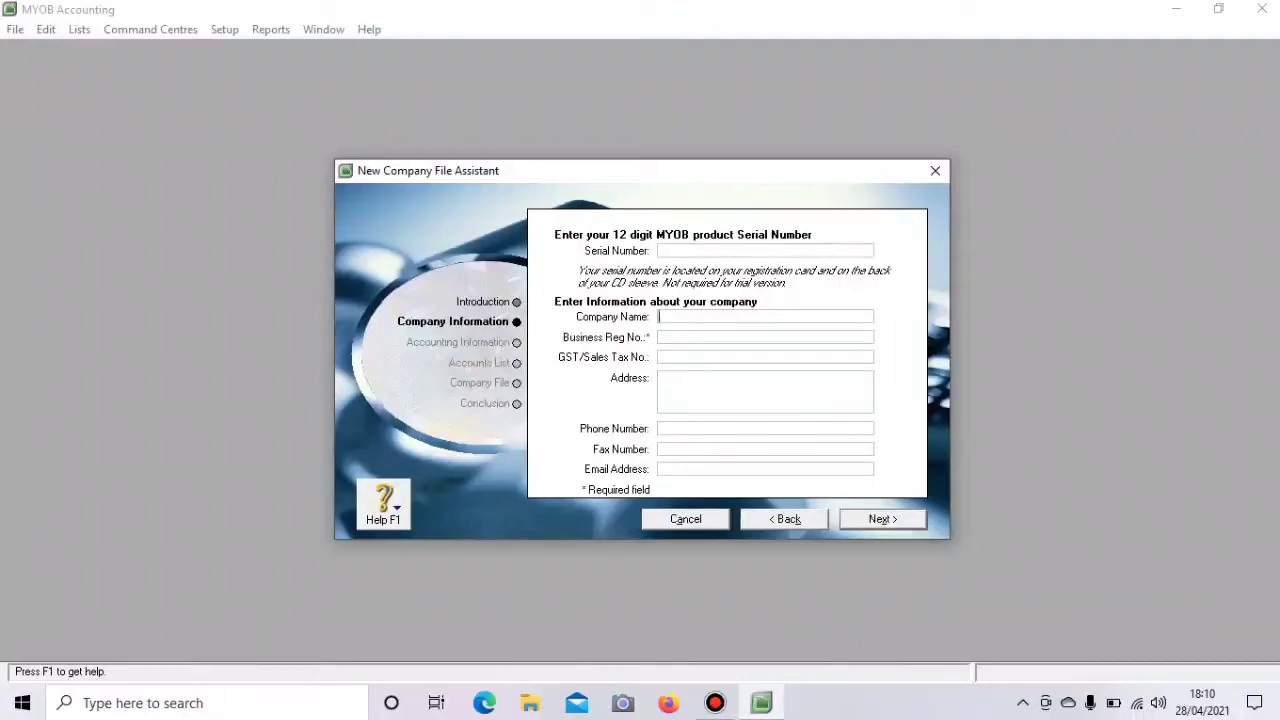
- Enter the company name PT LKS SMK and its business registration number
key(Caps_Lock)
text(PT LKS SMK)
key(Tab)
text(11111111)
click(660, 357)
click(660, 378)
- Fill in the company's street address, phone number, fax number and e-mail address
key(Caps_Lock)
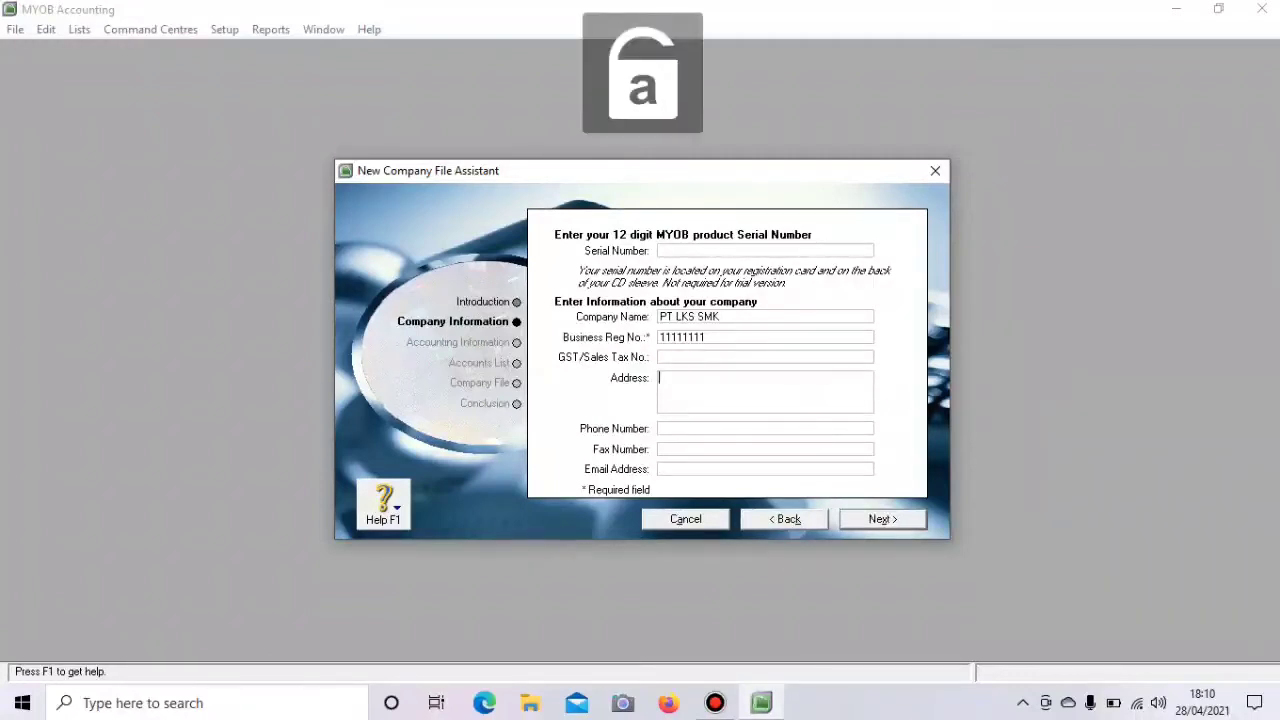
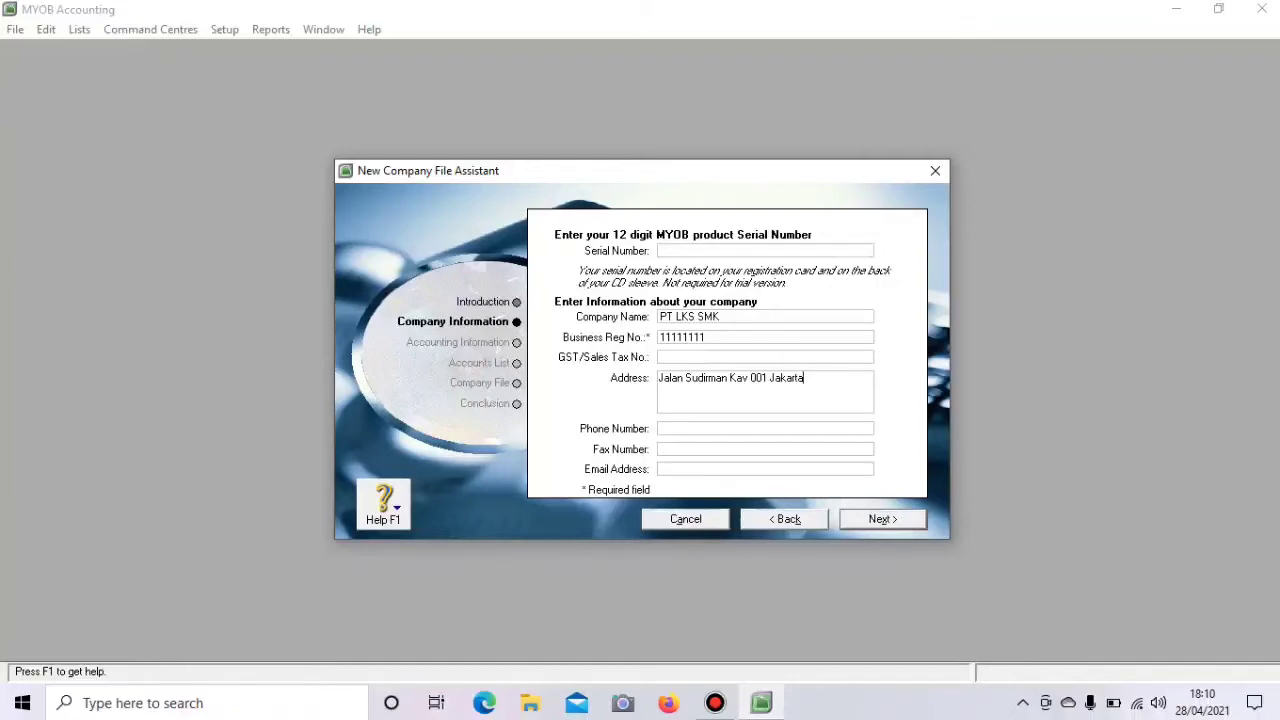
key(Tab)
click(660, 449)
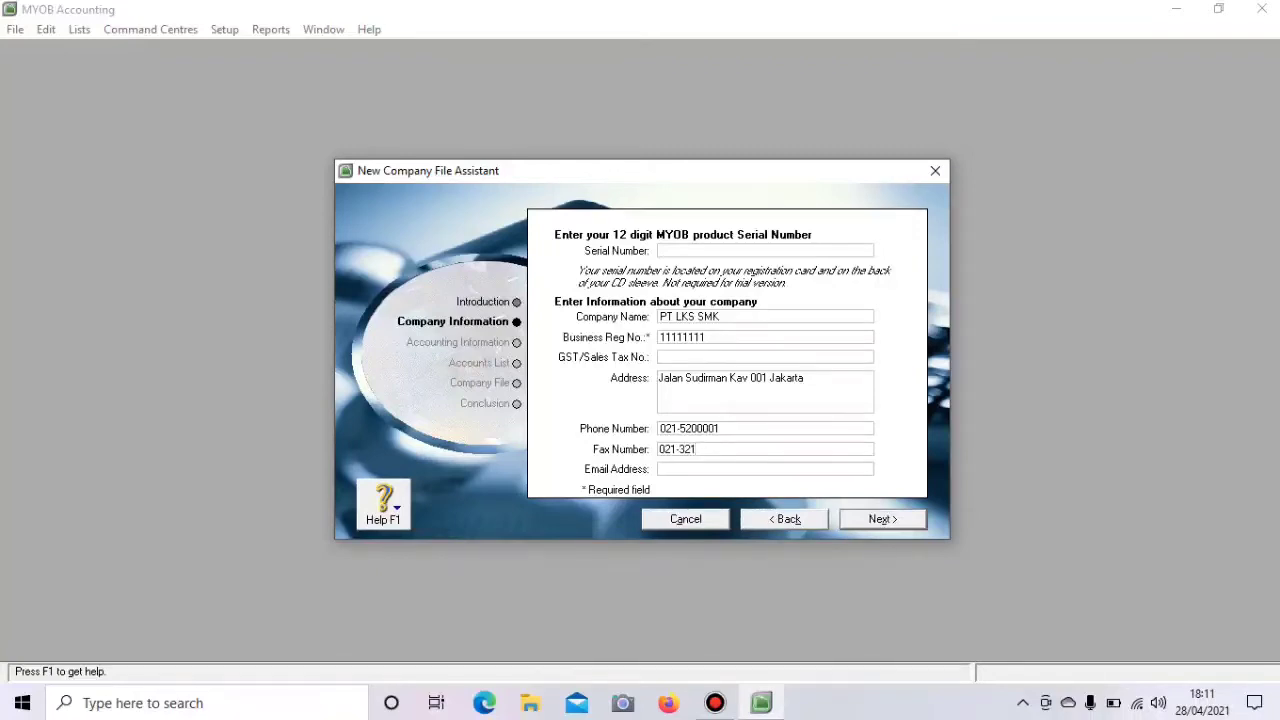
key(Tab)
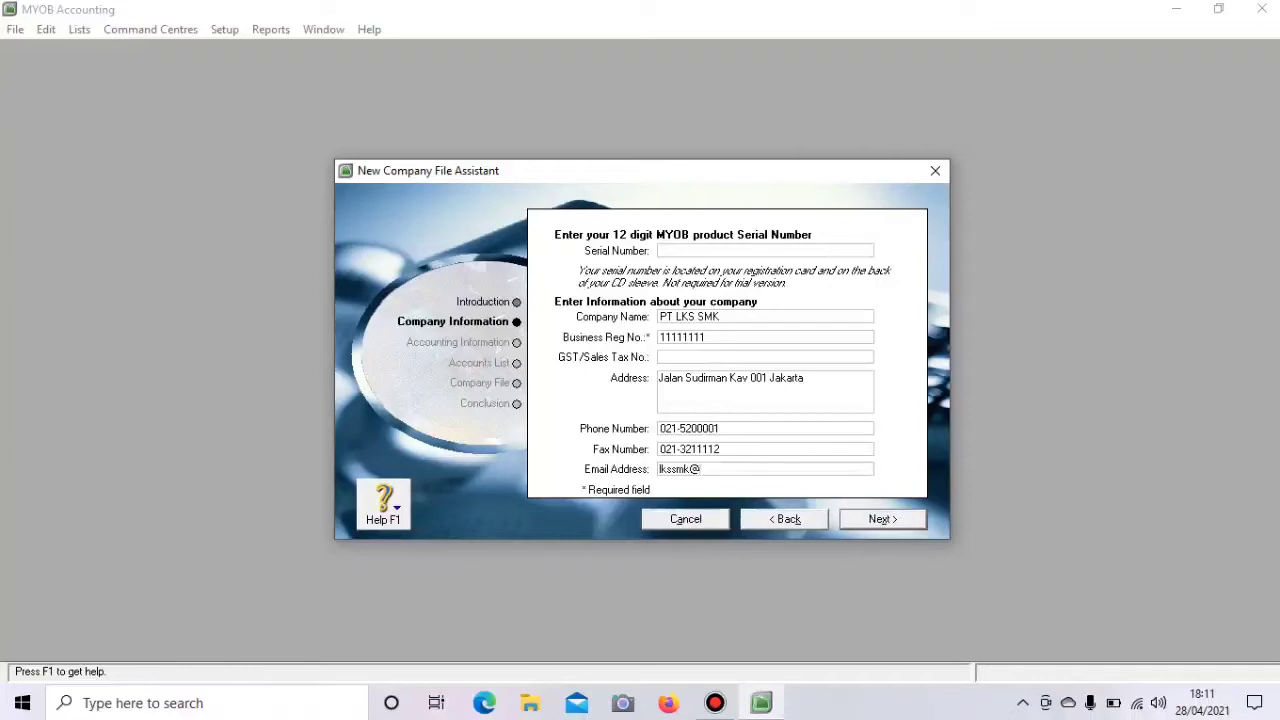
- Set the current financial year to 2015 with June as the conversion month, and confirm
click(883, 519)
click(883, 519)
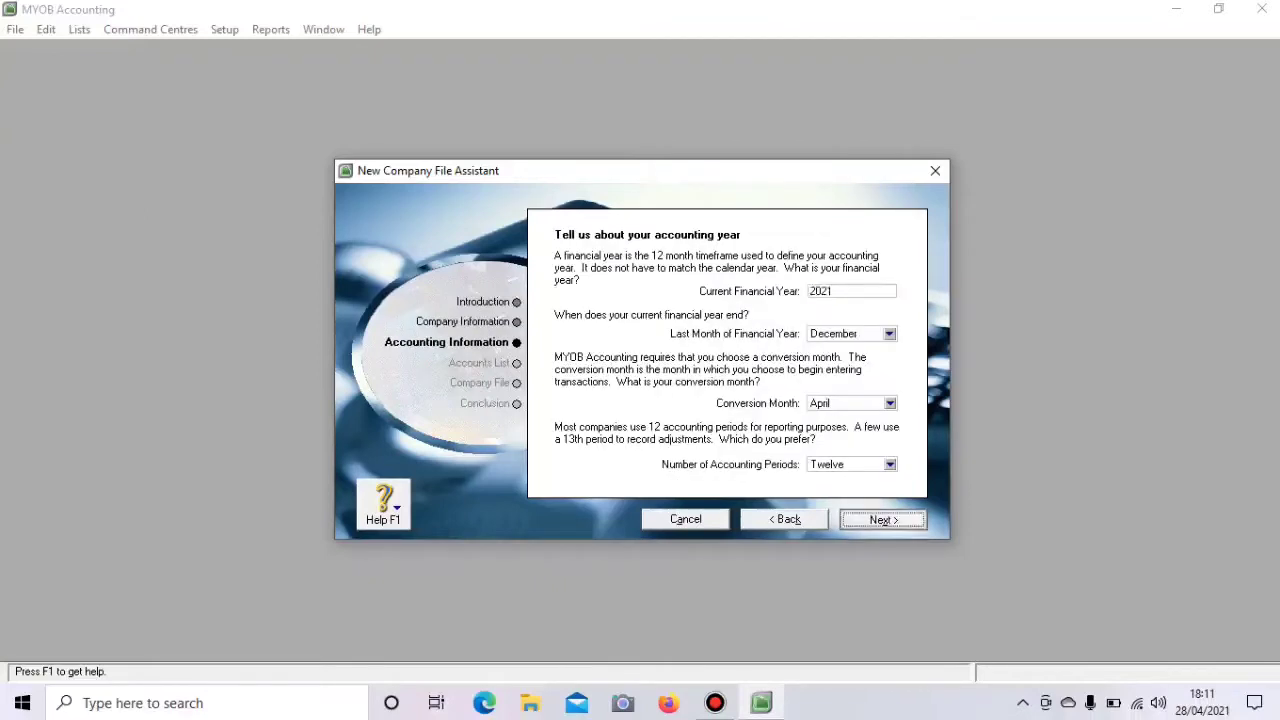
click(784, 519)
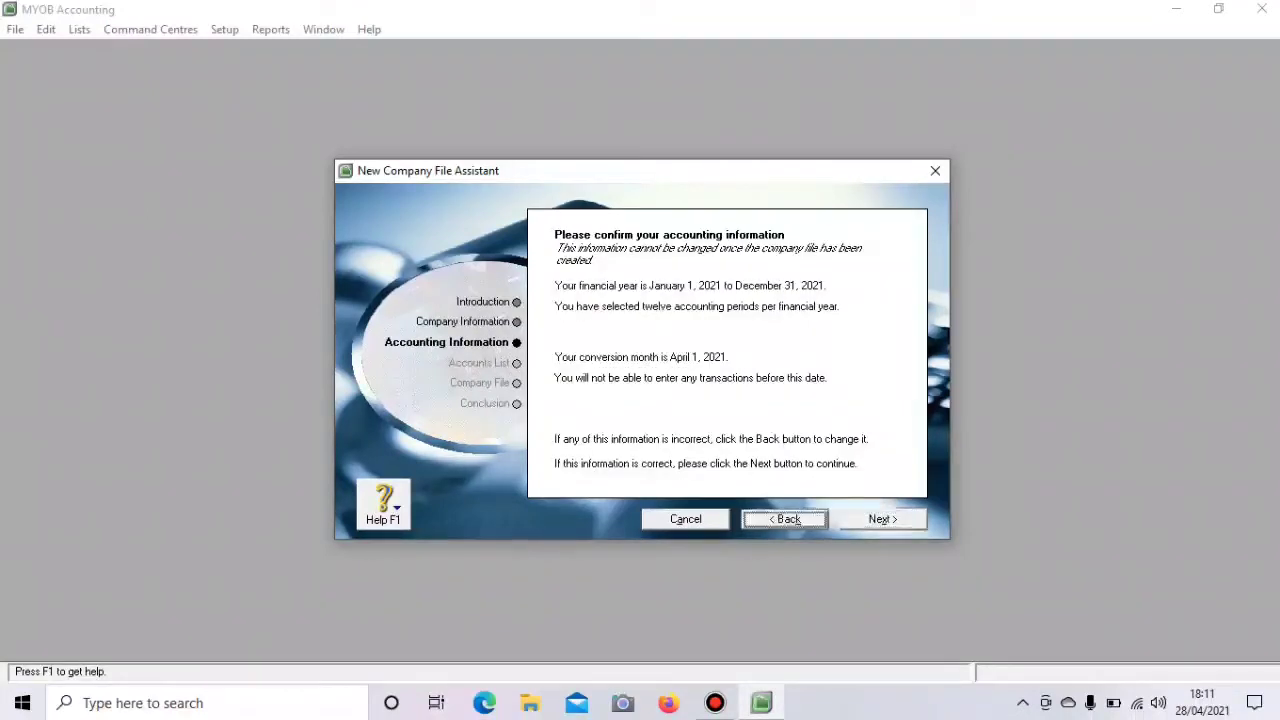
click(784, 519)
click(883, 519)
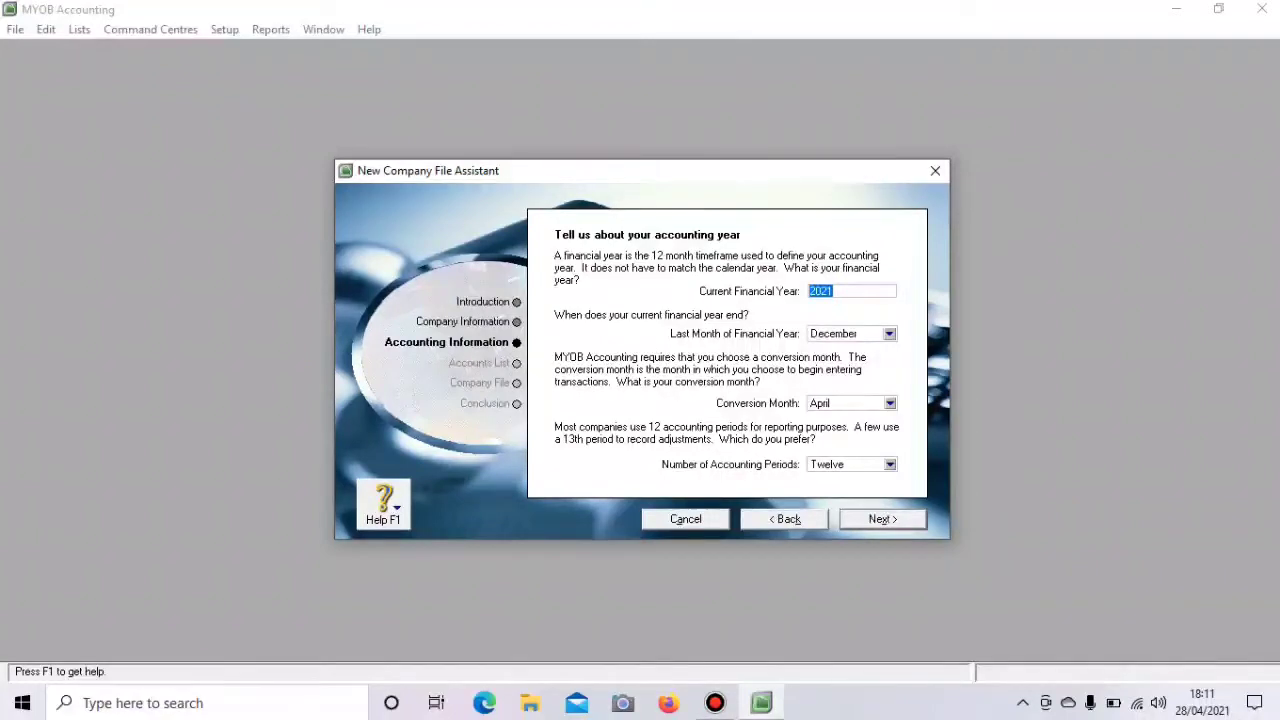
key(BackSpace)
text(2015)
click(890, 403)
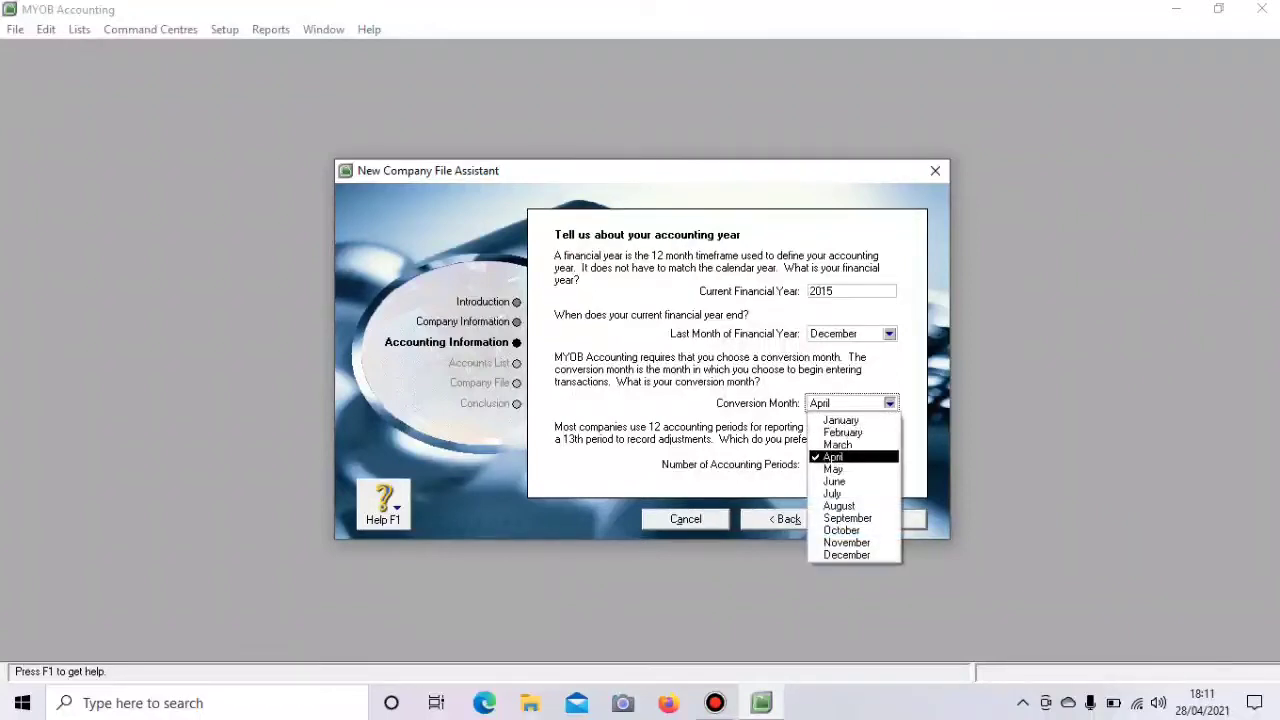
key(Return)
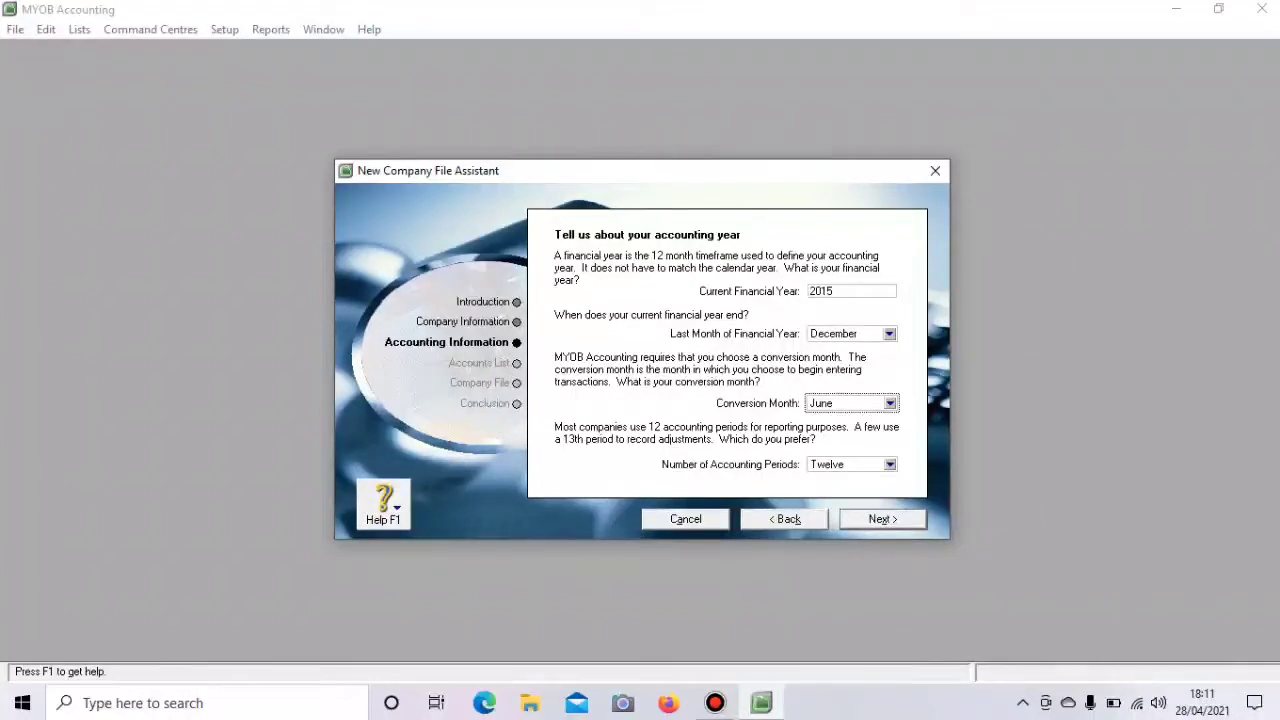
key(Return)
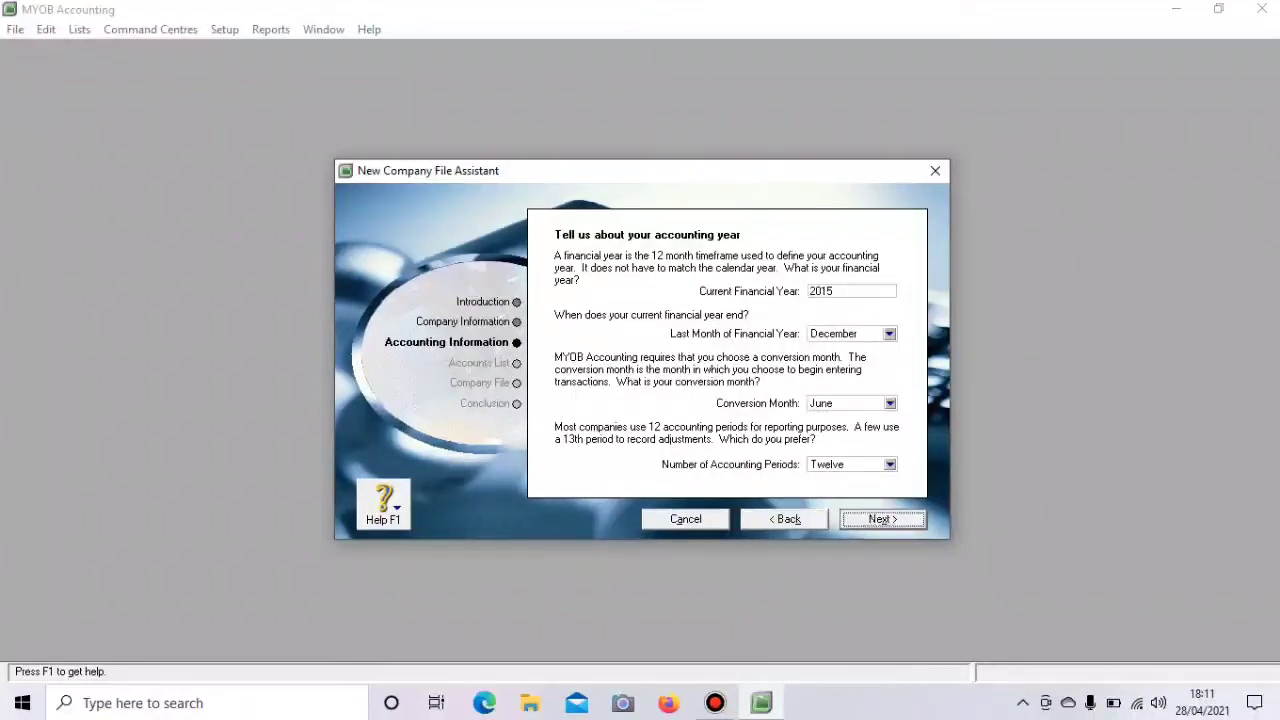
key(Return)
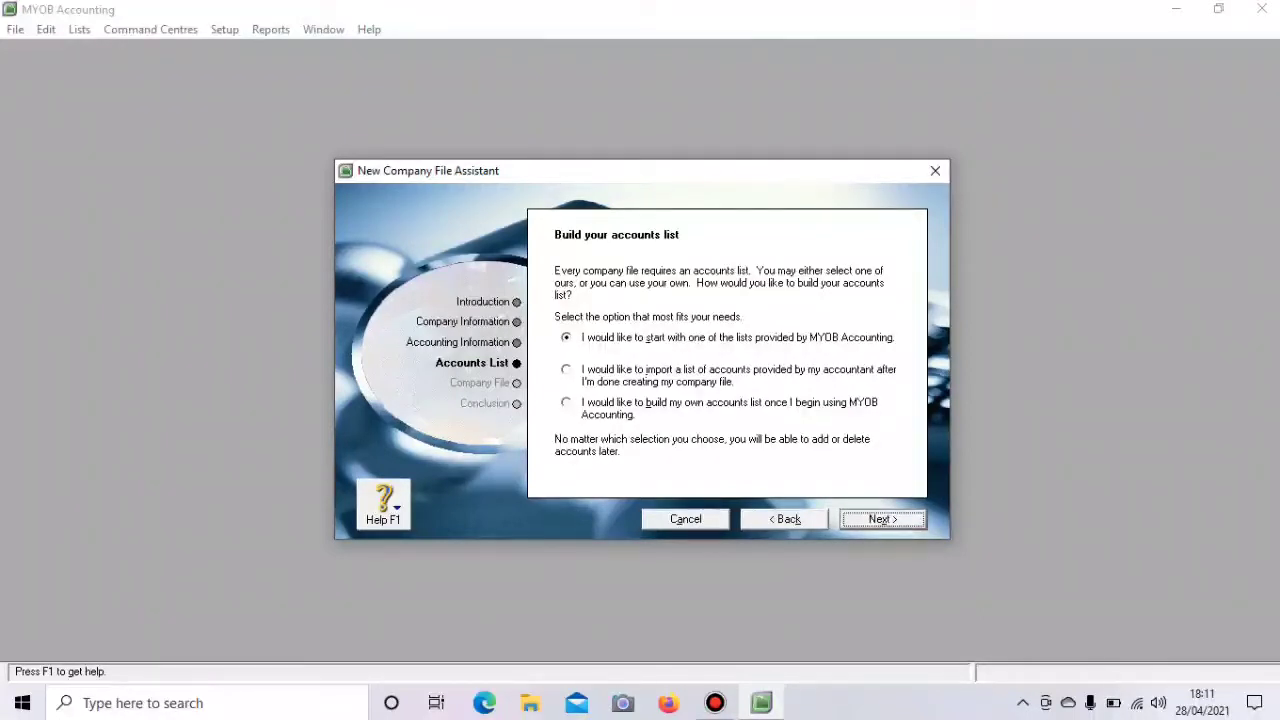
- Choose to import a list of accounts provided by the accountant and continue
click(566, 370)
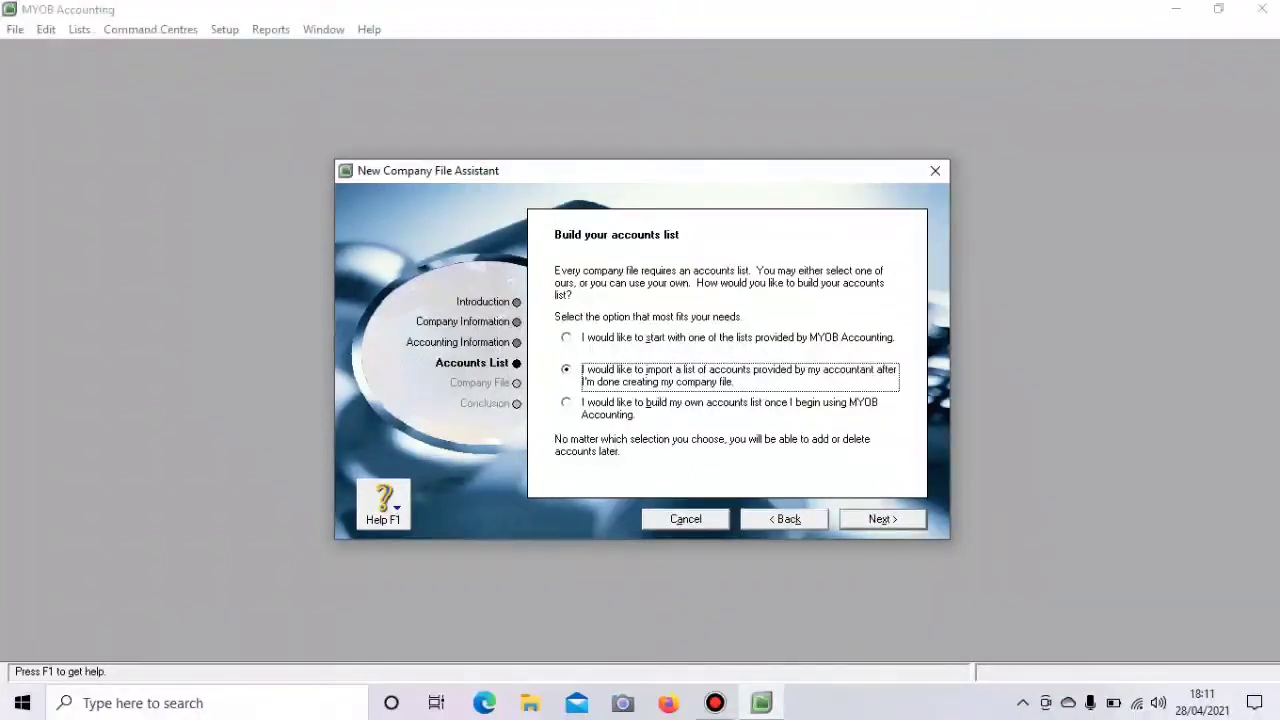
key(Return)
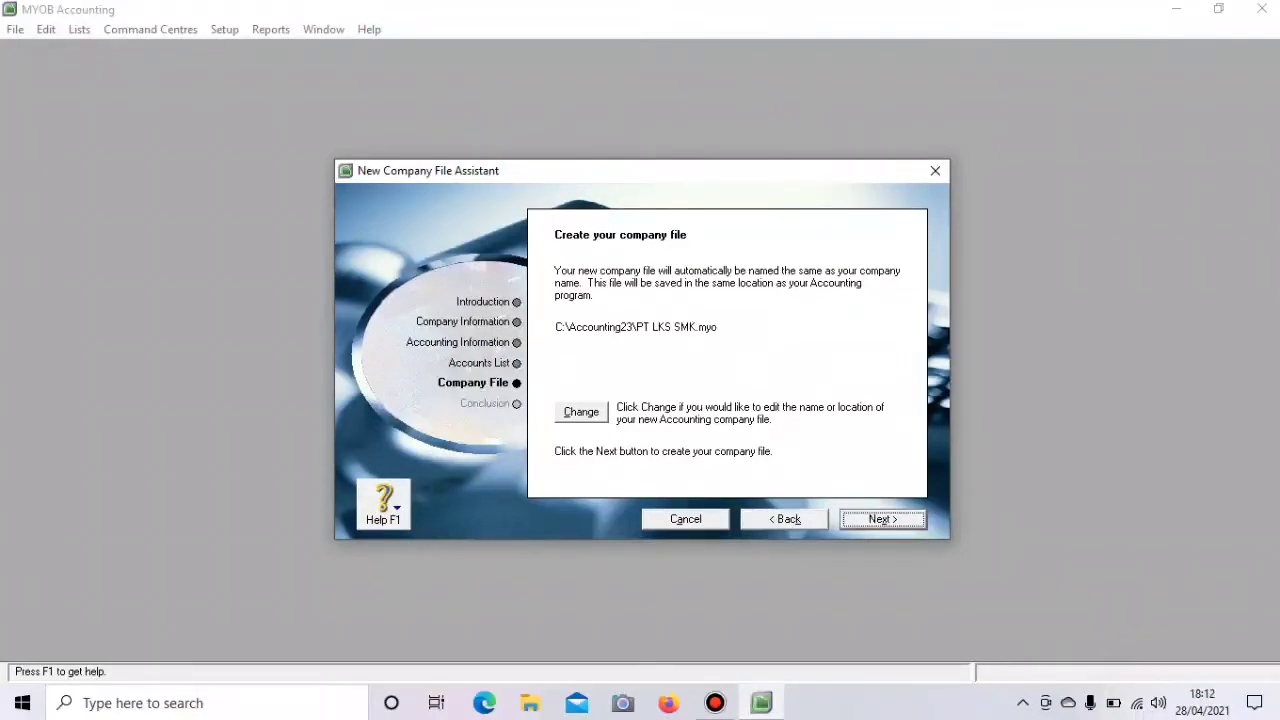
- Save PT LKS SMK.myo in the Downloads folder and go to its Command Centre
click(581, 412)
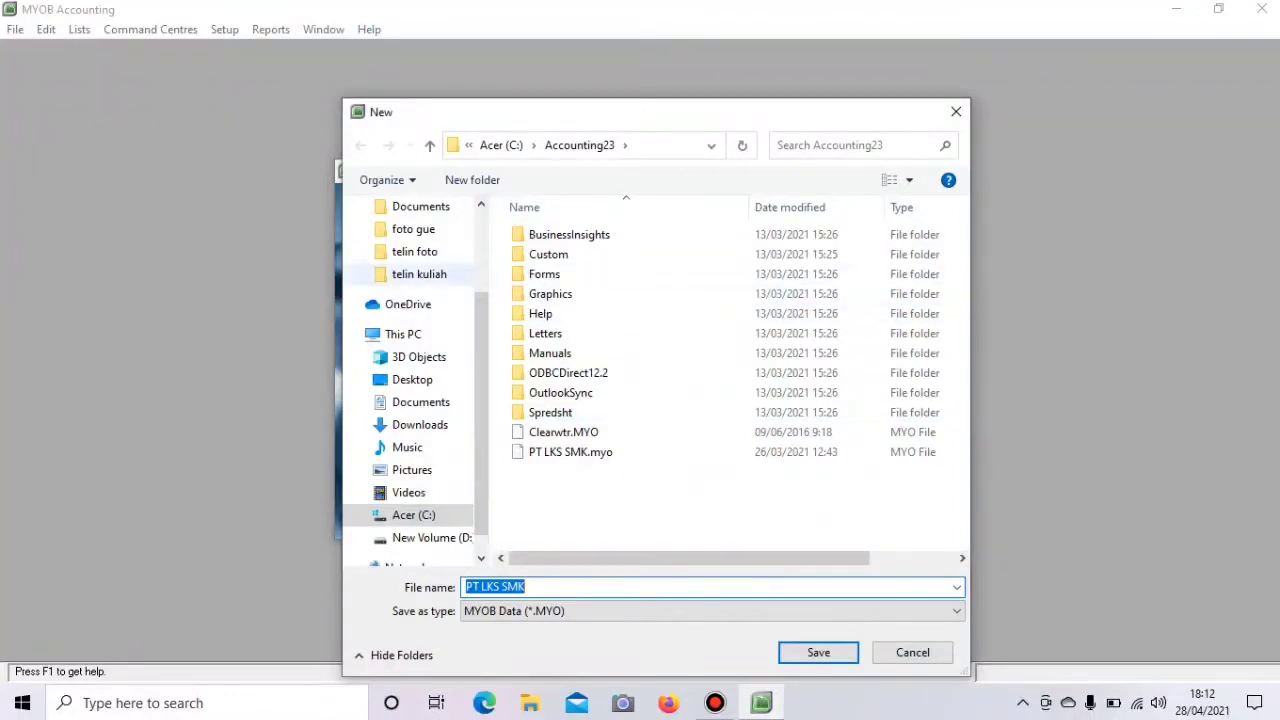
click(420, 424)
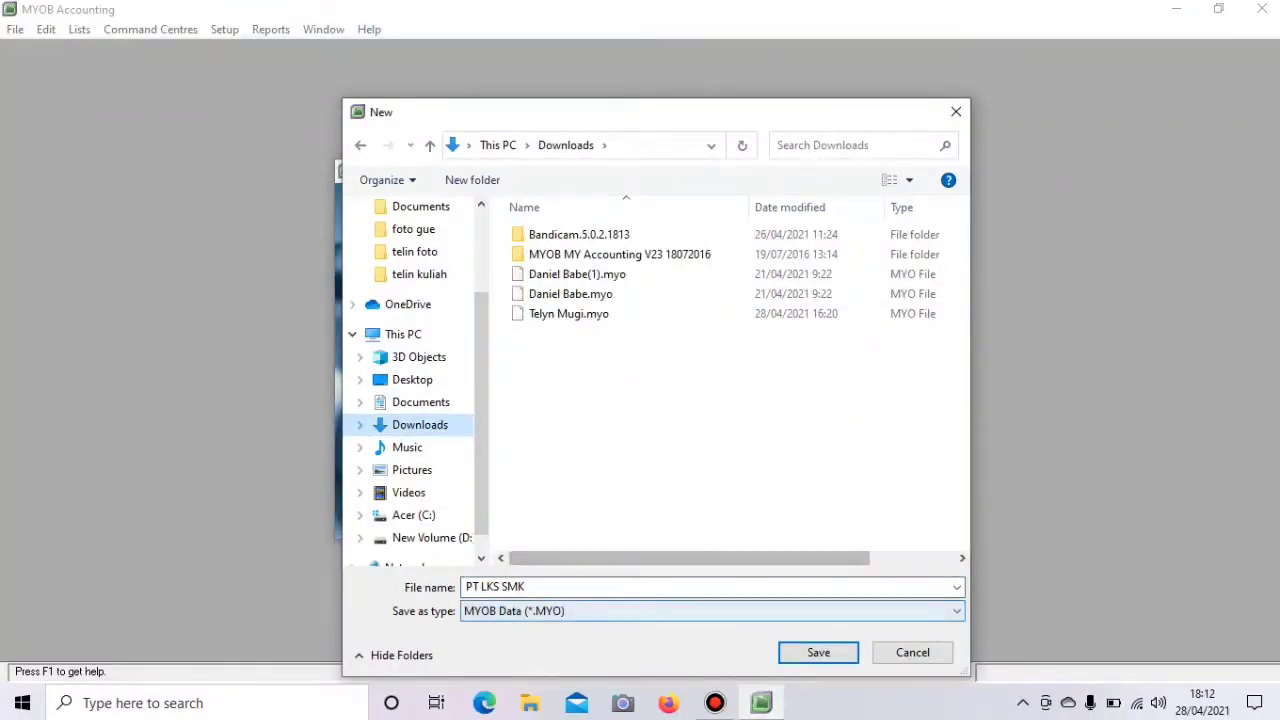
click(818, 652)
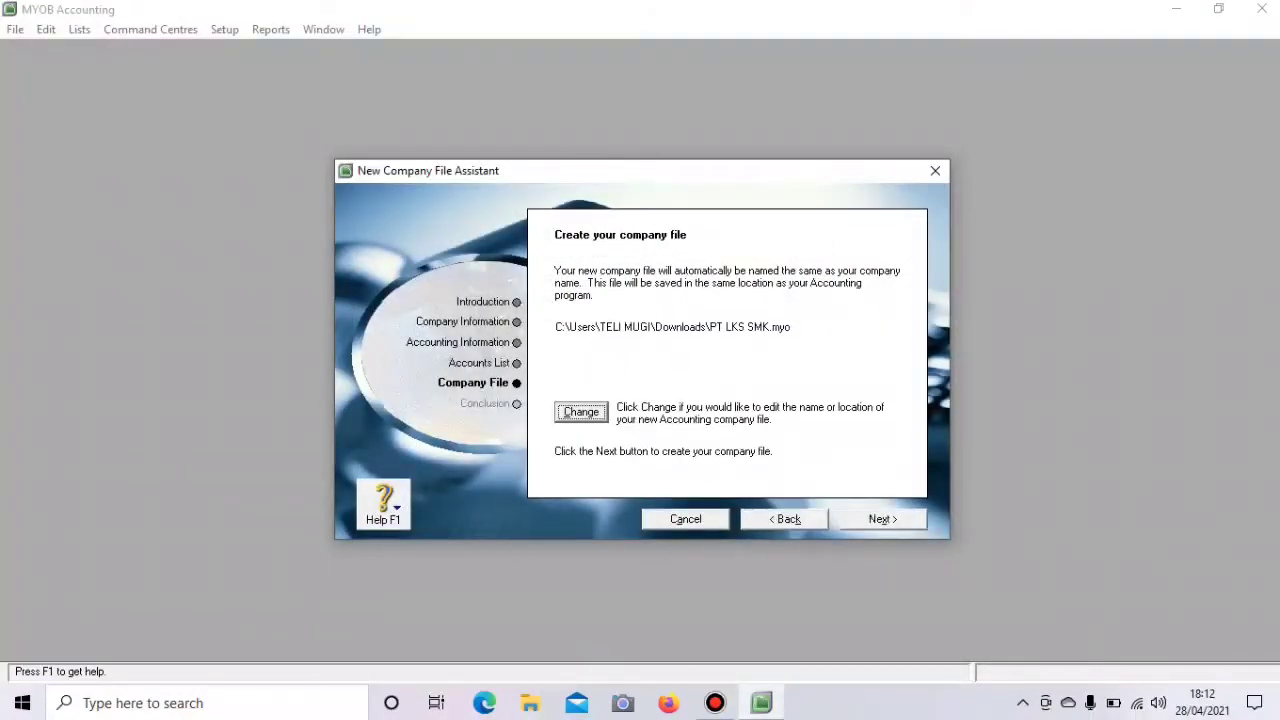
click(880, 519)
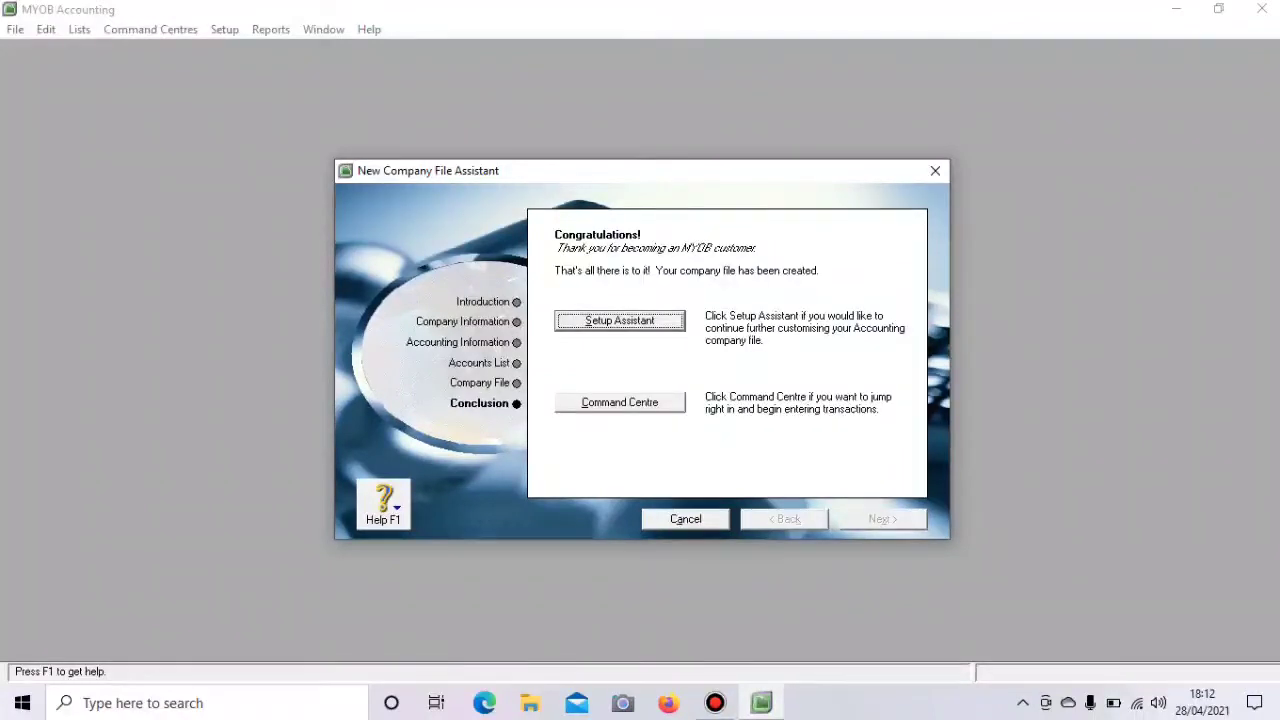
click(620, 402)
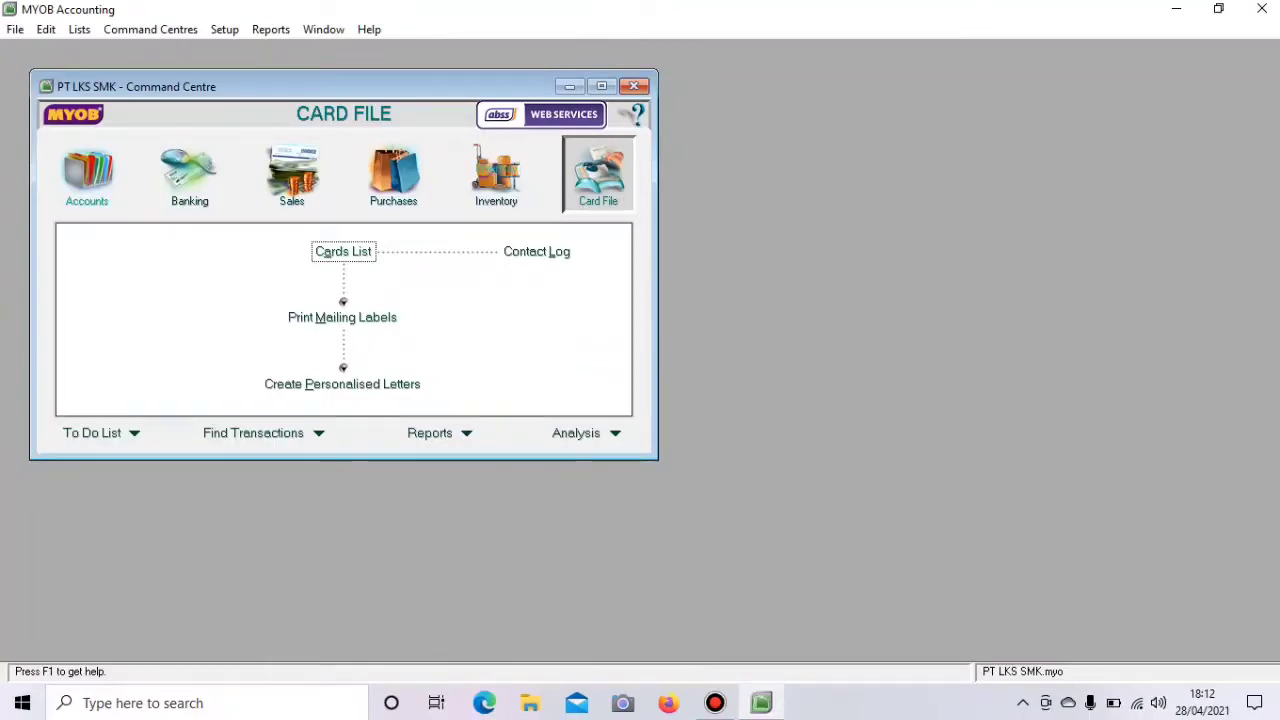
- Switch to the Accounts centre and start File > Import Data > Accounts > Account Information
click(88, 174)
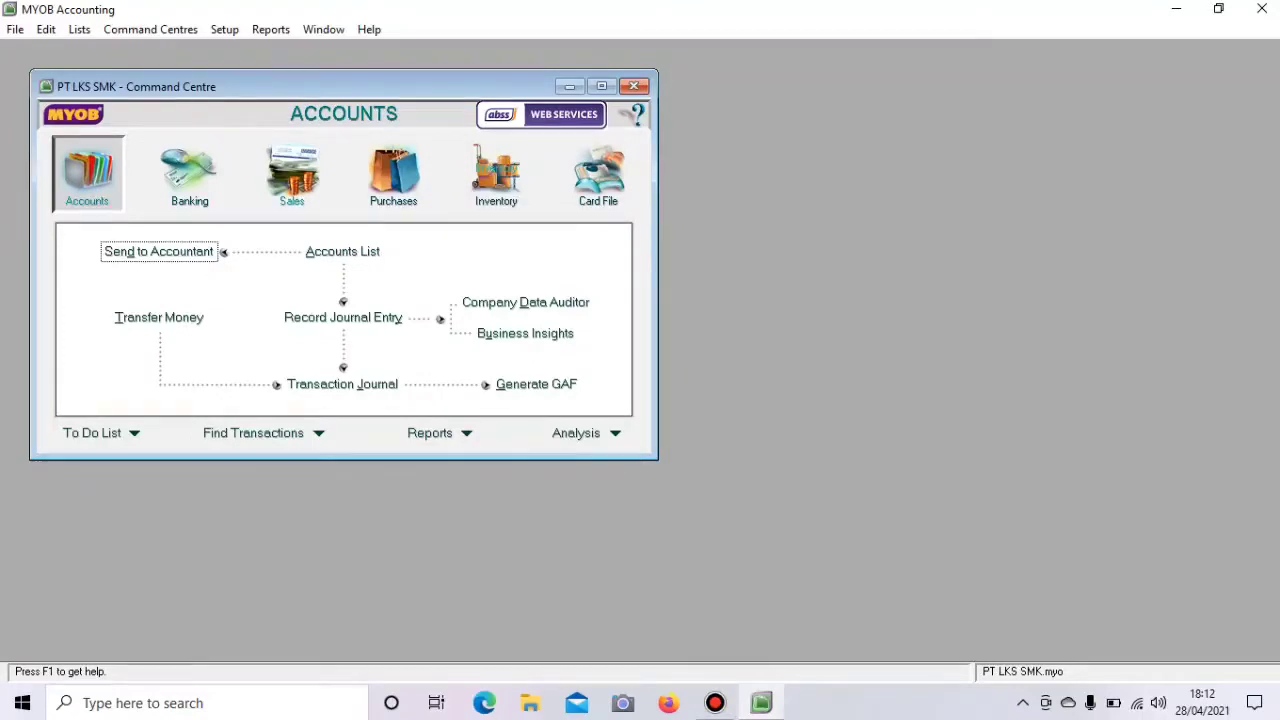
click(15, 29)
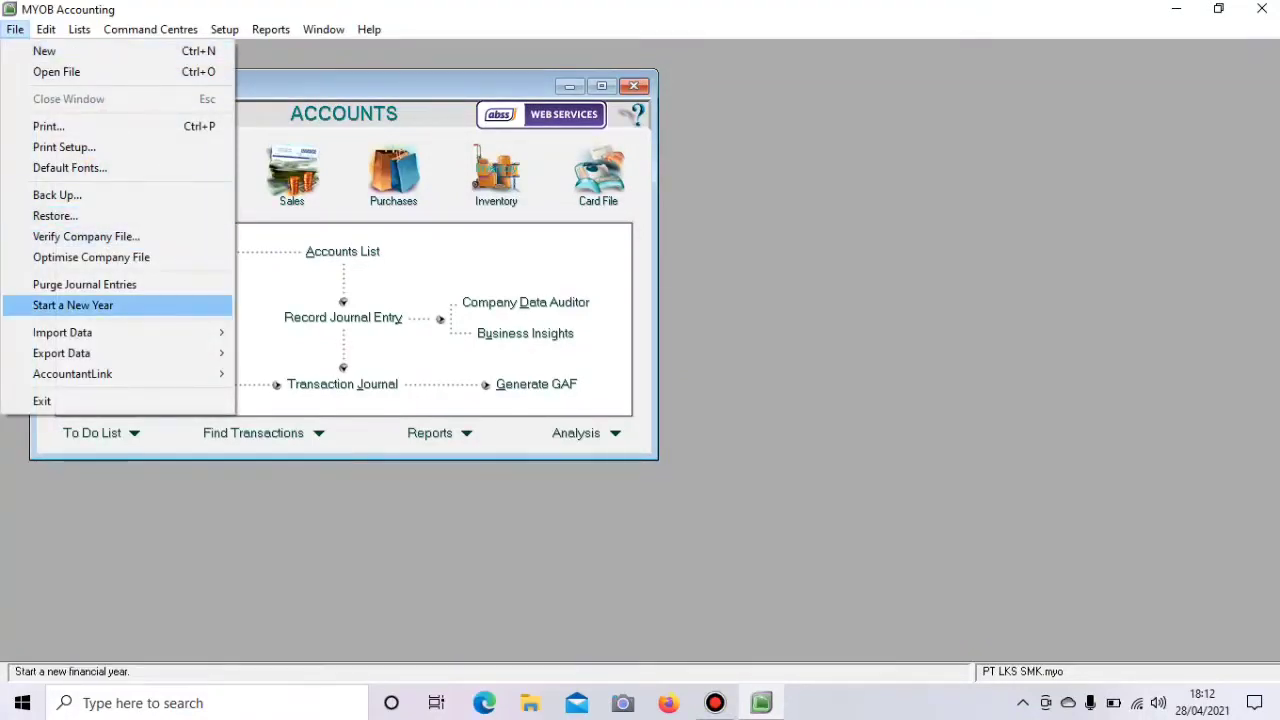
mouse_move(62, 332)
mouse_move(300, 353)
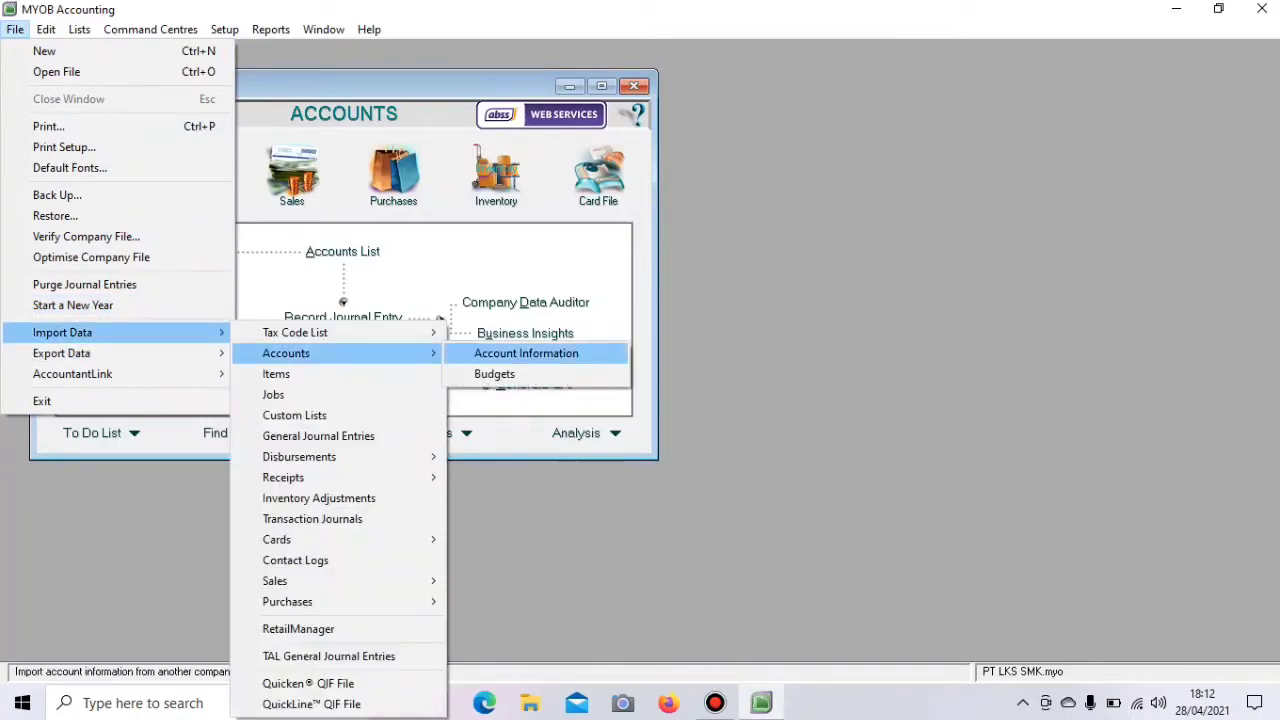
click(526, 353)
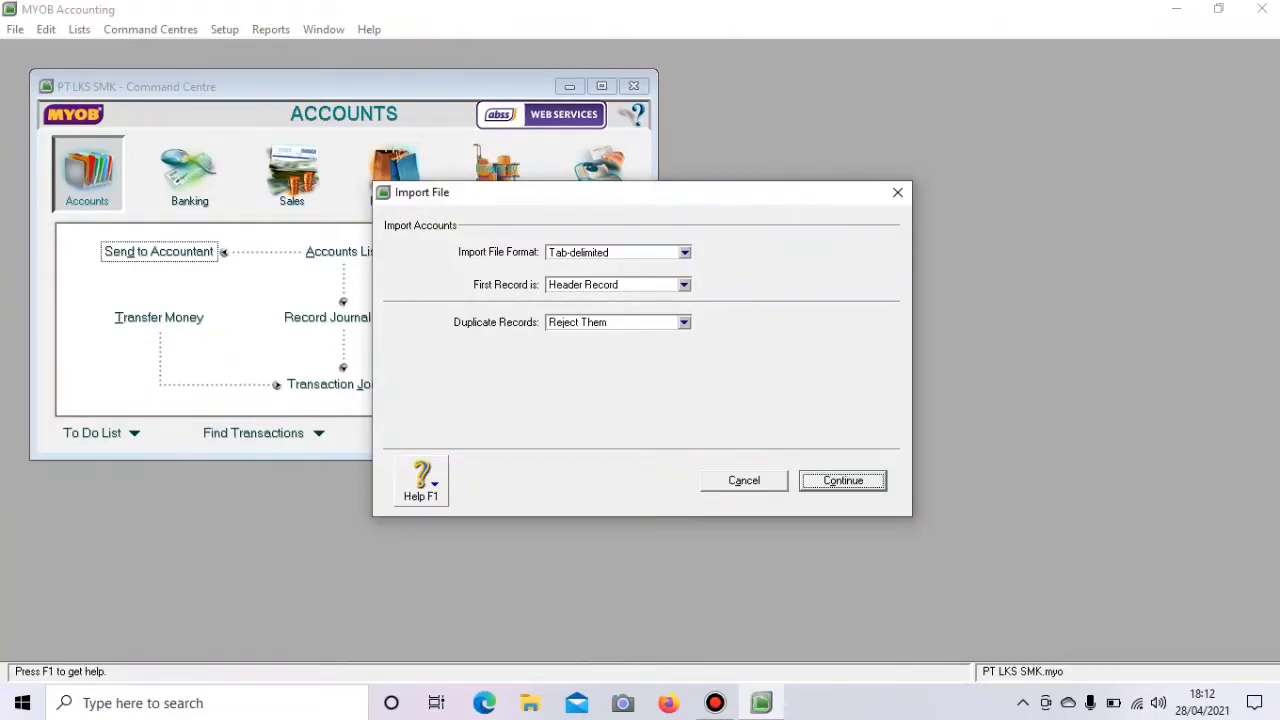
- Import the Daftar Akun text file, updating duplicate records and matching all fields
click(684, 322)
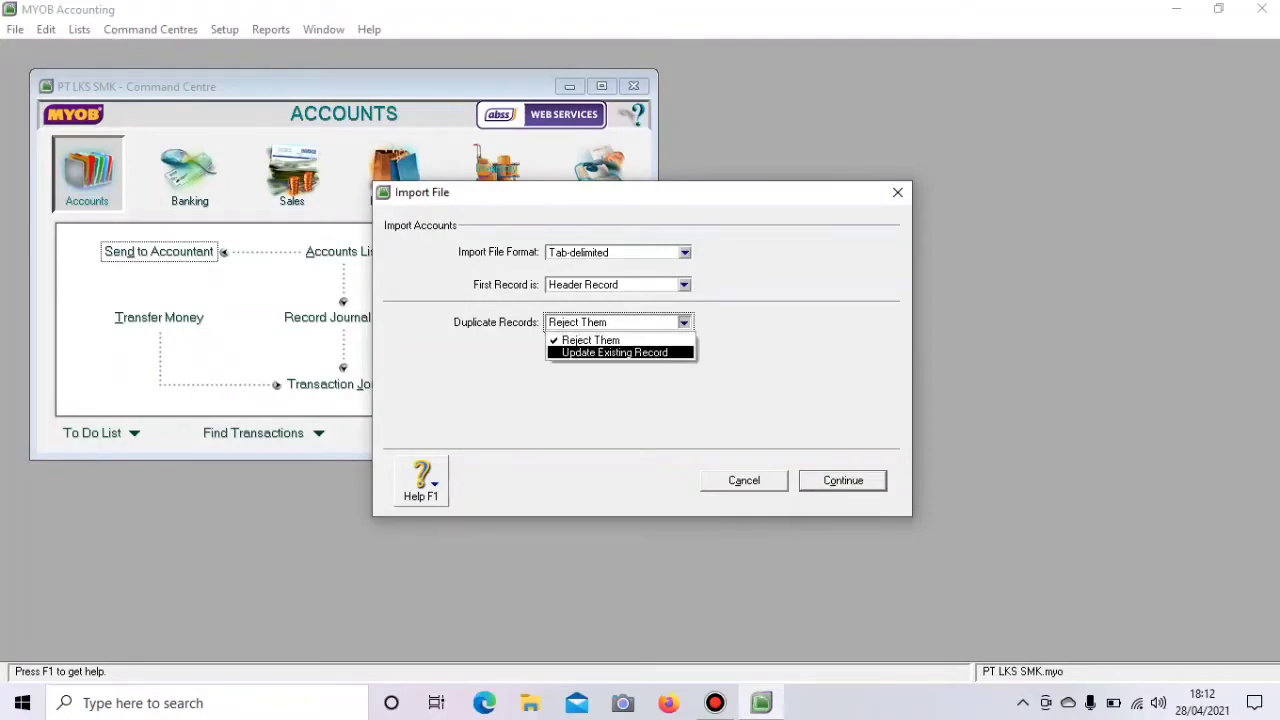
click(615, 353)
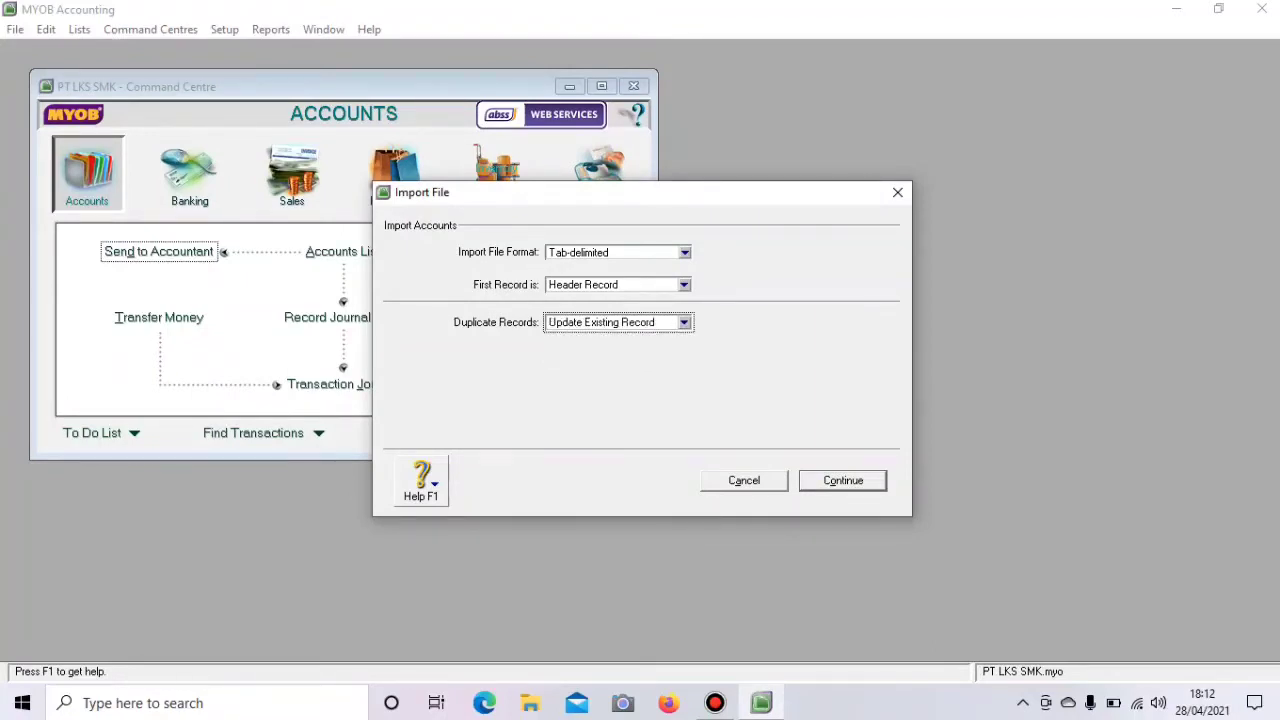
key(Return)
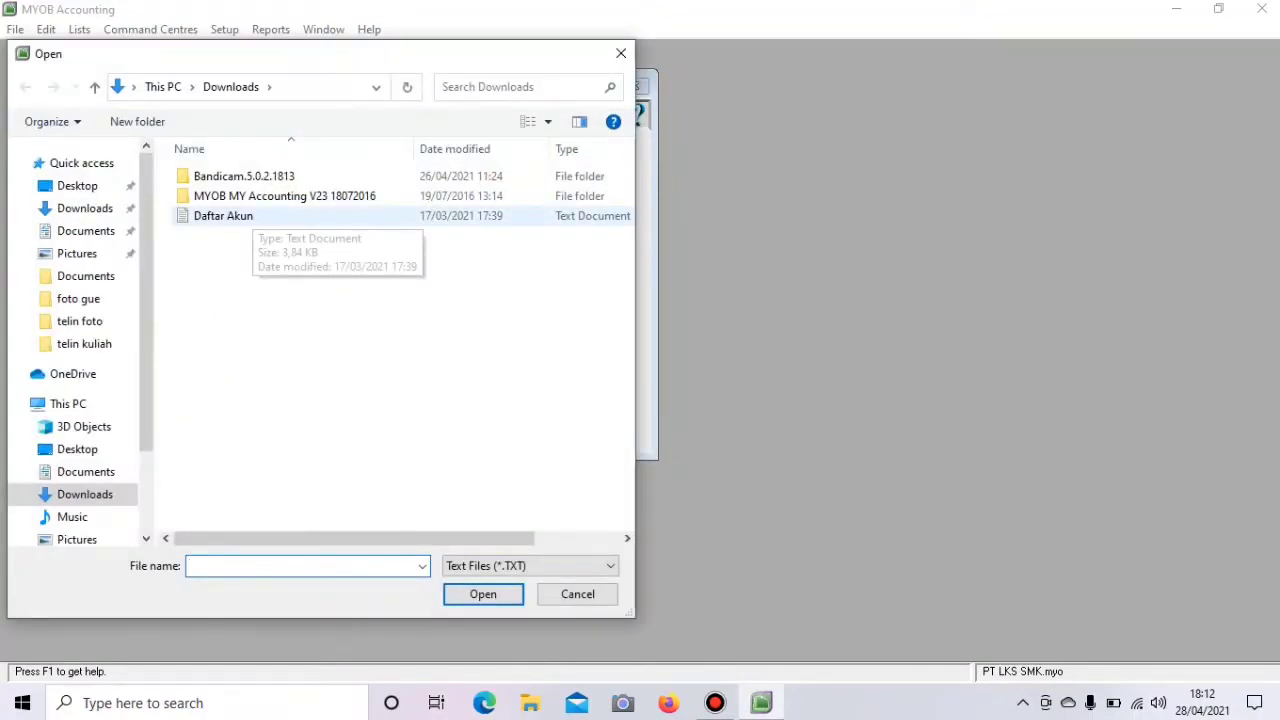
click(240, 216)
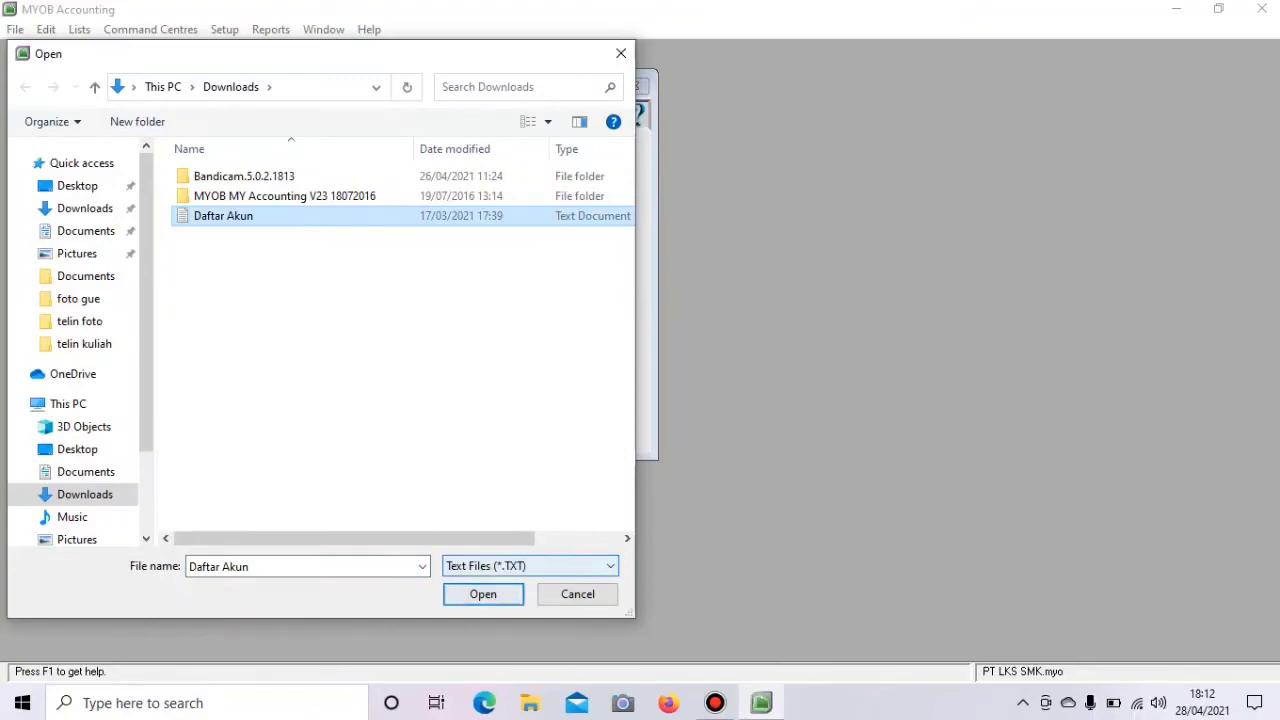
key(Return)
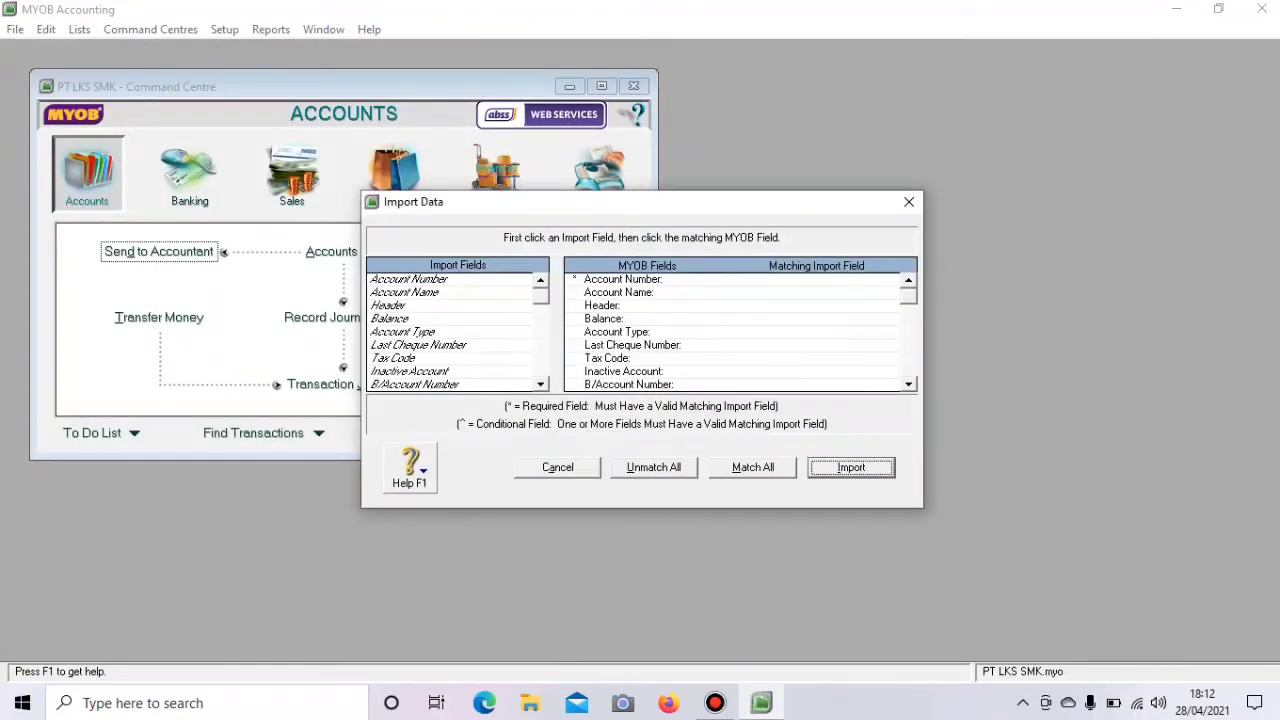
click(752, 468)
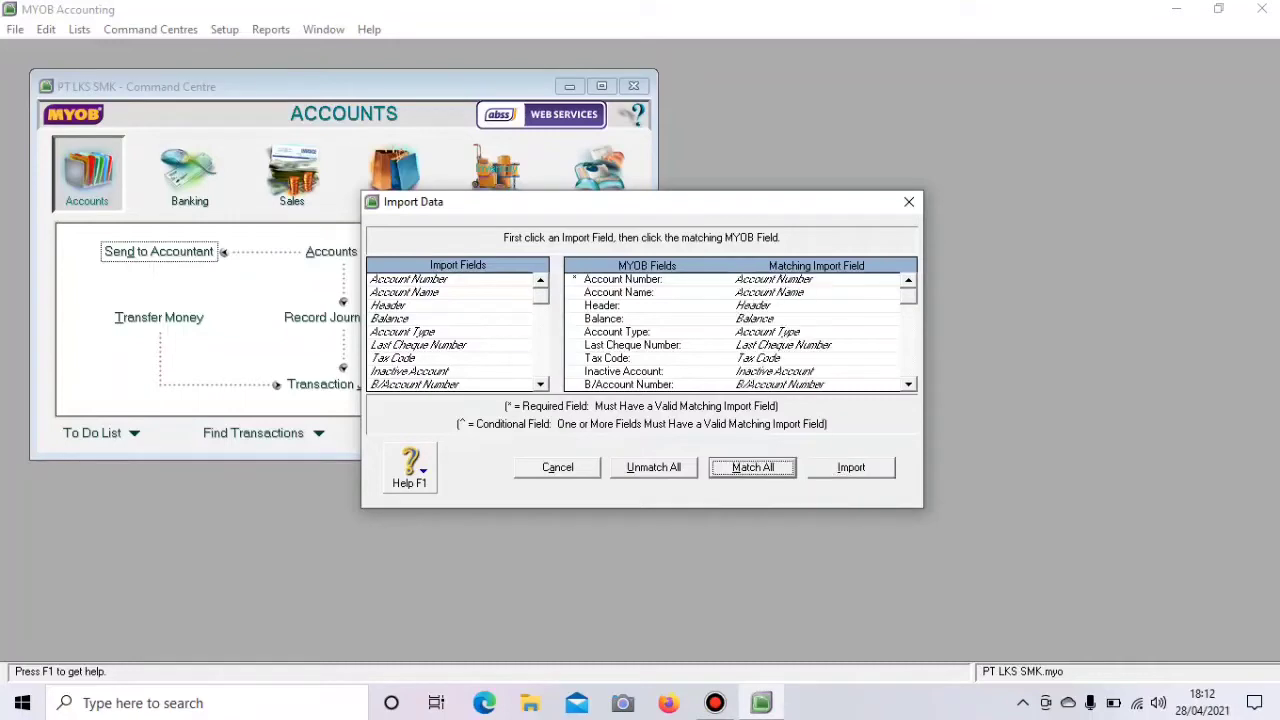
click(851, 468)
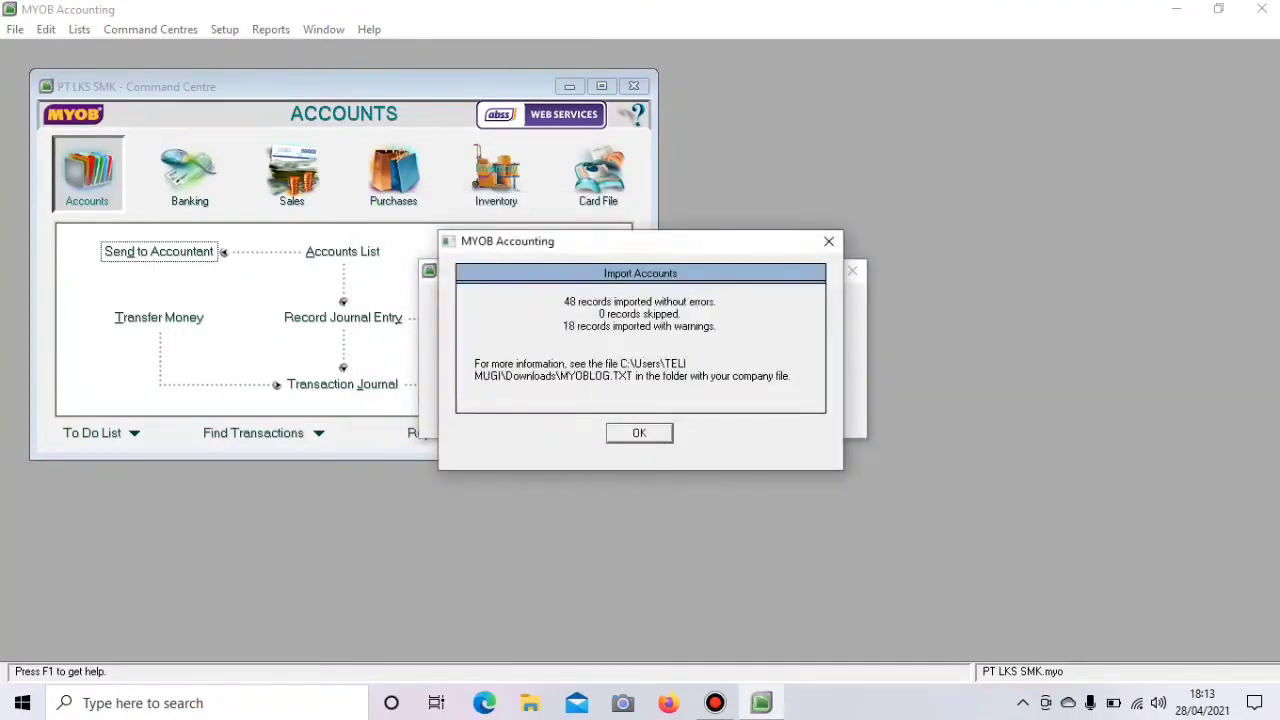
key(Return)
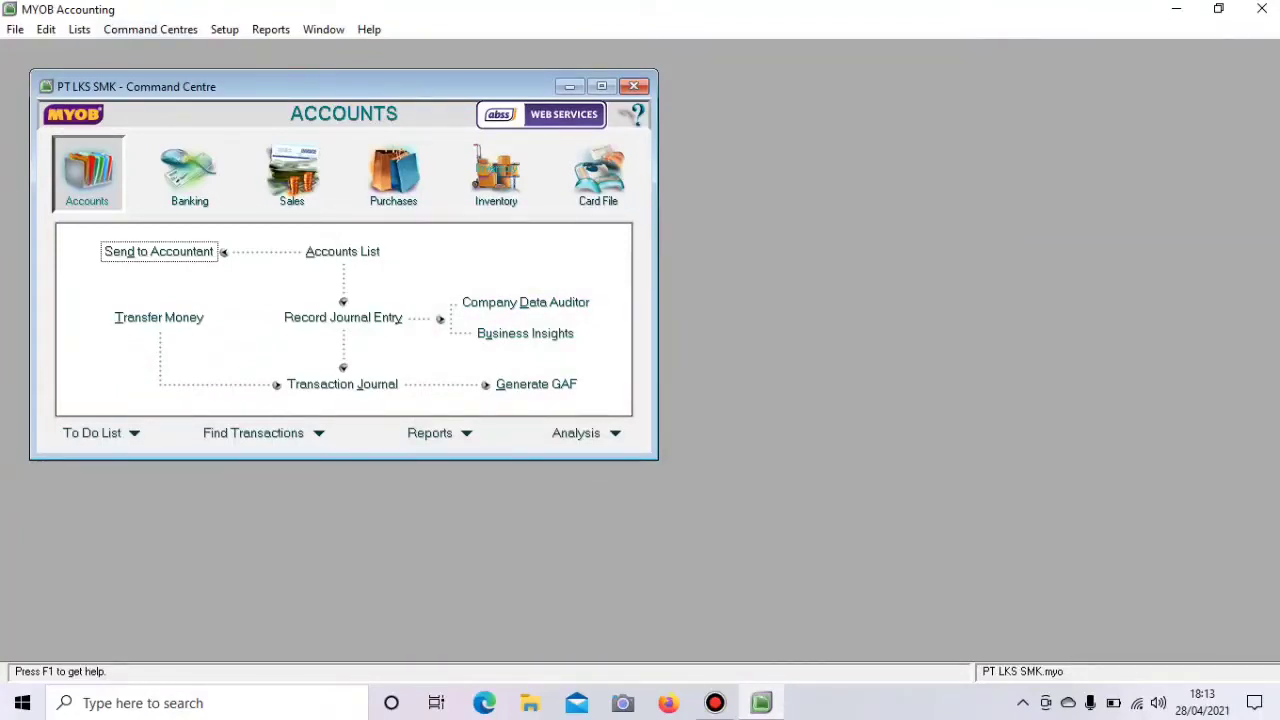
- Link Undeposited Funds to 1-1101 Petty Cash in the Accounts & Banking linked accounts
click(224, 29)
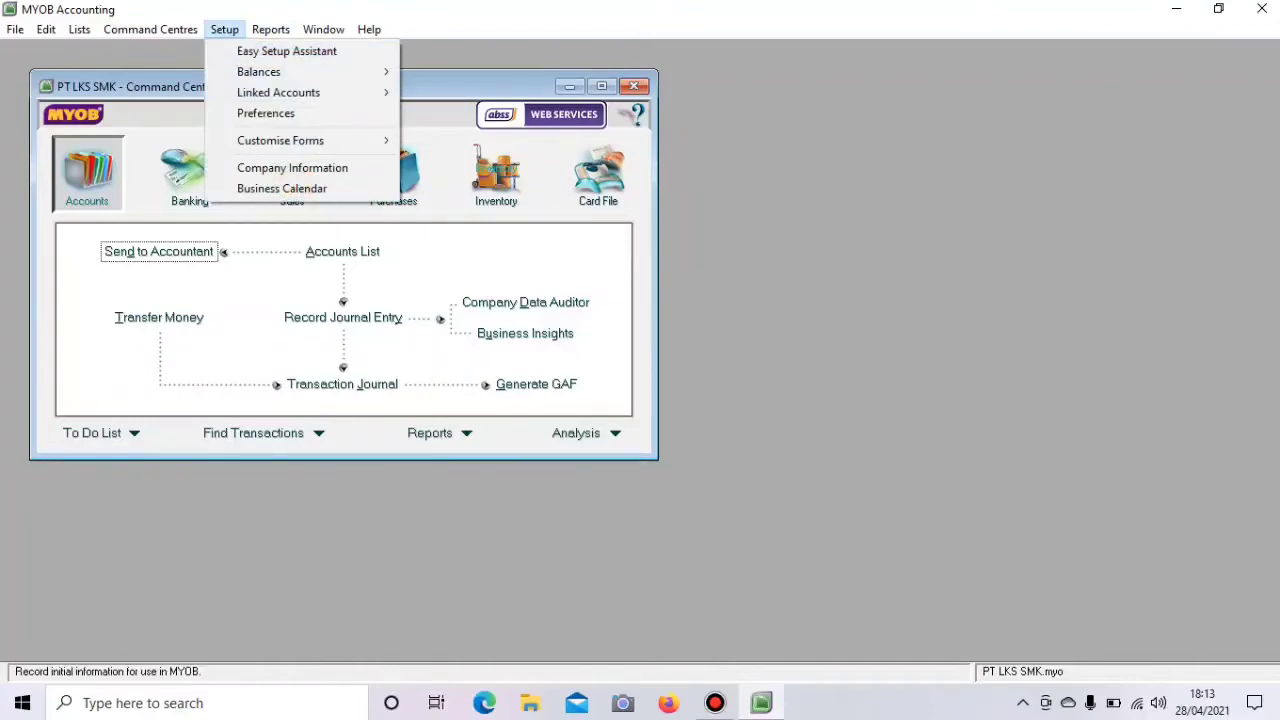
mouse_move(279, 93)
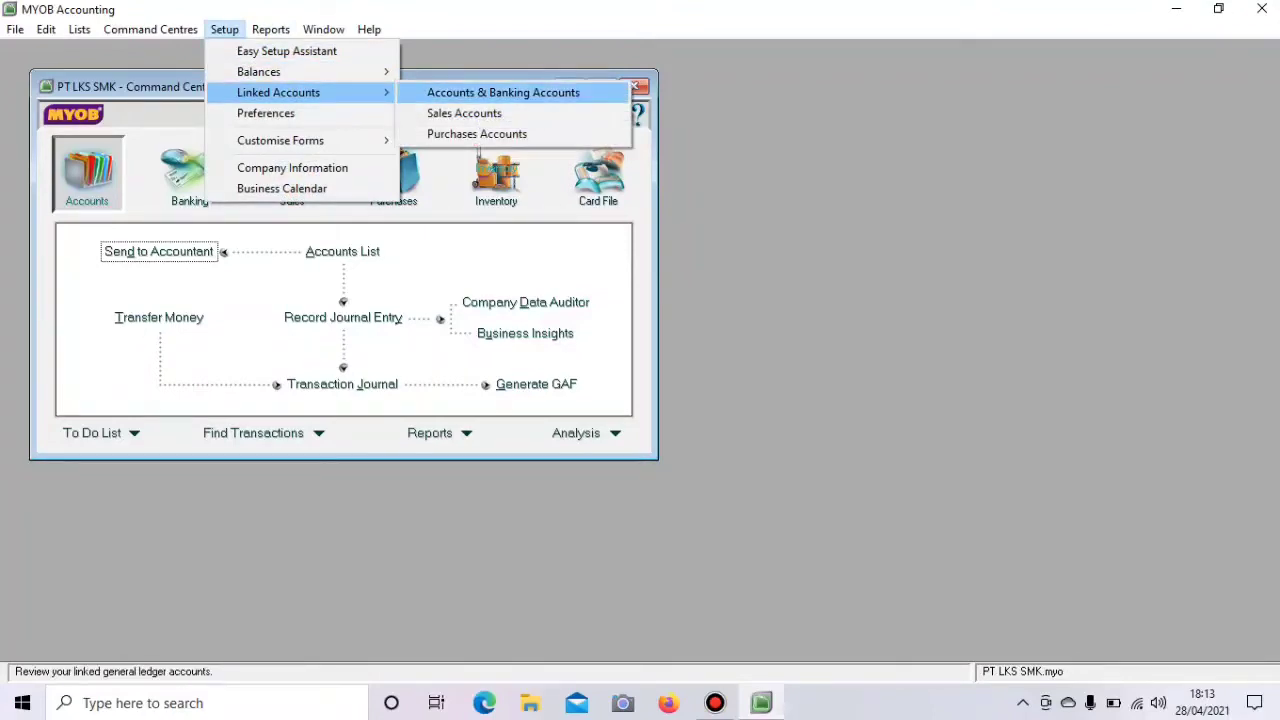
key(Return)
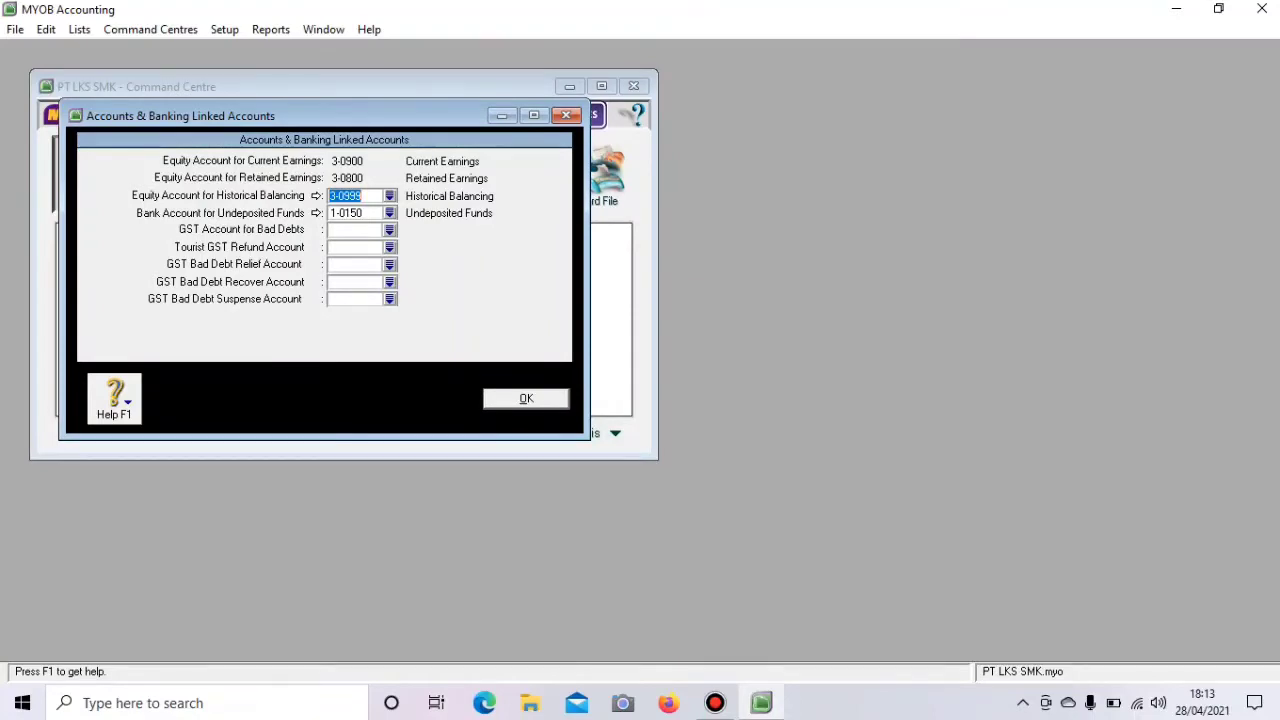
click(389, 213)
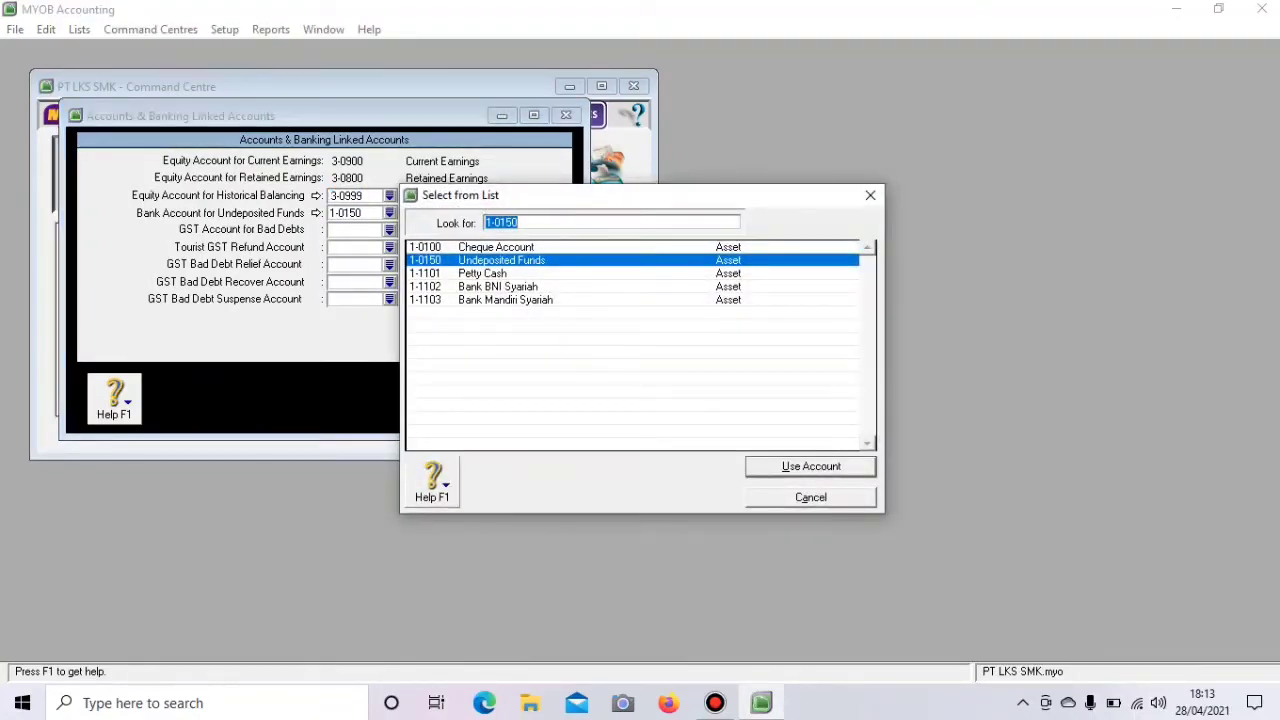
click(482, 273)
click(811, 466)
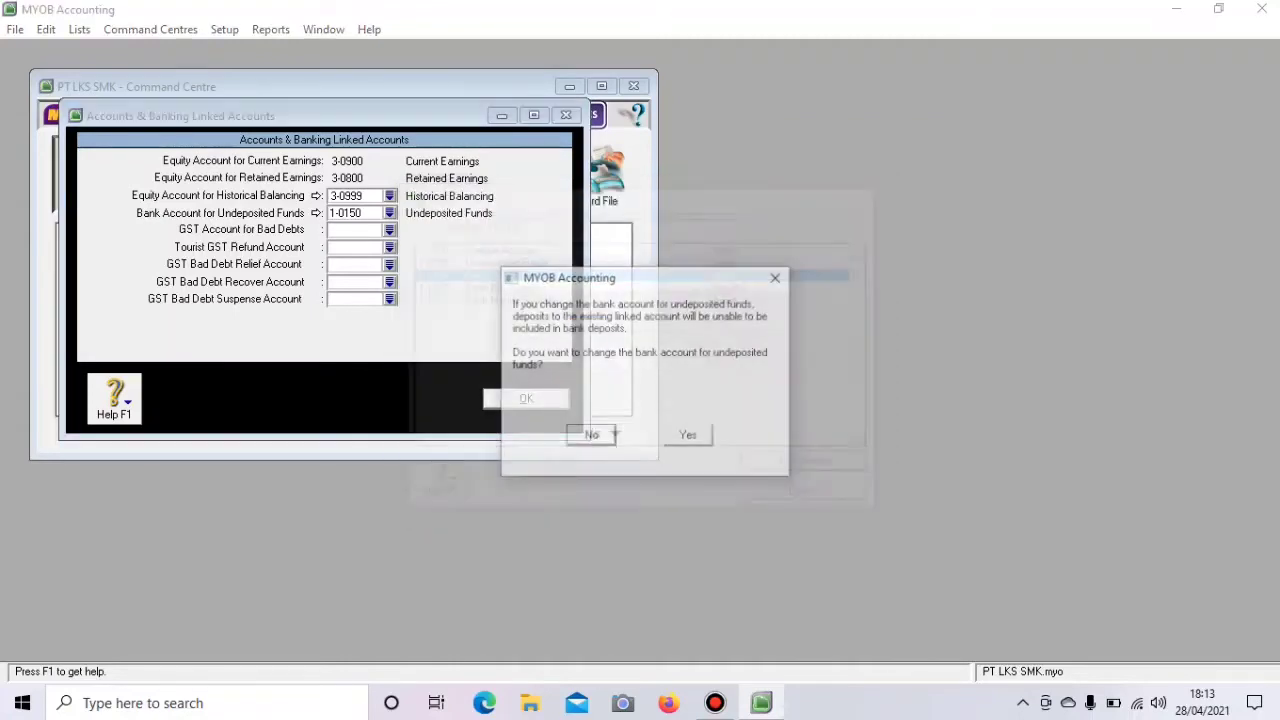
click(688, 434)
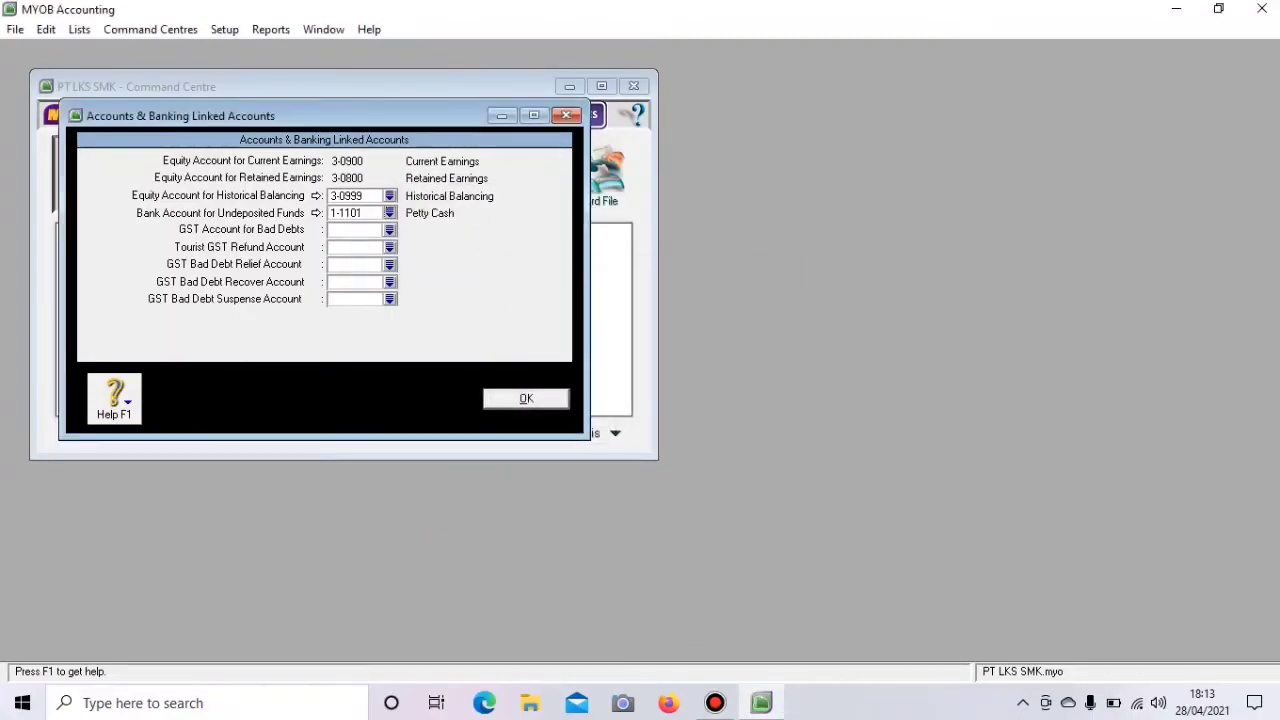
key(Return)
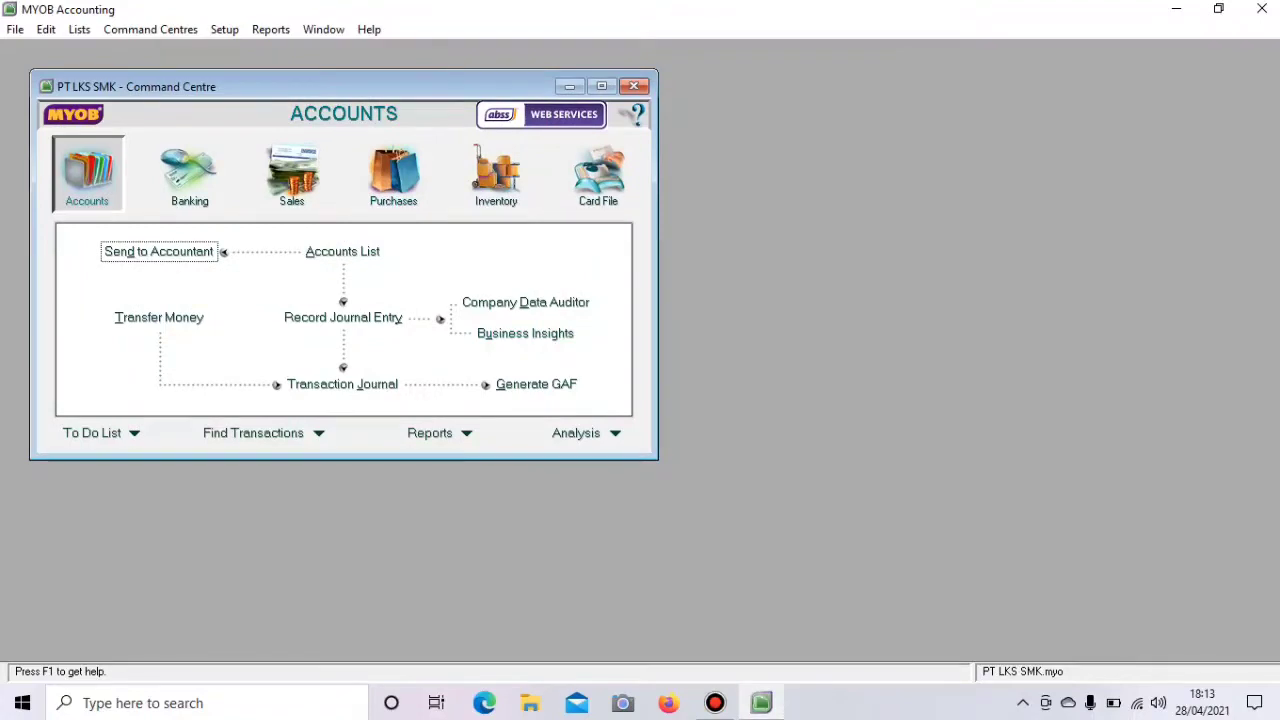
- Enable early-payment discounts and late charges, linking late charges to 8-2000 Late Fees Collected
click(224, 29)
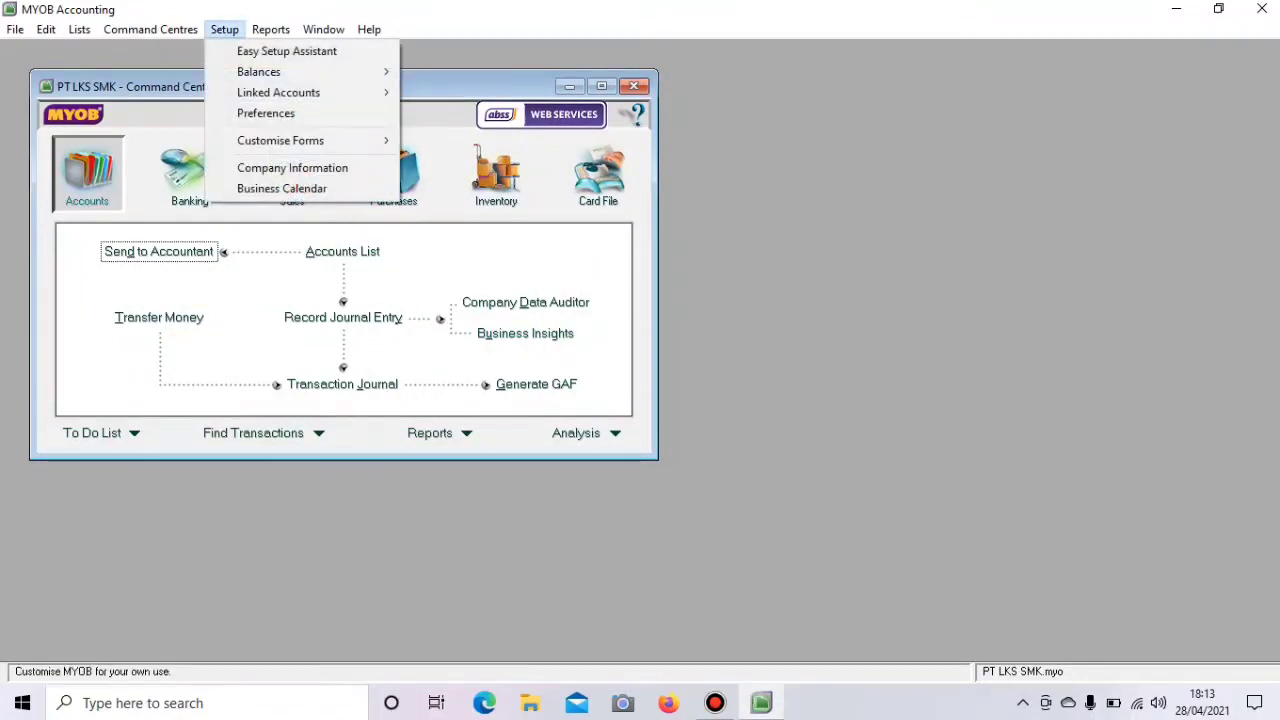
mouse_move(290, 92)
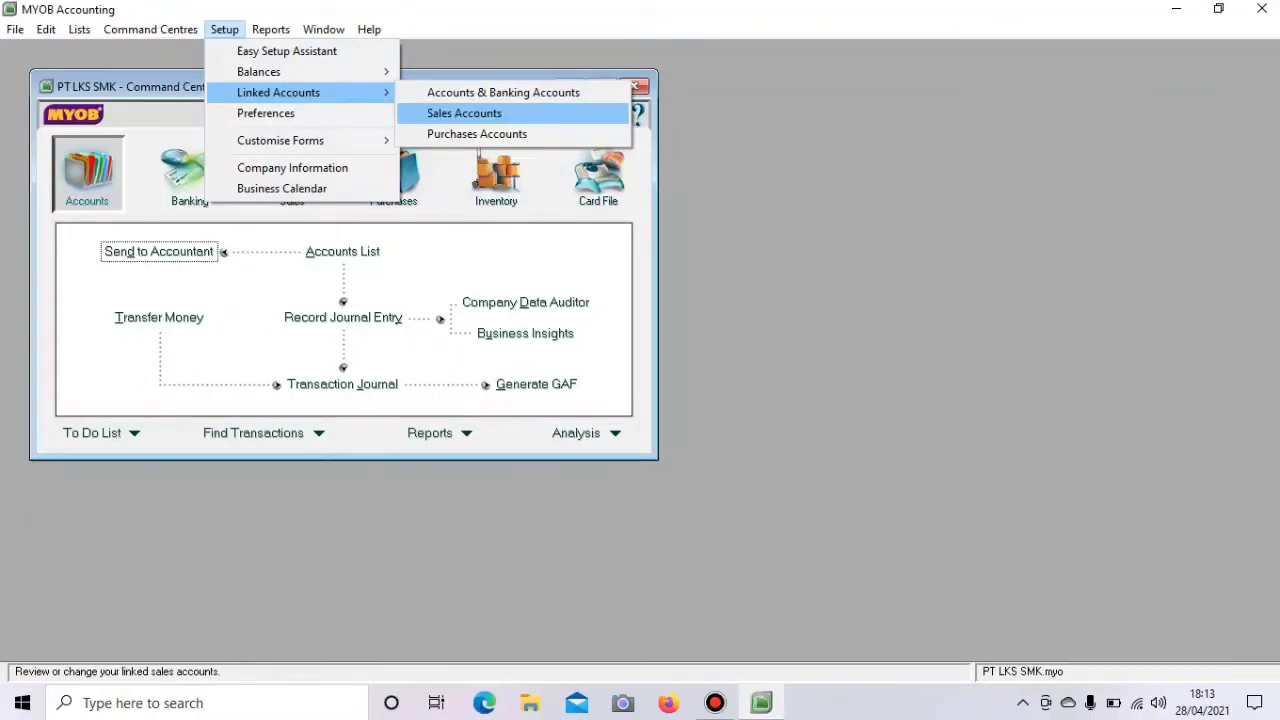
click(464, 113)
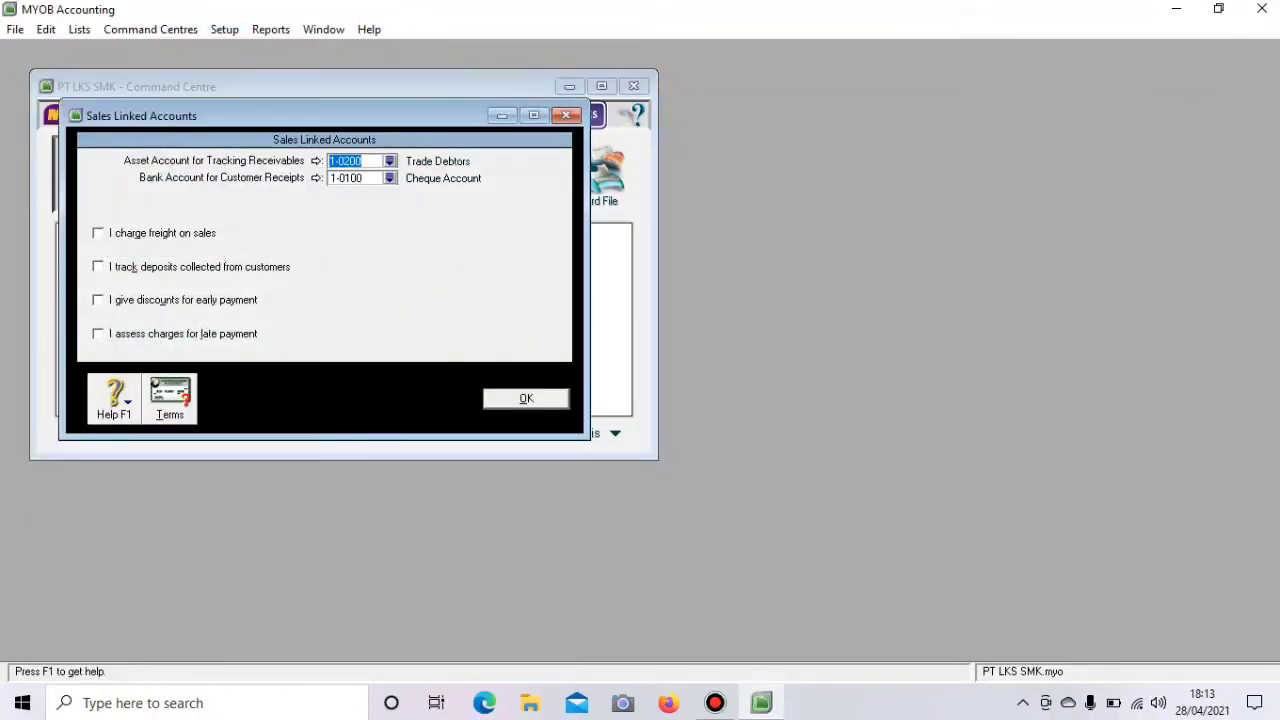
click(98, 300)
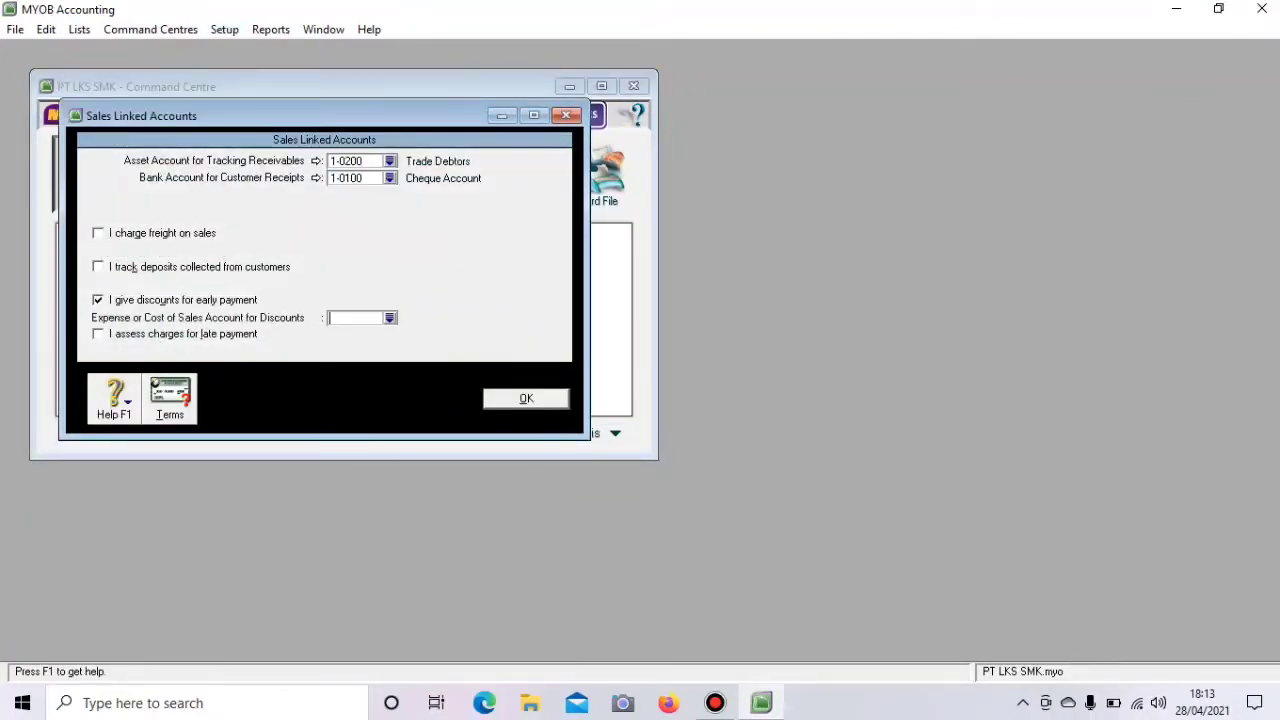
click(98, 334)
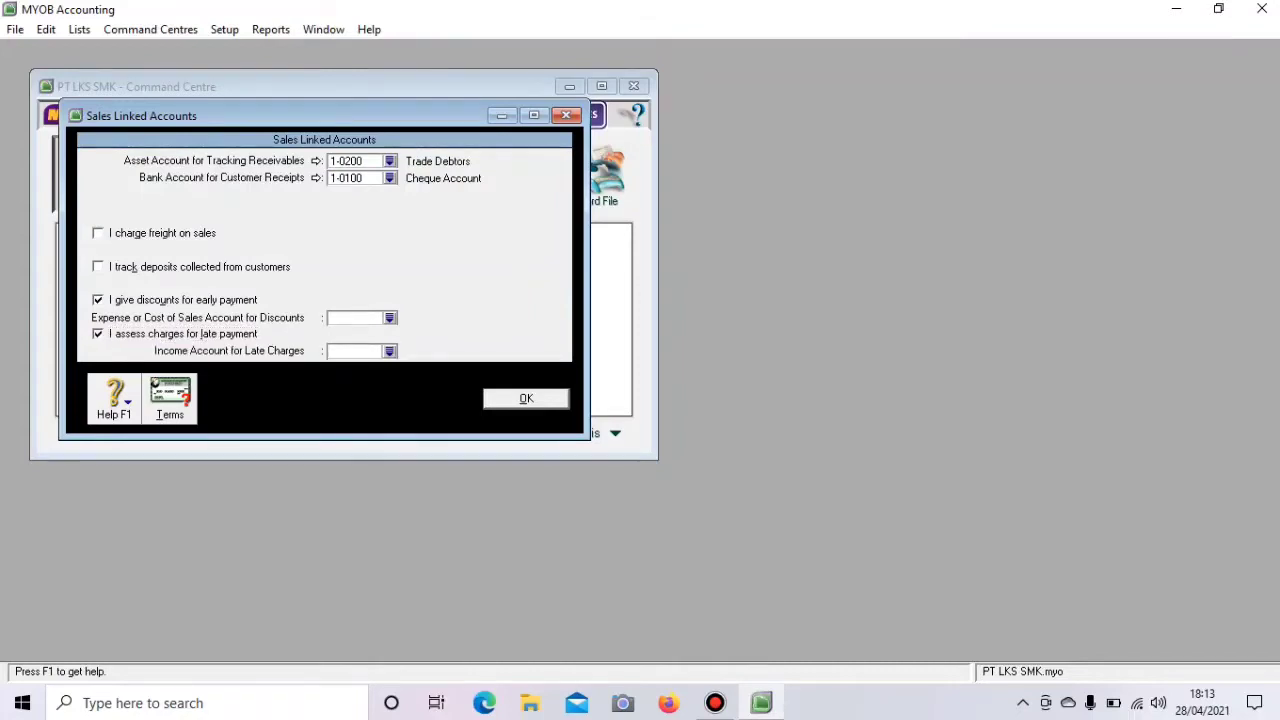
text(4)
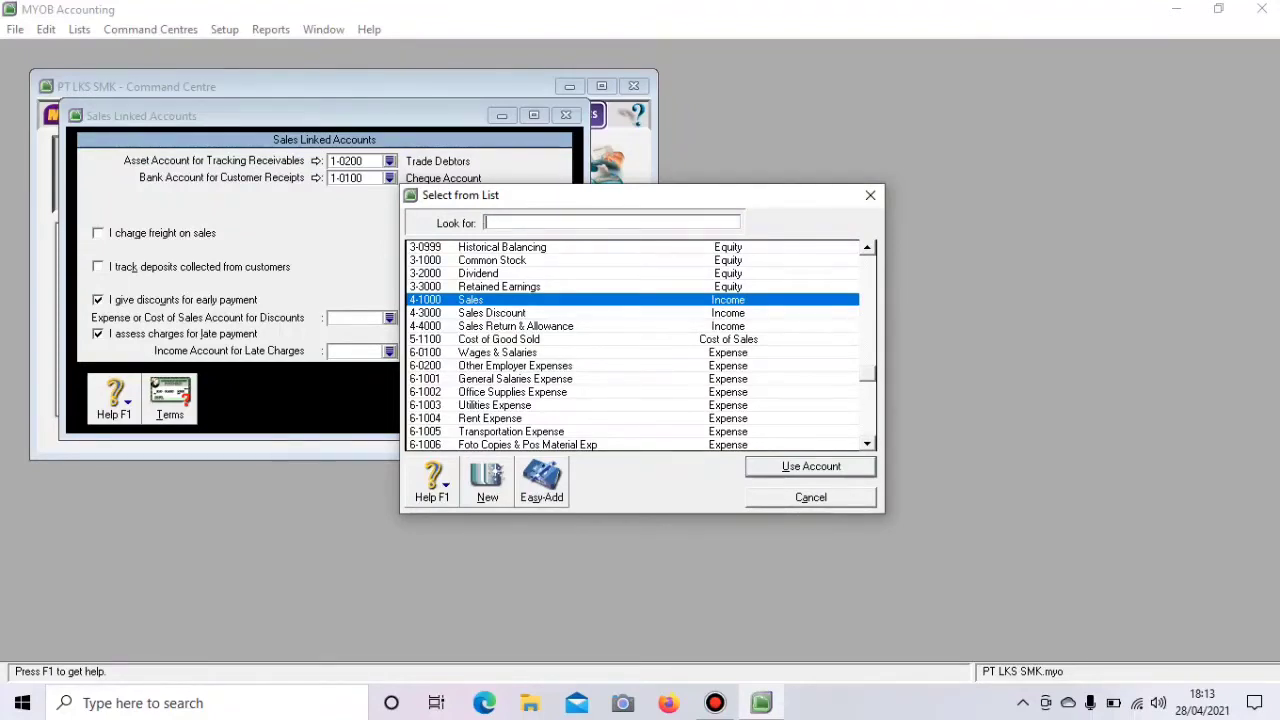
text(8-2000)
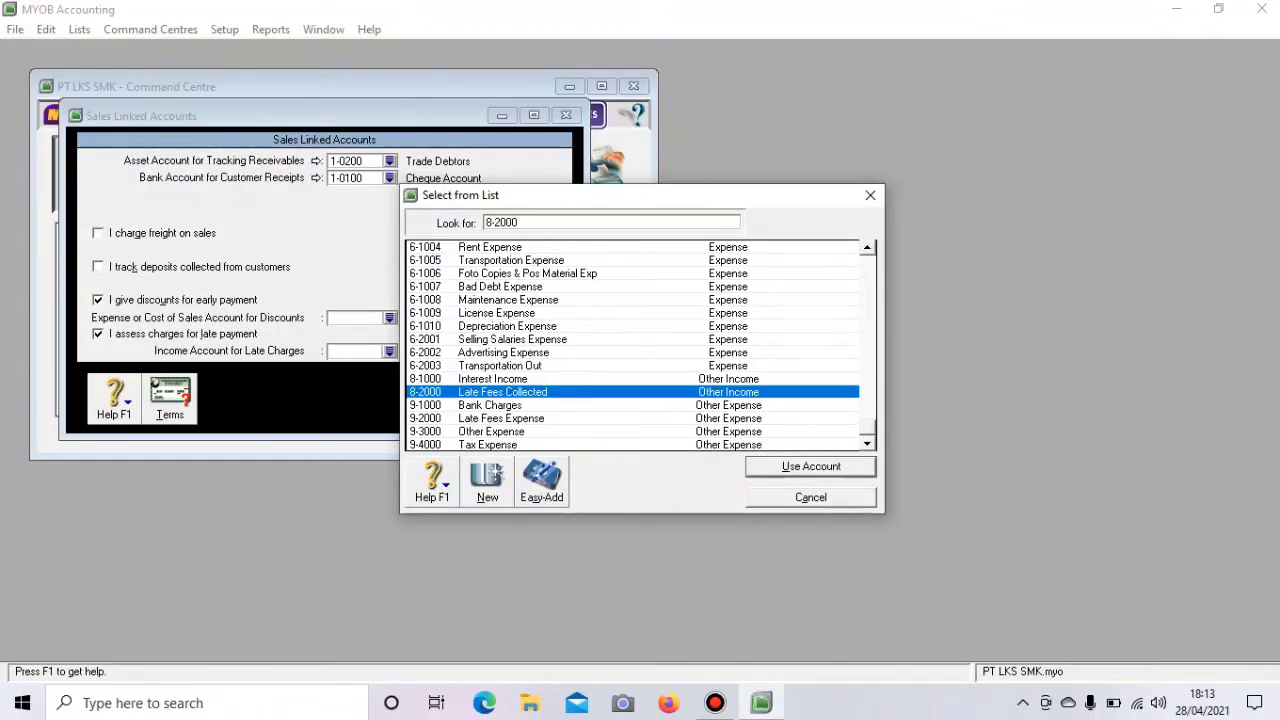
key(Return)
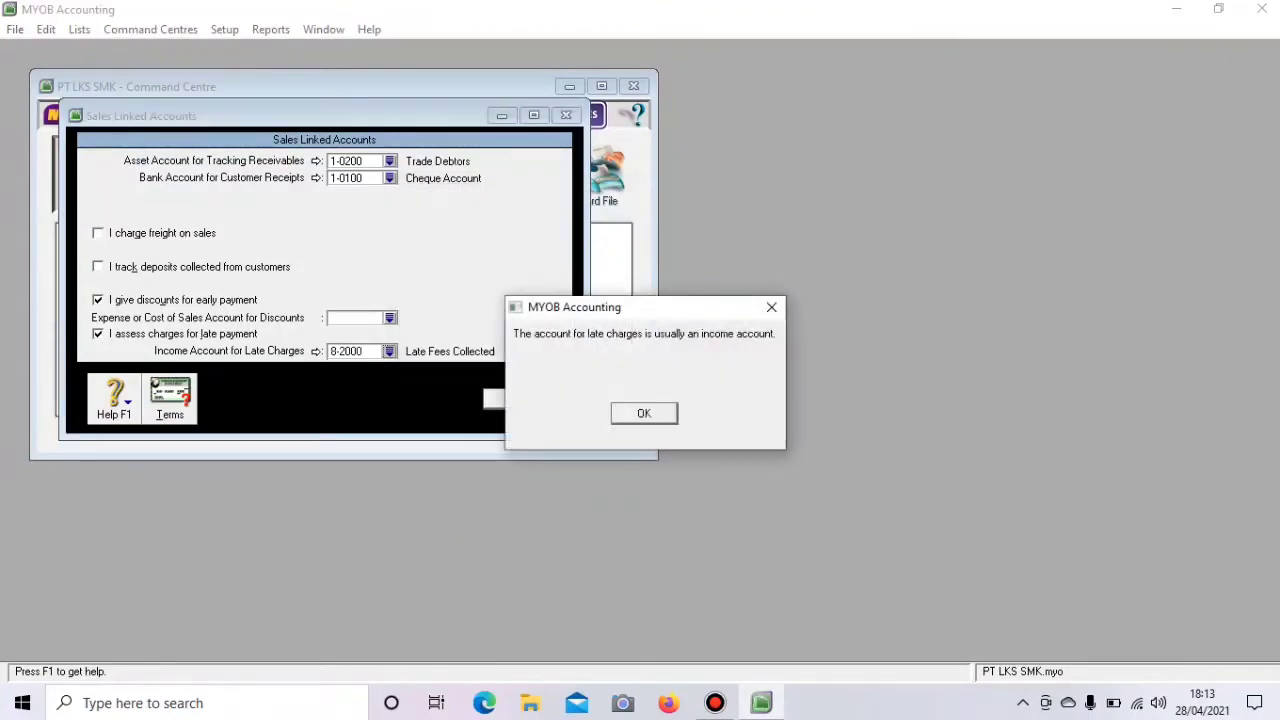
key(Return)
- Link early-payment discounts to 4-3000 Sales Discount
click(390, 318)
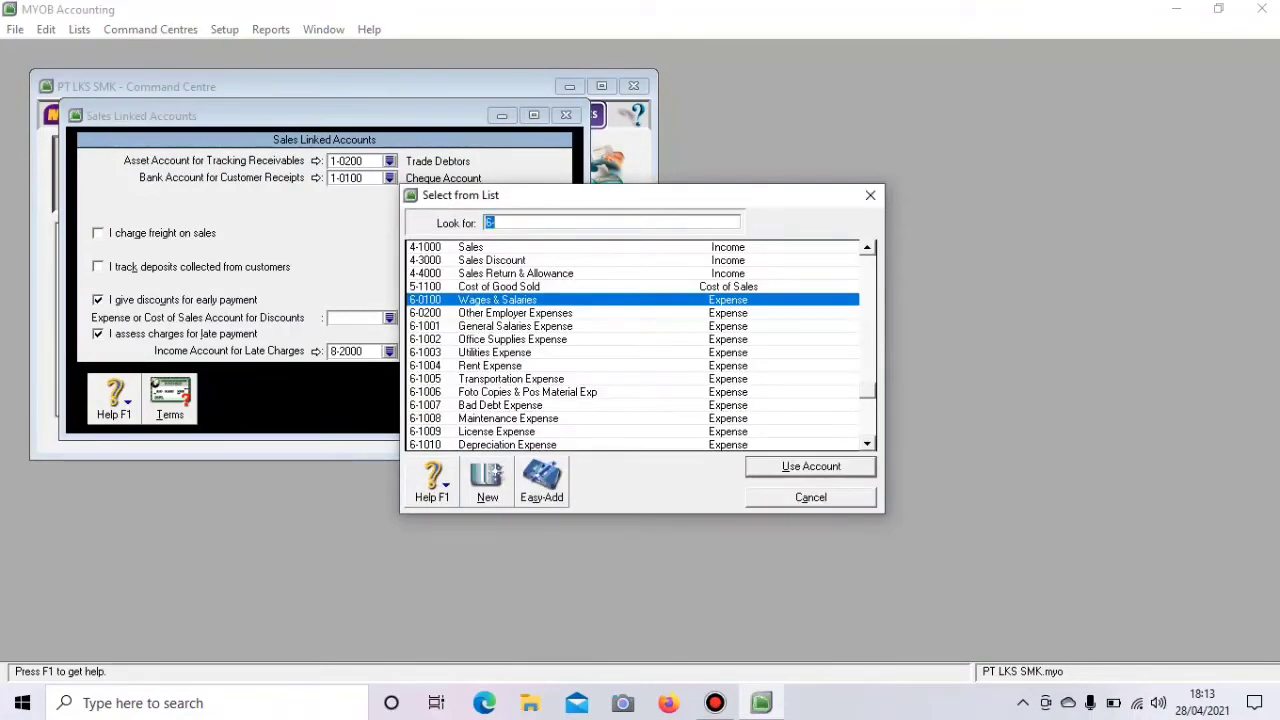
text(4-)
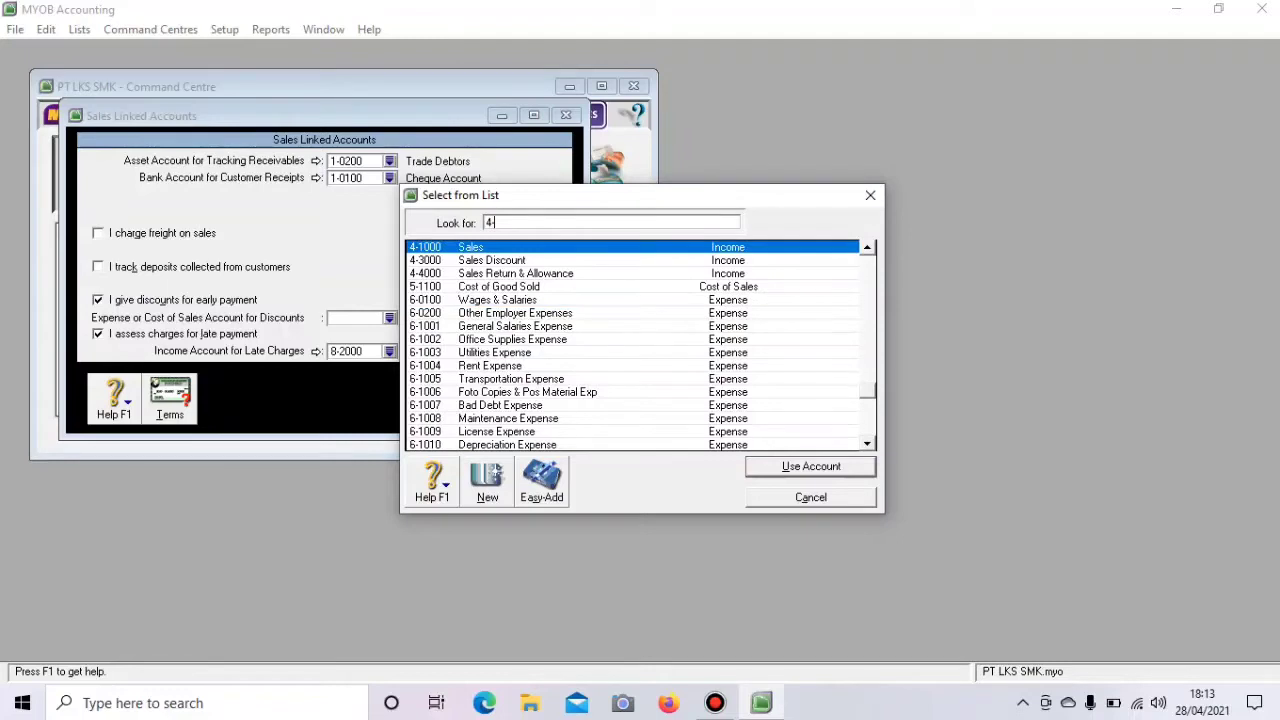
text(3000)
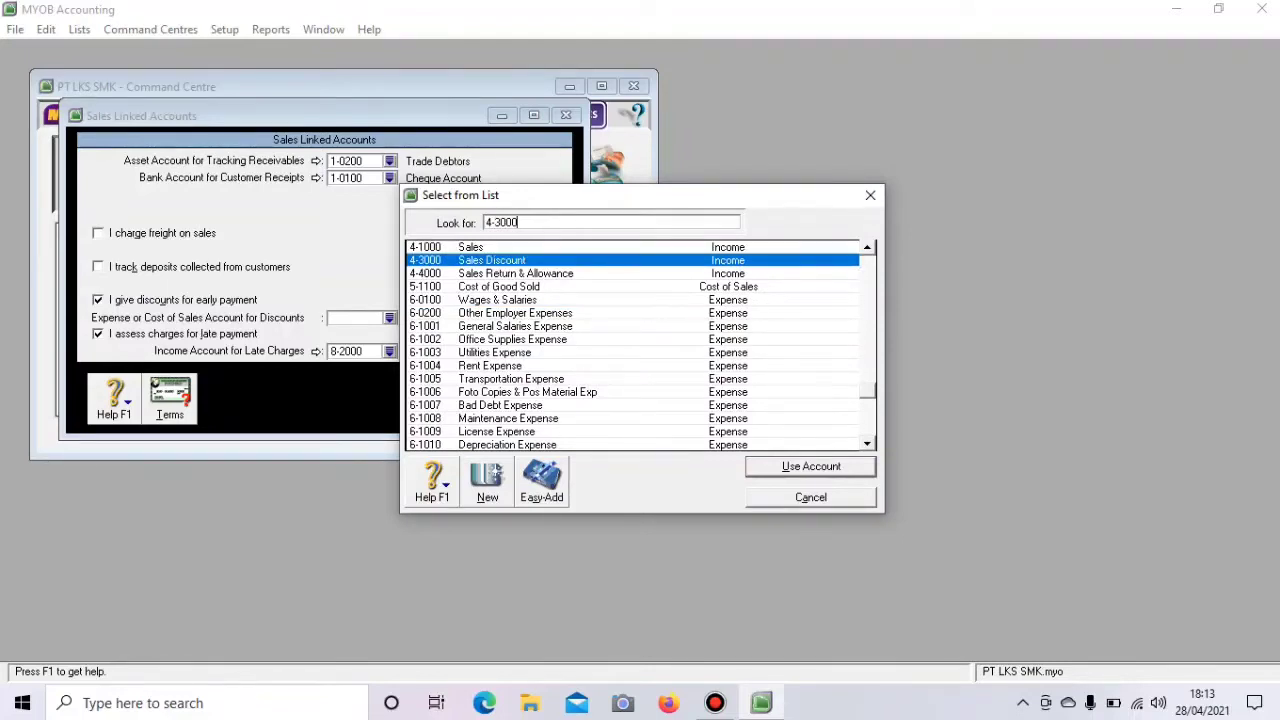
key(Return)
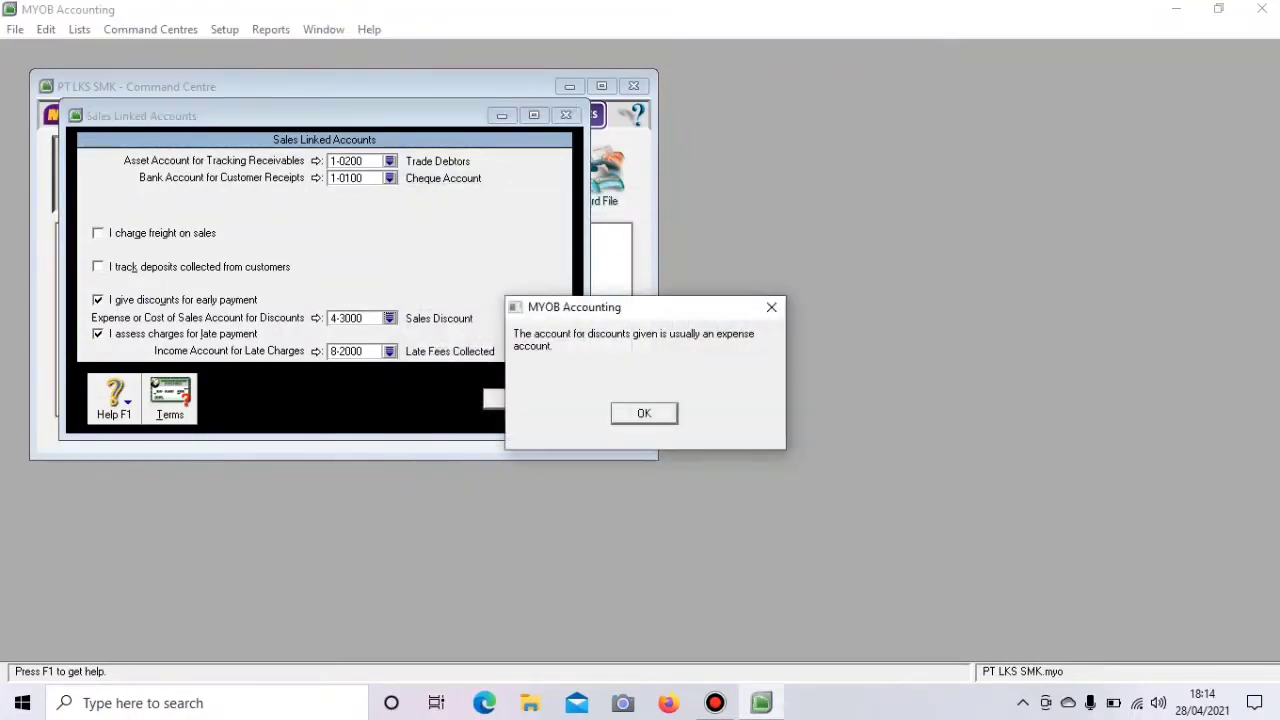
key(Return)
- Use 1-1103 Bank Mandiri Syariah for receipts and 1-1110 for receivables, then save
click(390, 178)
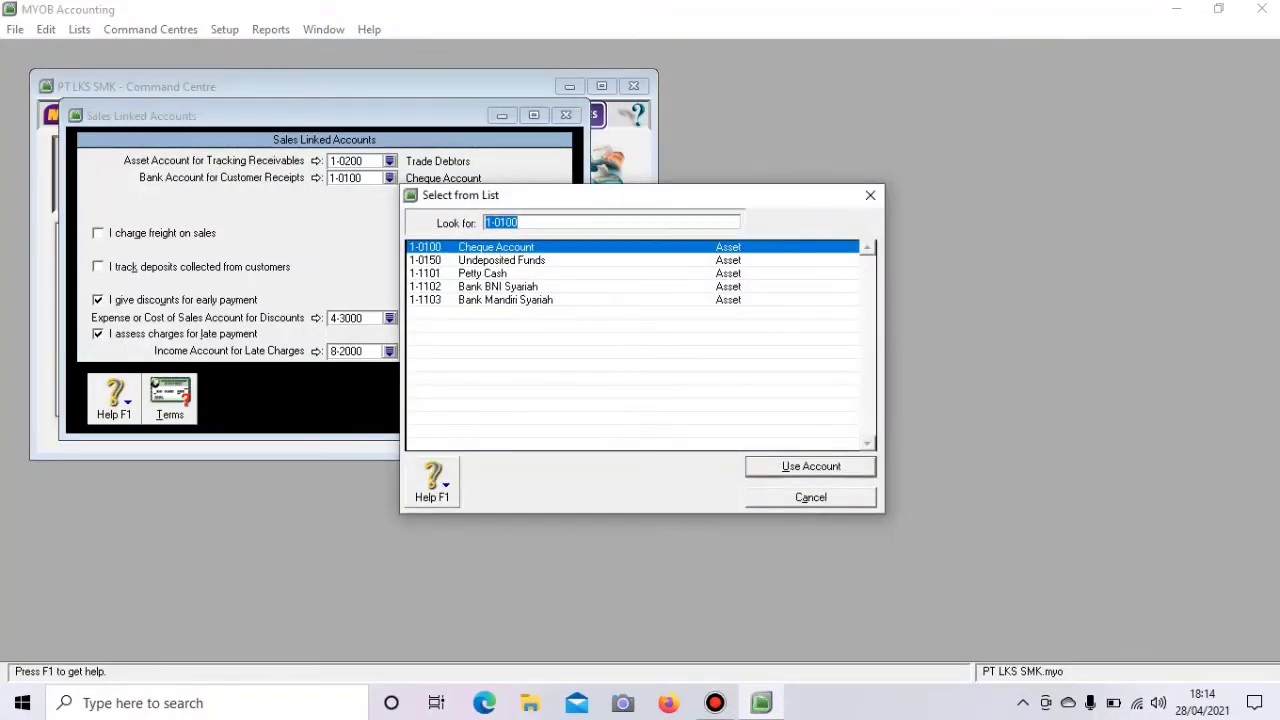
double_click(505, 300)
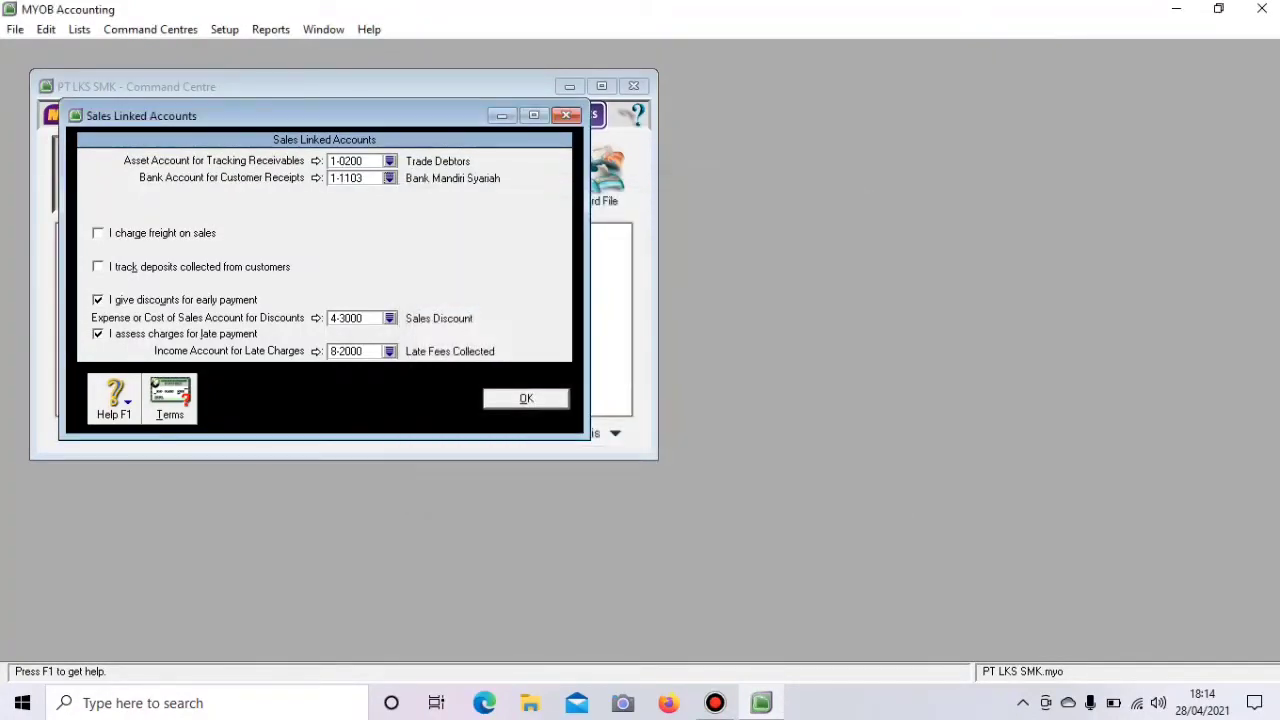
click(390, 161)
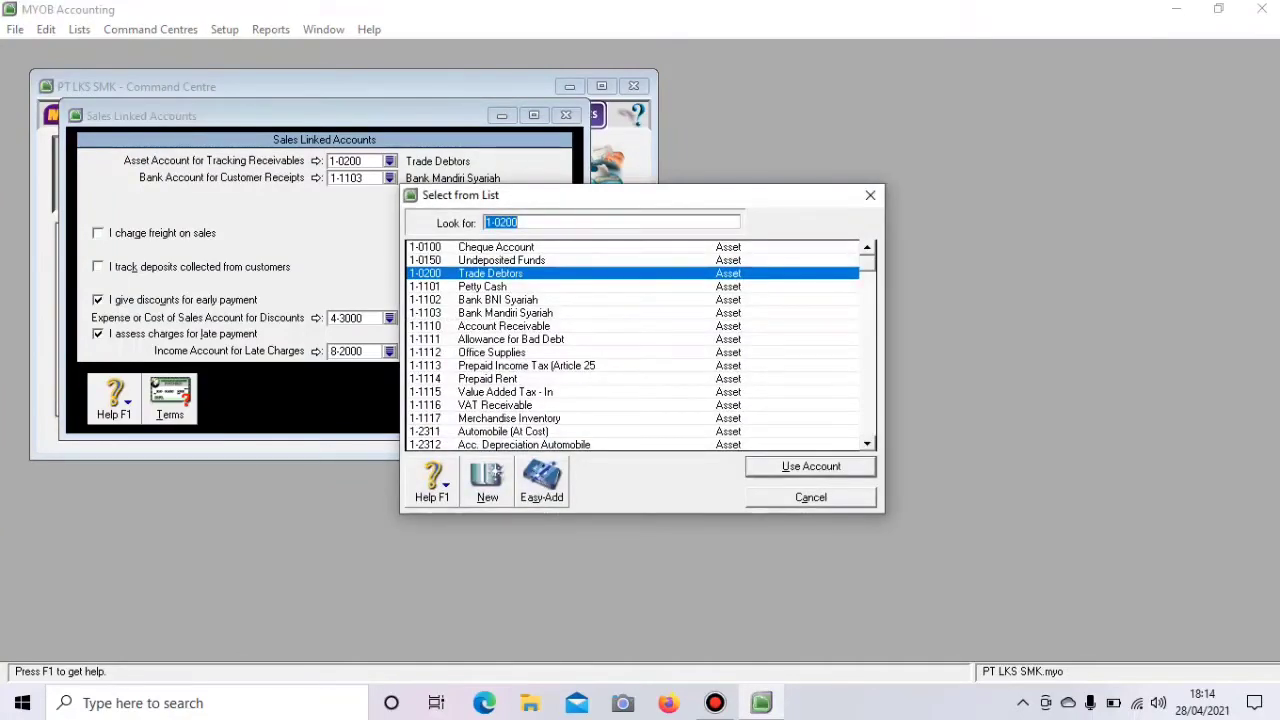
text(1-1110)
key(Return)
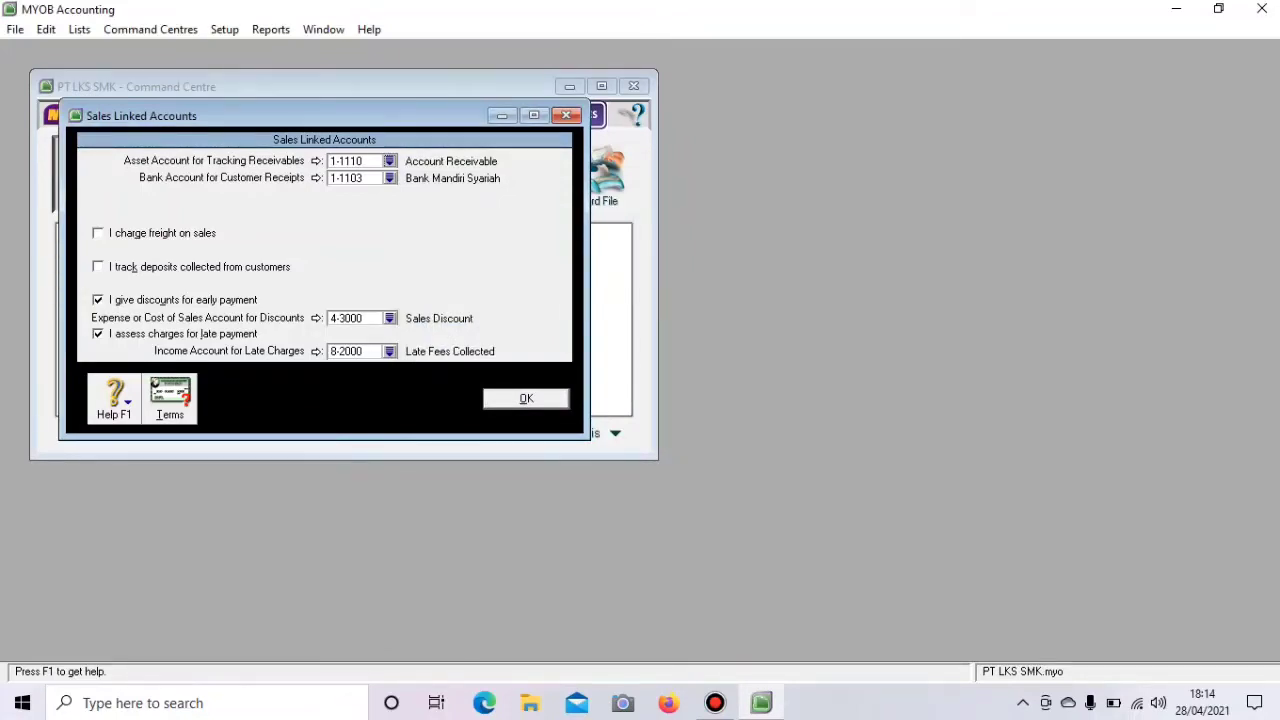
key(Return)
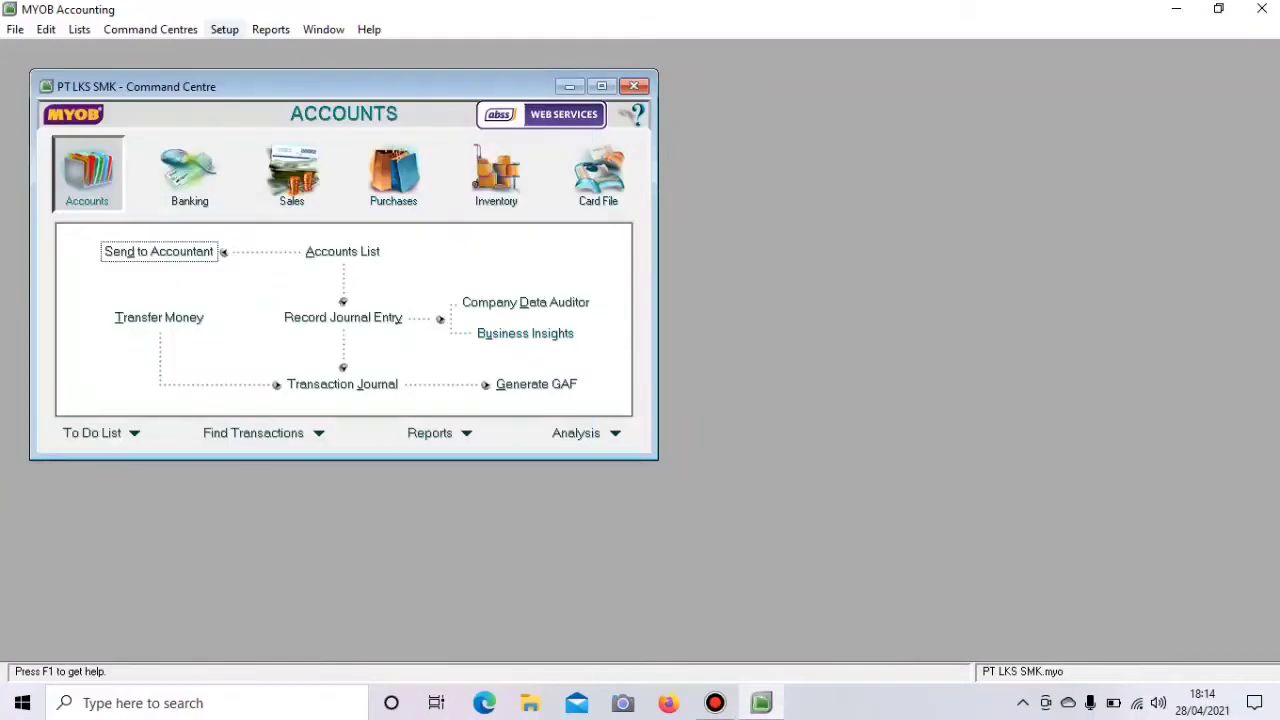
- In Purchases linked accounts, enable late charges linked to 8-2000 Late Fees Collected
click(224, 29)
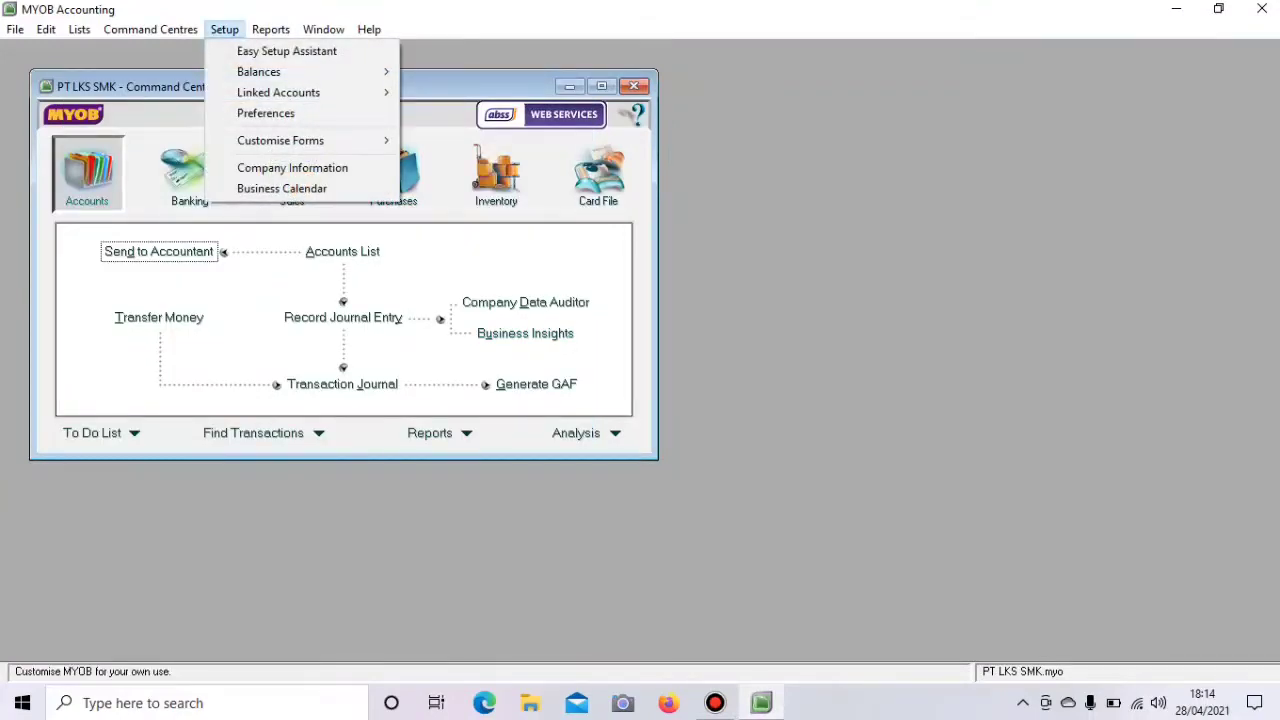
mouse_move(279, 93)
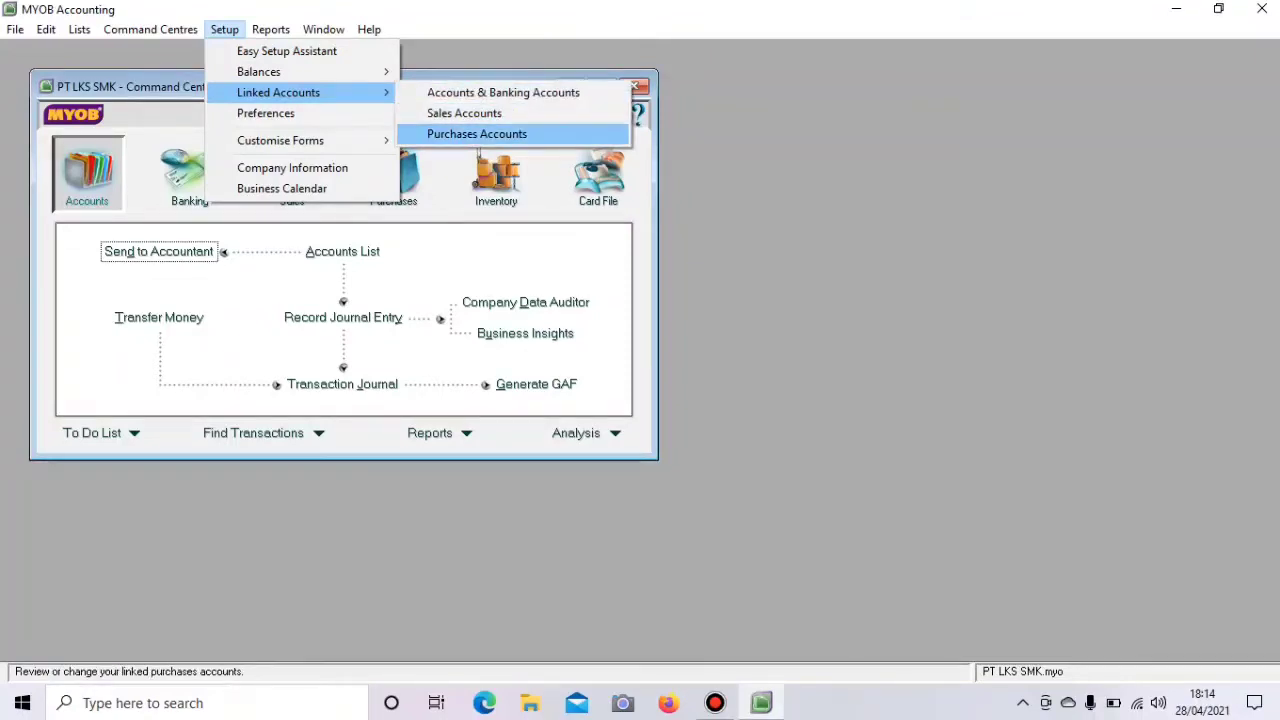
click(477, 134)
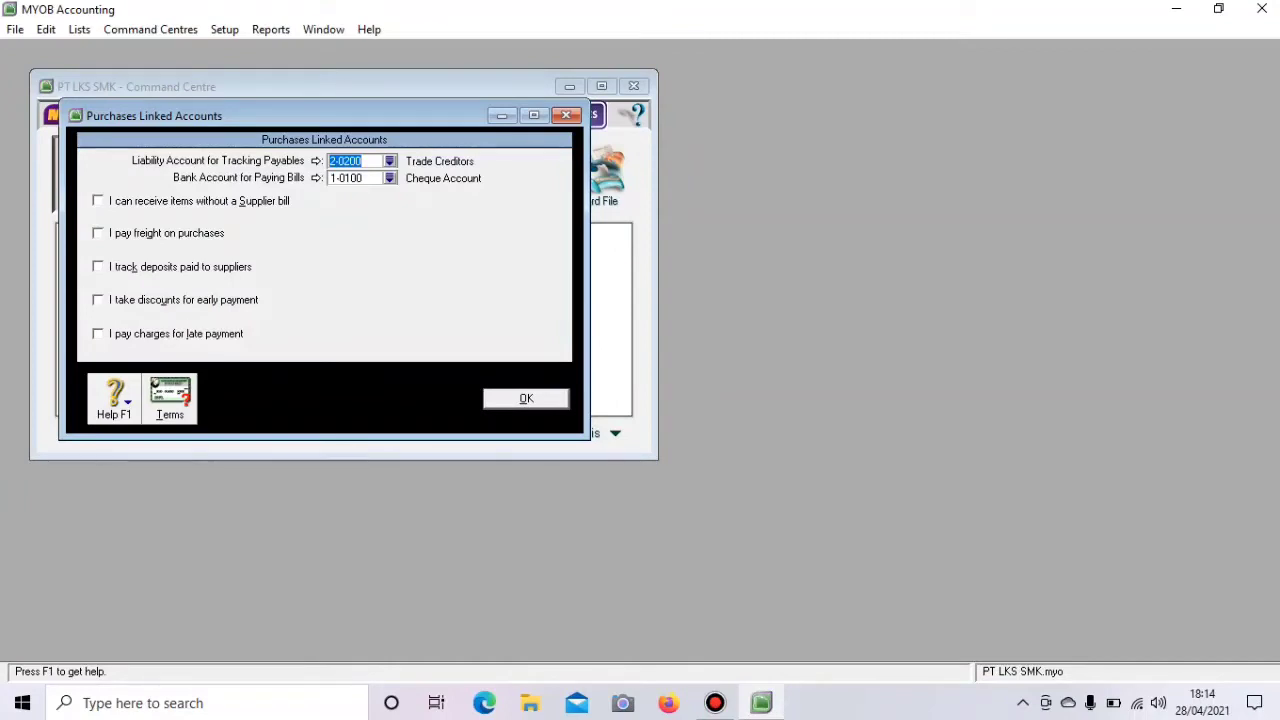
click(98, 334)
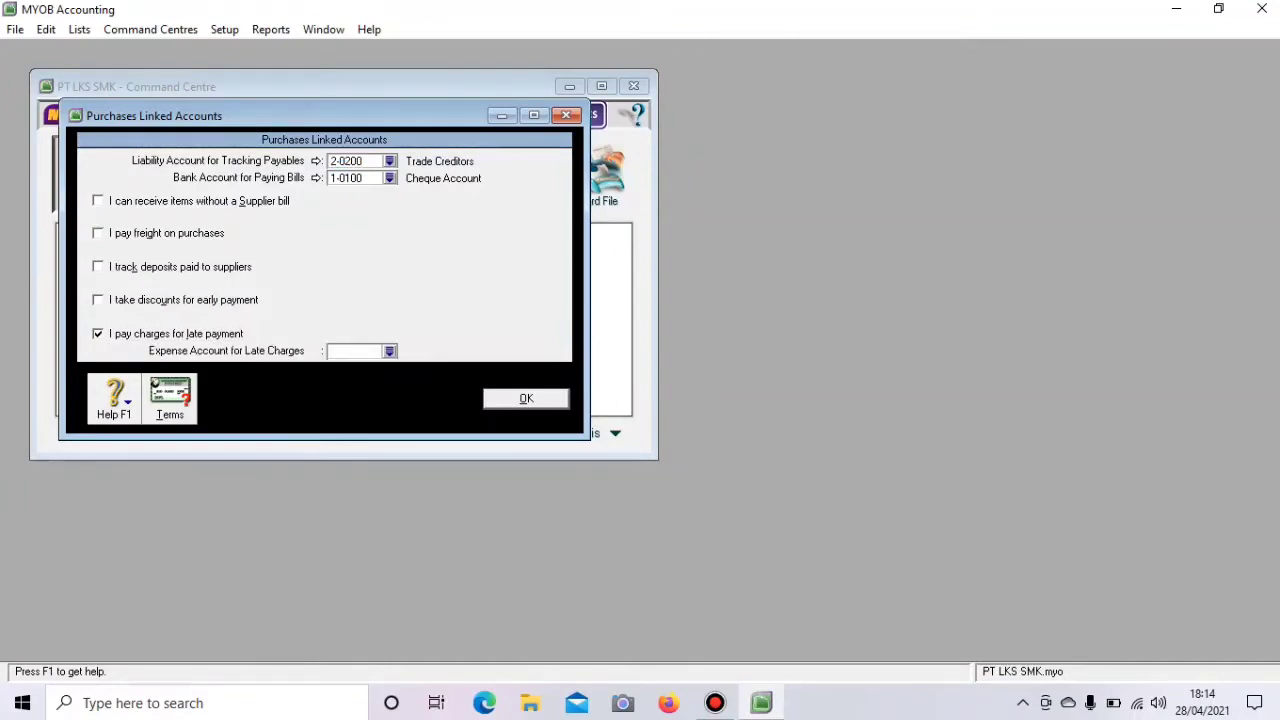
text(6)
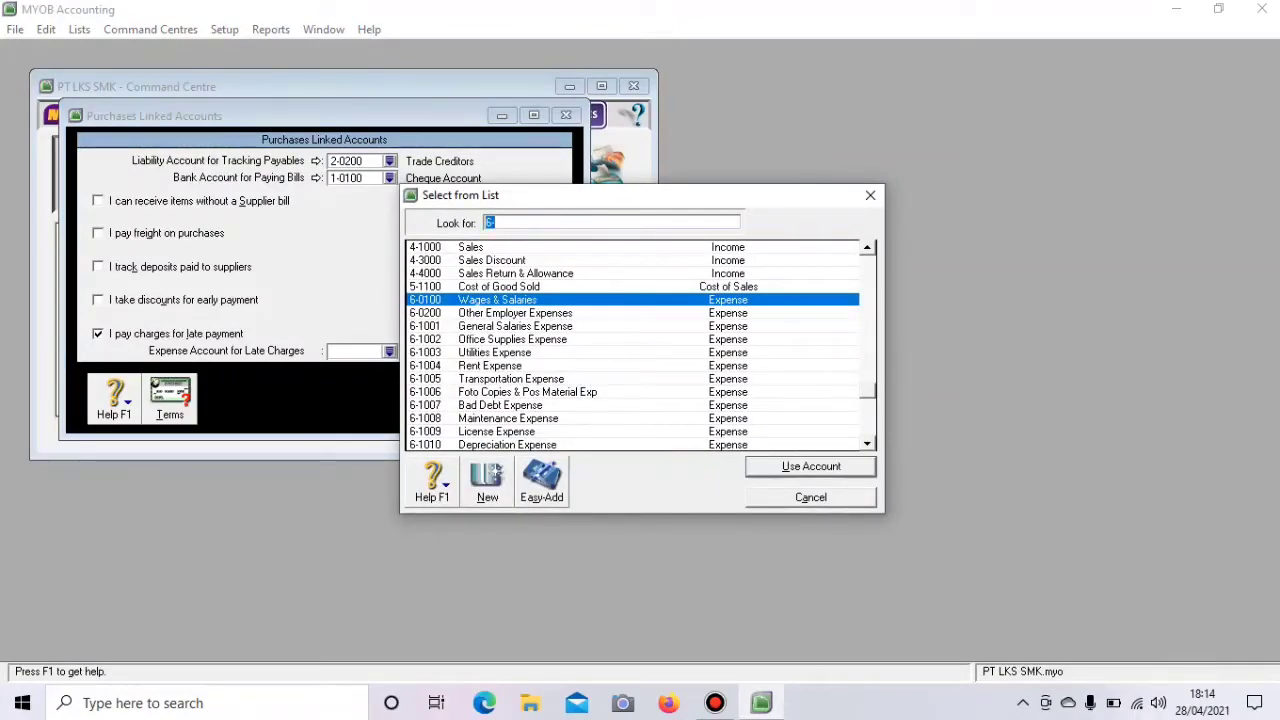
scroll(632, 345, down, 3)
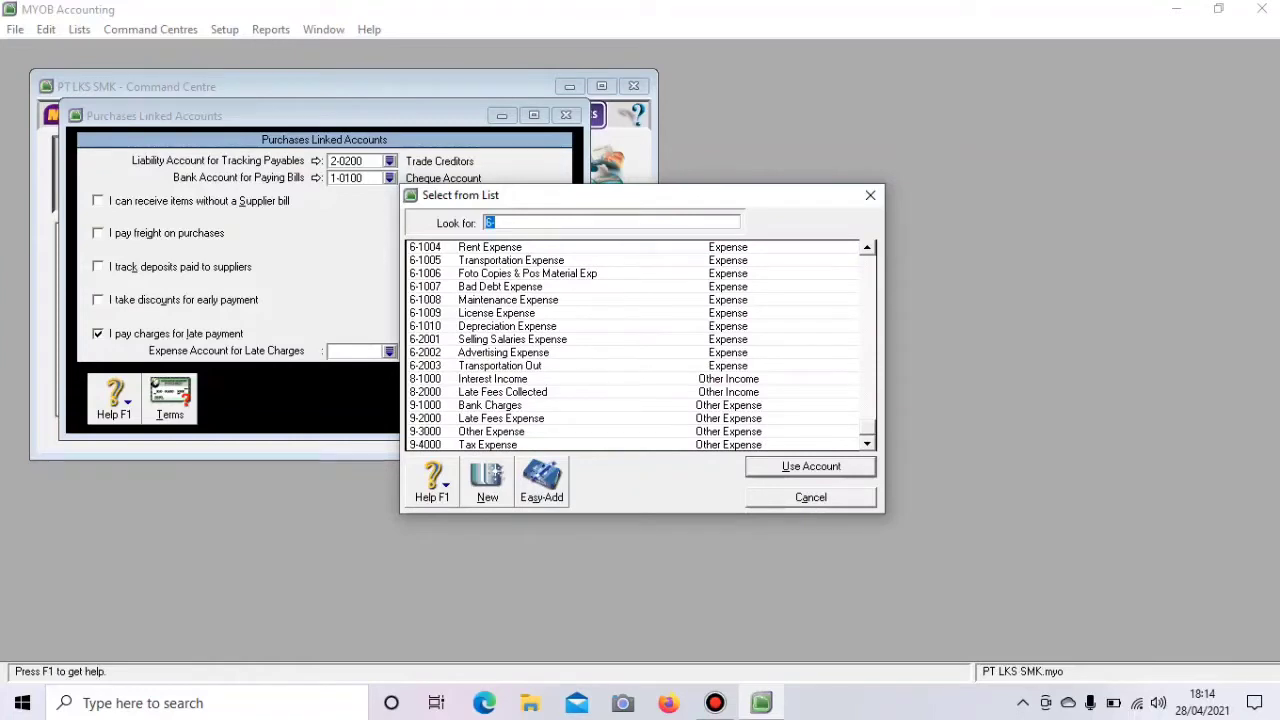
text(8-2000)
key(Return)
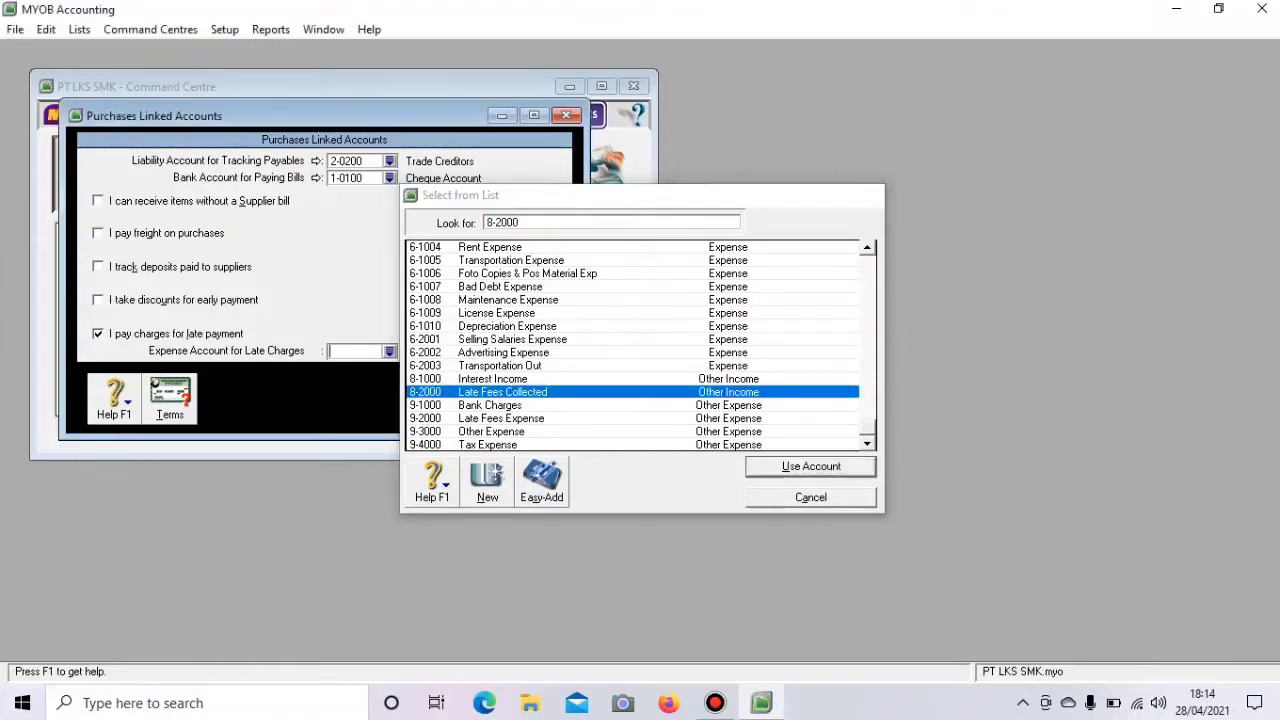
key(Return)
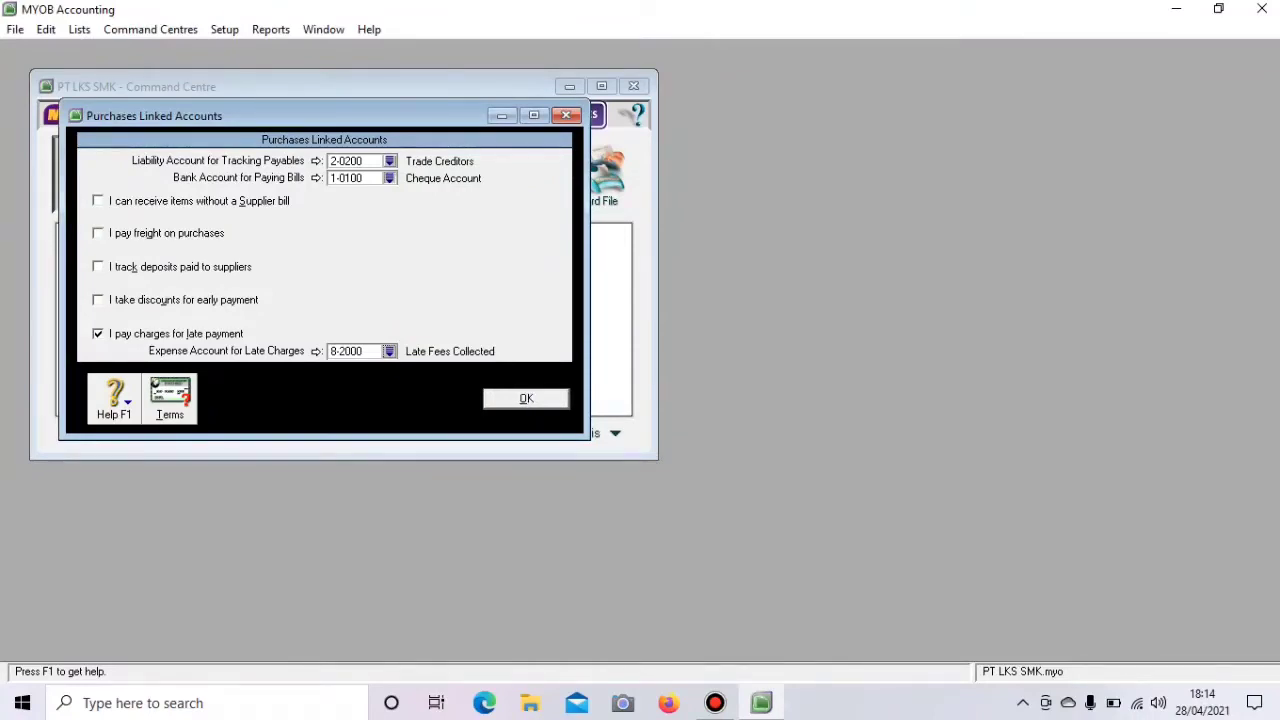
- Pay bills from 1-1103, track payables in 2-1201 Account Payable, save, and open the Accounts List
click(390, 178)
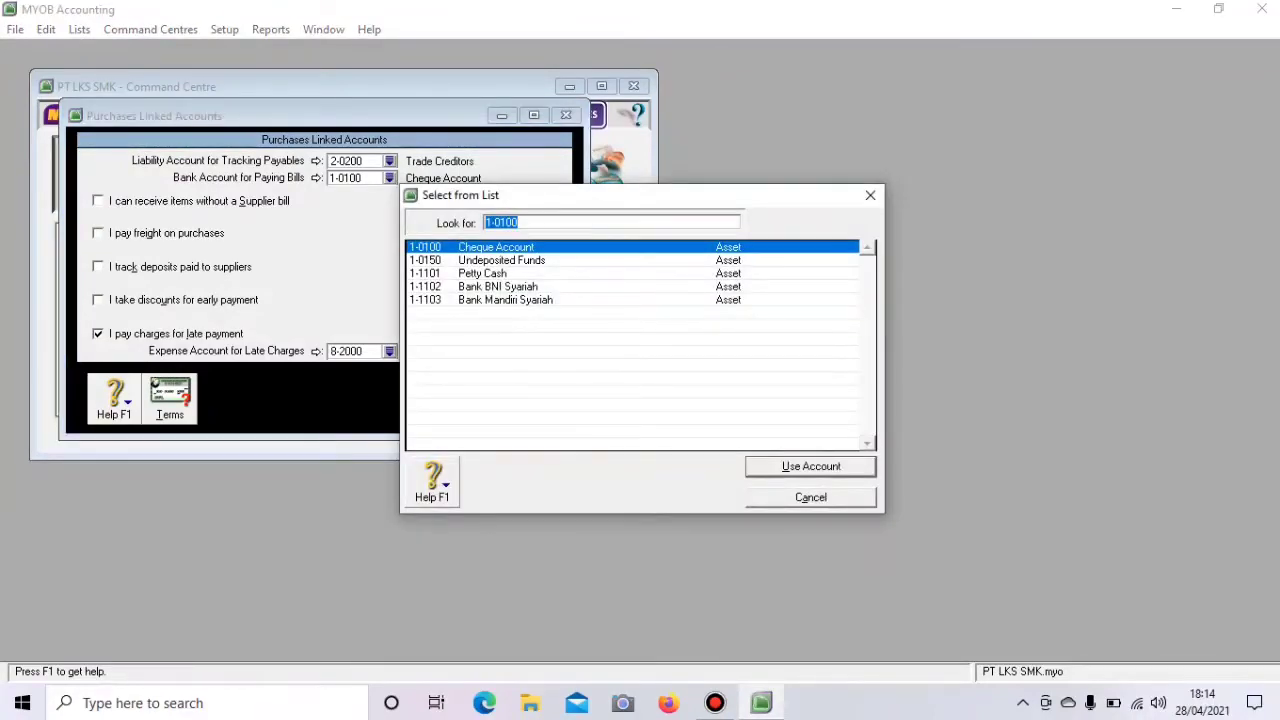
text(1-1103)
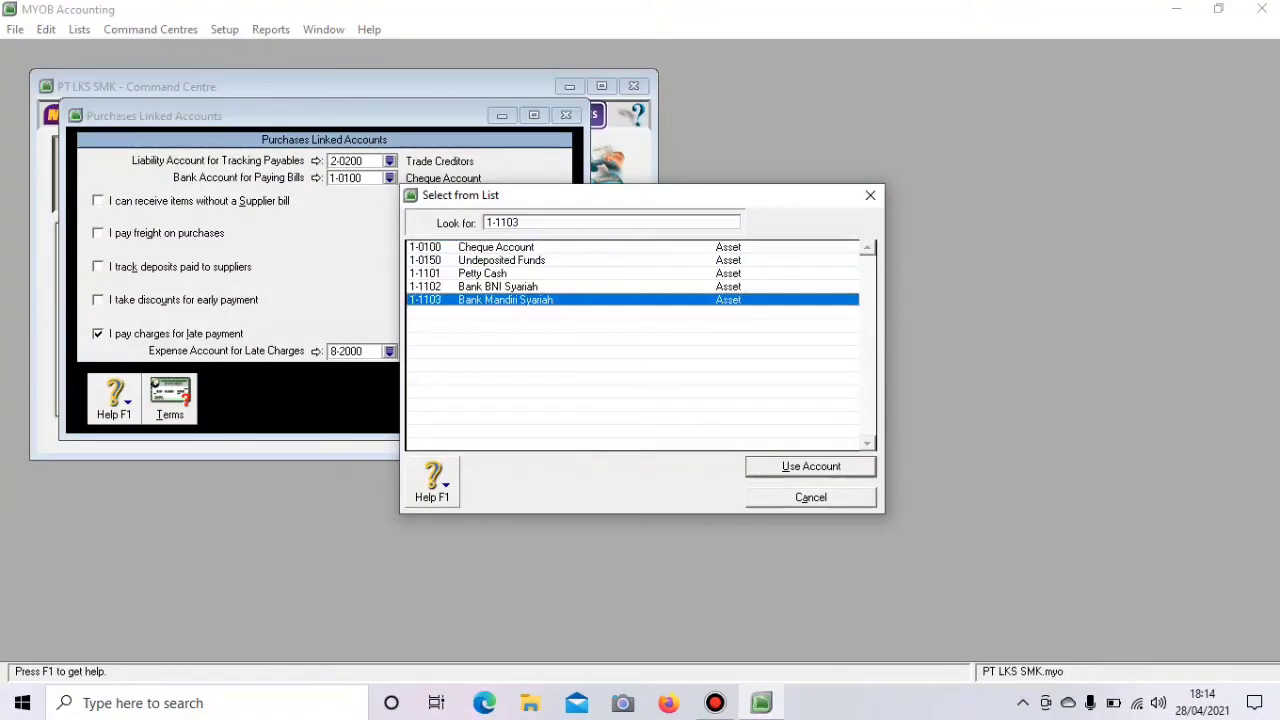
key(Return)
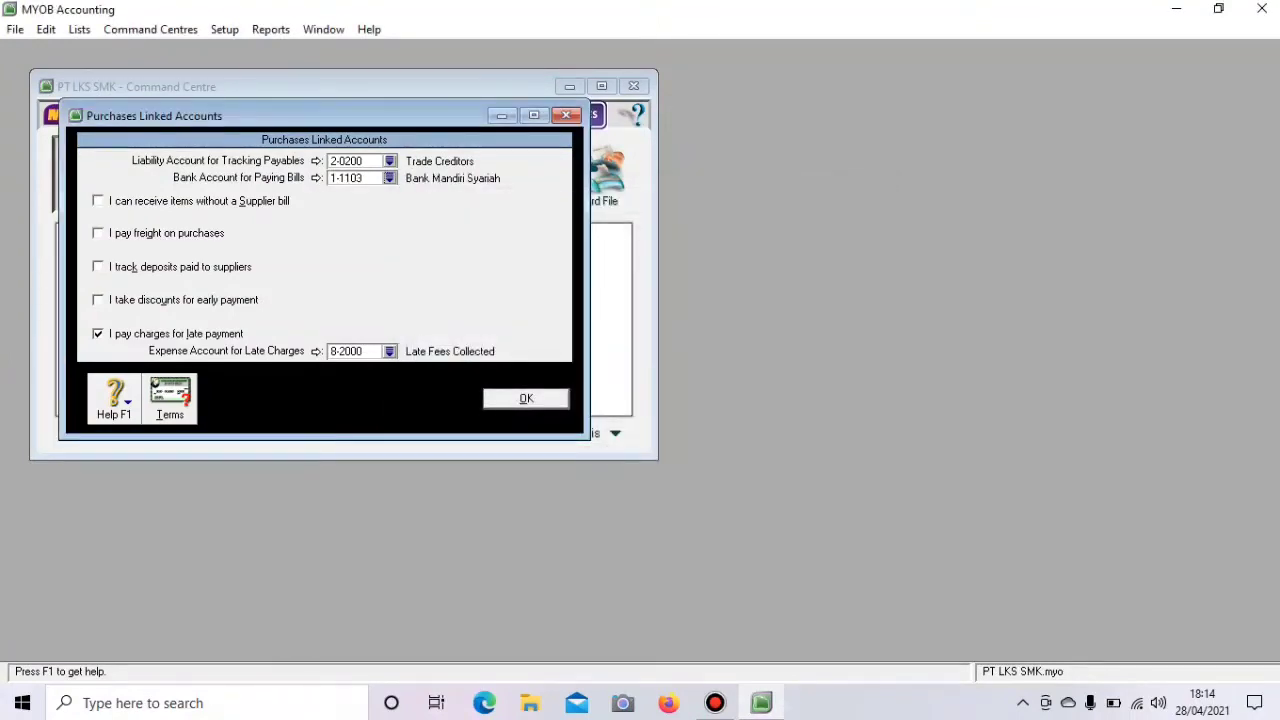
click(390, 161)
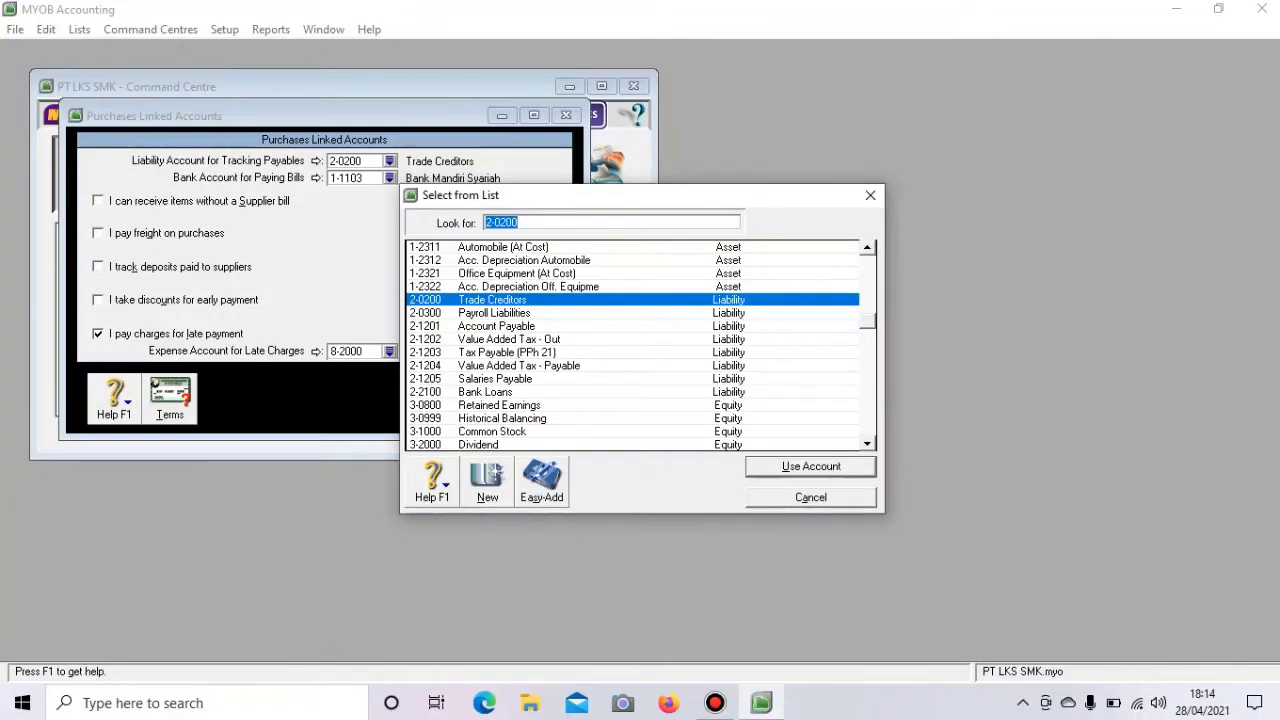
click(497, 326)
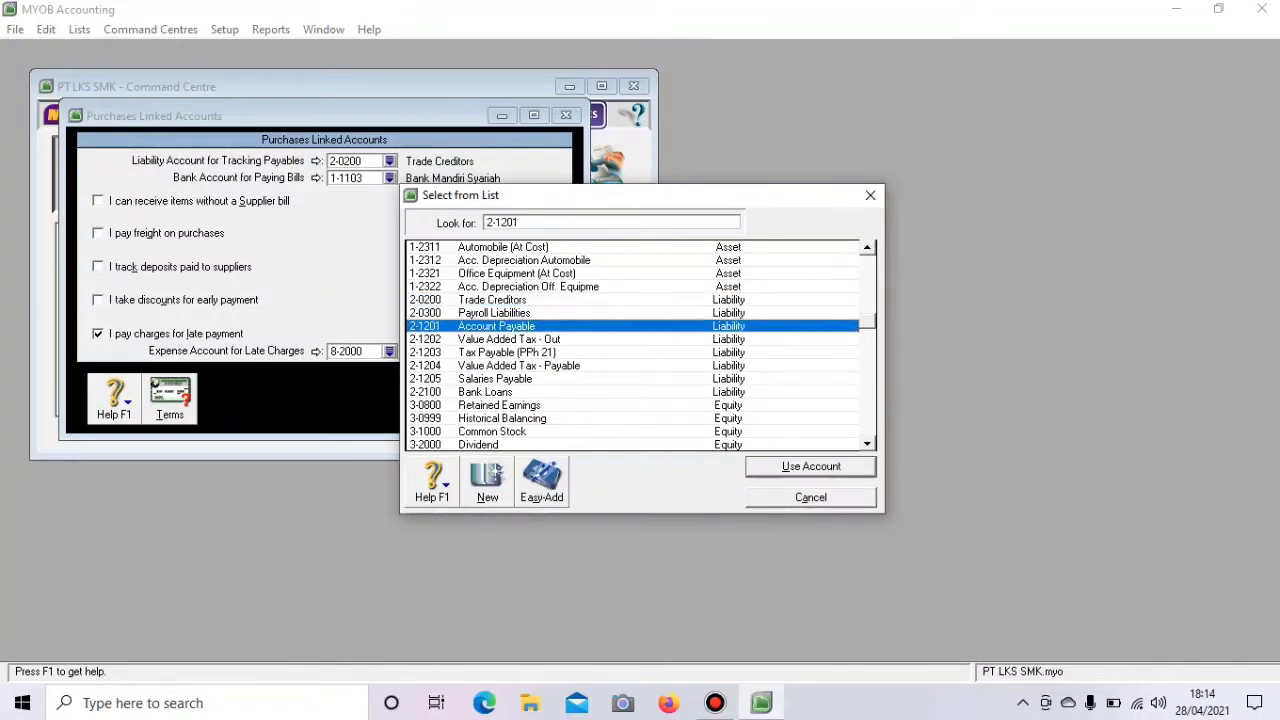
click(811, 467)
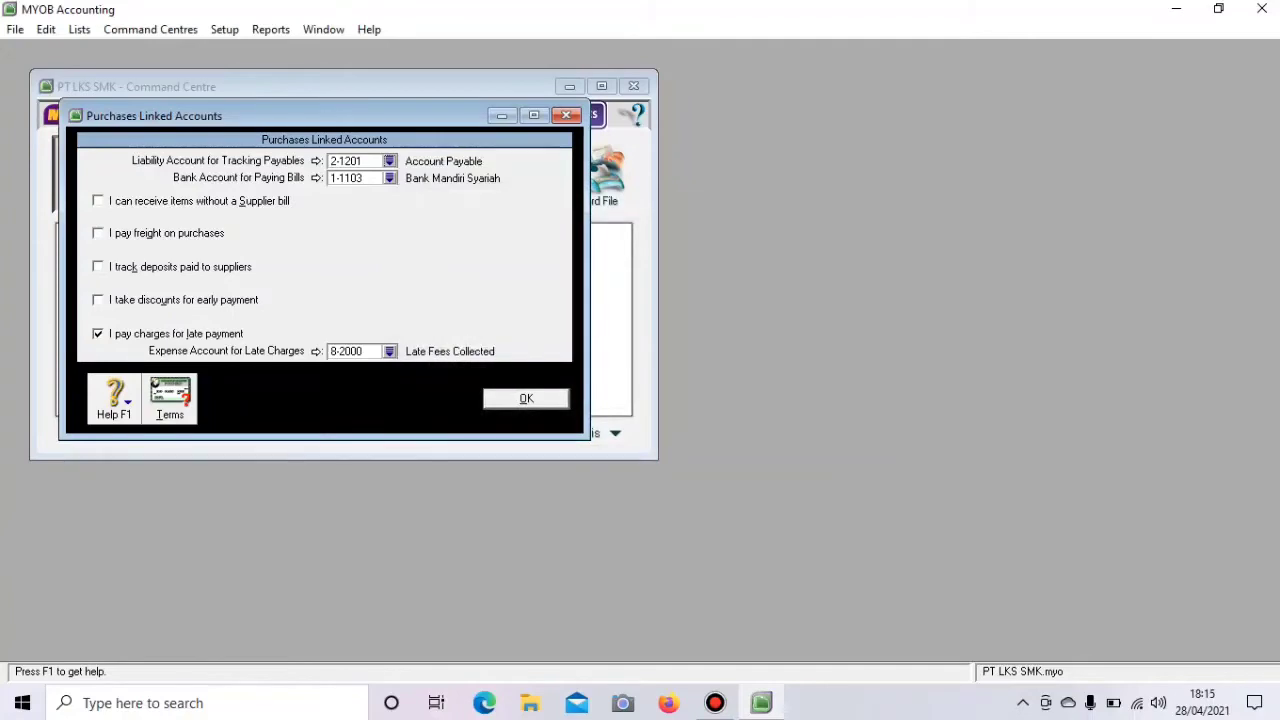
key(Return)
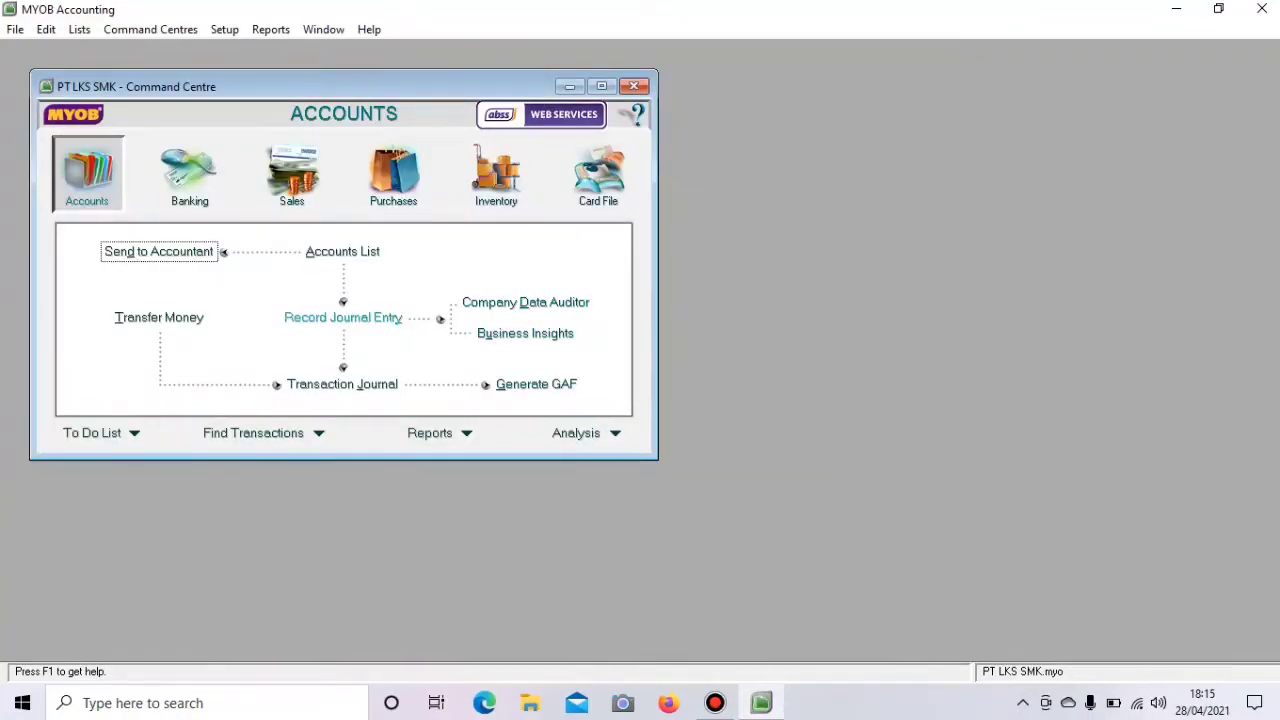
click(342, 252)
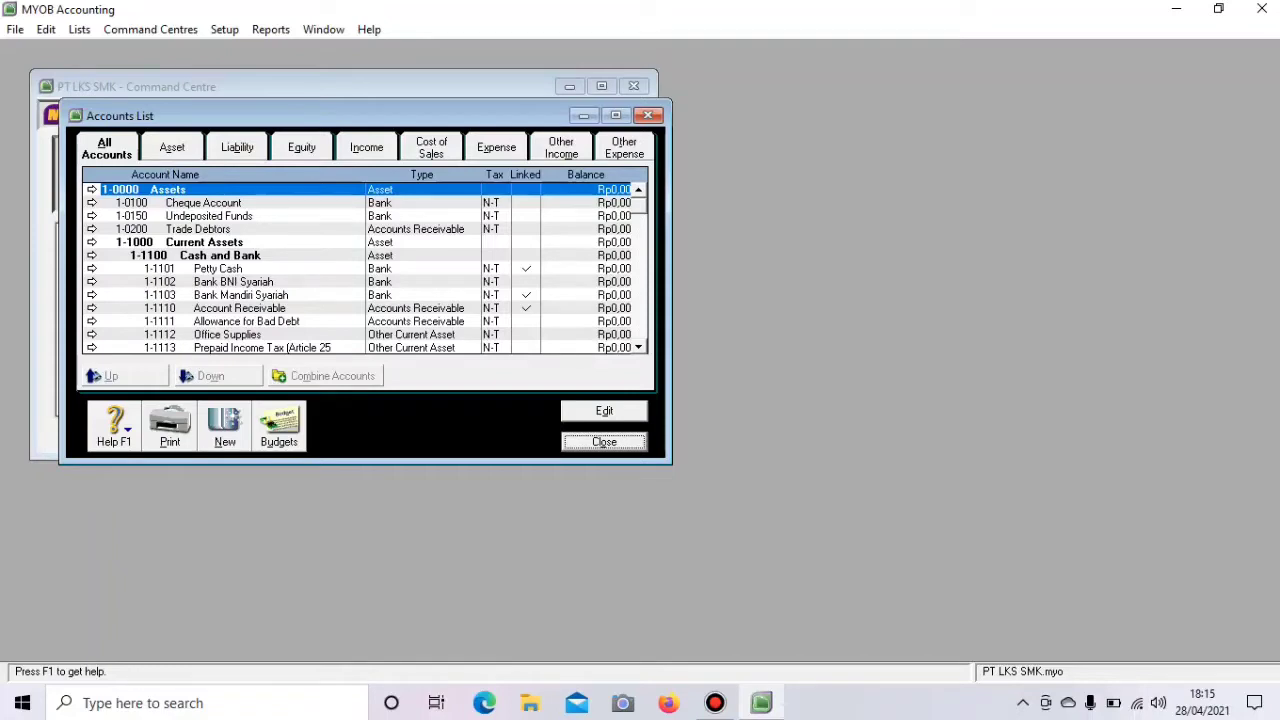
- Browse the Asset, Liability, Equity, Income, Cost of Sales, Expense, Other Income and Other Expense tabs
click(172, 147)
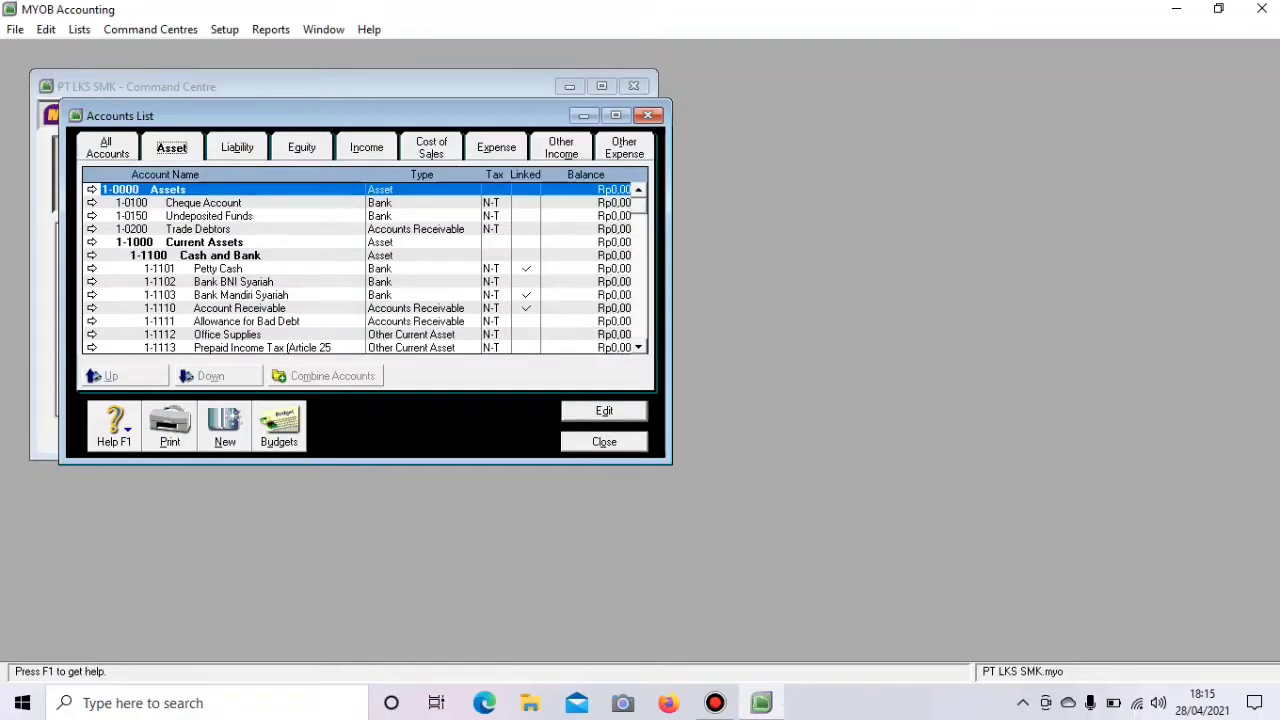
click(237, 147)
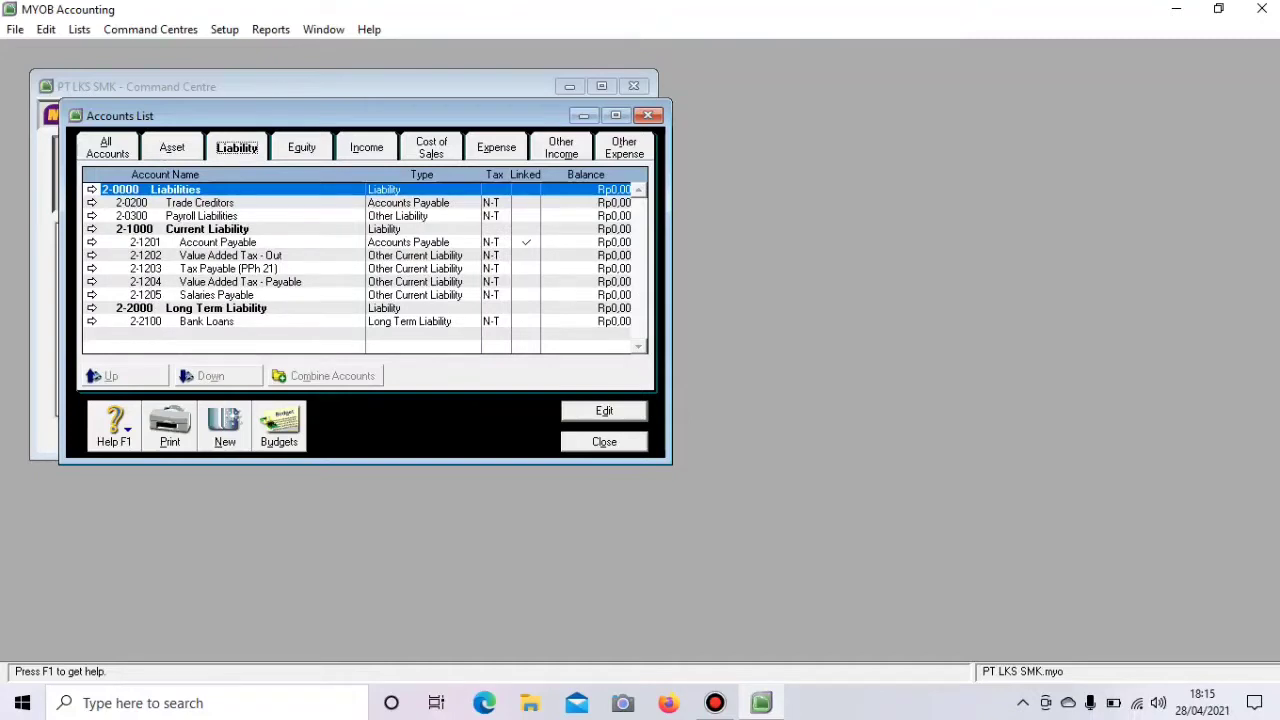
click(302, 147)
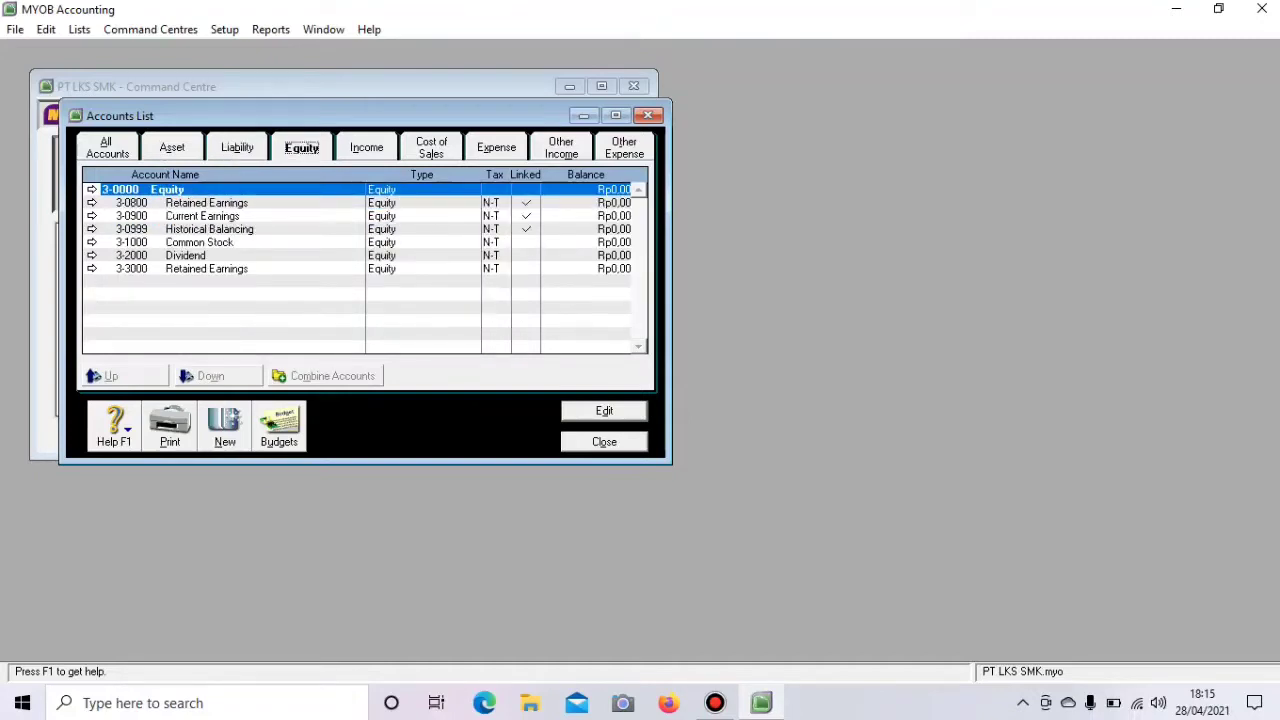
click(431, 148)
click(367, 147)
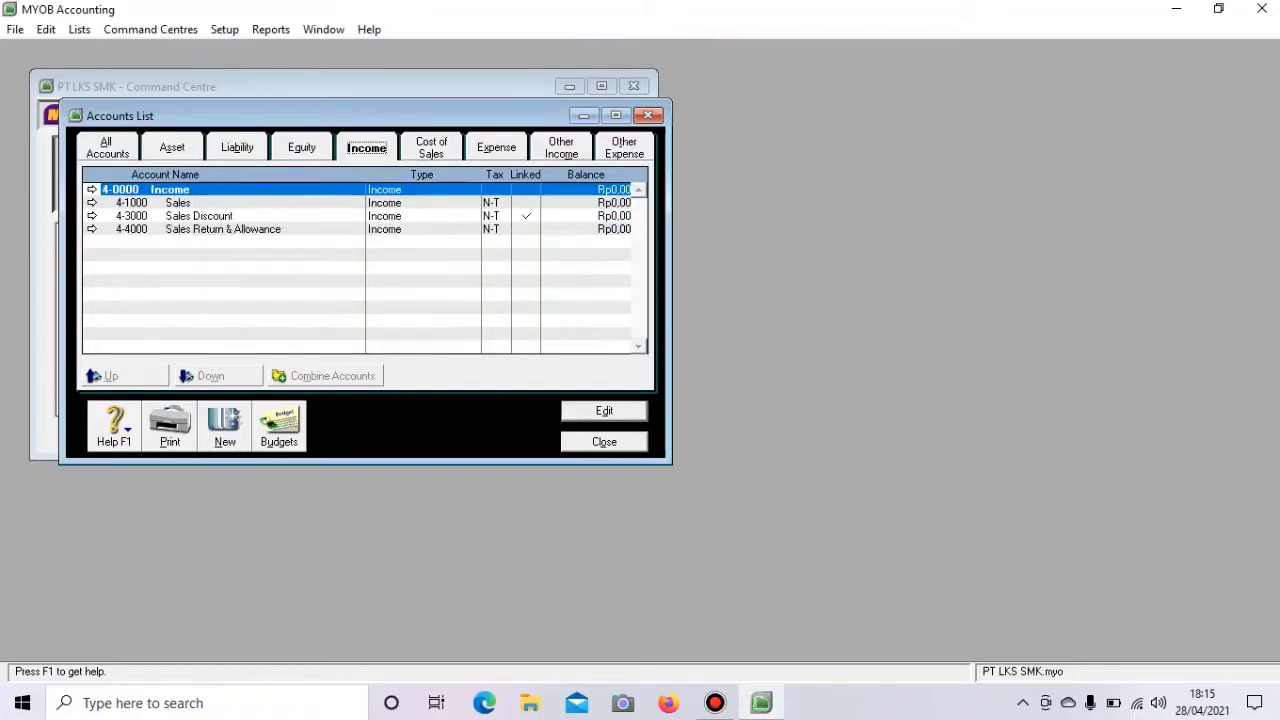
click(431, 148)
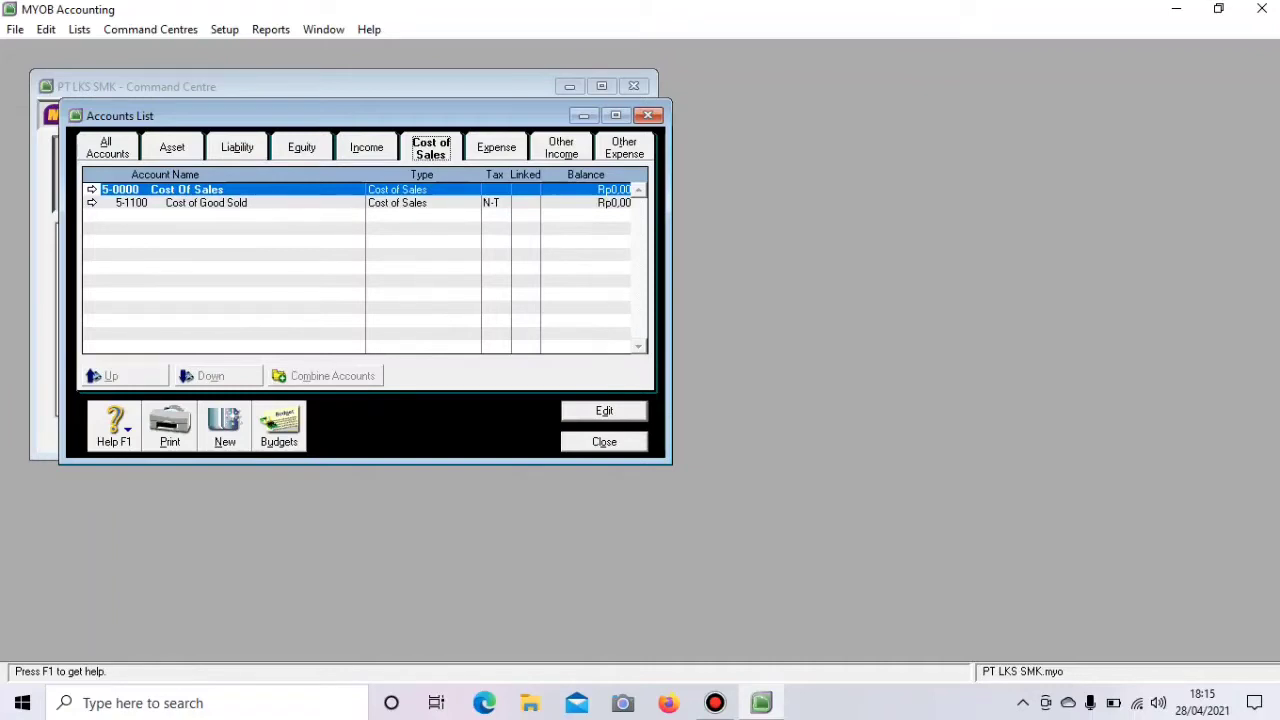
click(496, 147)
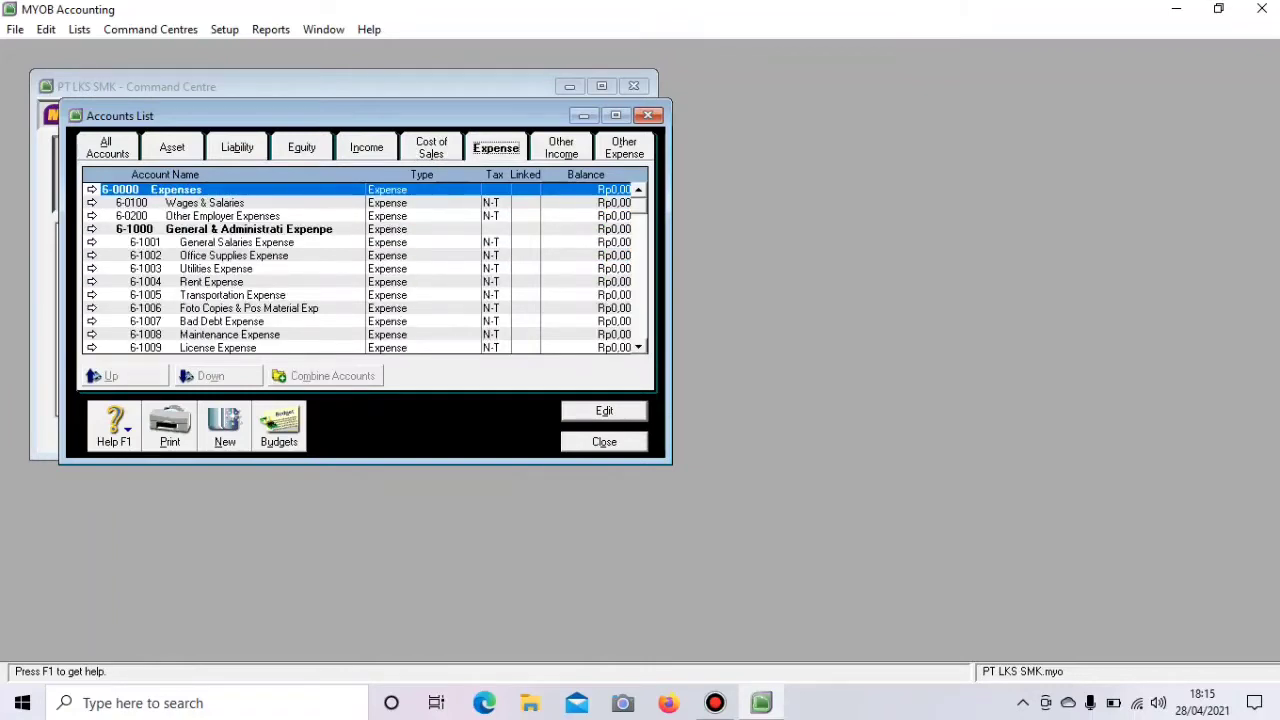
click(561, 148)
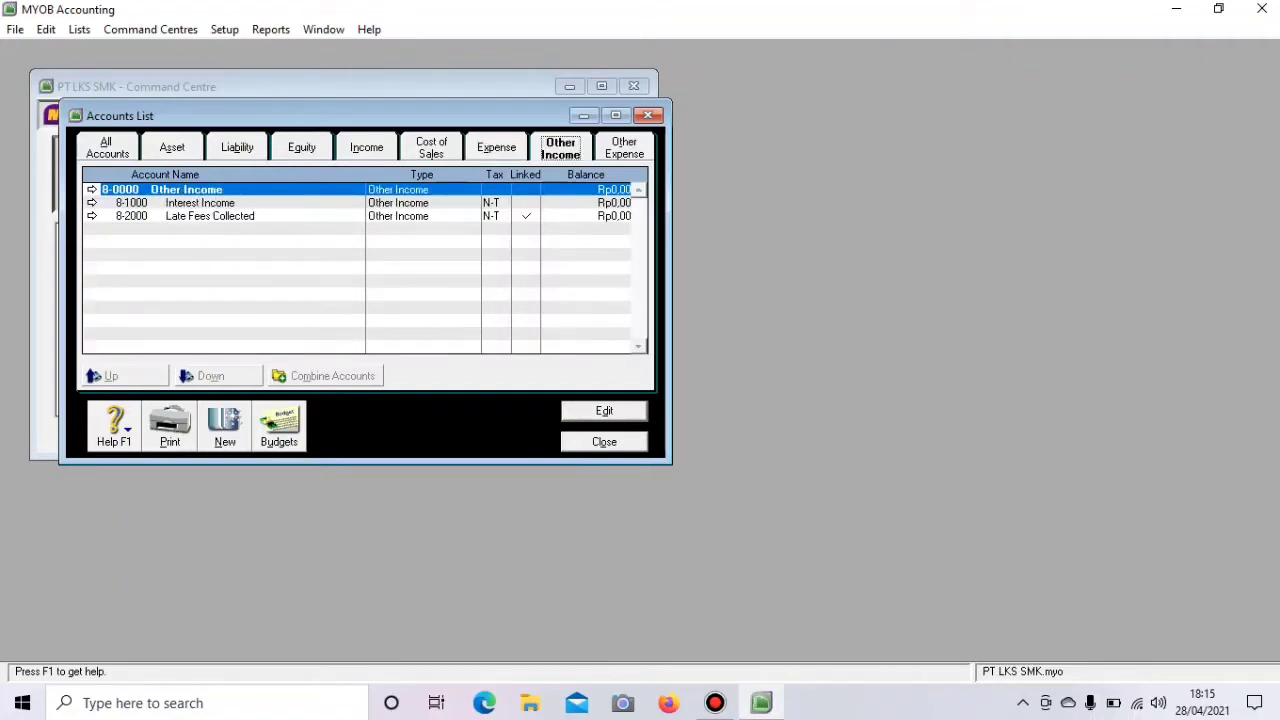
click(624, 148)
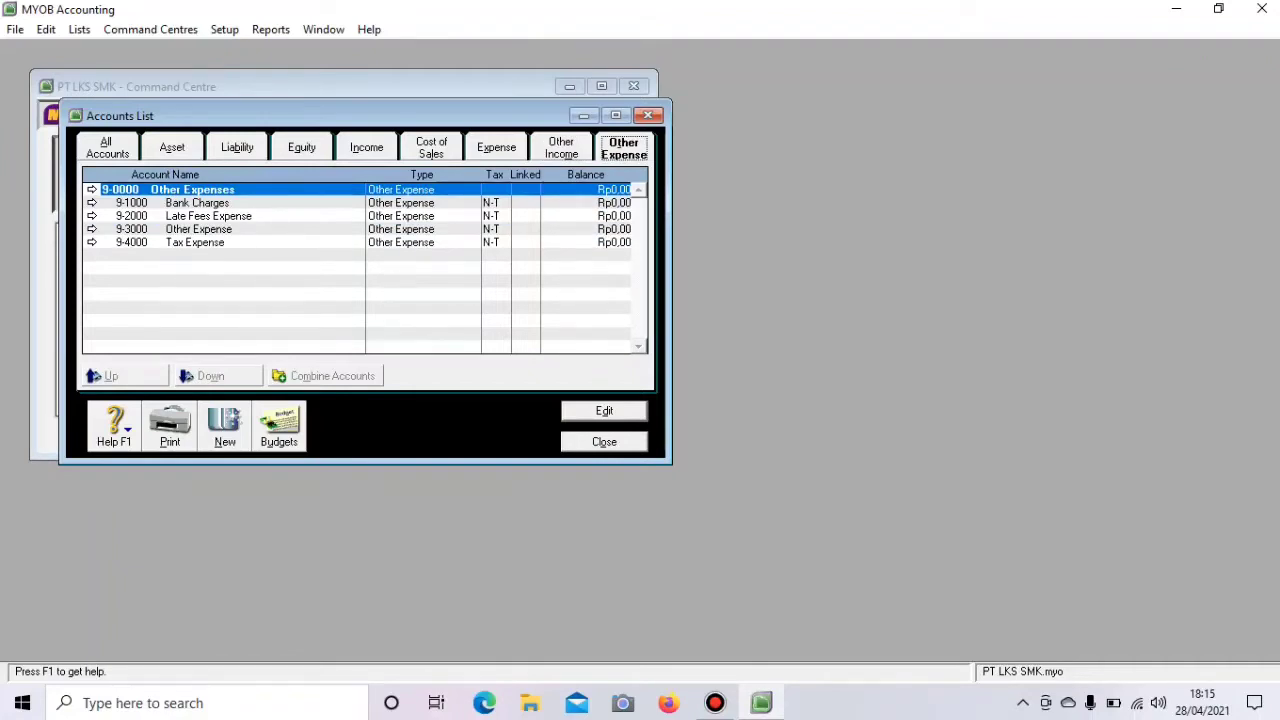
click(715, 703)
- Show the asset accounts, including Petty Cash, Bank Mandiri Syariah and Account Receivable
click(172, 147)
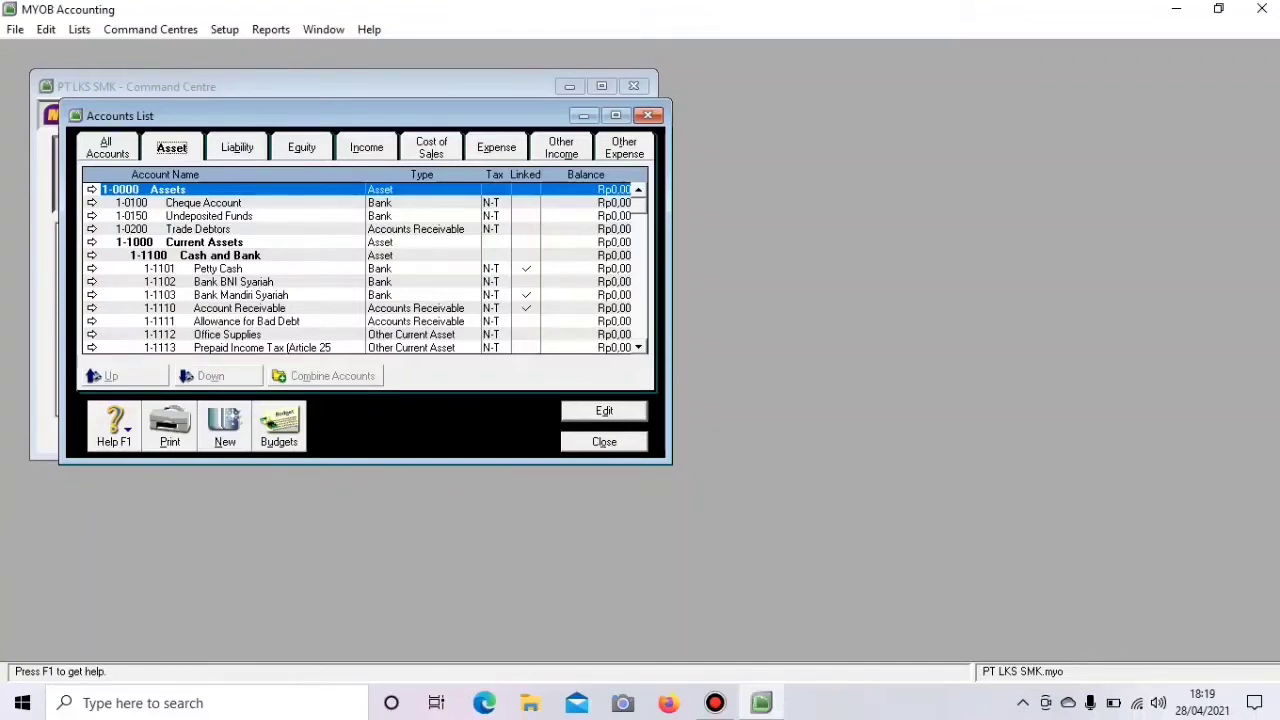
- Delete asset accounts 1-0100 Cheque Account, 1-0150 Undeposited Funds and 1-0200 Trade Debtors
click(92, 203)
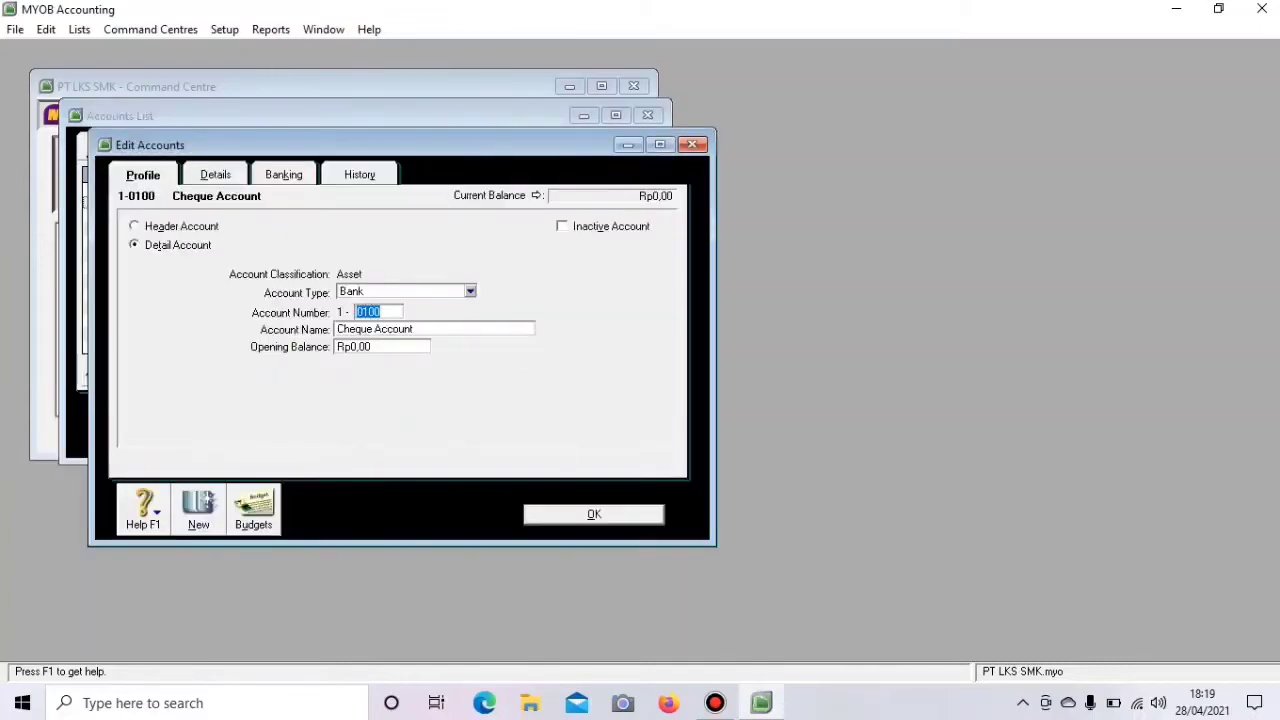
right_click(153, 294)
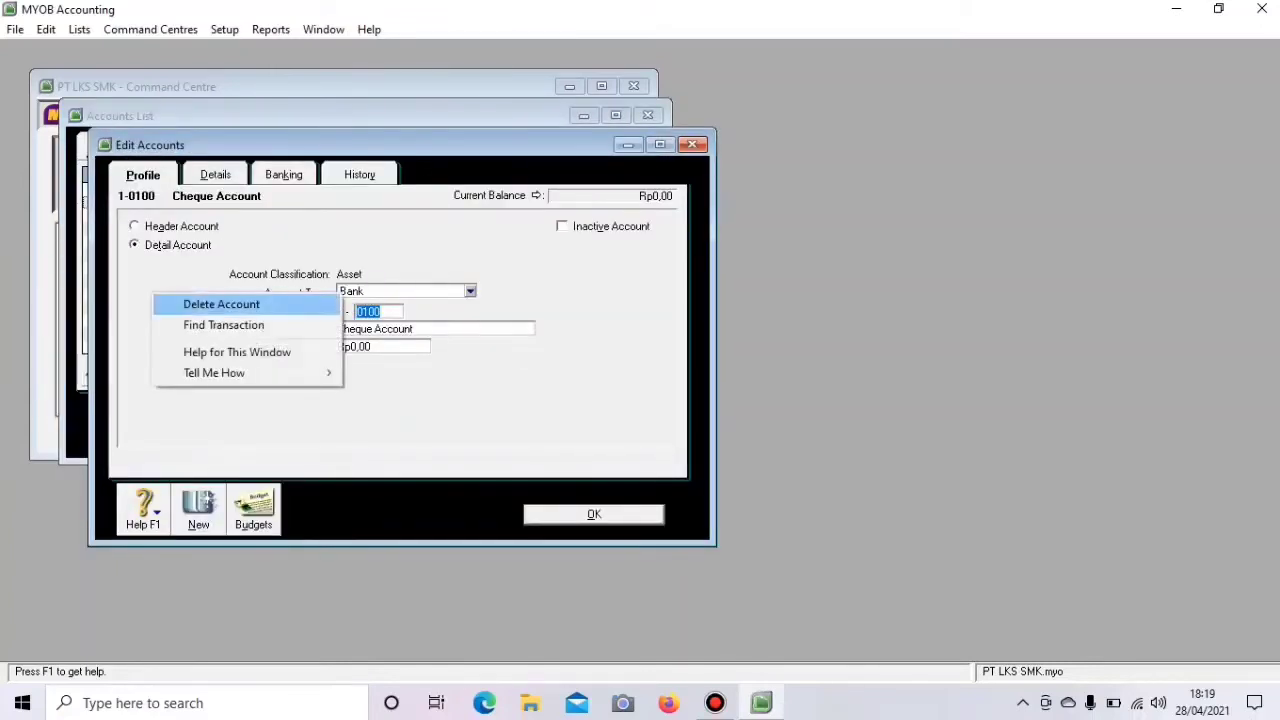
key(Return)
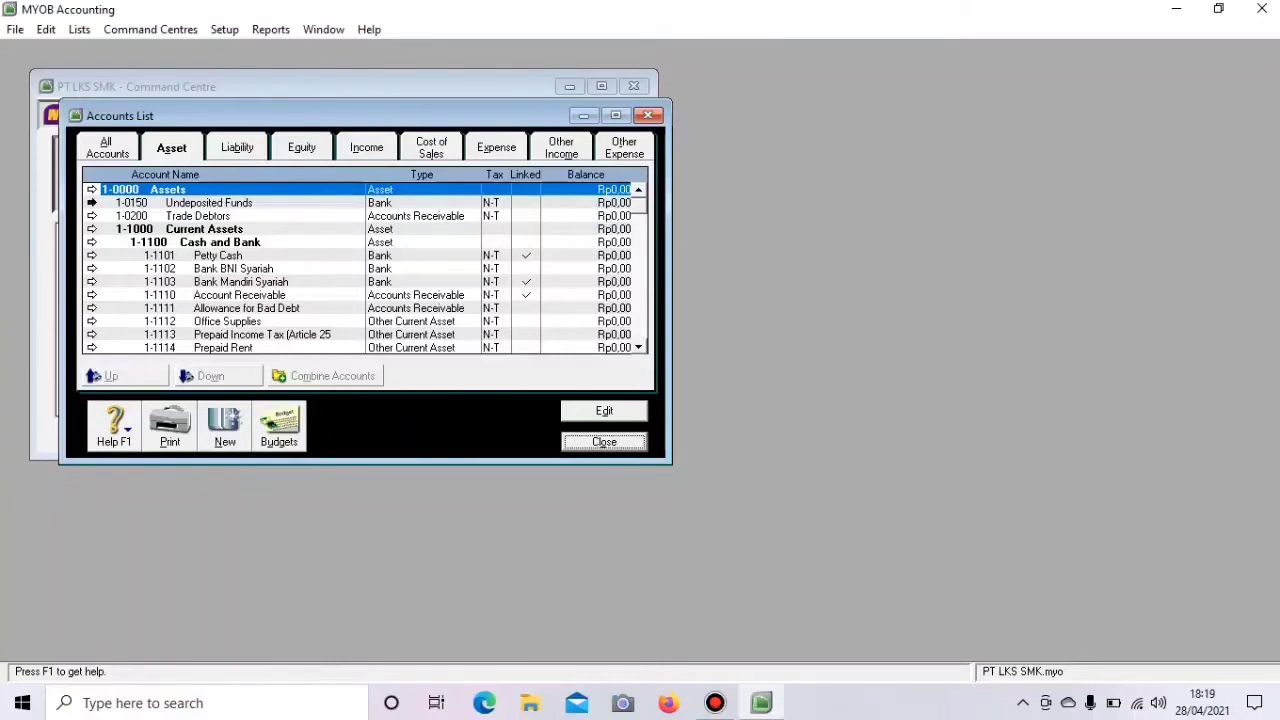
click(91, 202)
right_click(185, 296)
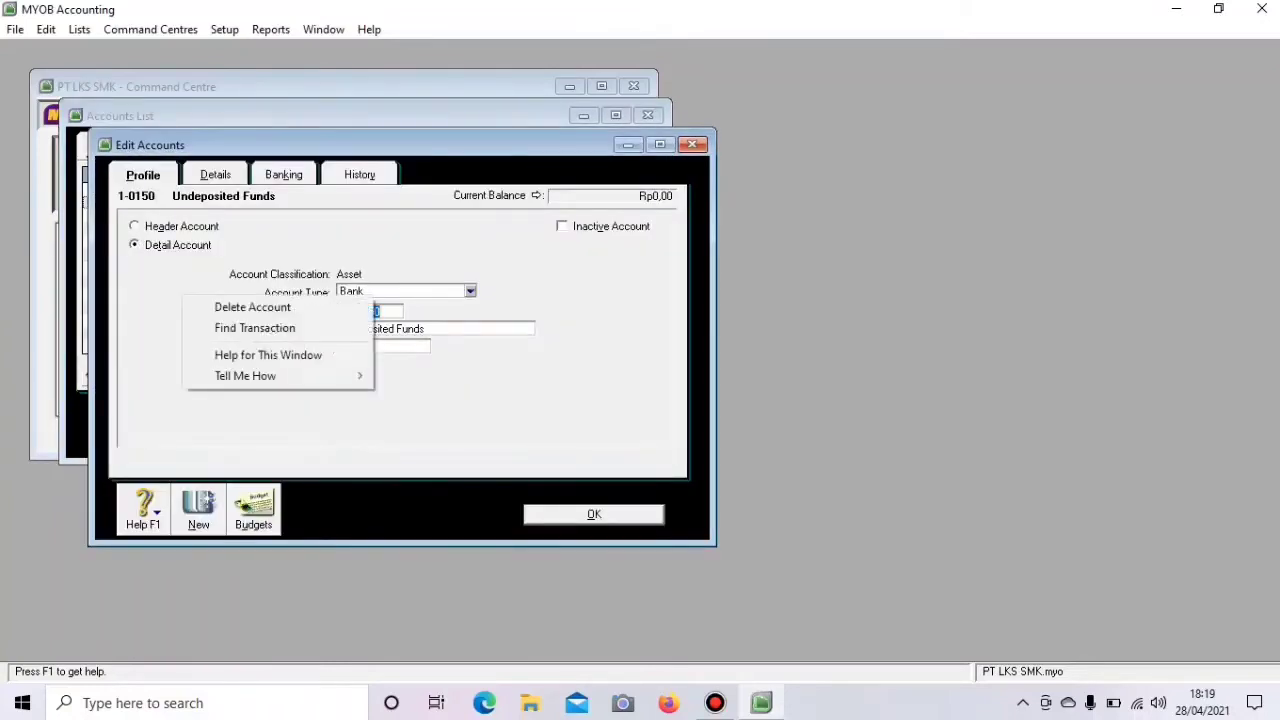
click(250, 306)
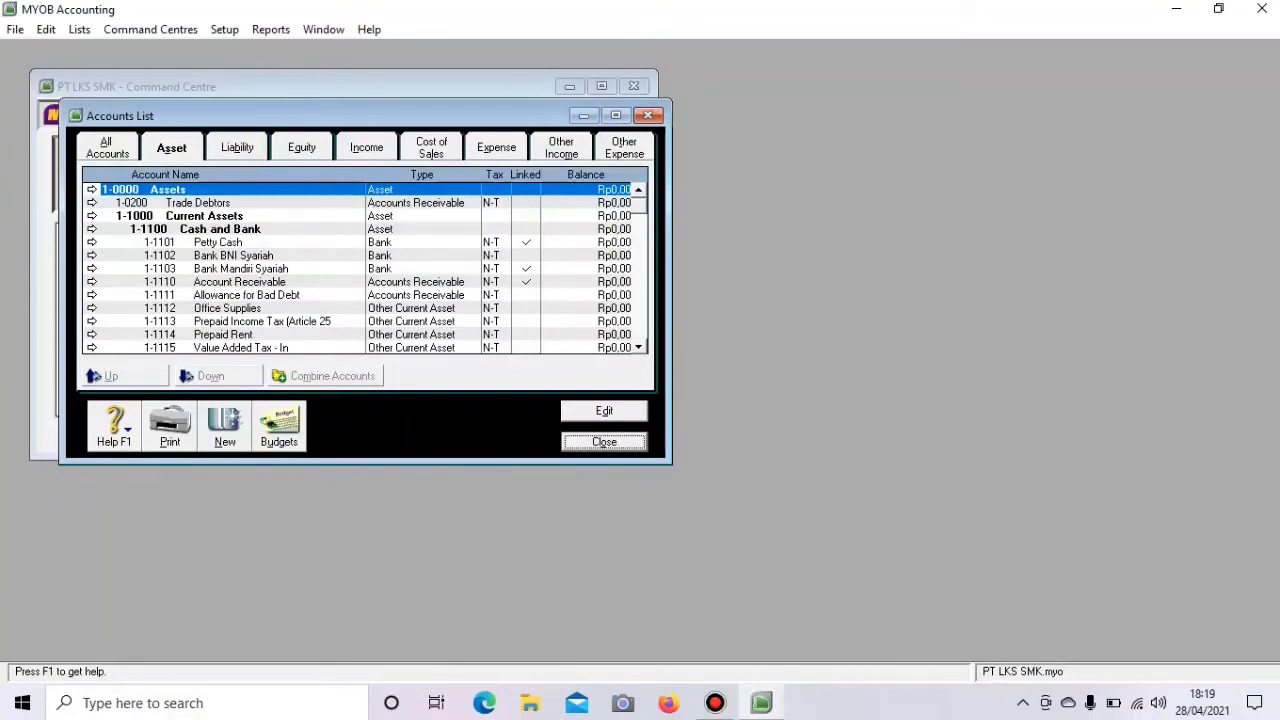
click(91, 203)
click(91, 203)
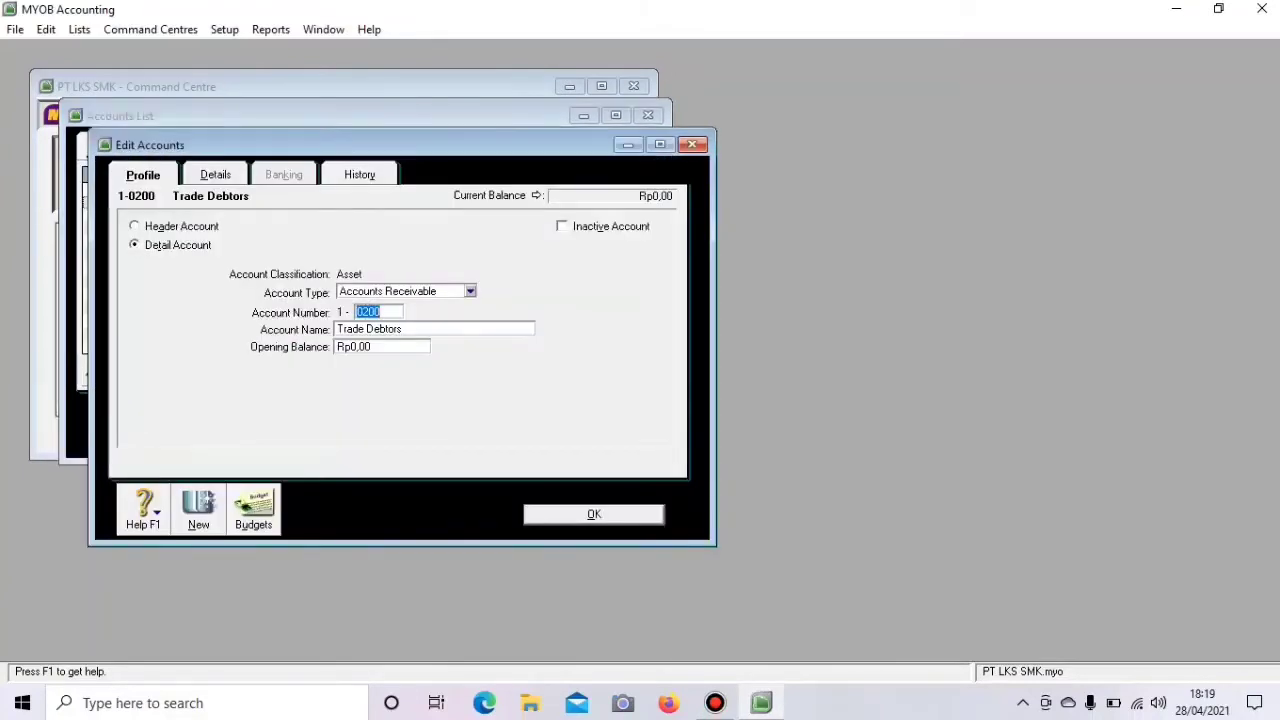
right_click(197, 286)
click(265, 297)
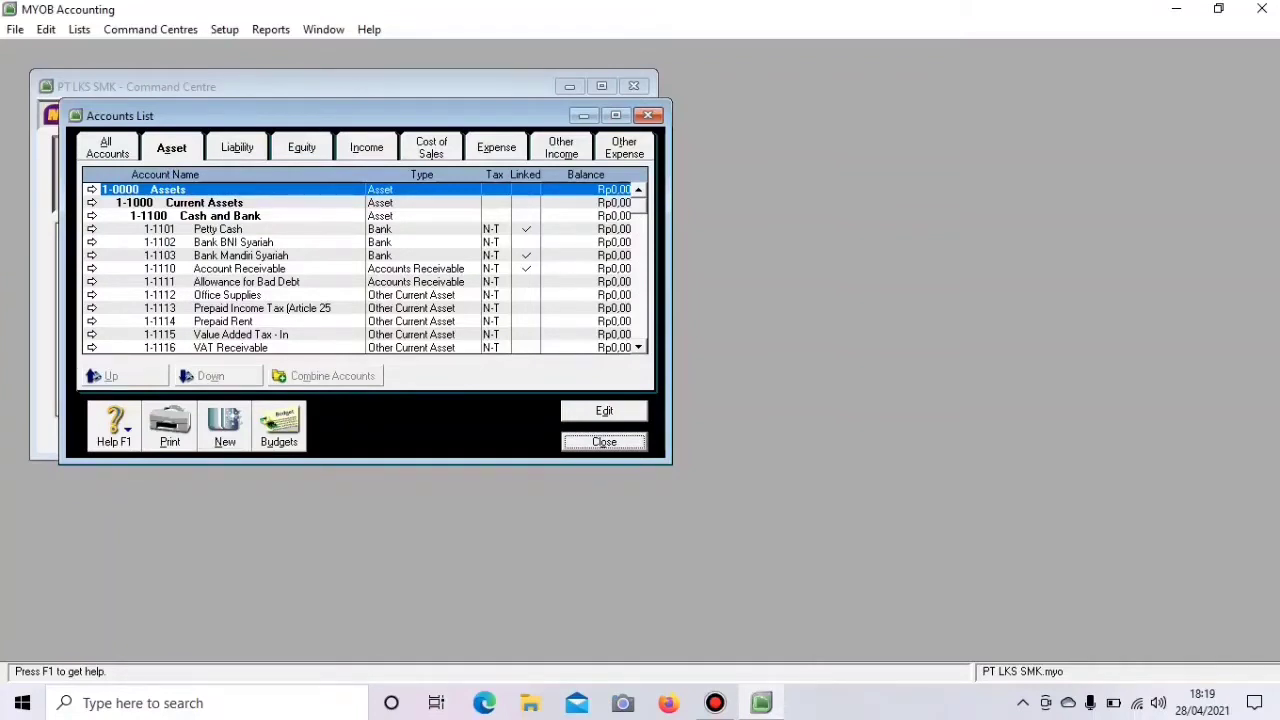
- Delete the Trade Creditors and Payroll Liabilities liability accounts, then list the equity accounts
click(237, 147)
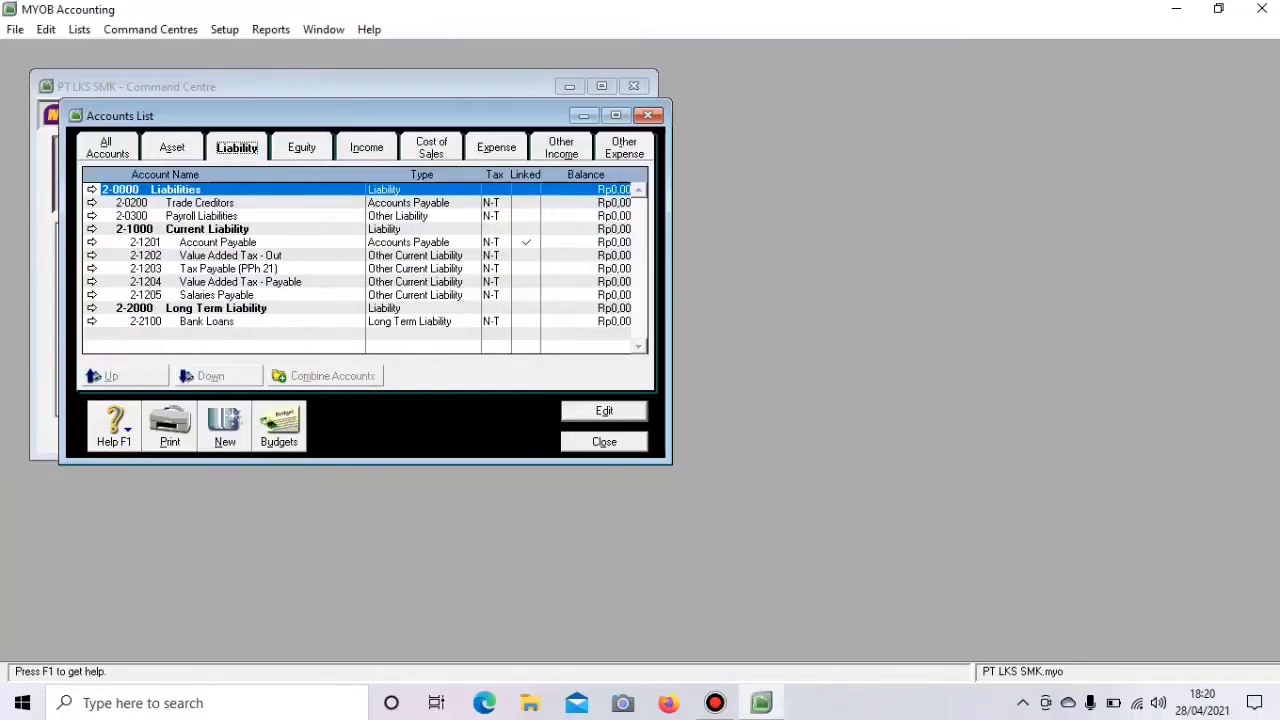
click(92, 203)
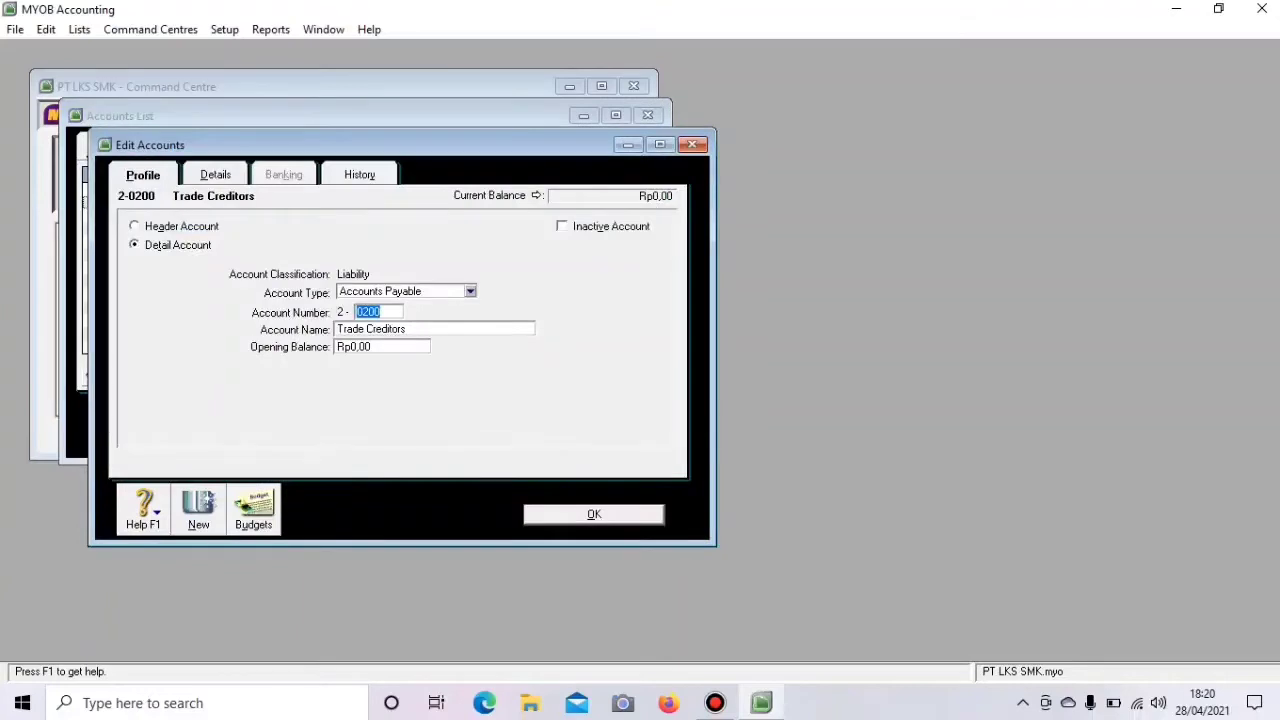
right_click(156, 266)
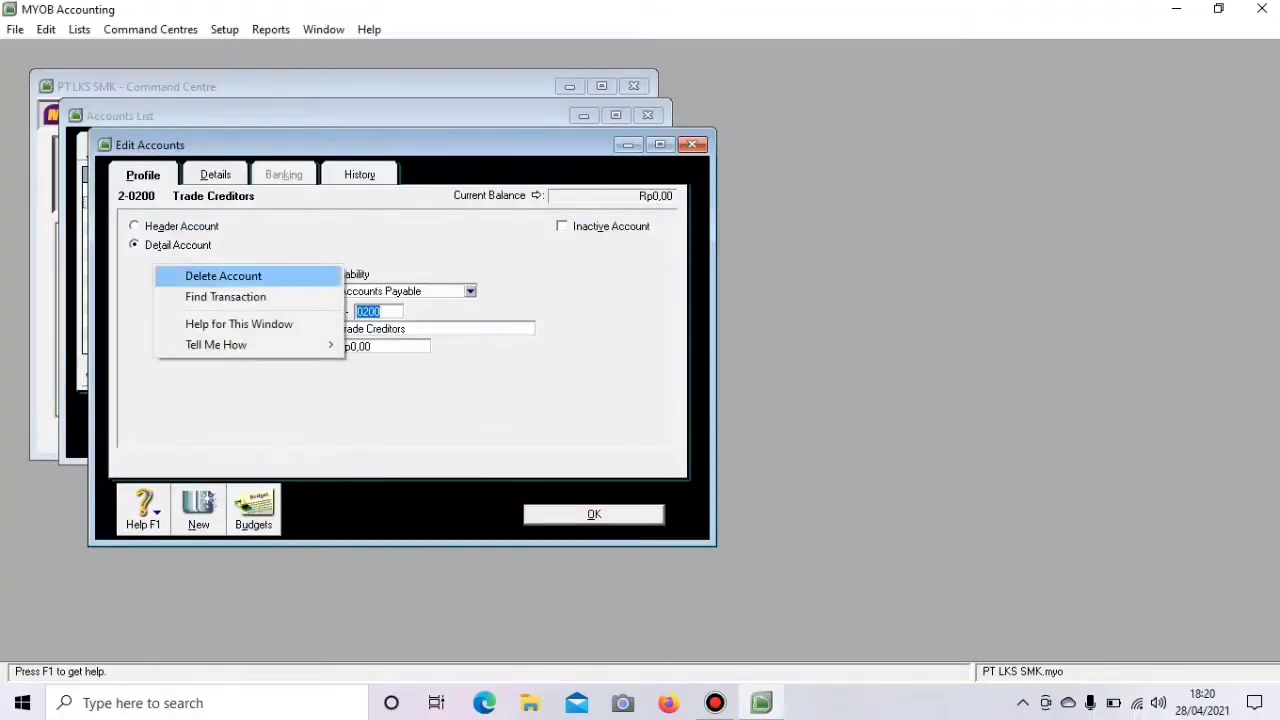
click(223, 276)
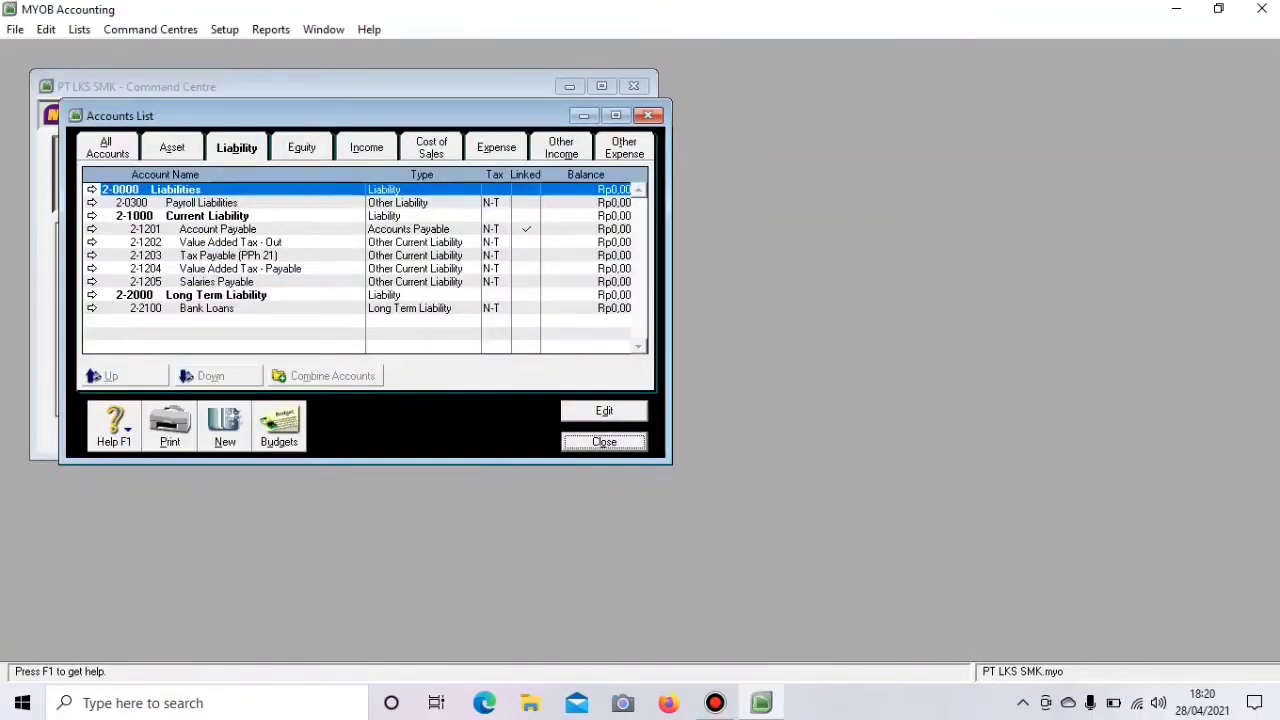
click(92, 203)
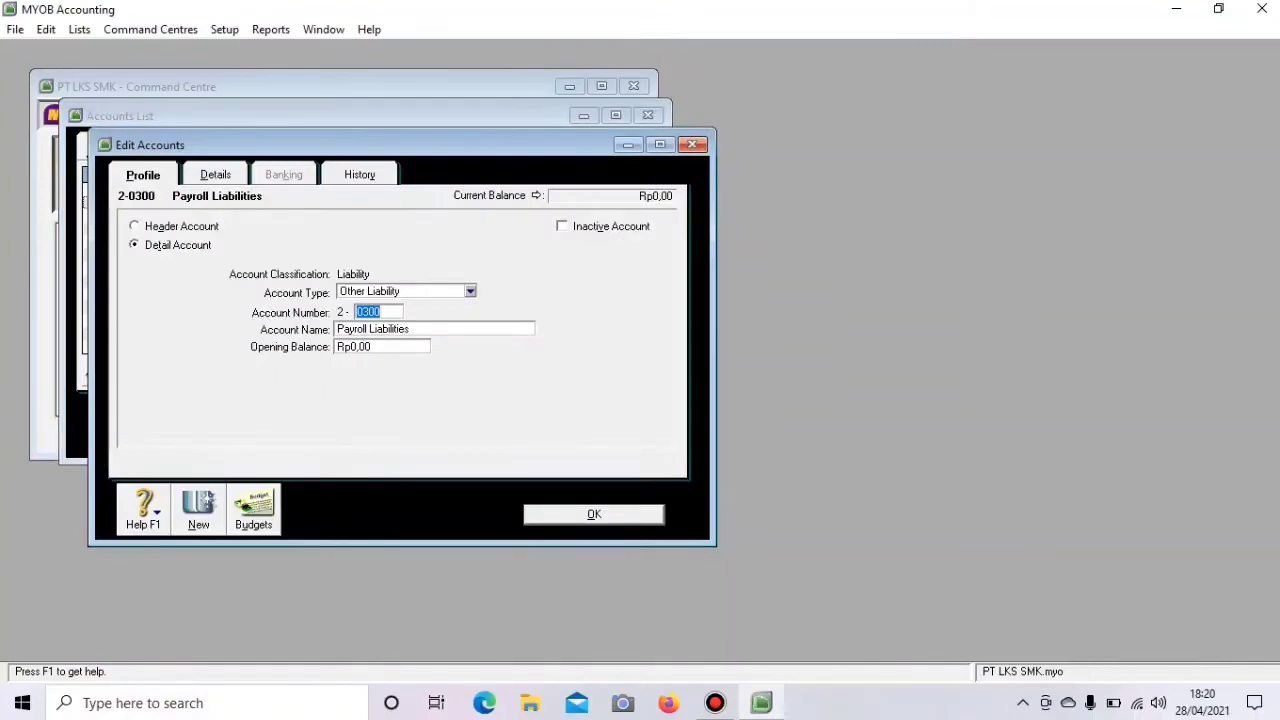
right_click(156, 283)
click(225, 295)
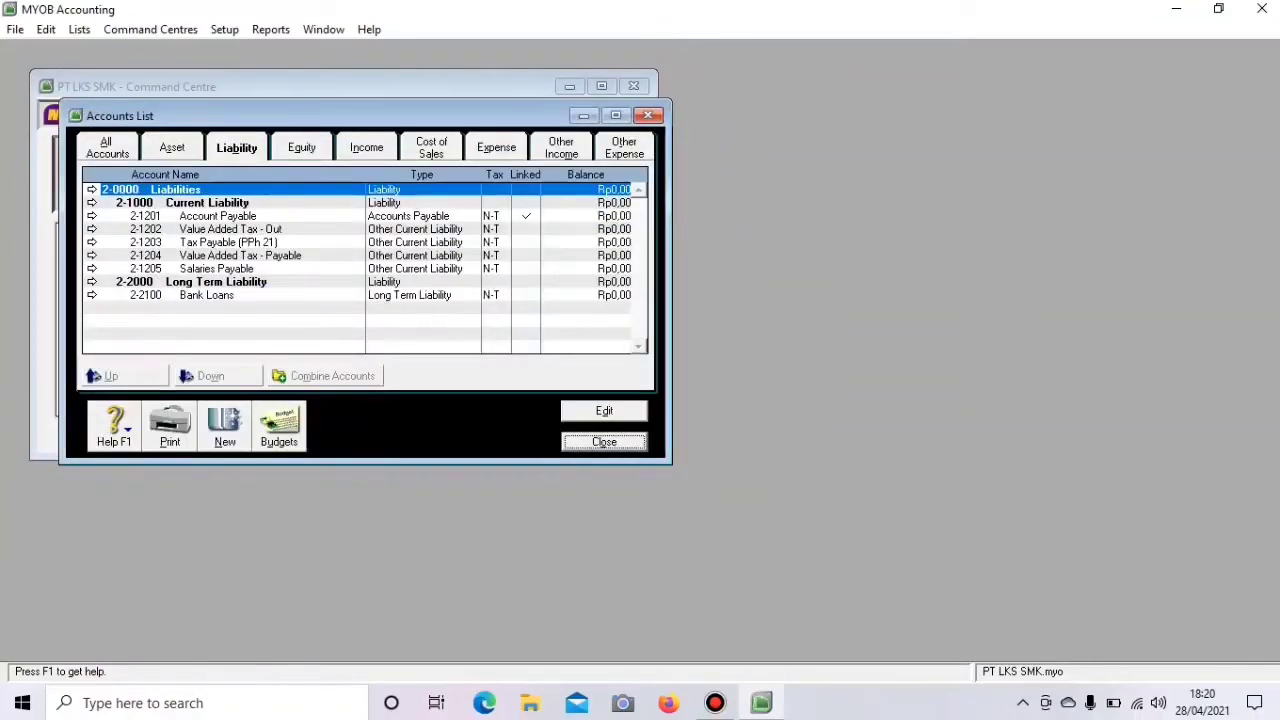
click(302, 147)
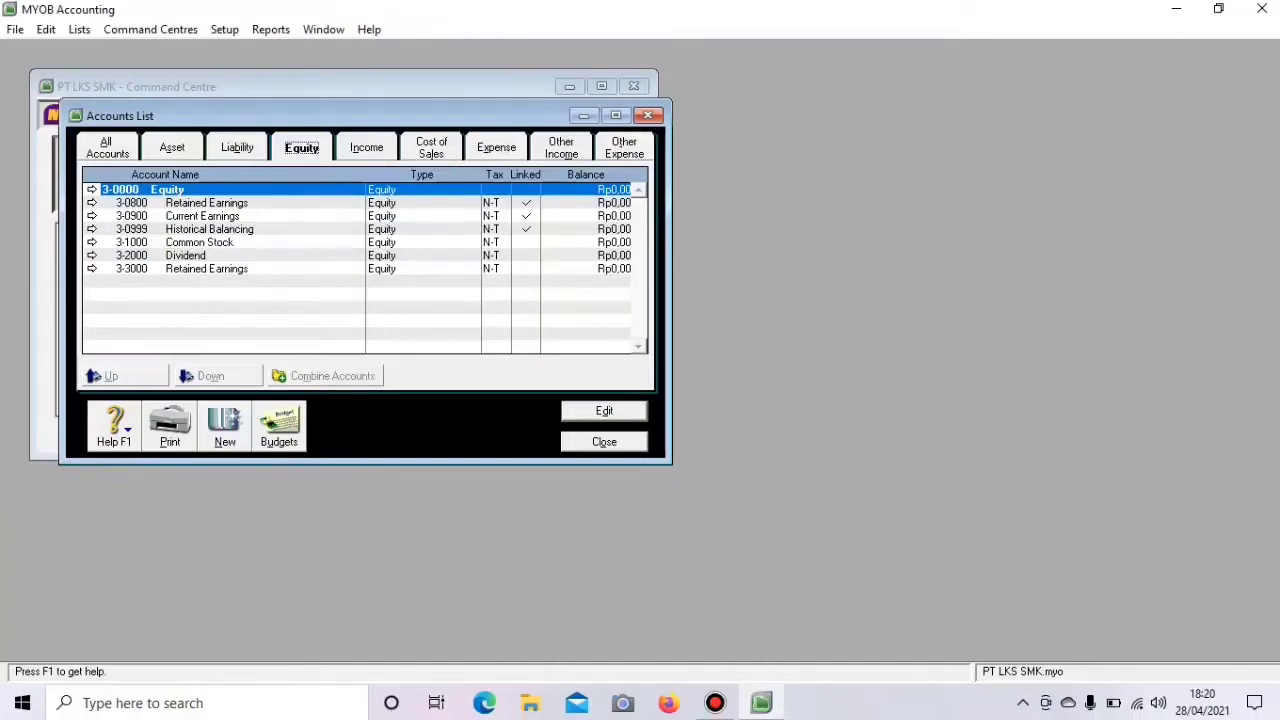
- Delete the duplicate 3-3000 Retained Earnings equity account
click(92, 269)
right_click(159, 285)
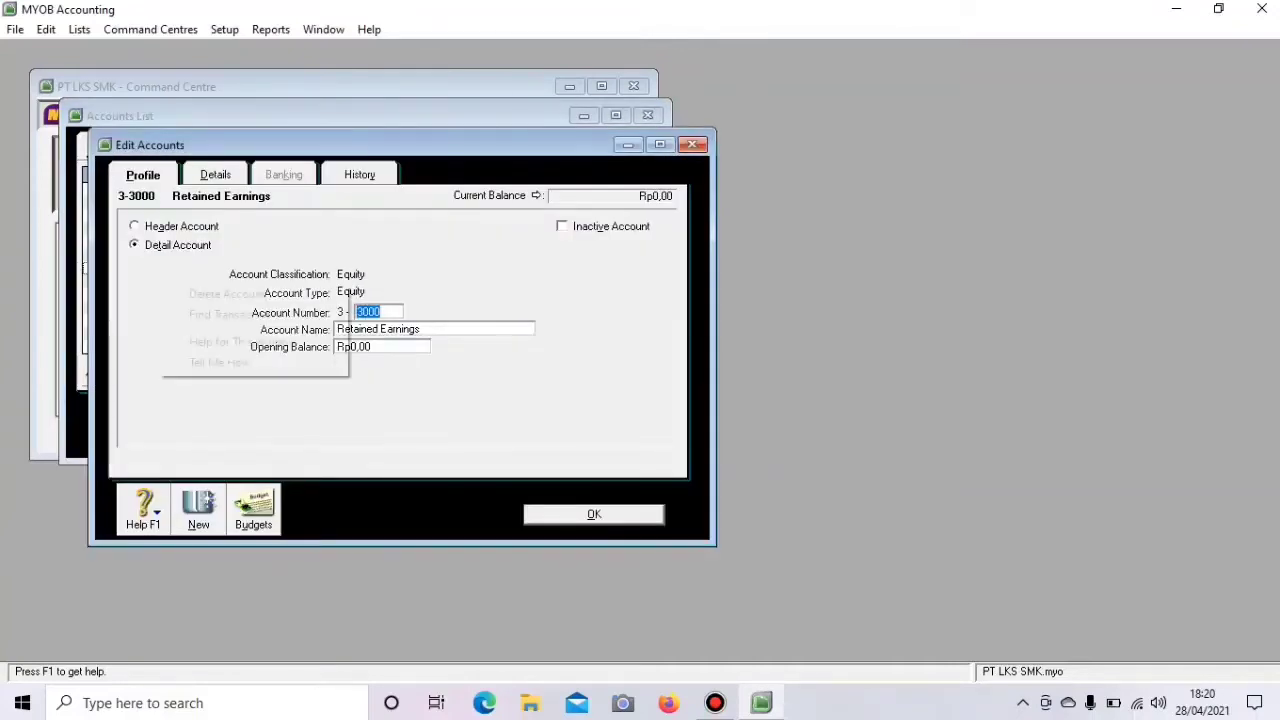
click(227, 294)
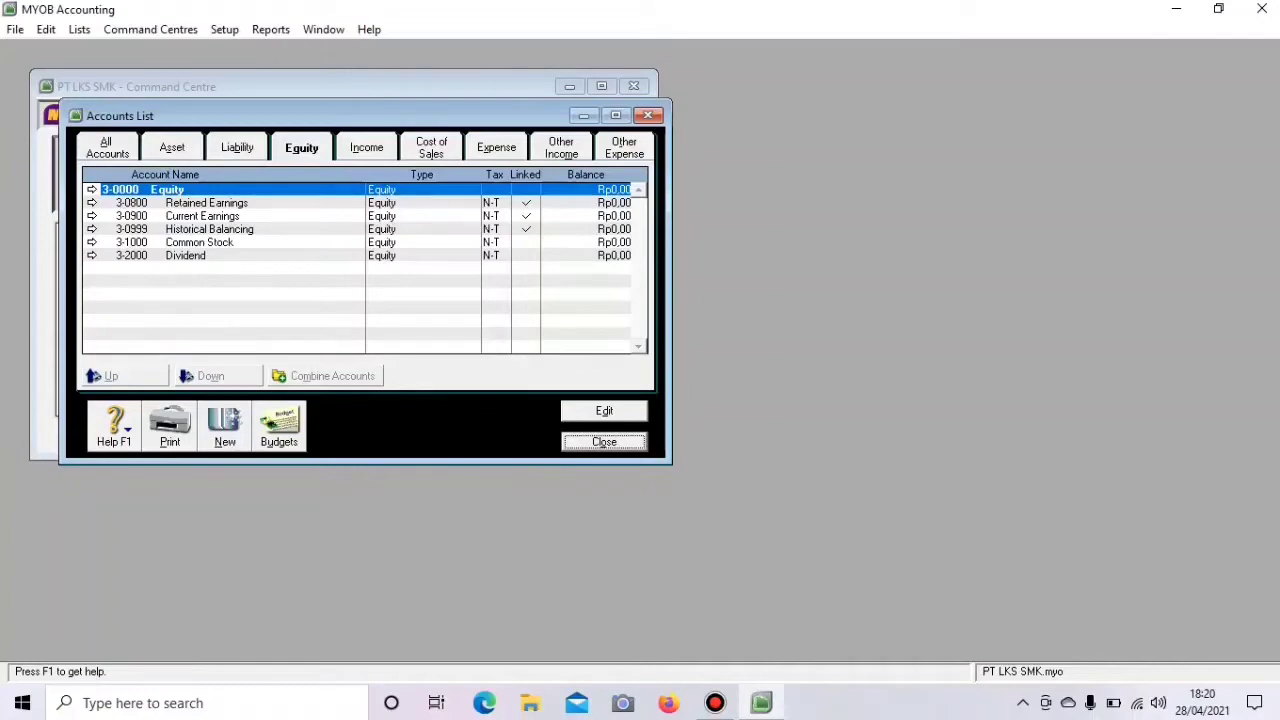
- Renumber Current Earnings from 0900 to 4000, then list the income accounts
click(92, 216)
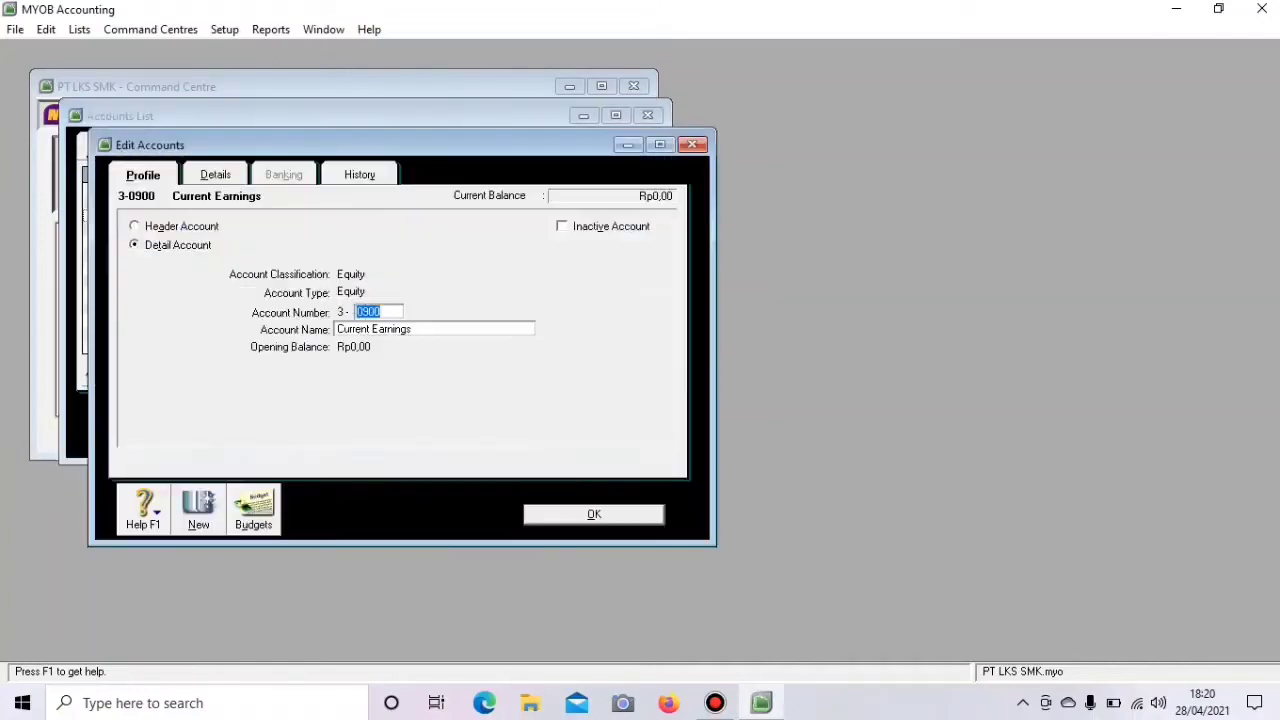
click(382, 312)
key(BackSpace)
key(BackSpace)
key(BackSpace)
key(BackSpace)
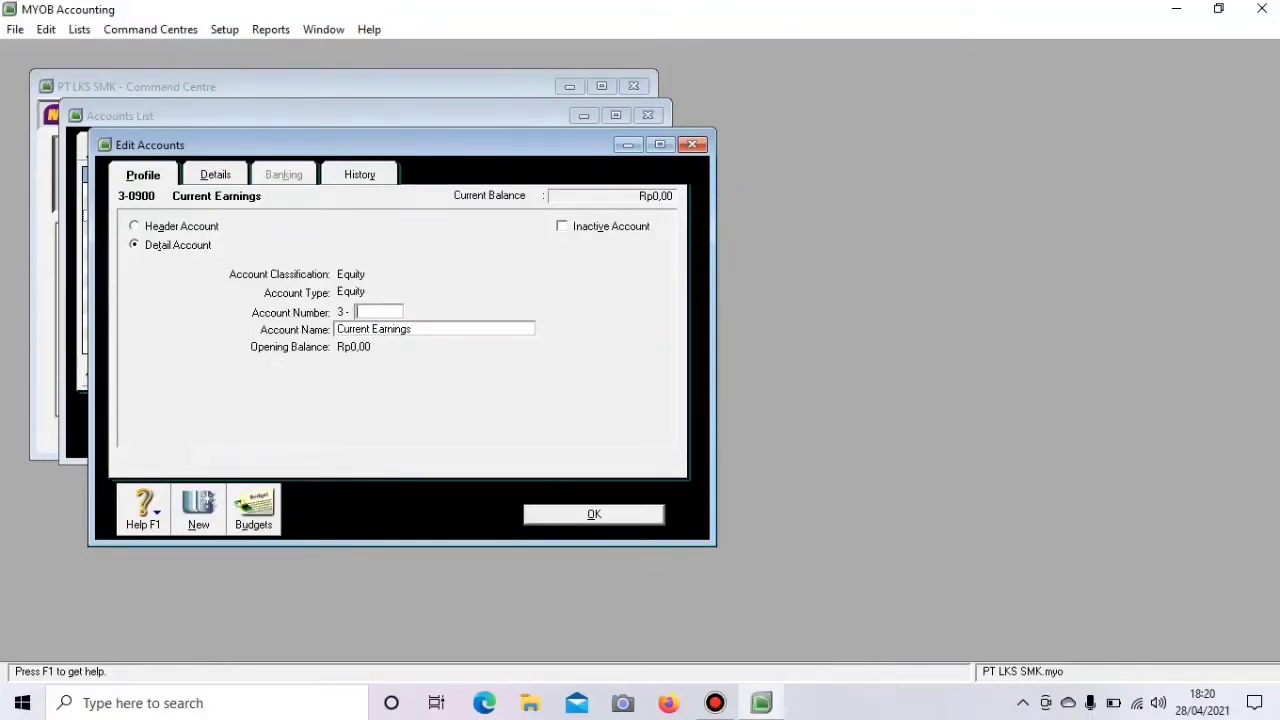
text(4000)
key(Return)
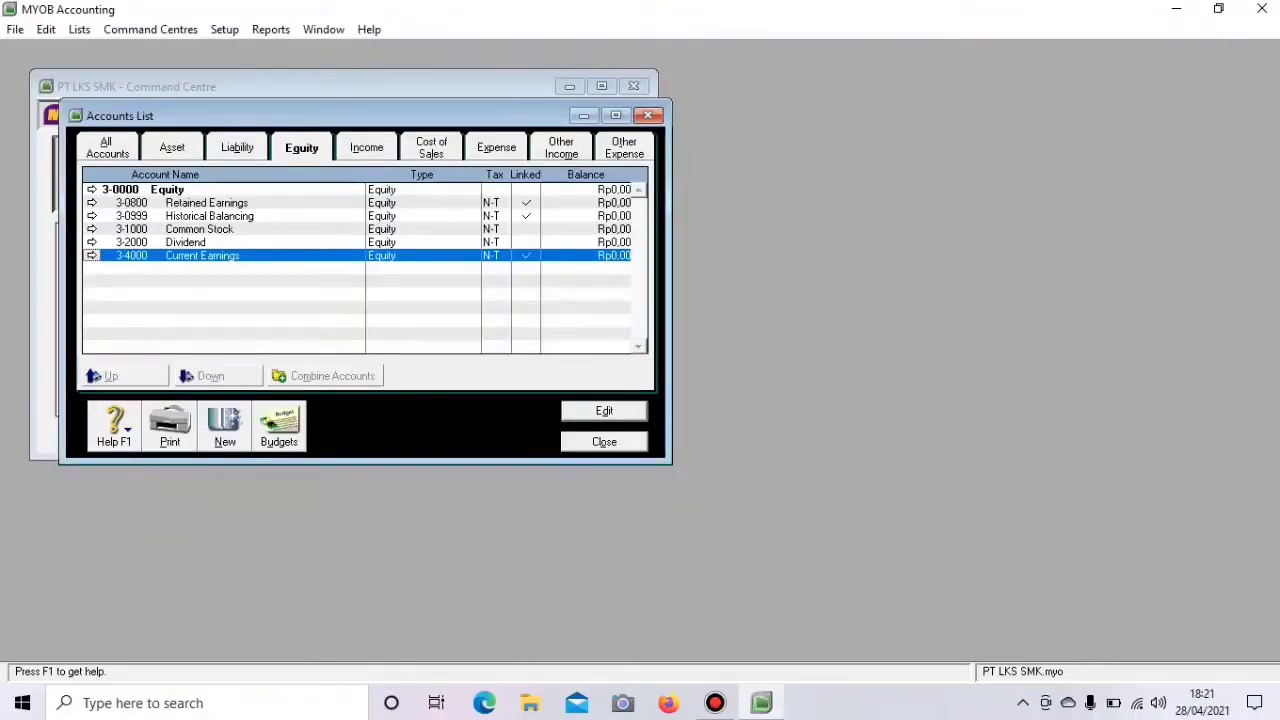
click(366, 147)
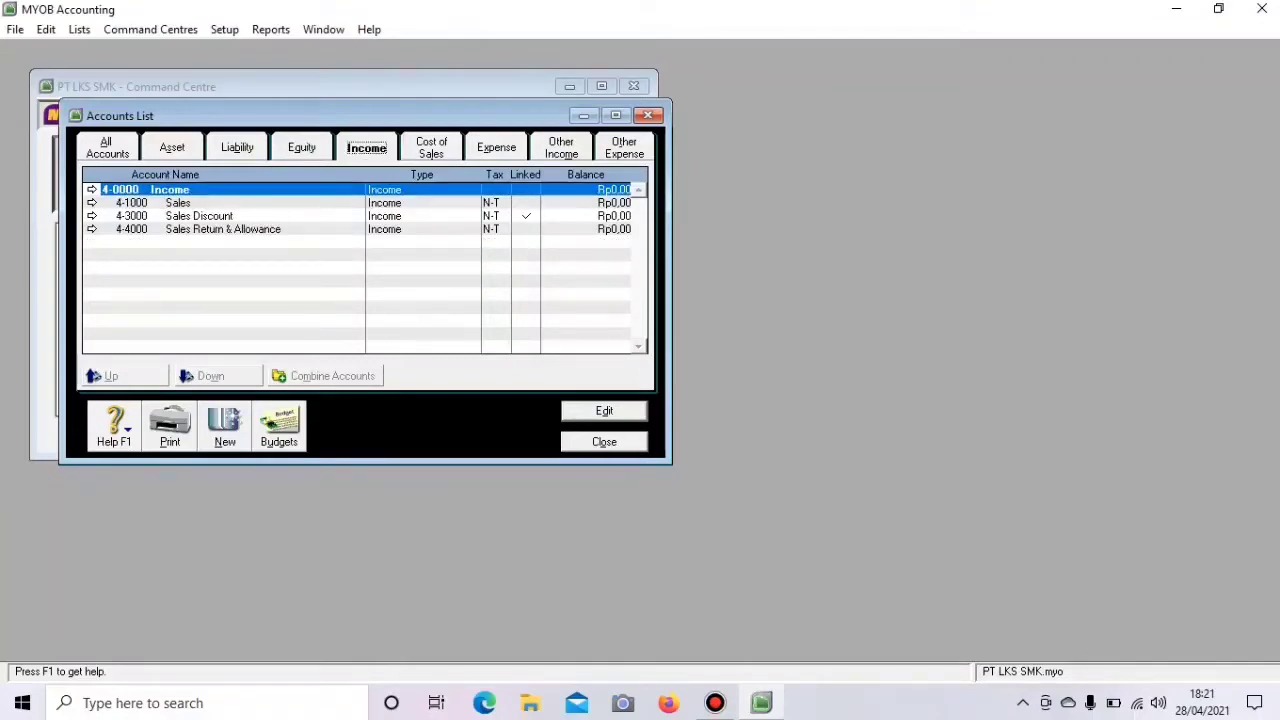
- Delete expense accounts 6-0100 Wages & Salaries and 6-0200 Other Employer Expenses
click(431, 148)
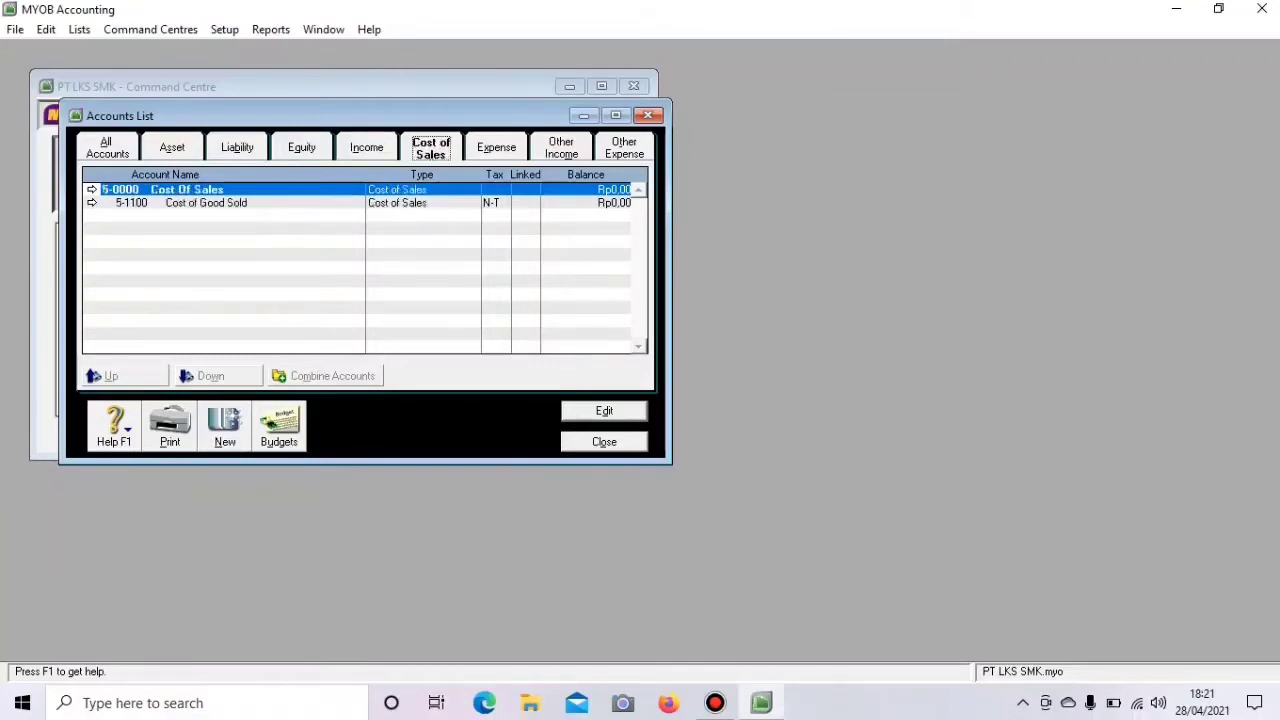
click(496, 148)
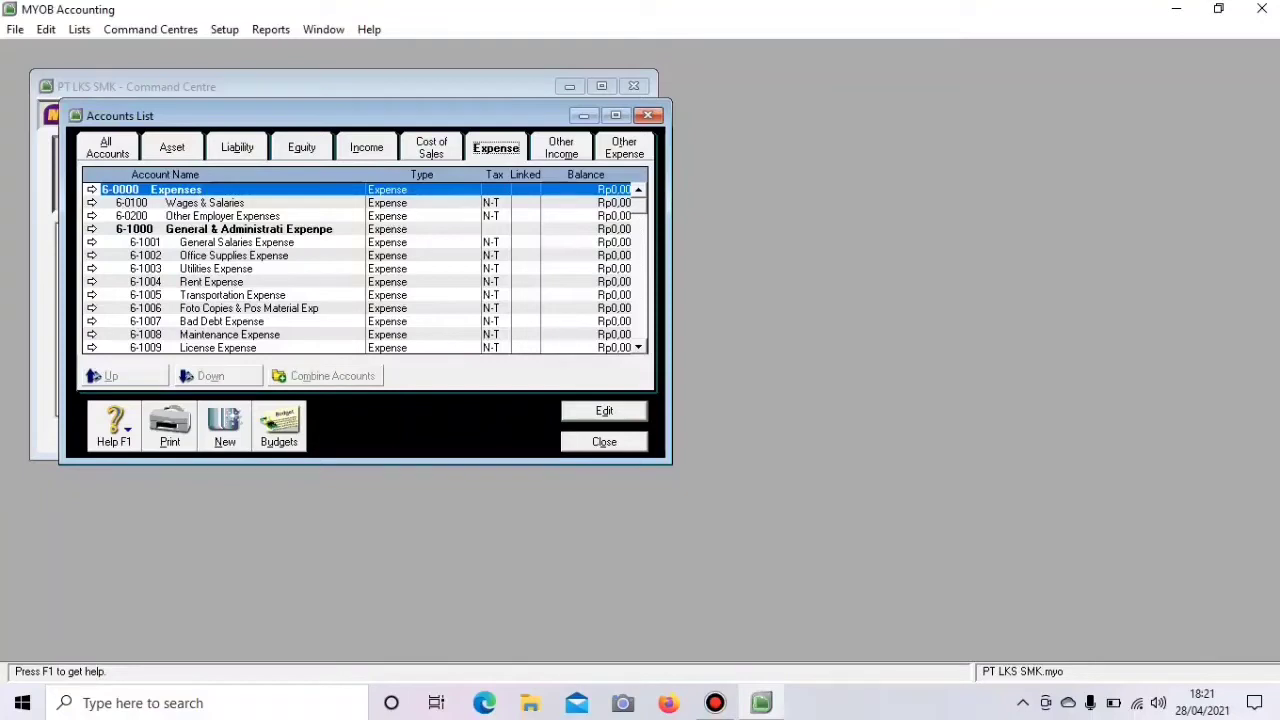
click(92, 203)
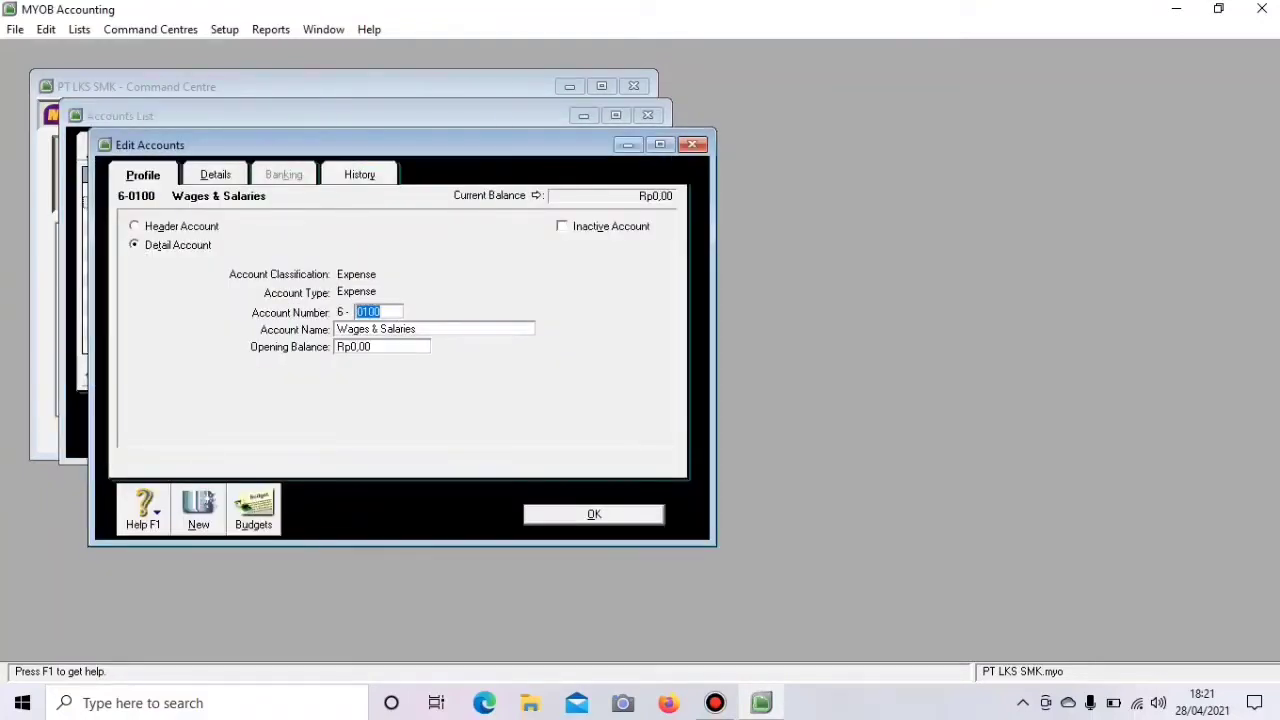
right_click(138, 256)
click(207, 266)
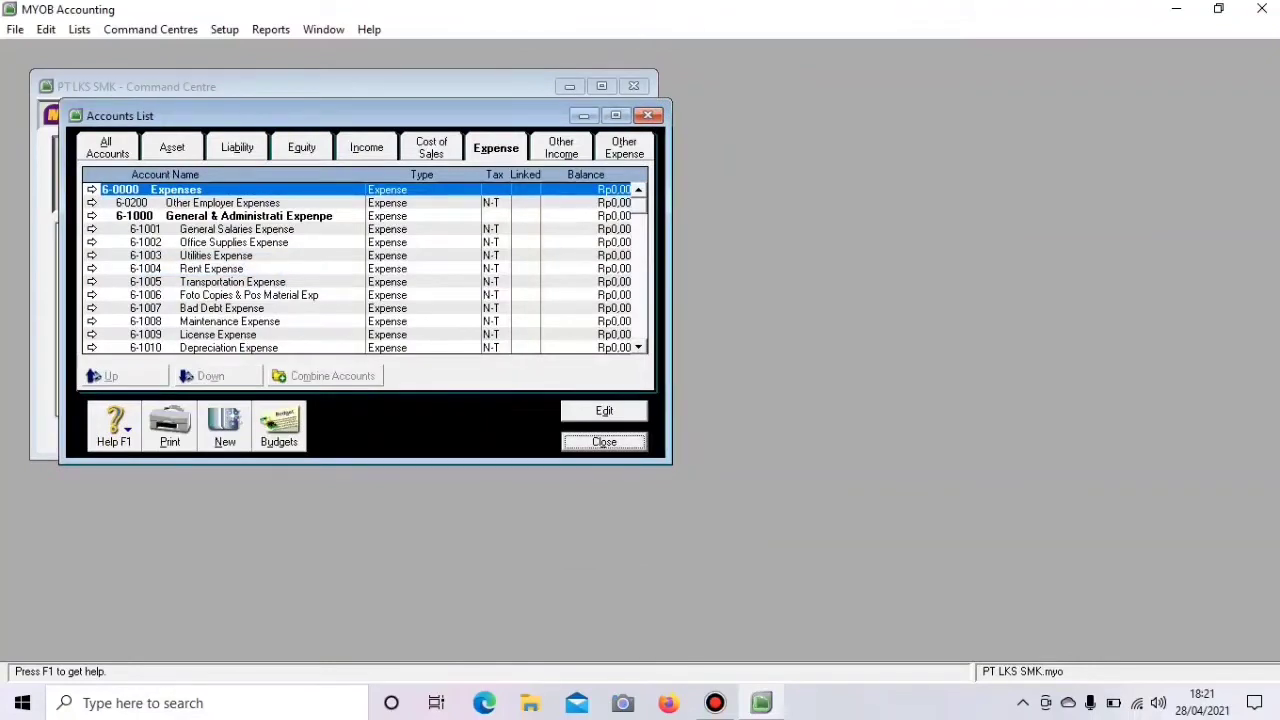
click(92, 203)
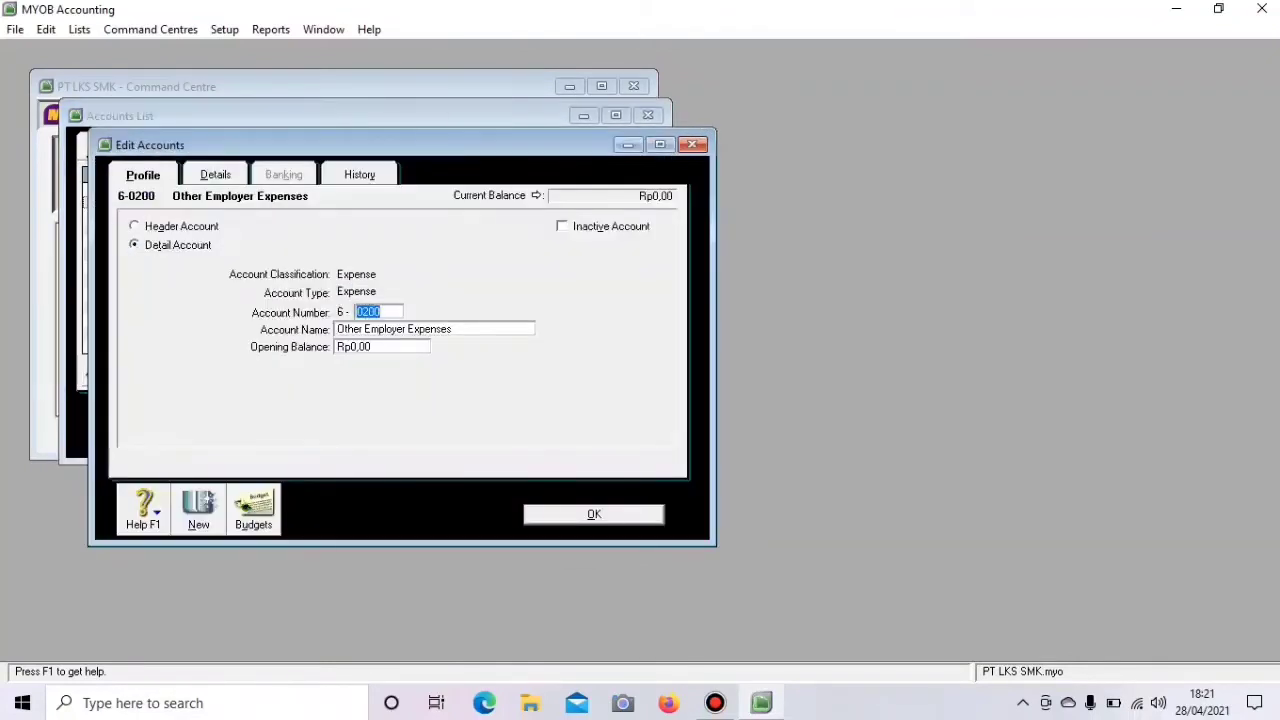
right_click(160, 270)
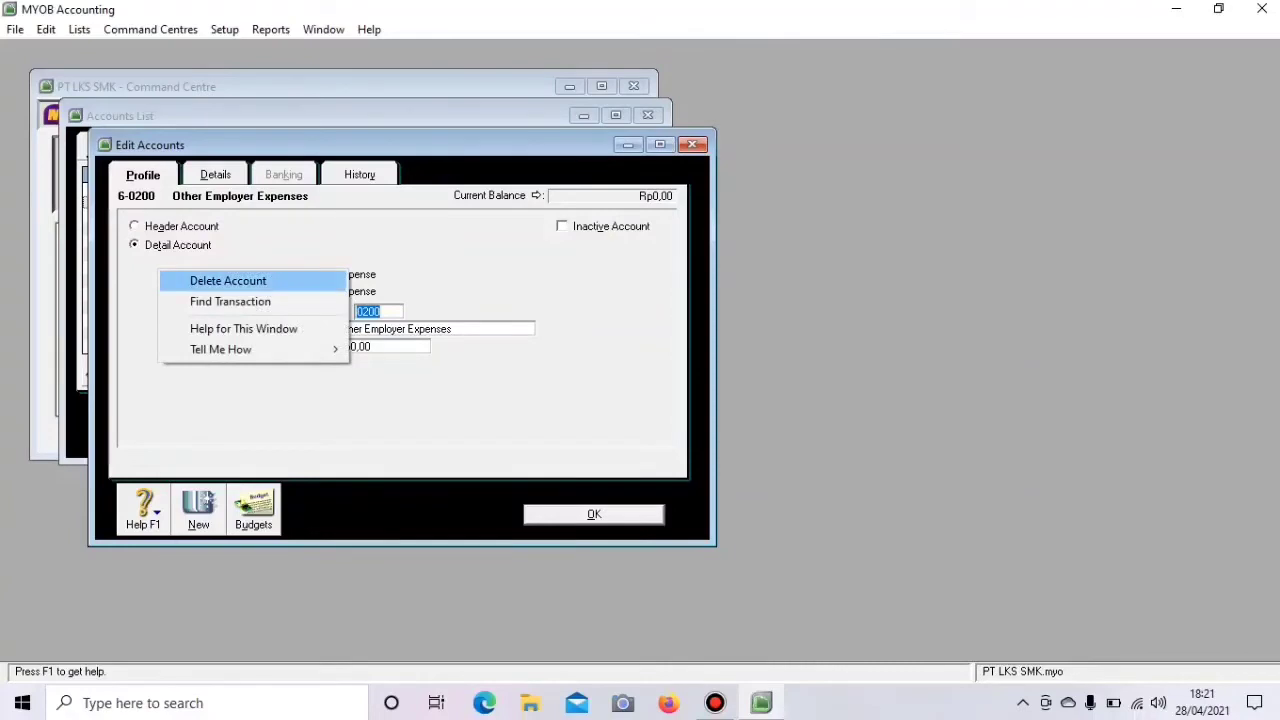
click(228, 281)
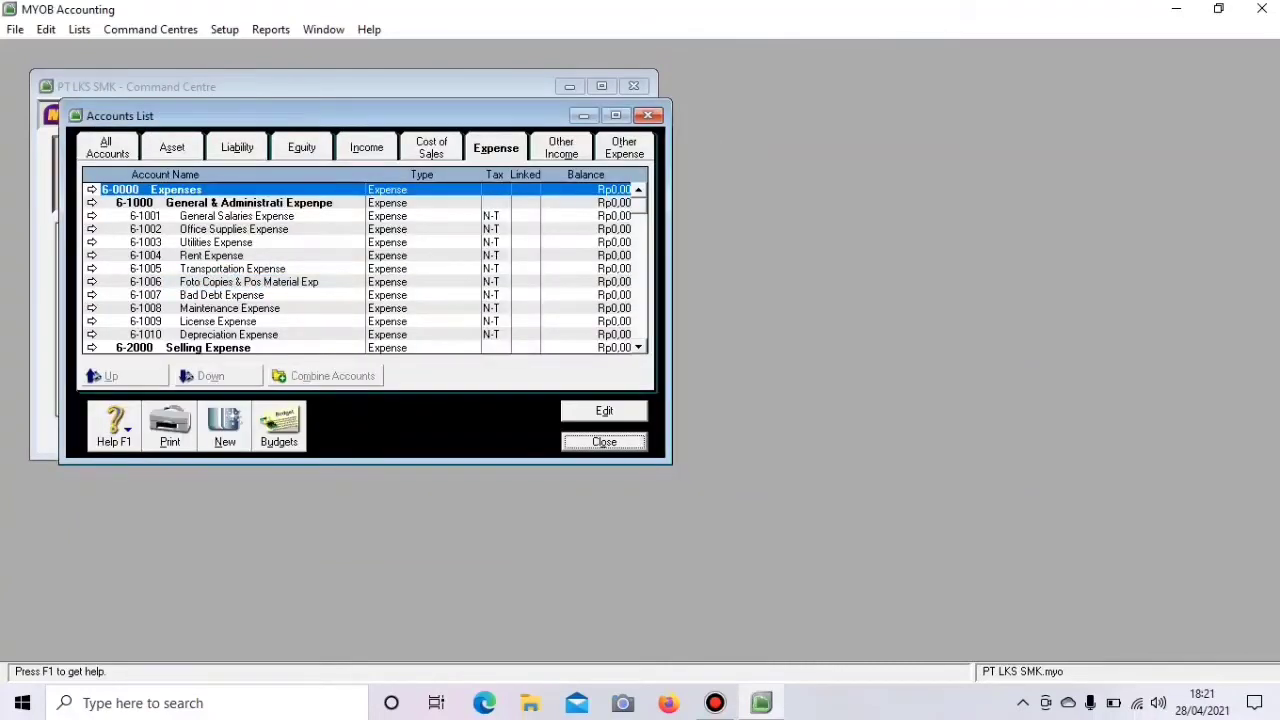
- Review the Other Income and Other Expense accounts, then close the Accounts List
click(561, 148)
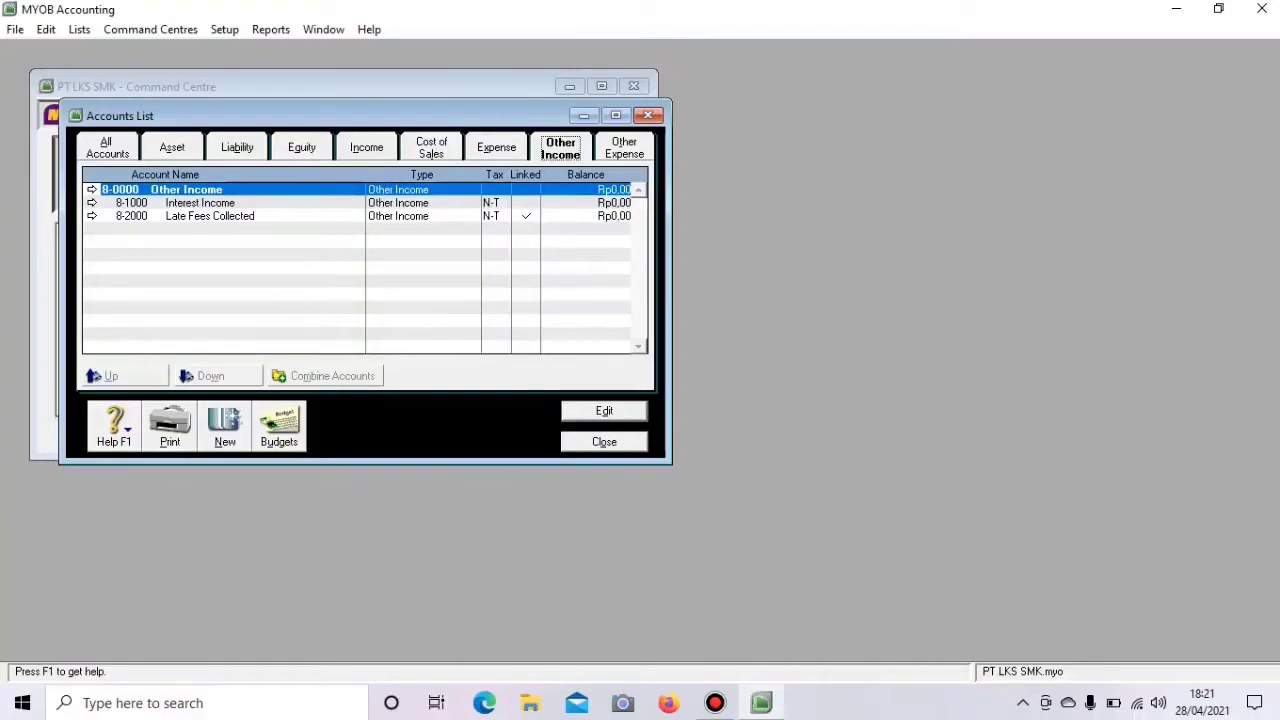
key(Right)
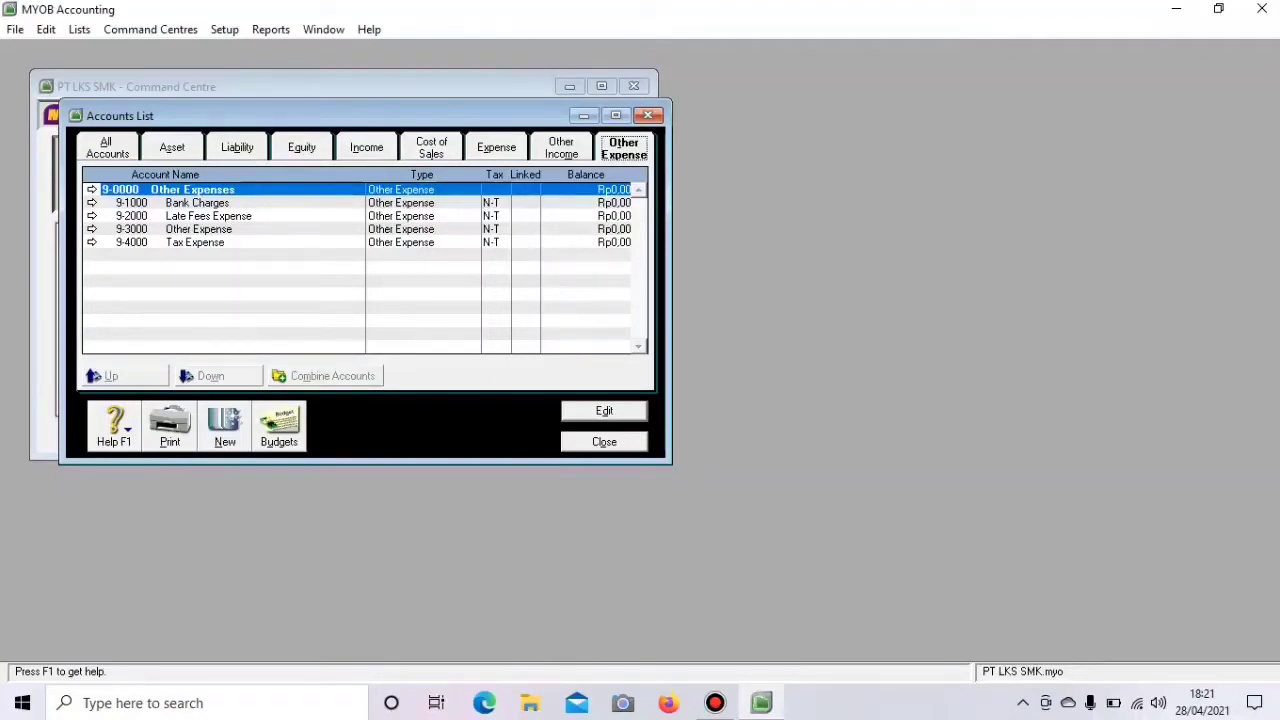
click(604, 441)
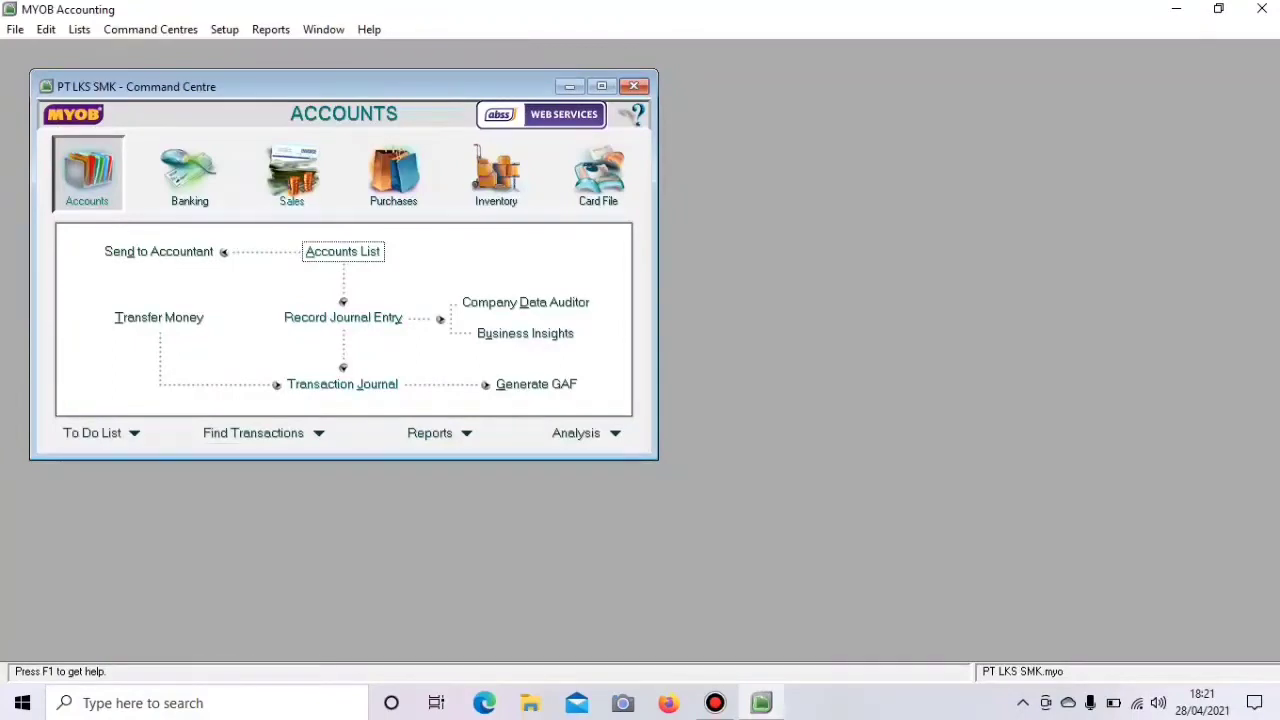
- Bring up Account Opening Balances from the Setup menu's Balances submenu
click(224, 30)
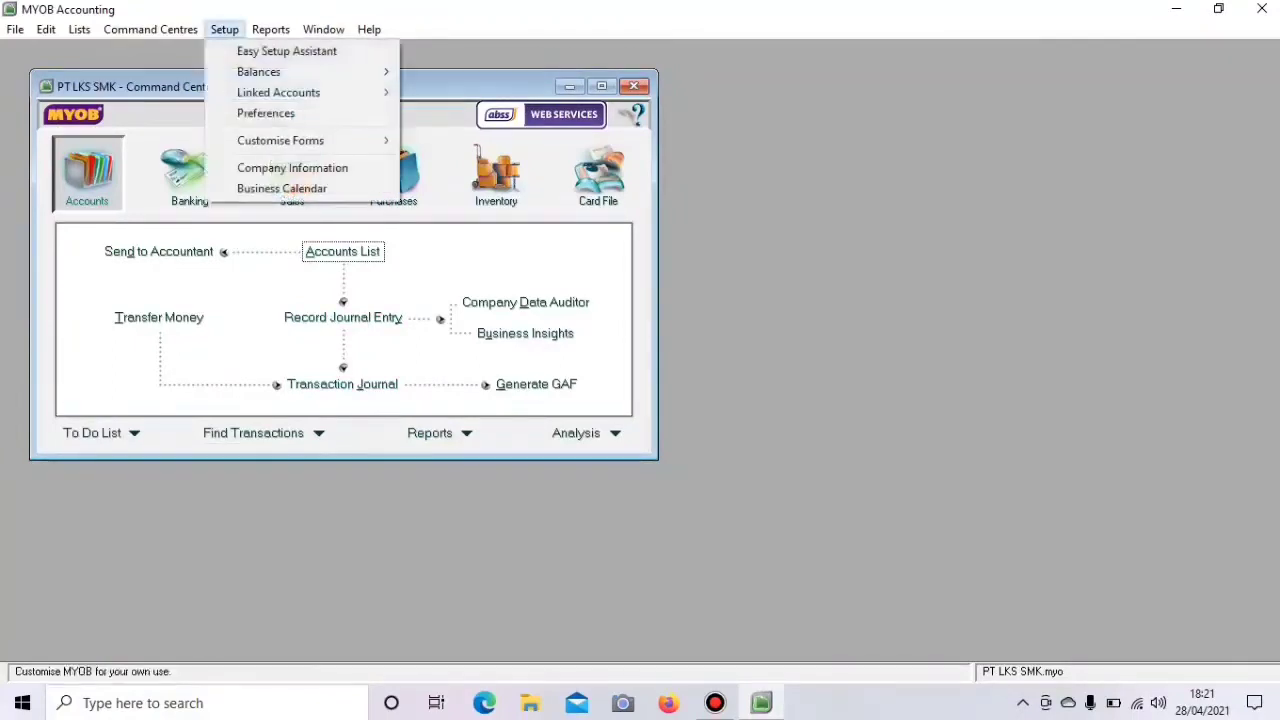
mouse_move(258, 72)
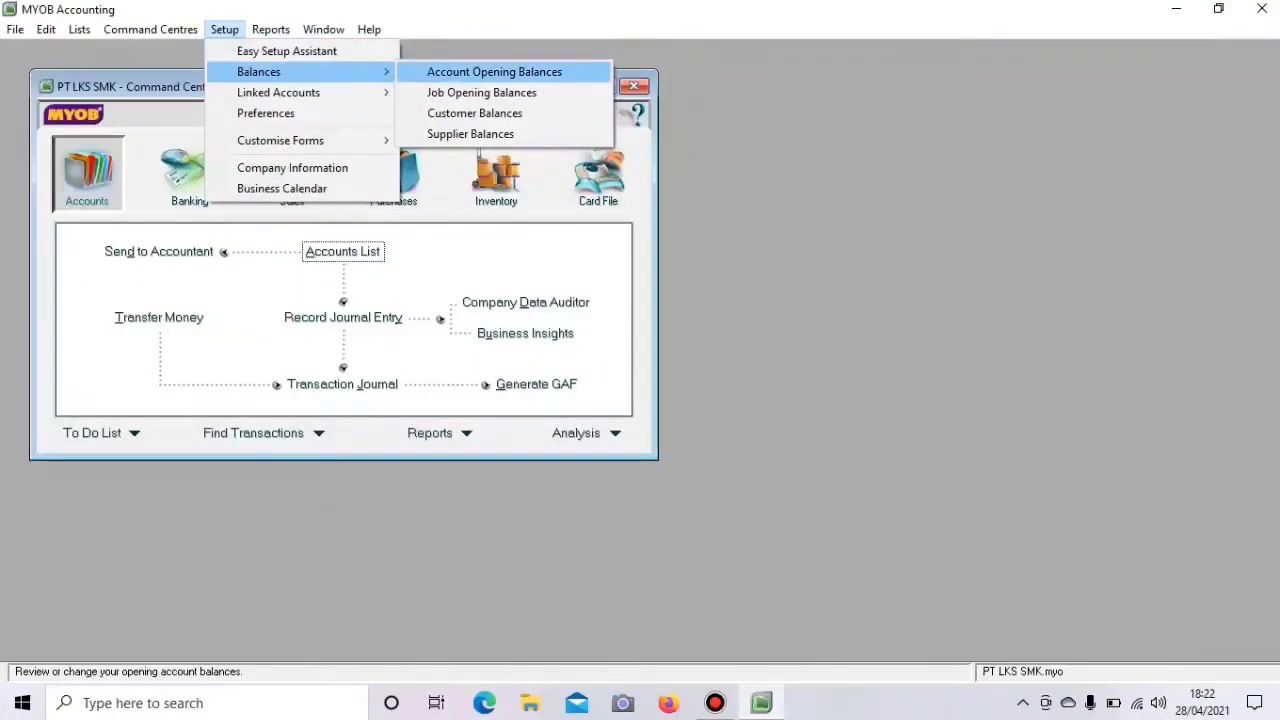
click(494, 72)
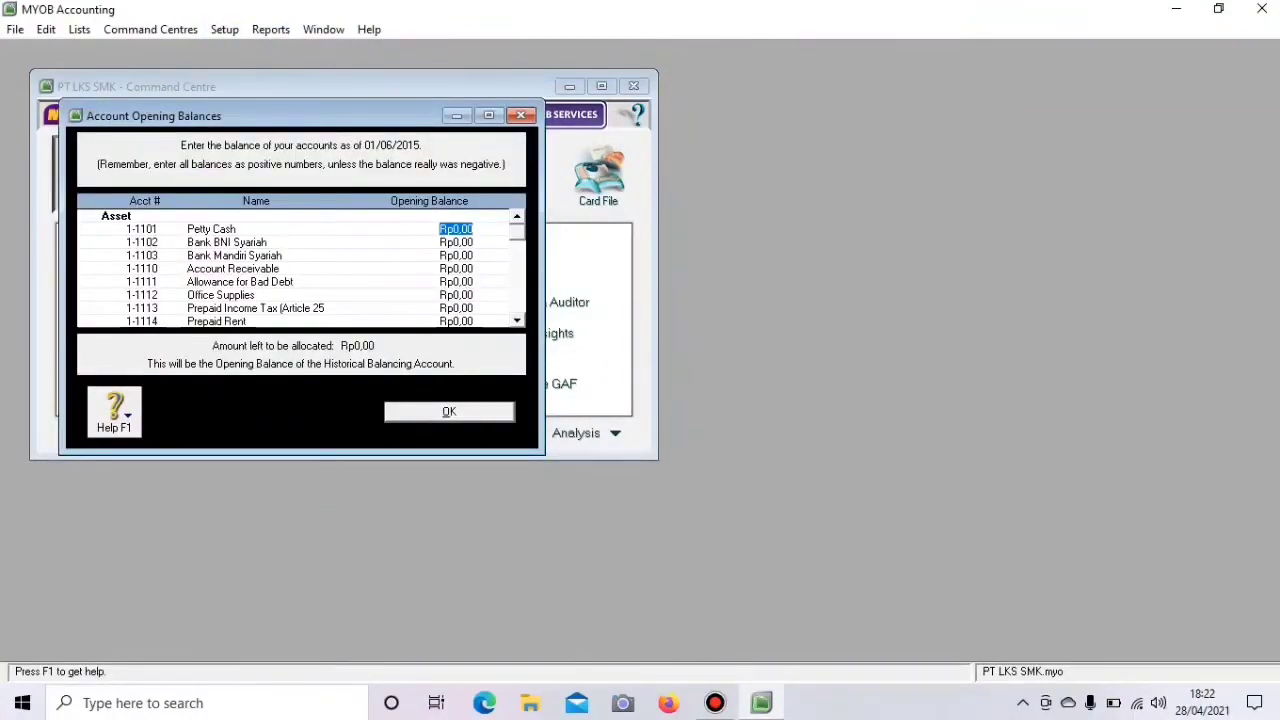
- Enter opening balances: Petty Cash Rp5.000.000, Bank BNI Syariah Rp295.340.000, Bank Mandiri Syariah Rp423.850.000
click(488, 115)
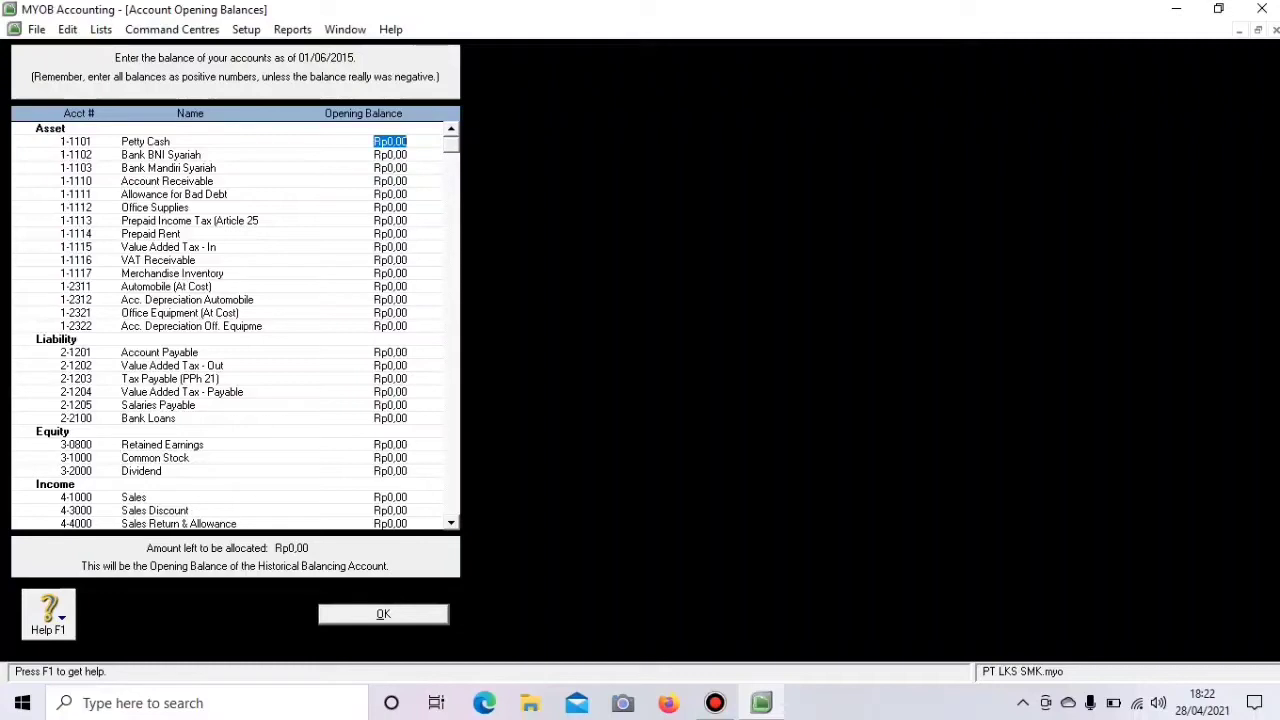
text(5000000)
key(Tab)
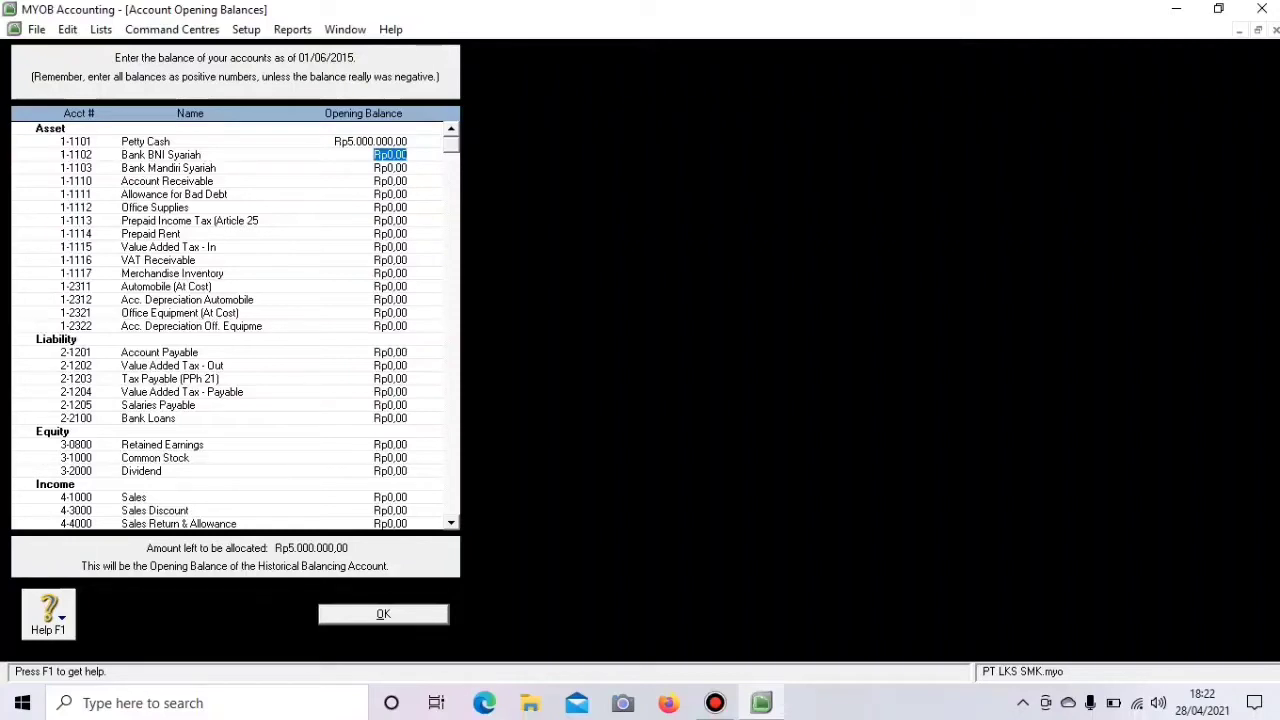
text(29)
text(5.)
text(3)
text(40.)
text(00)
text(00)
key(Tab)
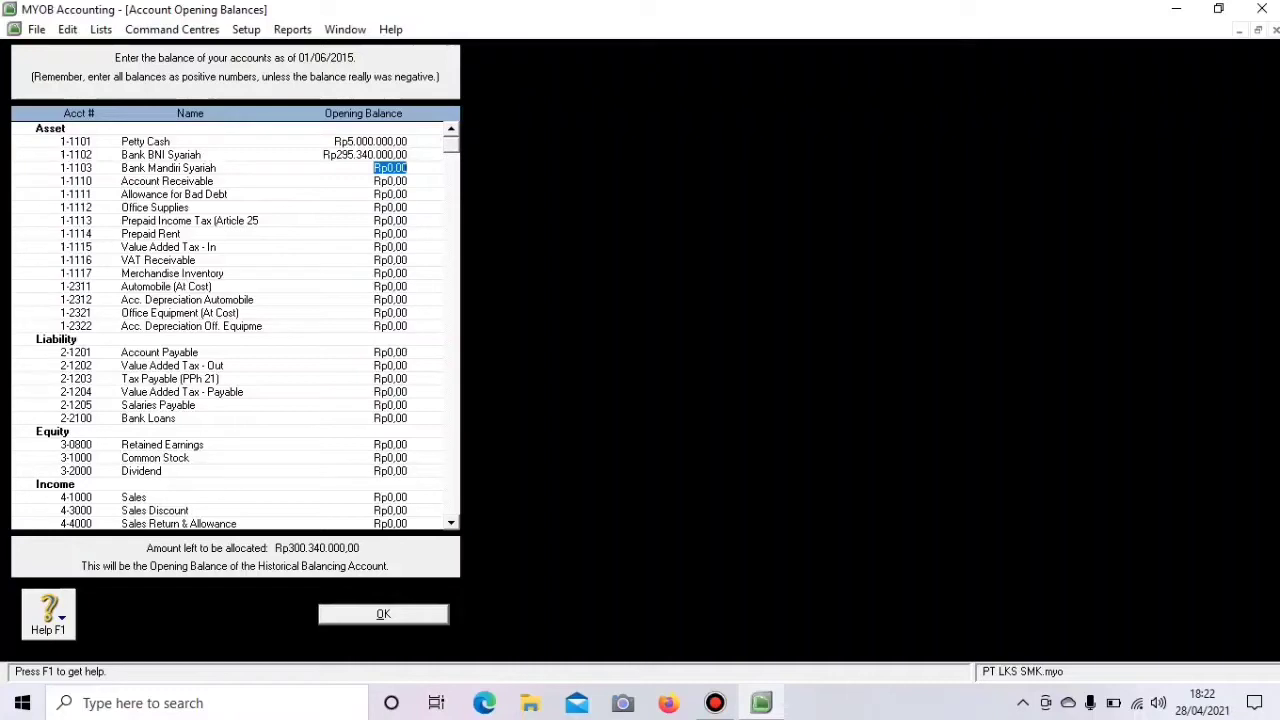
text(4)
text(23.)
text(85)
text(0.00)
text(0000)
key(Tab)
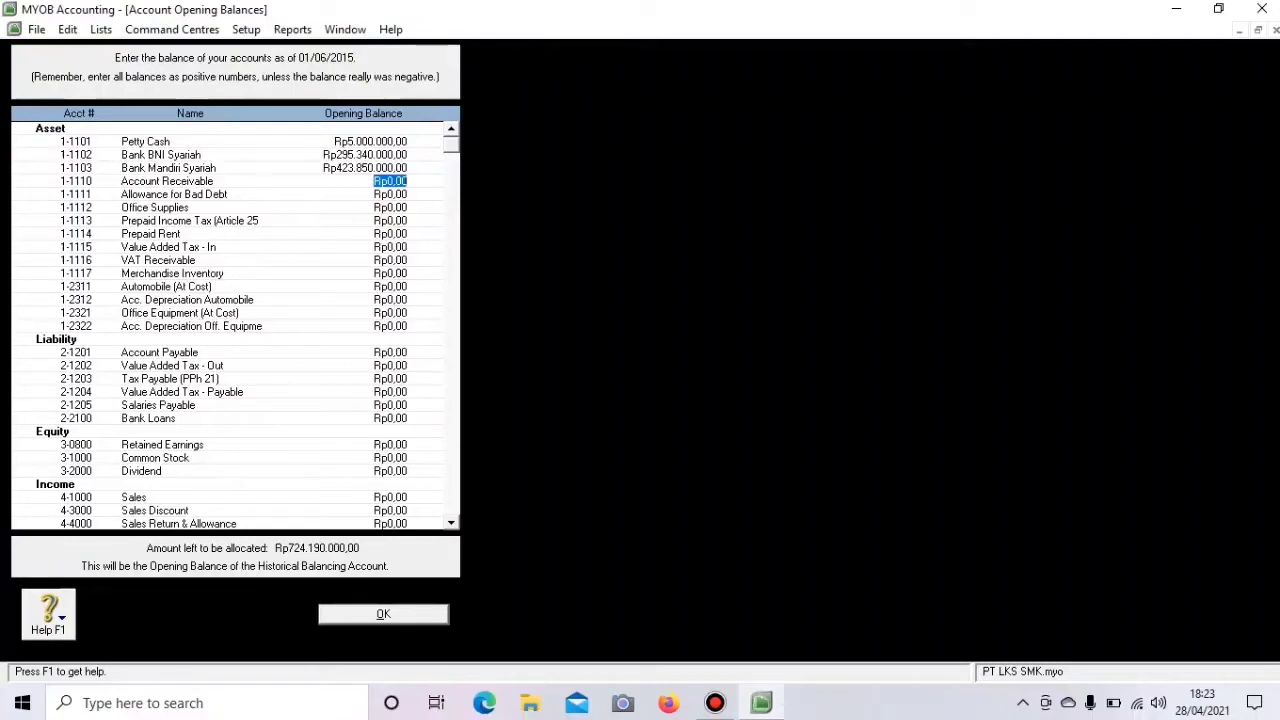
- Enter Account Receivable Rp377.700.000, Allowance for Bad Debt -Rp6.000.000, Office Supplies Rp4.350.000, Prepaid Income Tax Rp15.620.000
text(372)
text(7)
text(00000)
key(Tab)
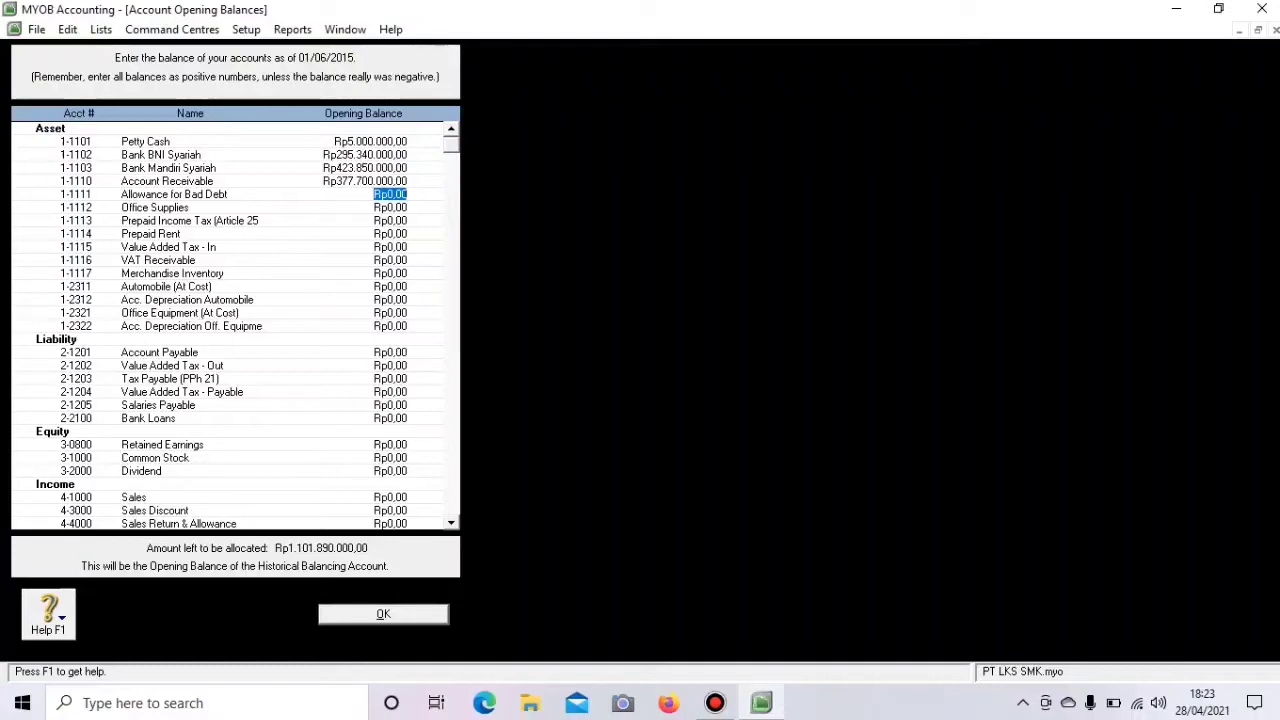
text(-Rp6.)
text(000.00)
text(0)
key(Tab)
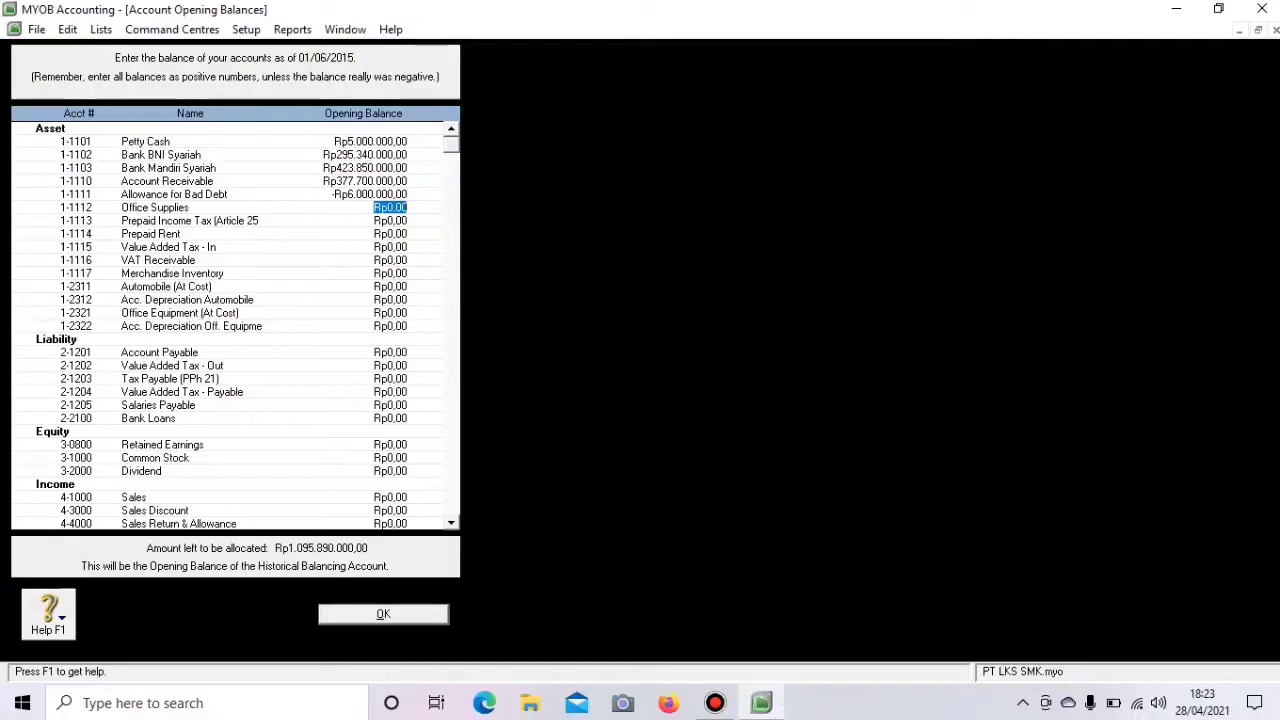
text(4.)
text(350.00)
text(0)
key(Tab)
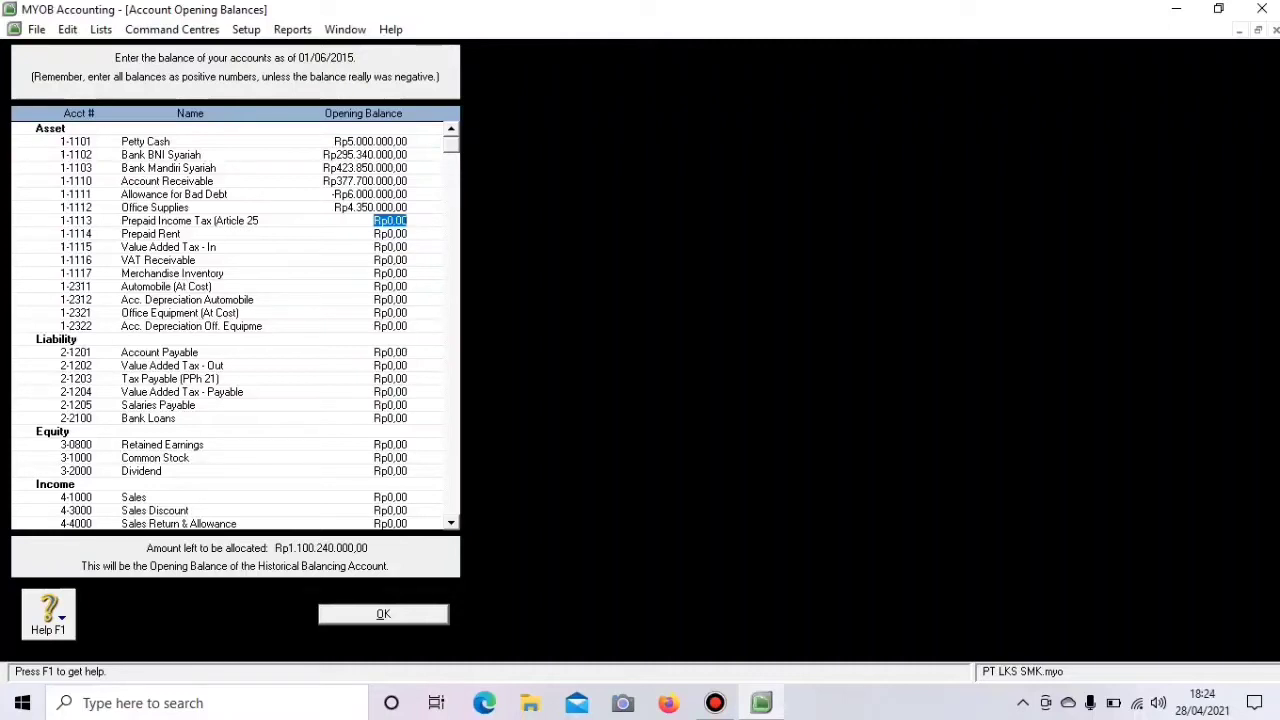
text(1)
text(50)
text(2000)
text(0)
key(Tab)
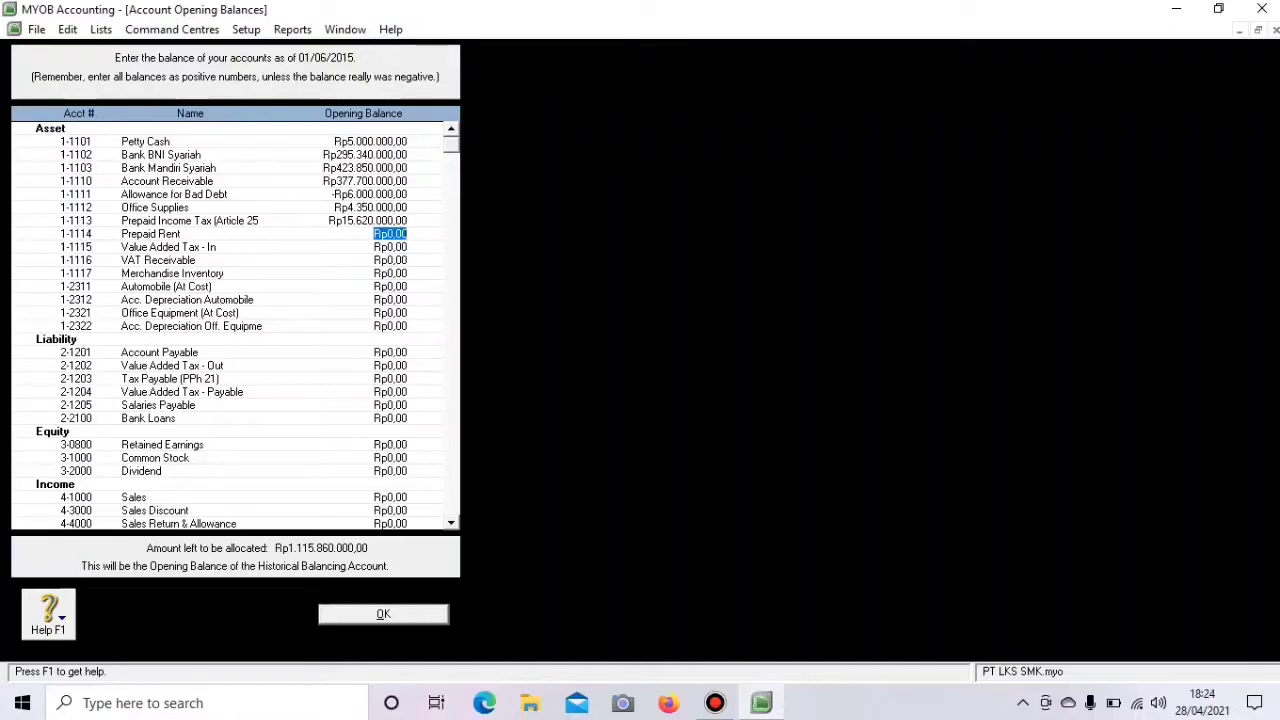
- Enter Prepaid Rent Rp70.000.000, Merchandise Inventory Rp527.500.000 and Automobile (At Cost) Rp345.000.000
text(70.000.)
text(000)
key(Tab)
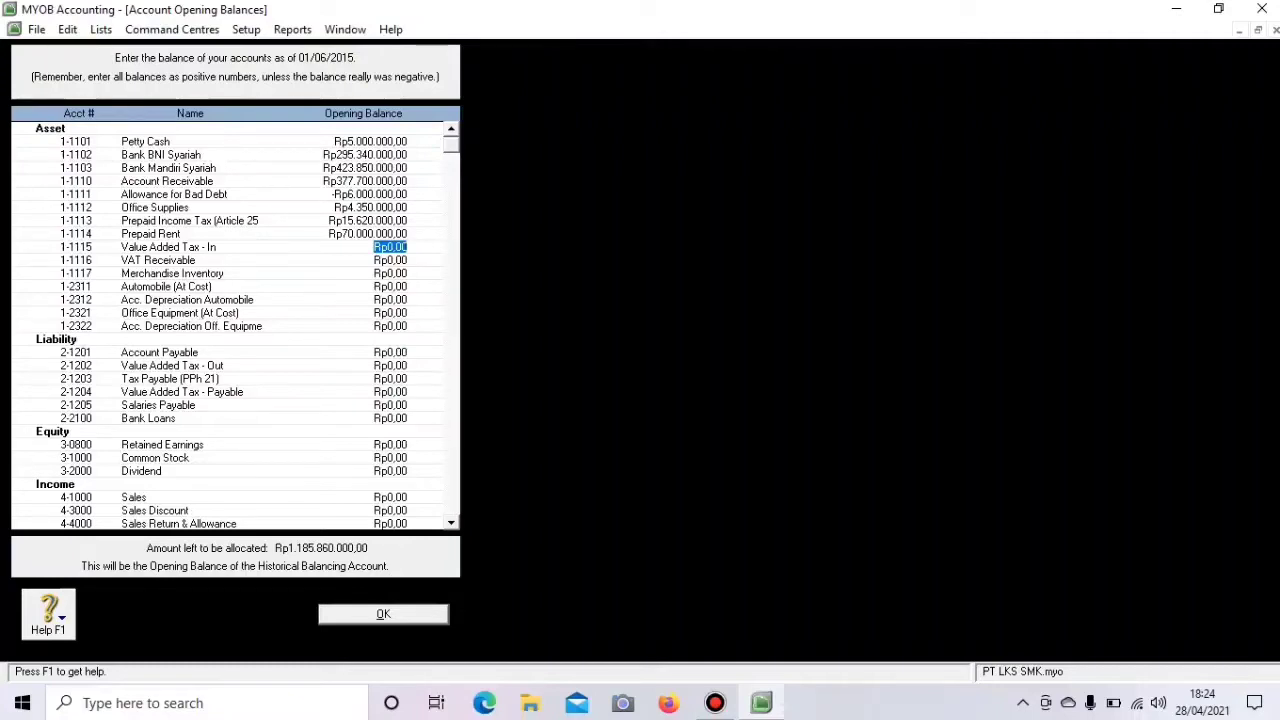
click(390, 273)
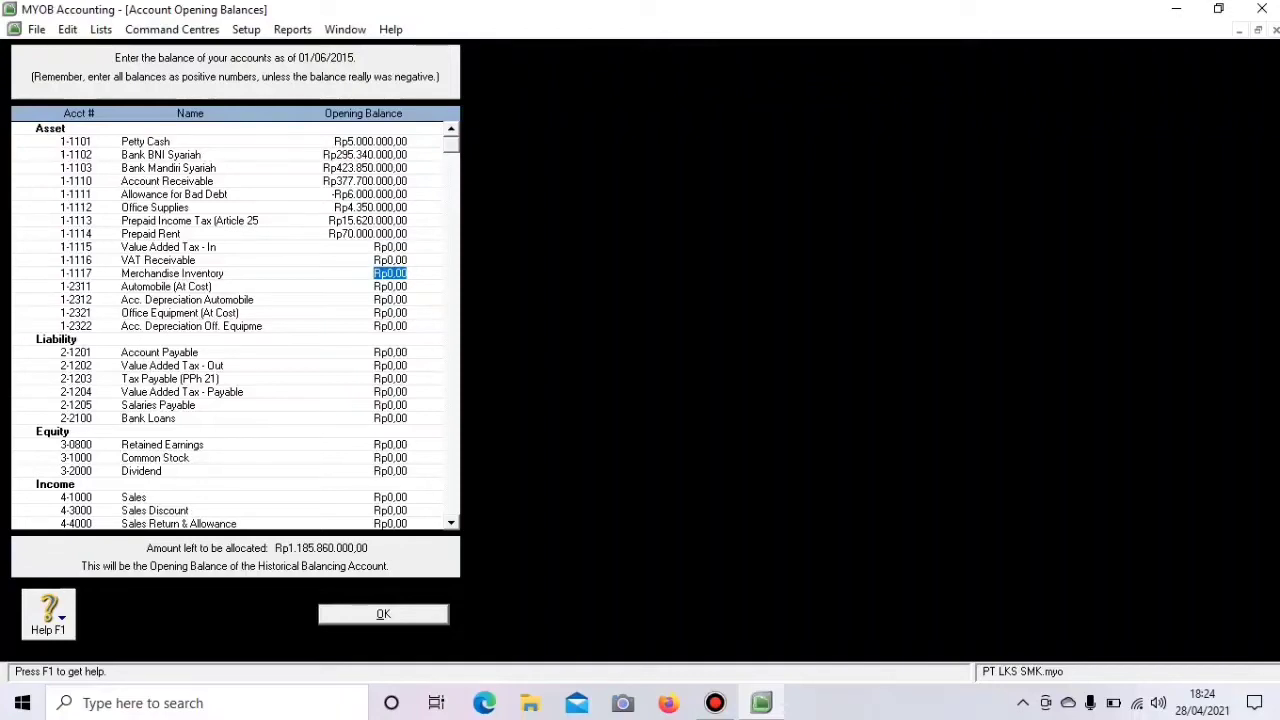
text(527500000)
key(Tab)
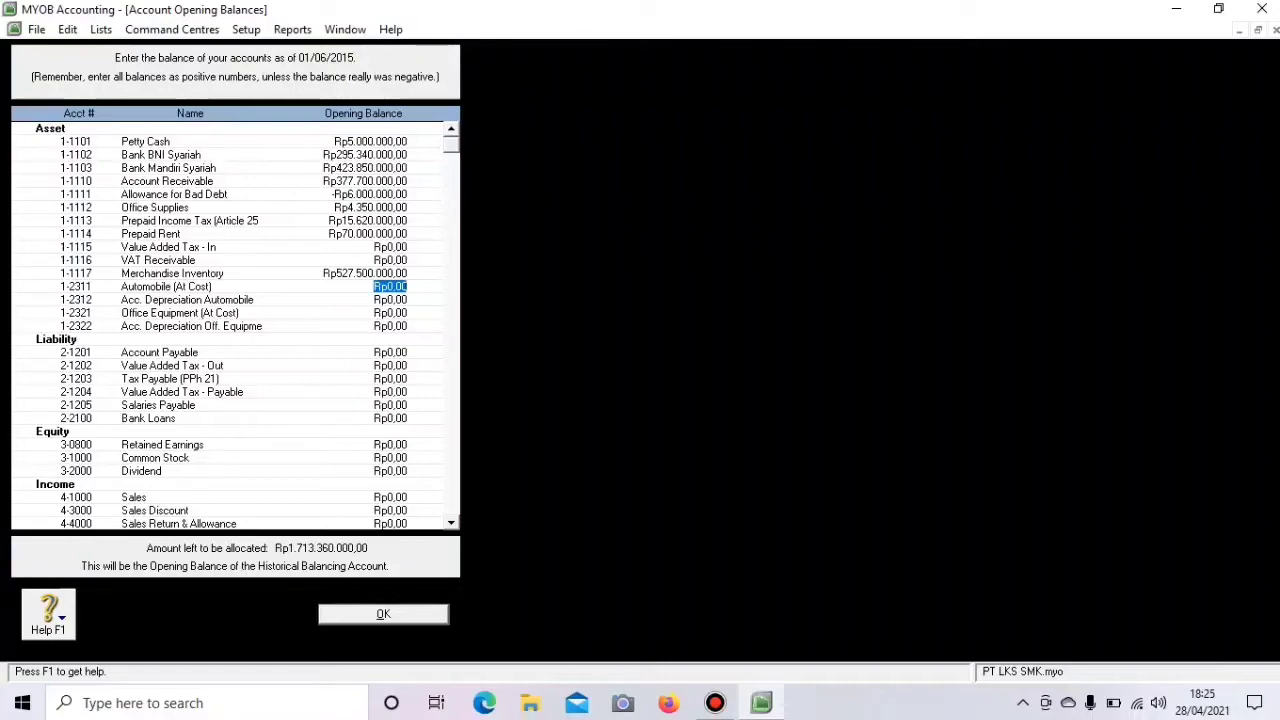
text(345.)
text(000.00)
text(0)
key(Tab)
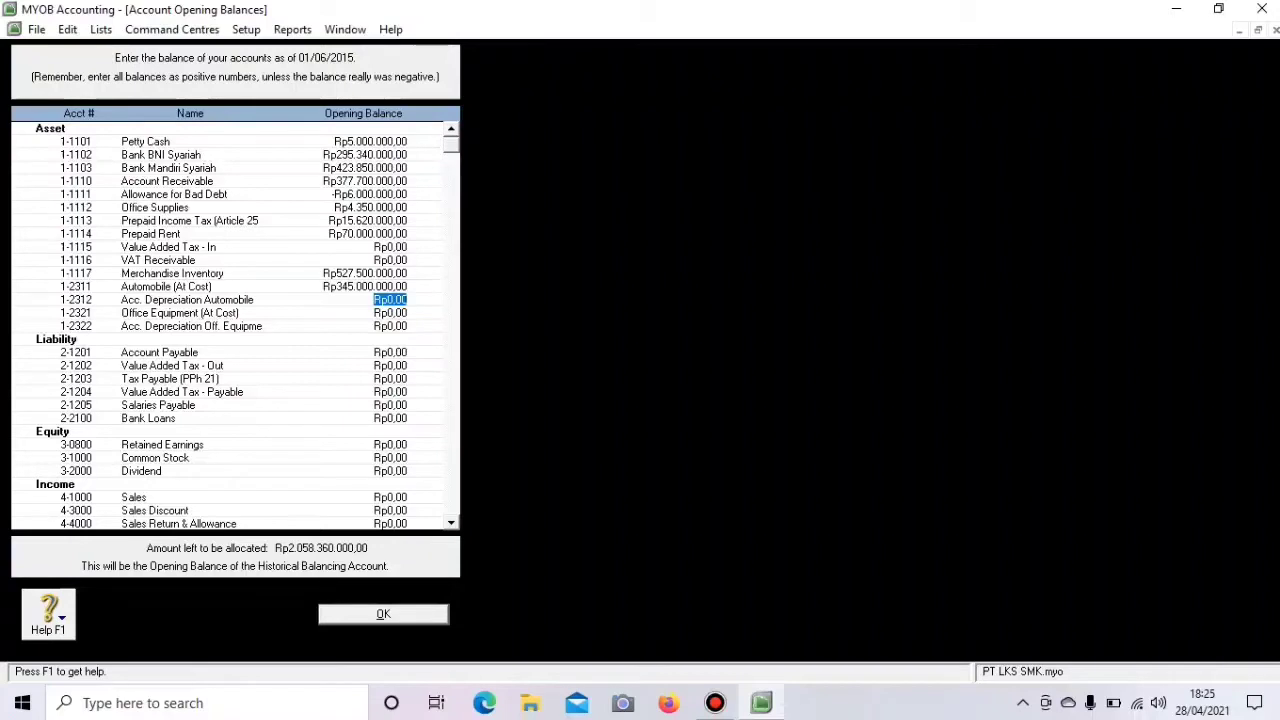
- Enter Automobile depreciation -Rp138.000.000, Office Equipment Rp175.000.000 and its depreciation -Rp105.000.000
text(-Rp)
text(13)
text(8.000.)
text(000000)
key(Tab)
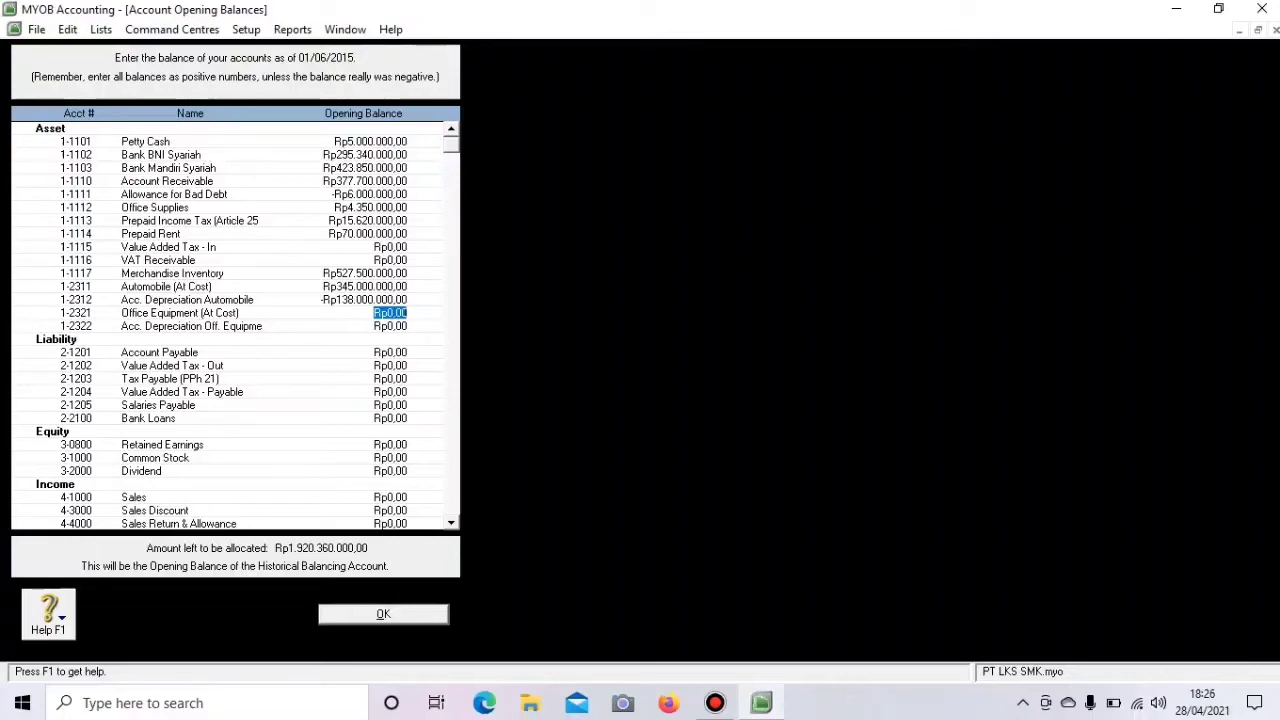
click(375, 313)
text(75)
text(0)
click(406, 313)
key(BackSpace)
key(BackSpace)
key(BackSpace)
key(BackSpace)
key(BackSpace)
key(BackSpace)
key(BackSpace)
key(BackSpace)
key(BackSpace)
key(BackSpace)
text(17500000)
key(Tab)
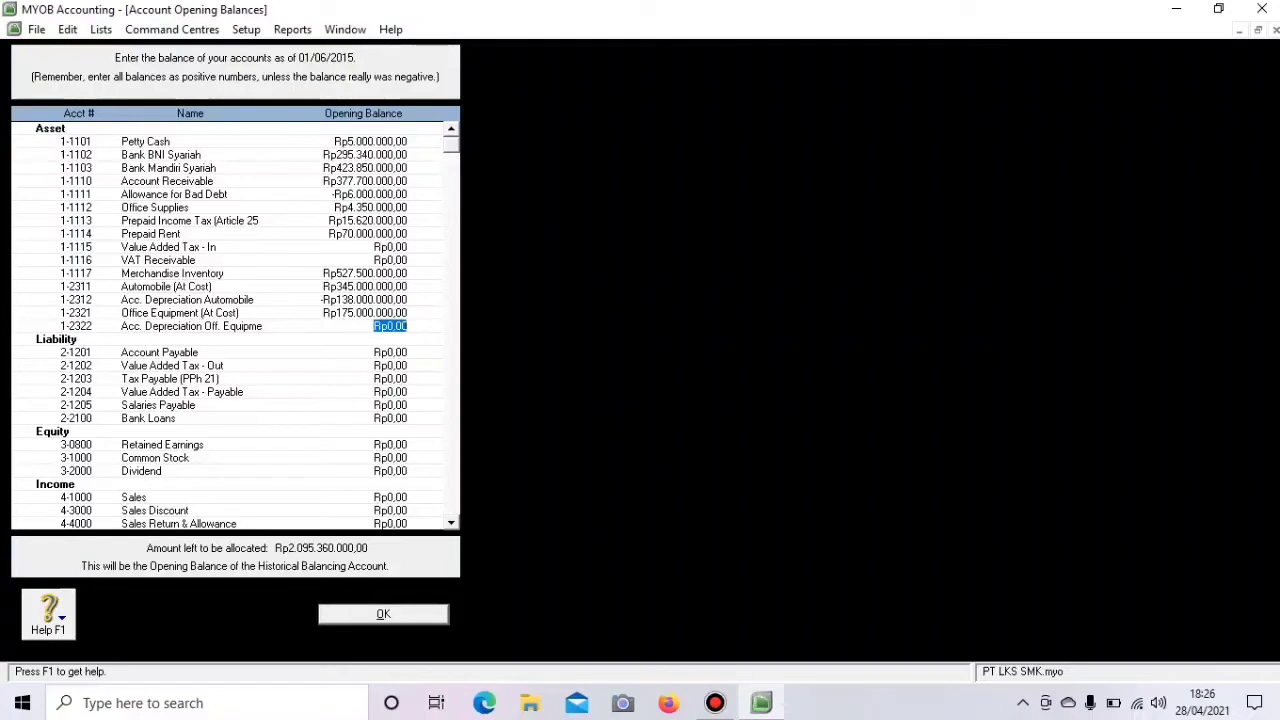
key(BackSpace)
text(-105000000)
key(Tab)
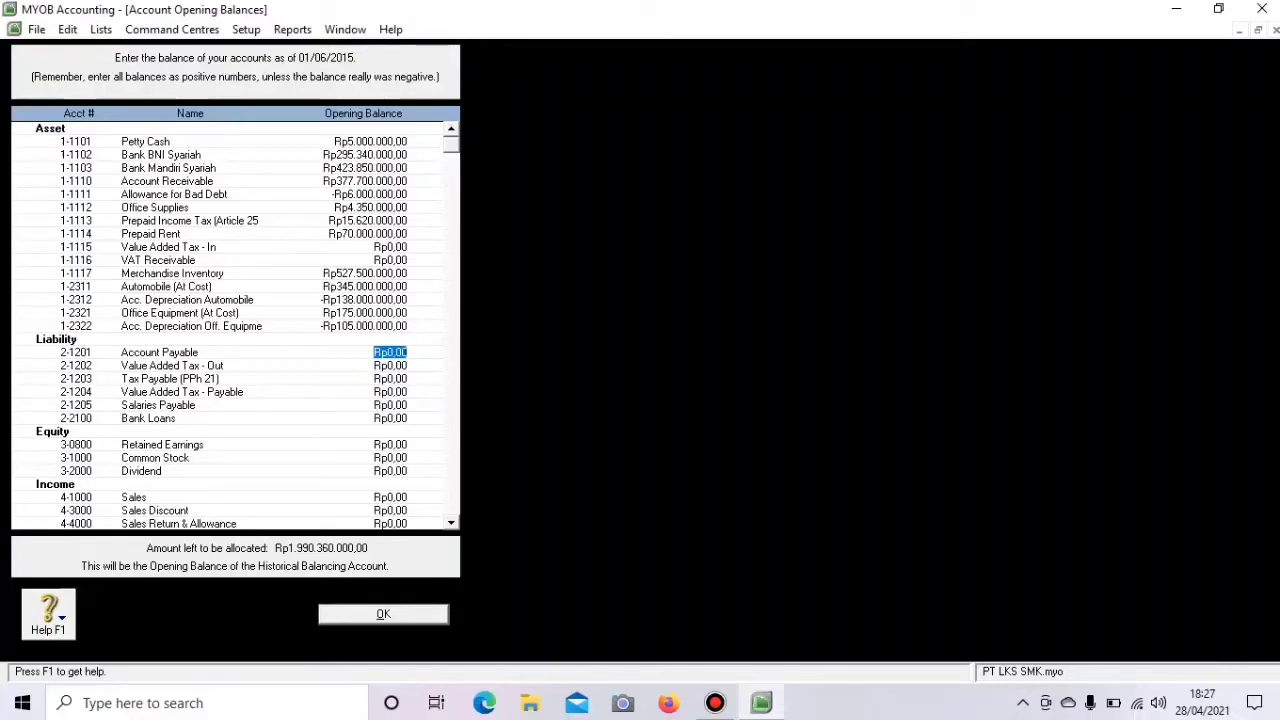
- Enter opening balances: Account Payable 322,000,000, PPh 21 6,120,000 and VAT Payable 65,454,000
text(322000000)
key(Tab)
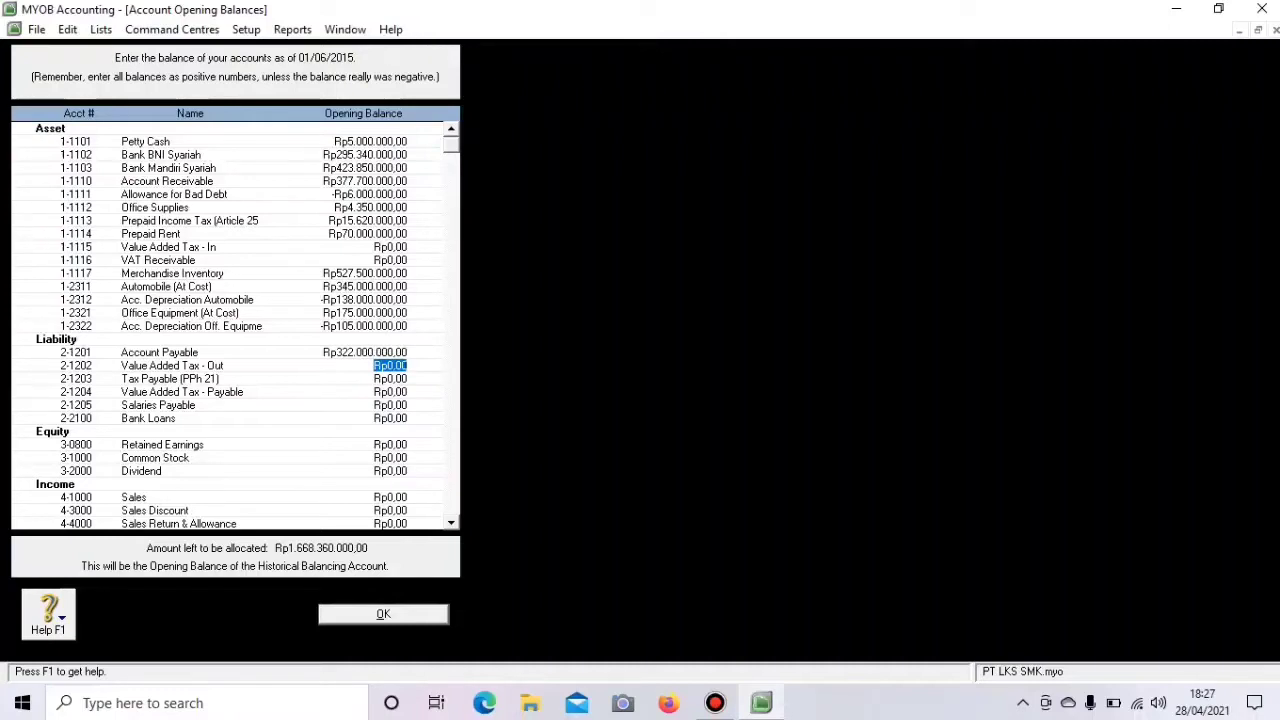
key(Tab)
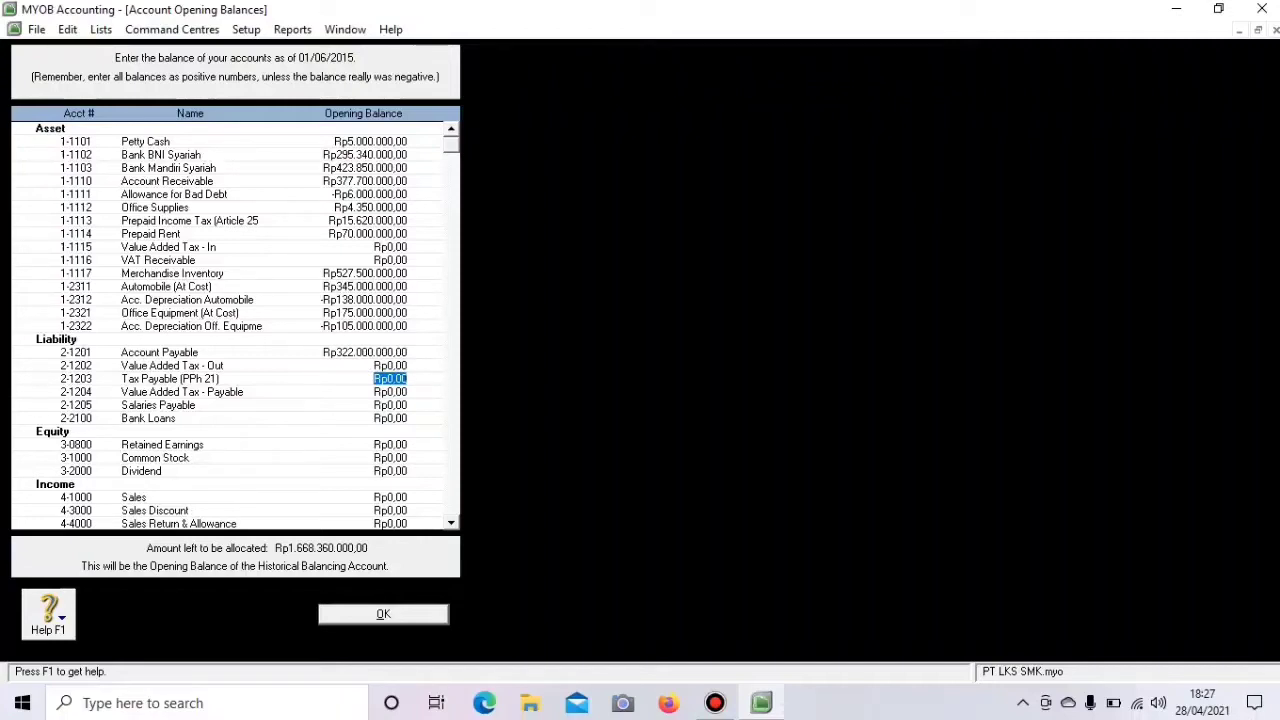
text(6120000)
key(Tab)
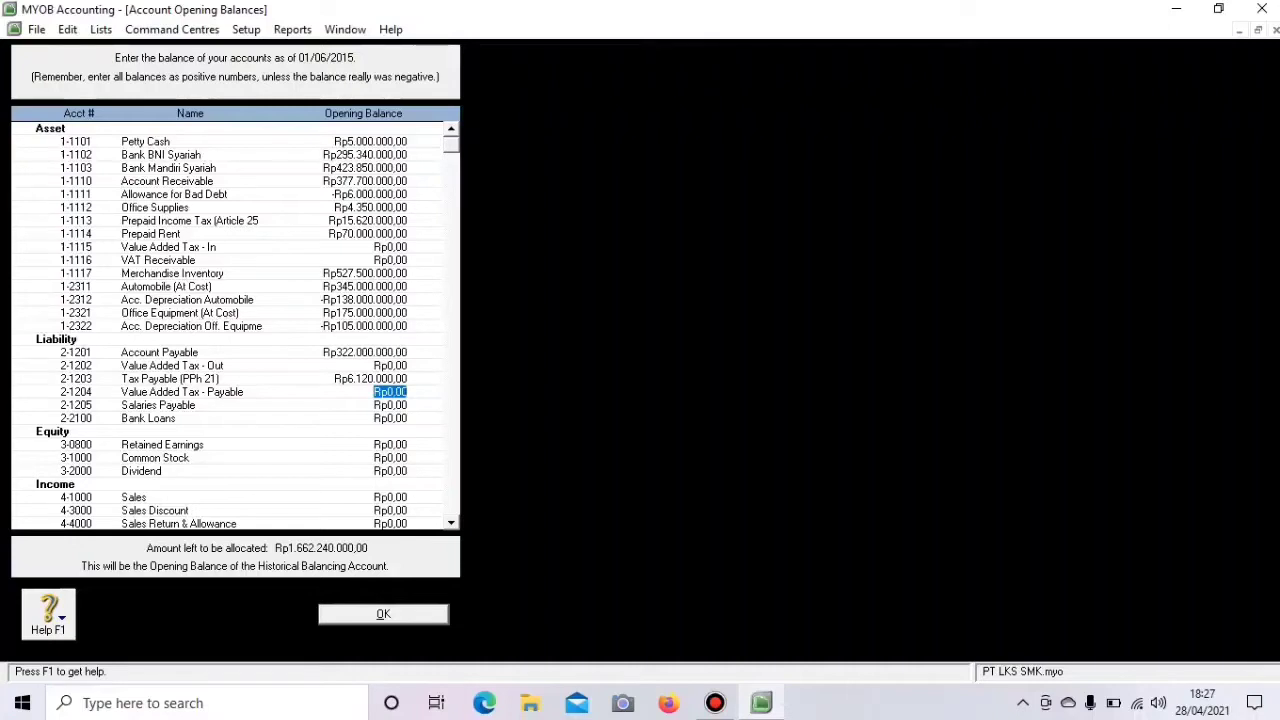
text(65.)
text(4)
text(54.0)
text(000)
key(Tab)
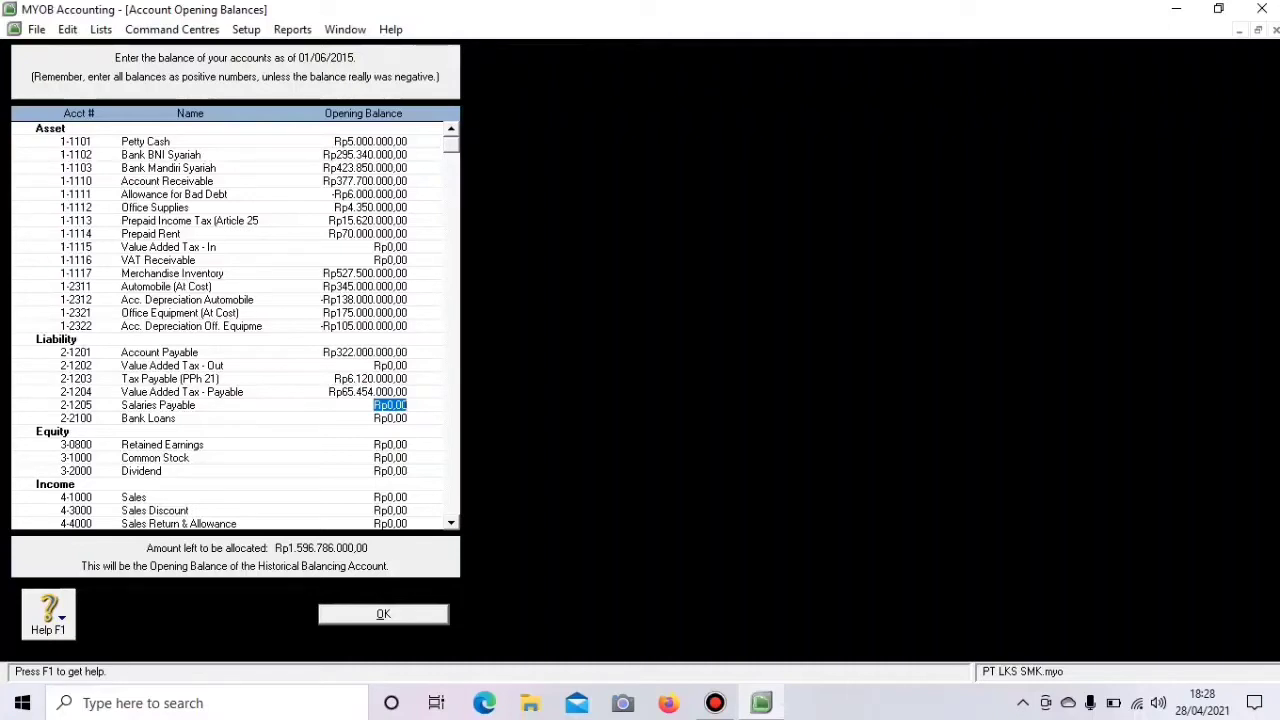
- Move the 200,000,000 balance wrongly entered under Salaries Payable to Bank Loans
text(200000000)
key(Tab)
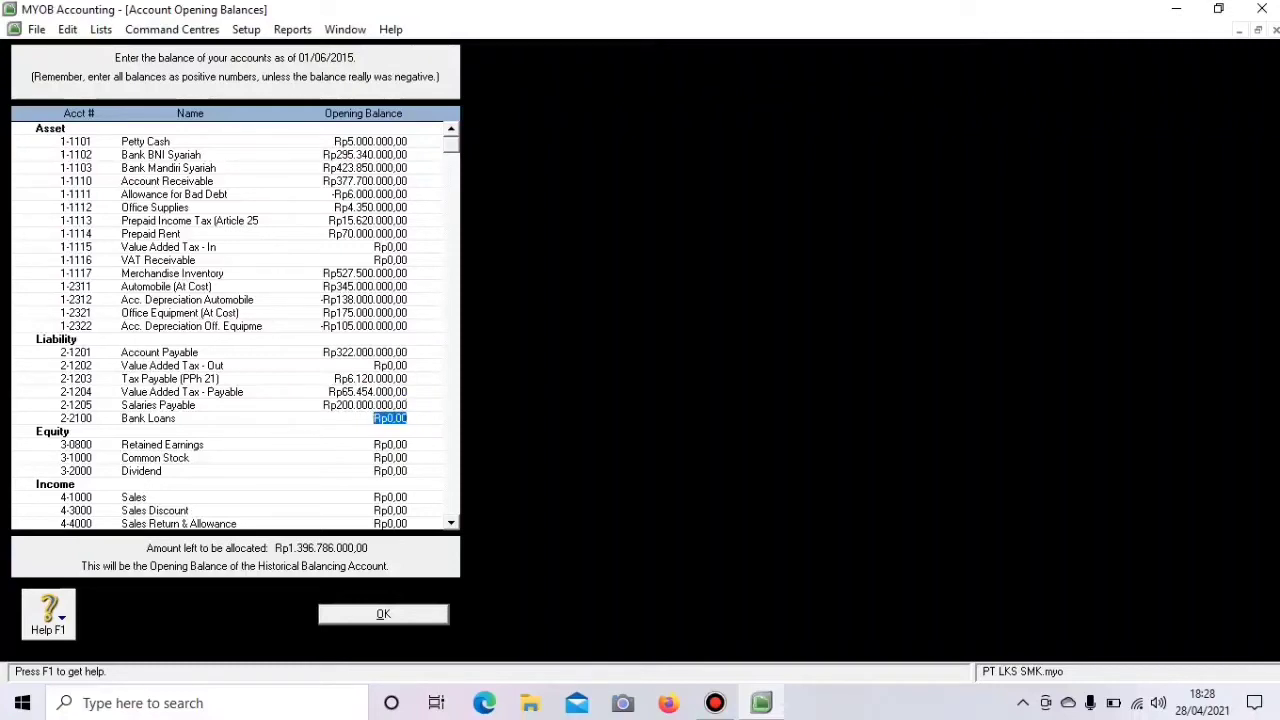
key(shift+Tab)
key(BackSpace)
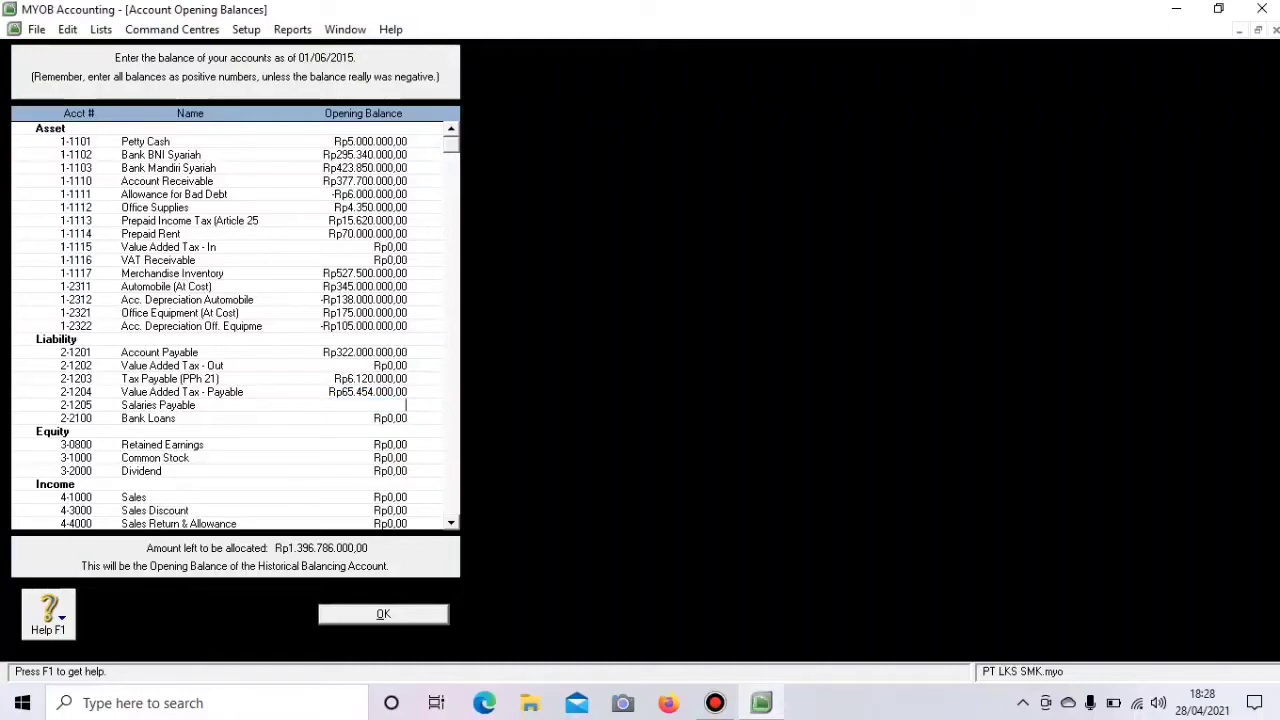
key(Tab)
text(200000000)
key(Tab)
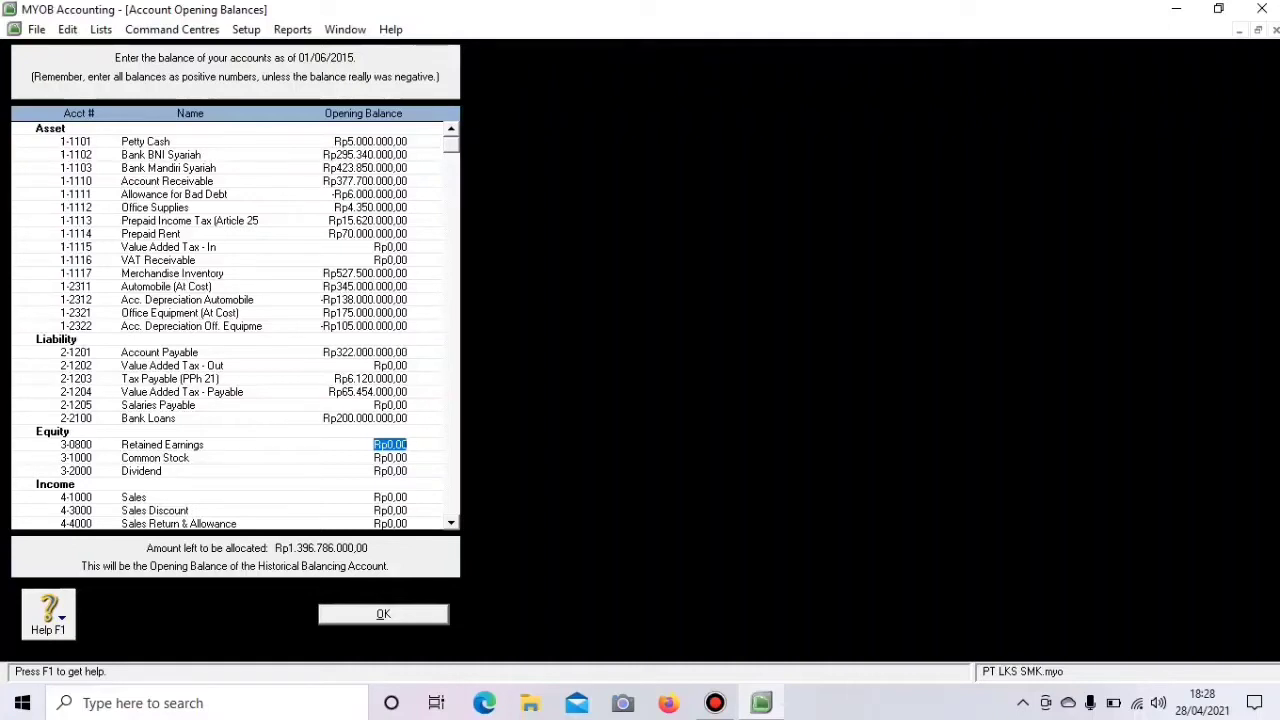
- Enter 1,000,000,000 for Common Stock and -120,000,000 for Dividend in the opening balances
key(Tab)
text(1000000000)
key(Tab)
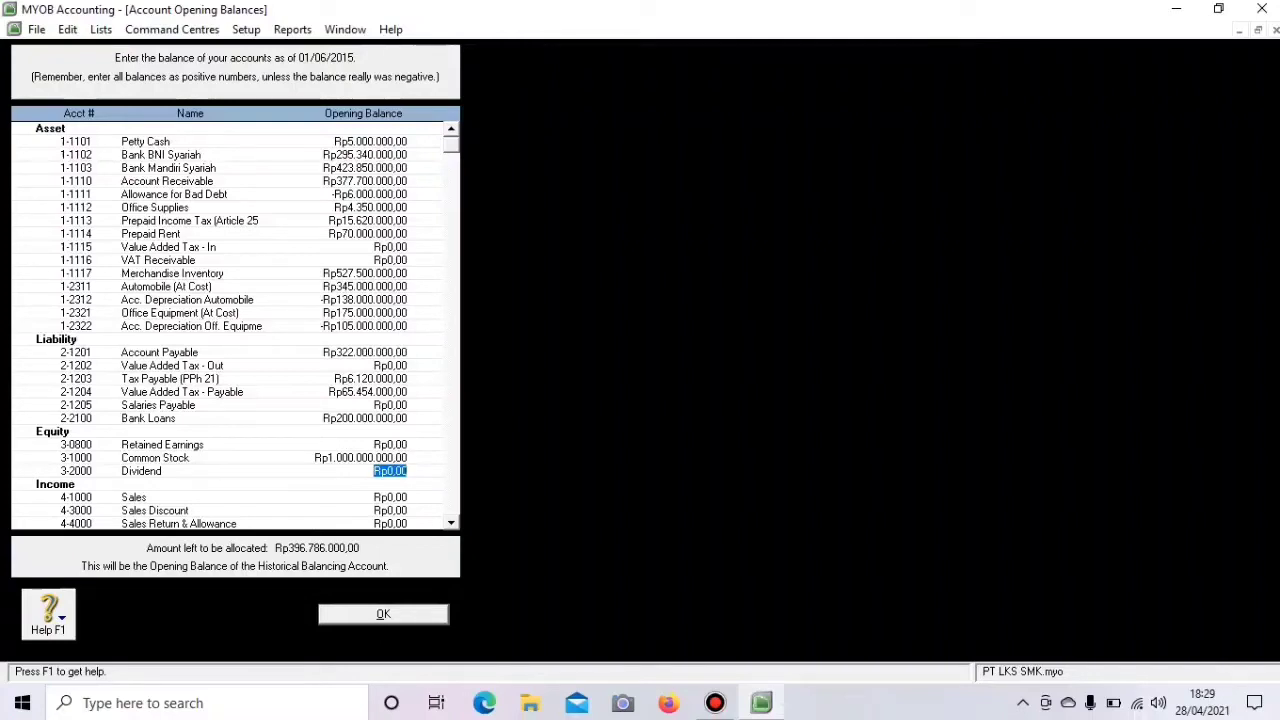
text(-120000000)
key(Tab)
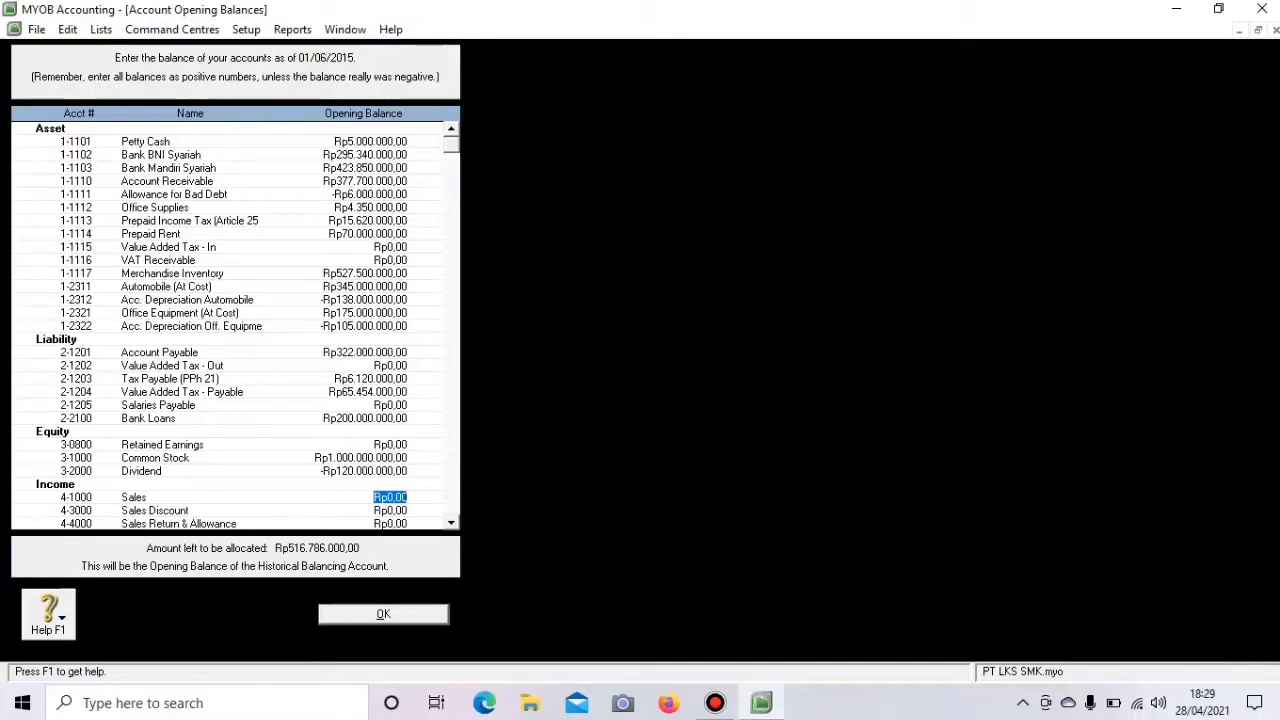
- Enter Sales 675,000,000, Sales Discount -10,125,000 and Sales Return & Allowance -20,250,000
text(675.000.000)
key(Tab)
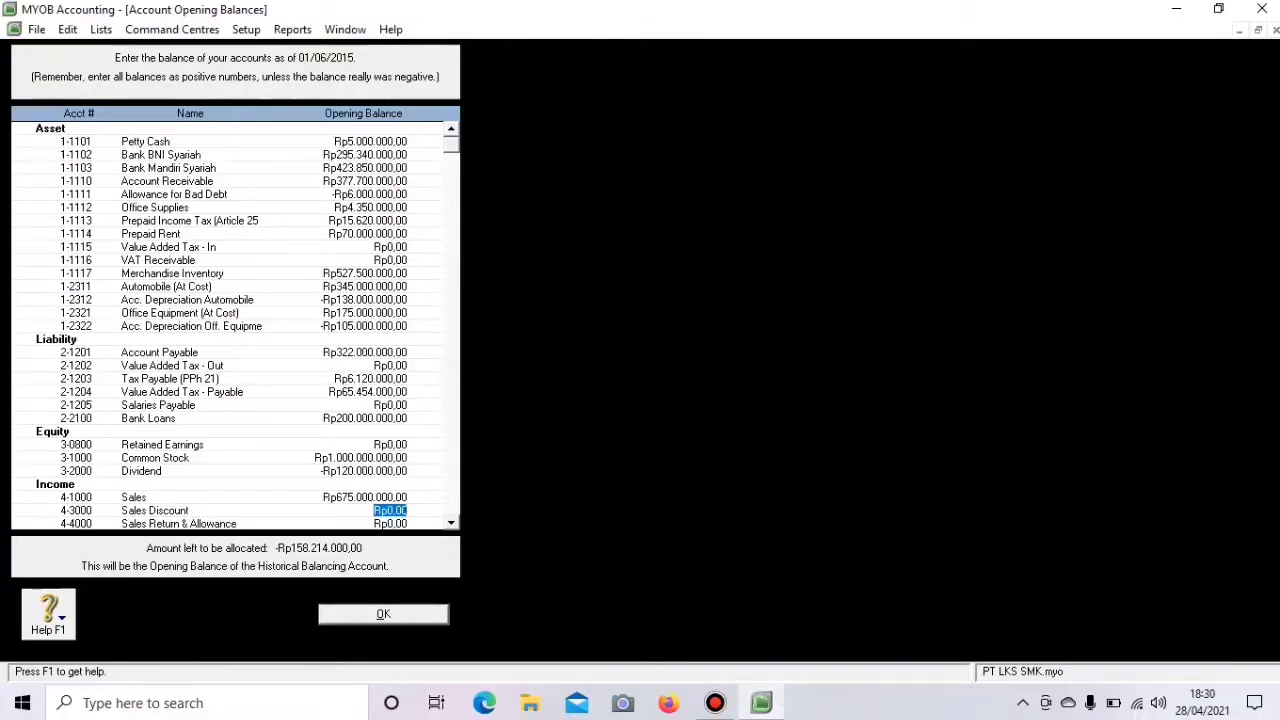
key(BackSpace)
text(-10125000)
key(Tab)
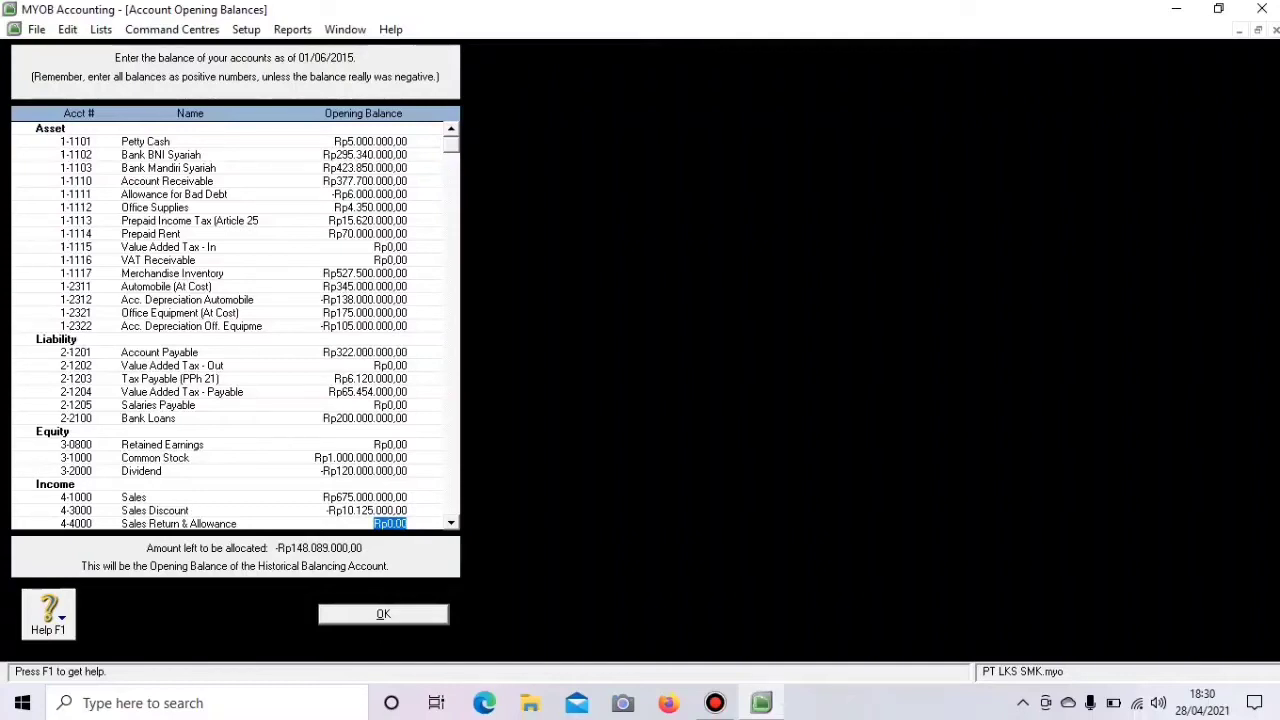
text(-Rp20.)
text(250.0)
text(00)
key(Tab)
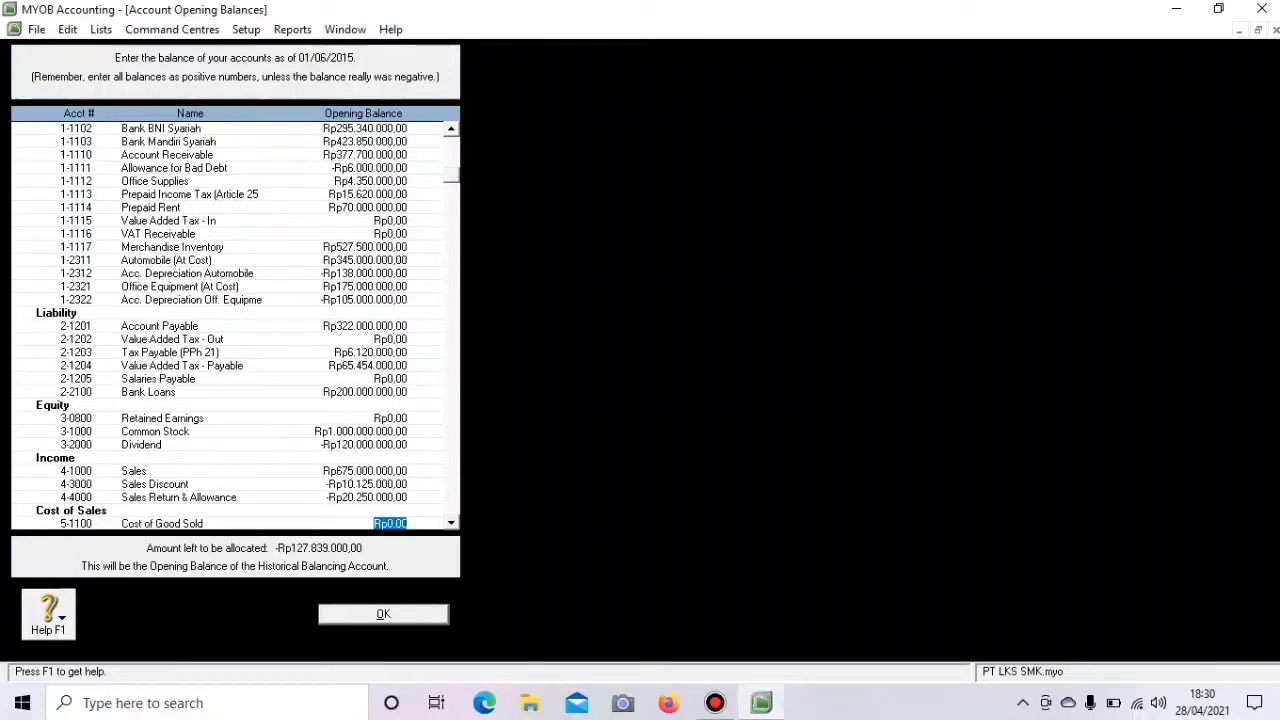
scroll(235, 325, down, 4)
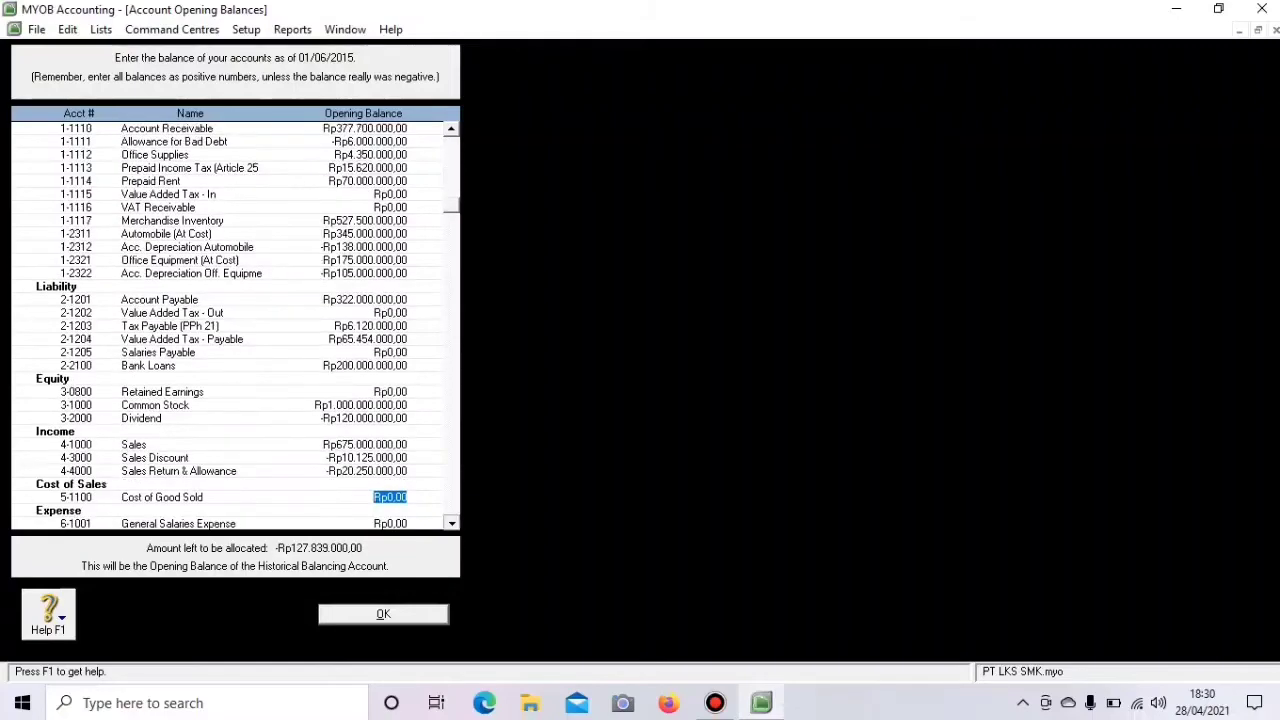
scroll(235, 325, down, 4)
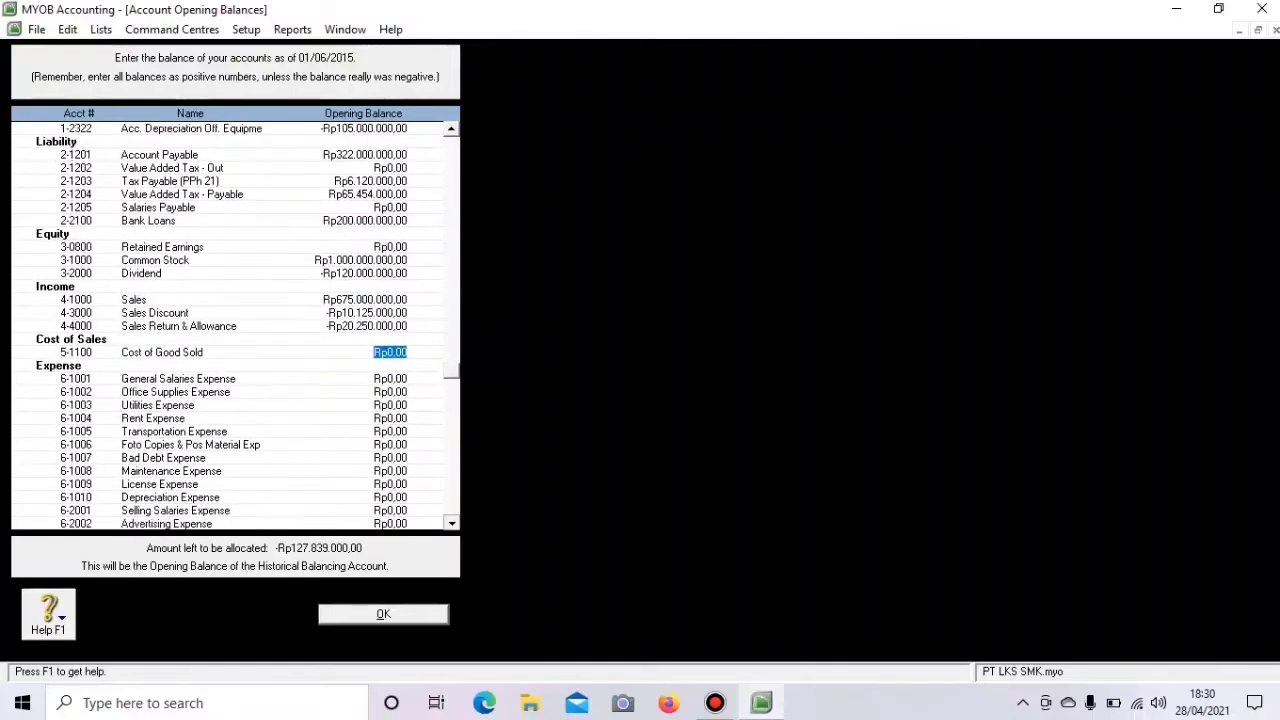
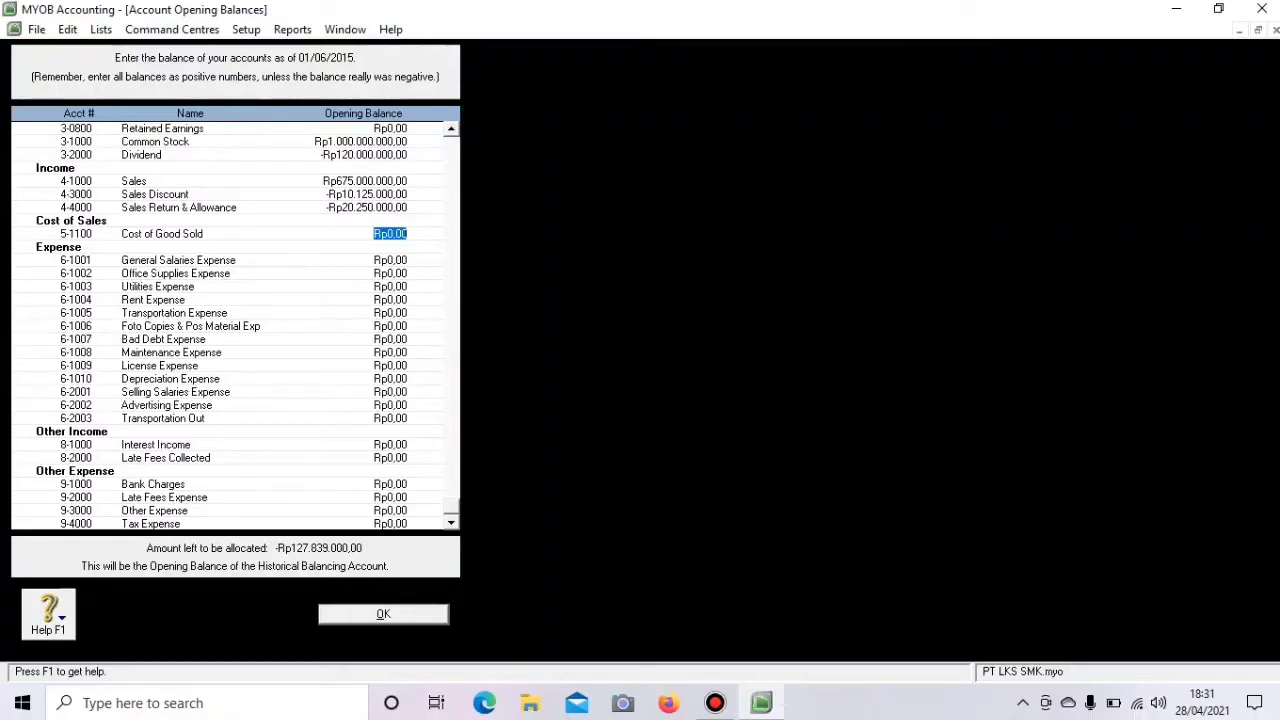
- Enter 202,500,000 as the Cost of Good Sold opening balance, leaving Rp74.661.000 unallocated
text(202500000)
key(Tab)
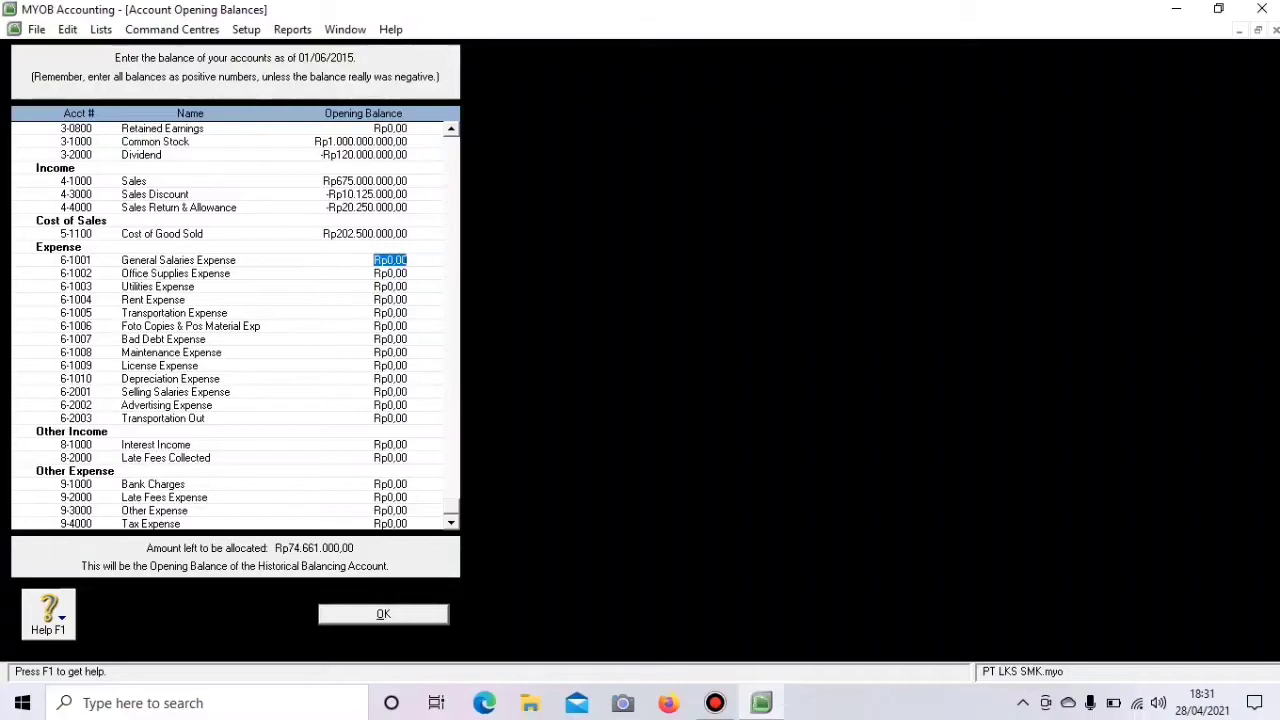
- Enter General Salaries 123,000,000, Office Supplies 13,354,000, Utilities 19,270,000 and Rent 32,083,333
text(123000000)
key(Tab)
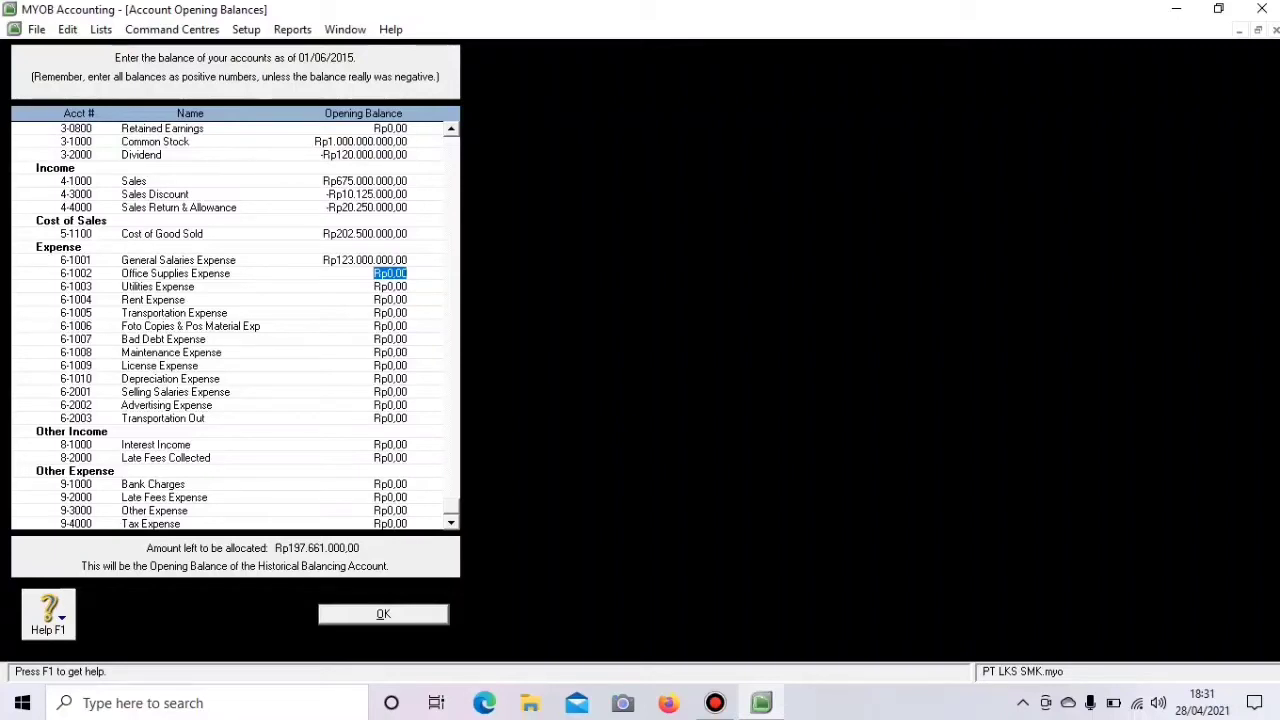
text(13354000)
key(Tab)
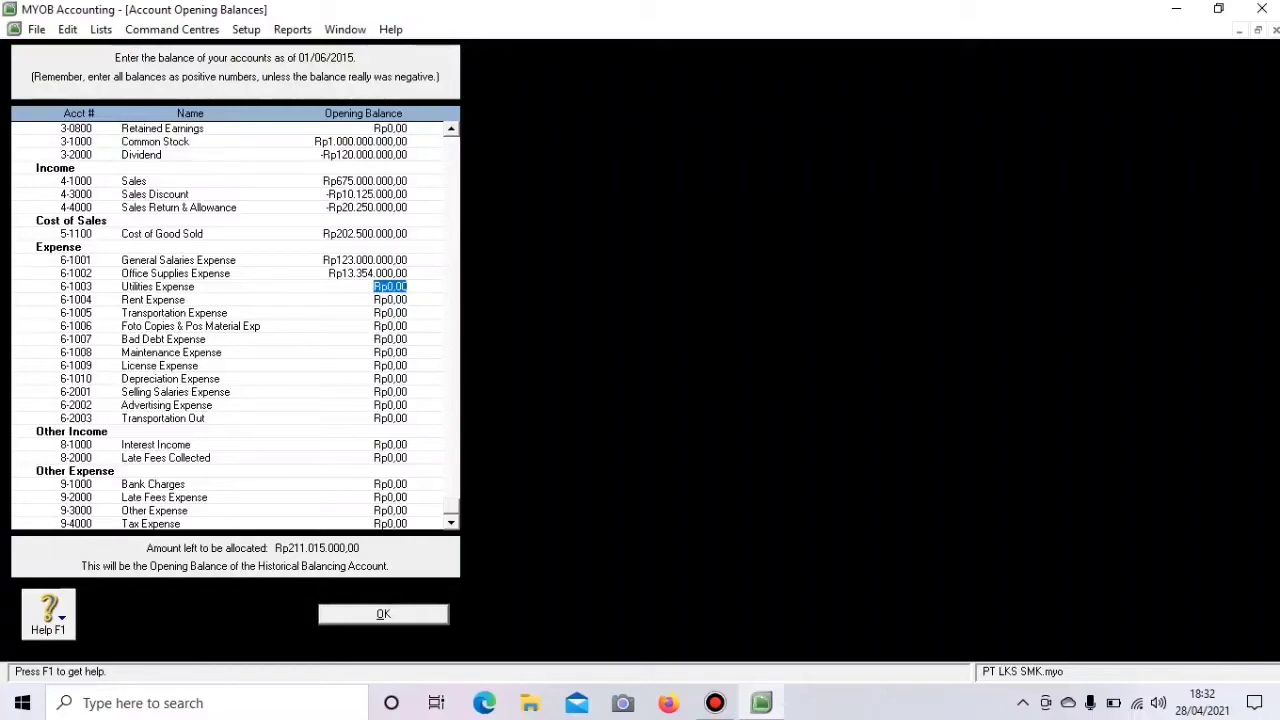
text(1)
text(5)
text(270)
text(000)
key(Tab)
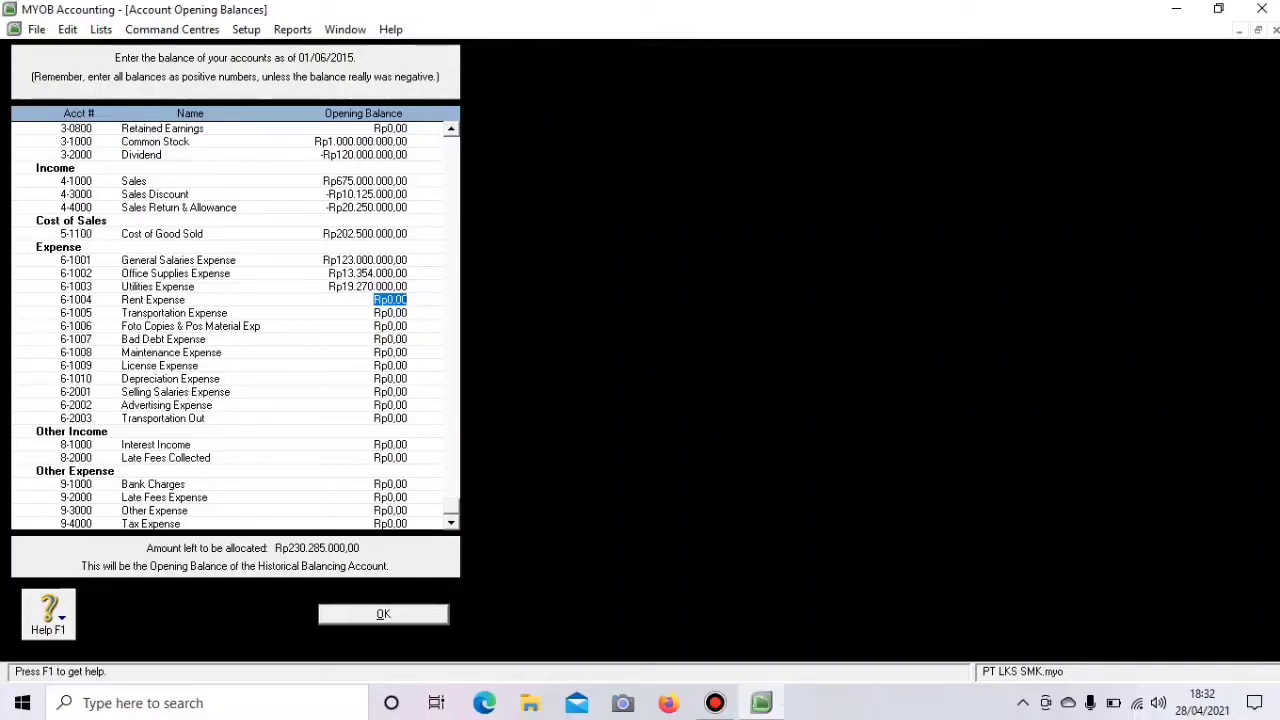
text(32083333)
key(Tab)
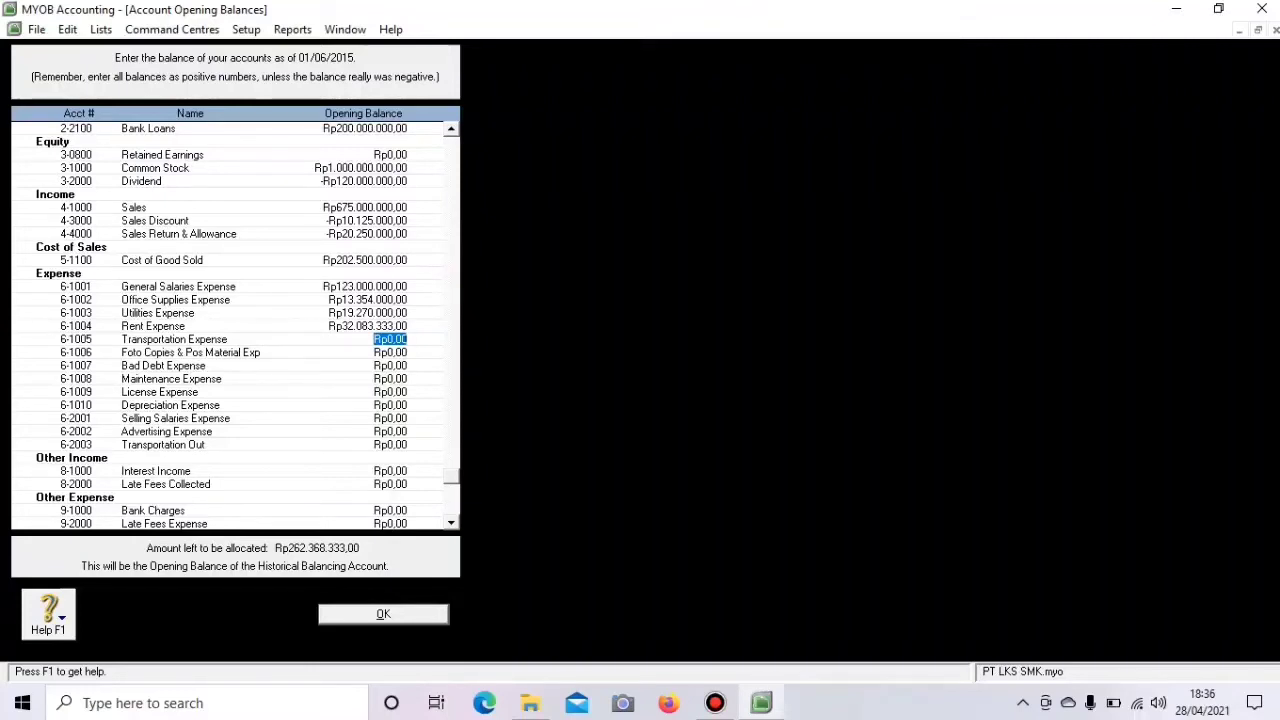
- Enter Transportation 9,350,000, Foto Copies 4,120,000, Bad Debt 5,318,000, Maintenance 8,154,000 and License 3,543,000
text(5)
text(350)
text(00)
key(Tab)
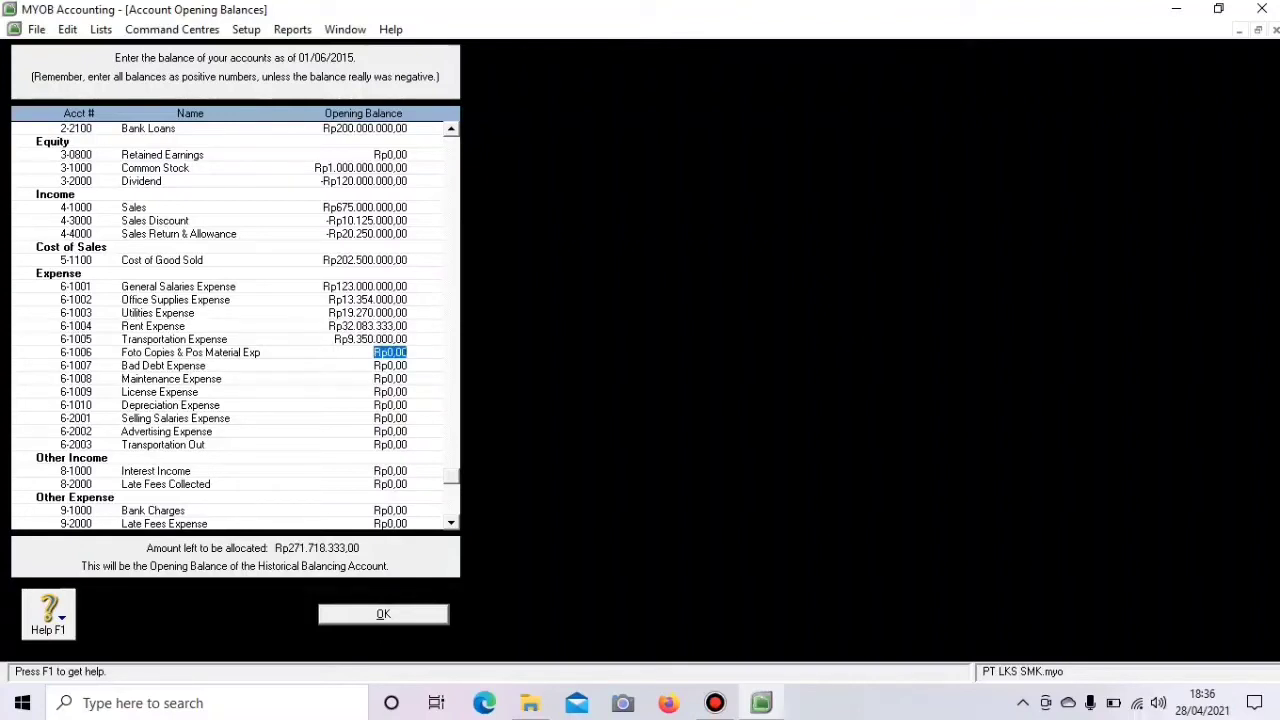
text(4120000)
key(Tab)
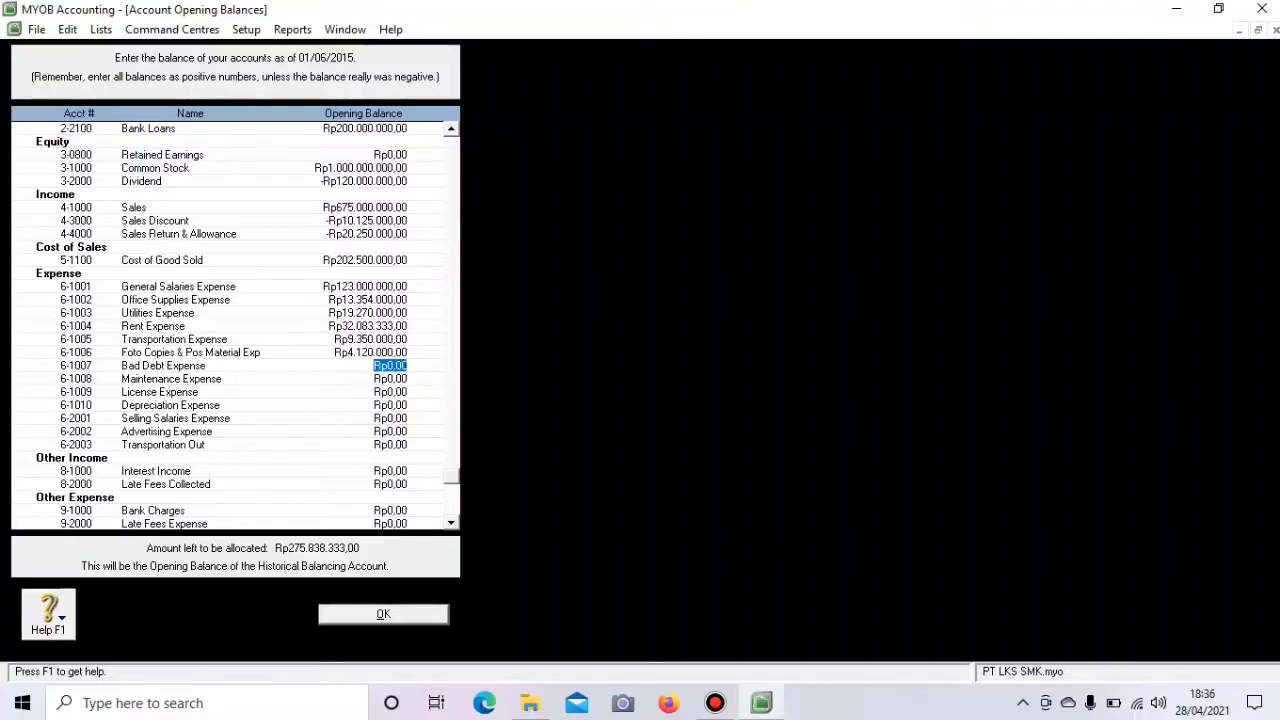
text(5318000)
key(Tab)
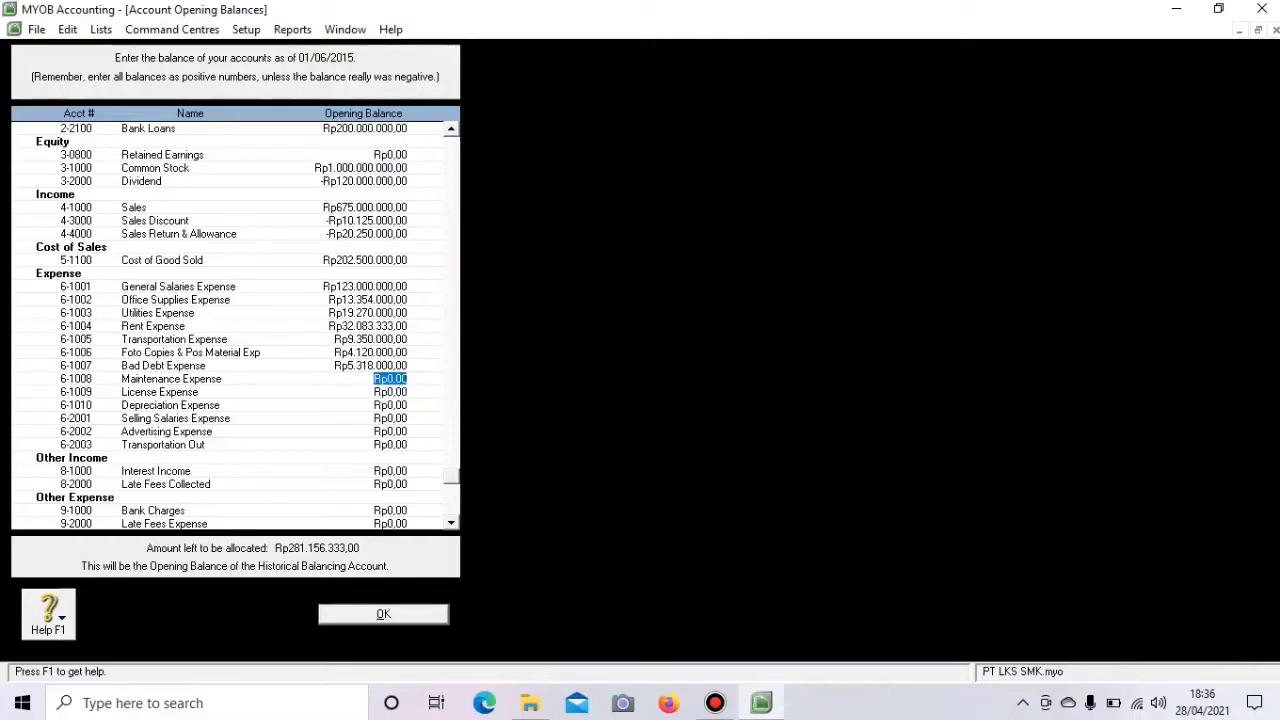
text(8)
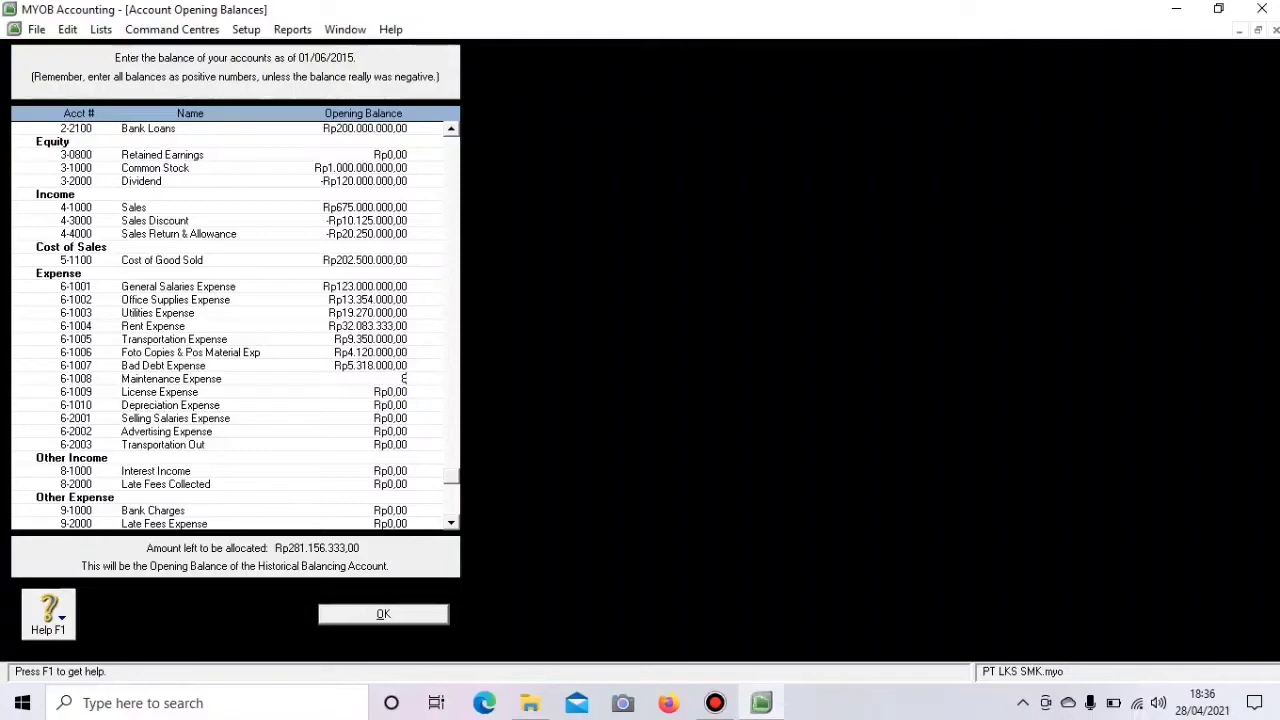
text(.154.000)
key(Tab)
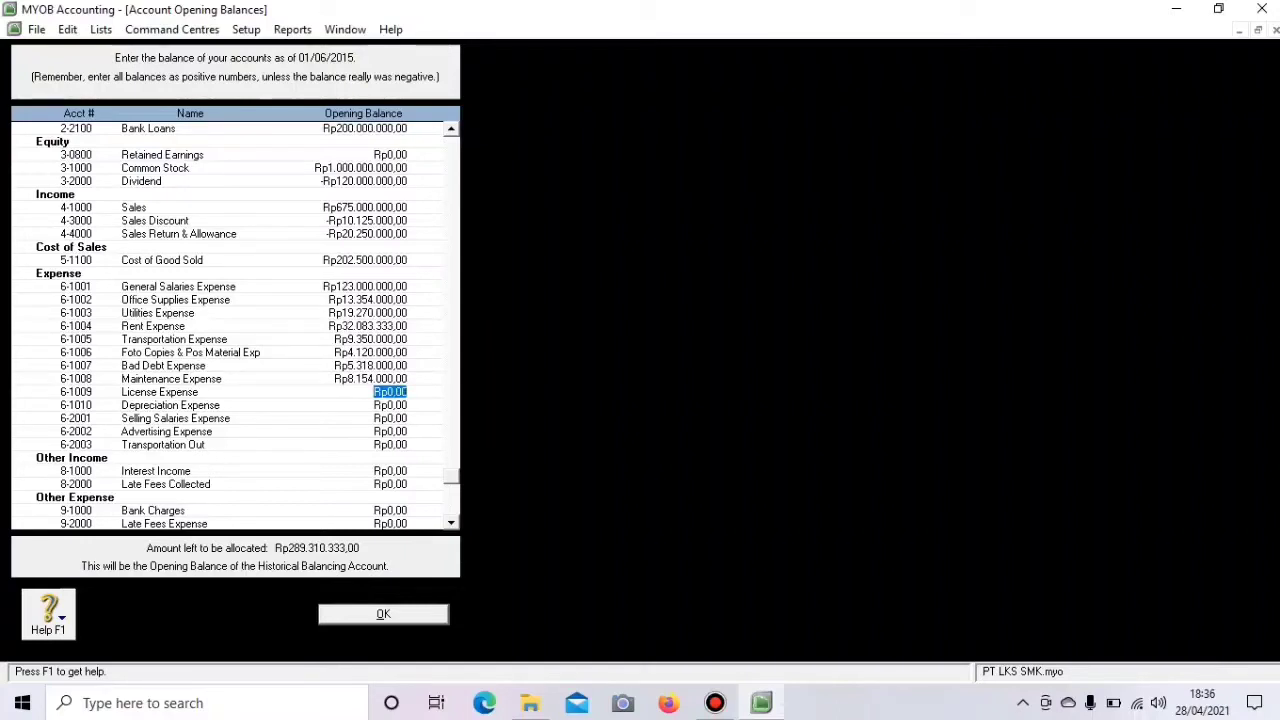
text(3.)
text(543.)
text(00)
text(0)
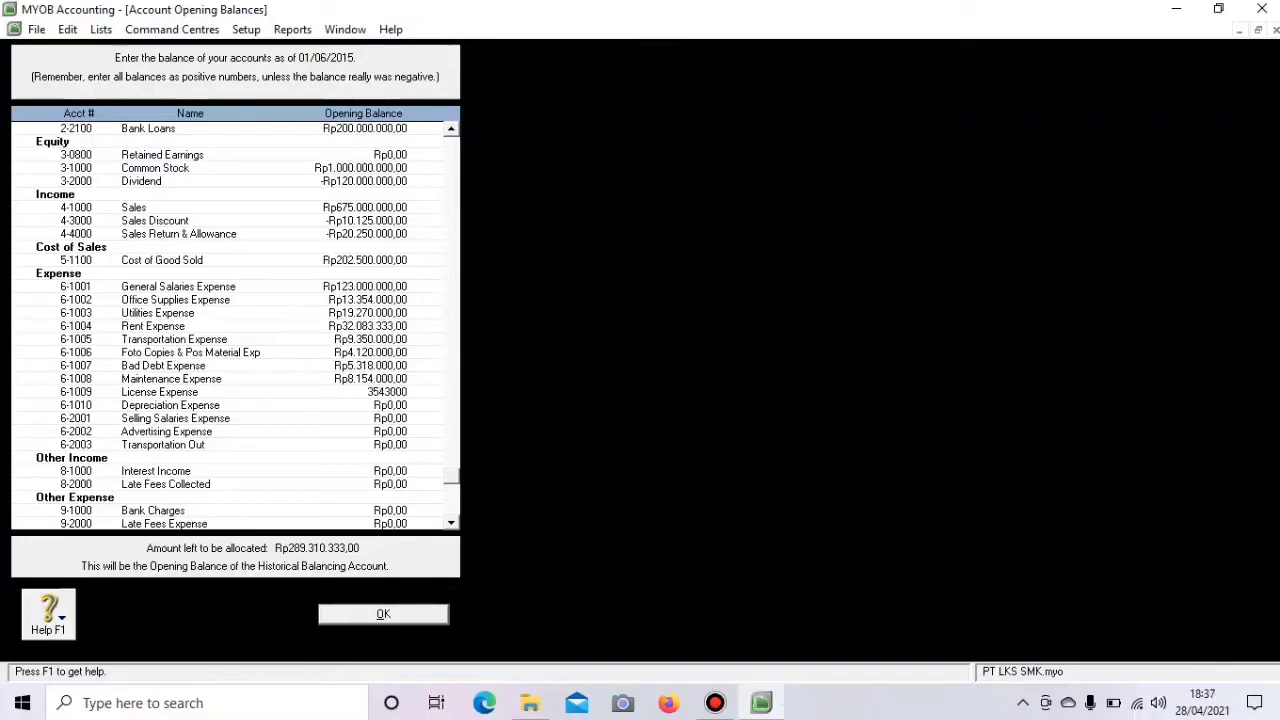
key(Tab)
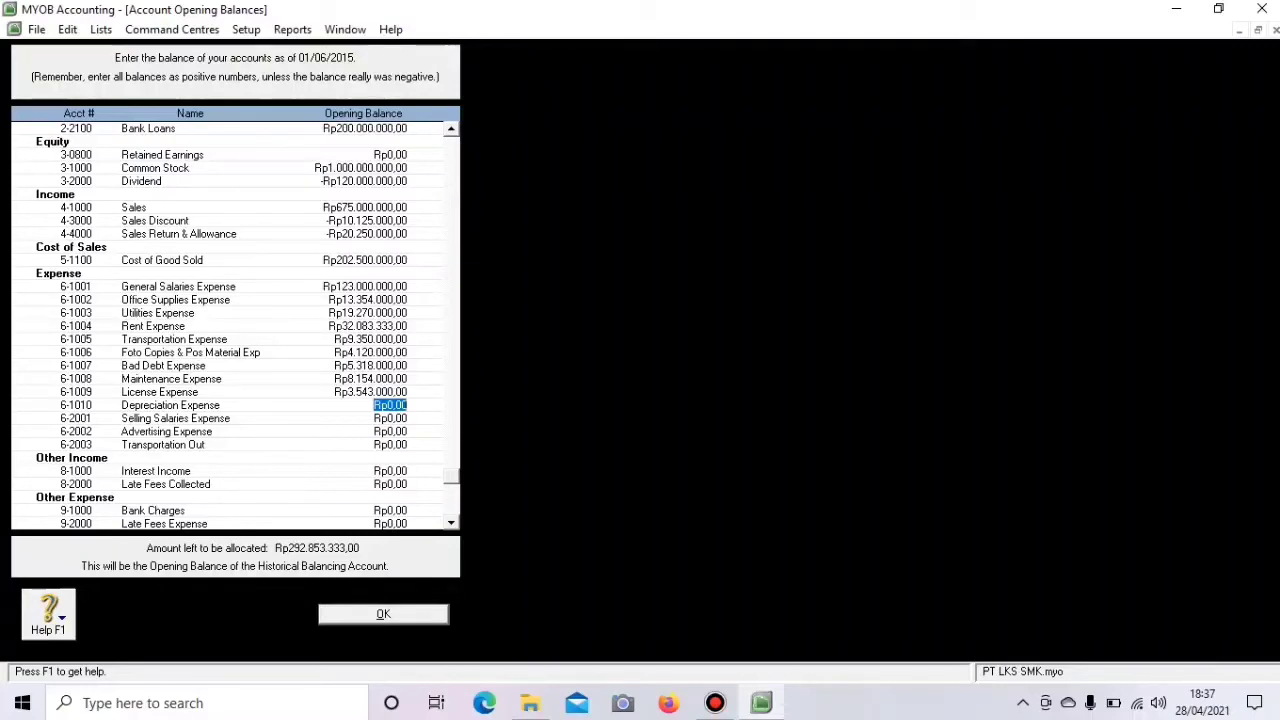
- Enter Depreciation 95,333,333, Selling Salaries 75,000,000, Advertising 2,475,000 and Transportation Out 14,234,000, fixing a typo
text(55)
text(33333)
text(3)
key(Tab)
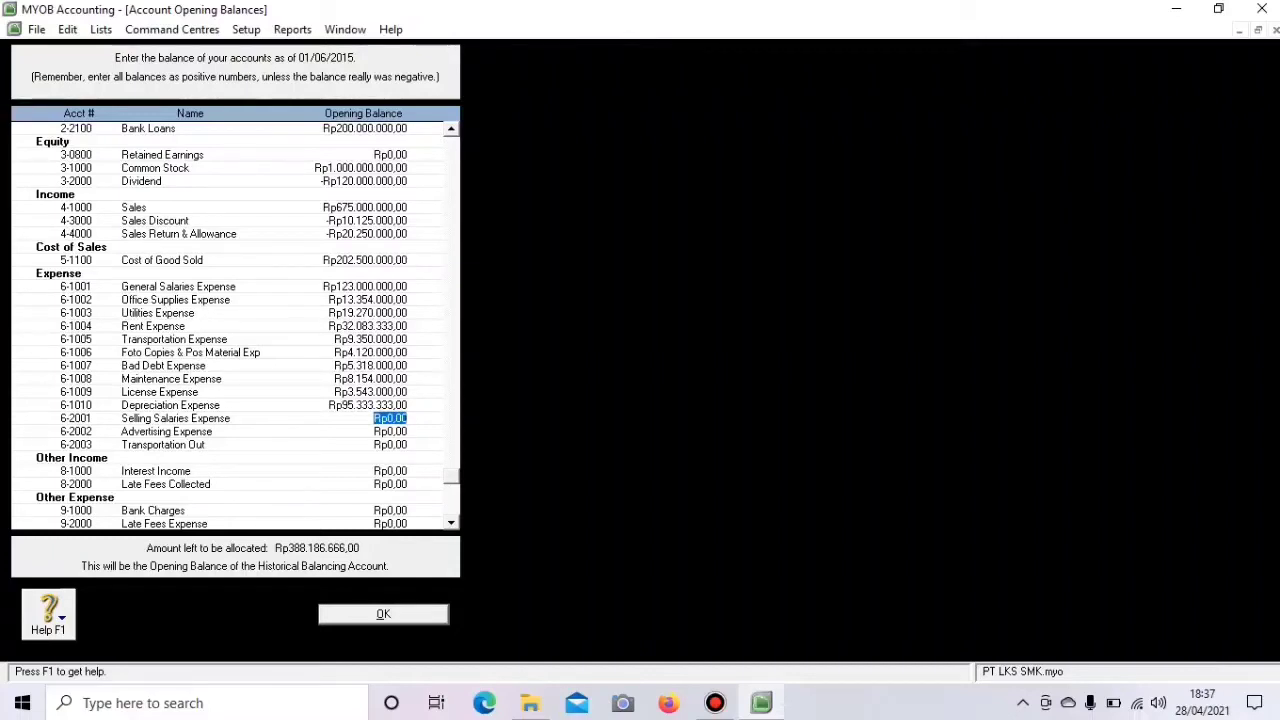
text(75000000)
key(Tab)
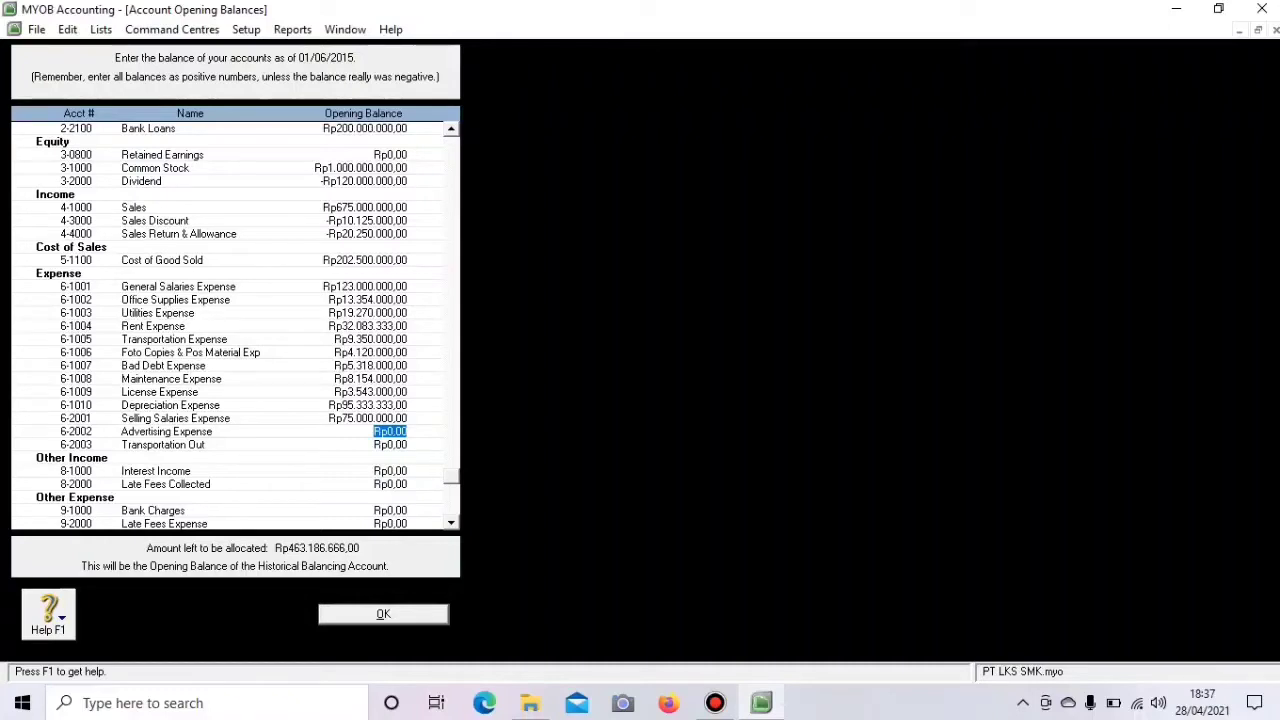
text(2.)
text(47)
text(5.00)
text(0)
key(Tab)
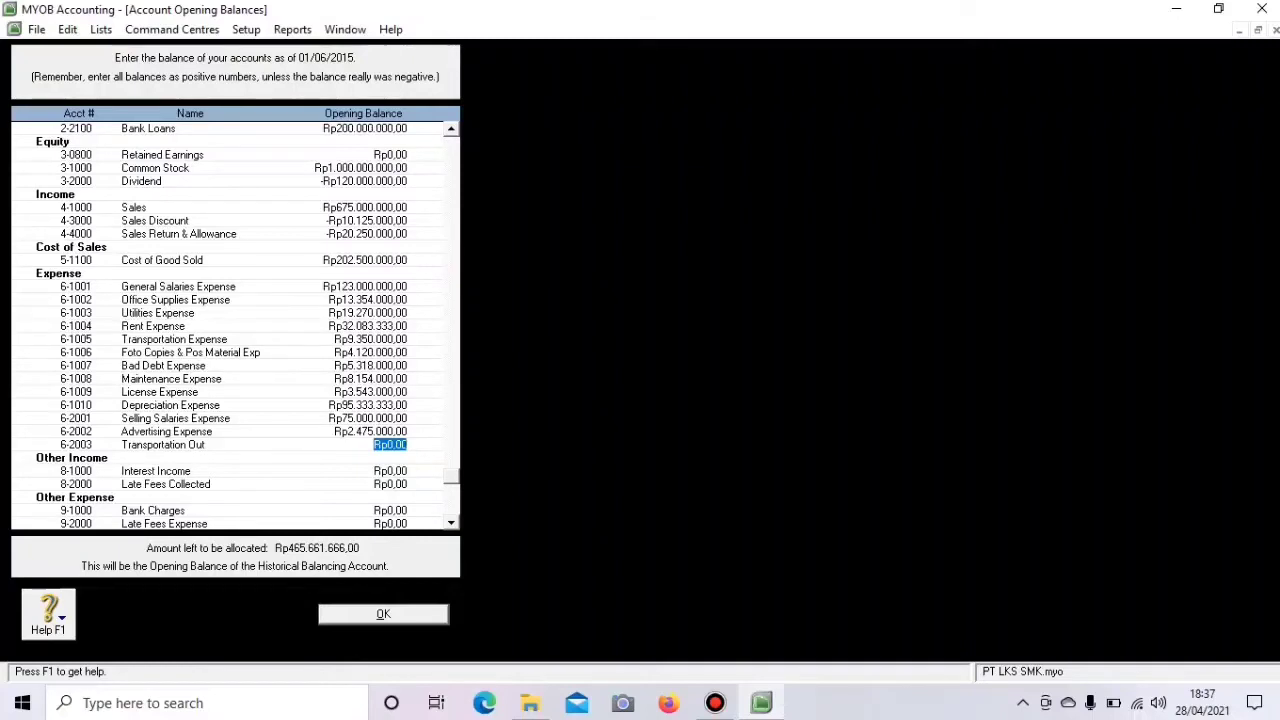
text(1)
text(2)
key(BackSpace)
key(BackSpace)
text(14)
text(234)
text(000)
key(Tab)
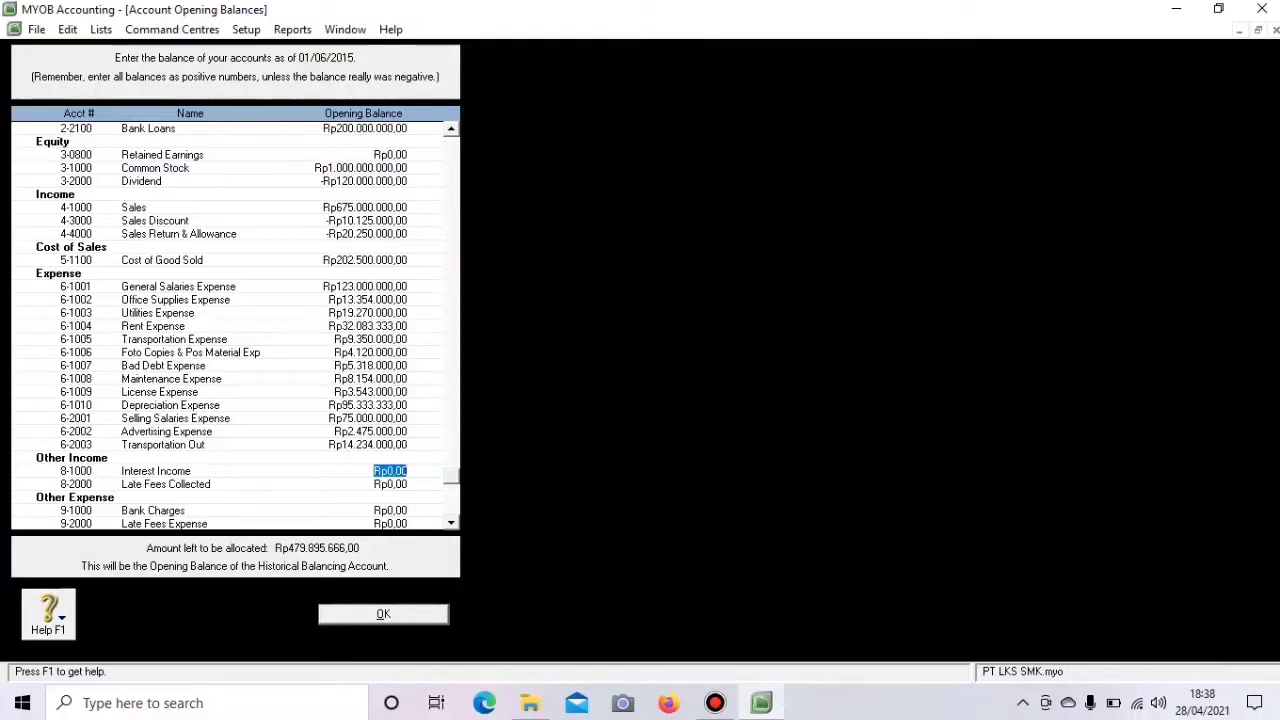
- Enter 7,191,900 for Interest Income and 4,260,000 for Late Fees Collected
text(7191900)
key(Tab)
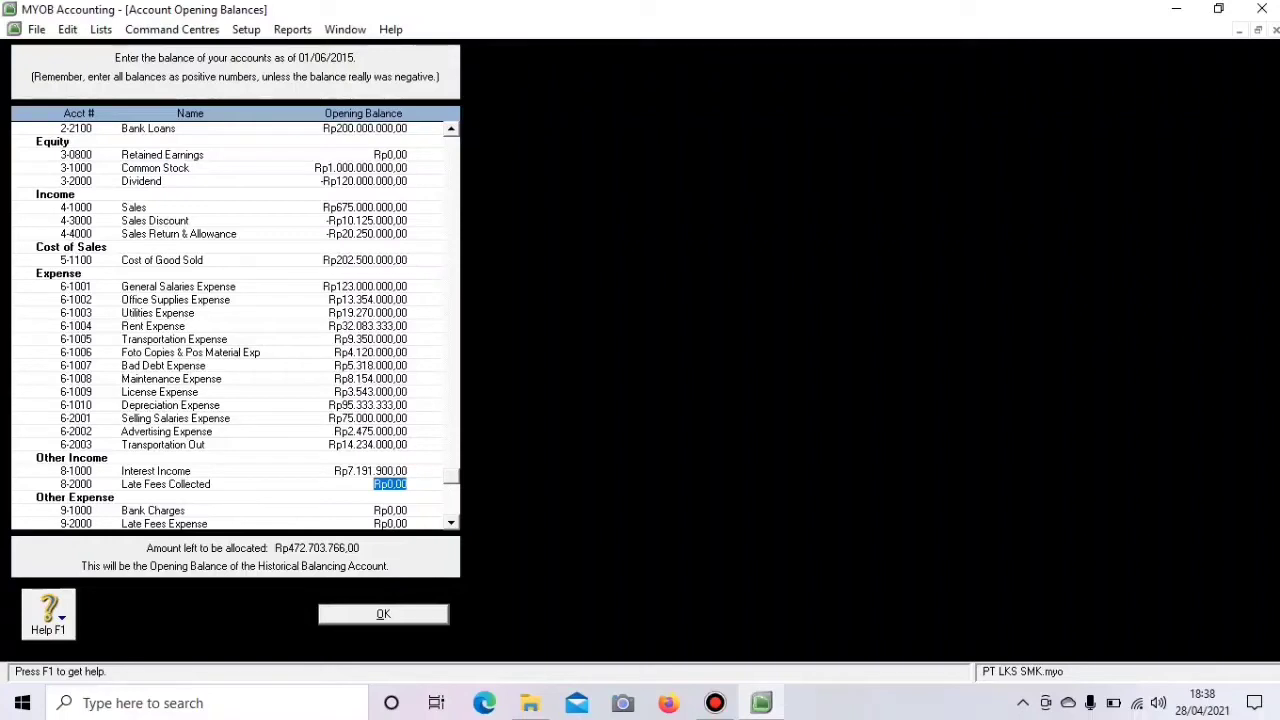
text(4260000)
key(Tab)
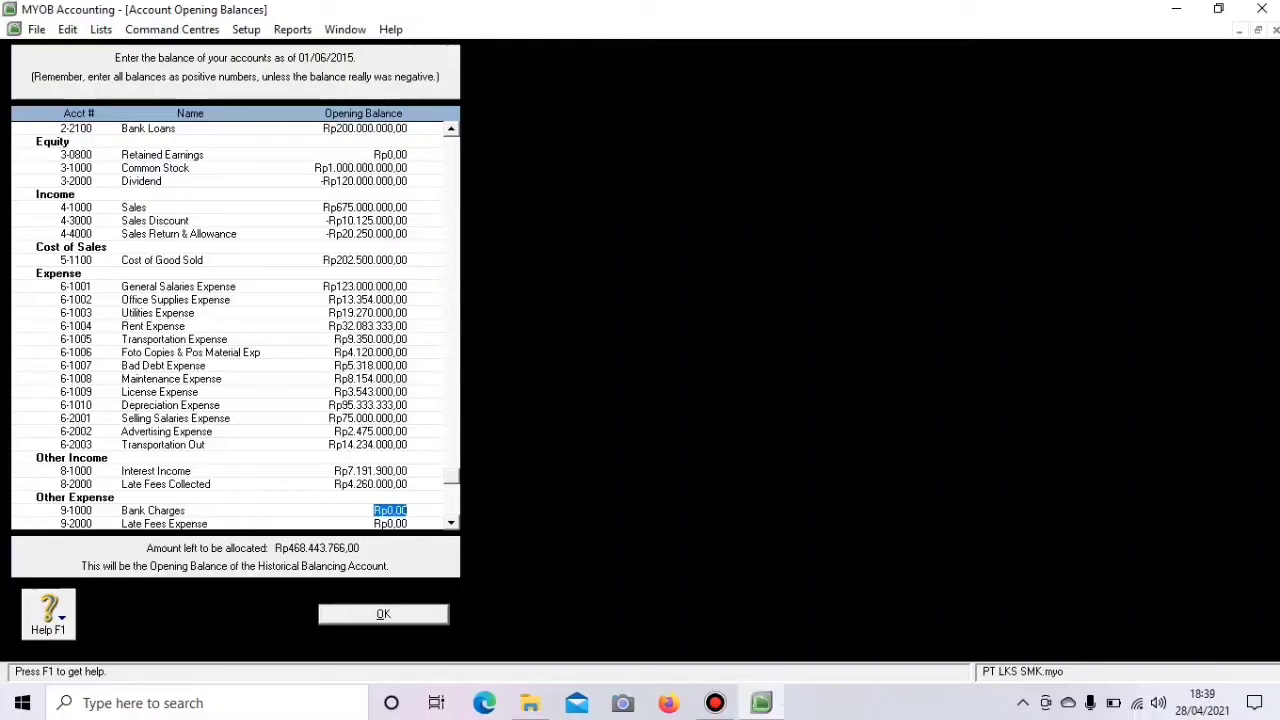
- Enter Bank Charges 1,210,000, Late Fees Expense 625,000 and Tax Expense 2,745,000, skipping Other Expense
key(Tab)
key(Tab)
key(Tab)
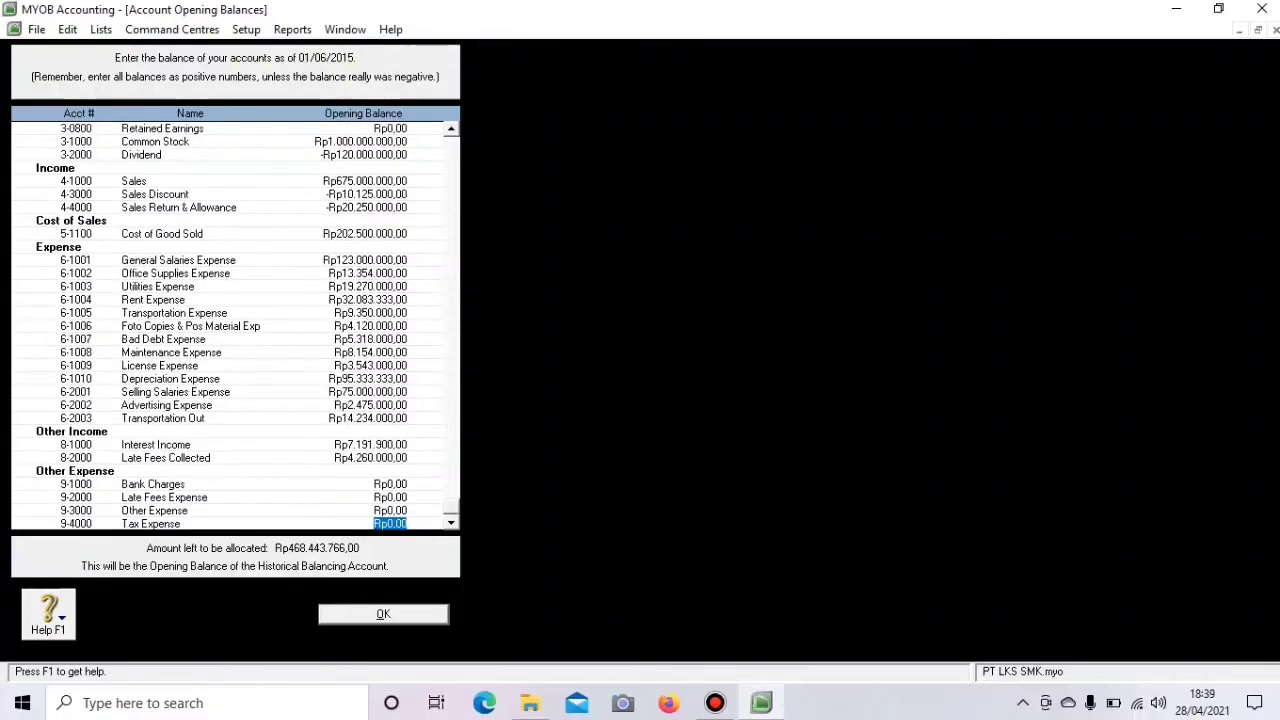
key(Tab)
click(390, 484)
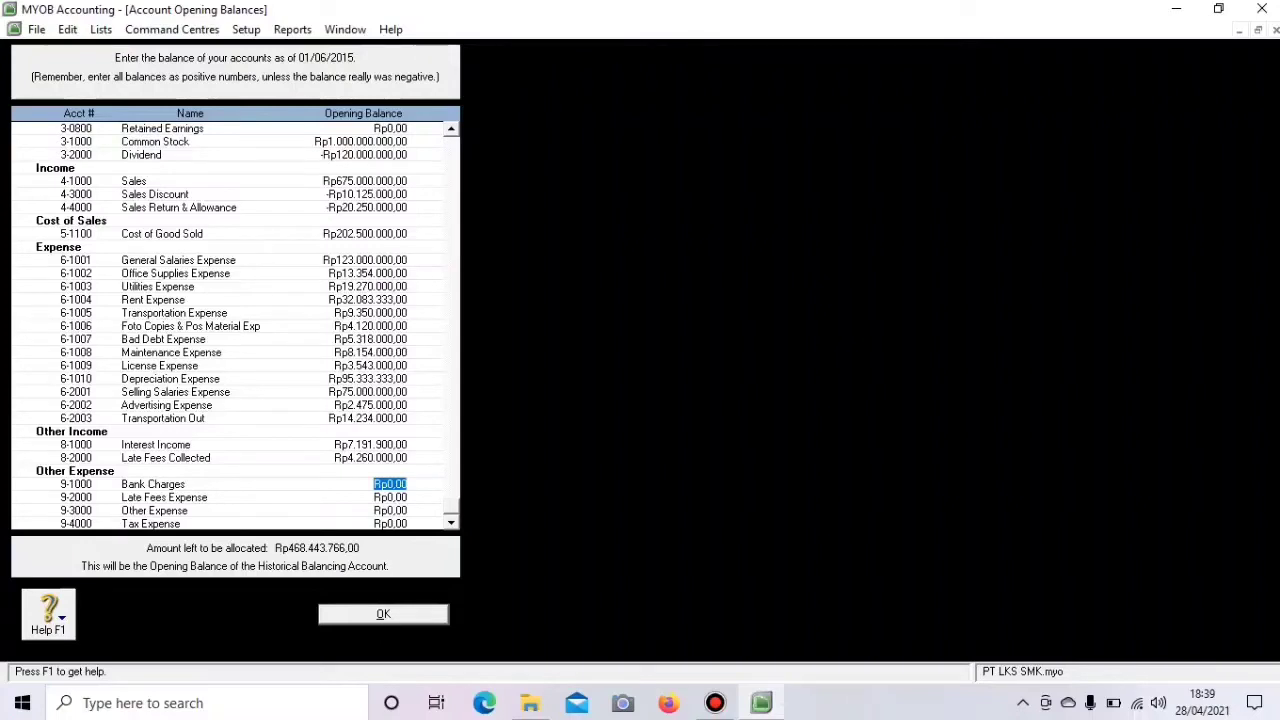
text(1.21)
text(0.000)
key(Tab)
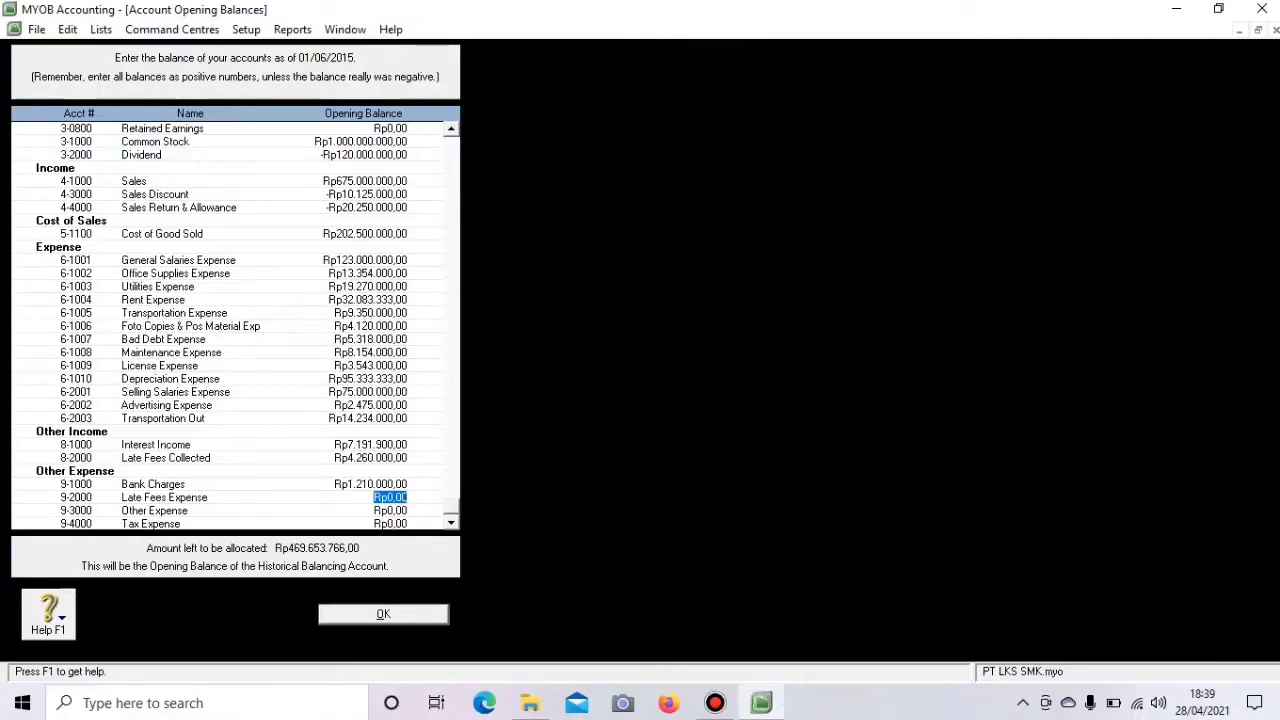
text(62)
text(5.)
text(000)
key(Tab)
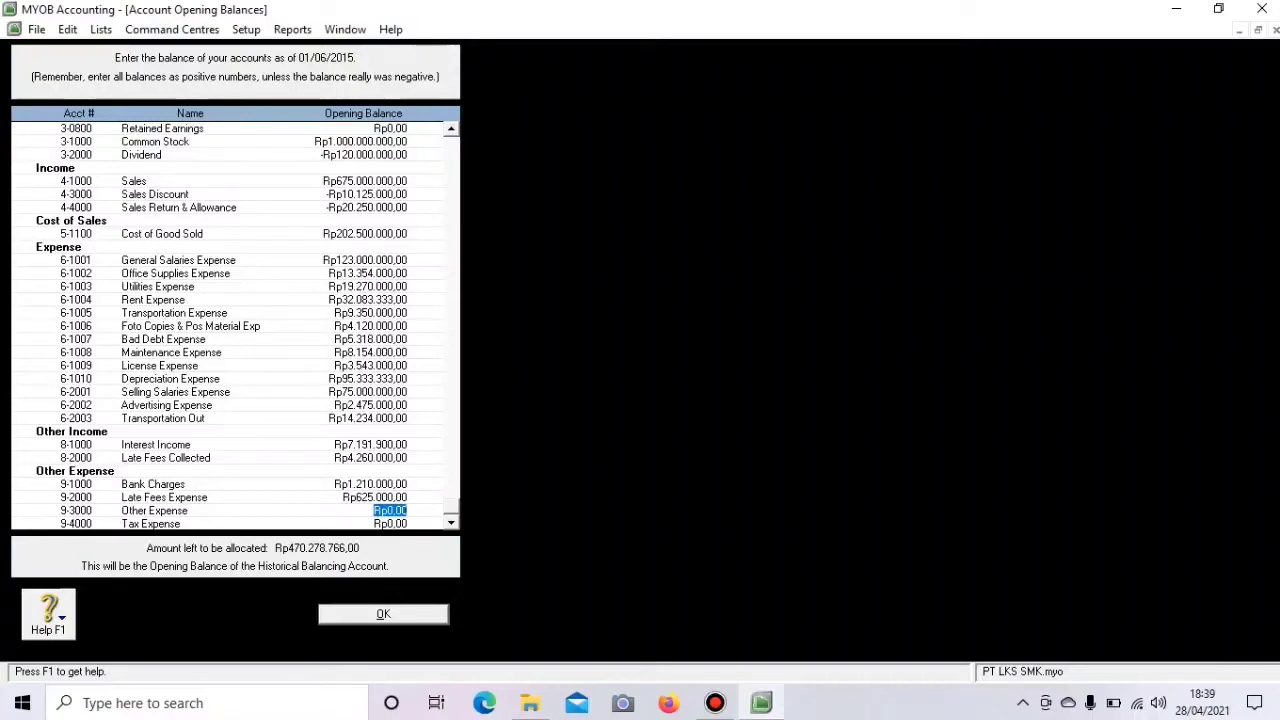
key(Tab)
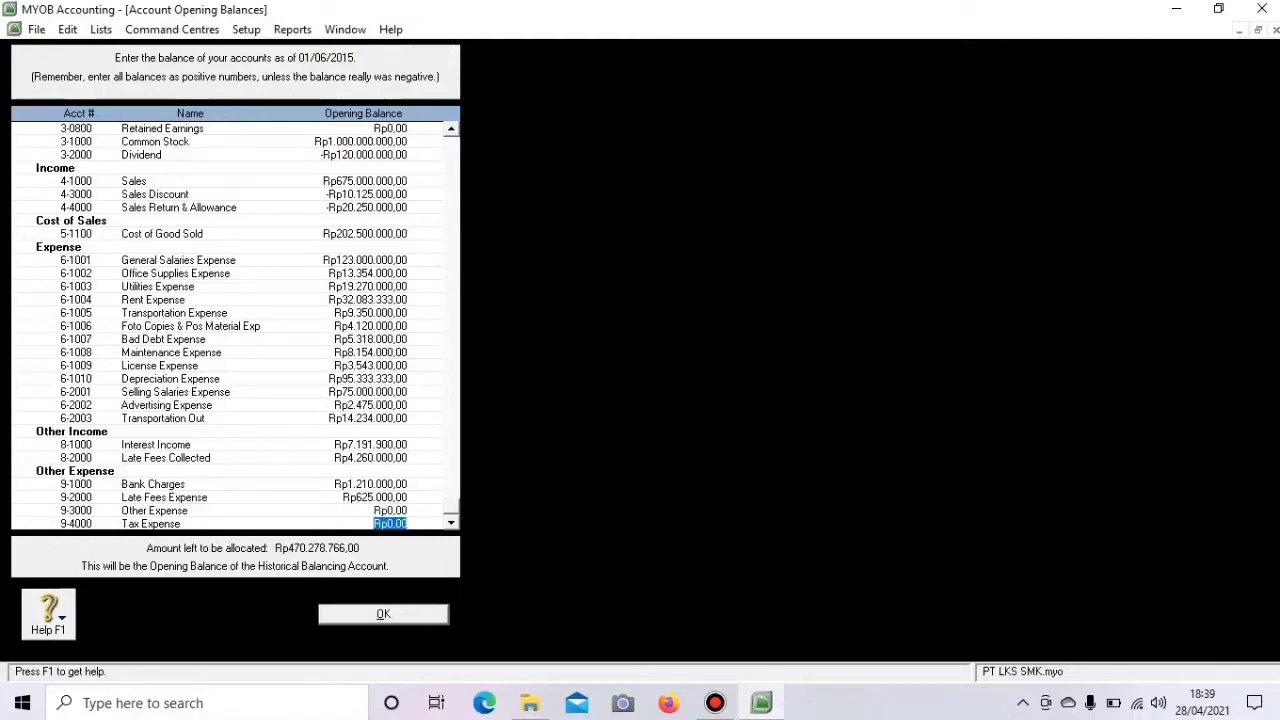
text(2745000)
key(Tab)
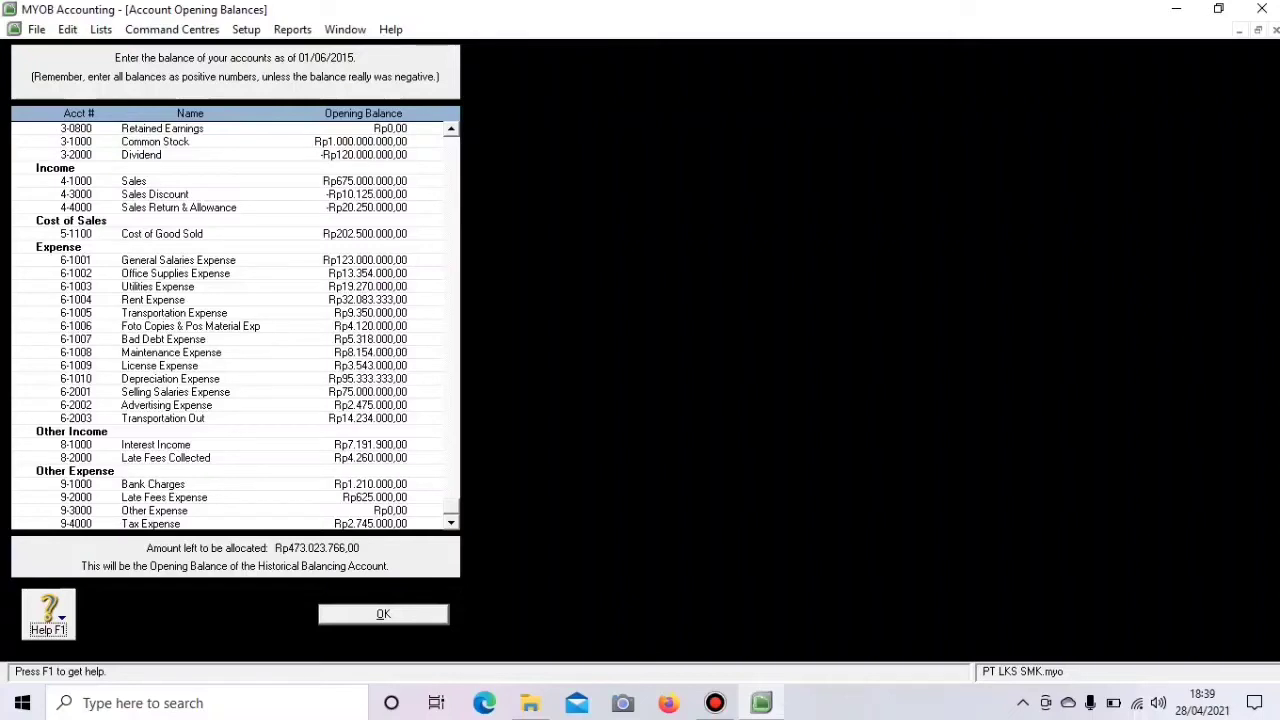
click(451, 523)
click(451, 523)
click(451, 129)
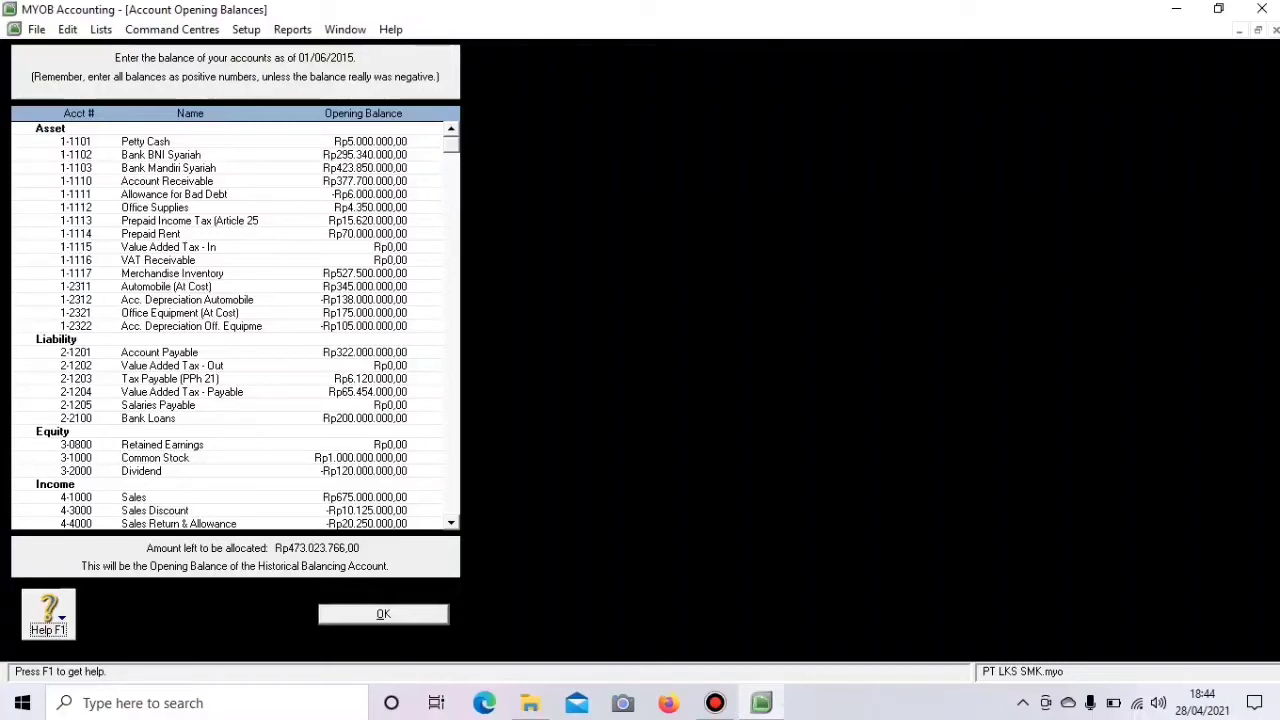
scroll(235, 325, down, 1)
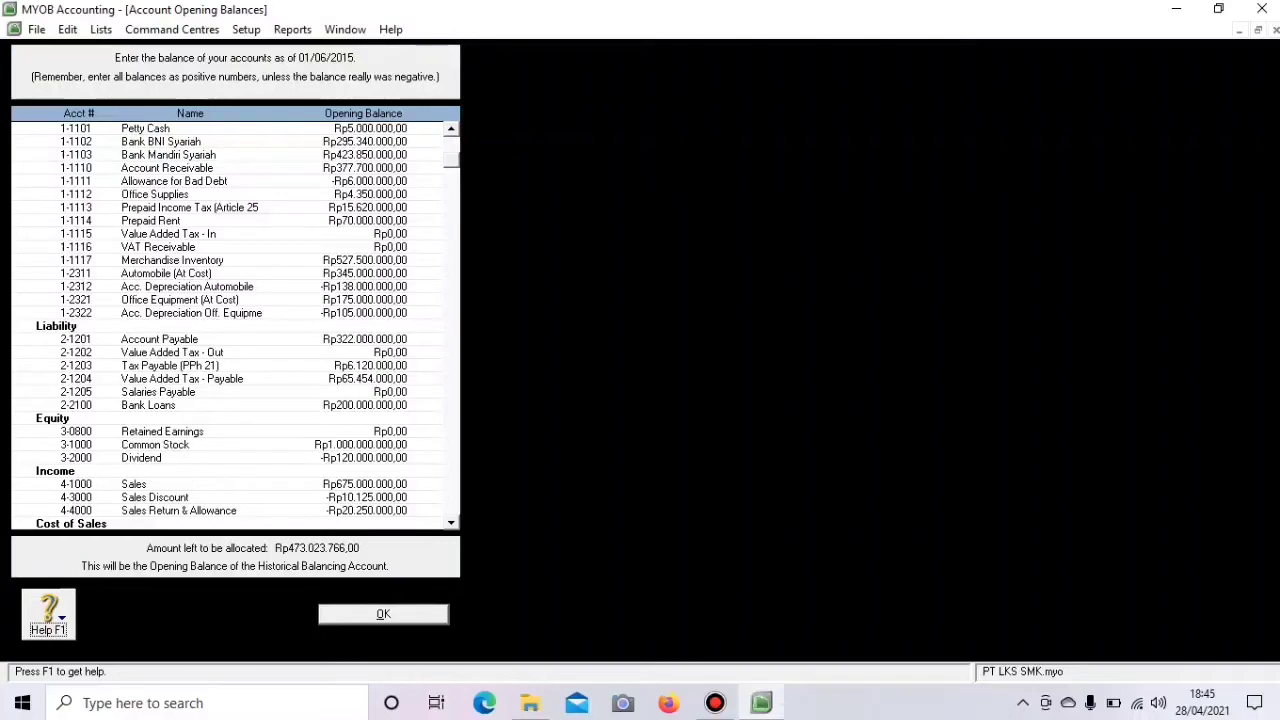
scroll(235, 325, down, 2)
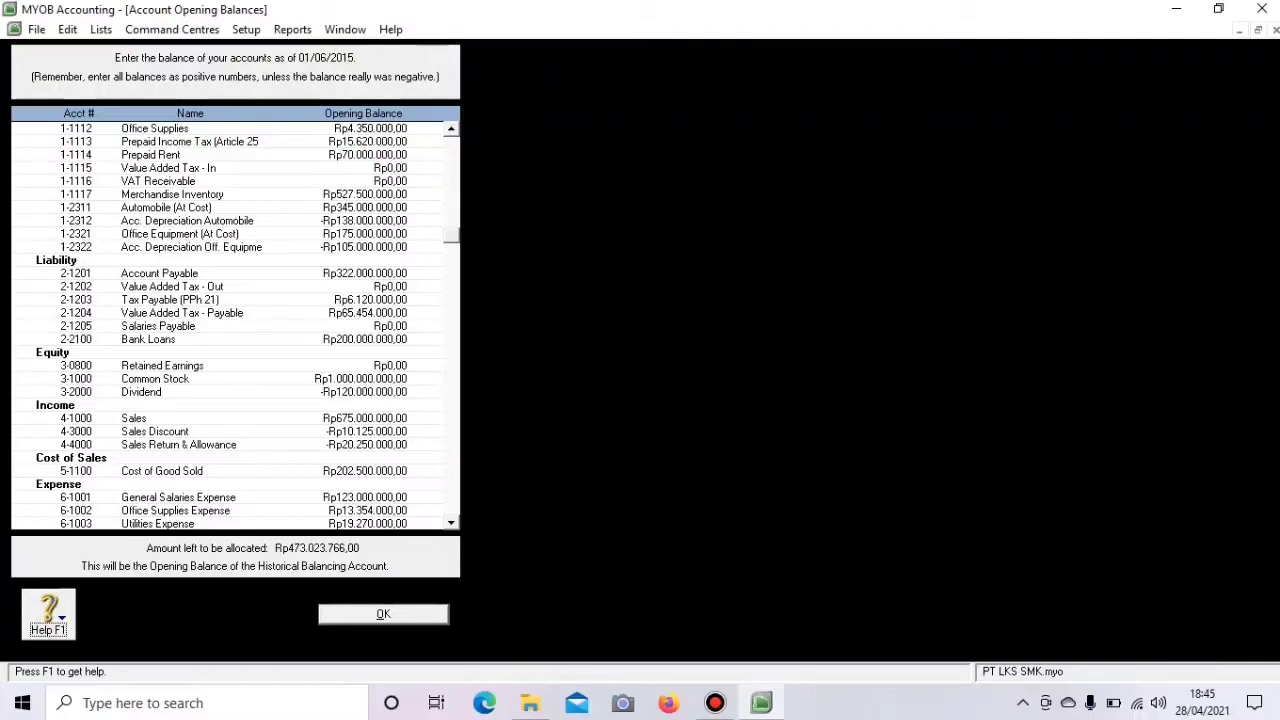
- Give Retained Earnings 473,023,766 so unallocated reaches zero, then save the opening balances with OK
click(390, 366)
text(473023766)
key(Tab)
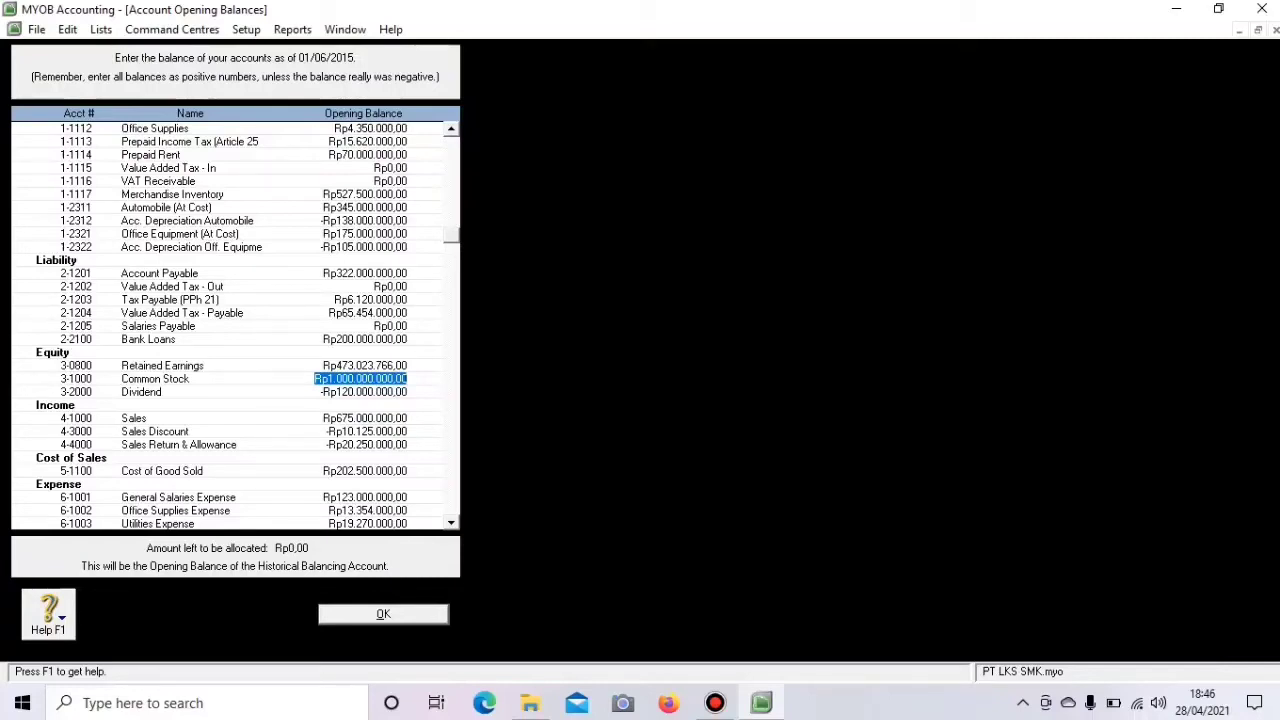
click(383, 614)
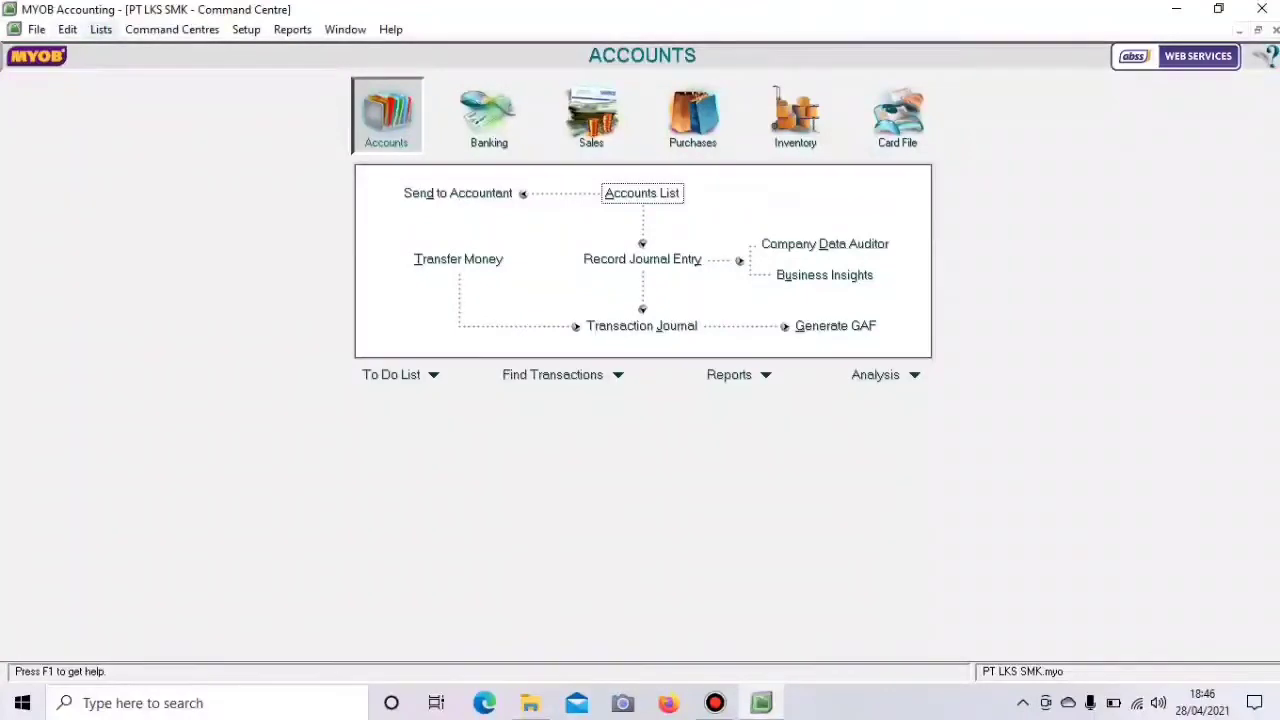
- Open the Tax Code List and delete the AJP and AJS tax codes
click(101, 29)
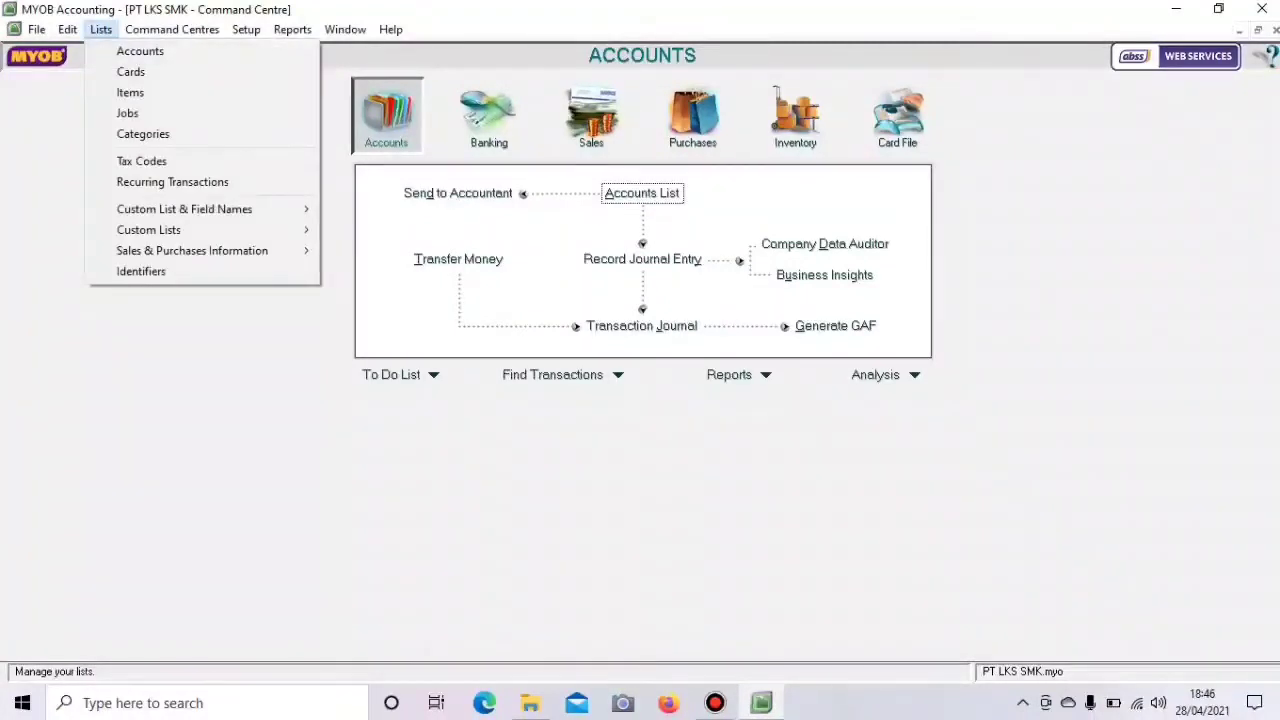
key(Down)
key(Down)
key(Down)
key(Down)
key(Down)
key(Down)
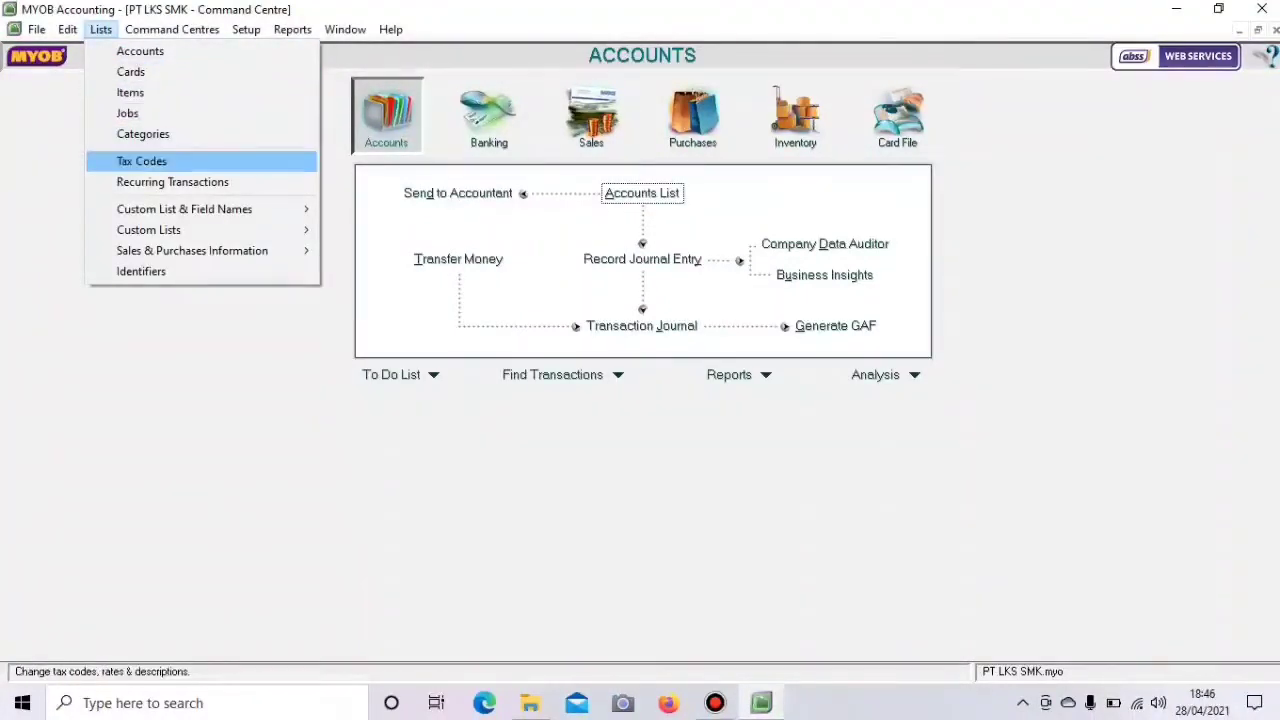
key(Return)
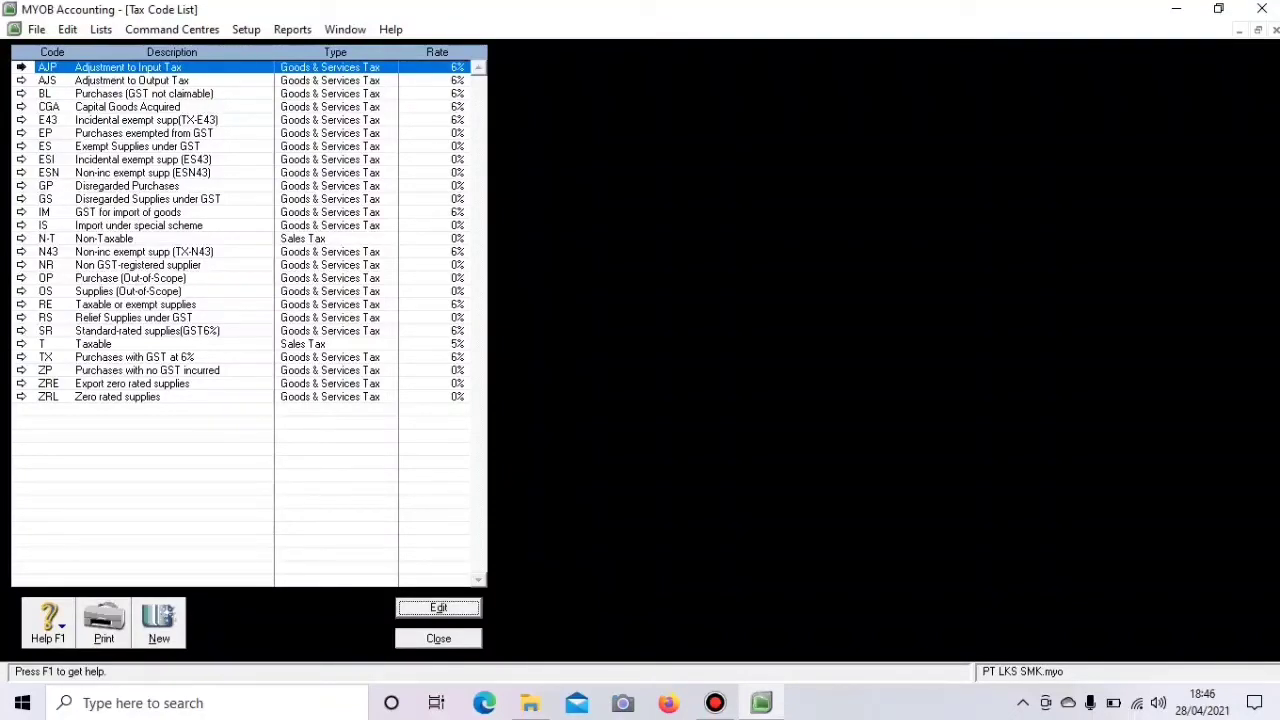
click(21, 67)
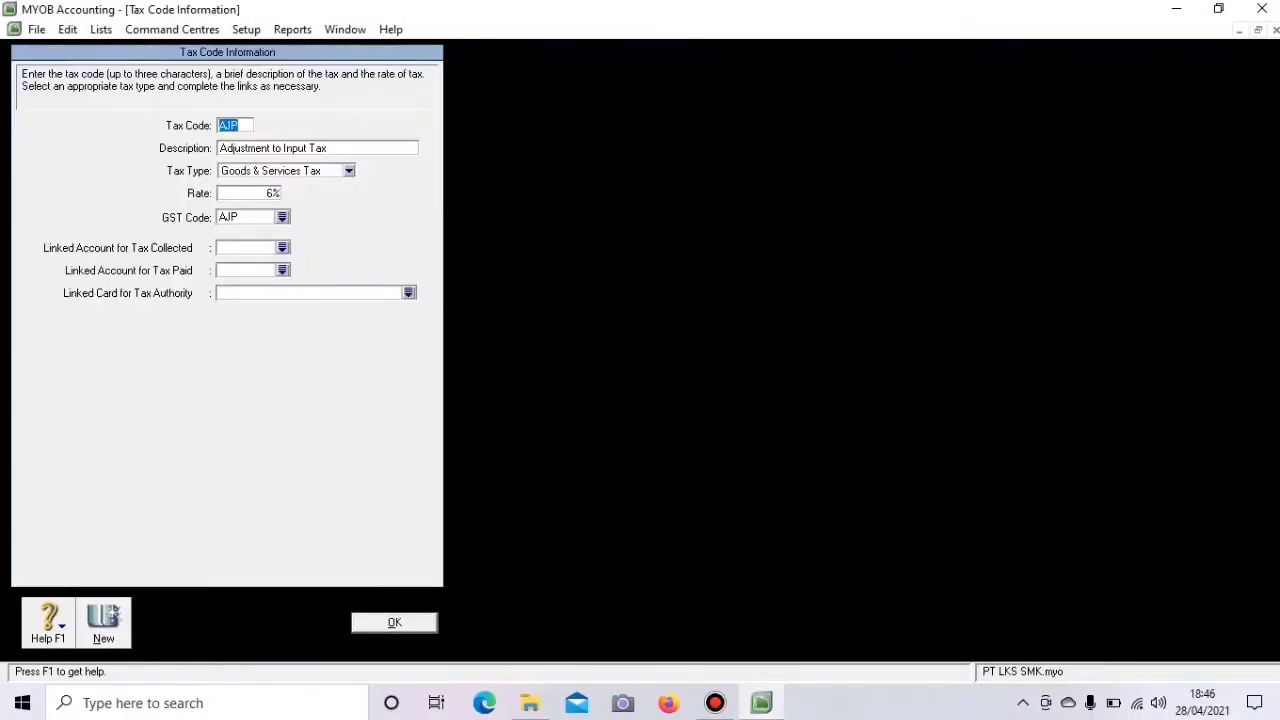
right_click(56, 116)
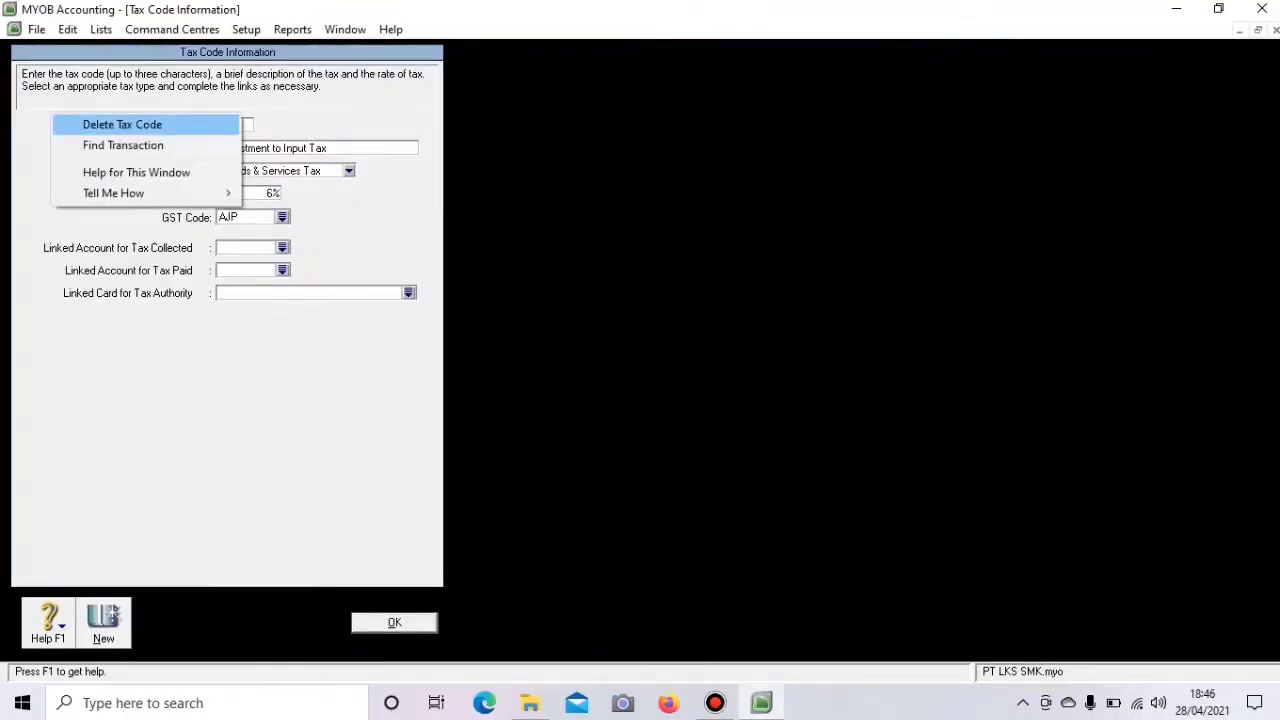
click(122, 124)
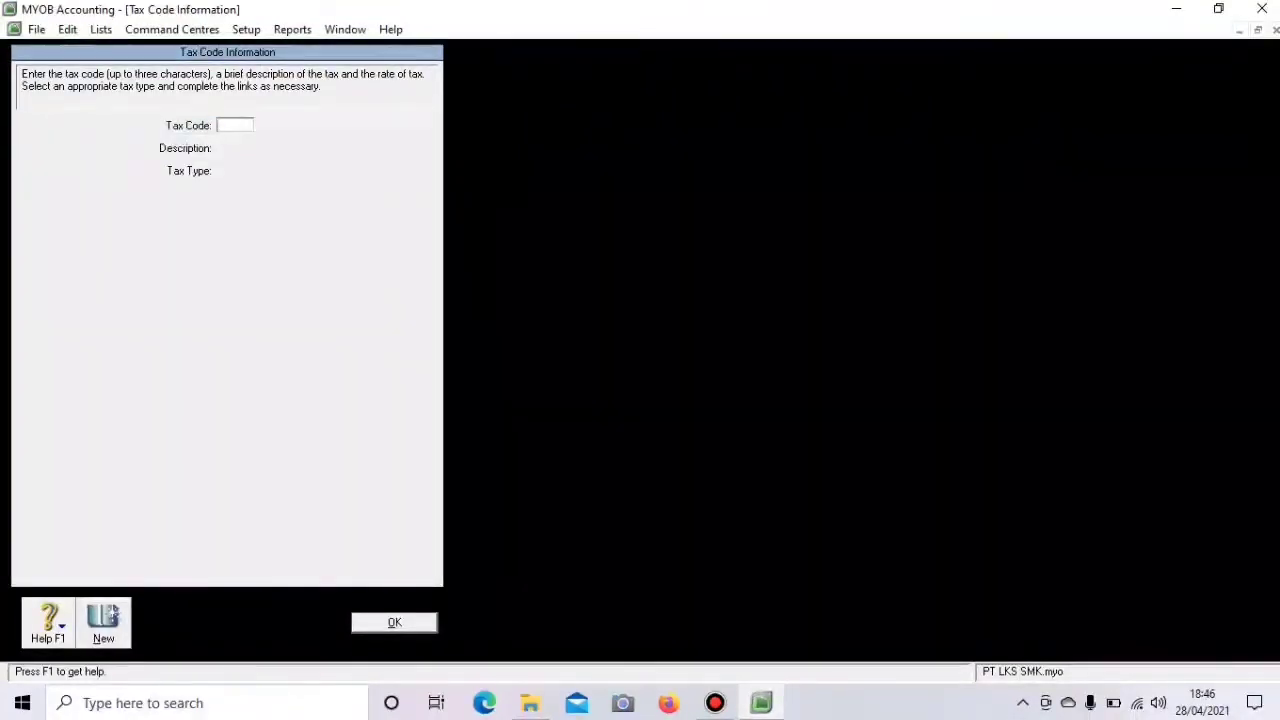
click(394, 622)
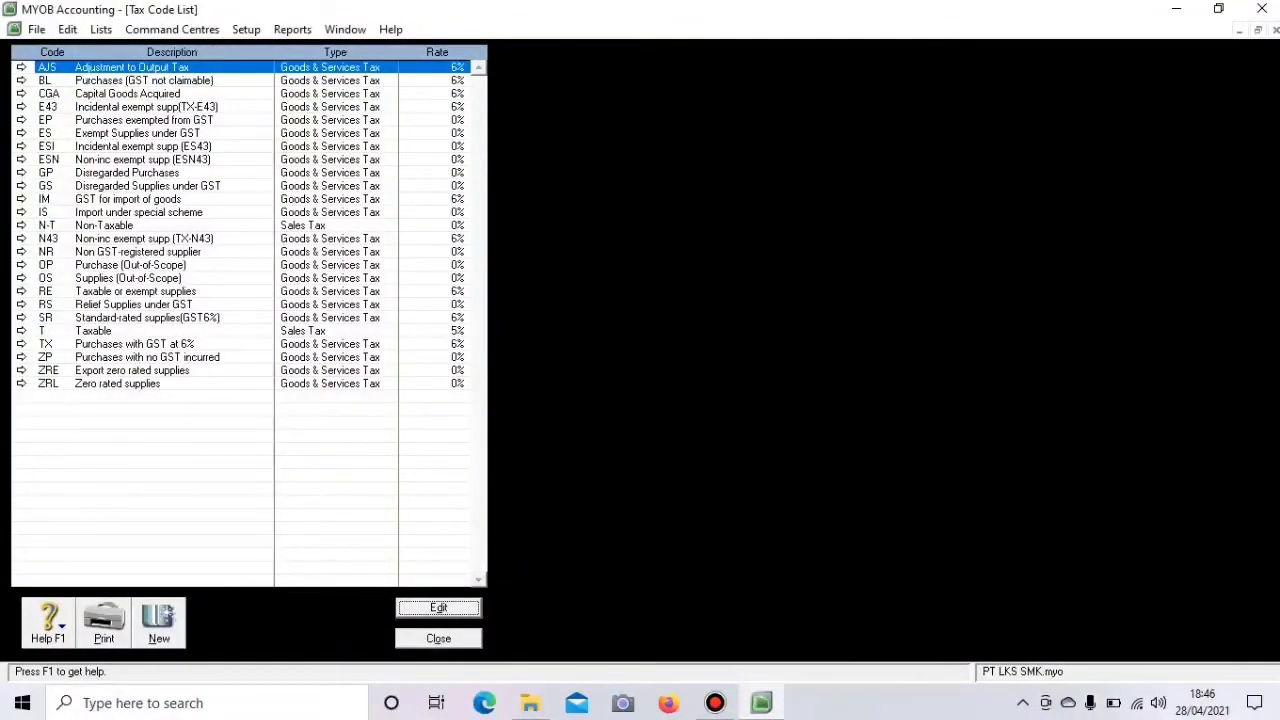
key(Return)
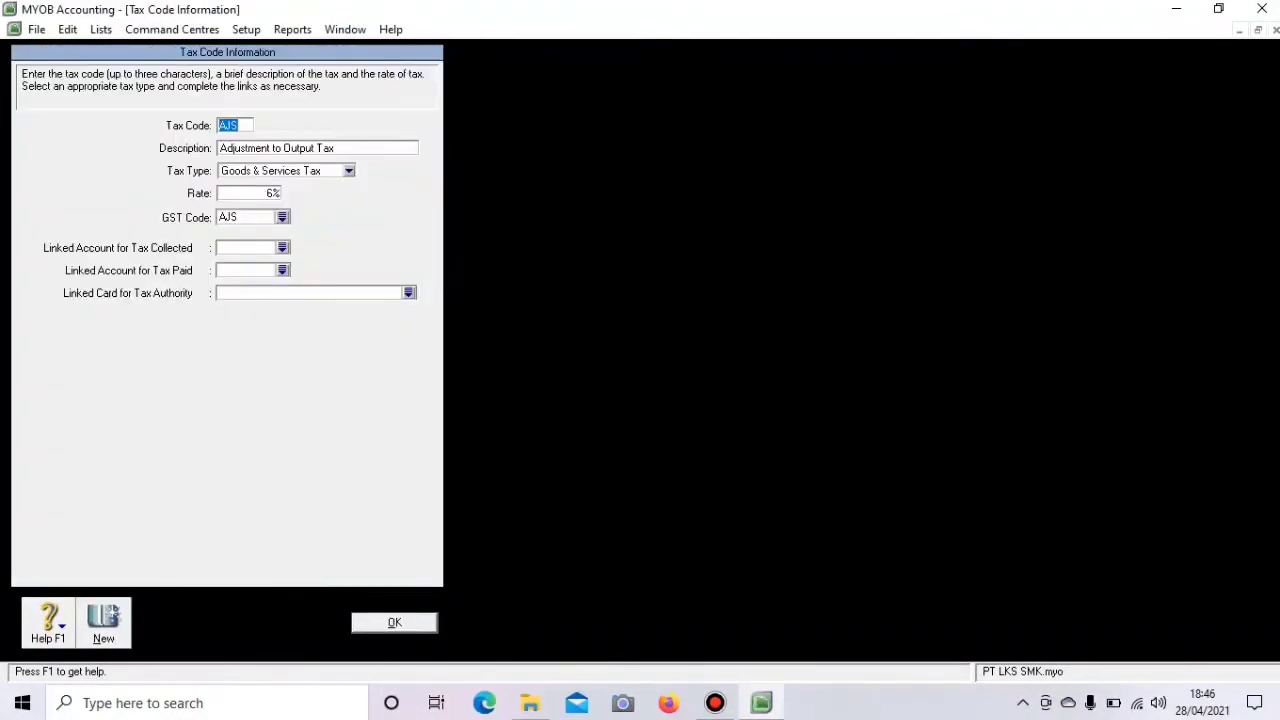
right_click(78, 154)
click(150, 165)
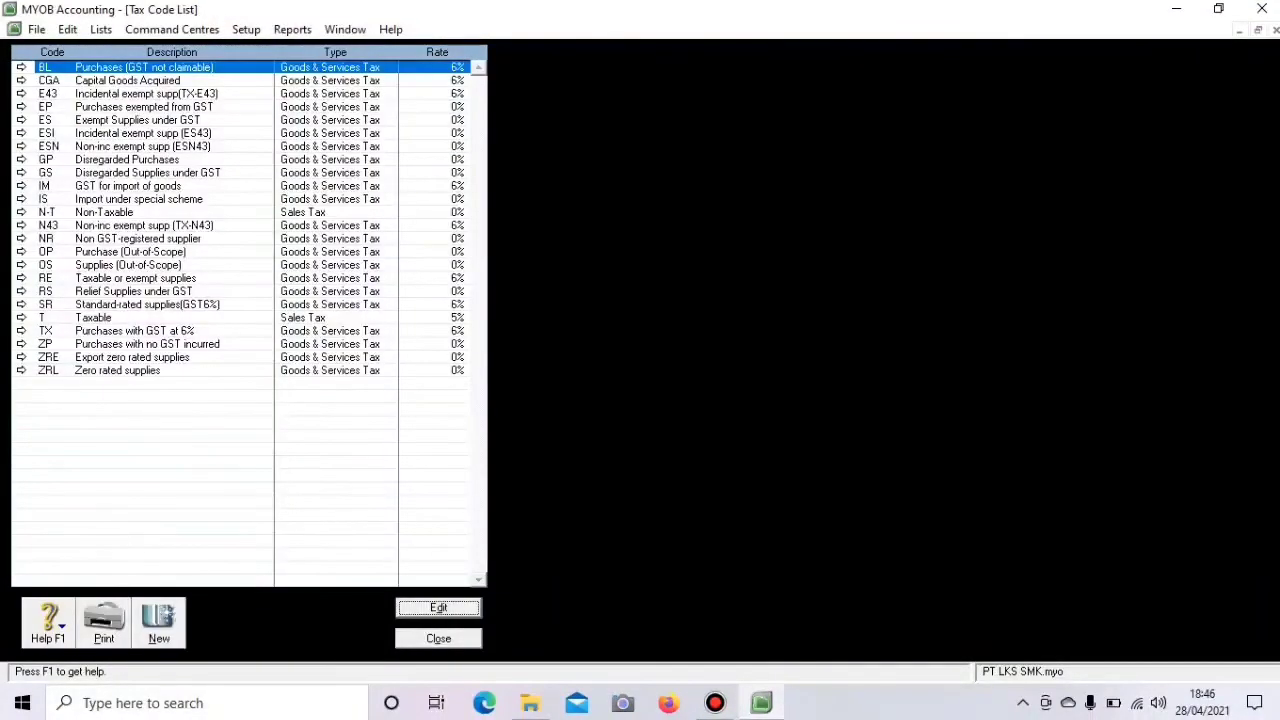
- Delete the BL, CGA and E43 tax codes
key(Return)
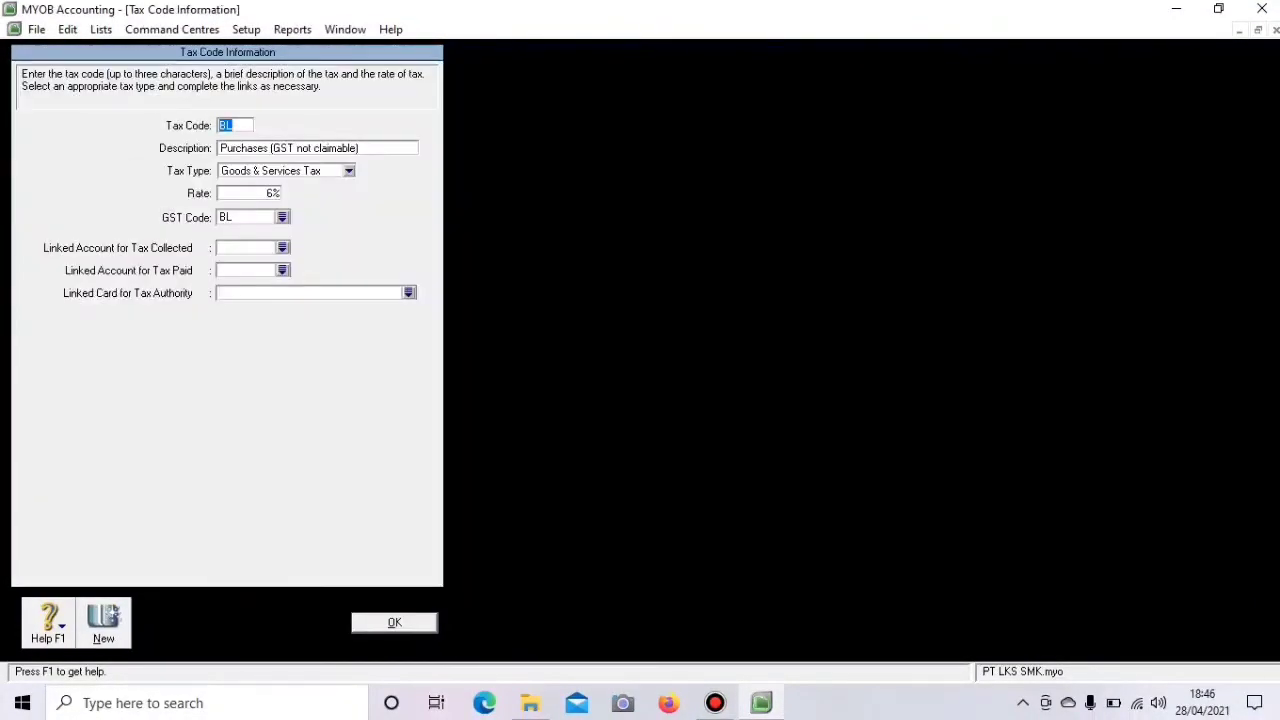
right_click(56, 148)
click(122, 160)
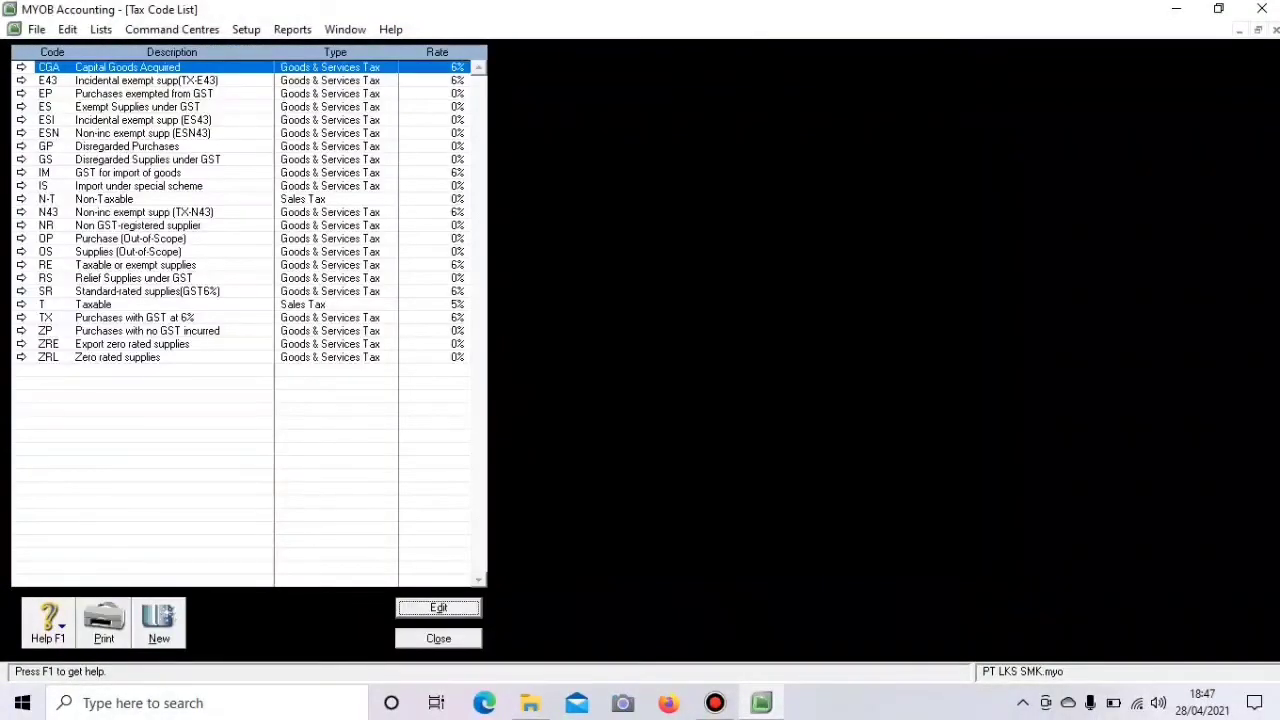
key(Return)
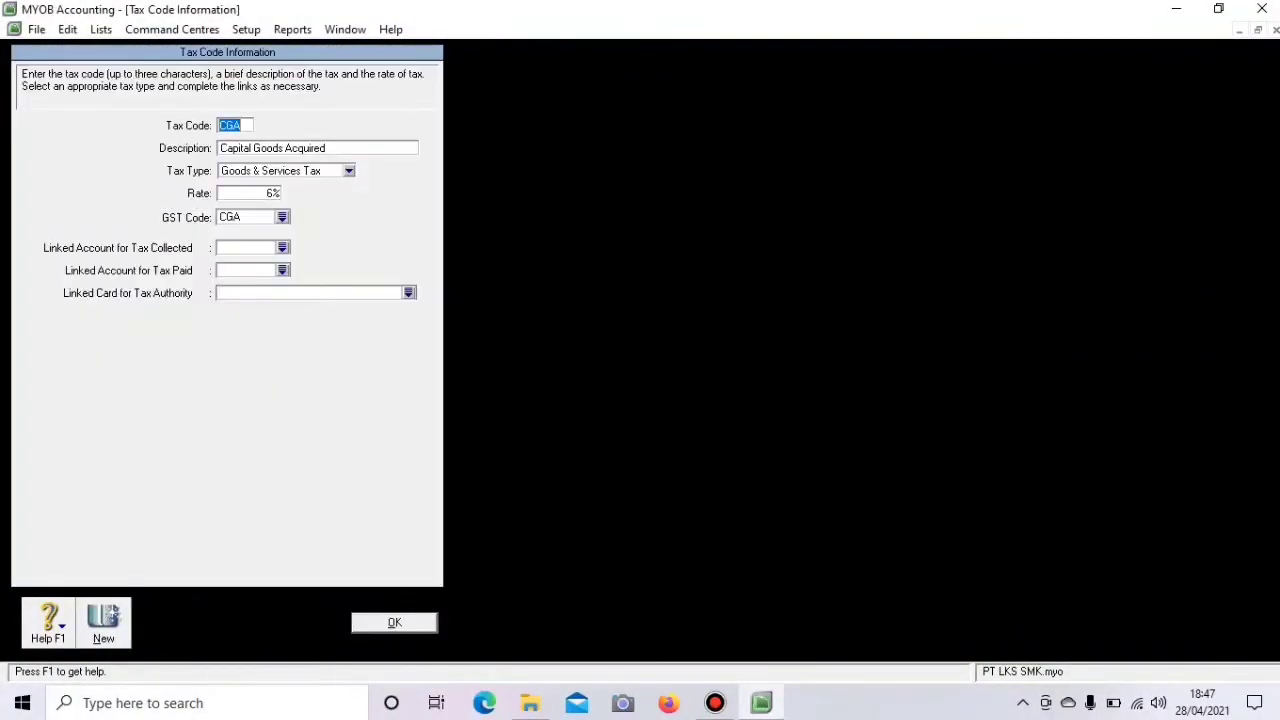
right_click(56, 142)
click(120, 147)
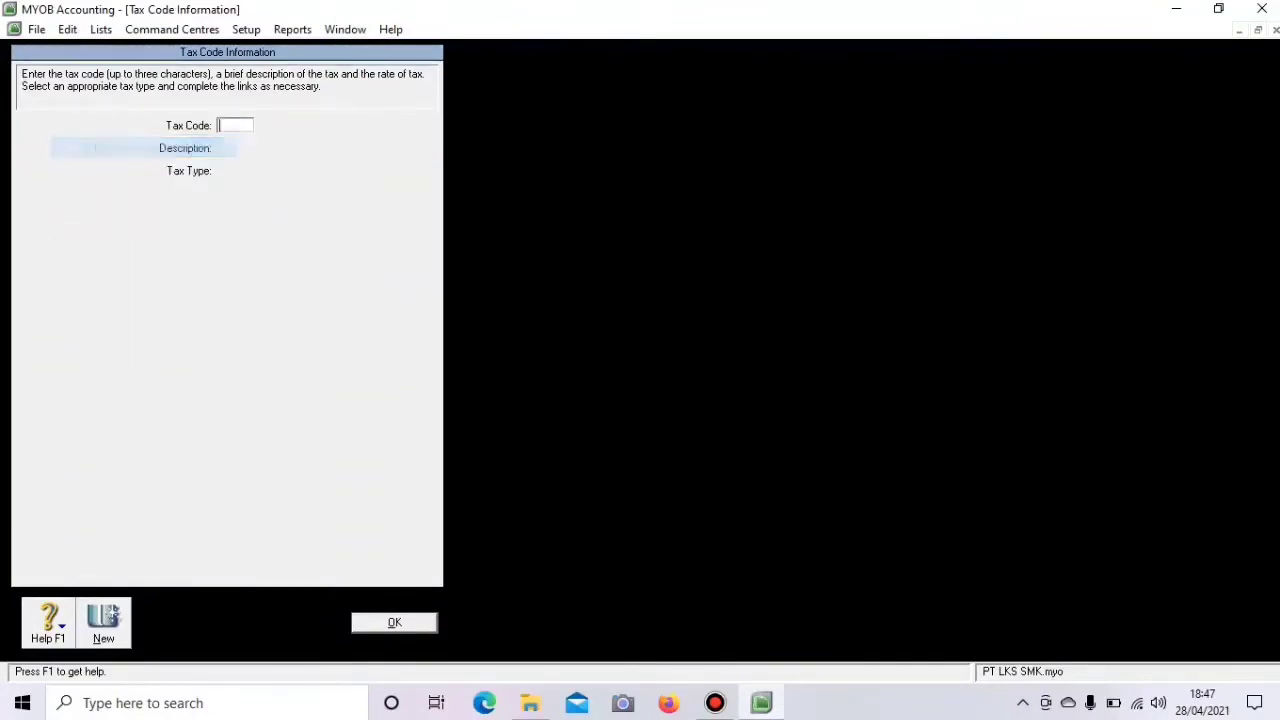
click(394, 622)
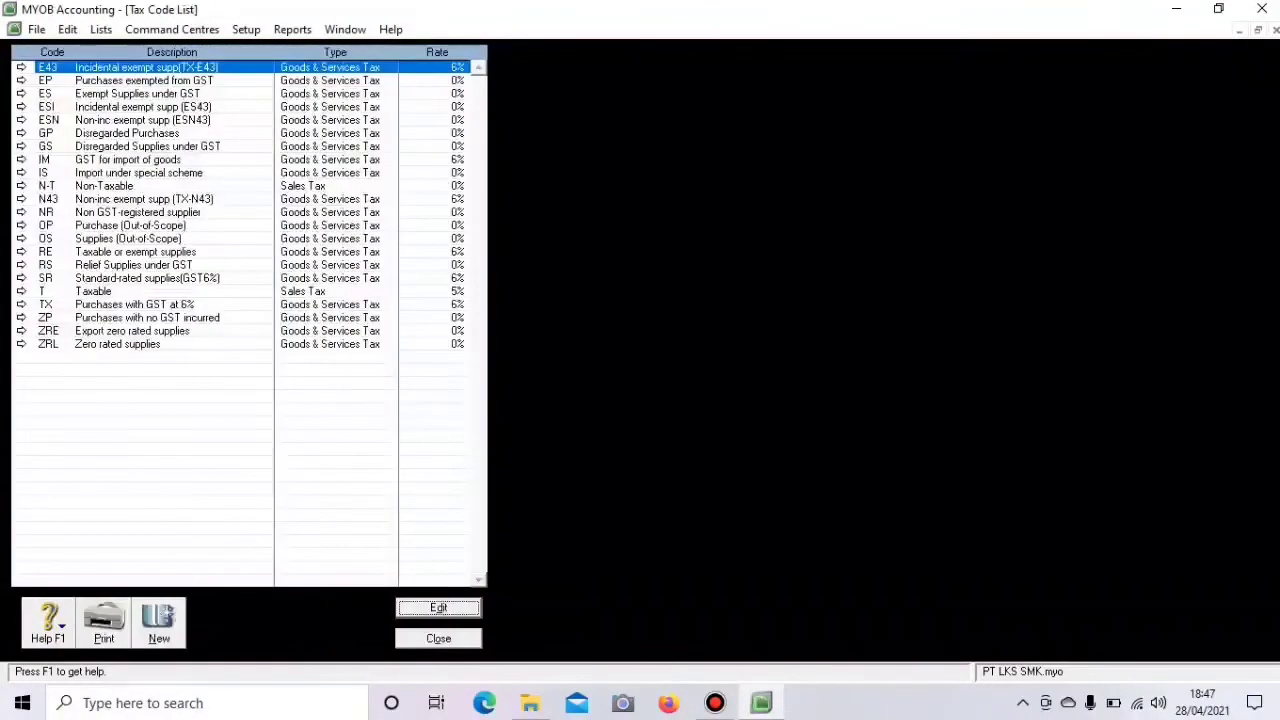
click(21, 67)
right_click(67, 142)
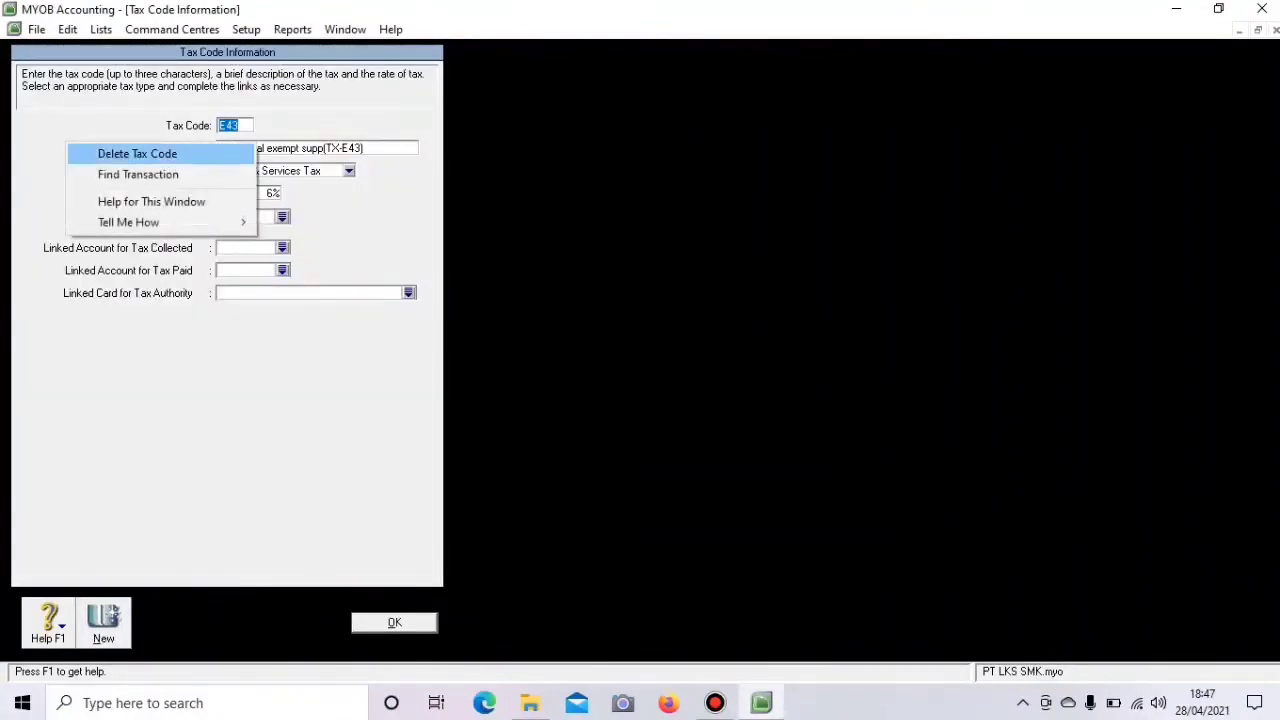
click(120, 153)
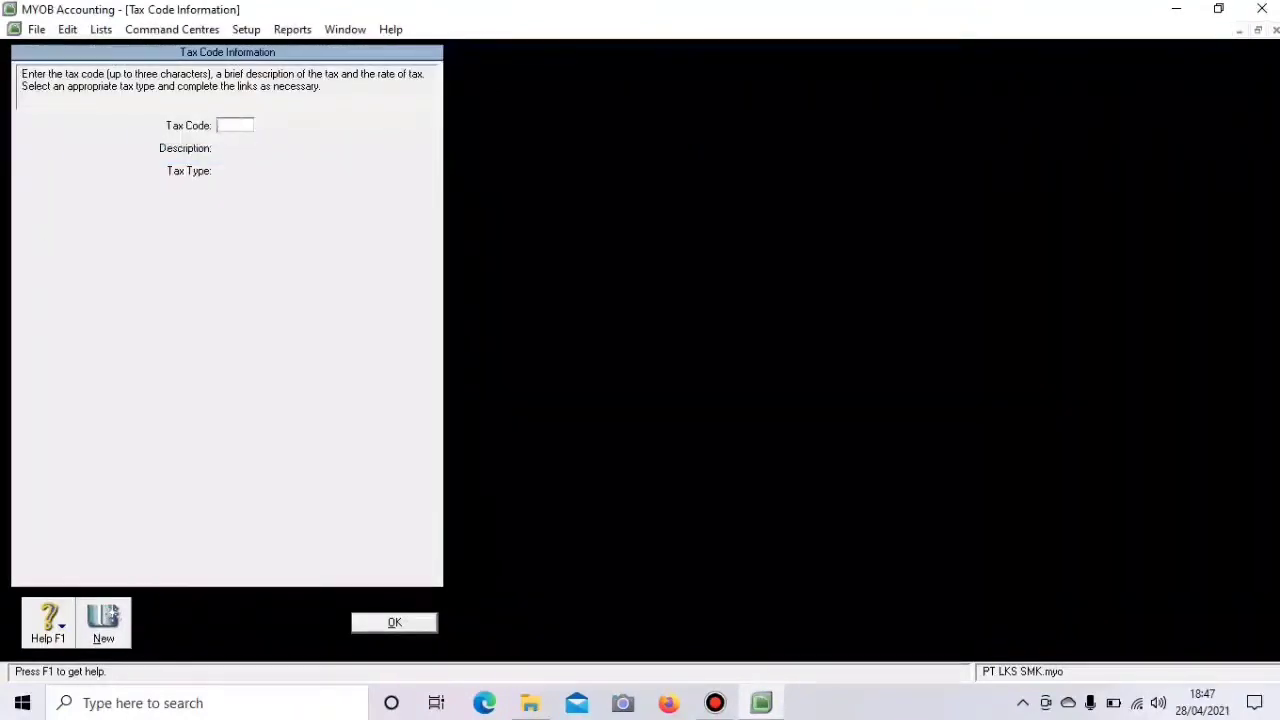
key(Return)
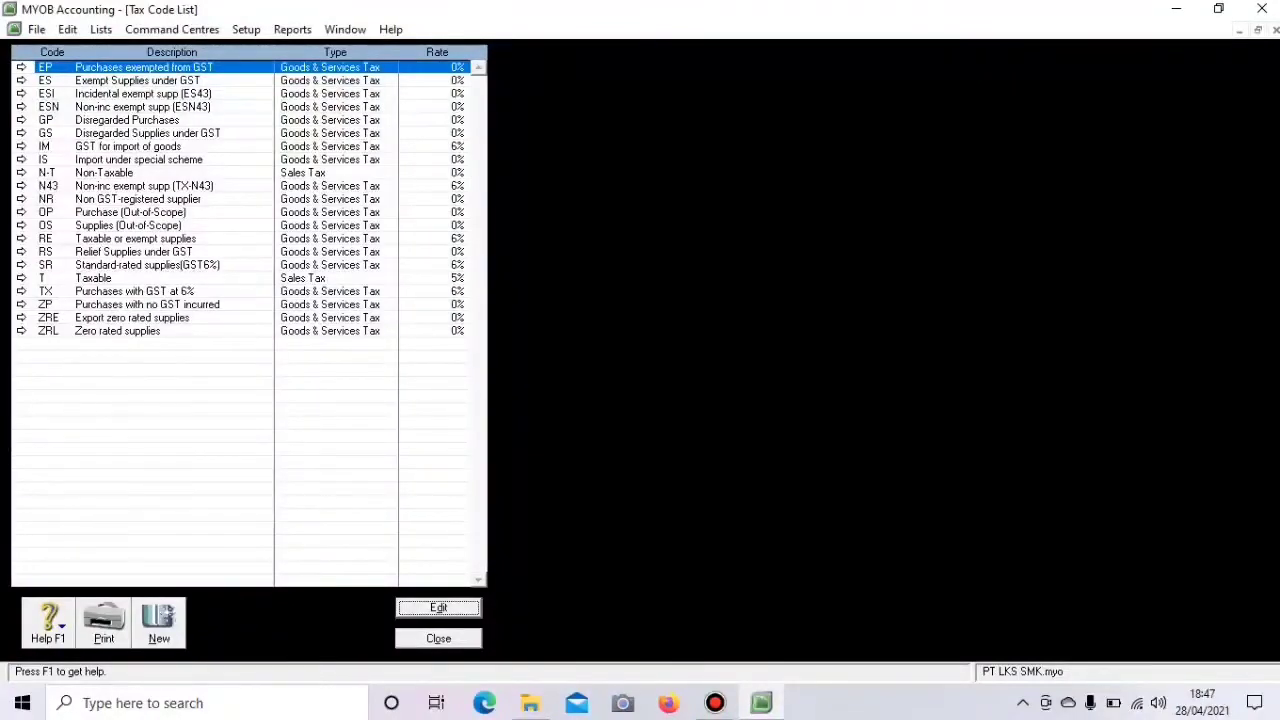
- Delete the EP, ES and ESI tax codes
click(21, 67)
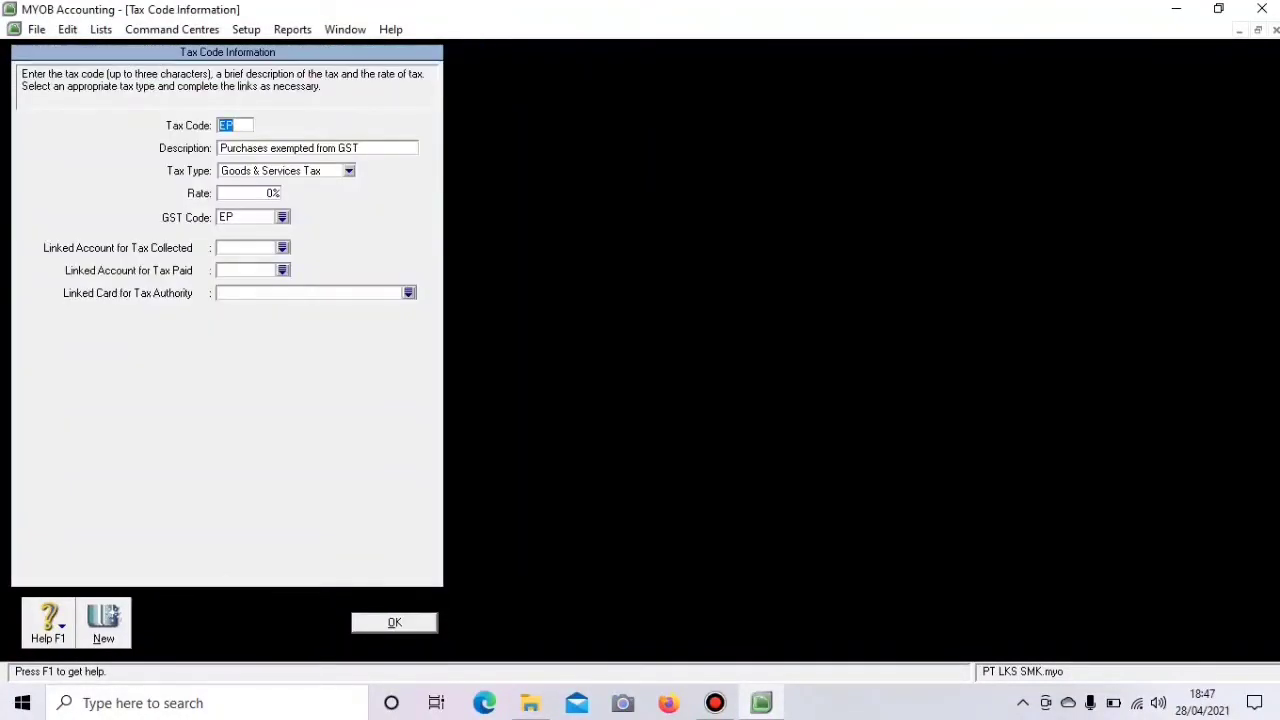
right_click(71, 175)
click(141, 185)
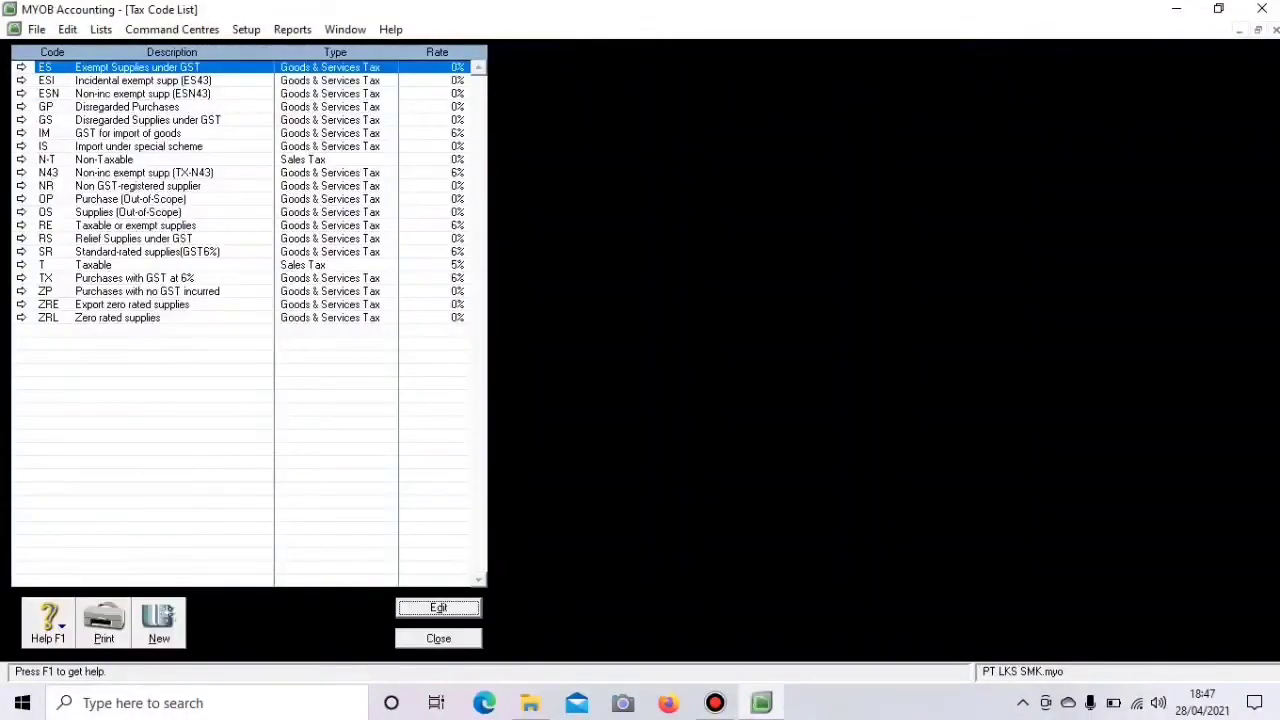
click(21, 67)
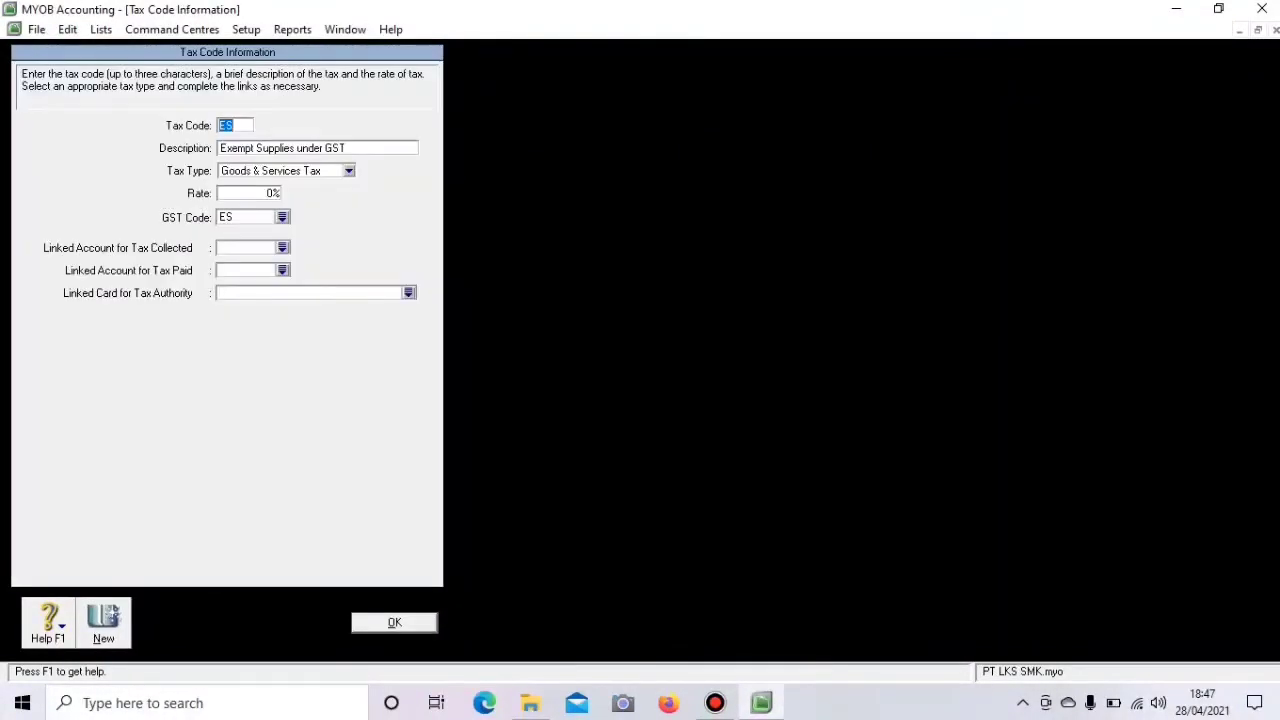
right_click(54, 124)
click(138, 138)
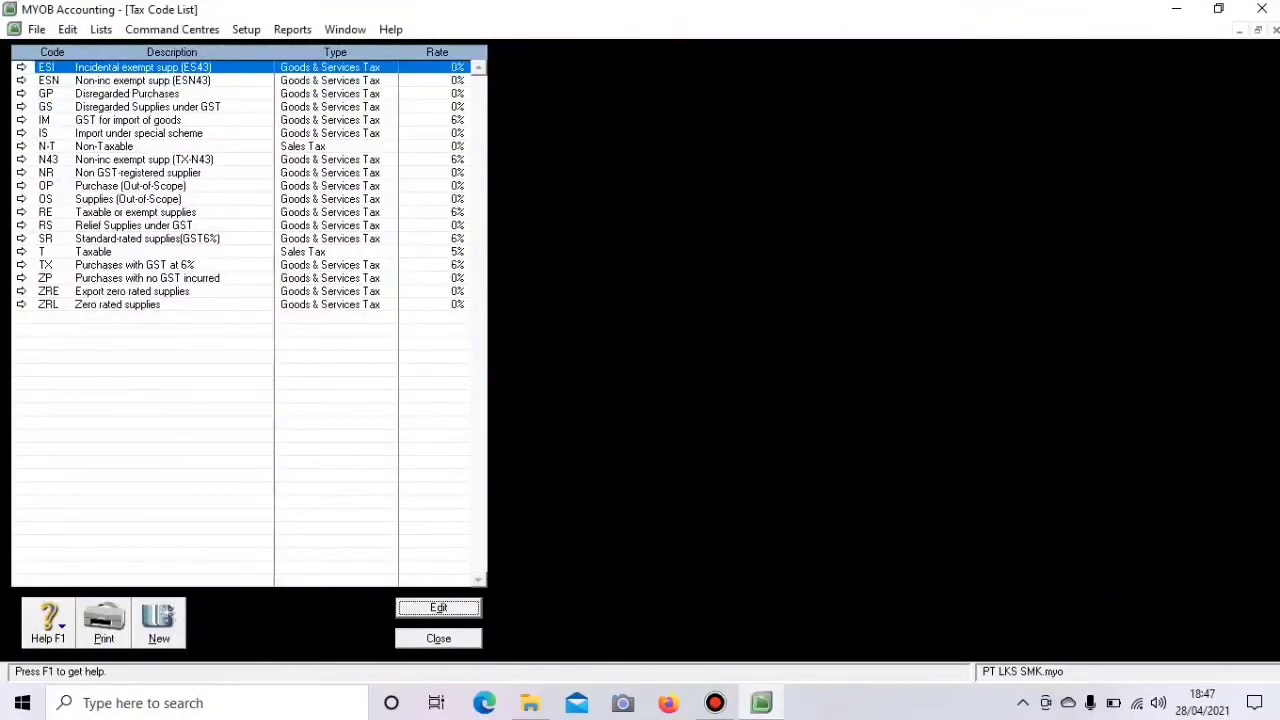
key(Return)
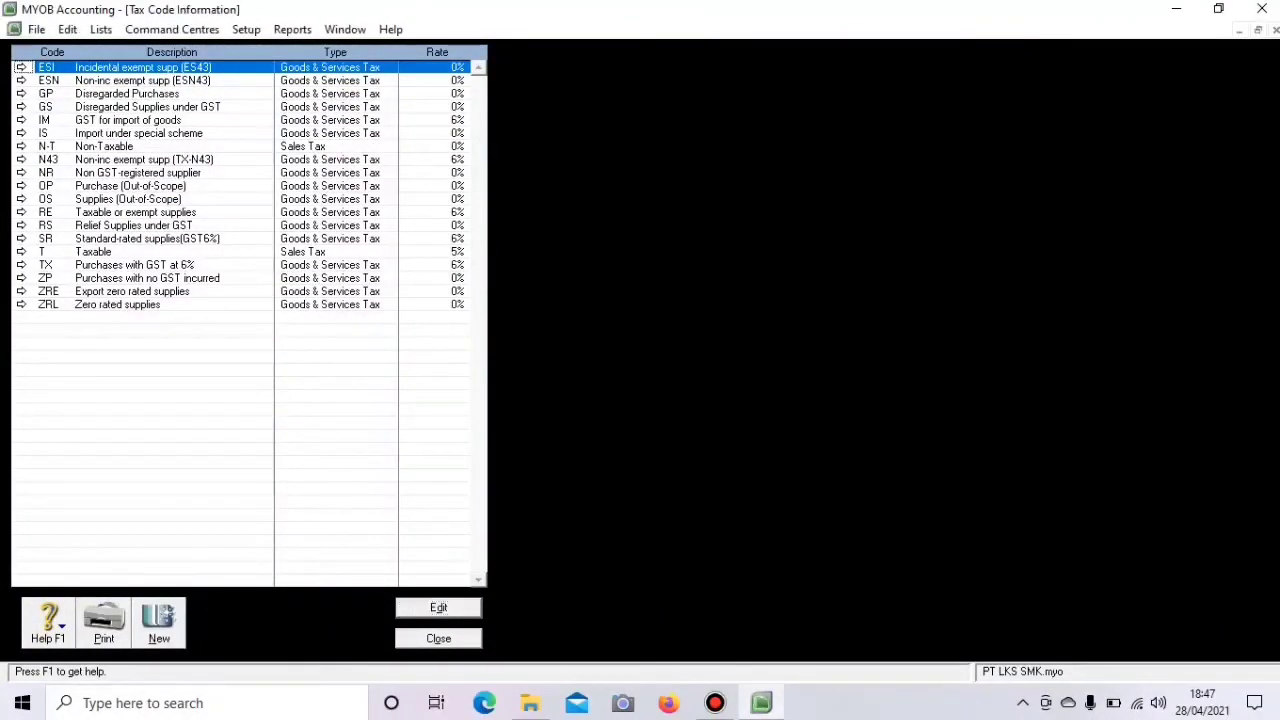
right_click(78, 169)
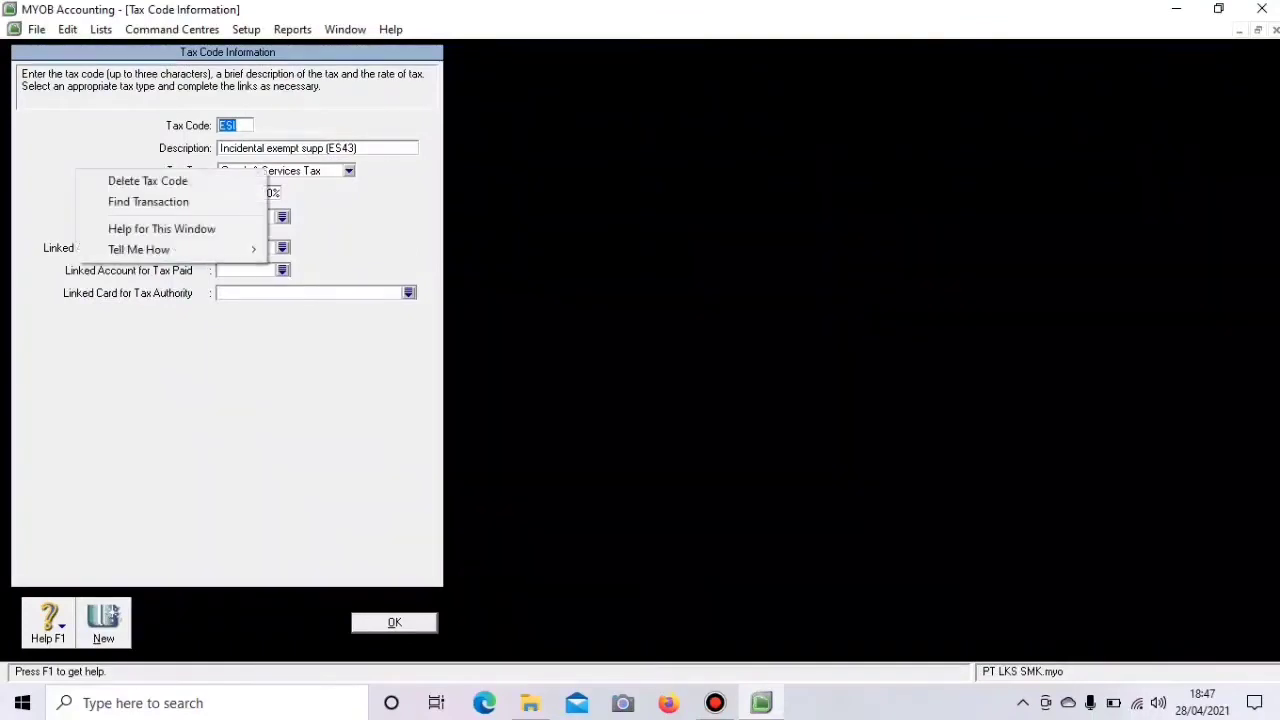
click(148, 181)
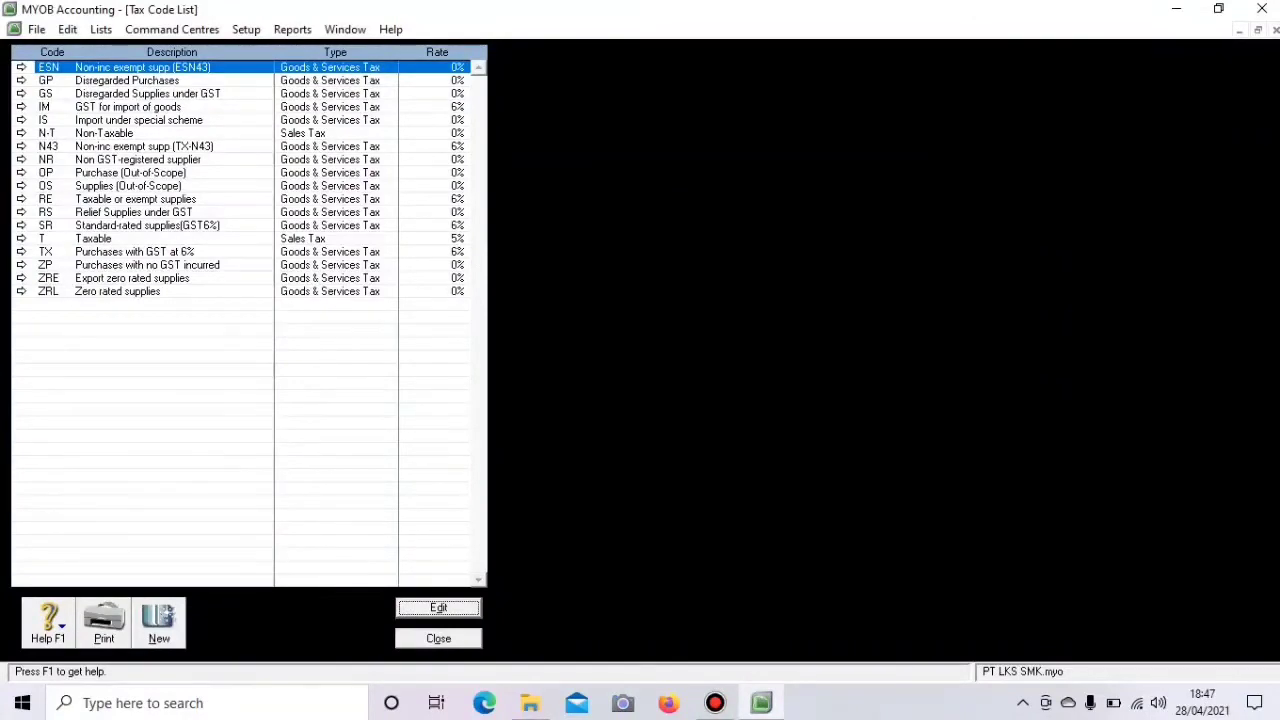
- Delete the ESN, GP and GS tax codes
click(21, 67)
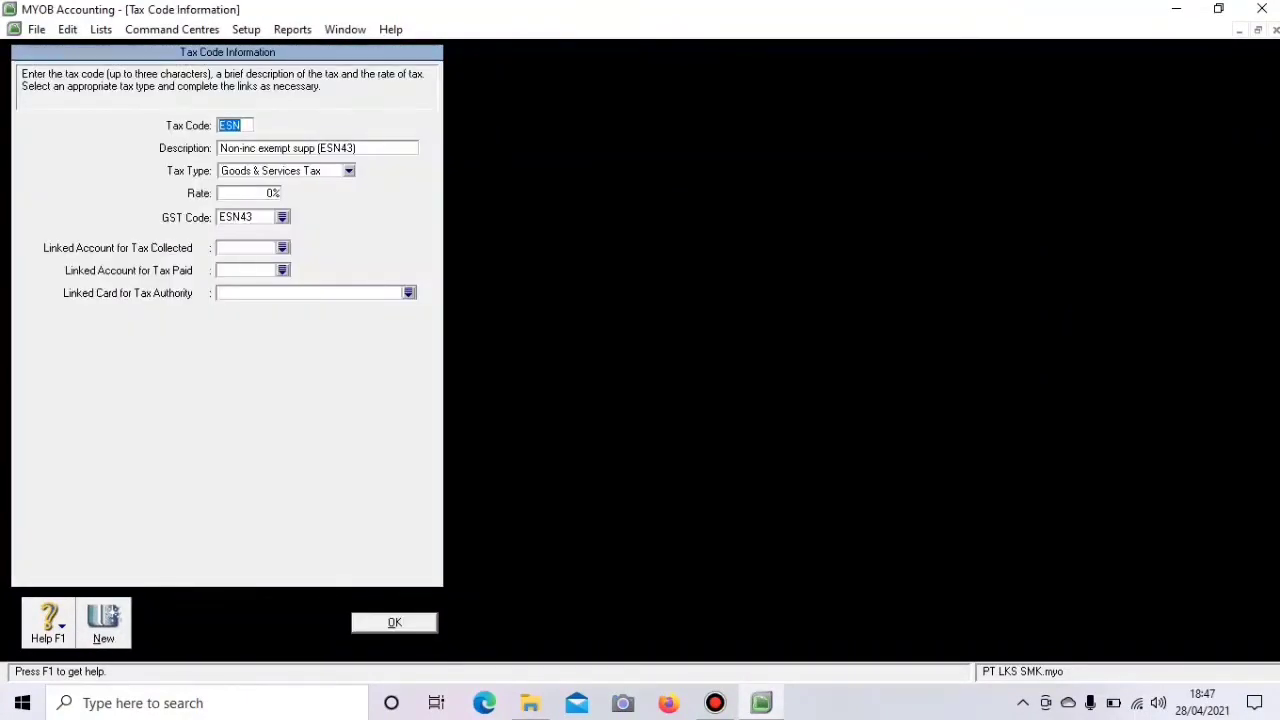
right_click(78, 144)
click(145, 155)
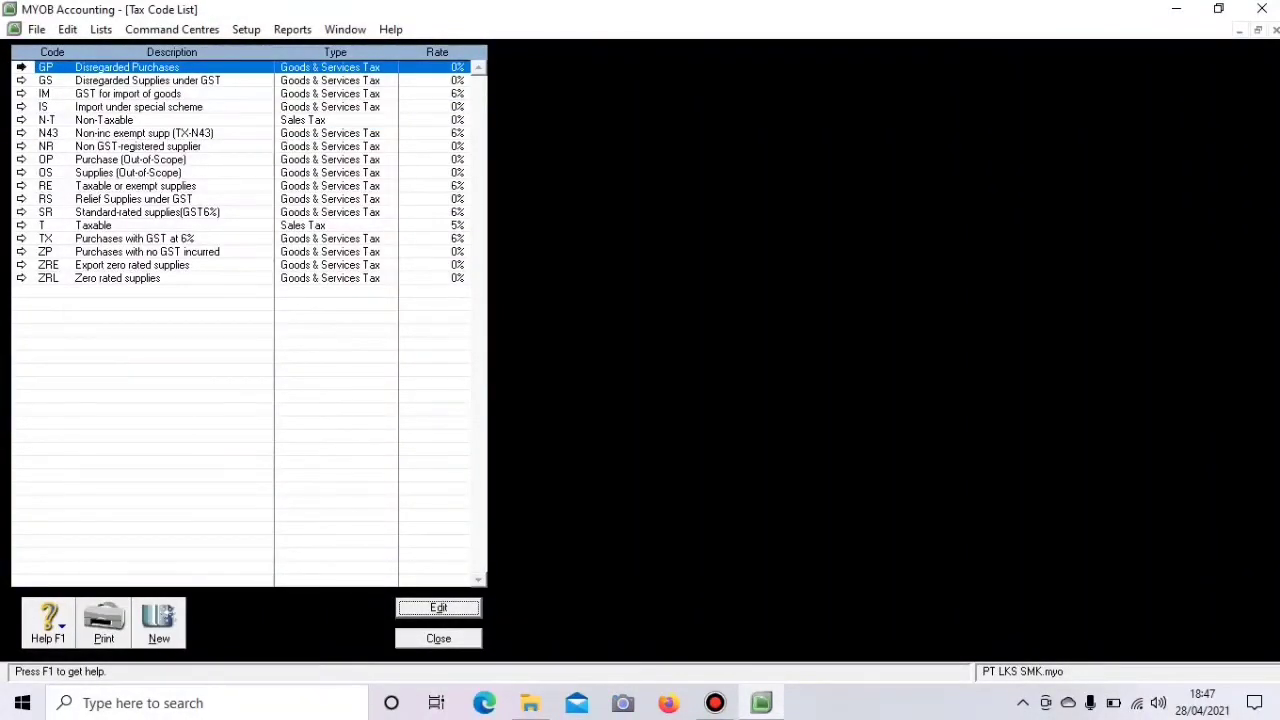
key(Return)
right_click(47, 149)
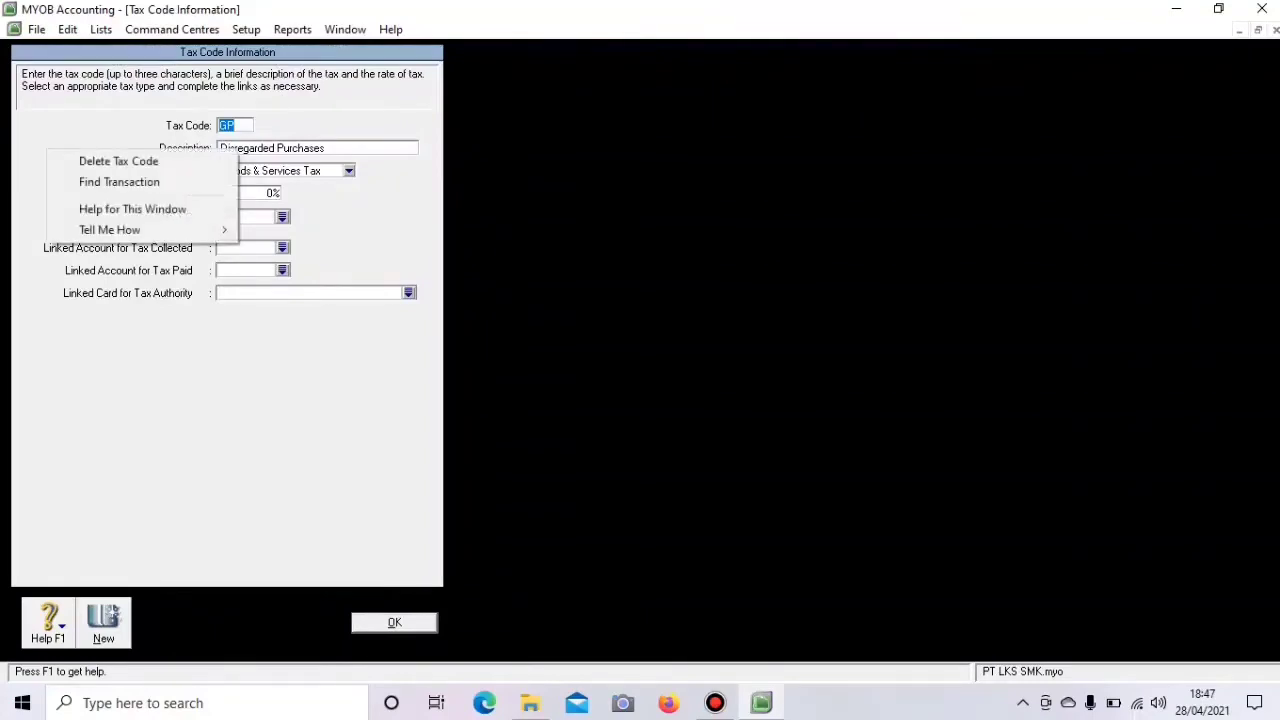
click(118, 162)
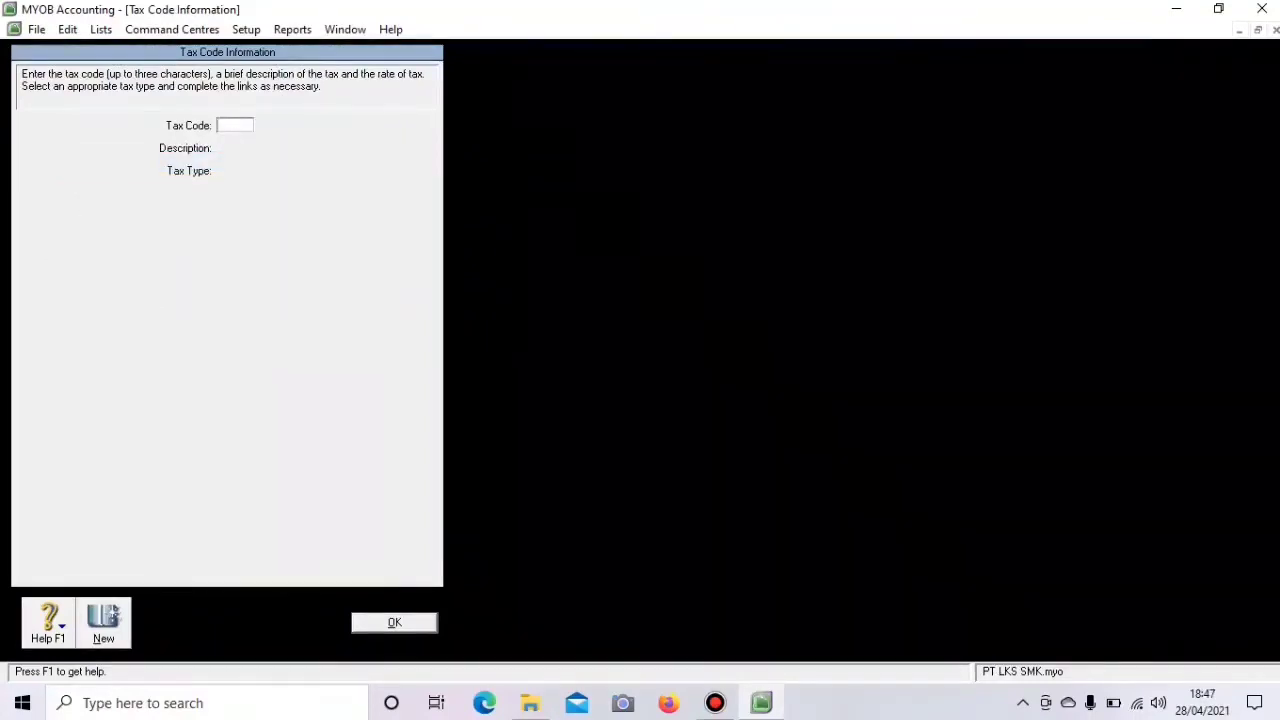
click(395, 623)
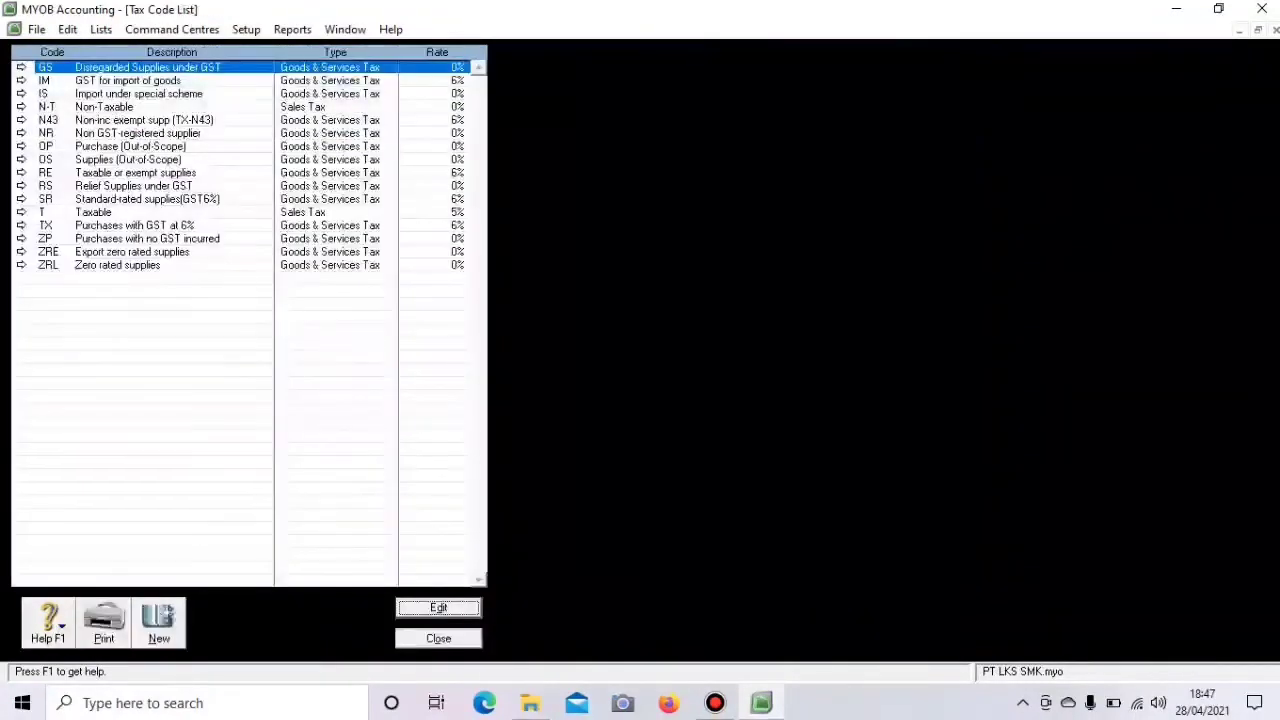
key(Return)
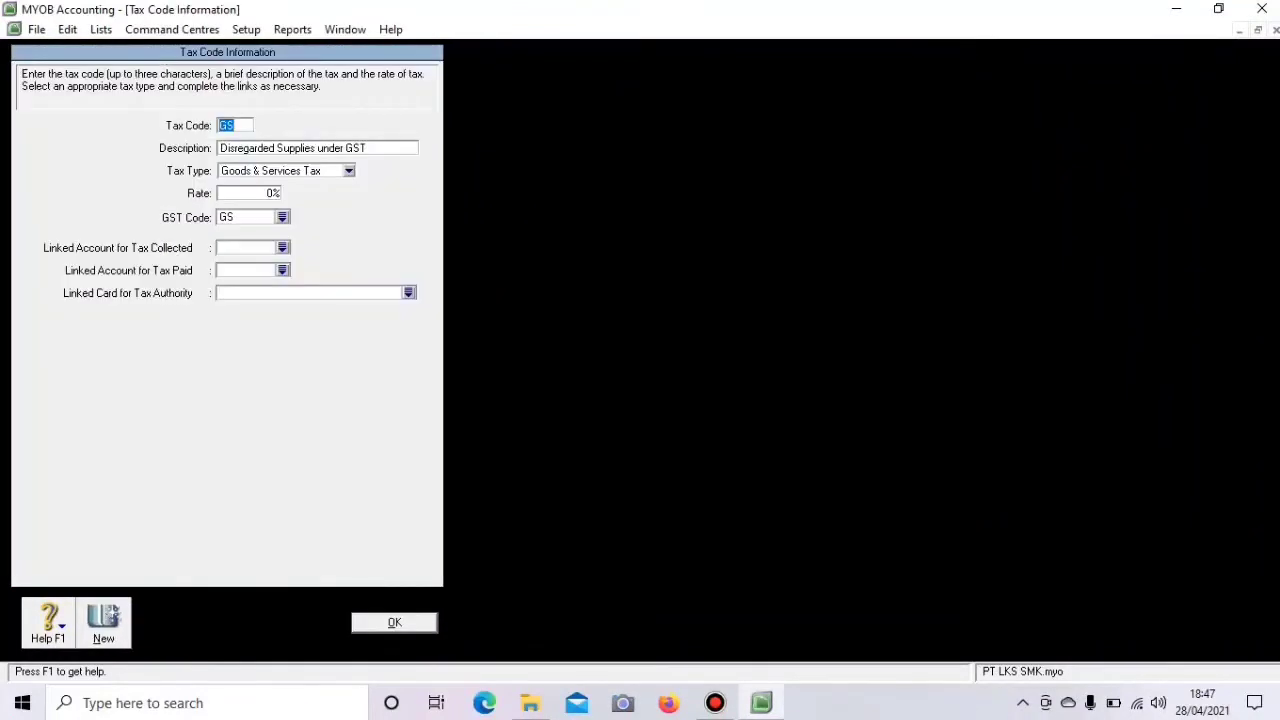
right_click(62, 153)
click(130, 165)
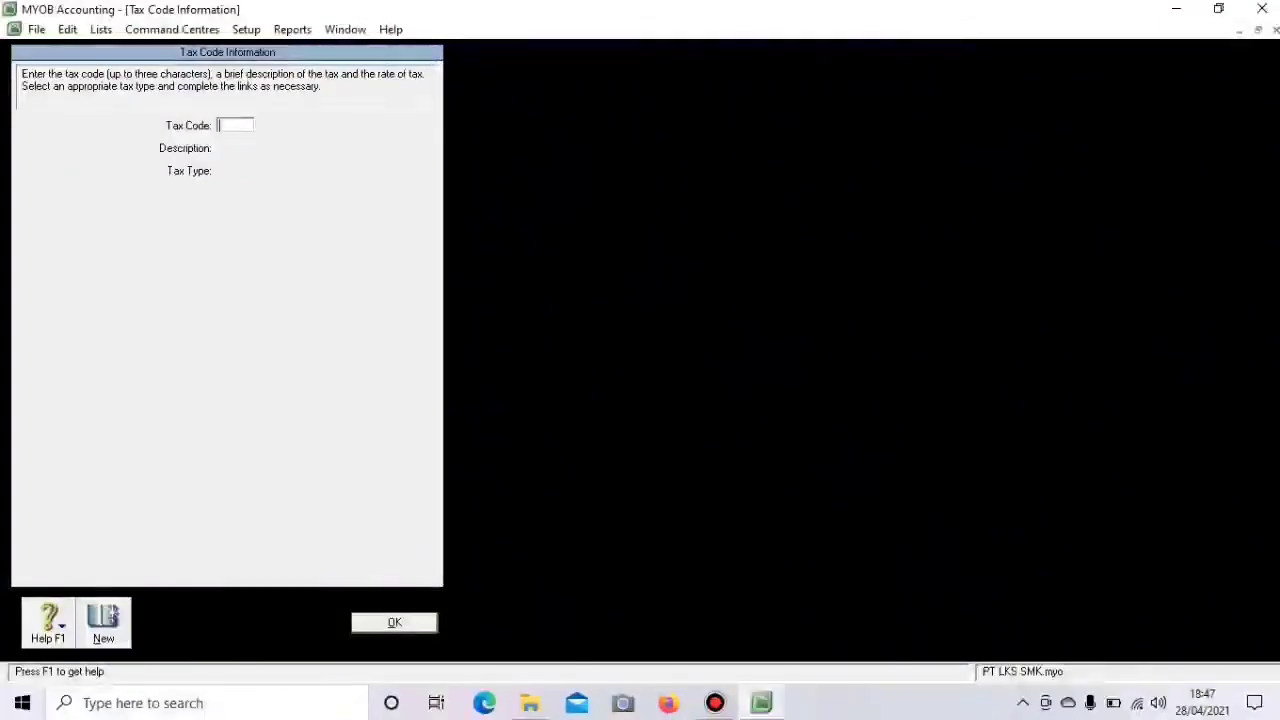
key(Return)
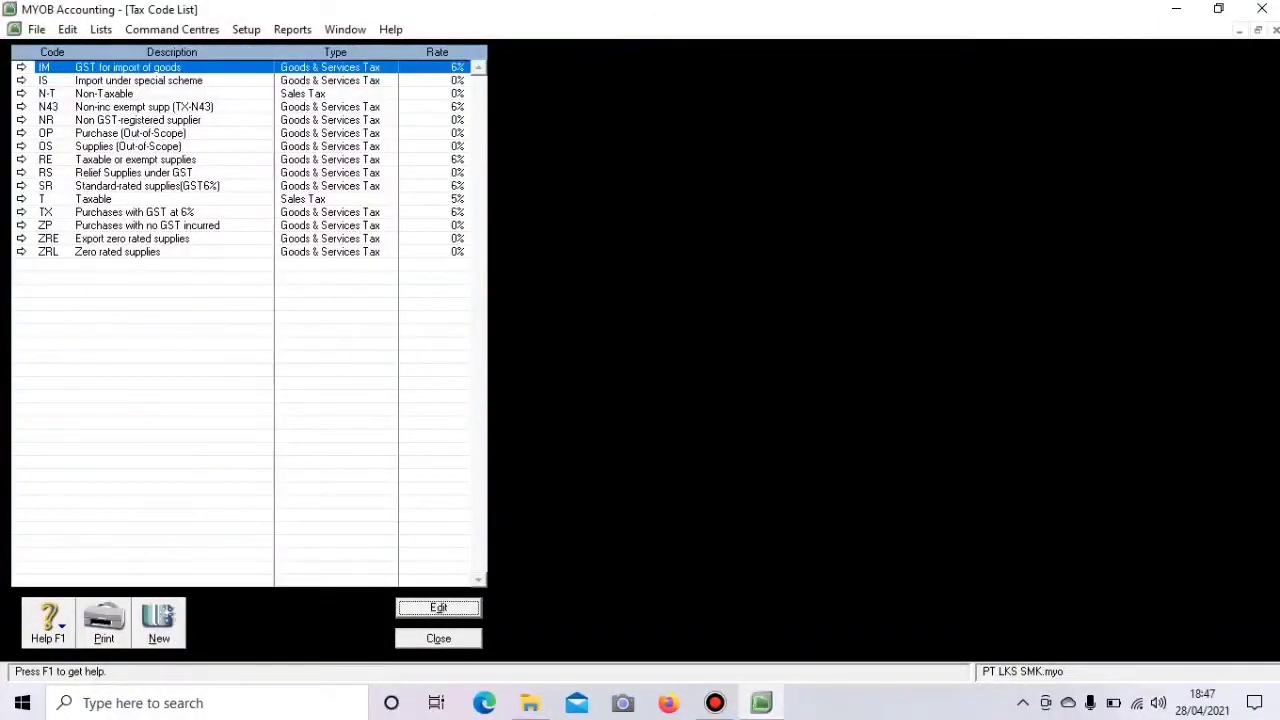
- Delete the IM, IS and N43 tax codes
click(21, 67)
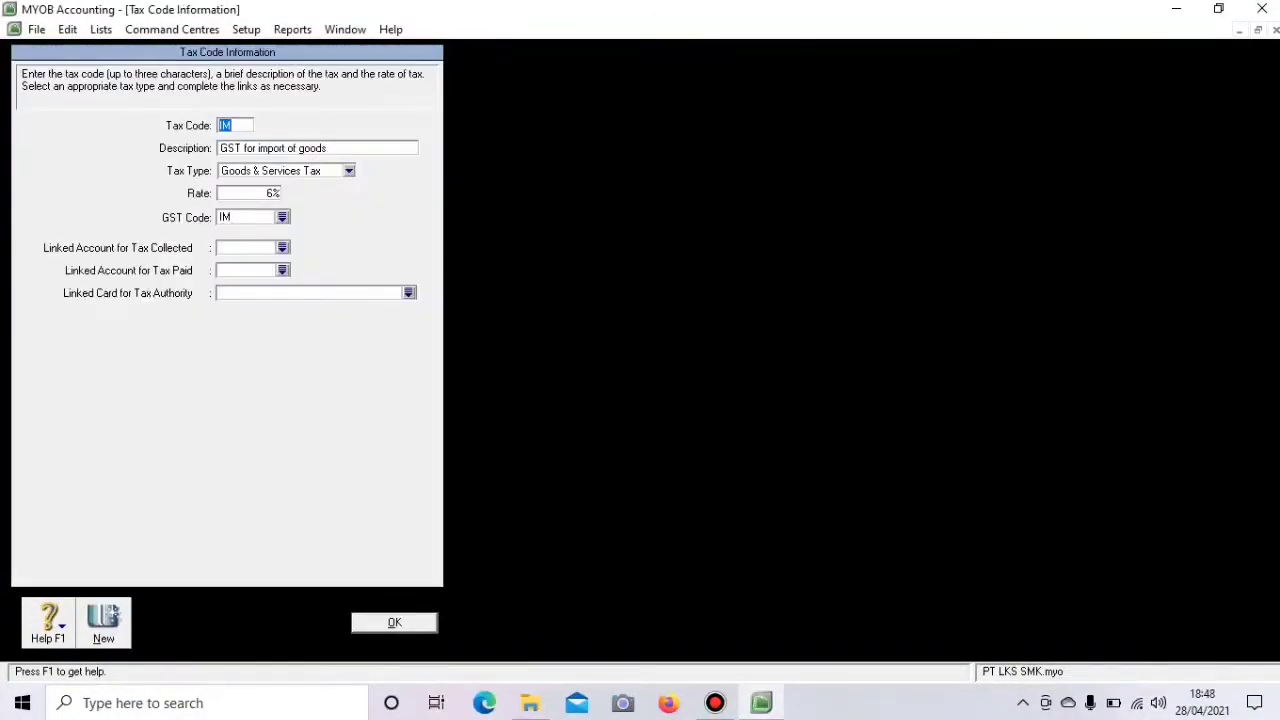
right_click(45, 115)
click(114, 128)
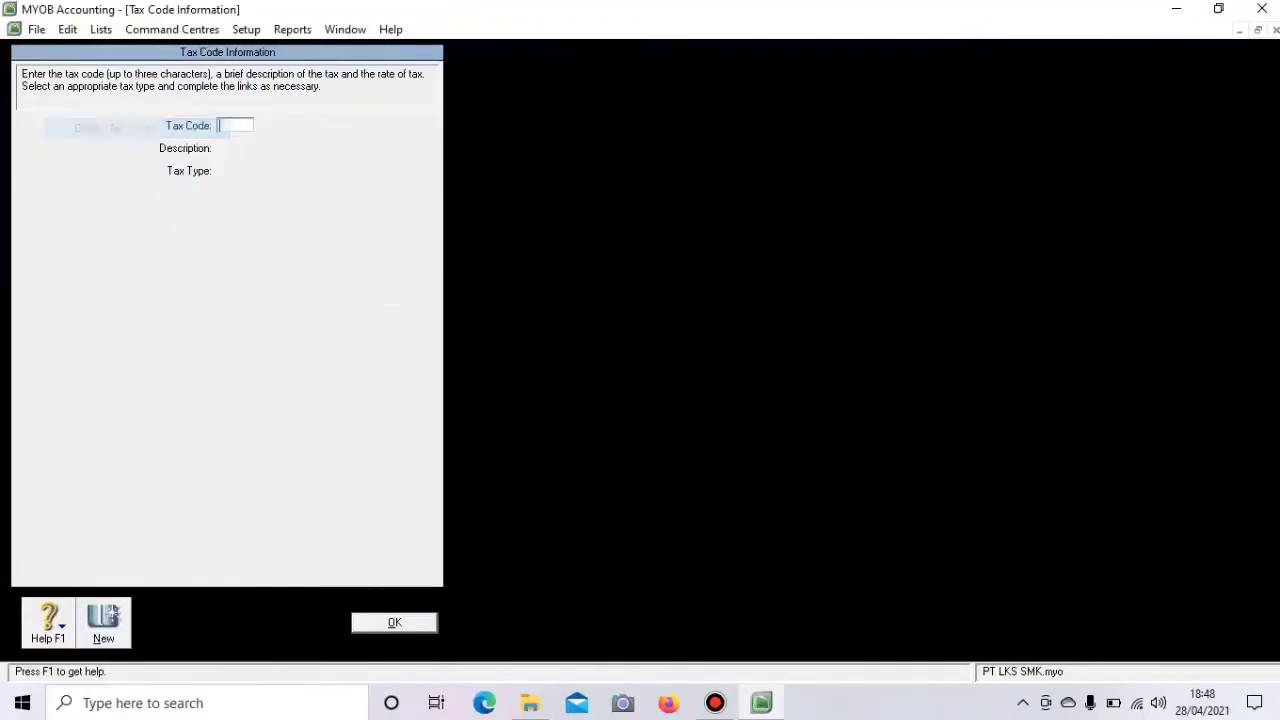
click(395, 622)
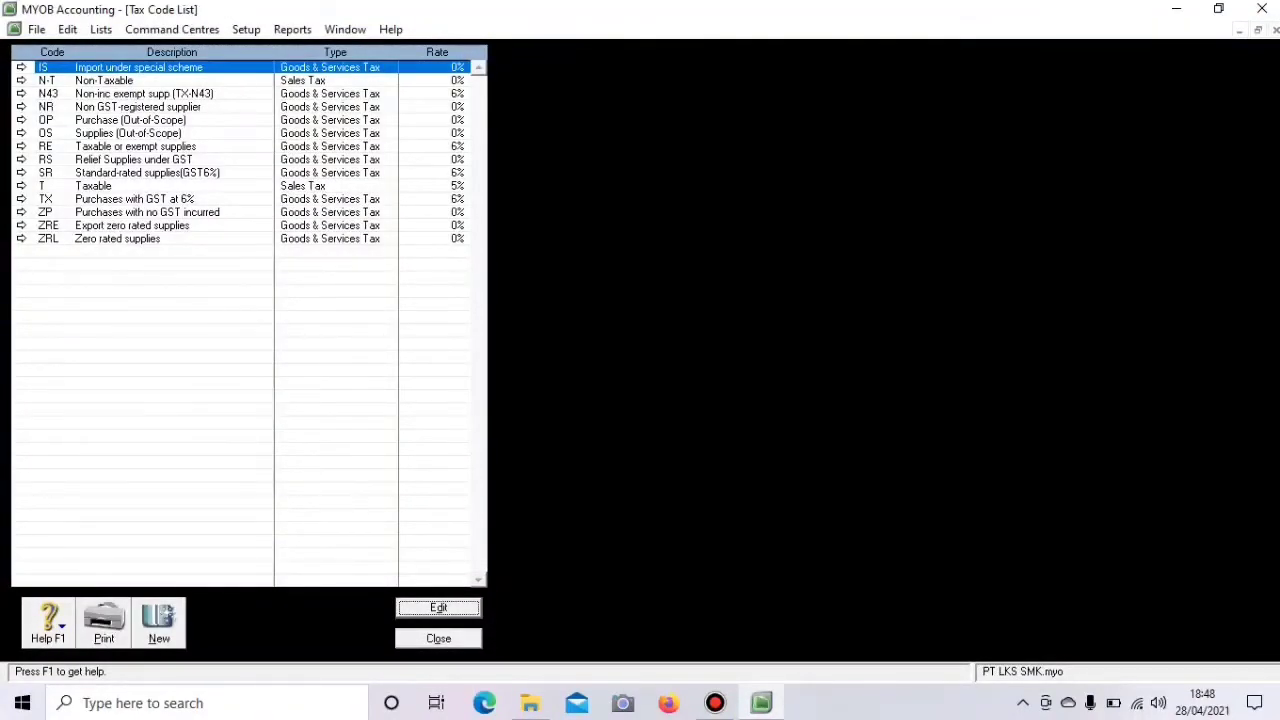
click(21, 67)
right_click(53, 113)
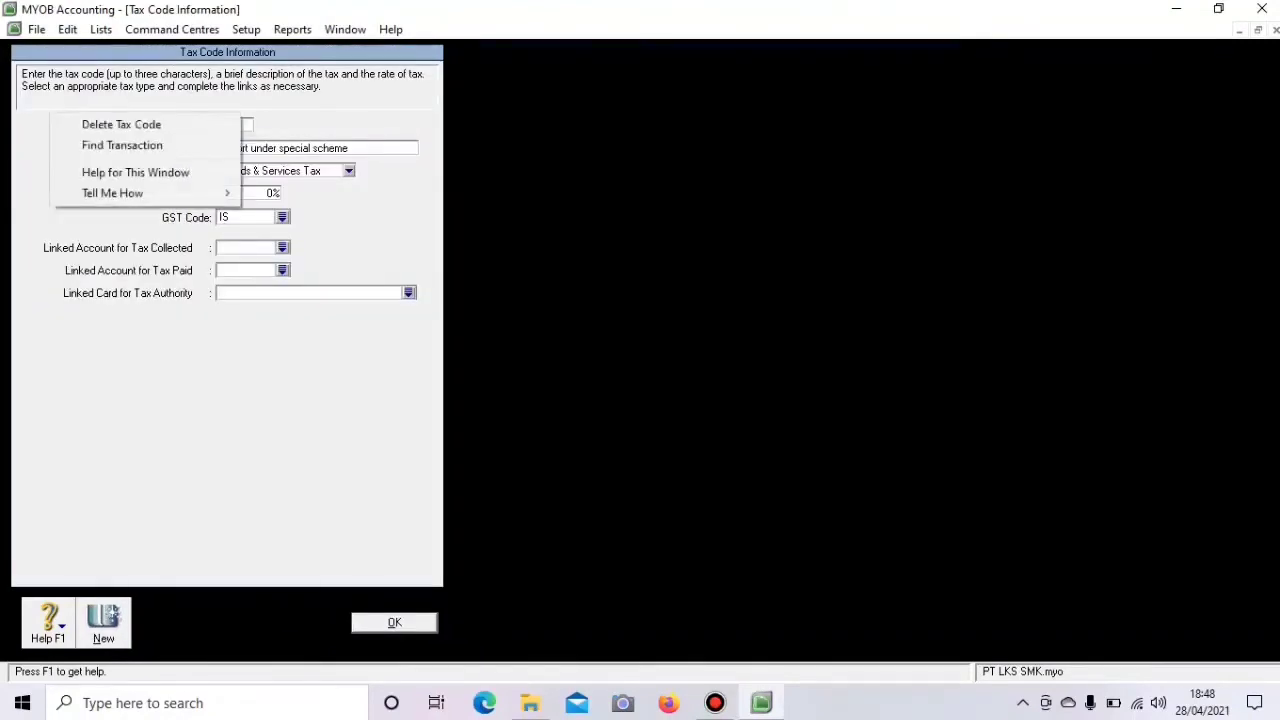
click(114, 125)
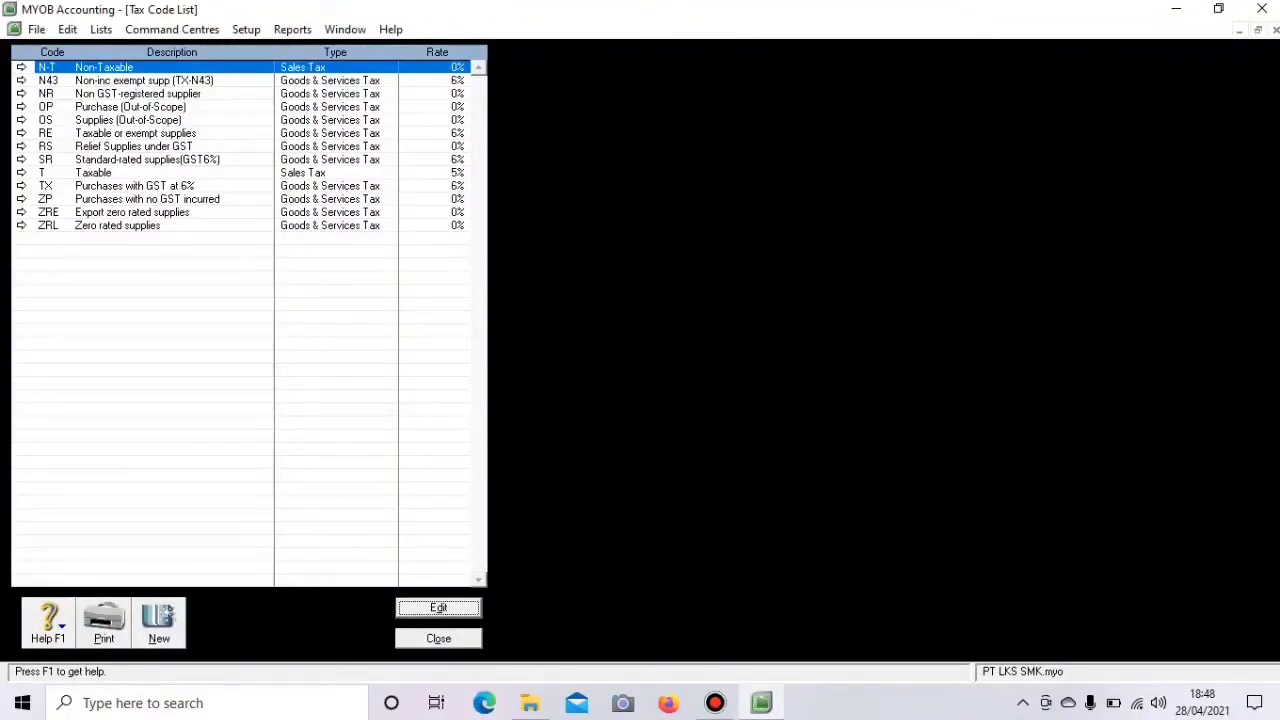
click(21, 80)
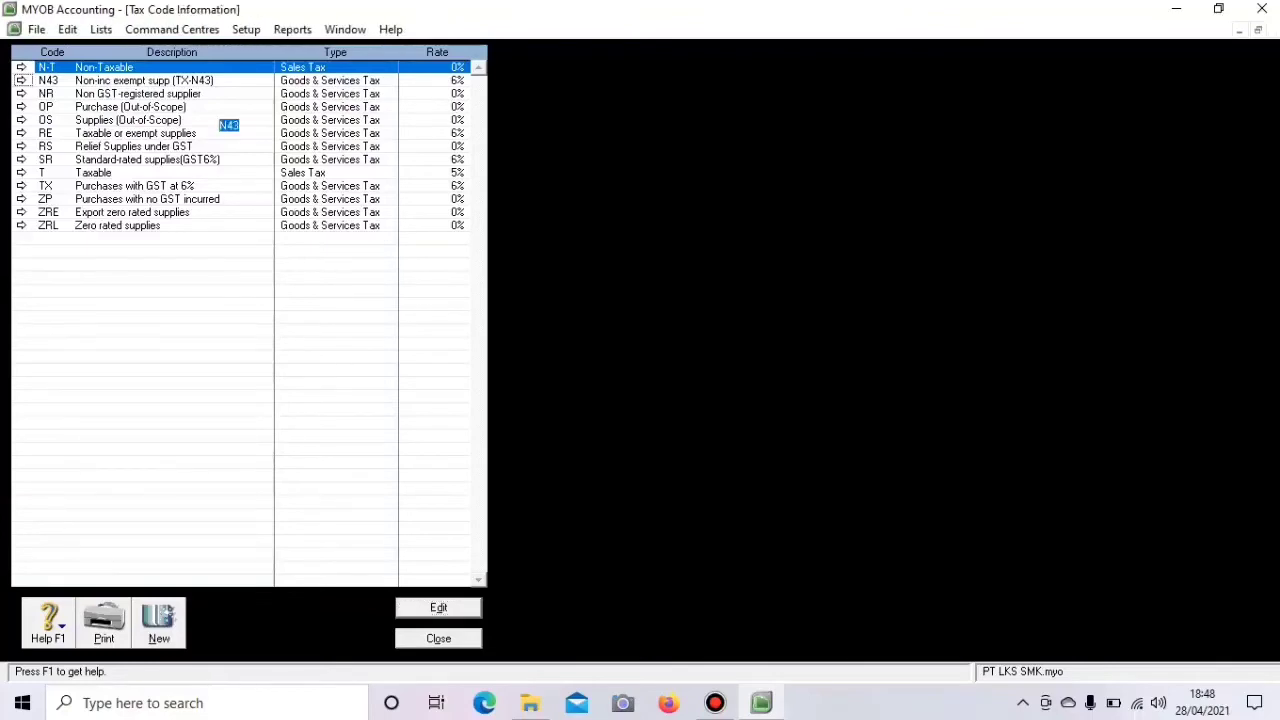
right_click(53, 151)
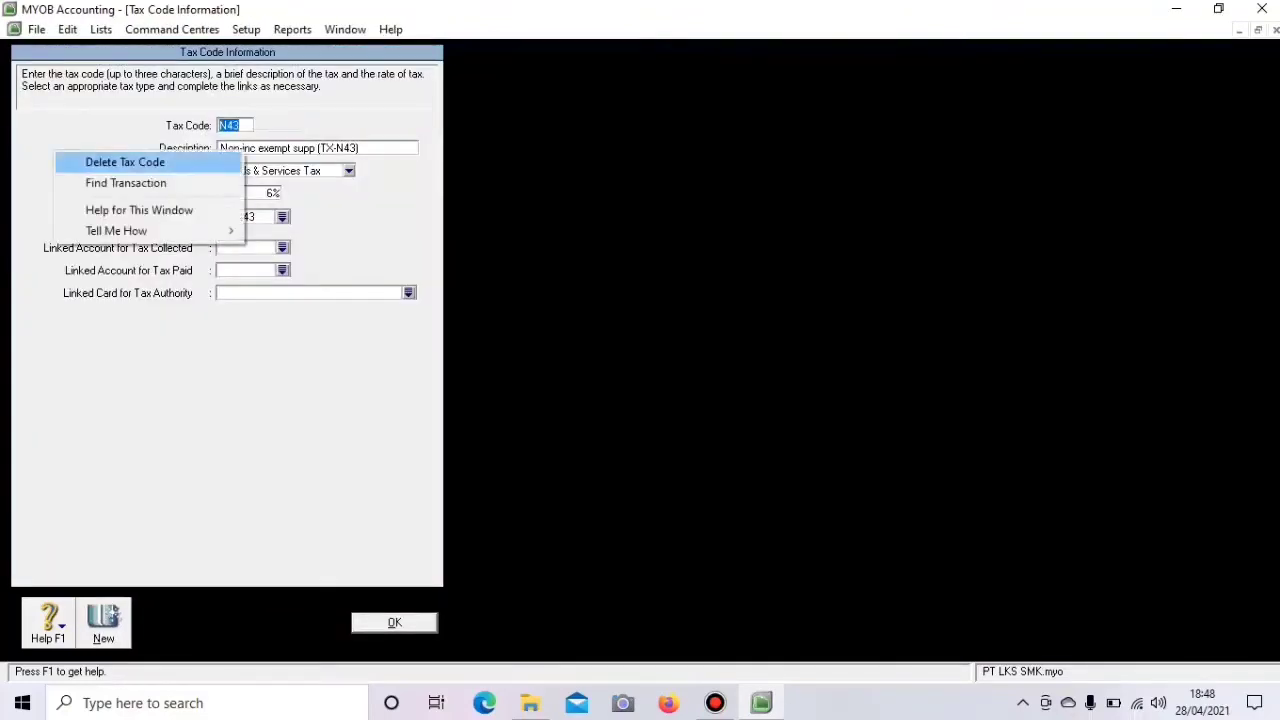
click(125, 162)
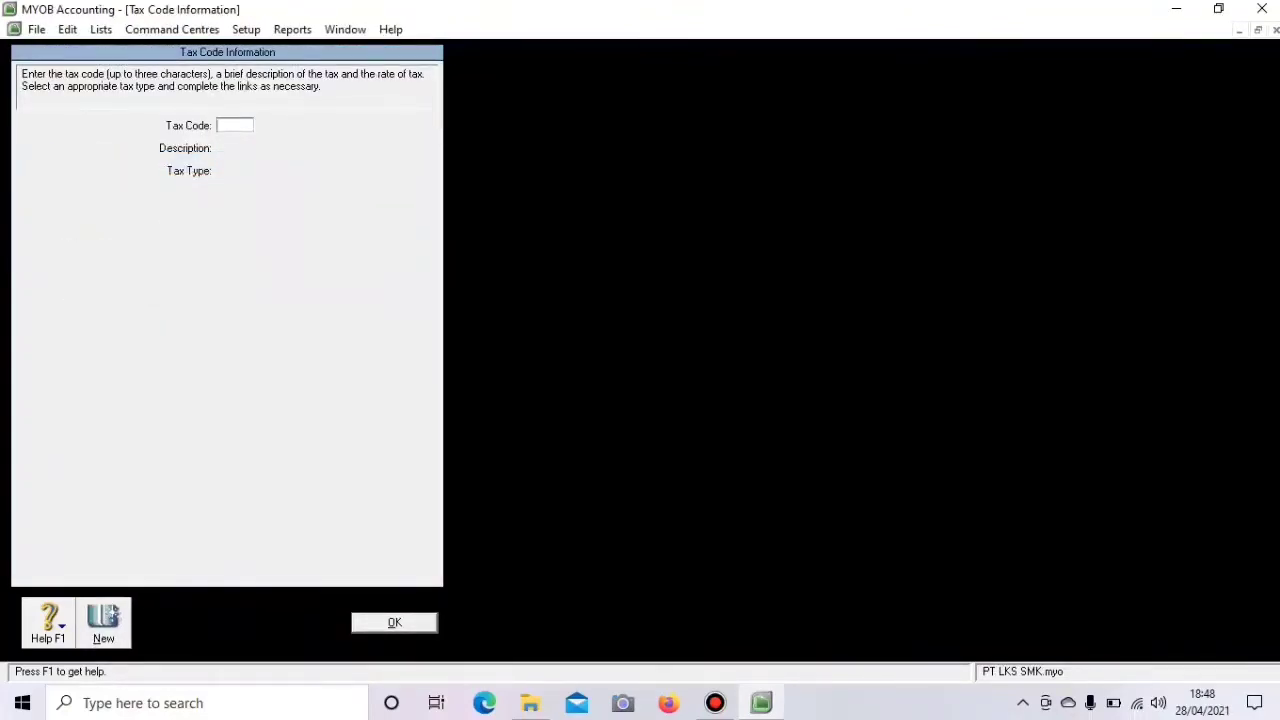
click(395, 622)
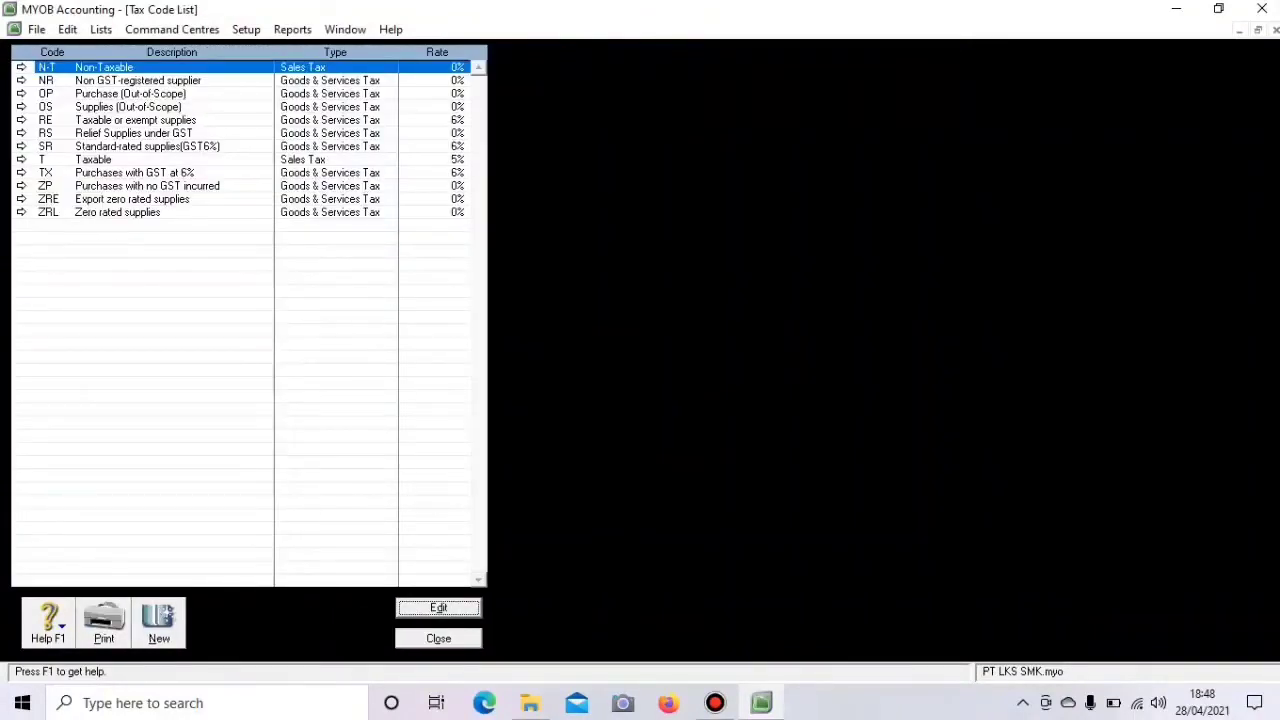
- Delete the NR, OP and OS tax codes
click(21, 80)
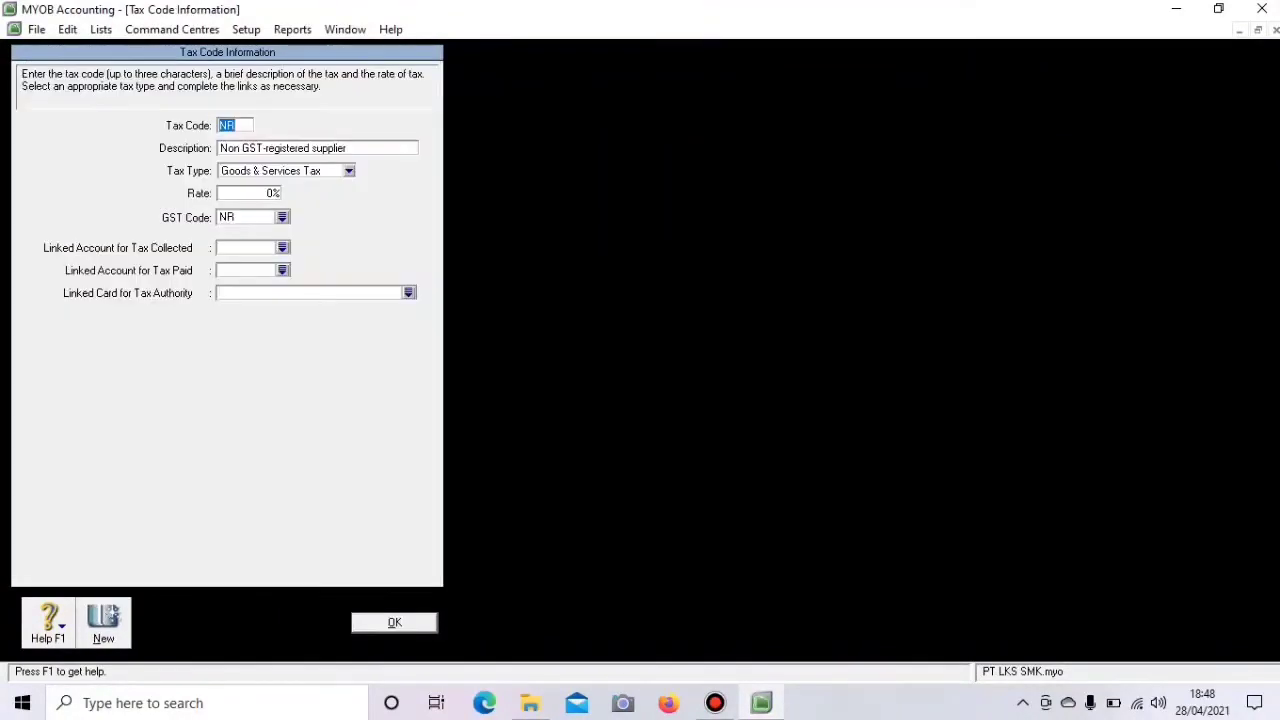
right_click(57, 164)
click(127, 175)
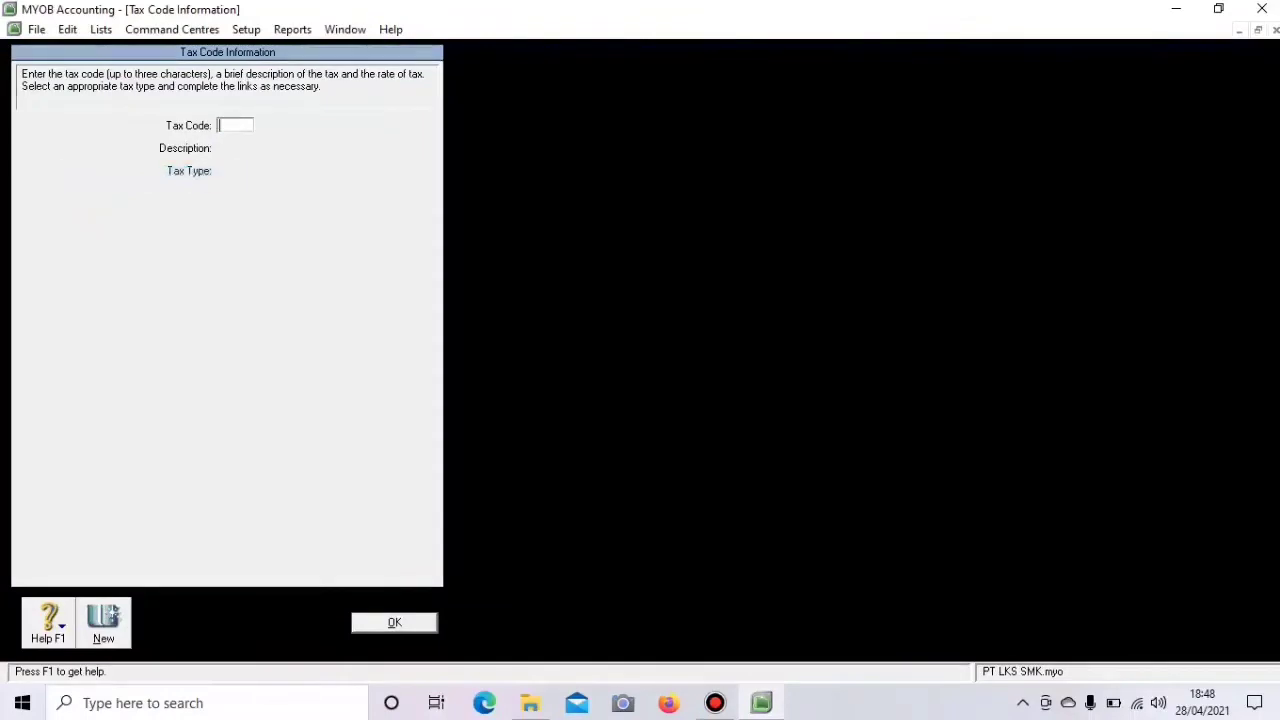
click(395, 622)
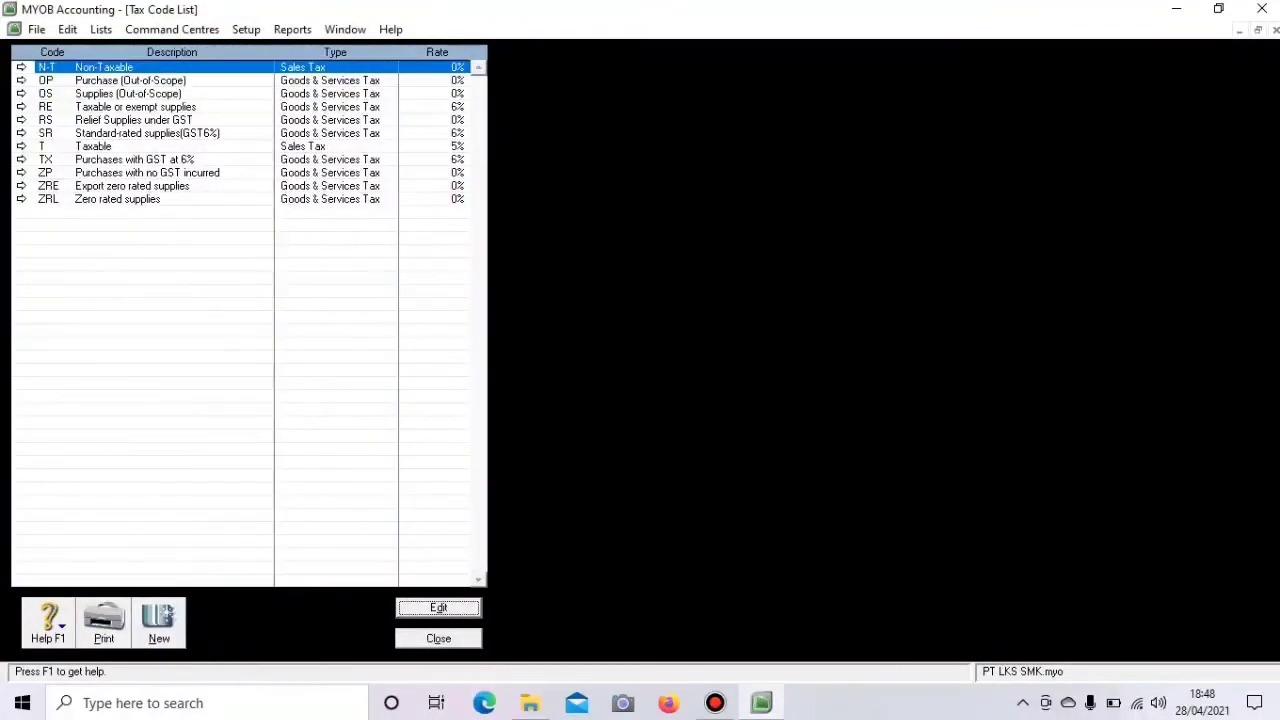
click(21, 80)
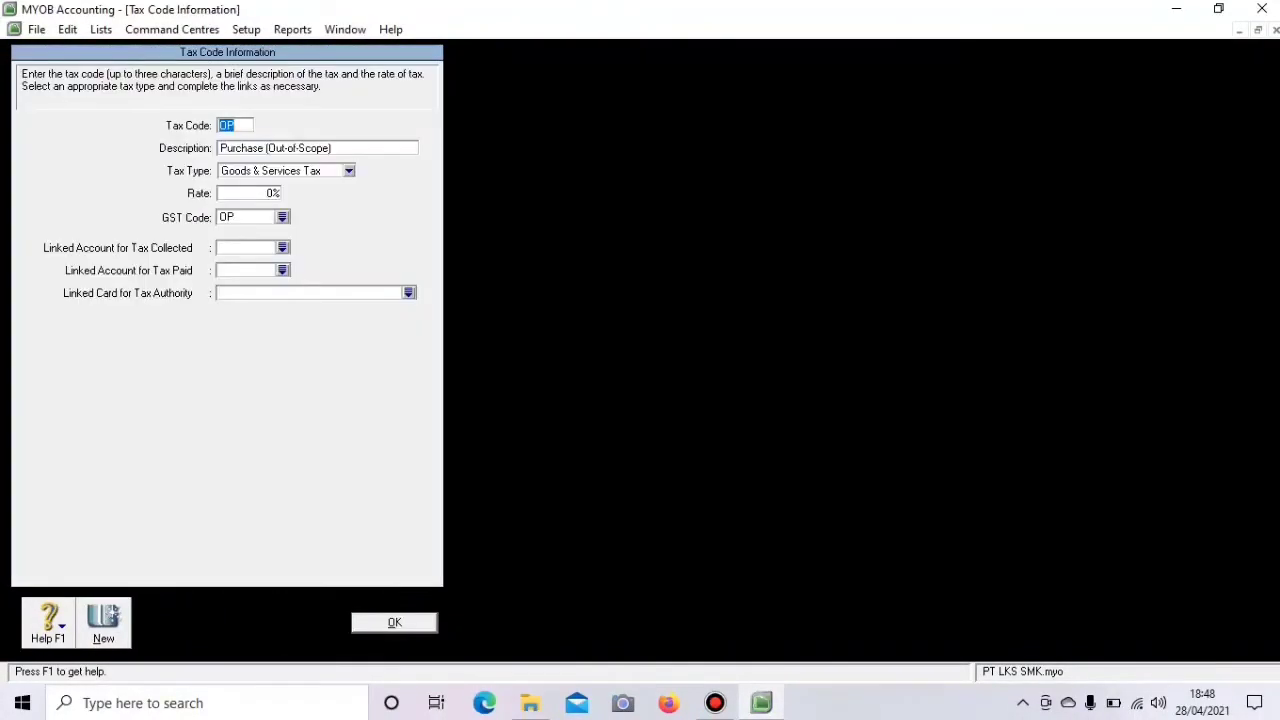
right_click(57, 164)
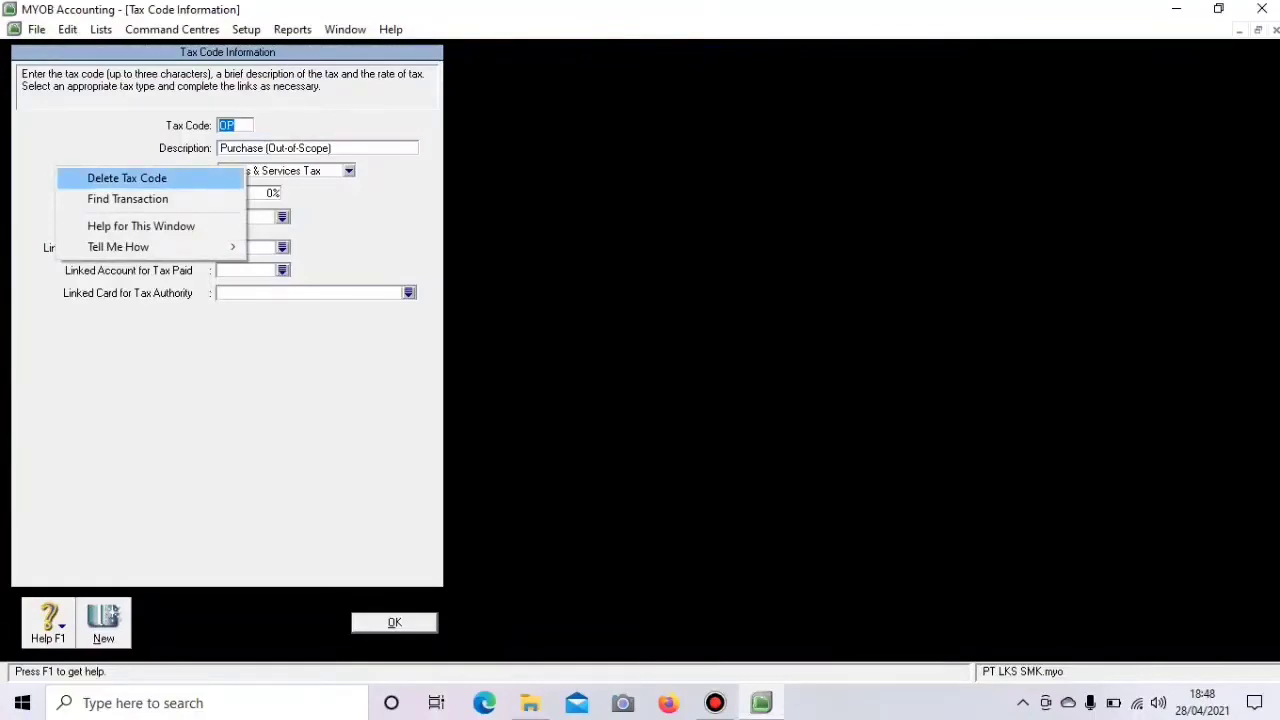
click(127, 178)
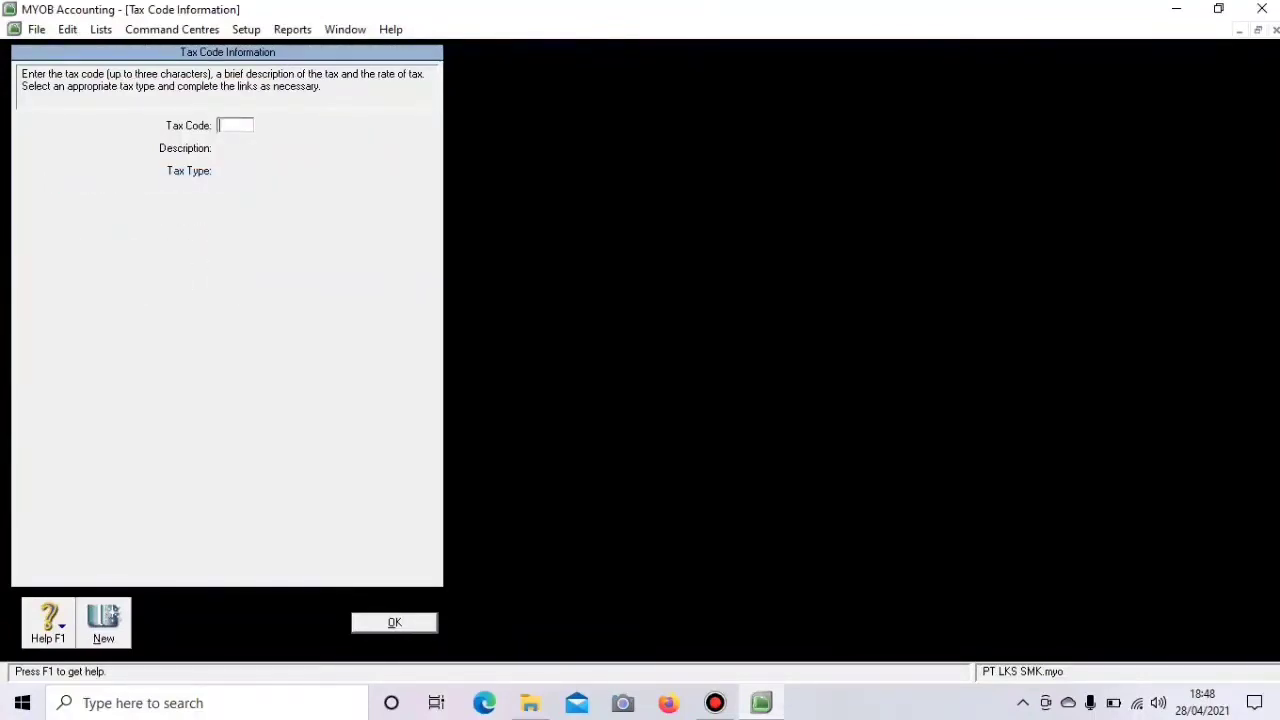
click(394, 622)
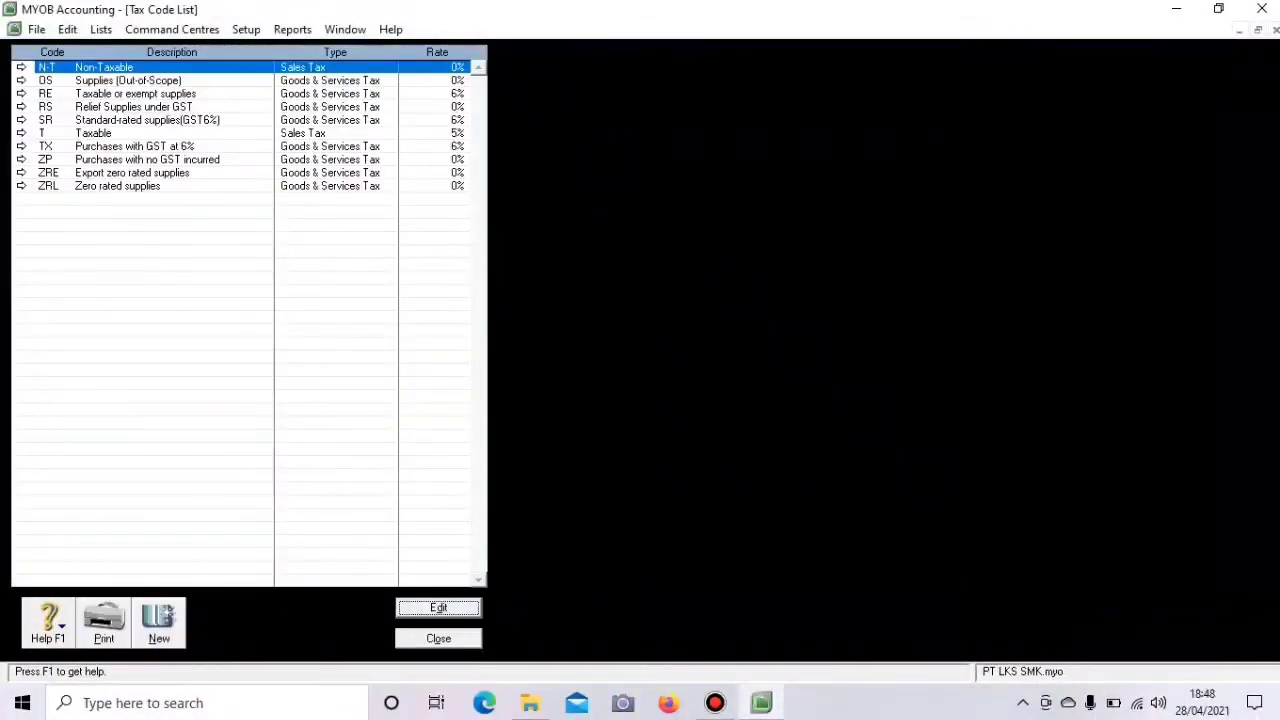
click(21, 80)
right_click(45, 197)
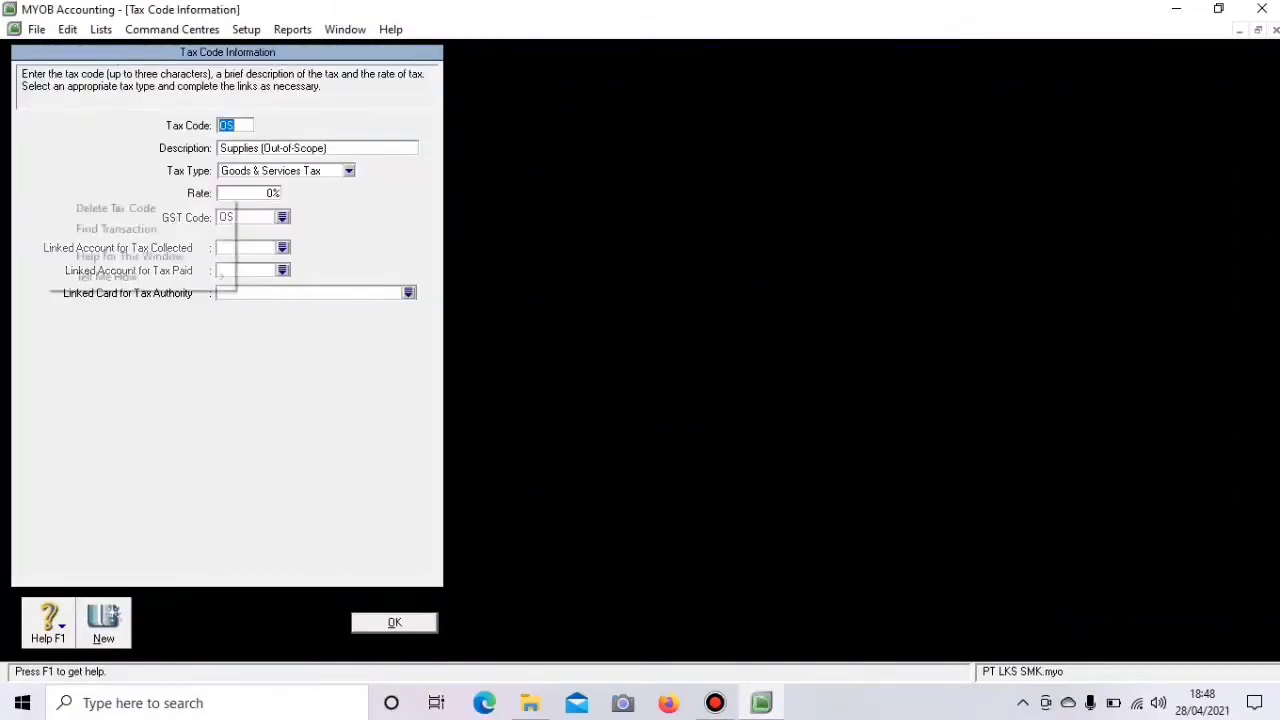
click(115, 208)
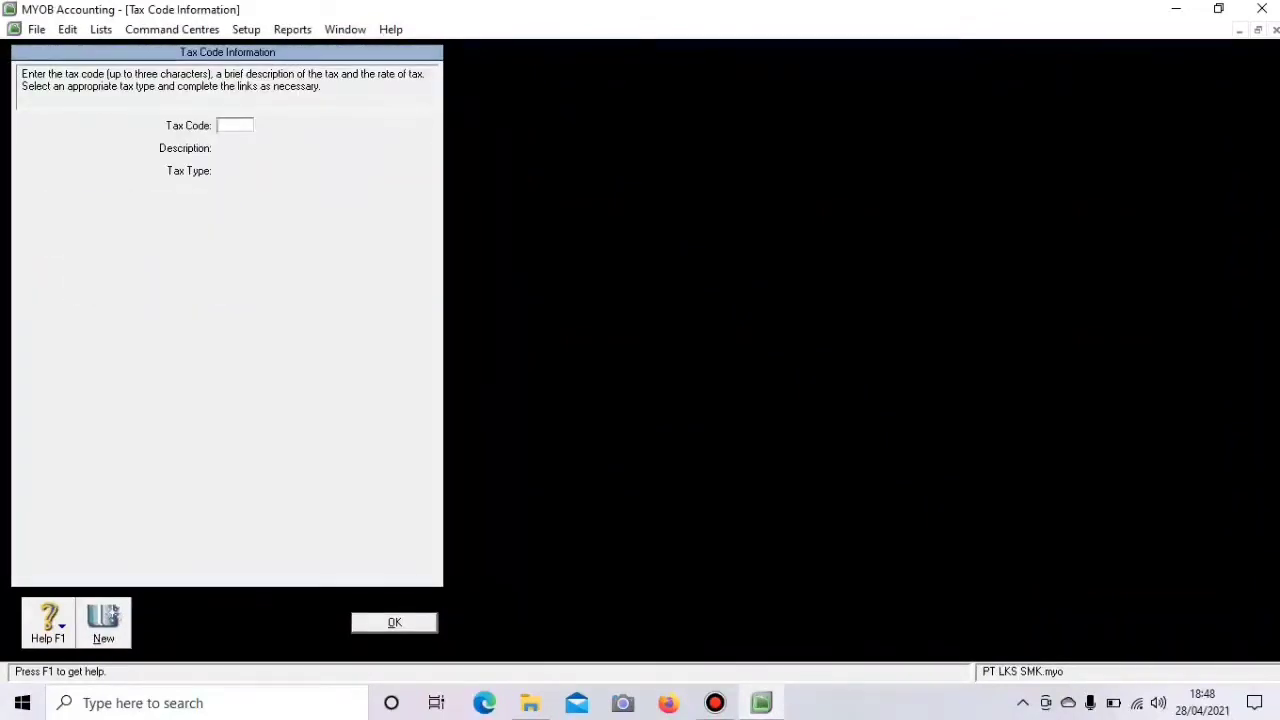
click(394, 622)
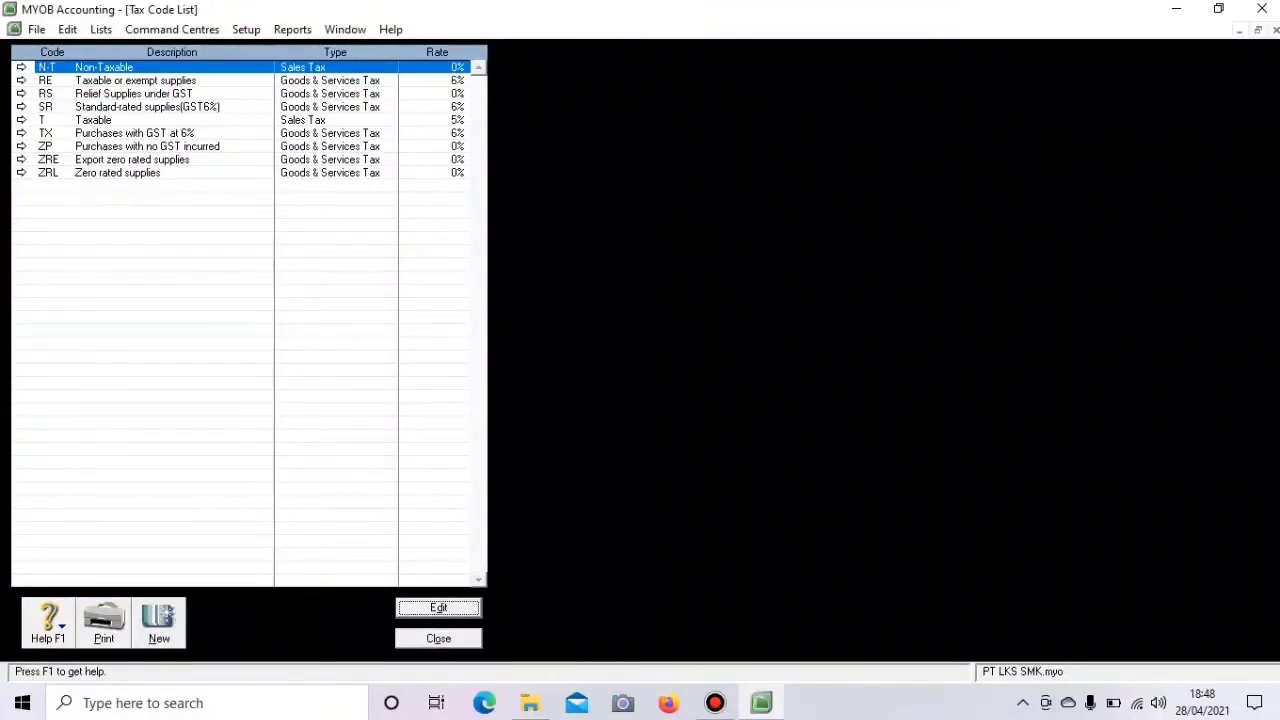
- Delete the RE, RS and SR tax codes, leaving N-T, T, TX, ZP, ZRE and ZRL
click(21, 80)
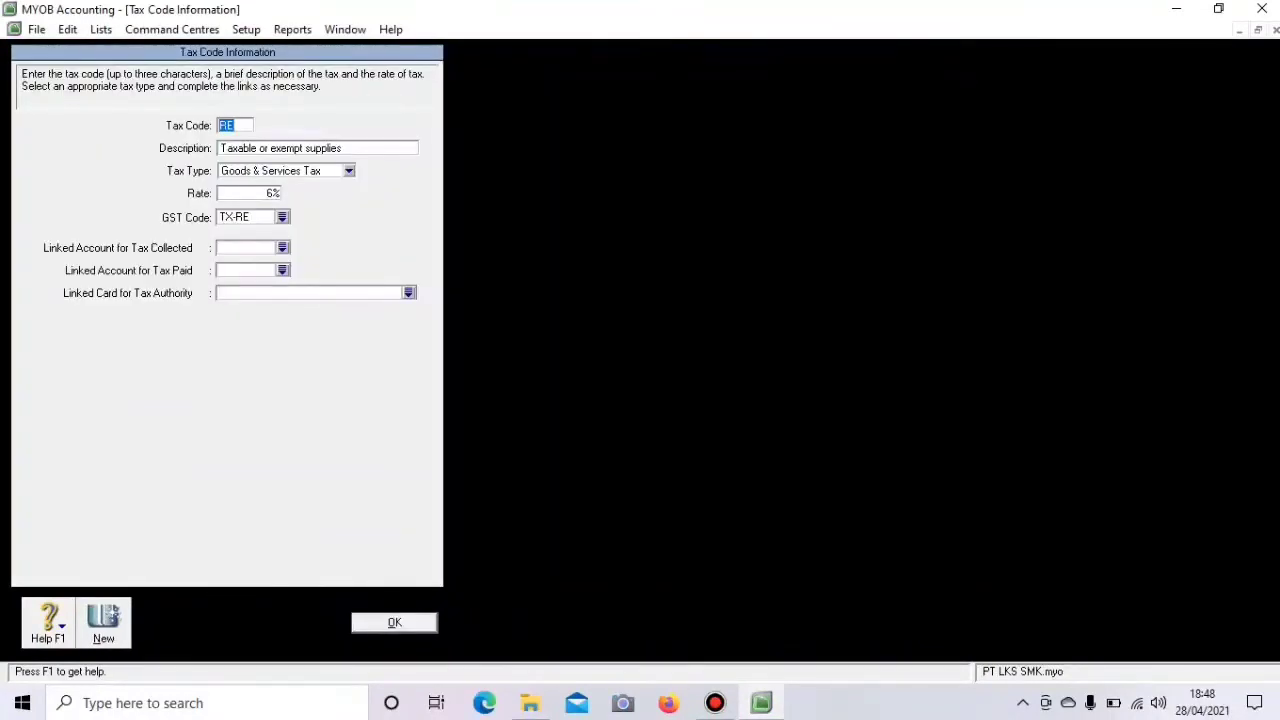
right_click(47, 135)
click(112, 141)
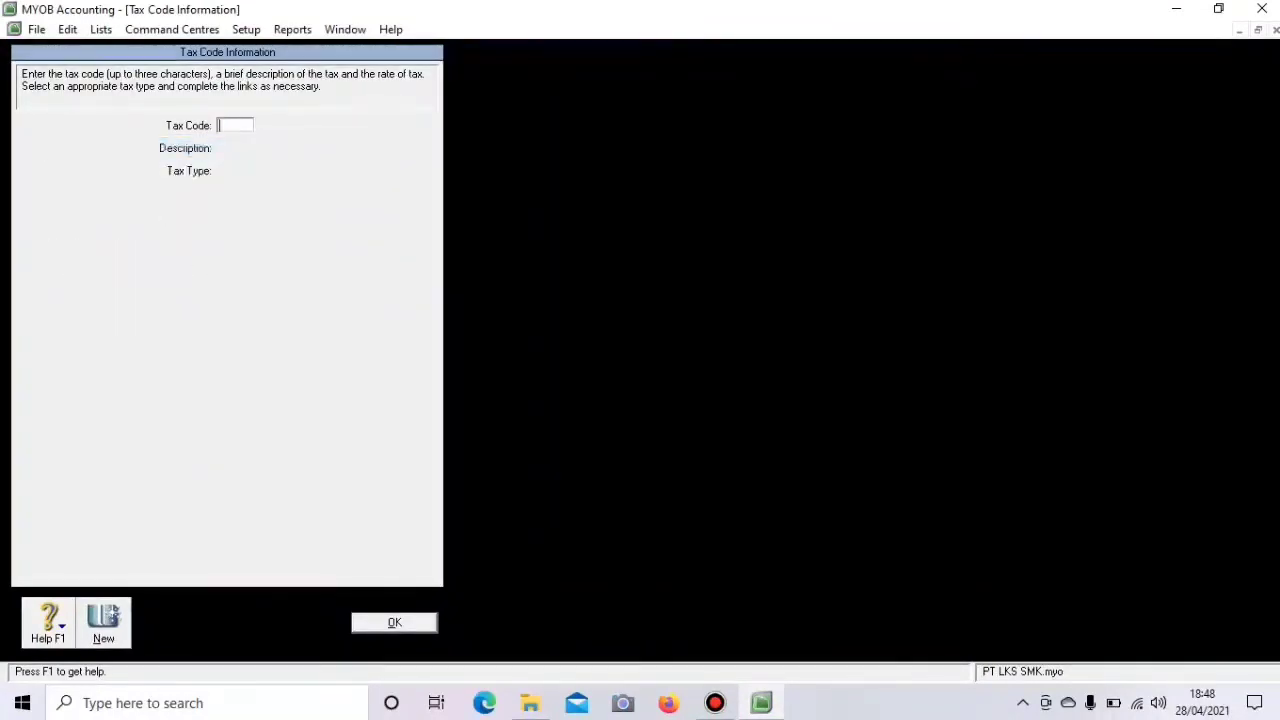
click(394, 622)
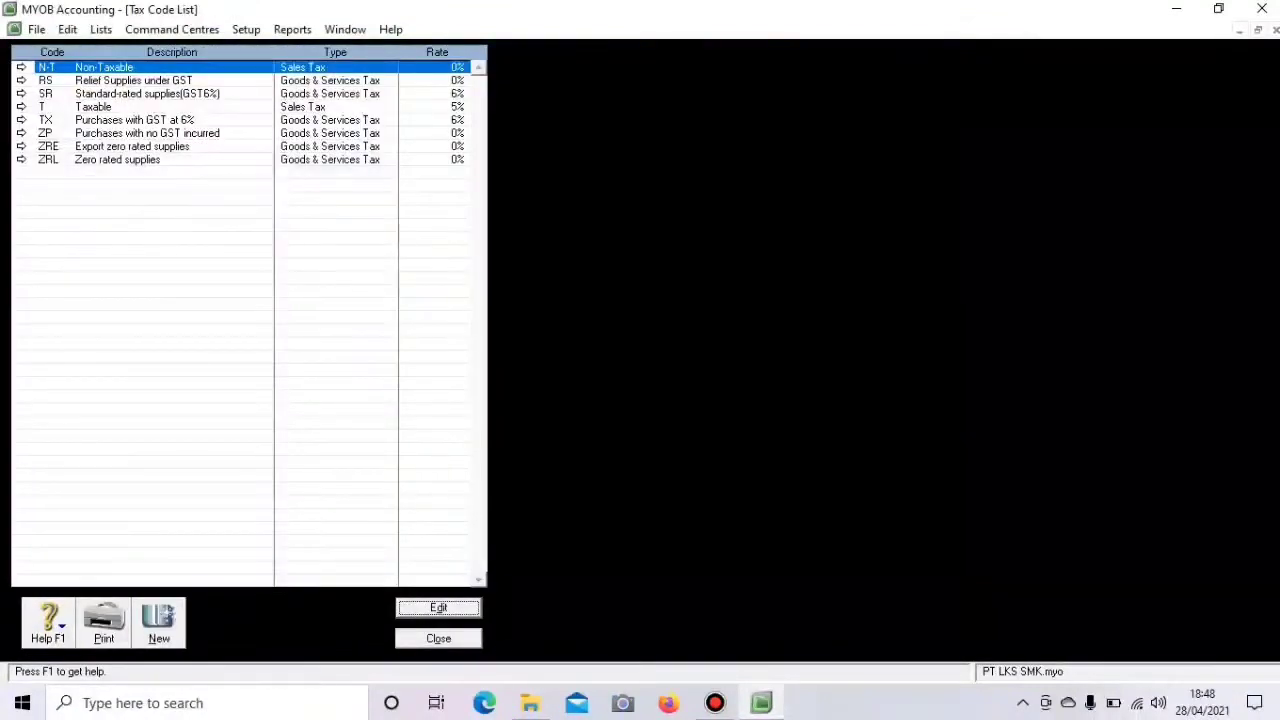
click(21, 80)
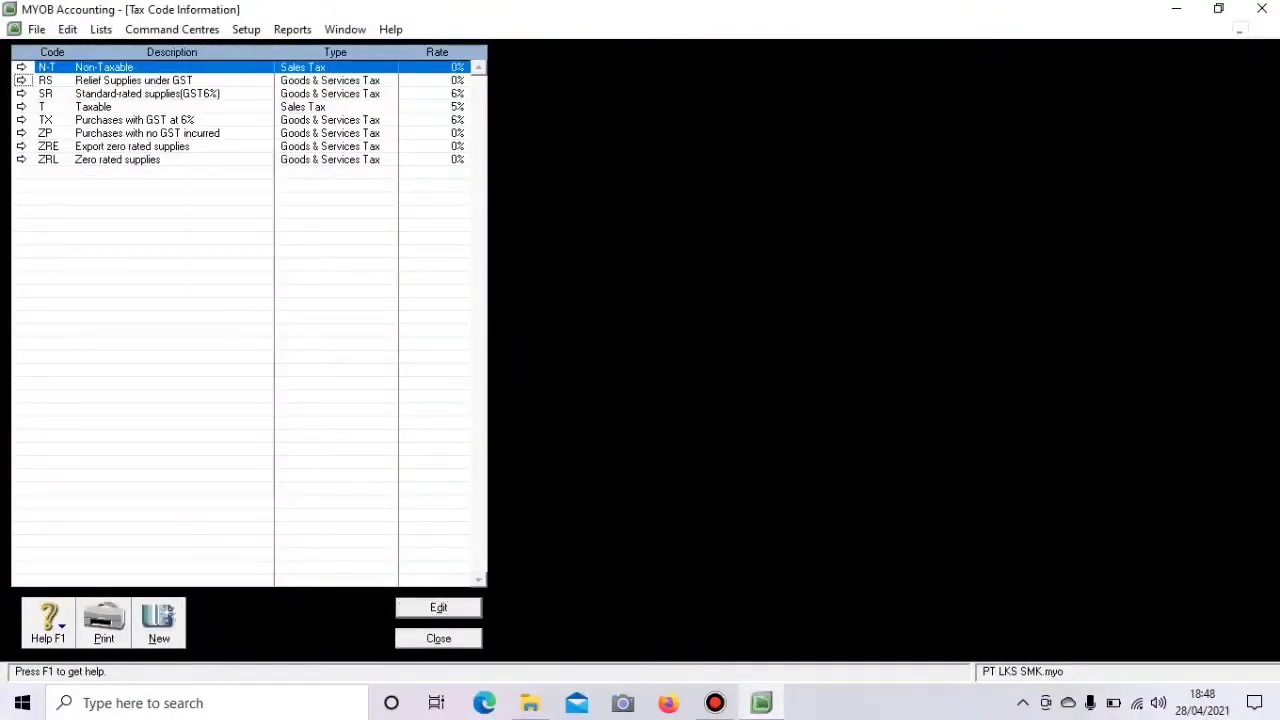
right_click(42, 116)
click(109, 124)
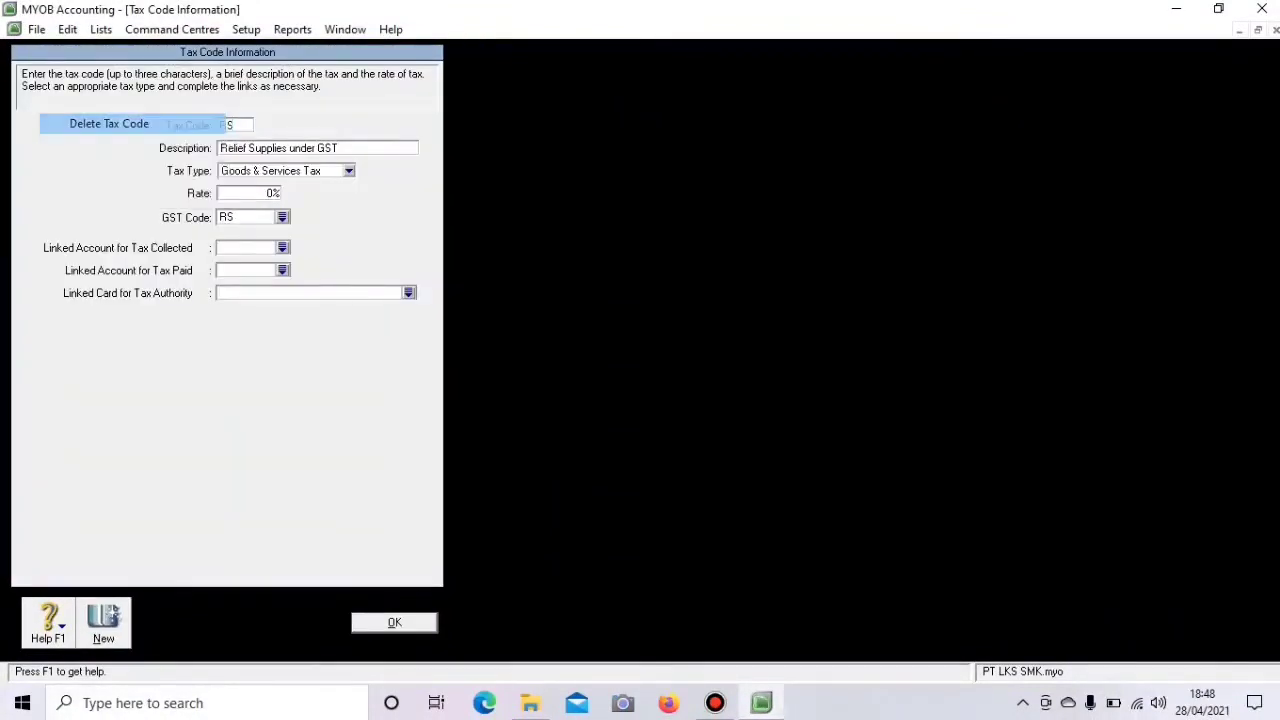
click(394, 622)
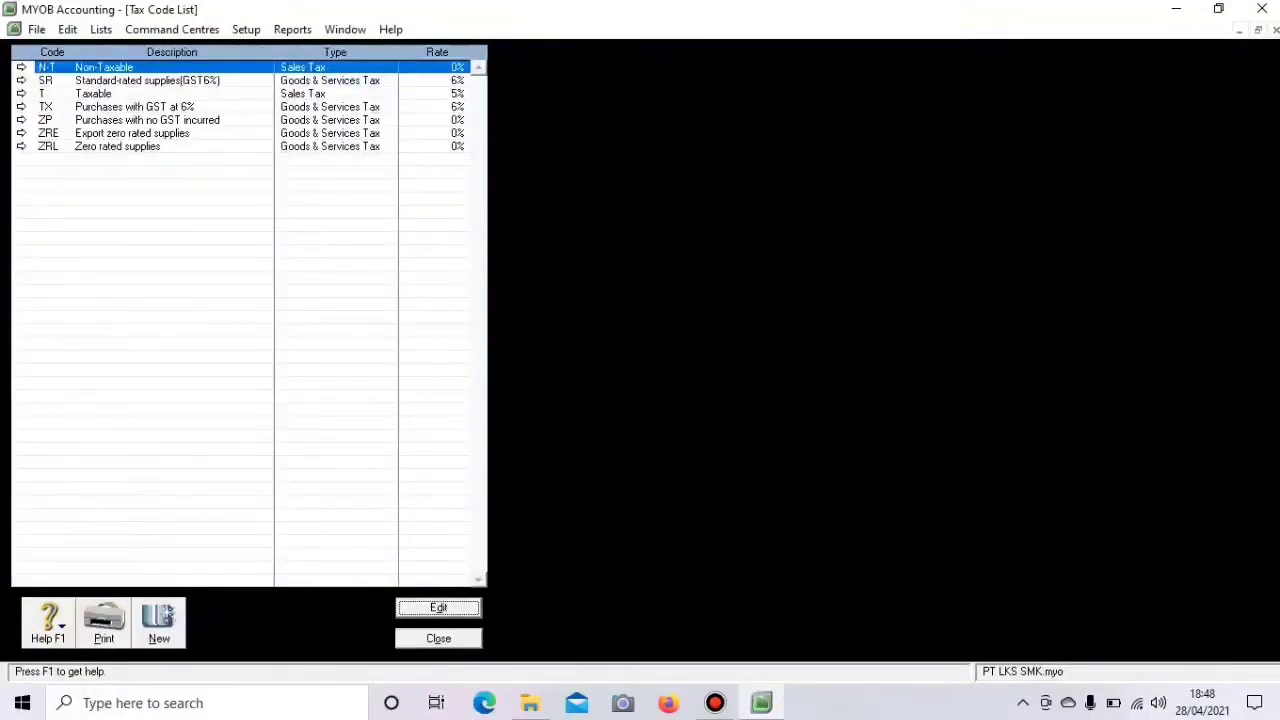
click(21, 80)
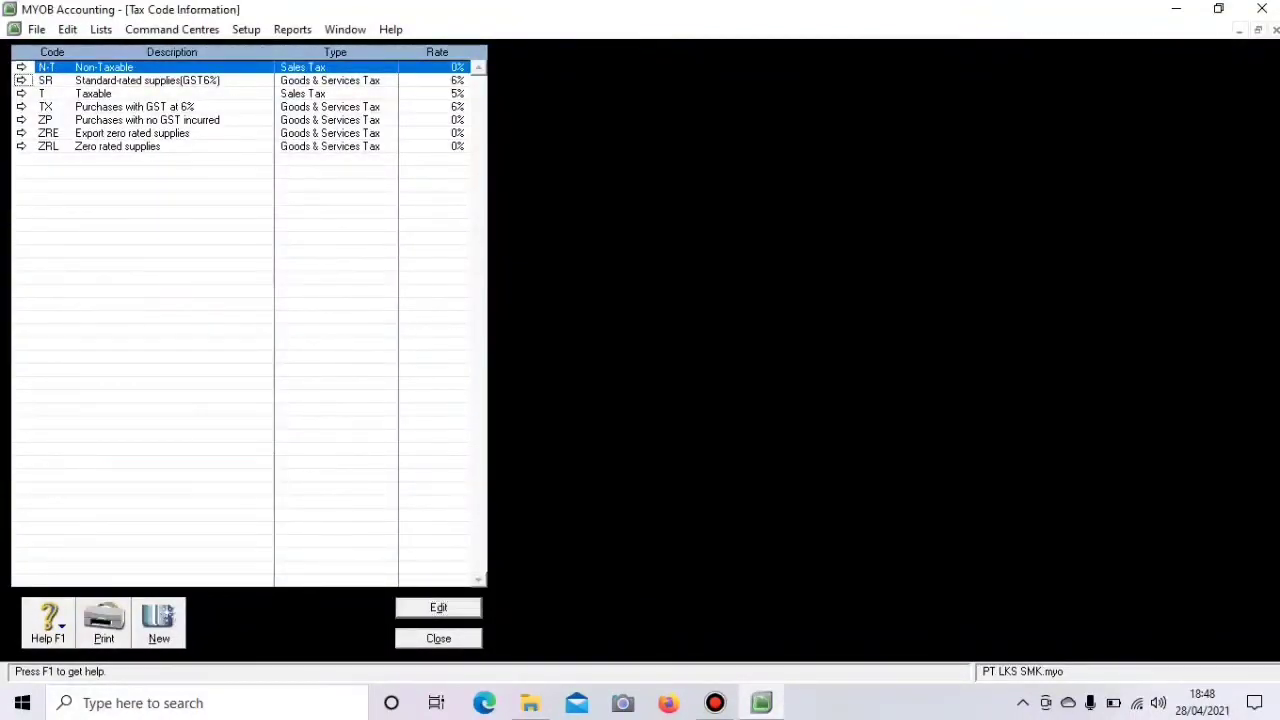
right_click(46, 142)
click(116, 156)
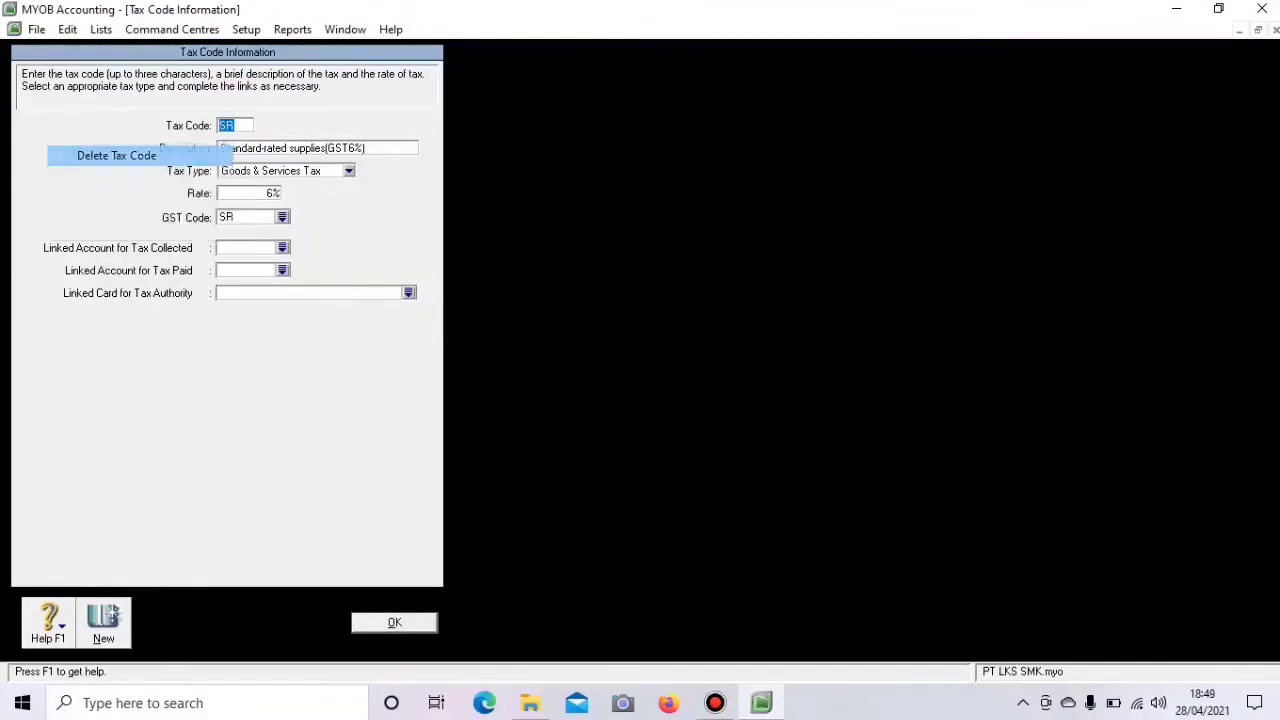
click(394, 622)
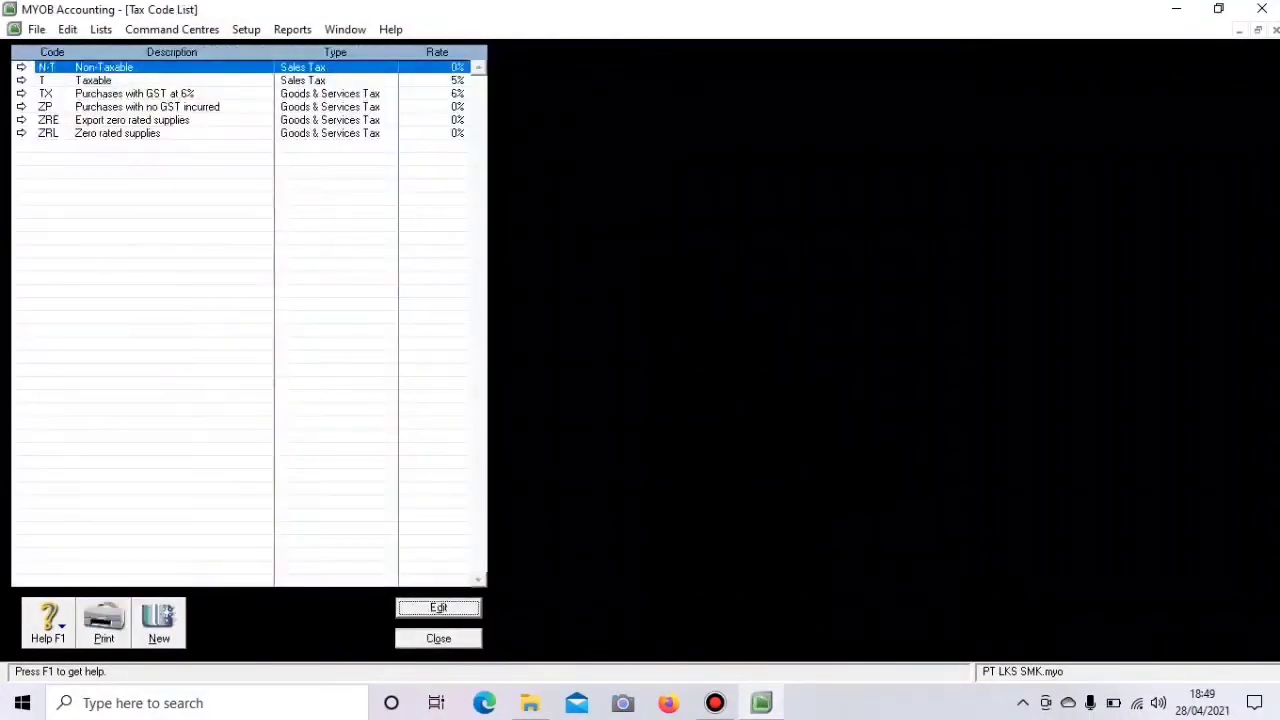
- Delete the T and TX tax codes from the tax code list
click(21, 80)
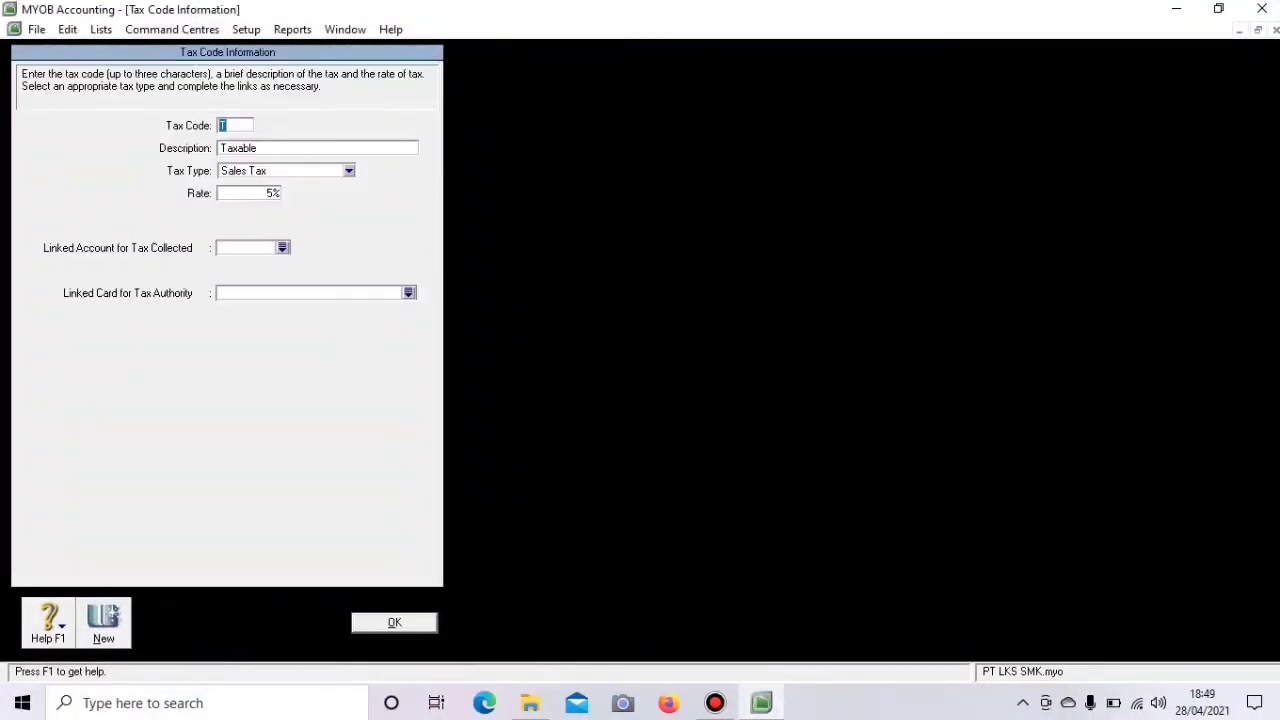
right_click(80, 176)
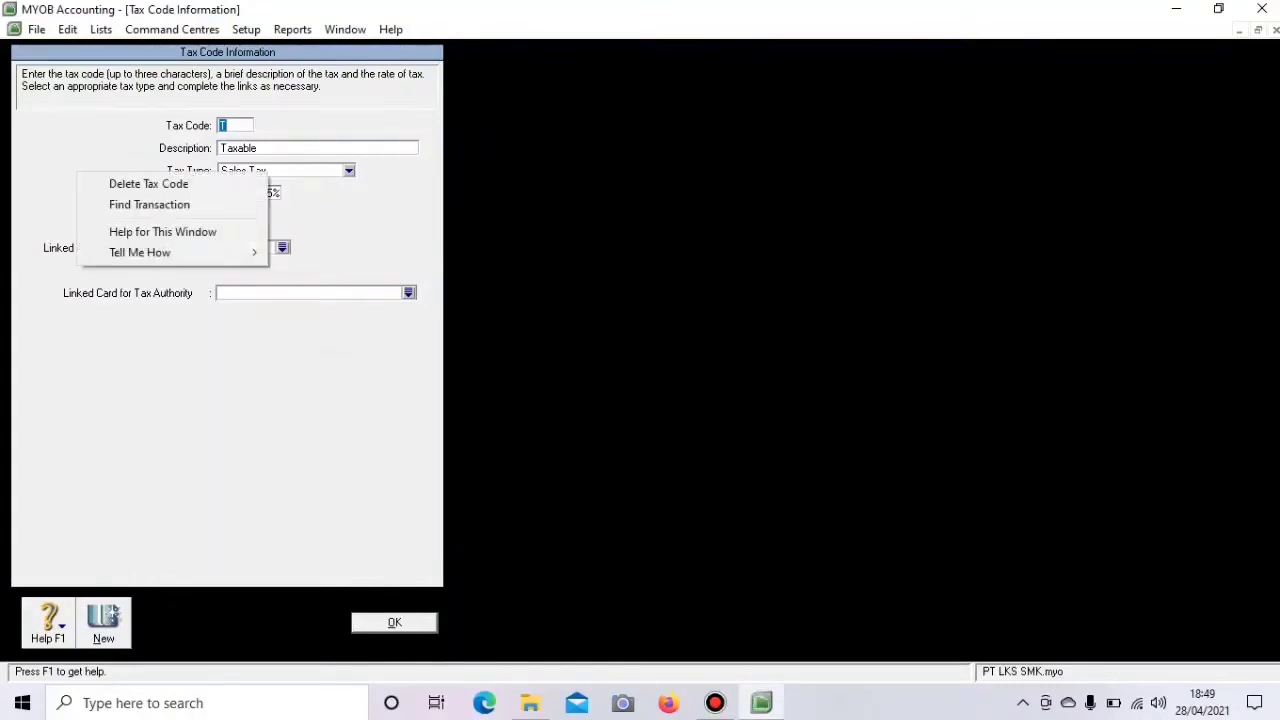
click(148, 184)
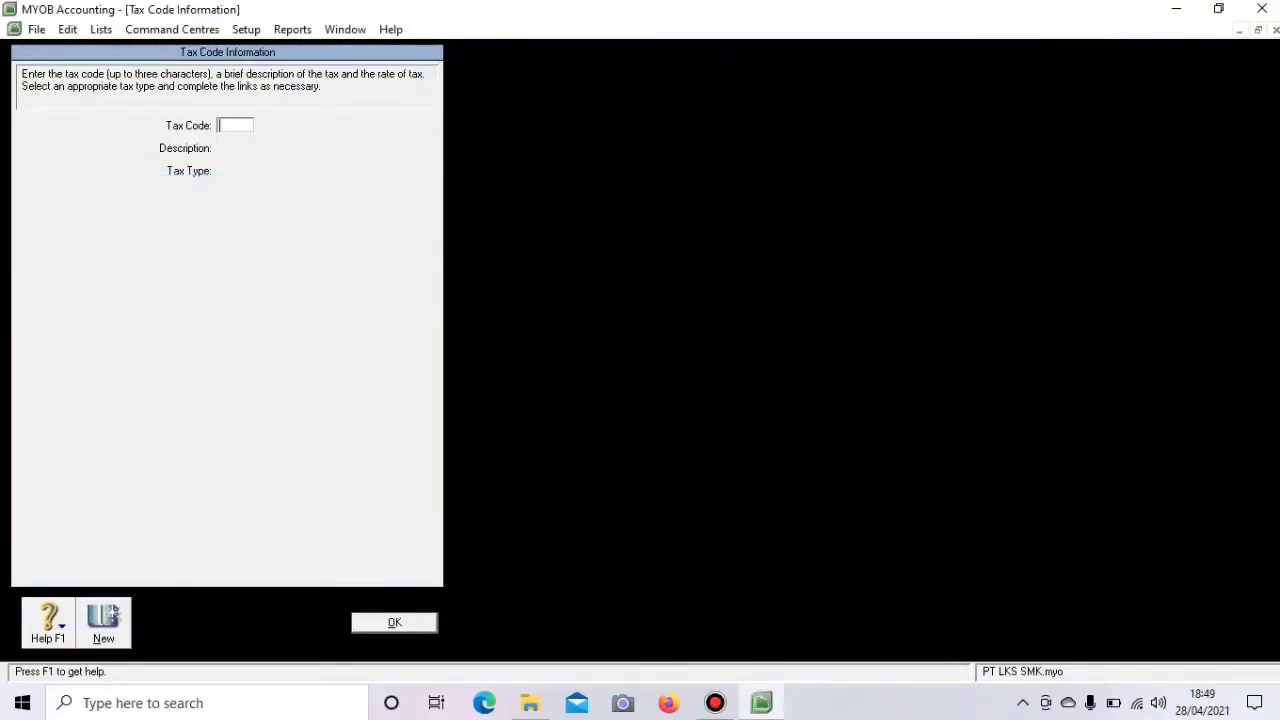
click(394, 623)
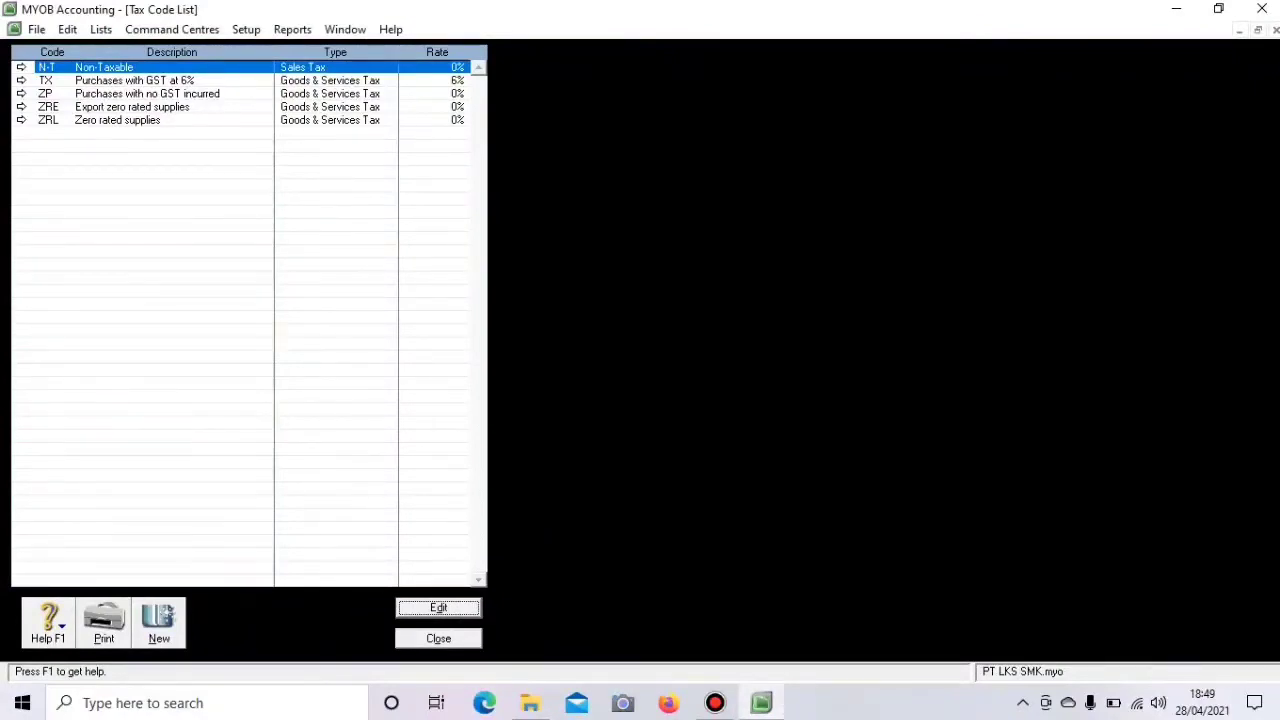
click(21, 80)
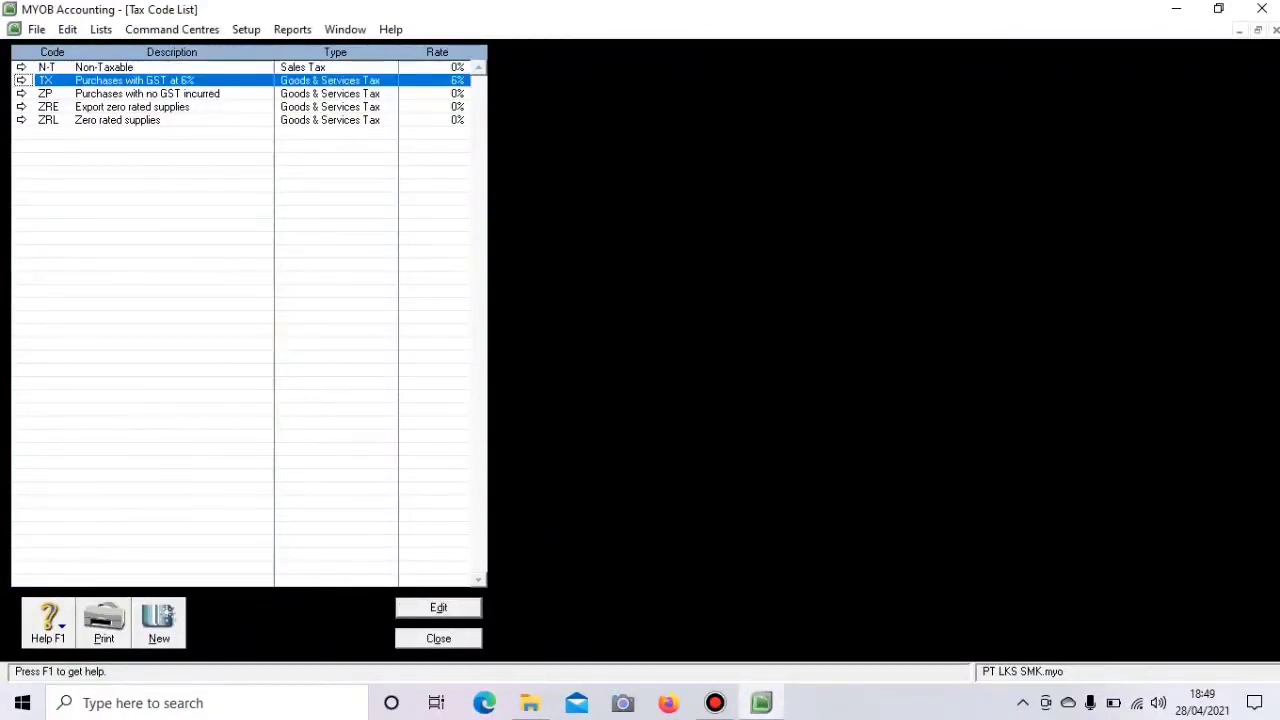
click(21, 80)
right_click(56, 144)
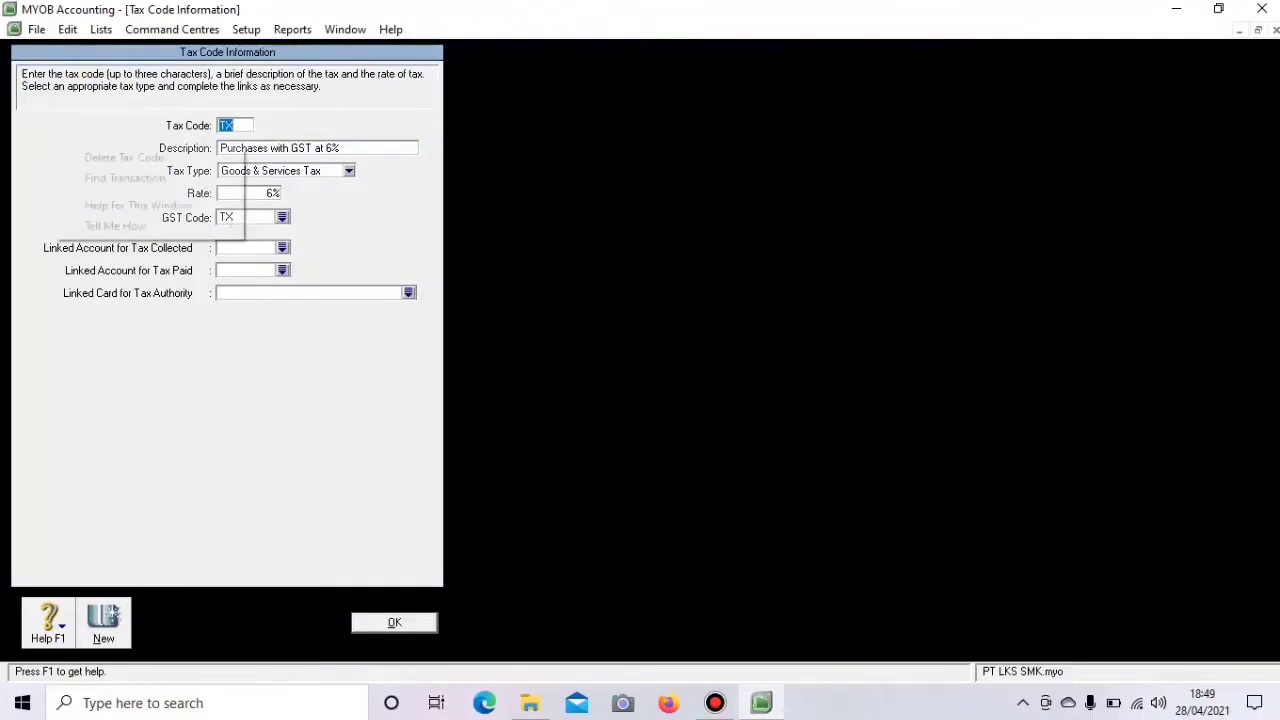
click(124, 157)
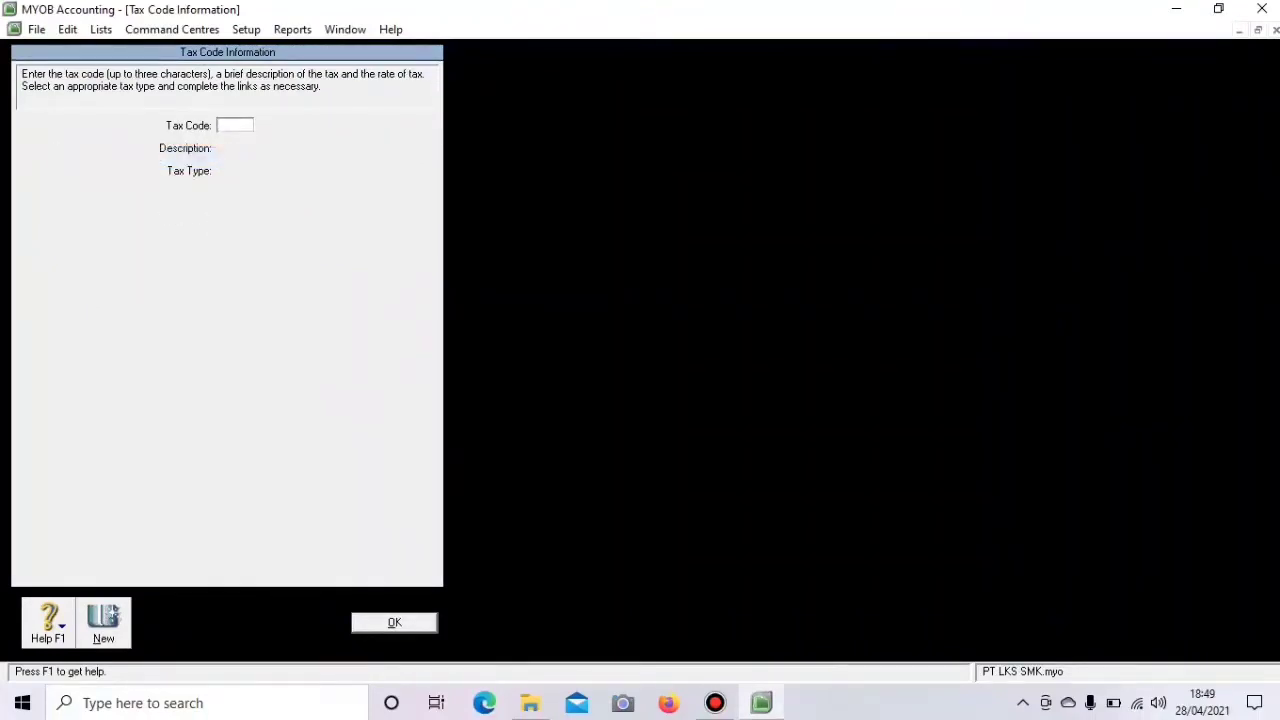
click(394, 622)
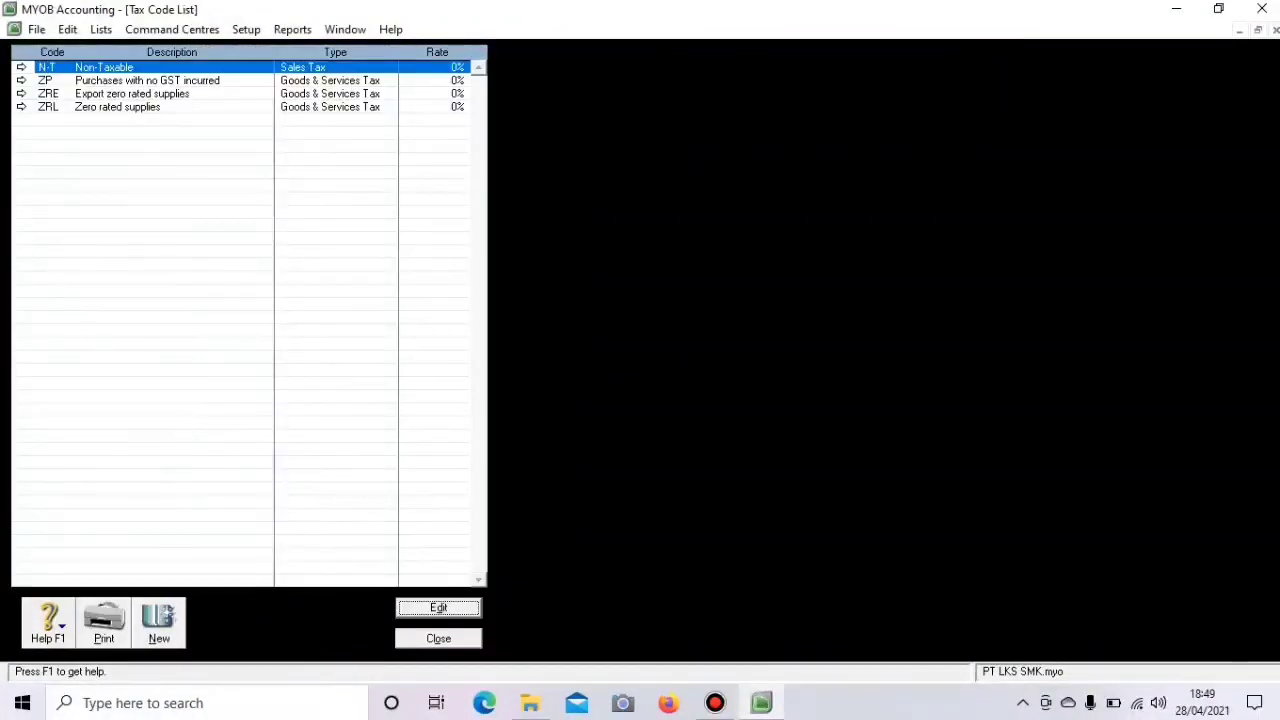
- Delete the ZP and ZRE tax codes, then begin deleting ZRL
click(21, 80)
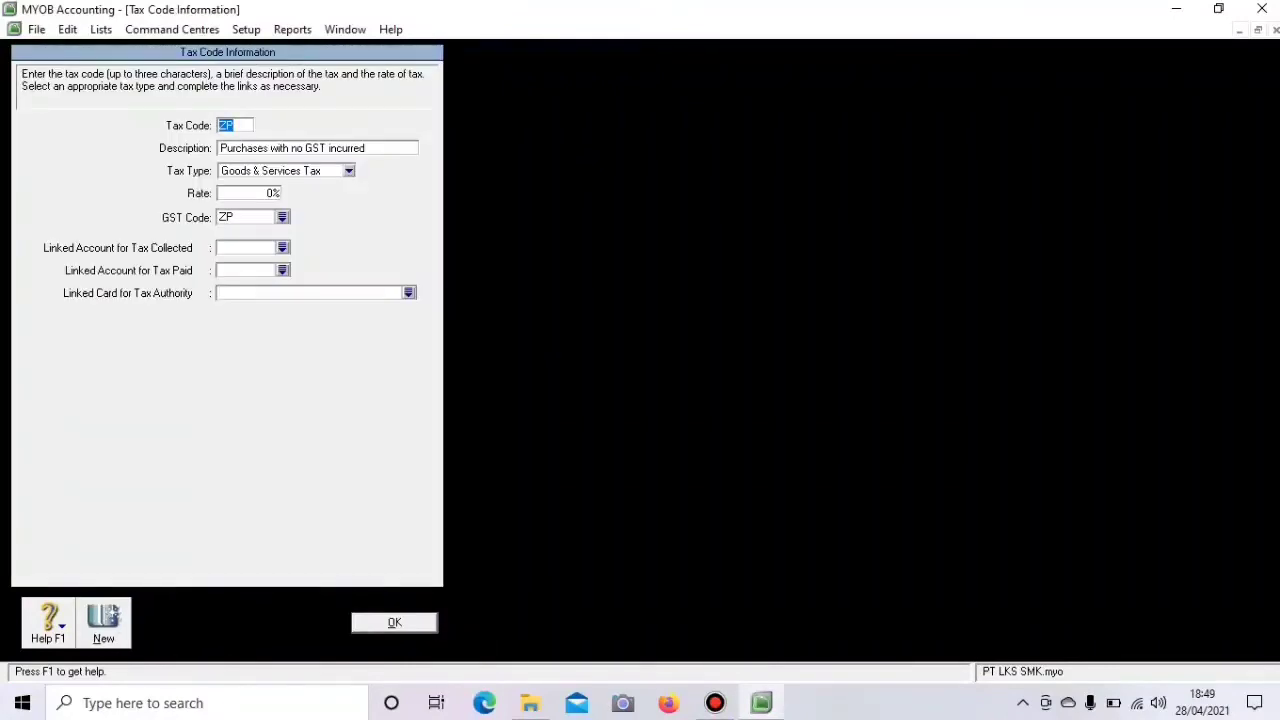
right_click(57, 170)
click(124, 183)
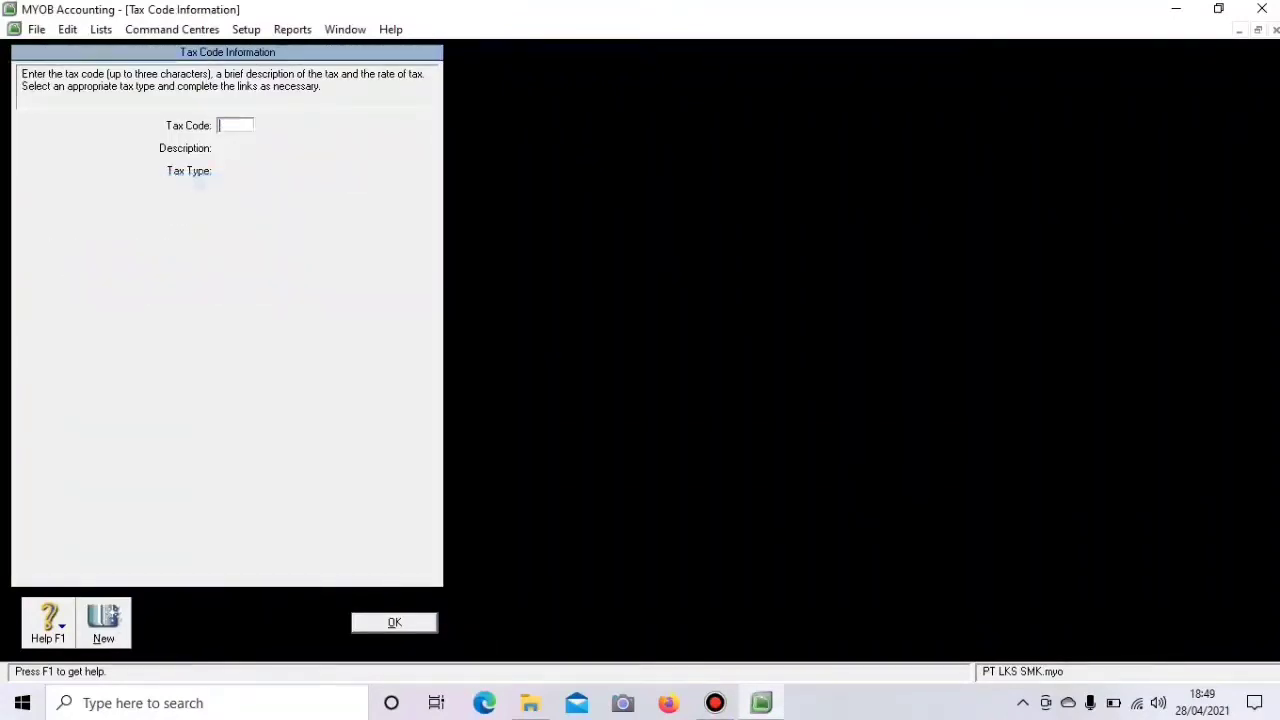
click(394, 622)
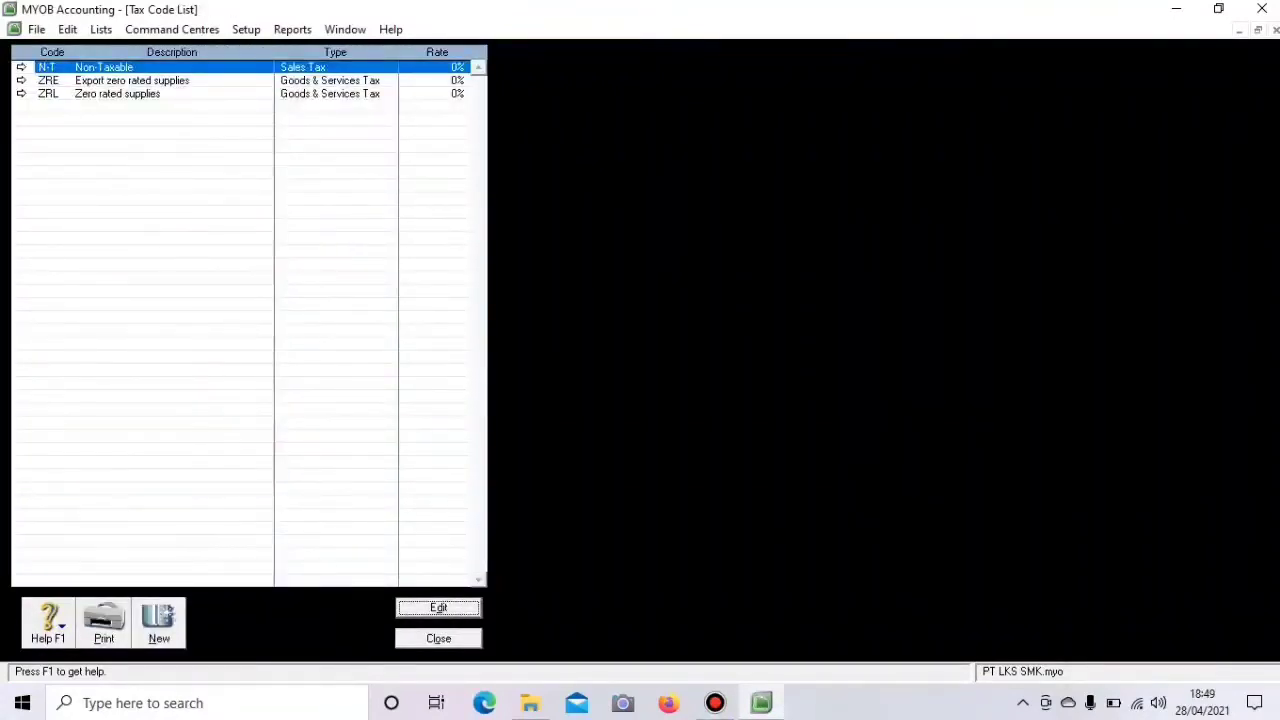
click(21, 80)
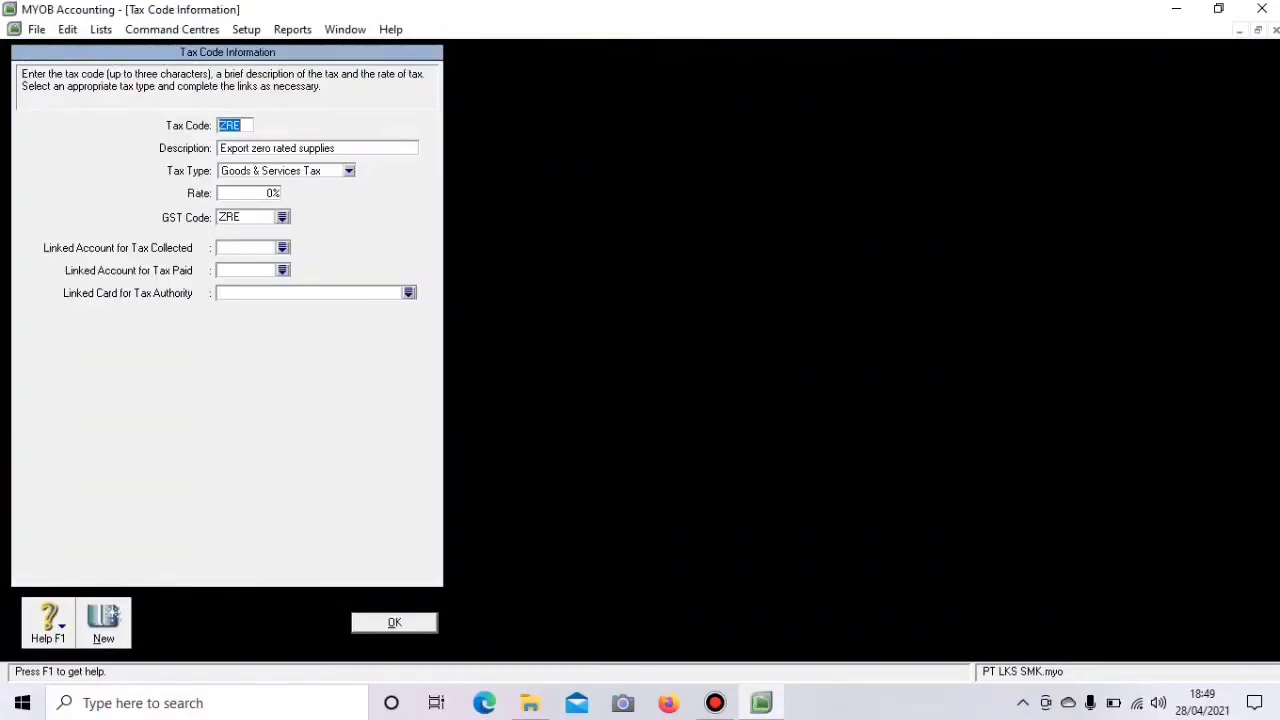
right_click(49, 131)
click(120, 143)
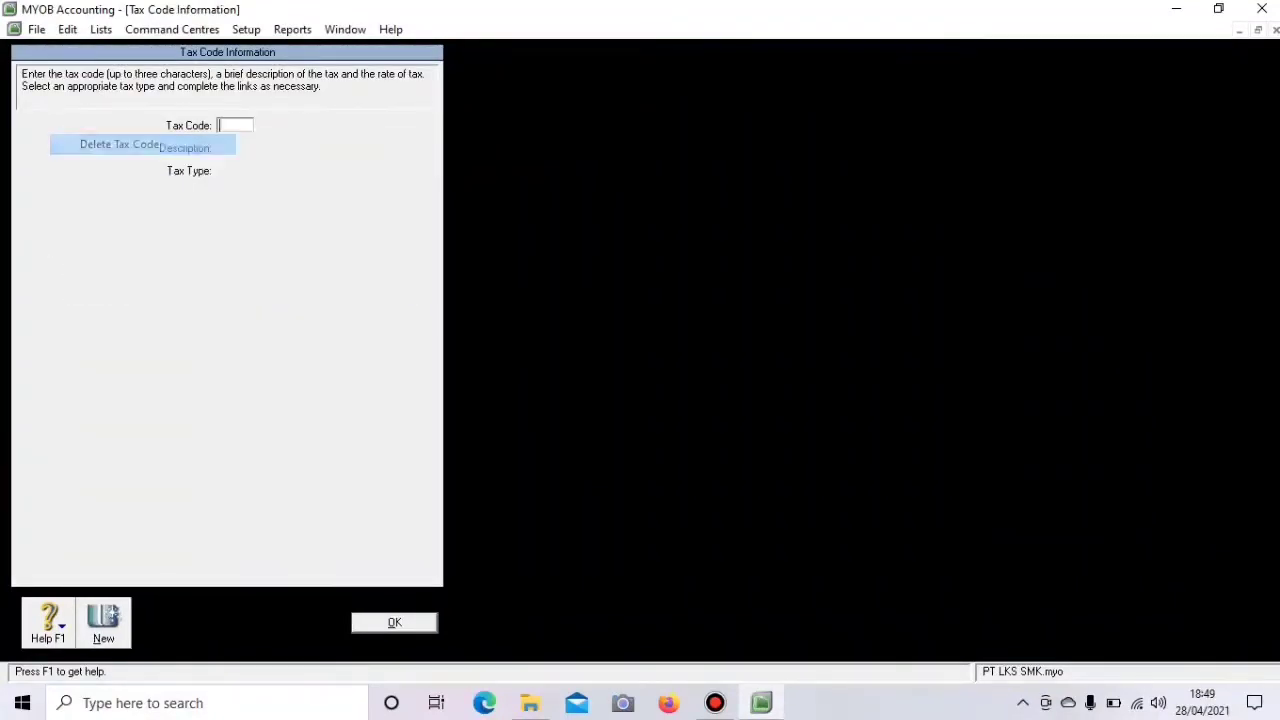
click(394, 622)
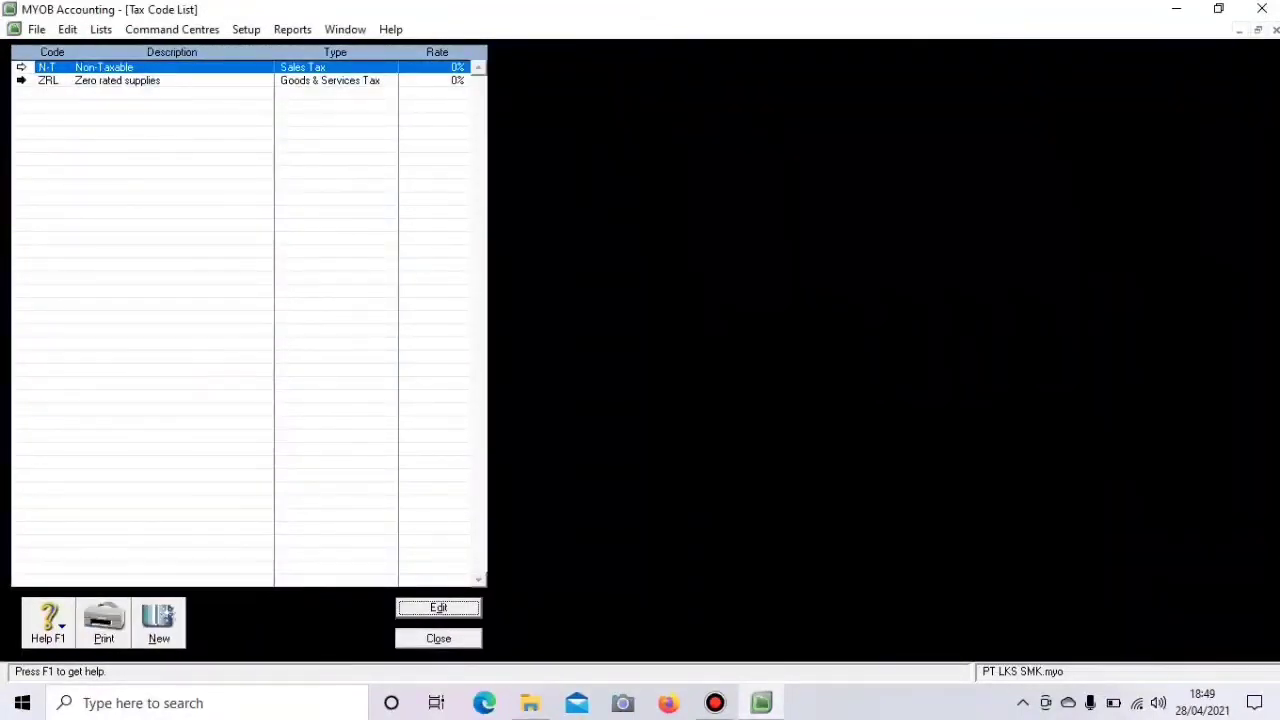
click(21, 80)
right_click(44, 117)
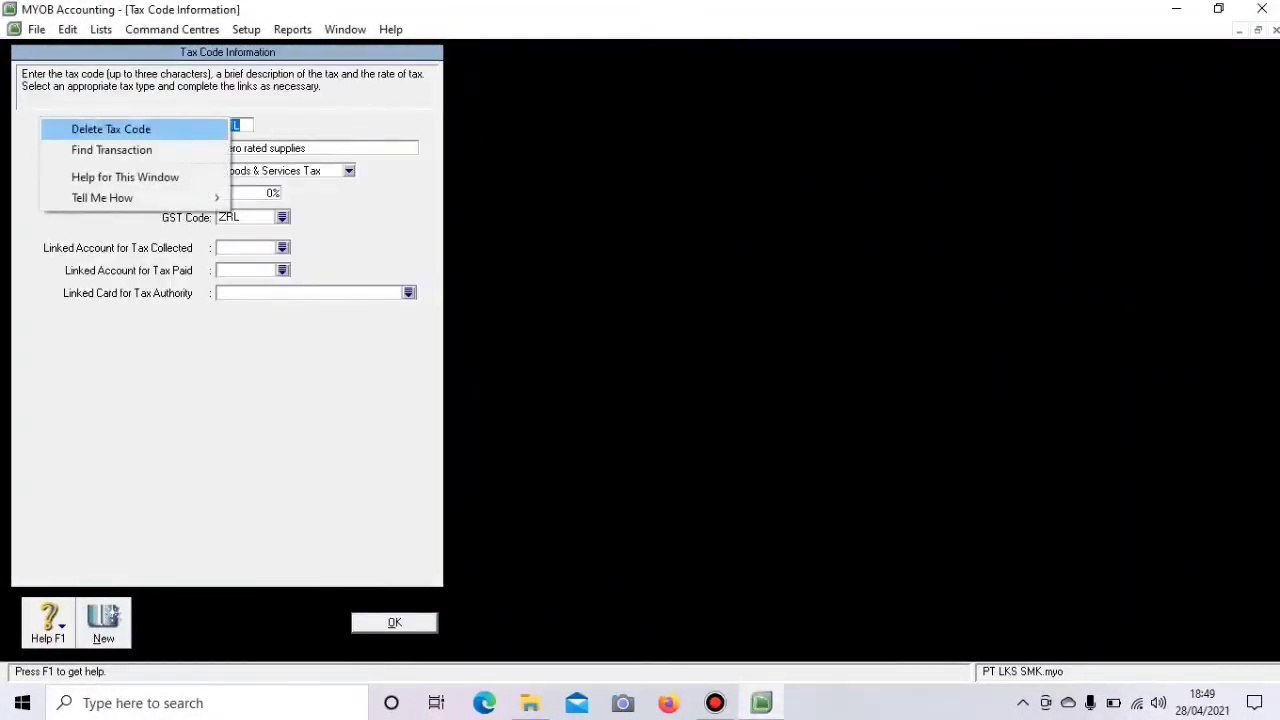
click(110, 128)
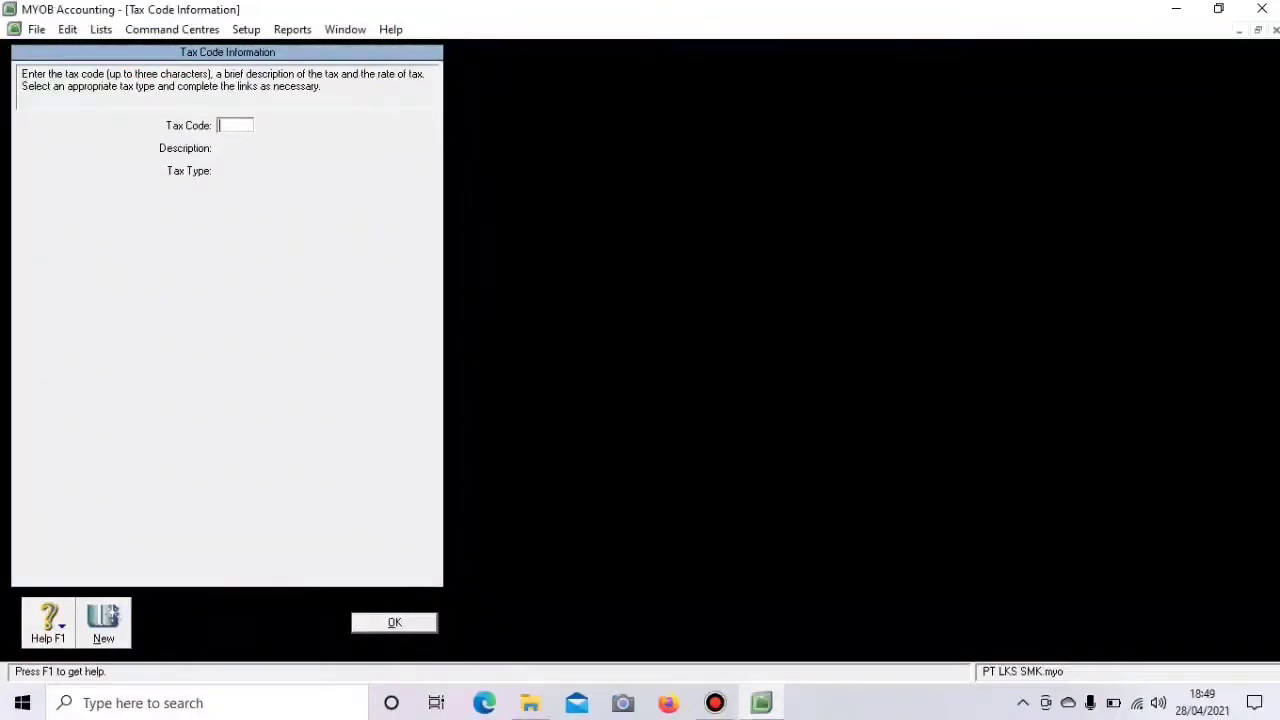
- Finish removing ZRL and change the N-T tax code's description to PPN
key(Escape)
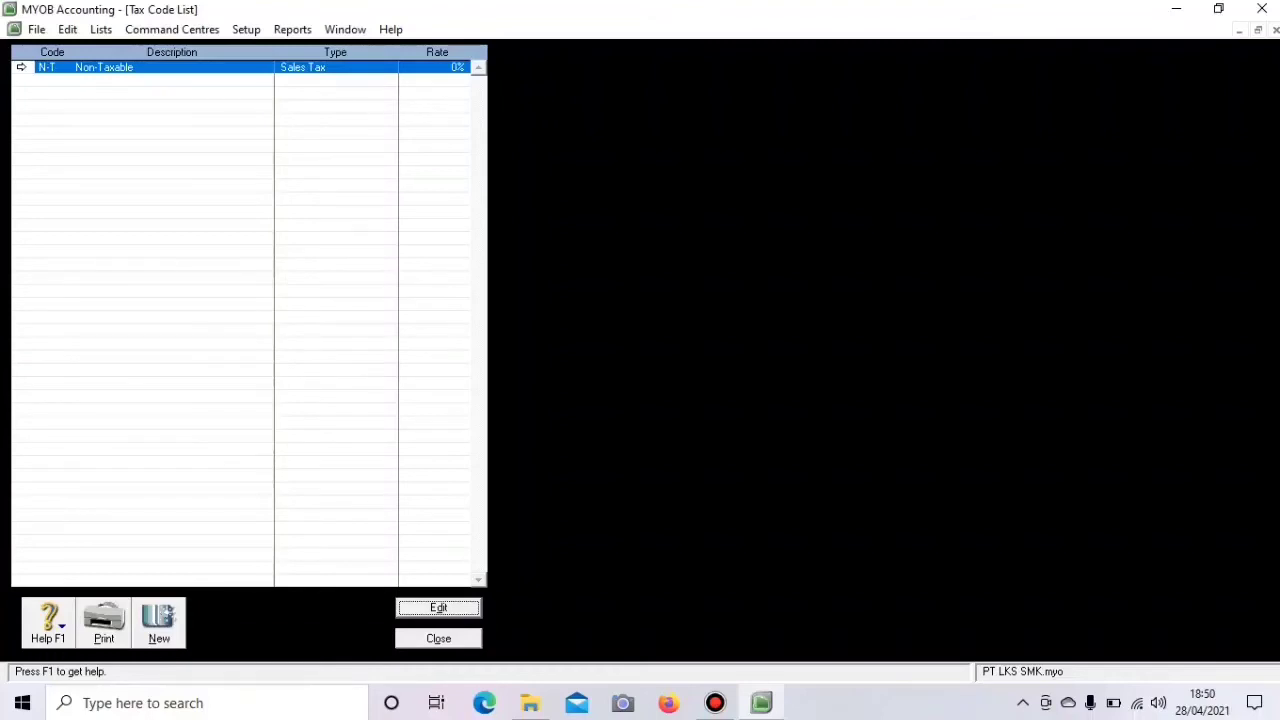
key(Return)
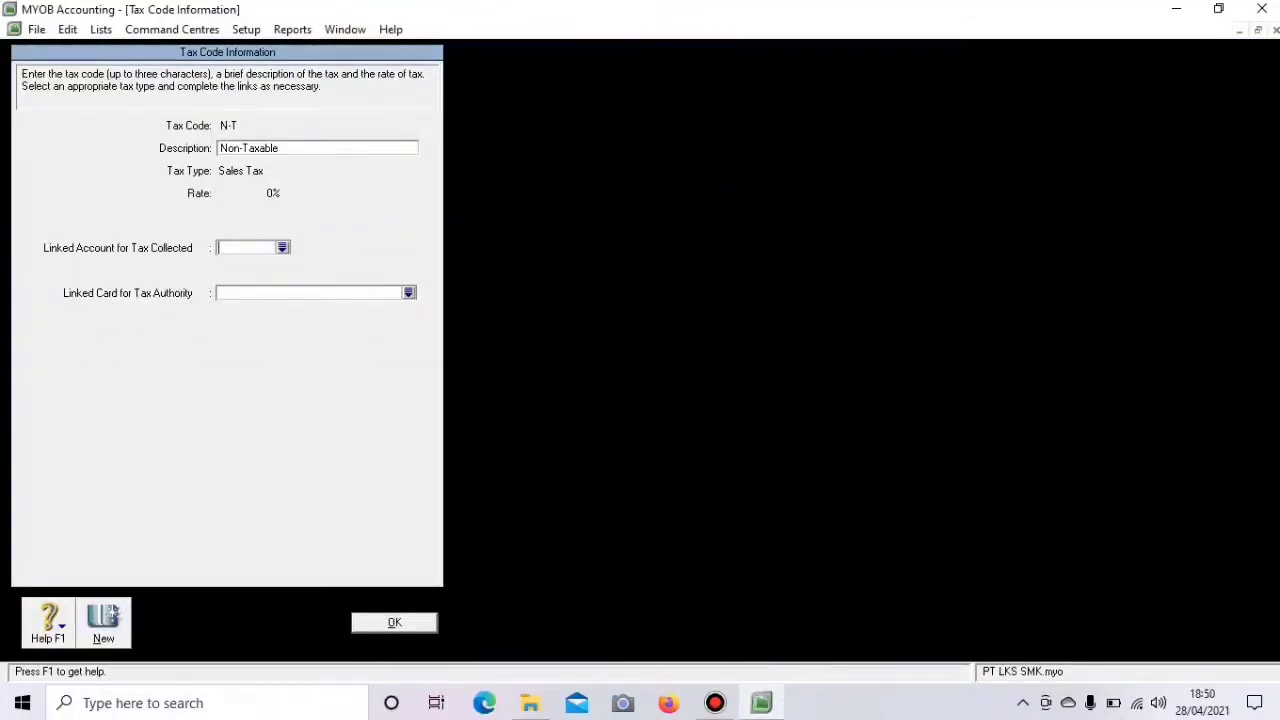
key(shift+Tab)
key(BackSpace)
text(P)
key(Caps_Lock)
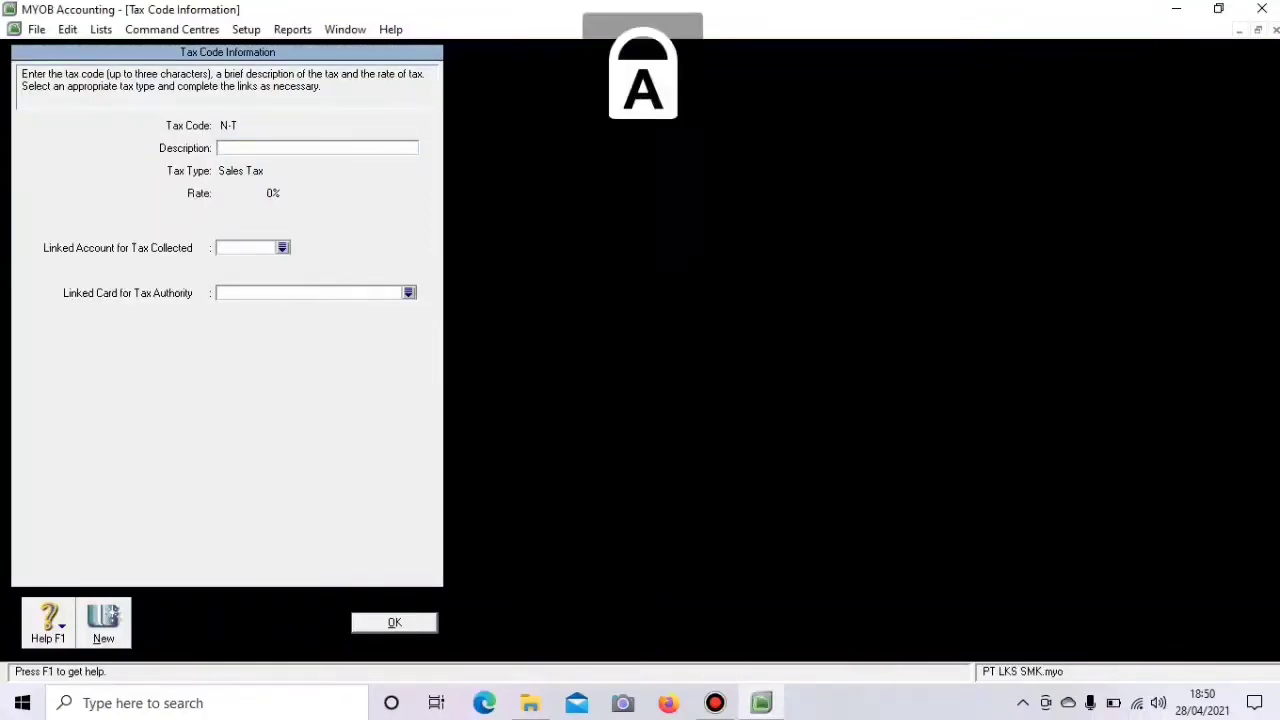
text(PPN)
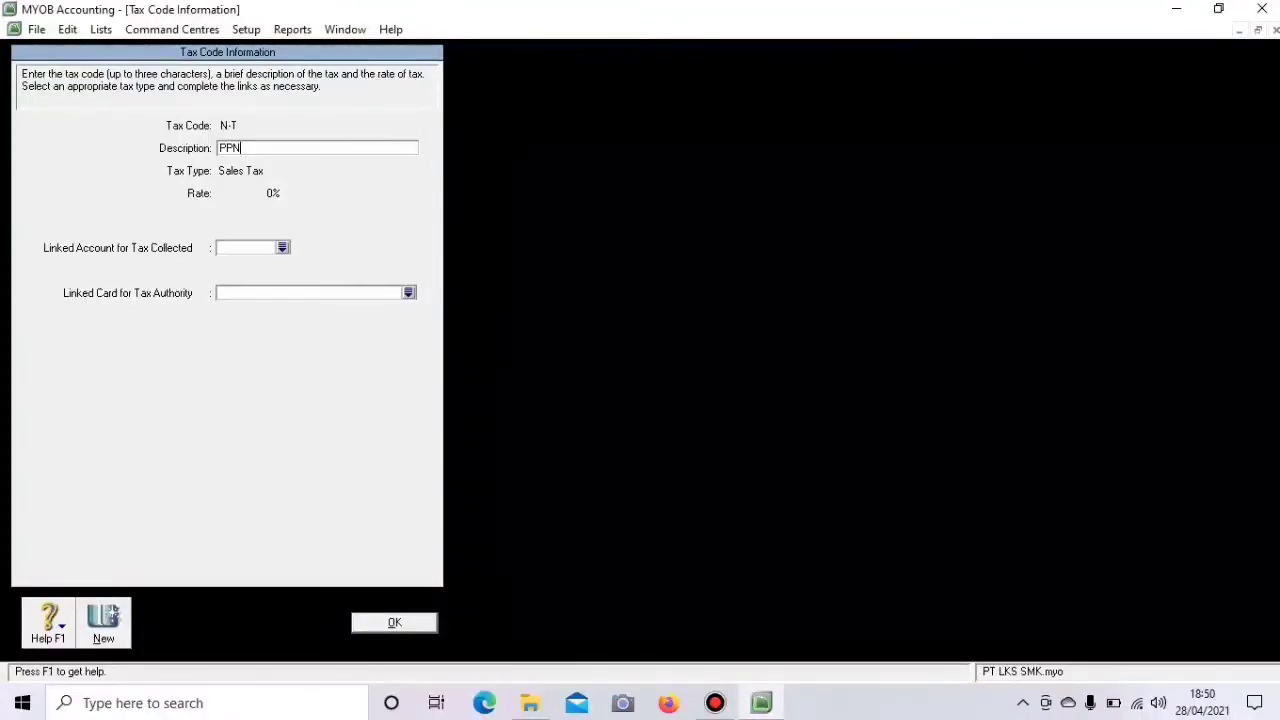
- Link N-T's tax collected to 2-1201 Account Payable and save it
click(283, 247)
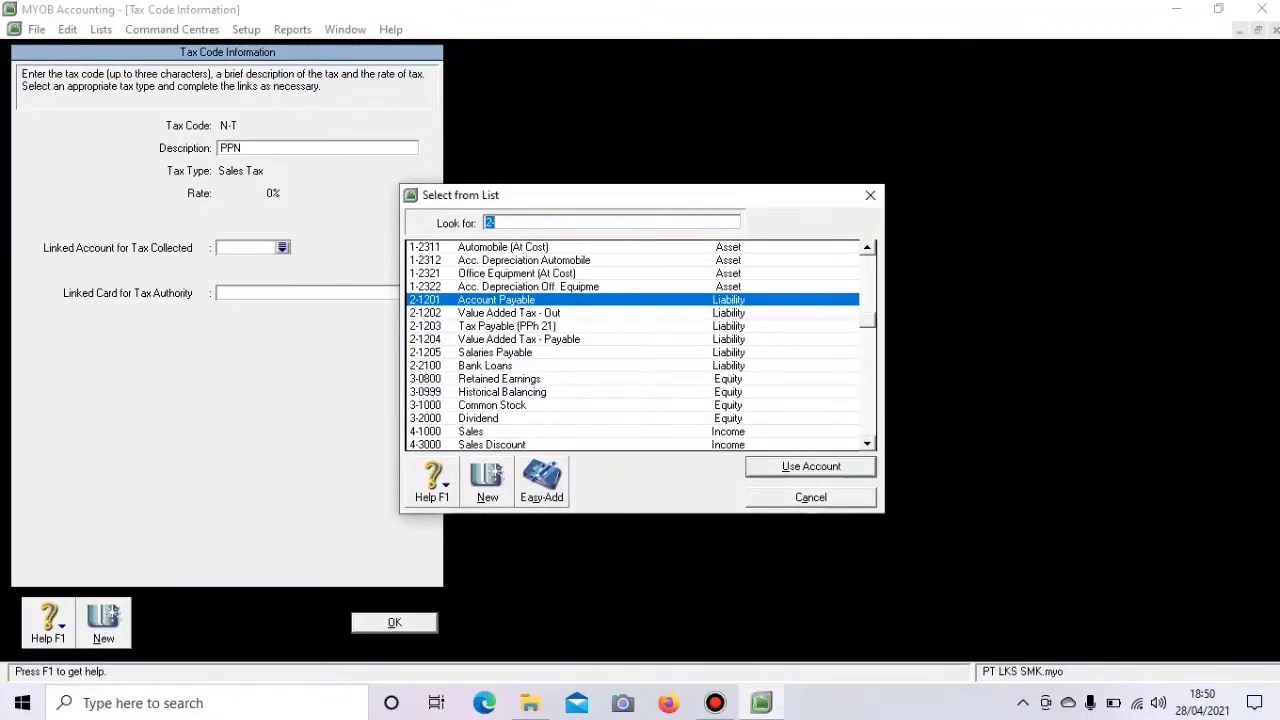
key(Return)
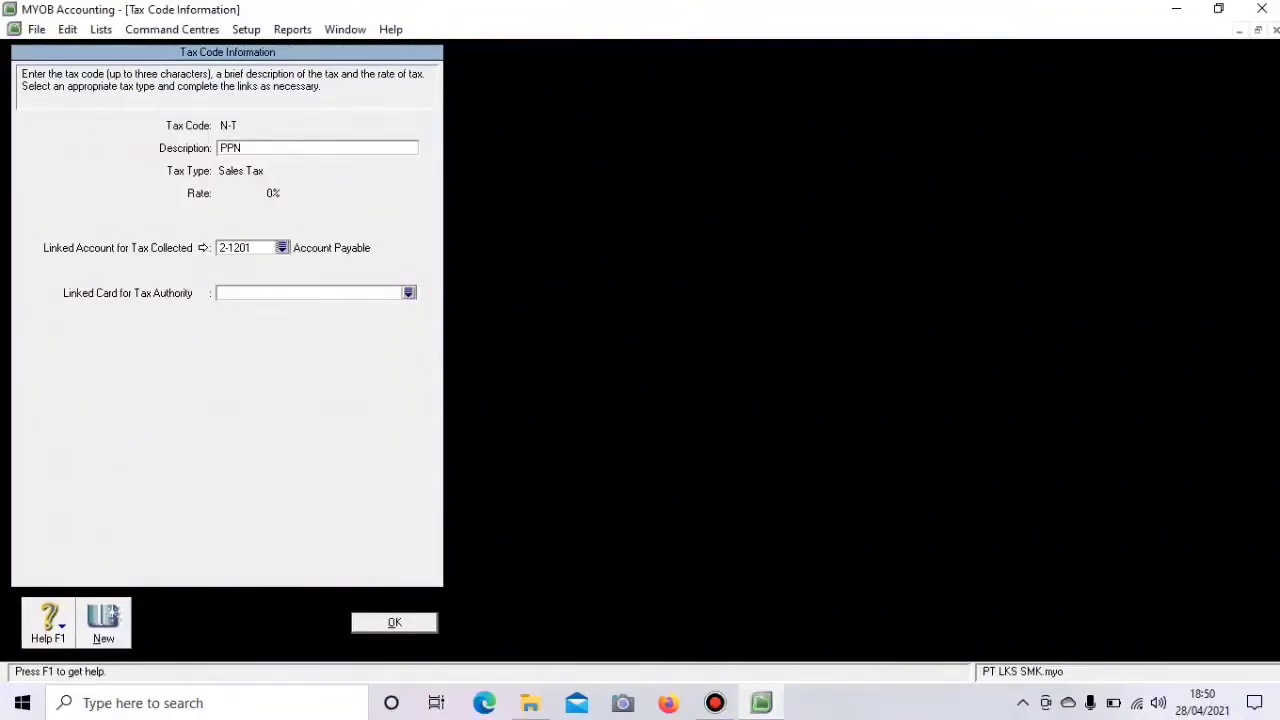
click(113, 616)
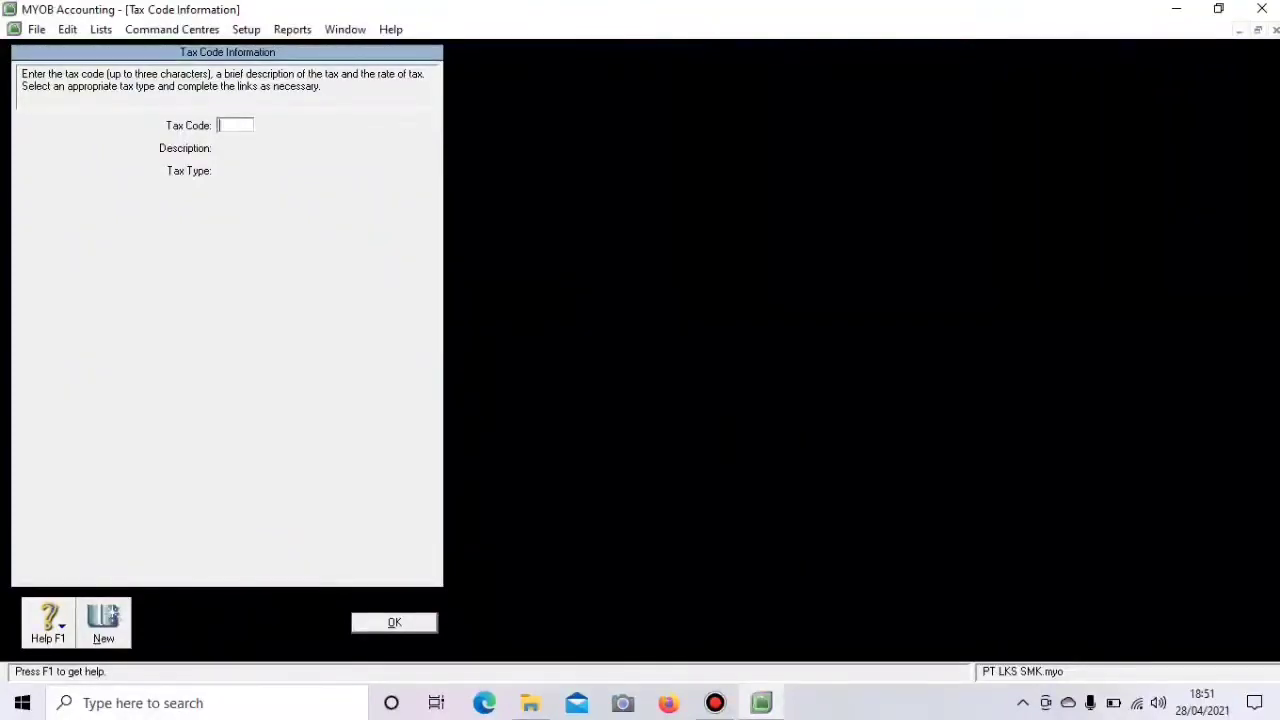
- Create tax code PPN, 'Pajak pertambahan', rate 10%, collected into 2-1202 Value Added Tax - Out
text(PPN)
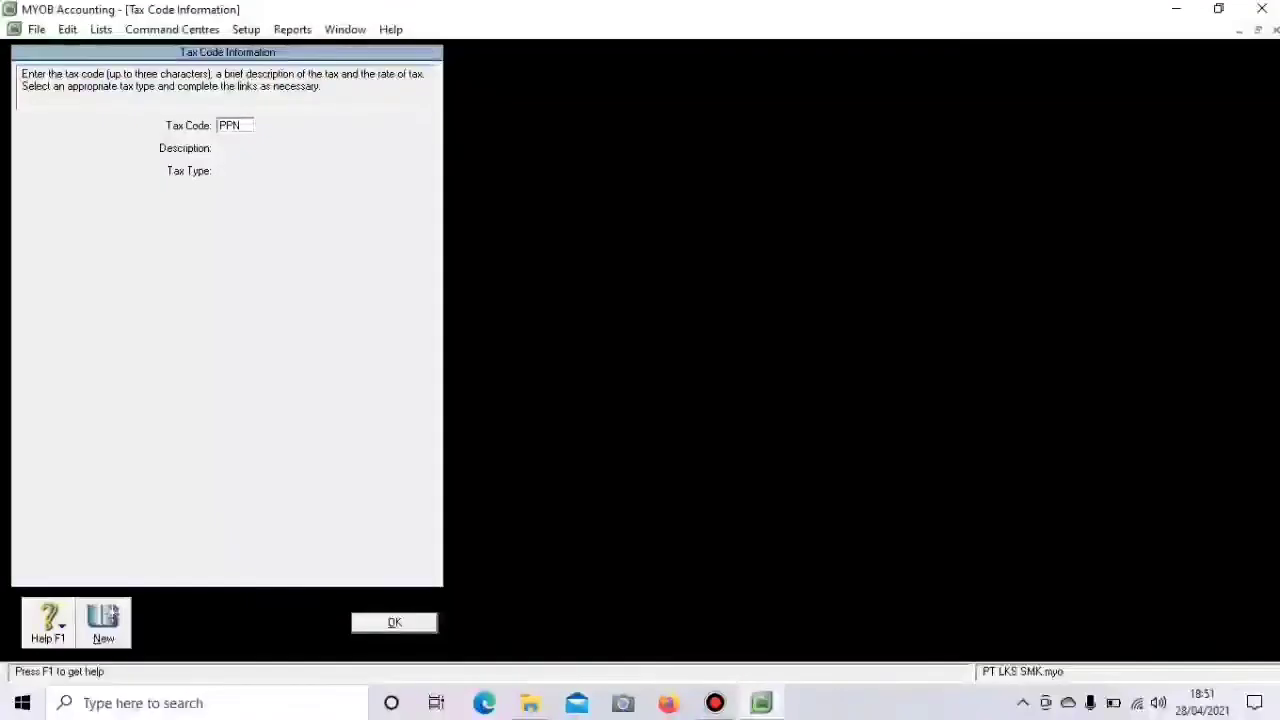
key(Tab)
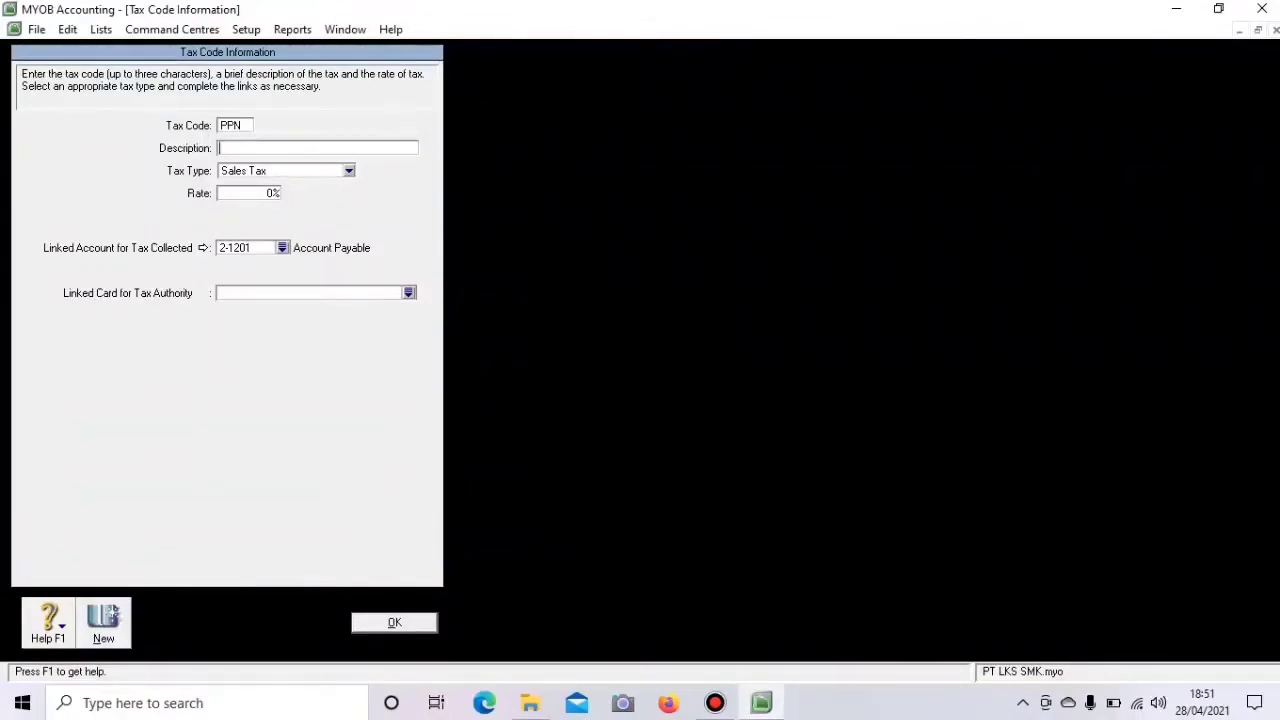
text(P)
key(Caps_Lock)
text(a)
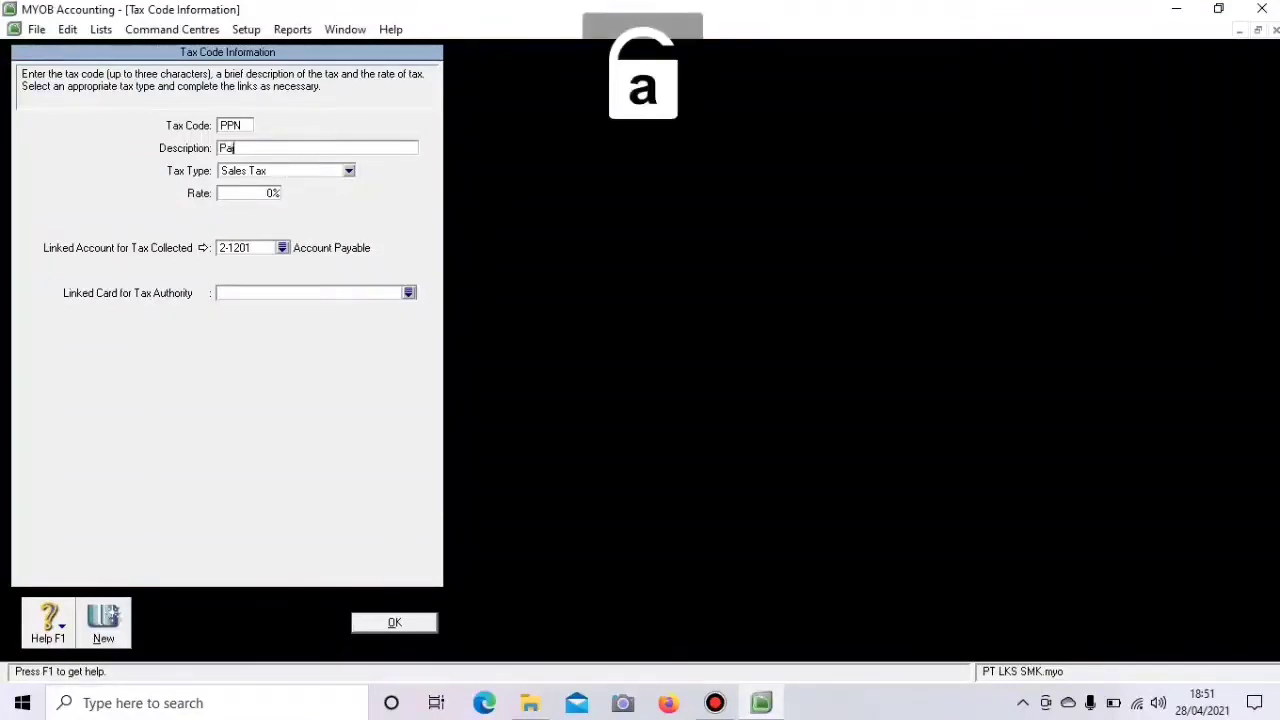
text(jak p)
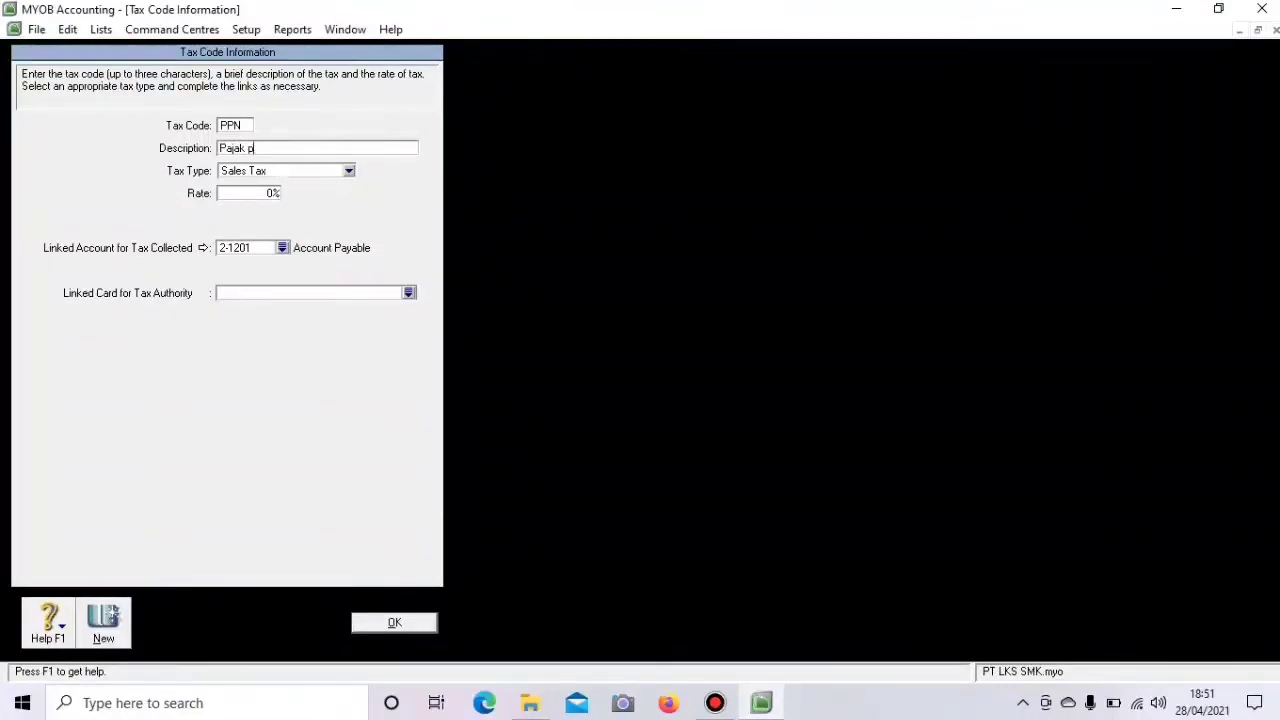
text(ertambah)
text(an)
text(1)
text(0)
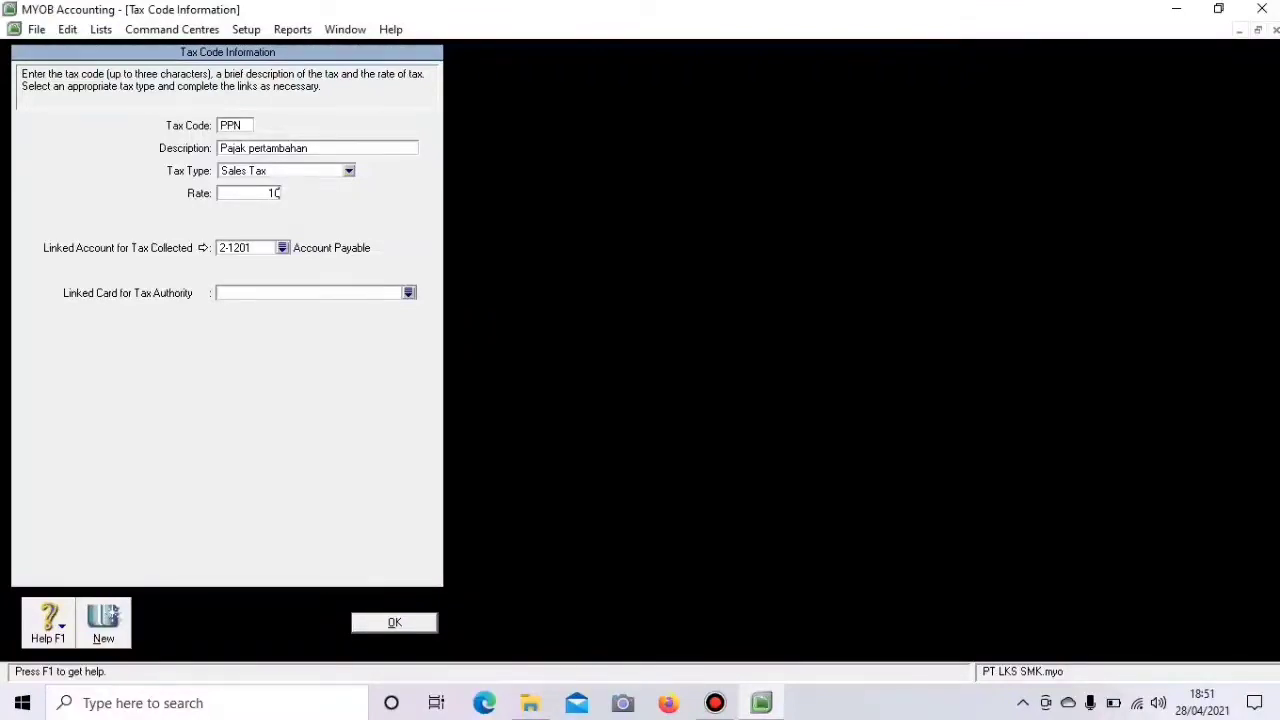
click(283, 248)
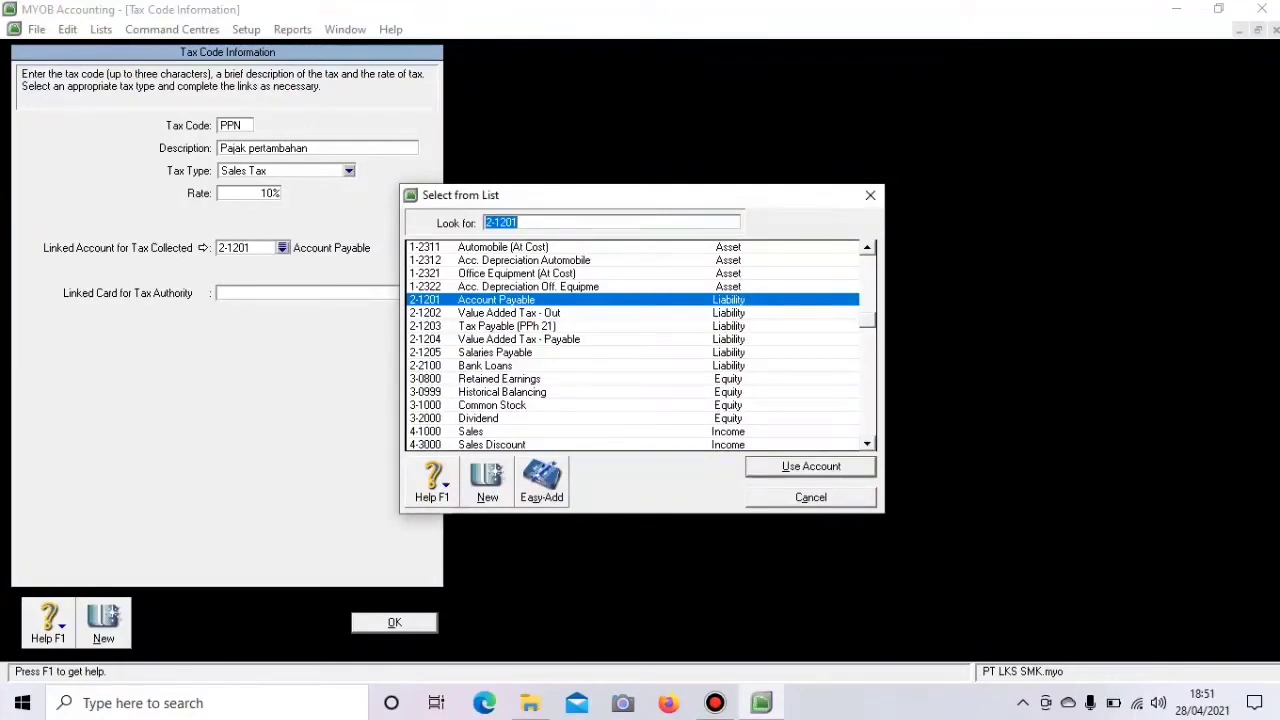
click(510, 313)
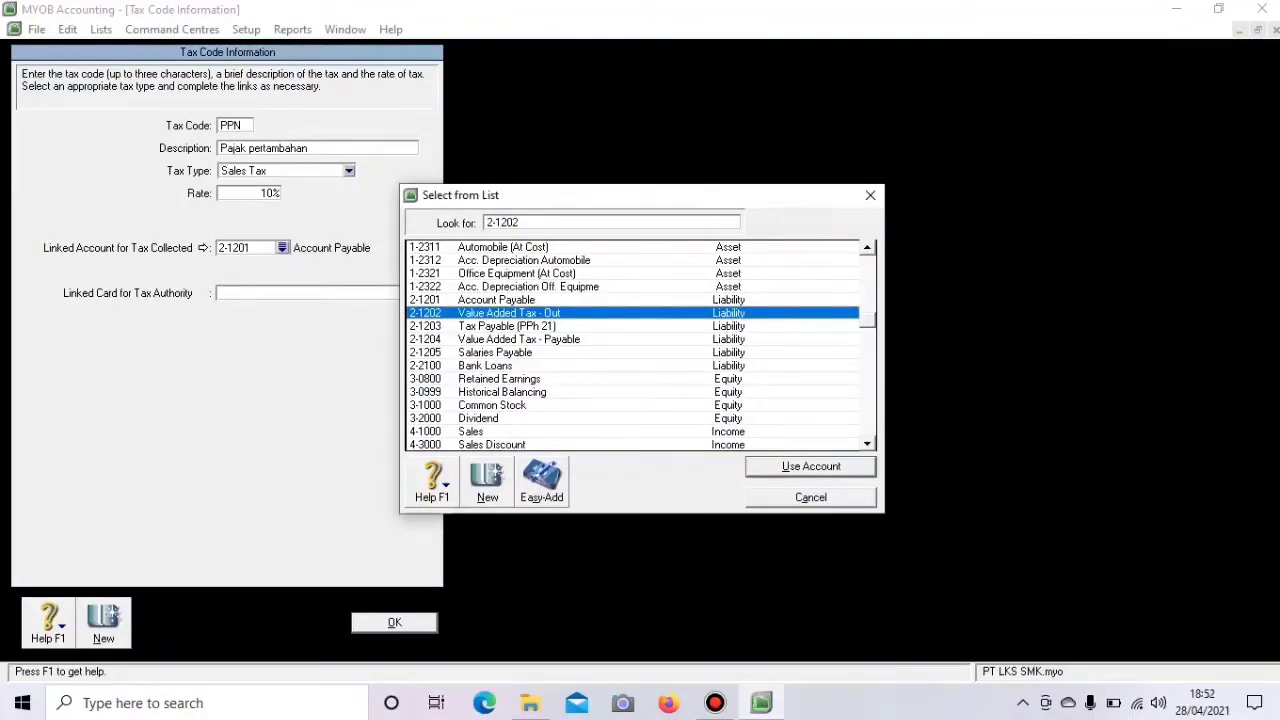
key(Return)
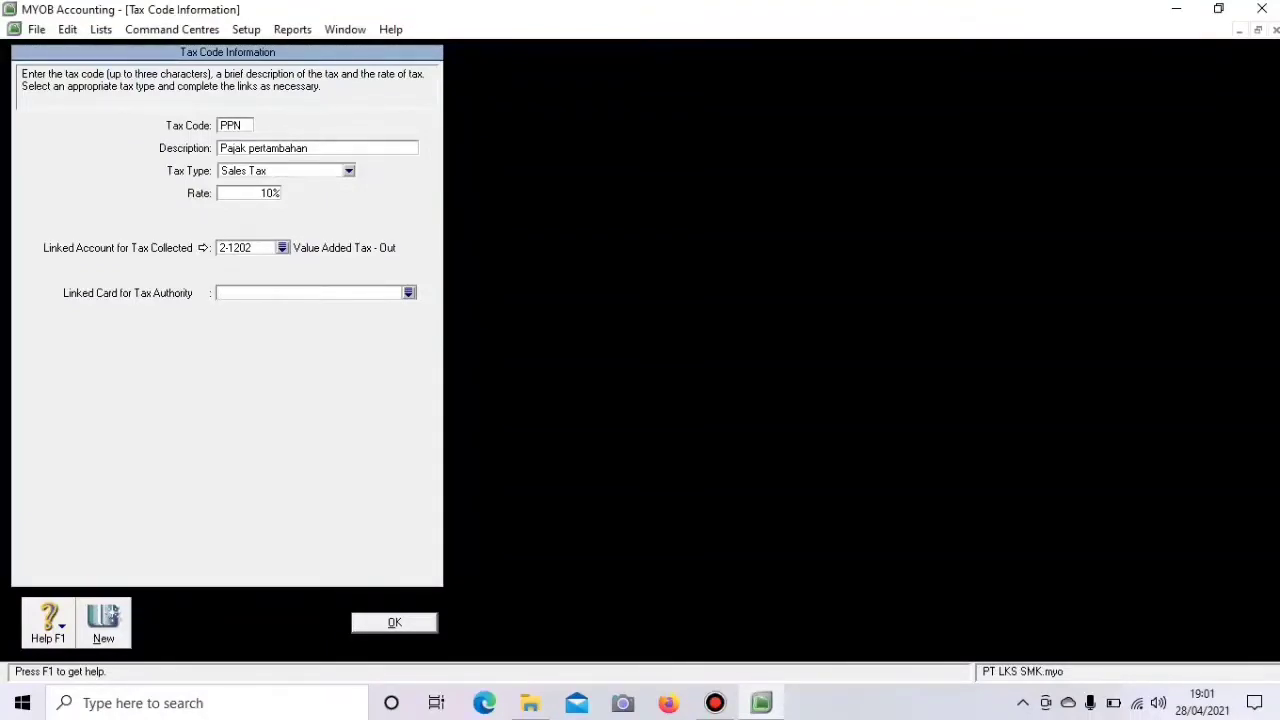
- Set PPN's tax type to Goods & Services Tax with tax paid linked to 1-1115
click(349, 171)
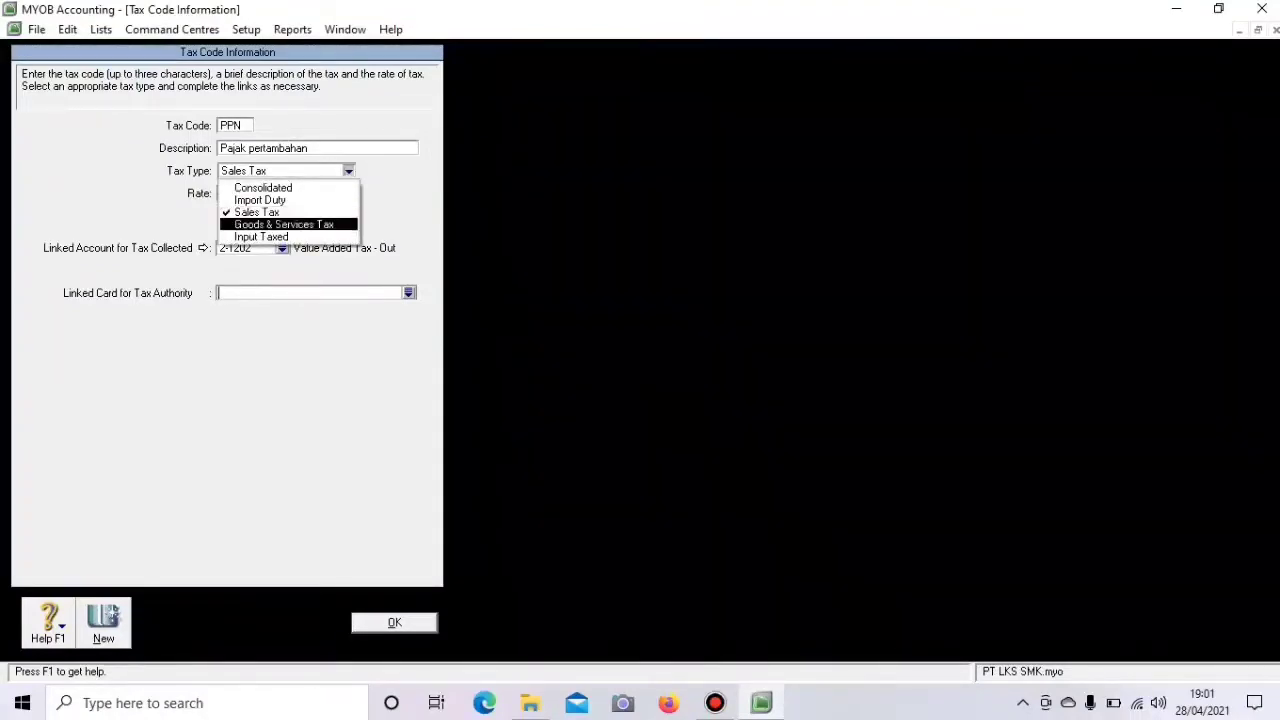
click(280, 224)
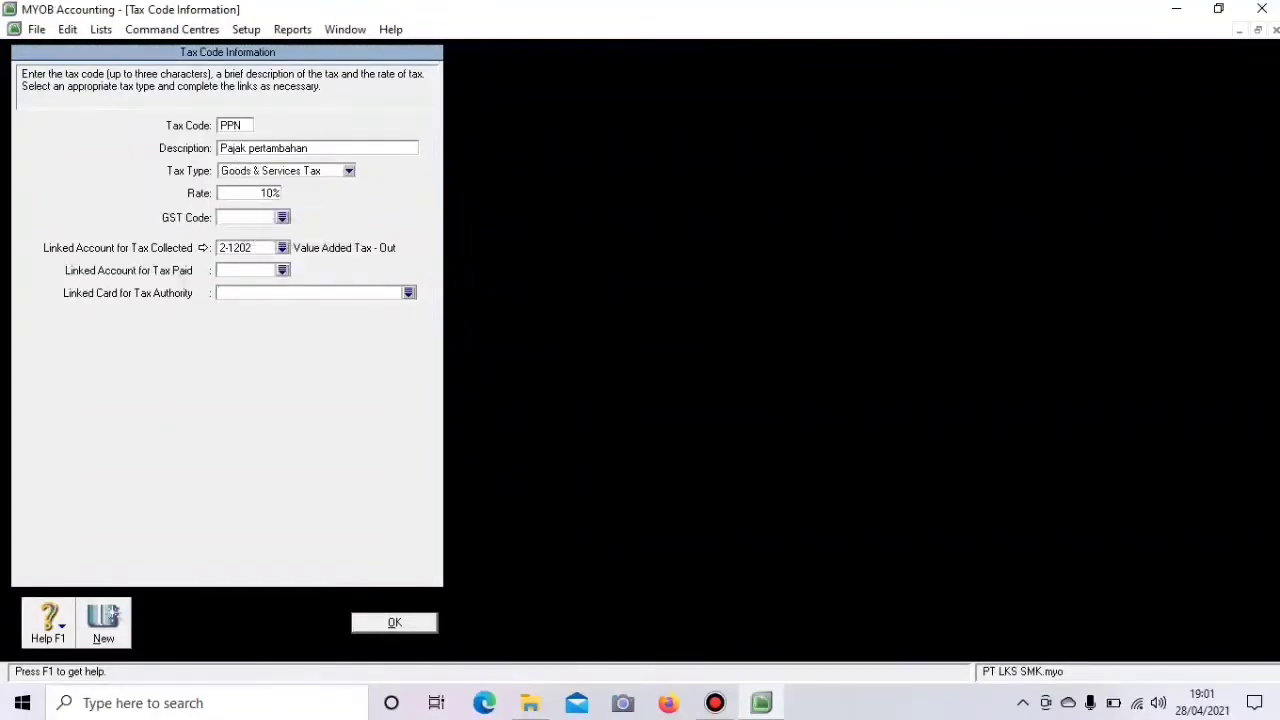
click(282, 217)
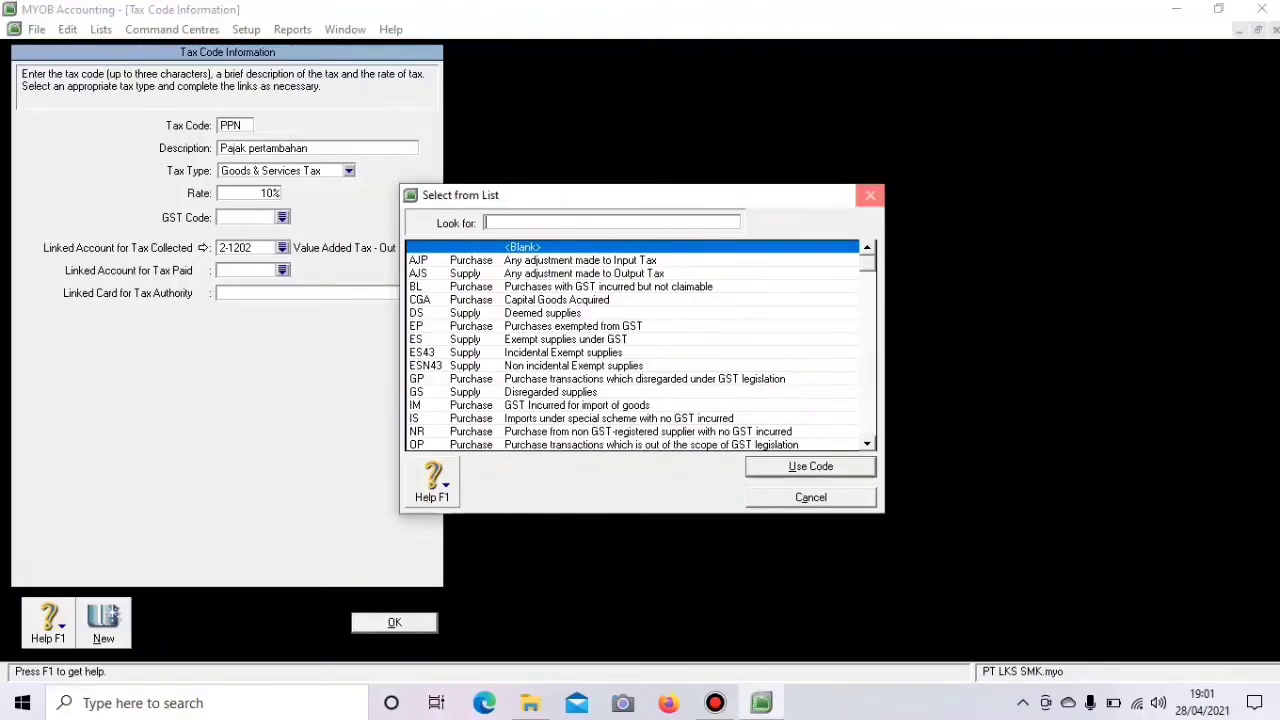
click(870, 195)
click(283, 270)
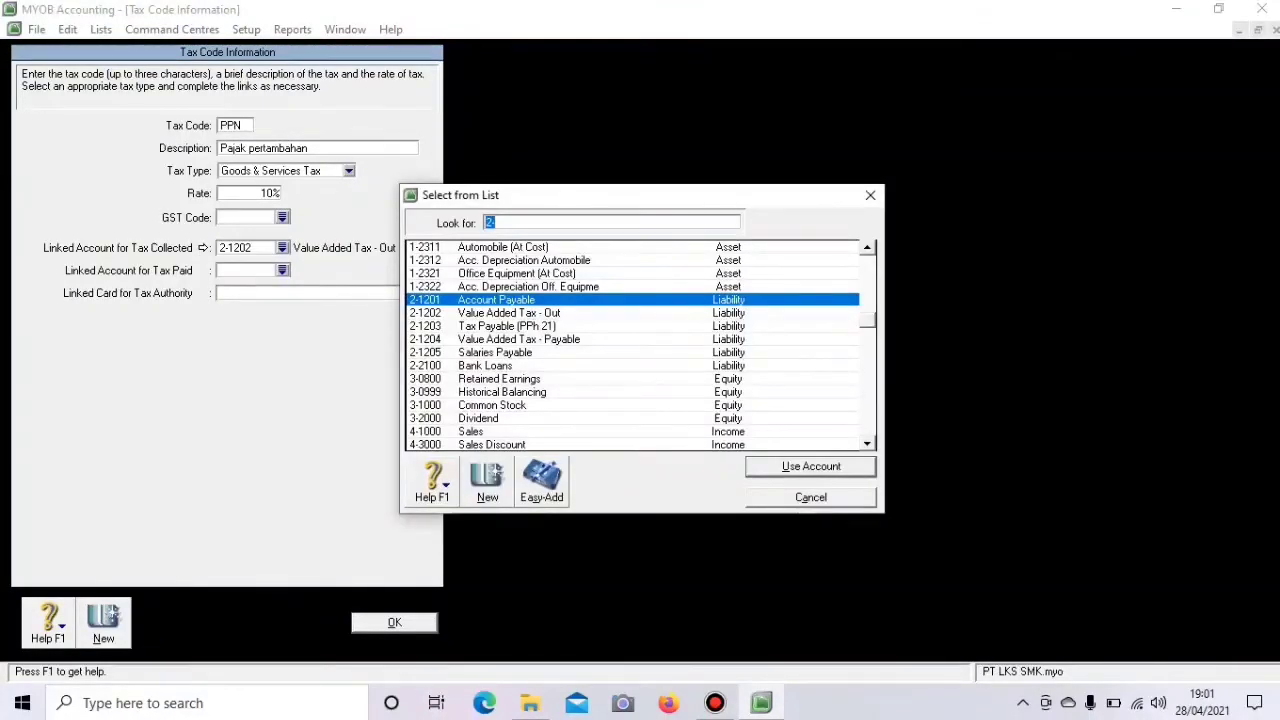
scroll(632, 345, up, 5)
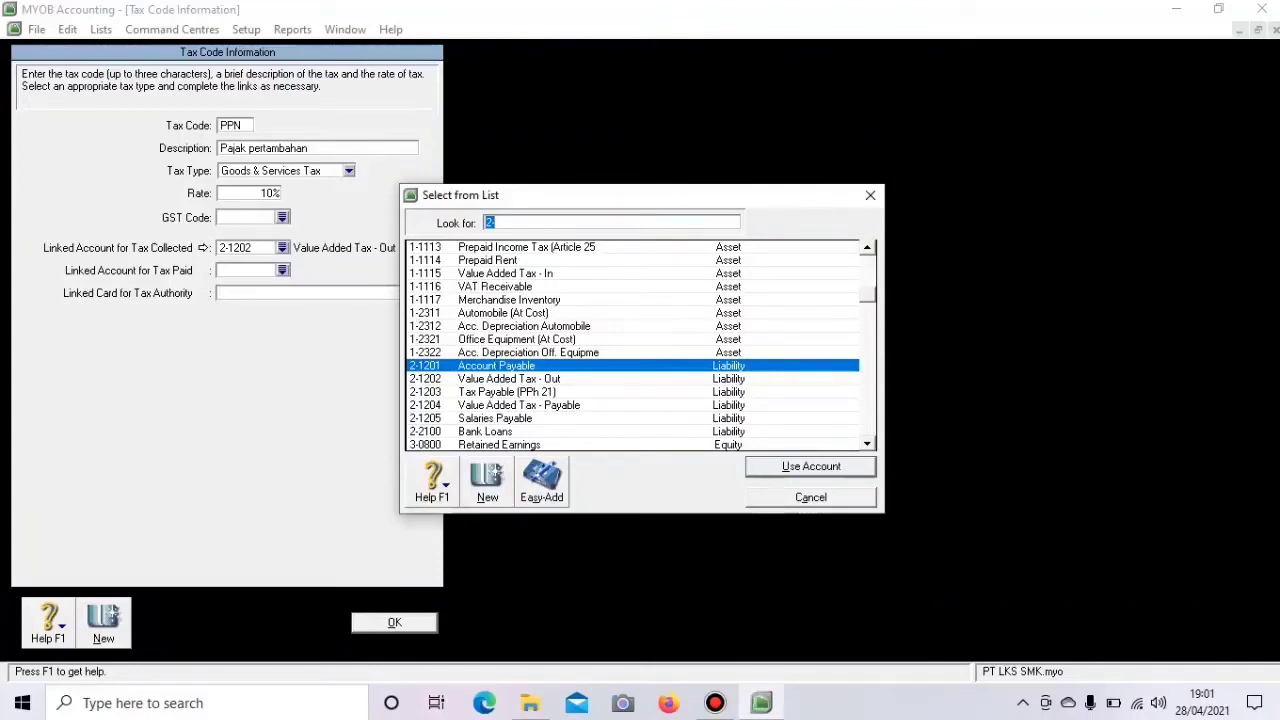
text(1-1115)
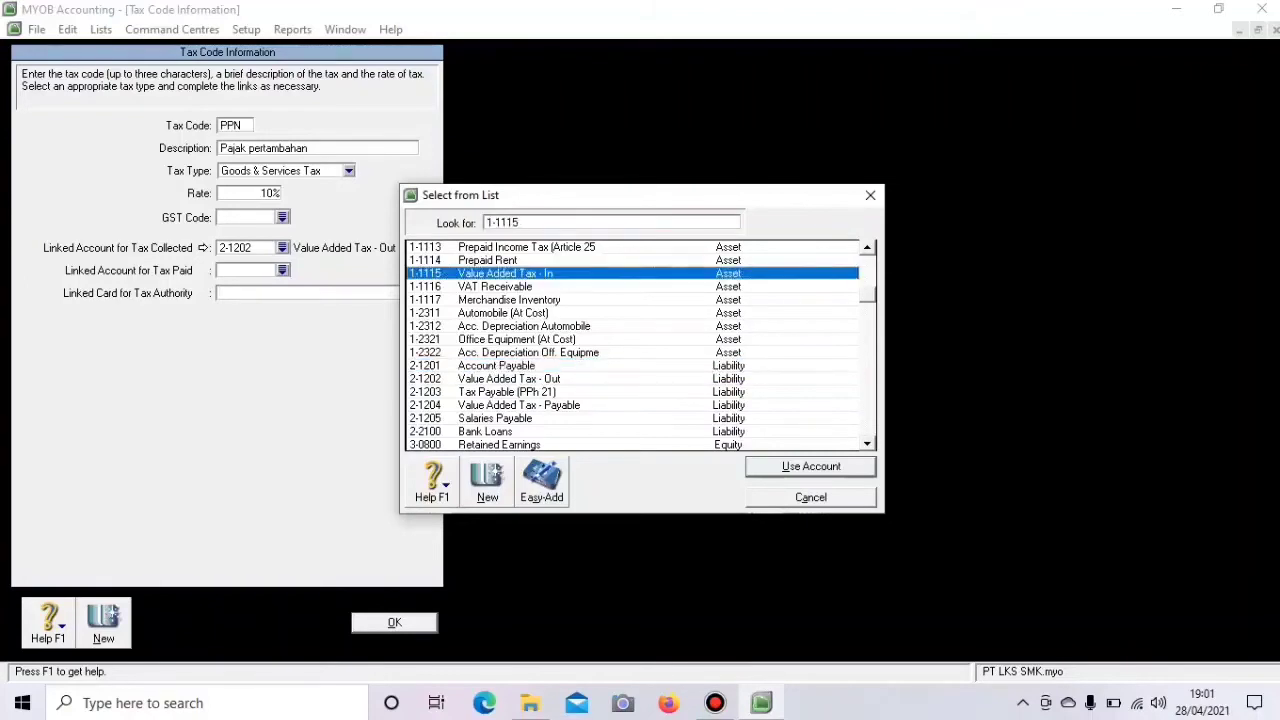
key(Return)
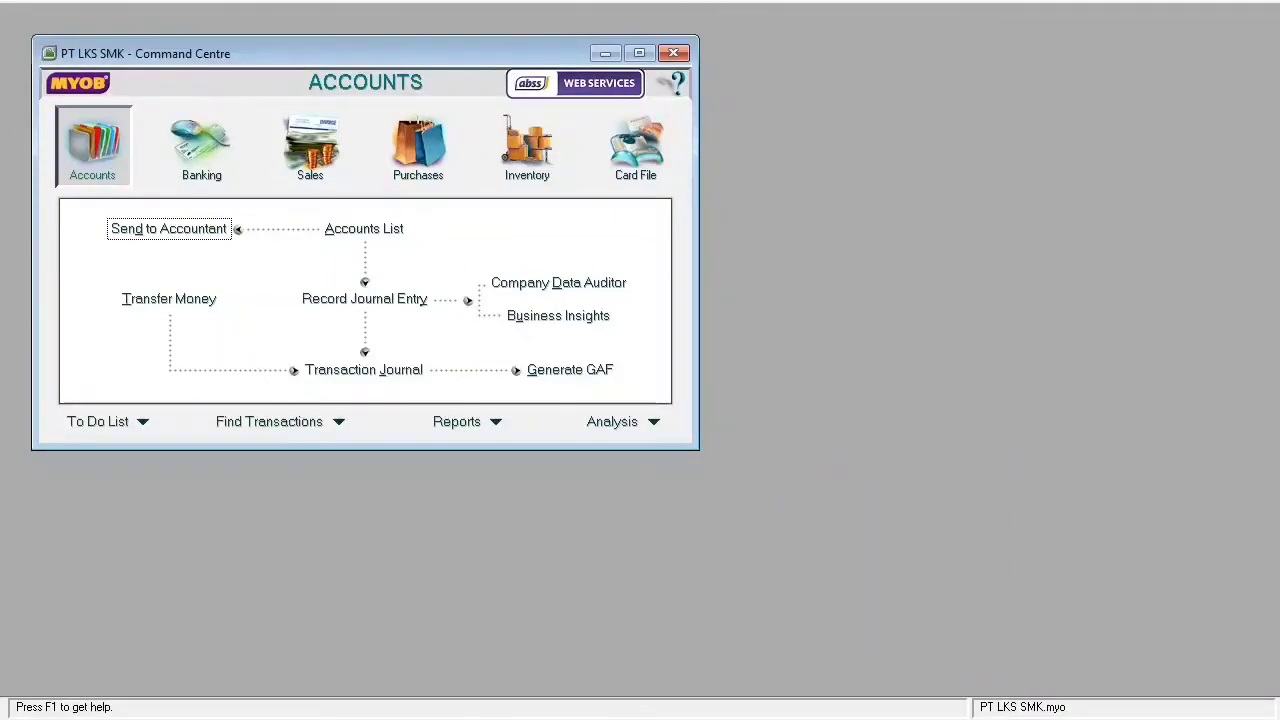
- Open the Cards List from Card File and view the empty Customer and Supplier tabs
click(636, 148)
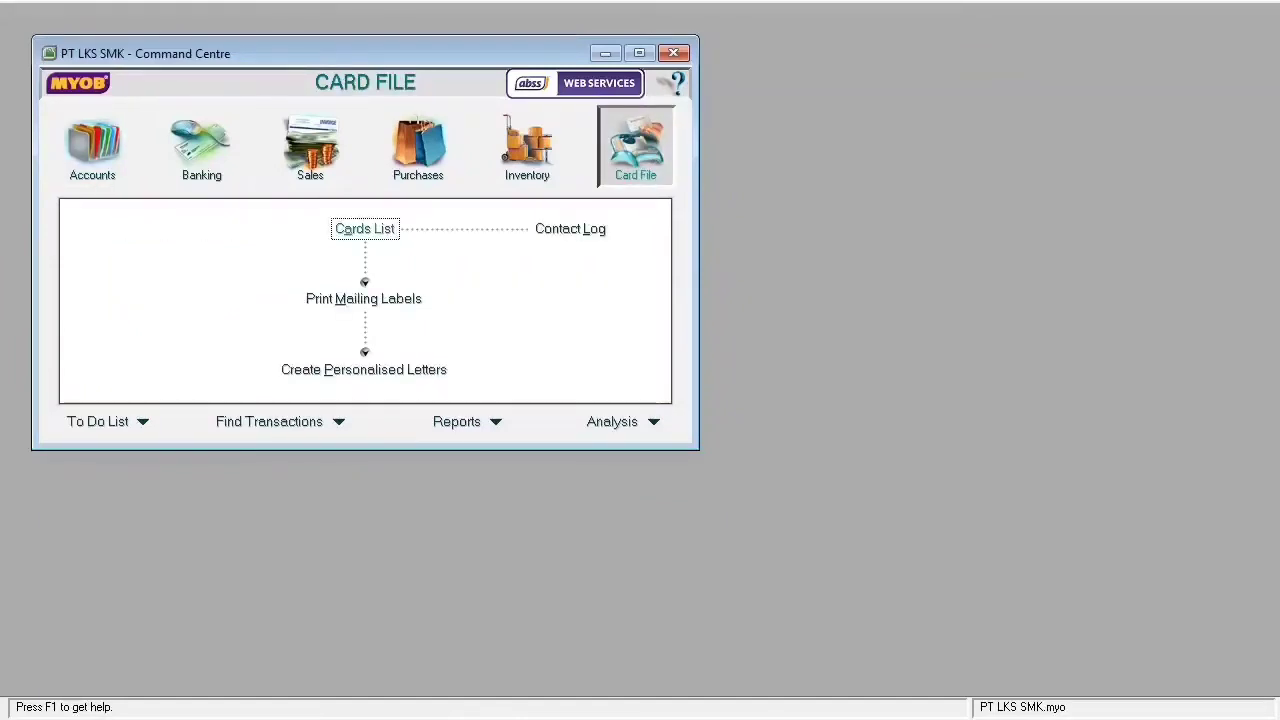
click(365, 229)
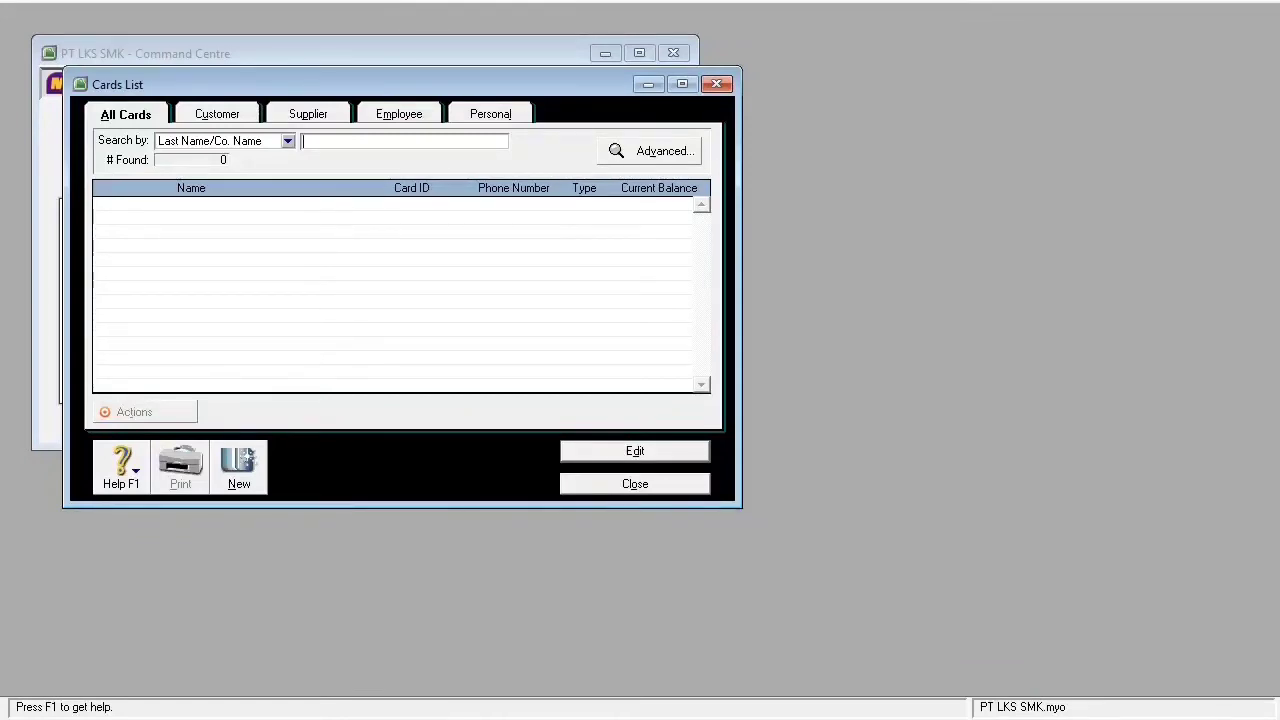
click(217, 114)
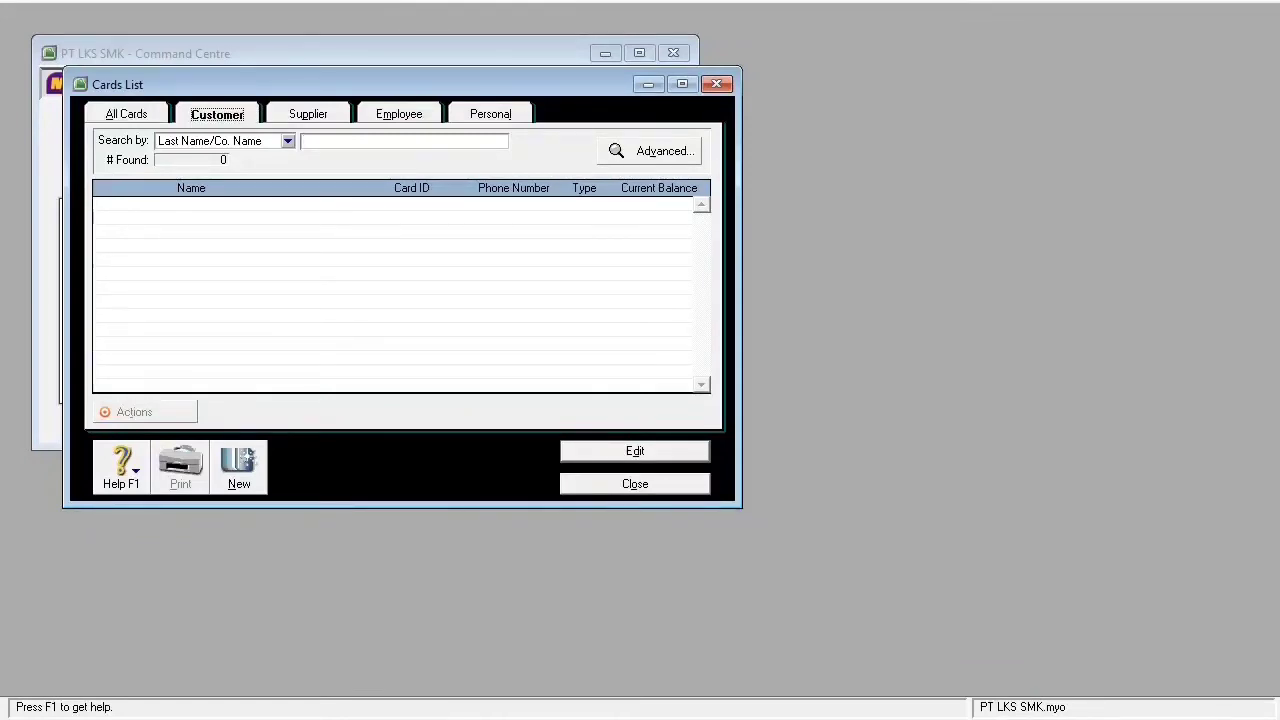
click(308, 114)
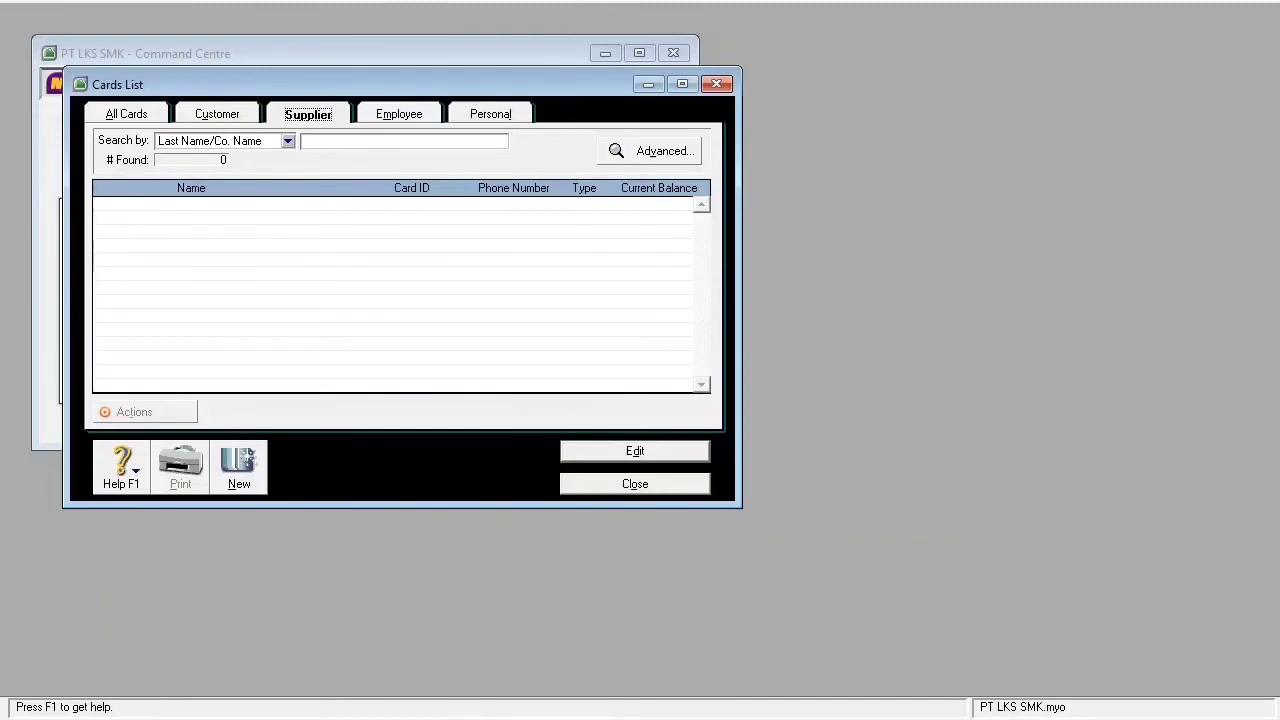
- Start a Customer Cards import with duplicate records set to Update Existing Record
click(15, 1)
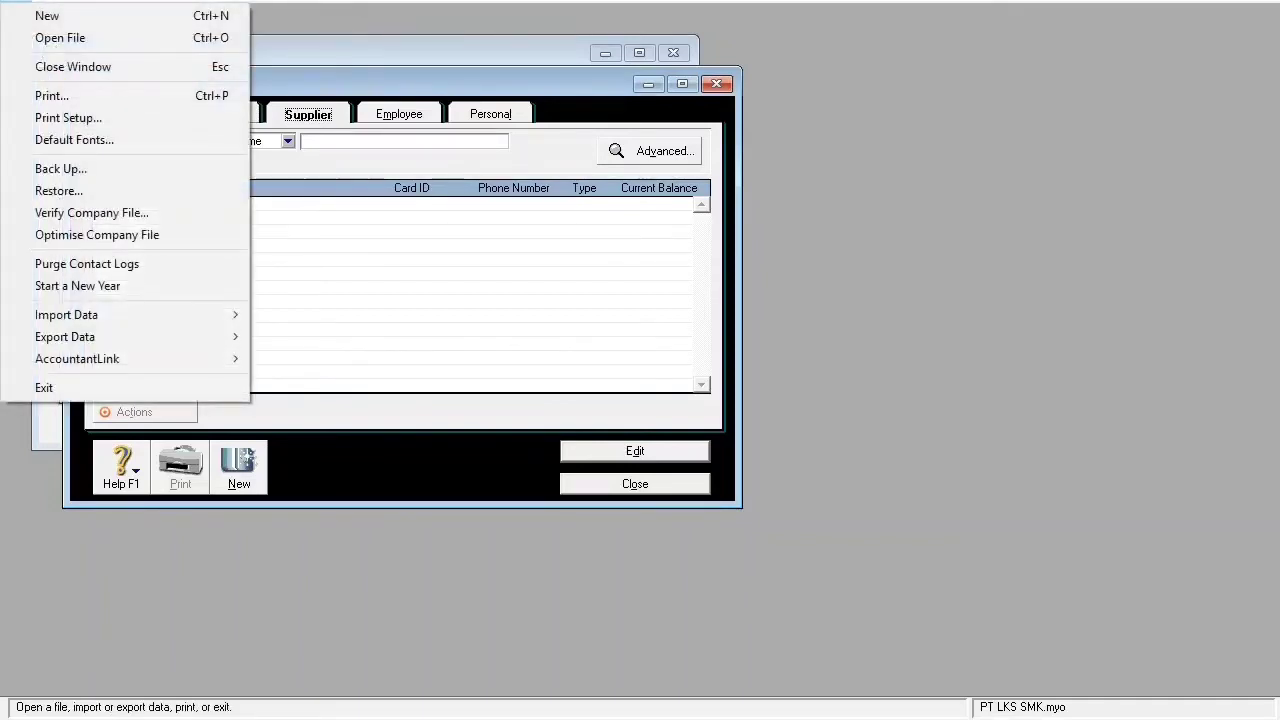
mouse_move(66, 314)
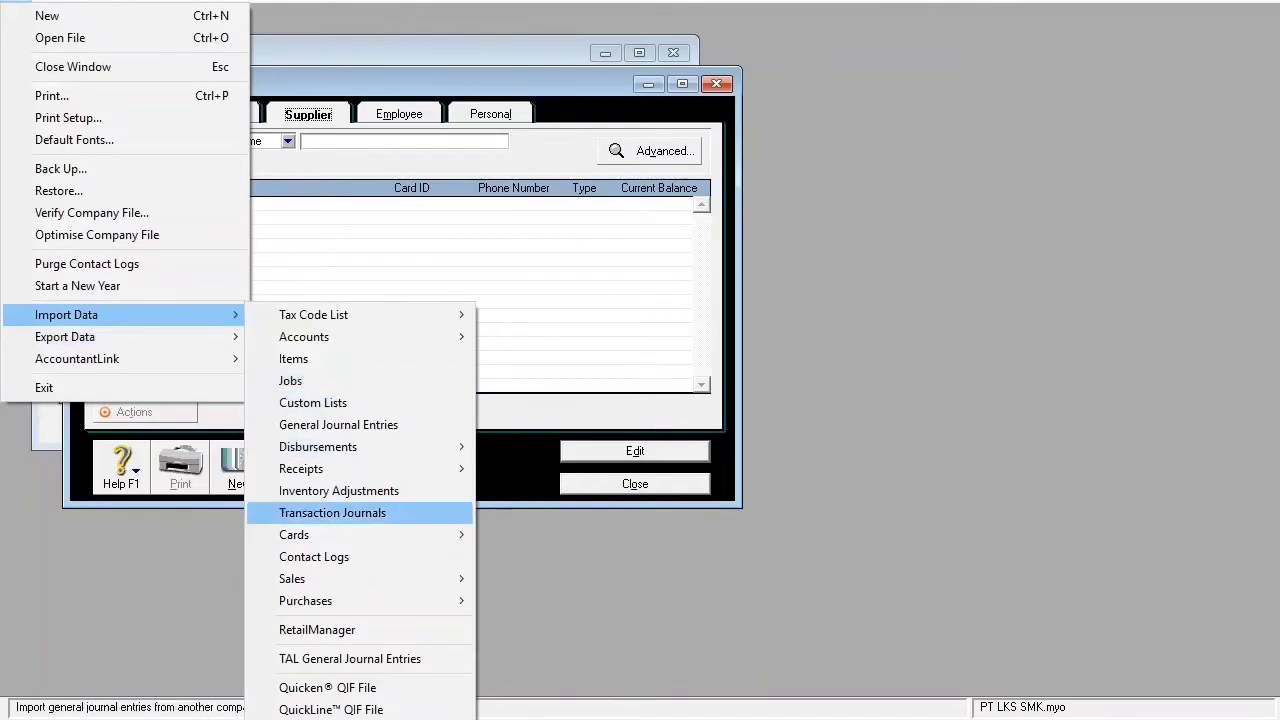
mouse_move(330, 535)
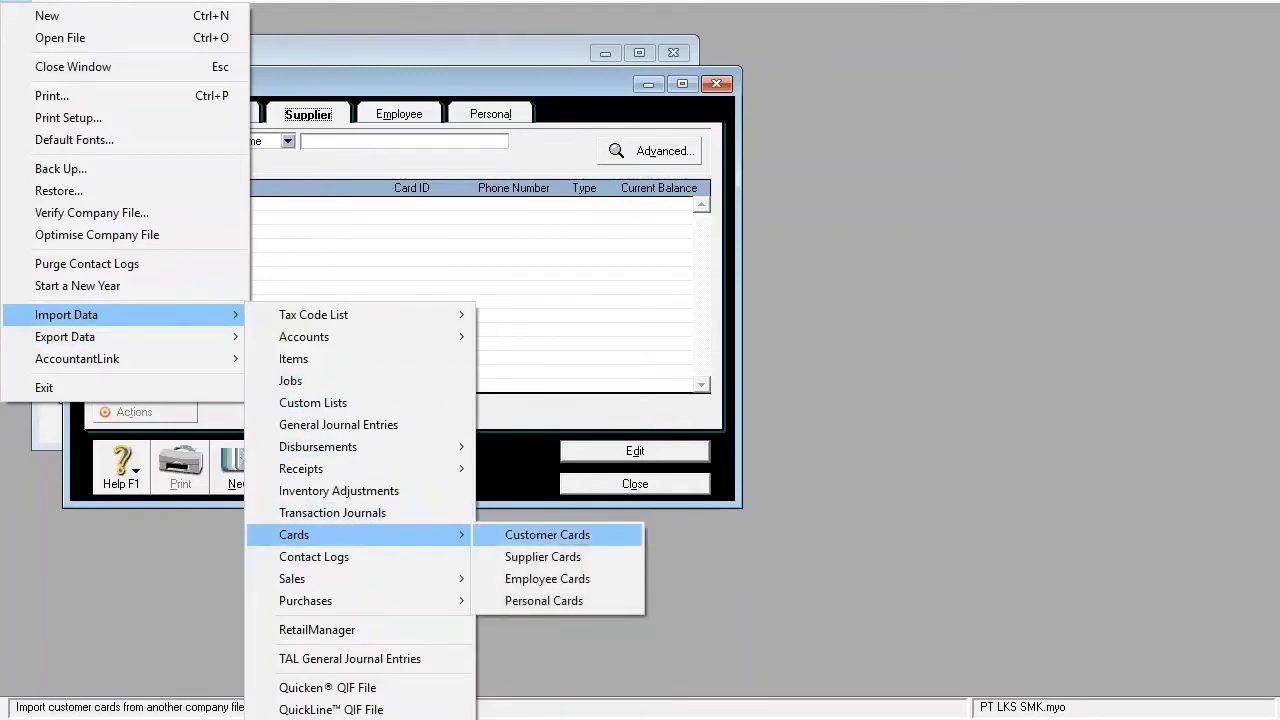
click(547, 535)
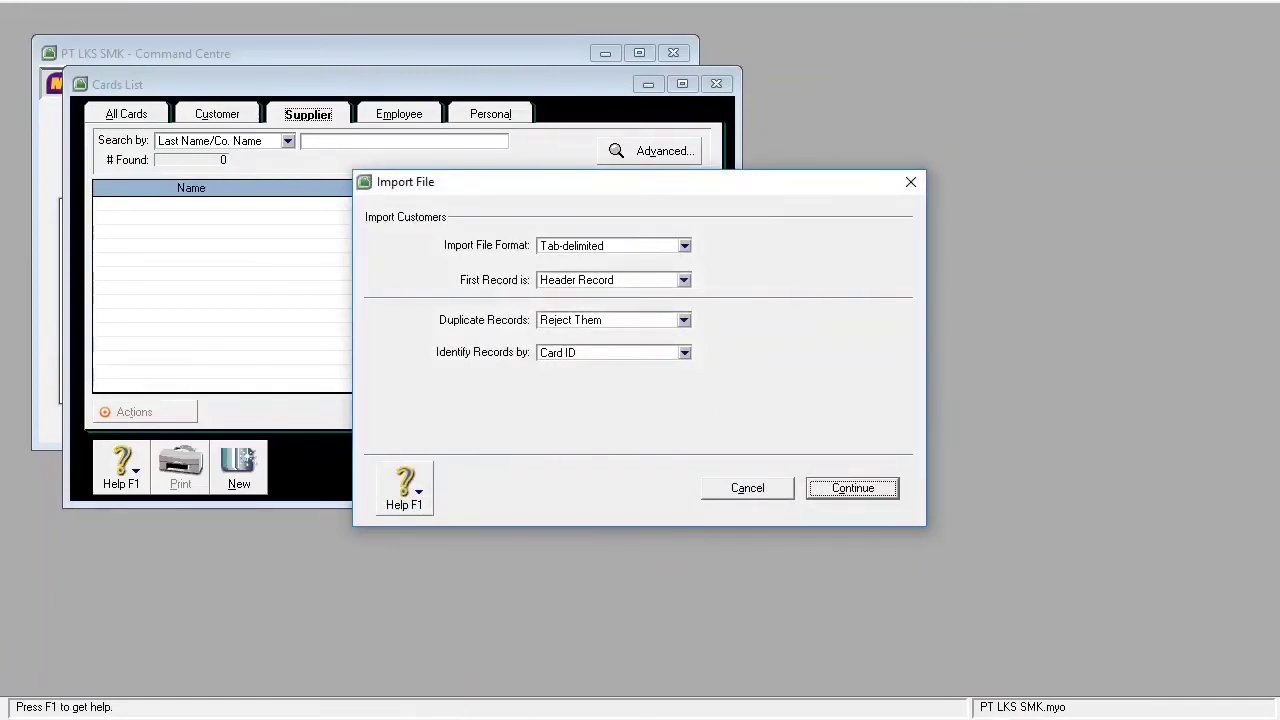
click(684, 320)
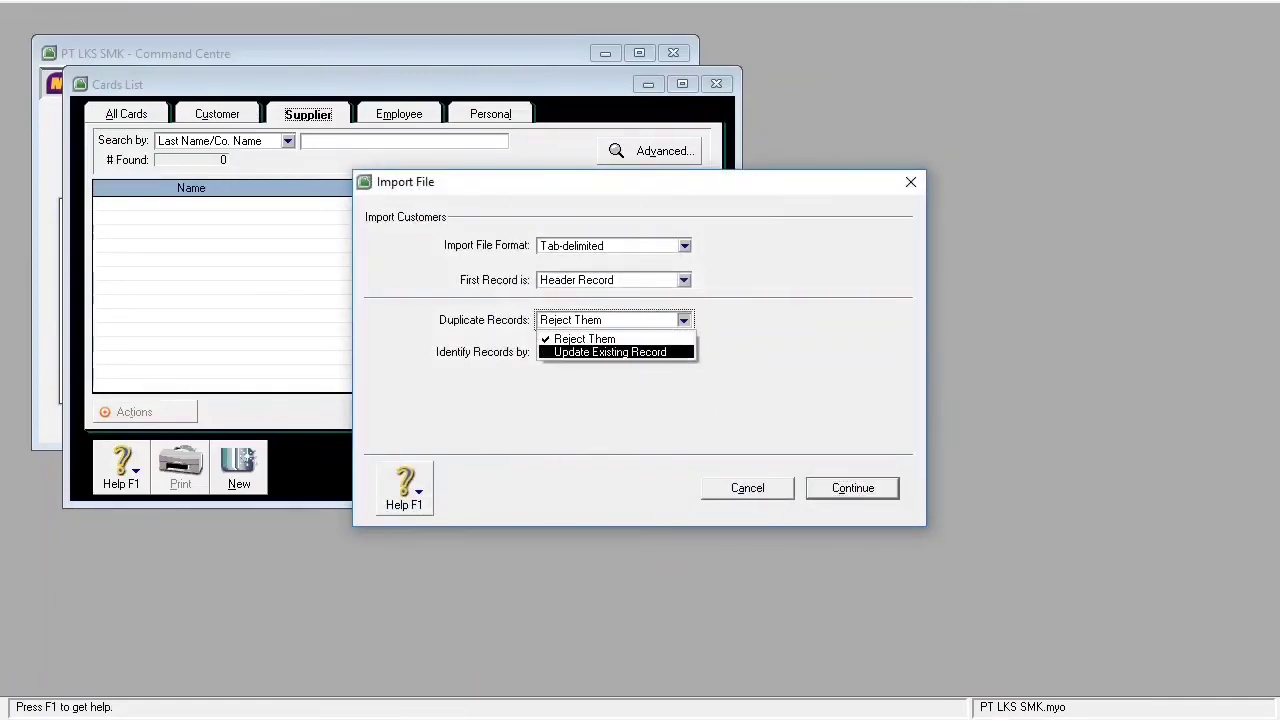
click(610, 352)
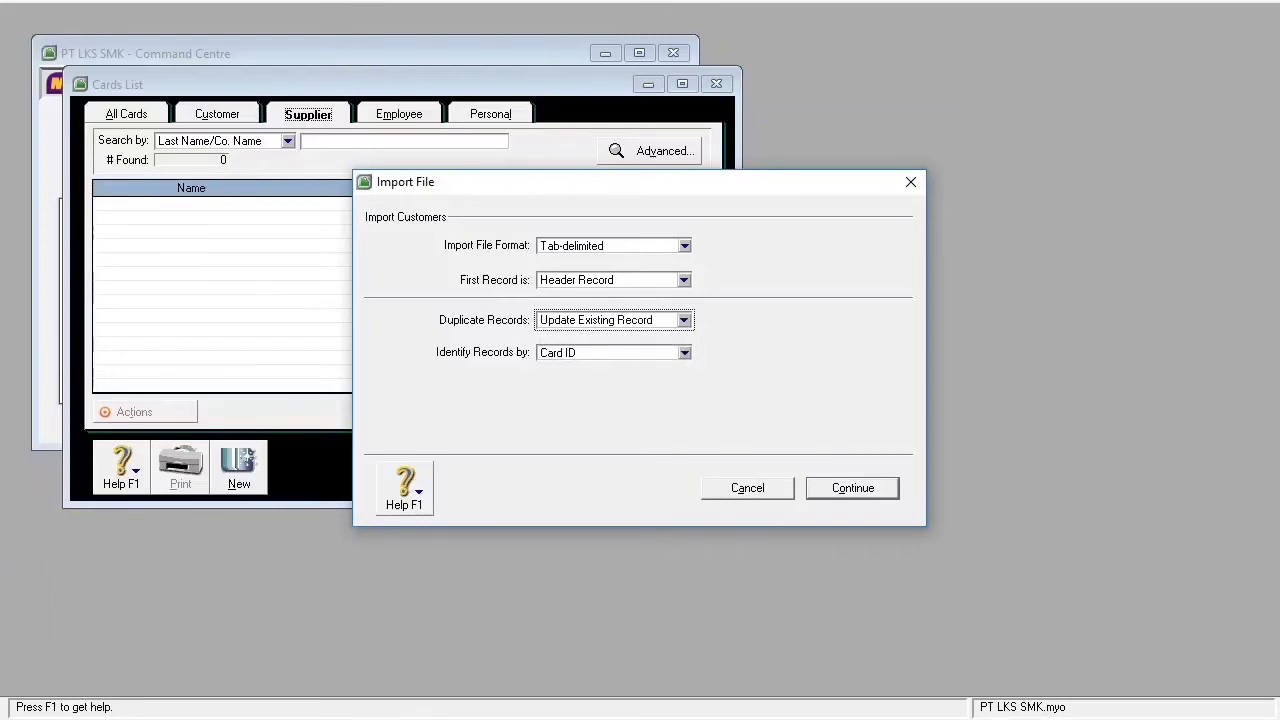
click(853, 488)
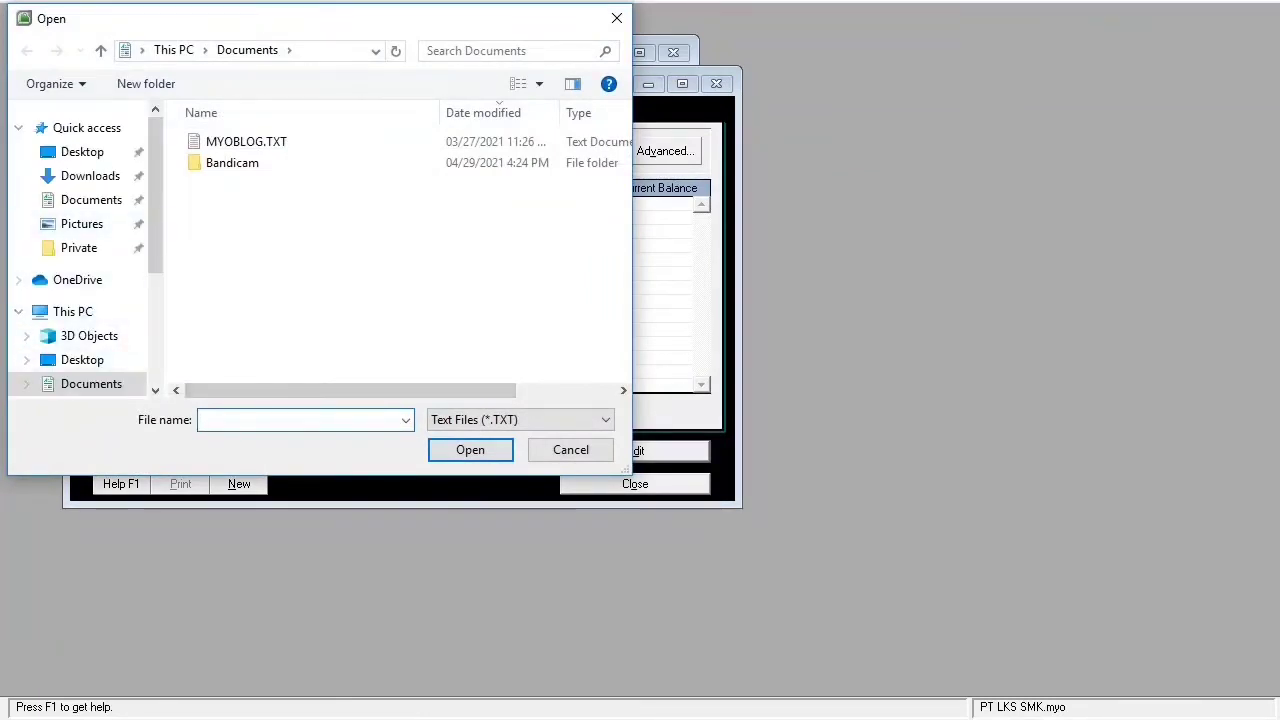
- Import Daftar Customer.TXT from Downloads with all fields matched
mouse_move(221, 718)
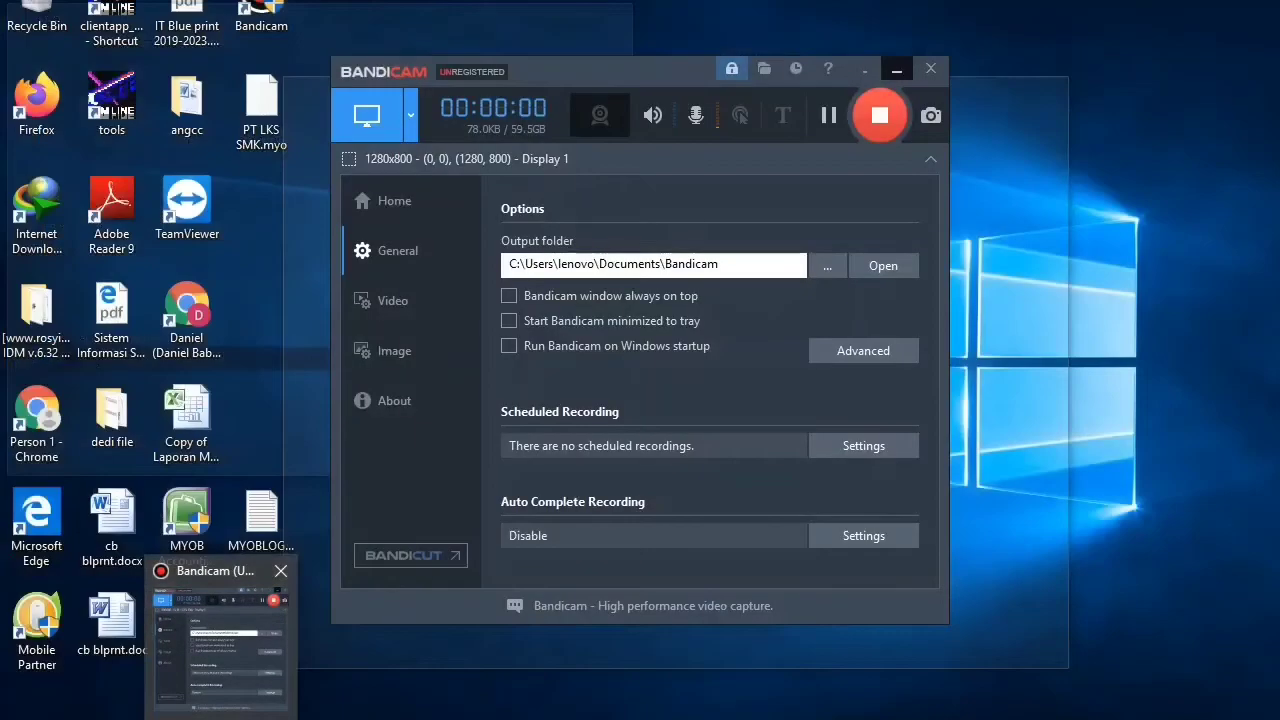
click(221, 635)
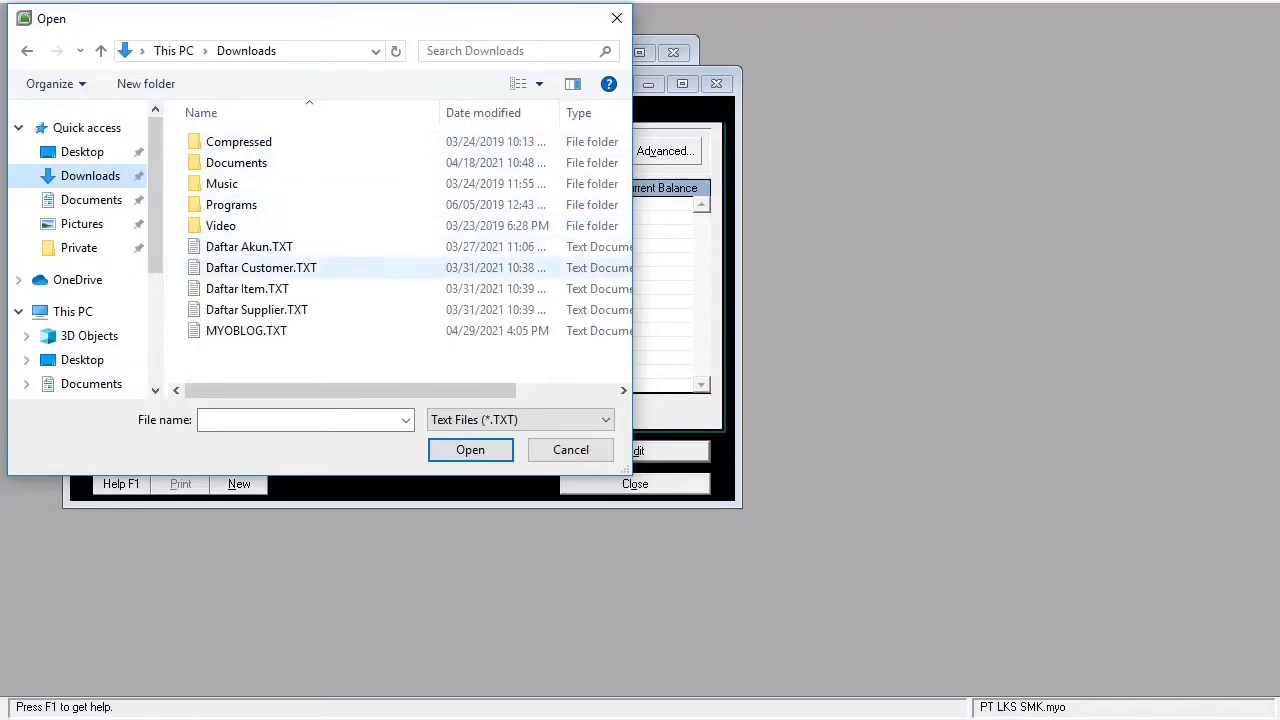
click(261, 268)
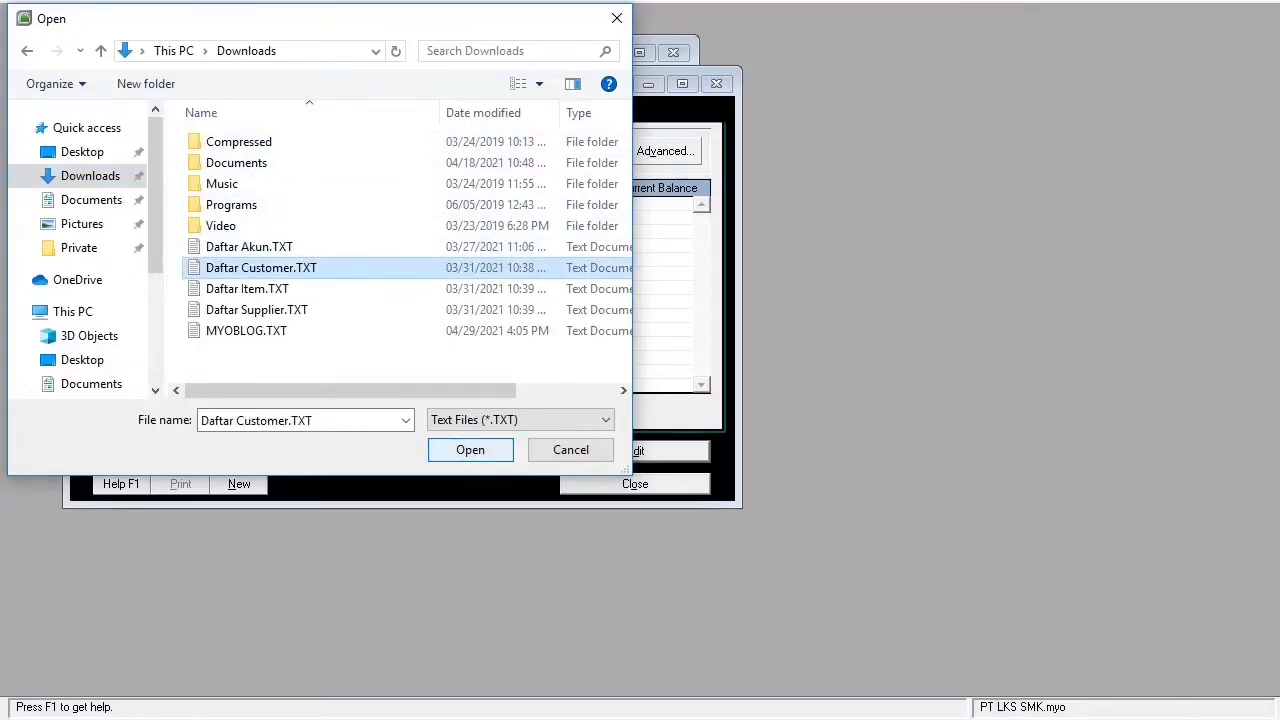
click(470, 450)
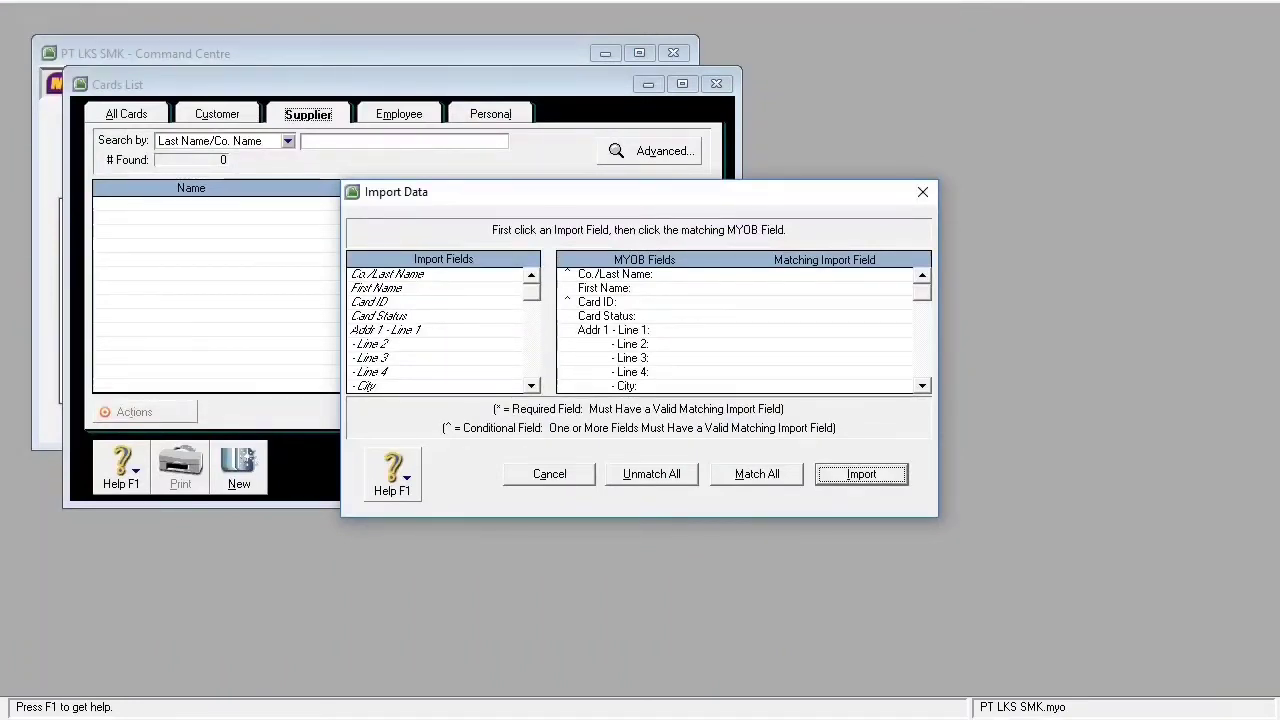
click(757, 474)
click(861, 474)
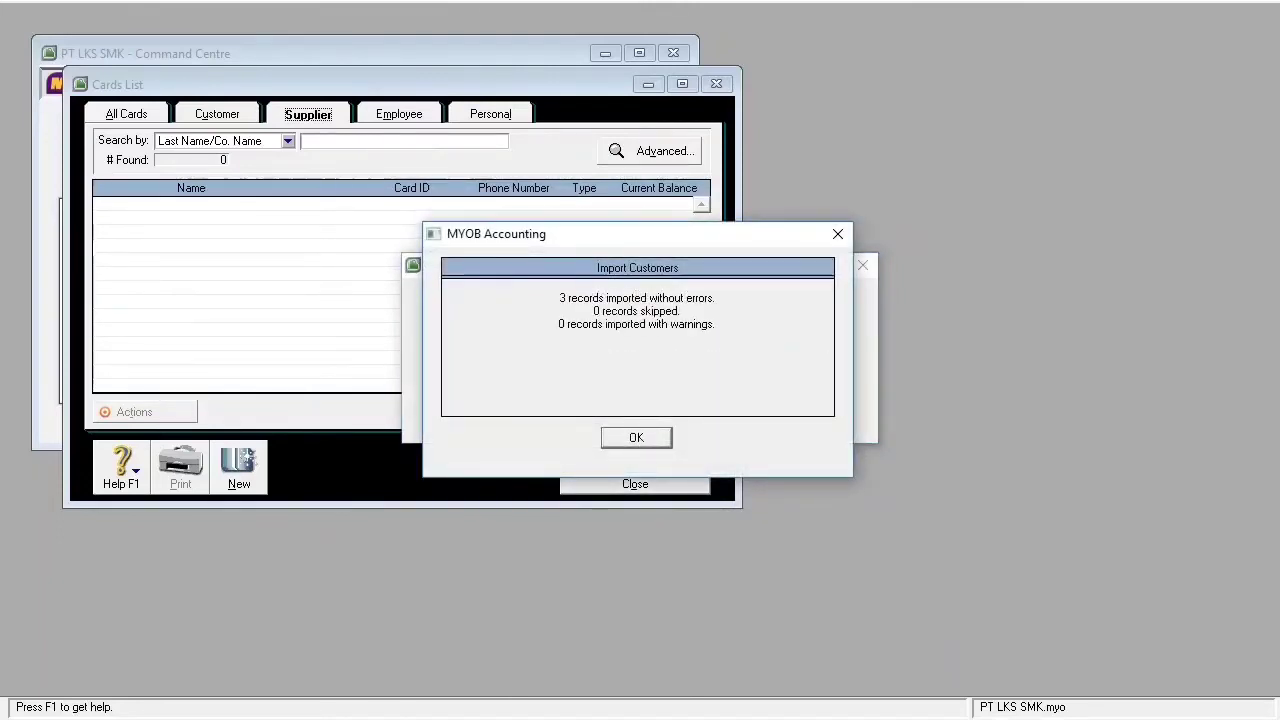
key(Return)
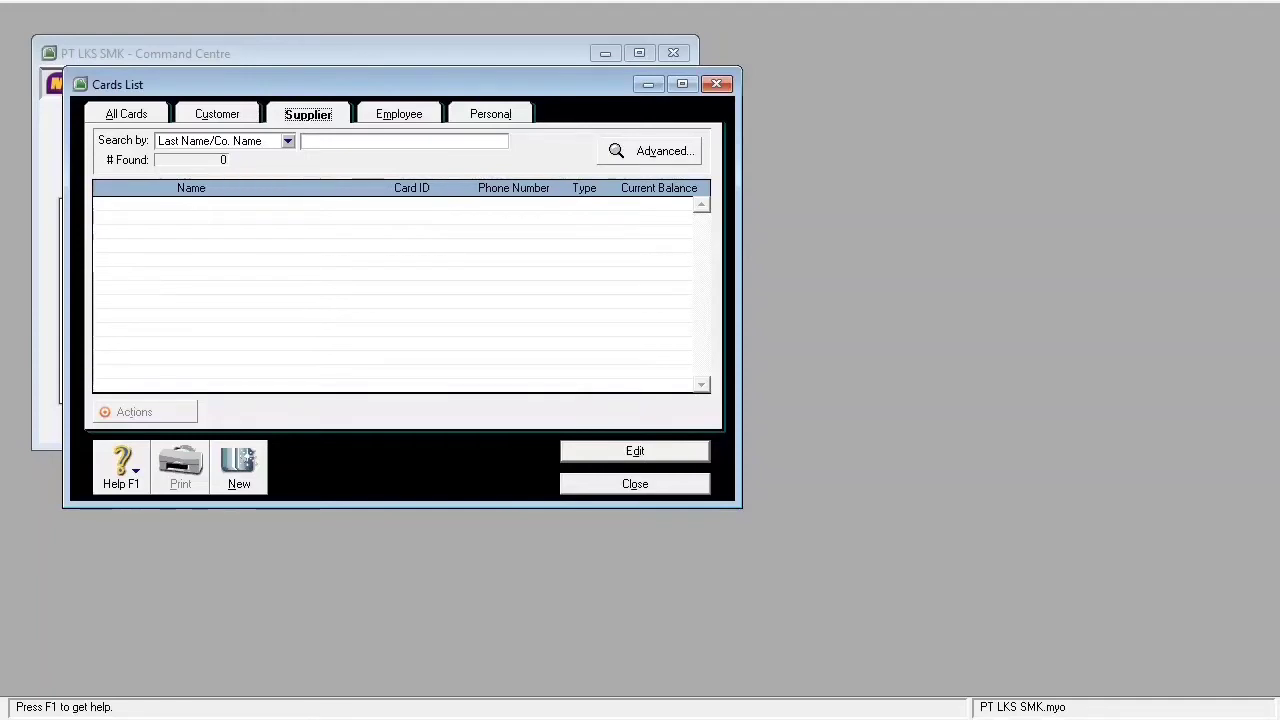
- Check the three imported customer cards, then return to the Supplier tab
click(217, 114)
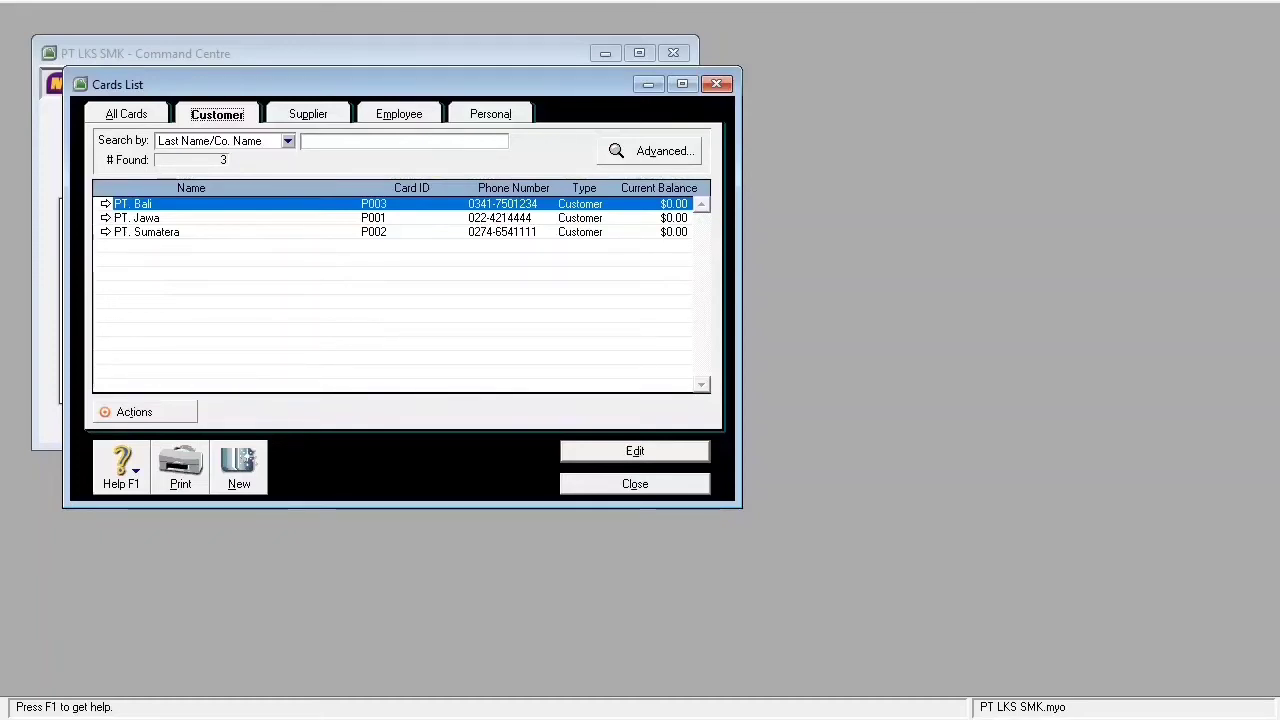
click(308, 114)
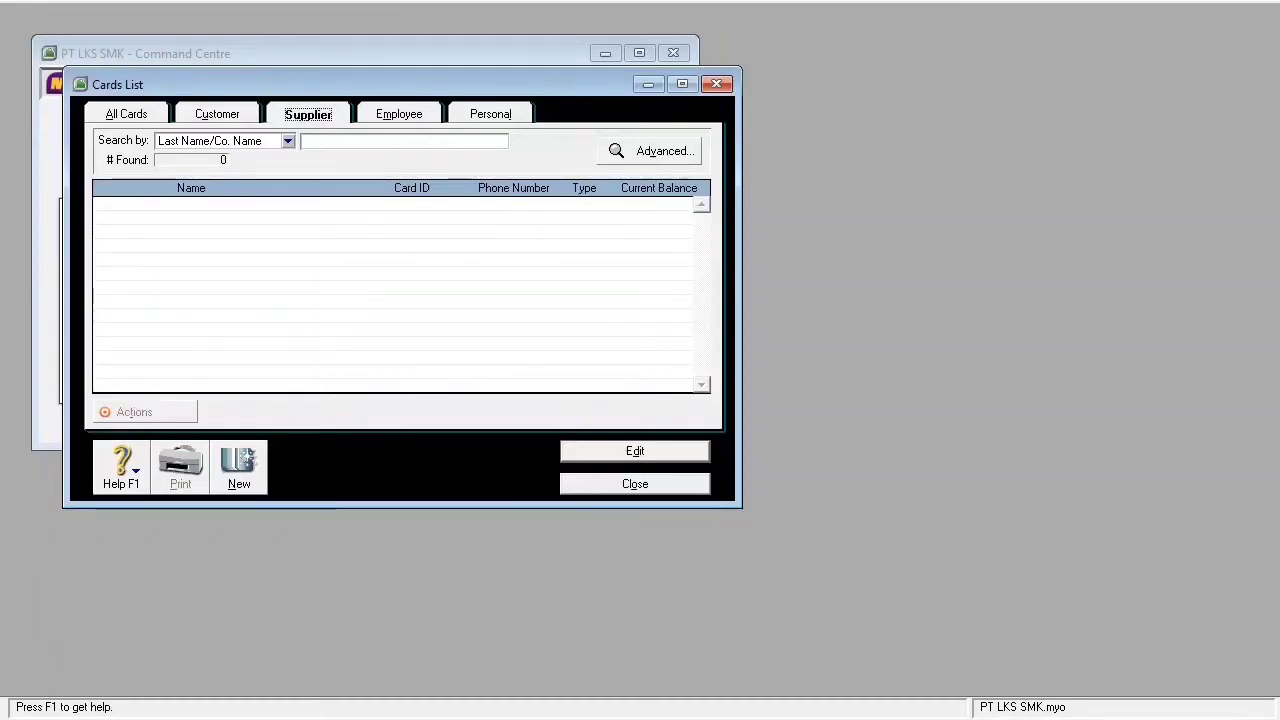
key(alt+f)
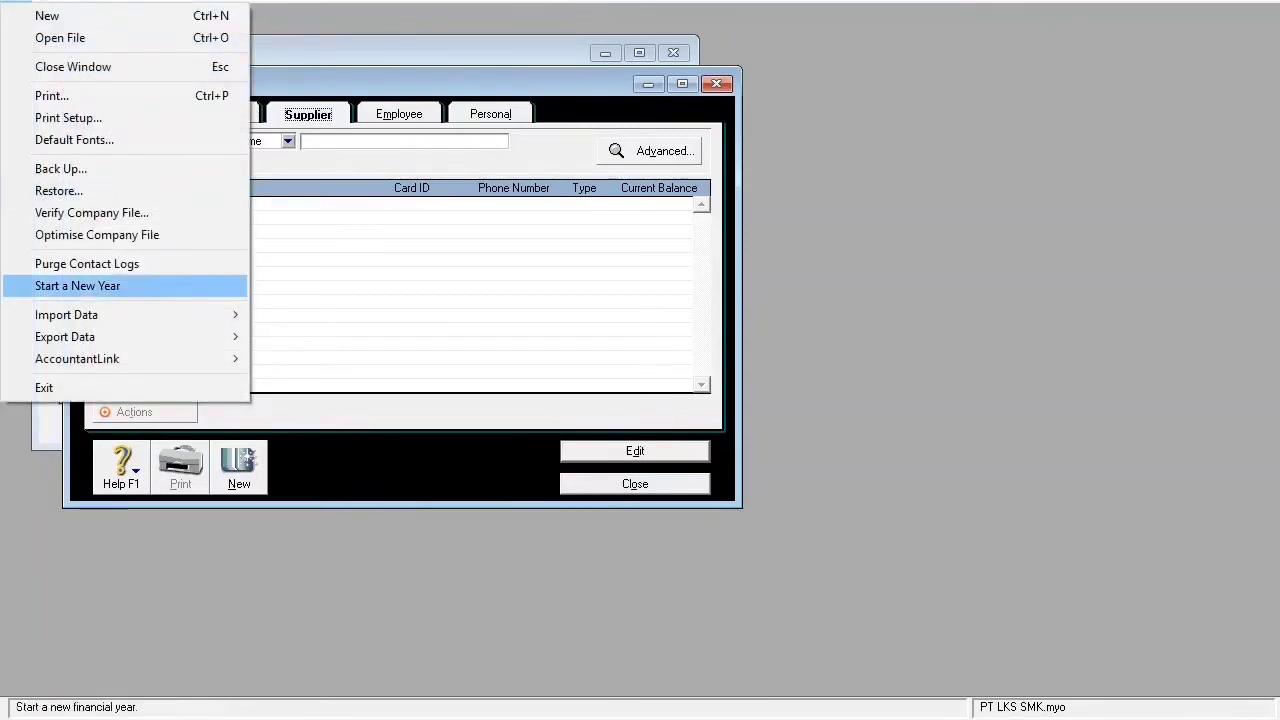
- Start a Supplier Cards import that updates existing records on duplicates
mouse_move(110, 315)
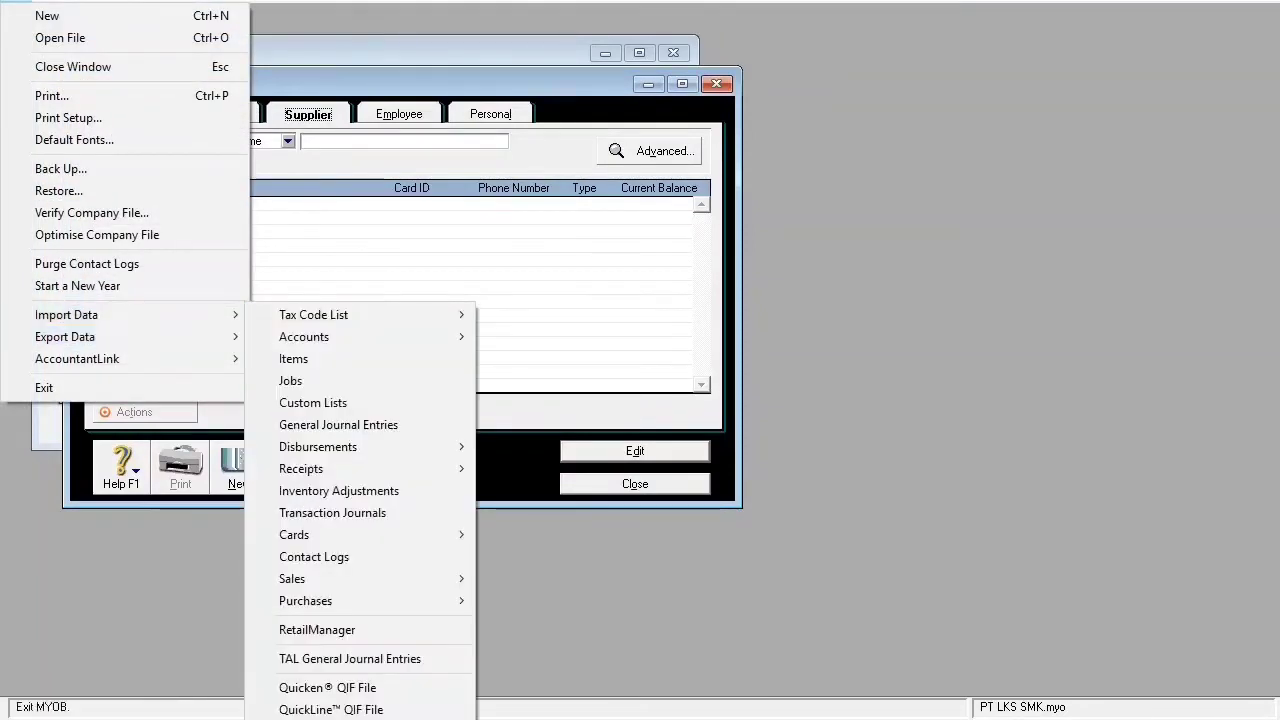
mouse_move(340, 535)
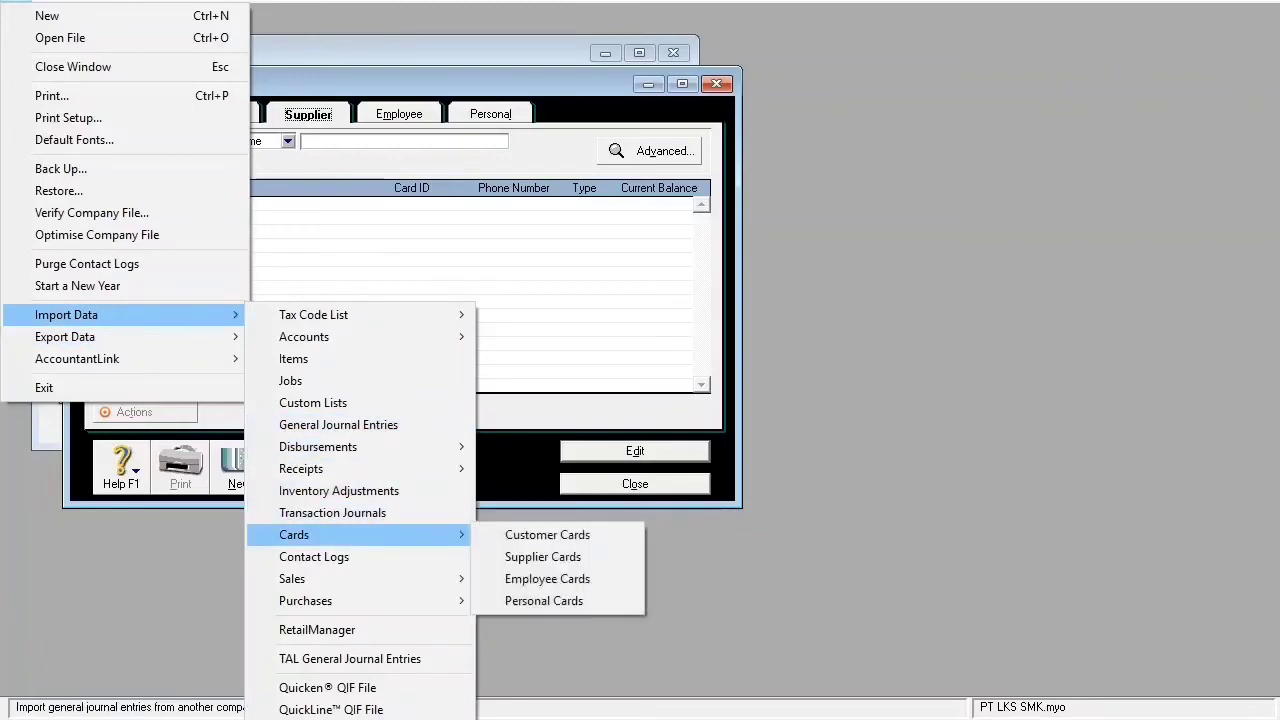
click(542, 557)
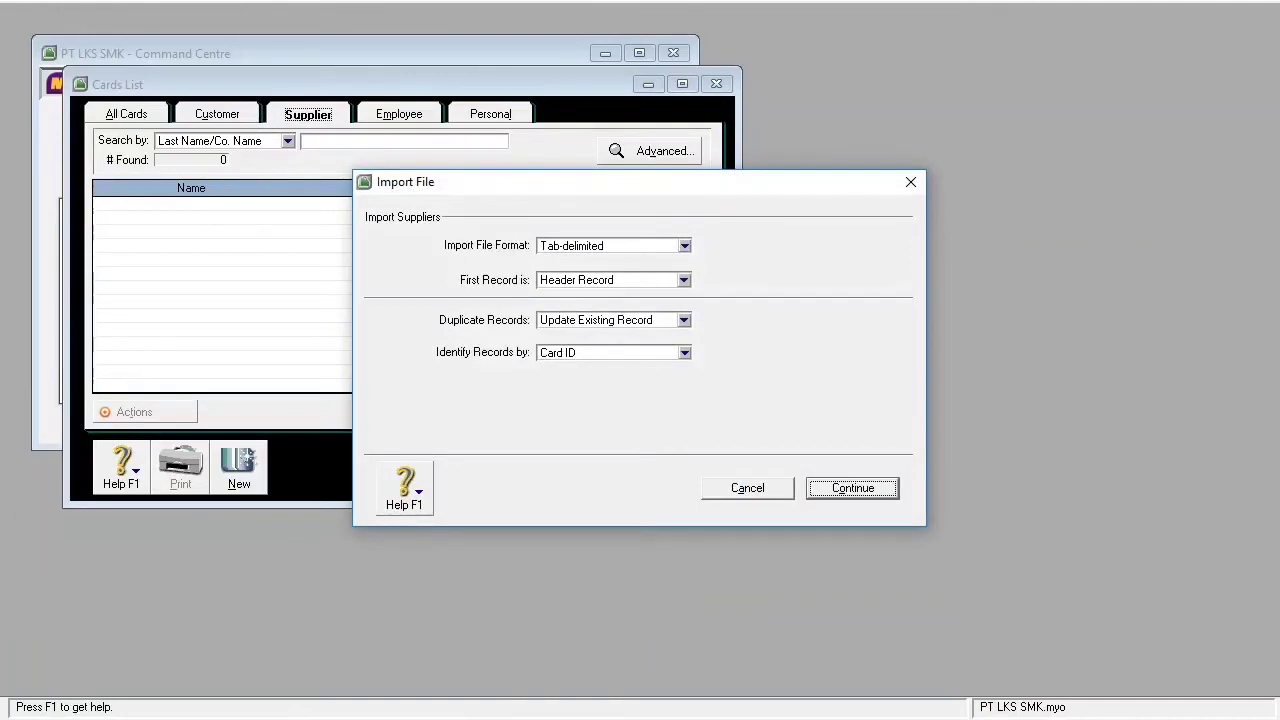
click(684, 320)
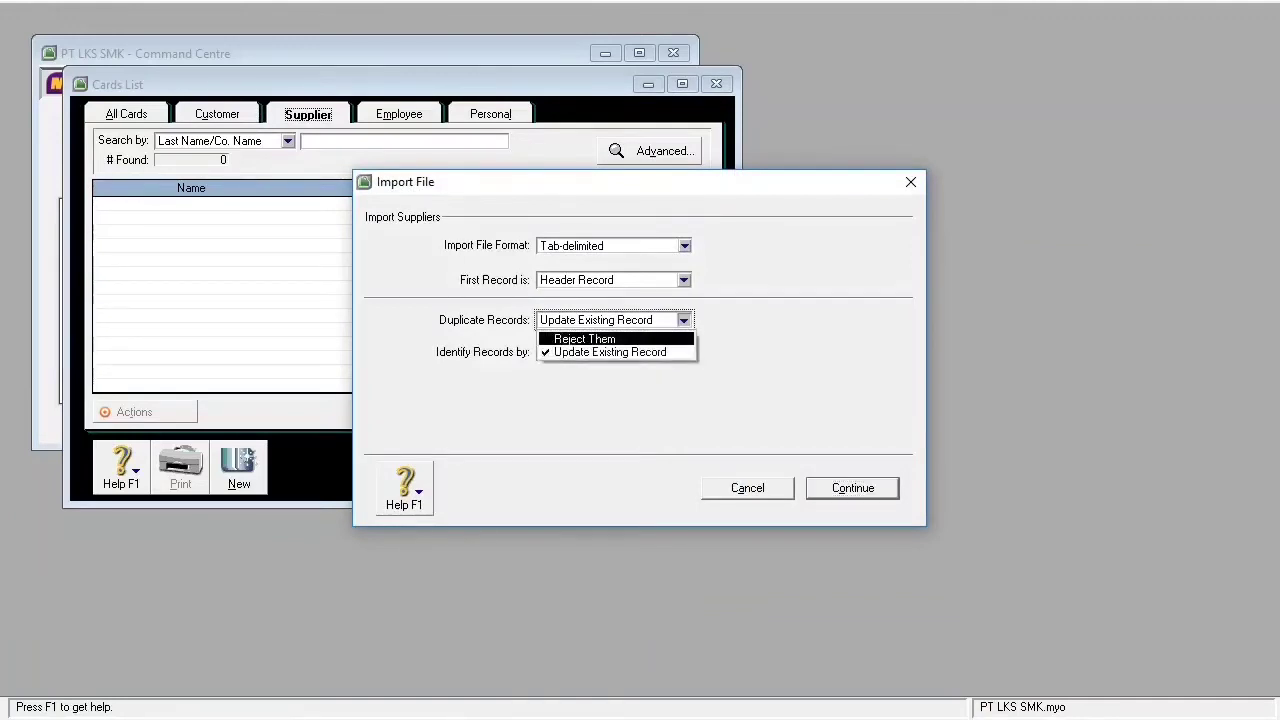
click(610, 352)
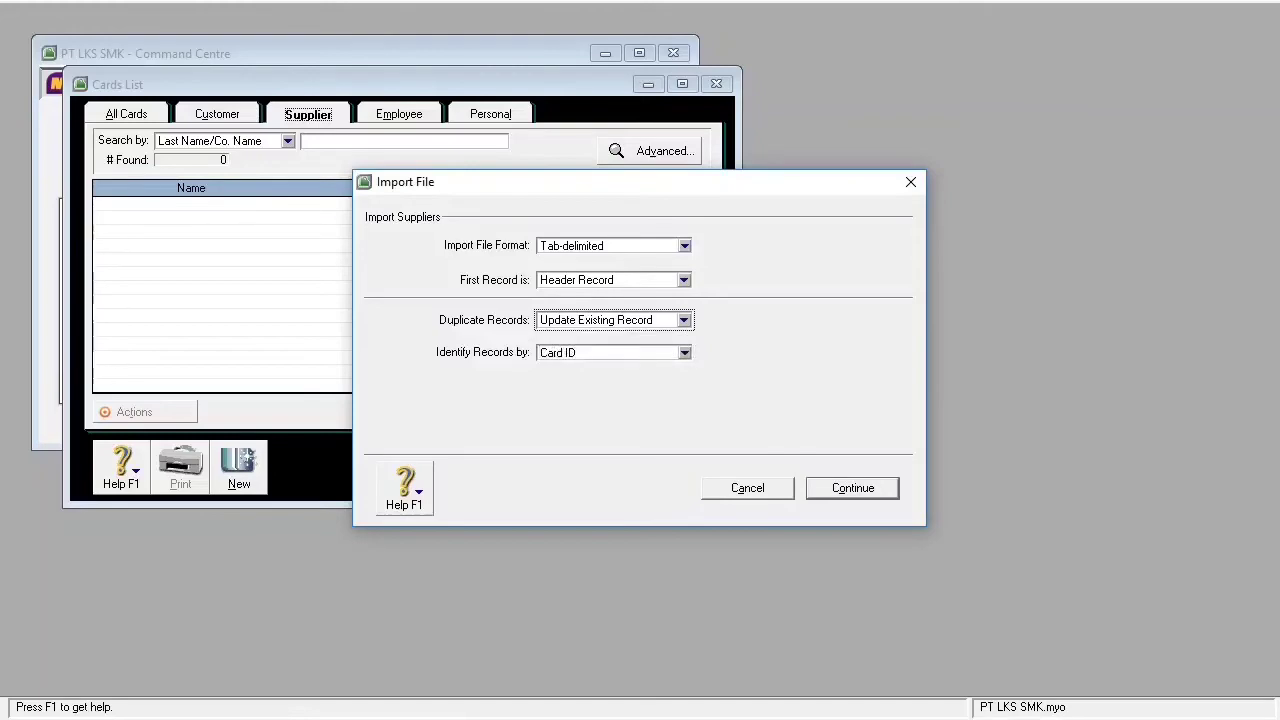
key(Return)
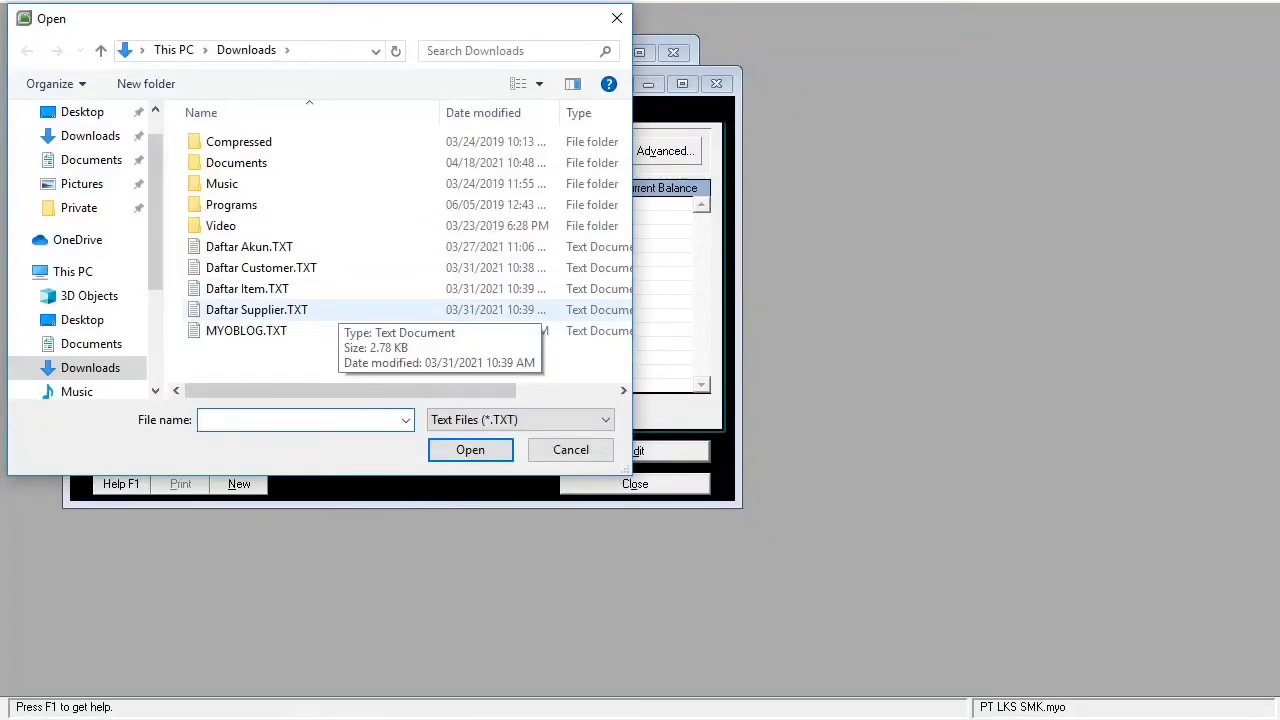
- Import Daftar Supplier.TXT with all fields matched and close the Cards List
click(337, 308)
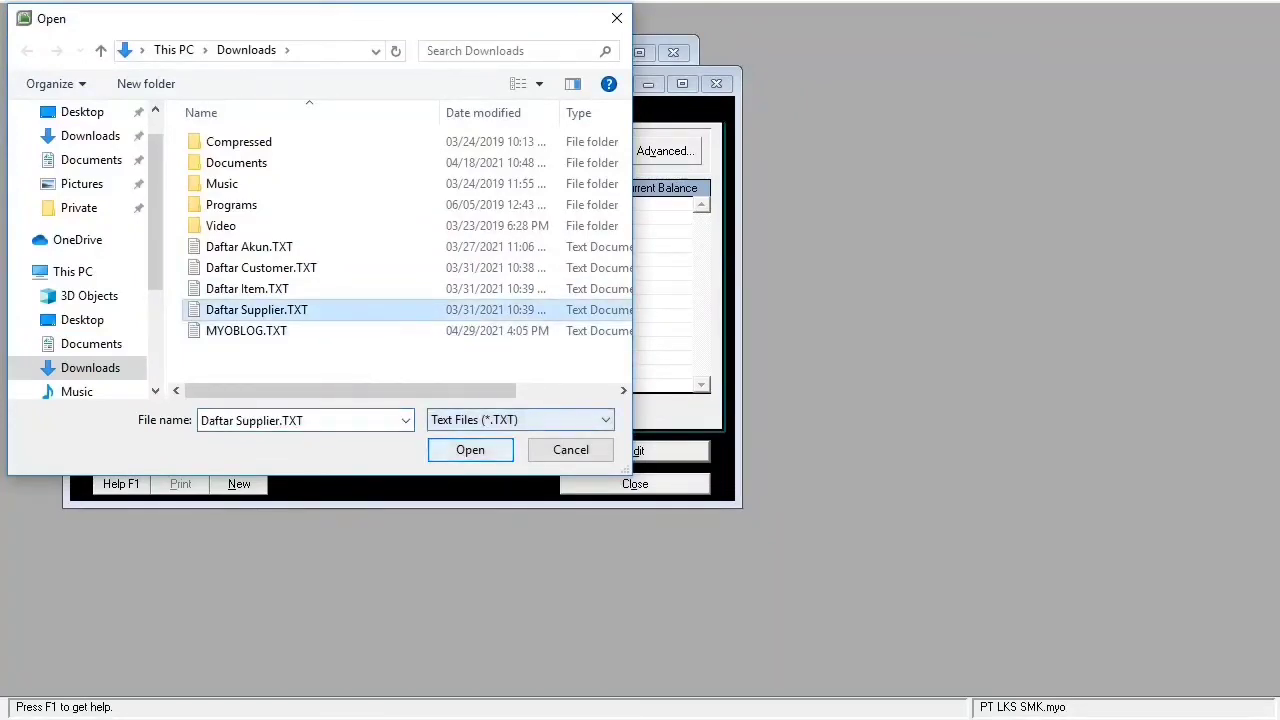
key(Return)
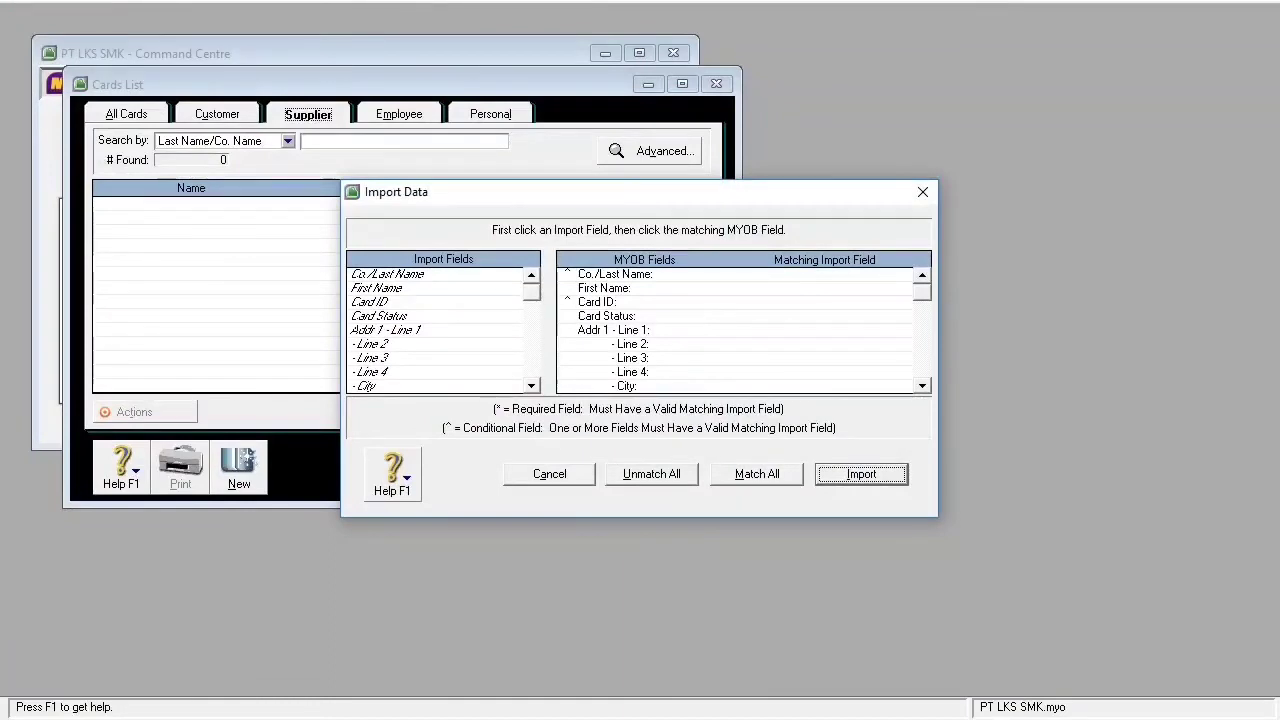
click(757, 474)
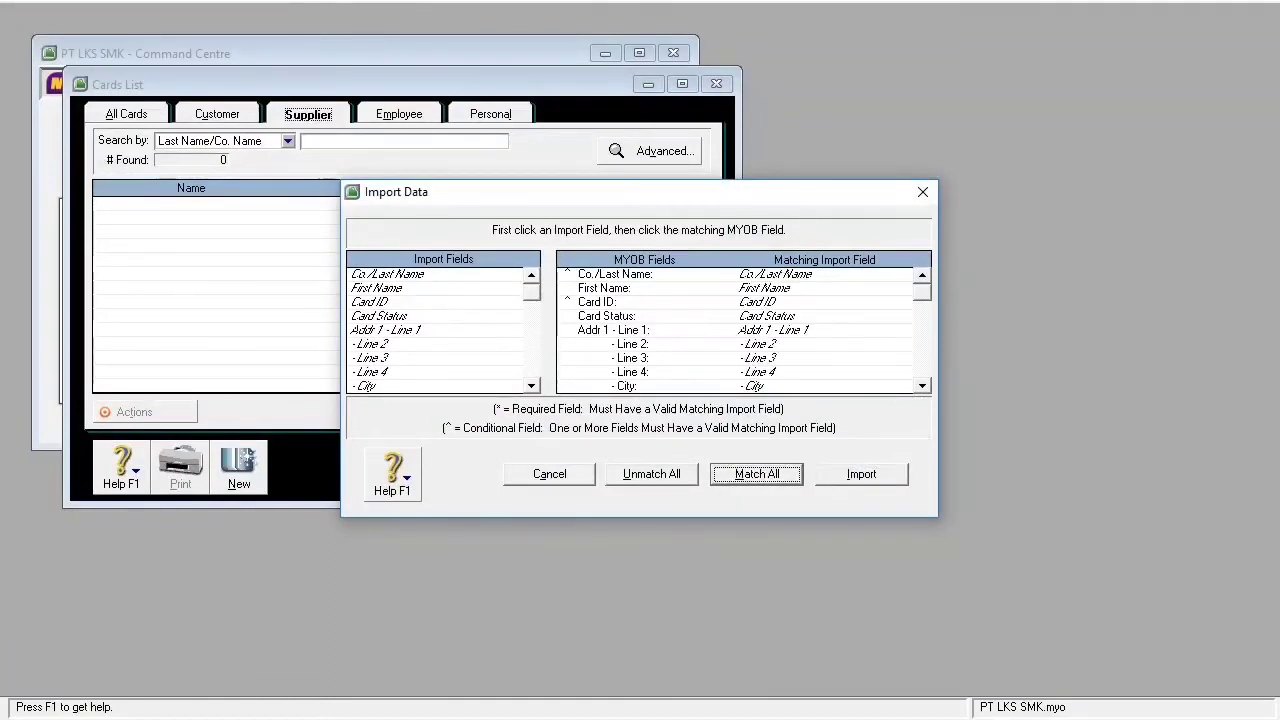
click(861, 474)
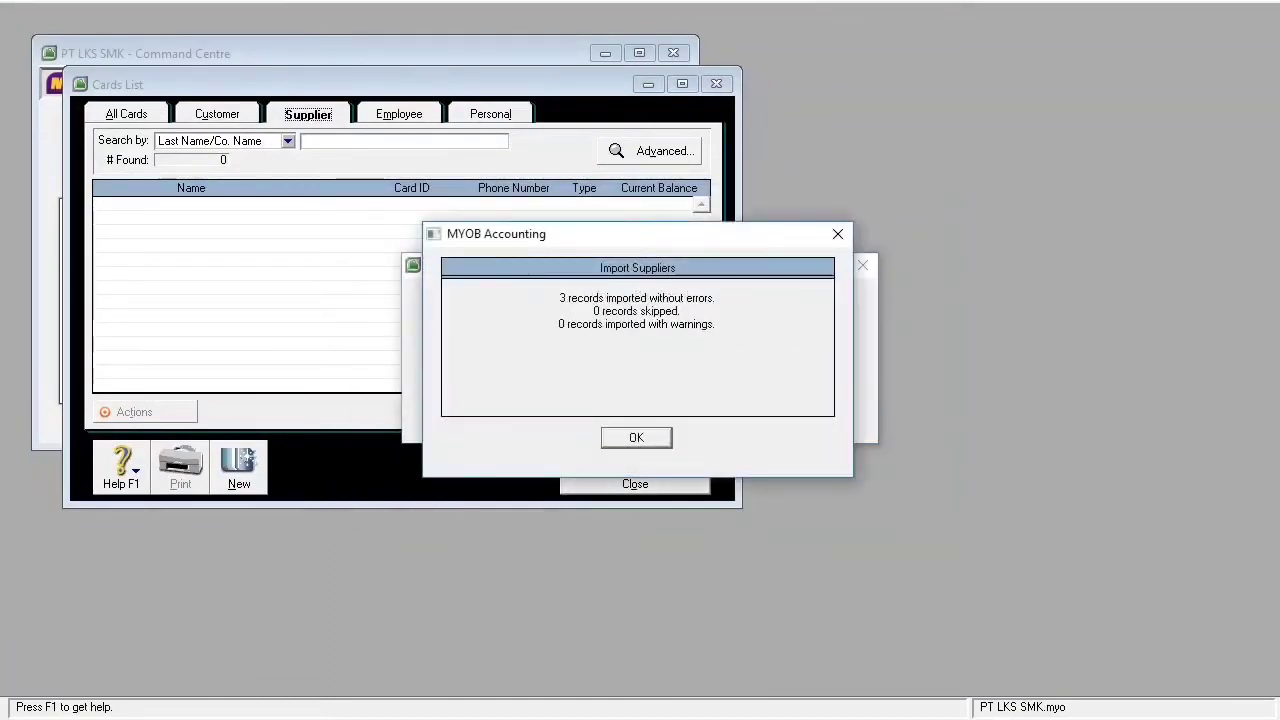
key(Return)
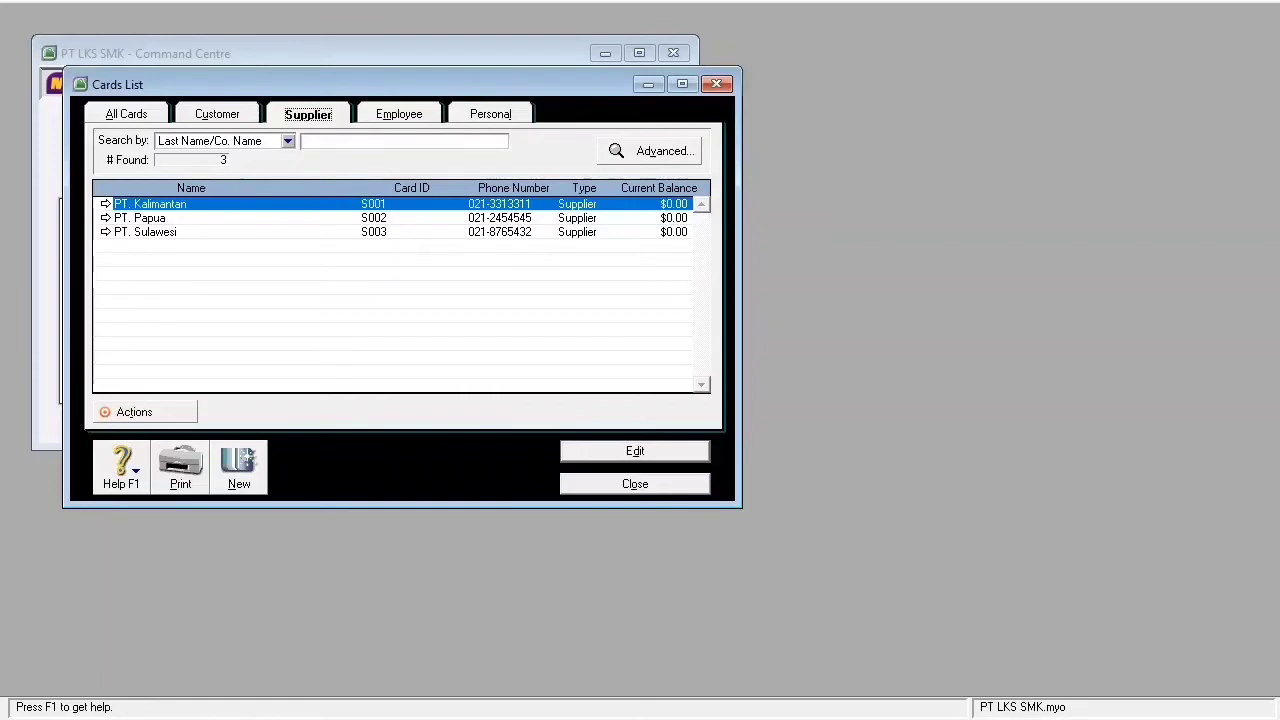
key(Escape)
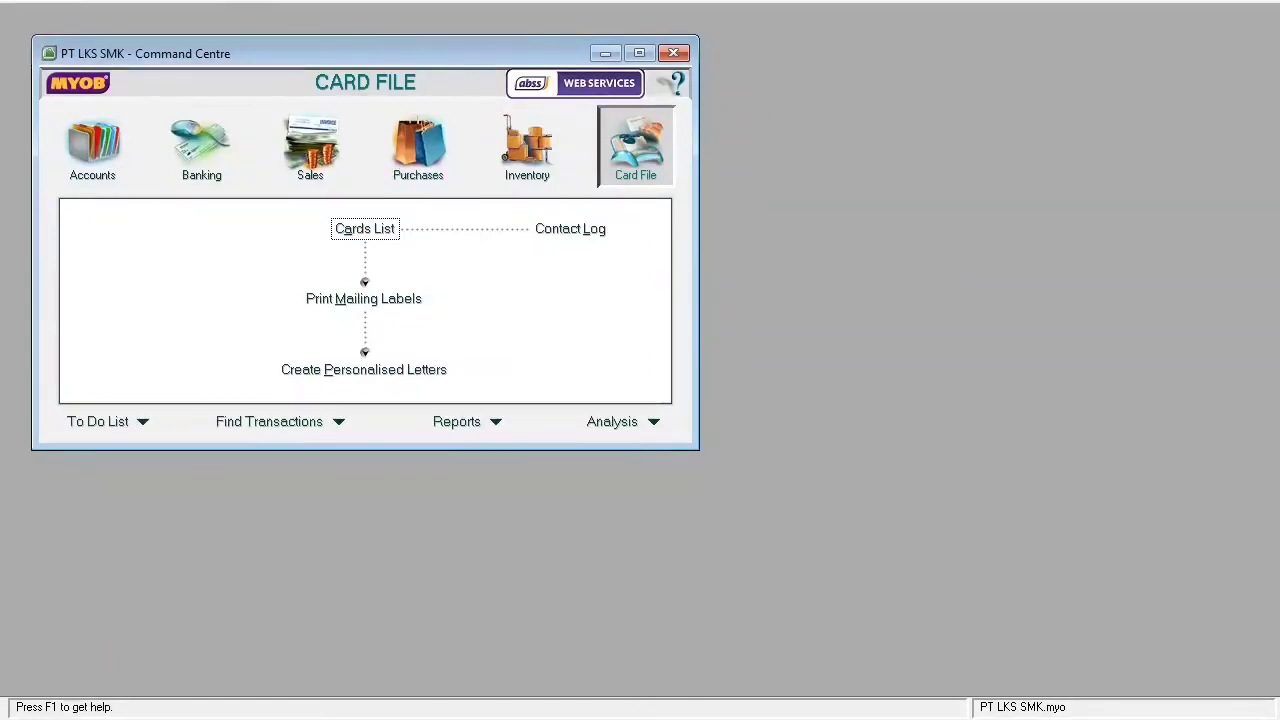
- Open Setup > Balances > Customer Balances and add a historical sale for PT. Jawa
click(240, 1)
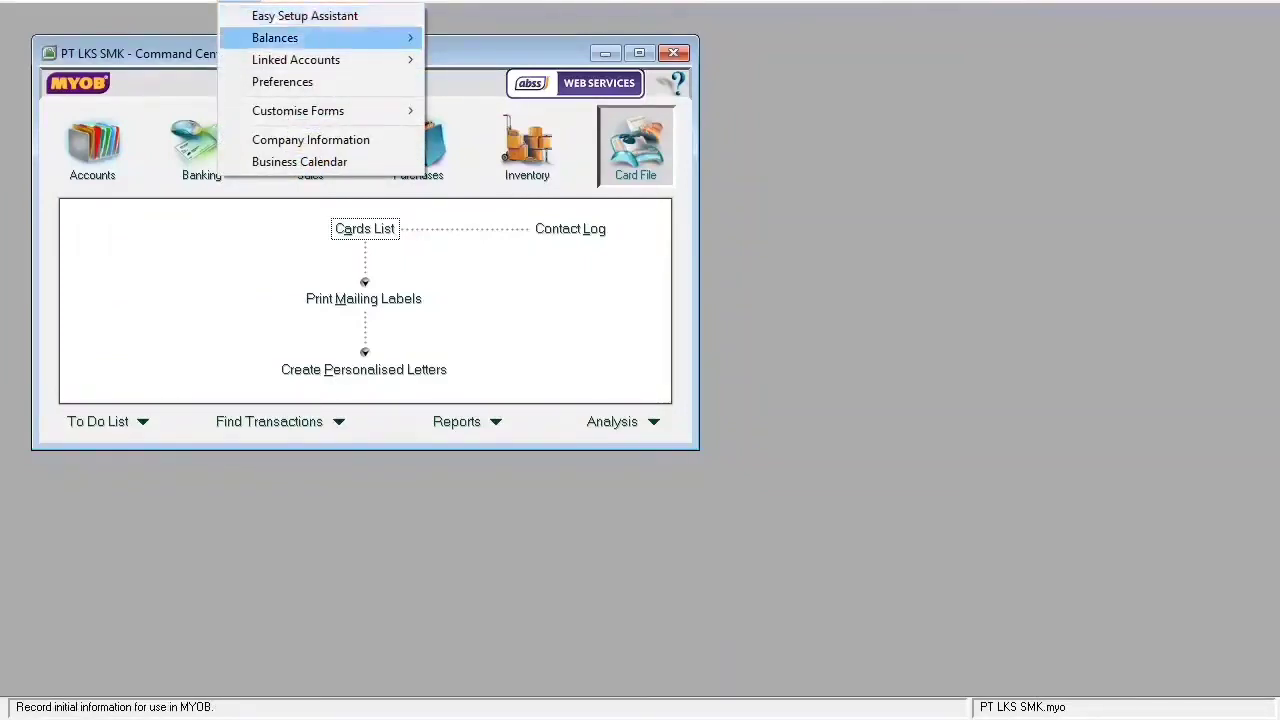
mouse_move(275, 38)
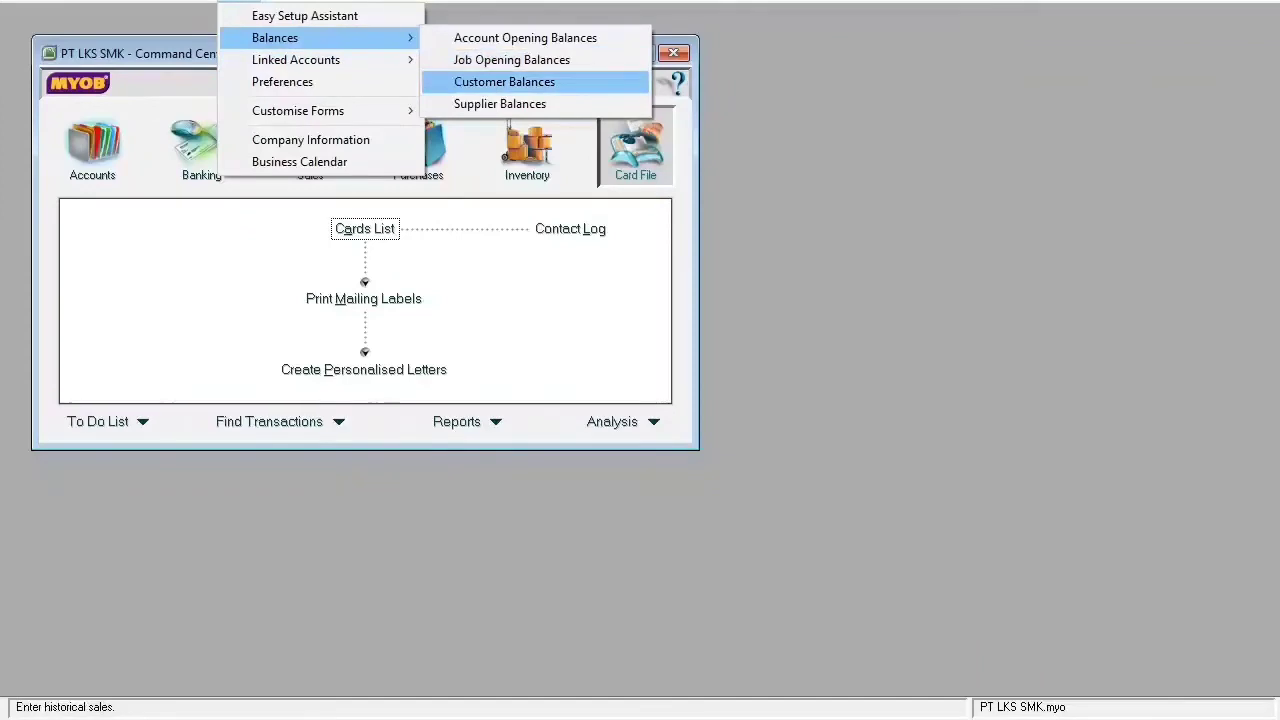
click(504, 82)
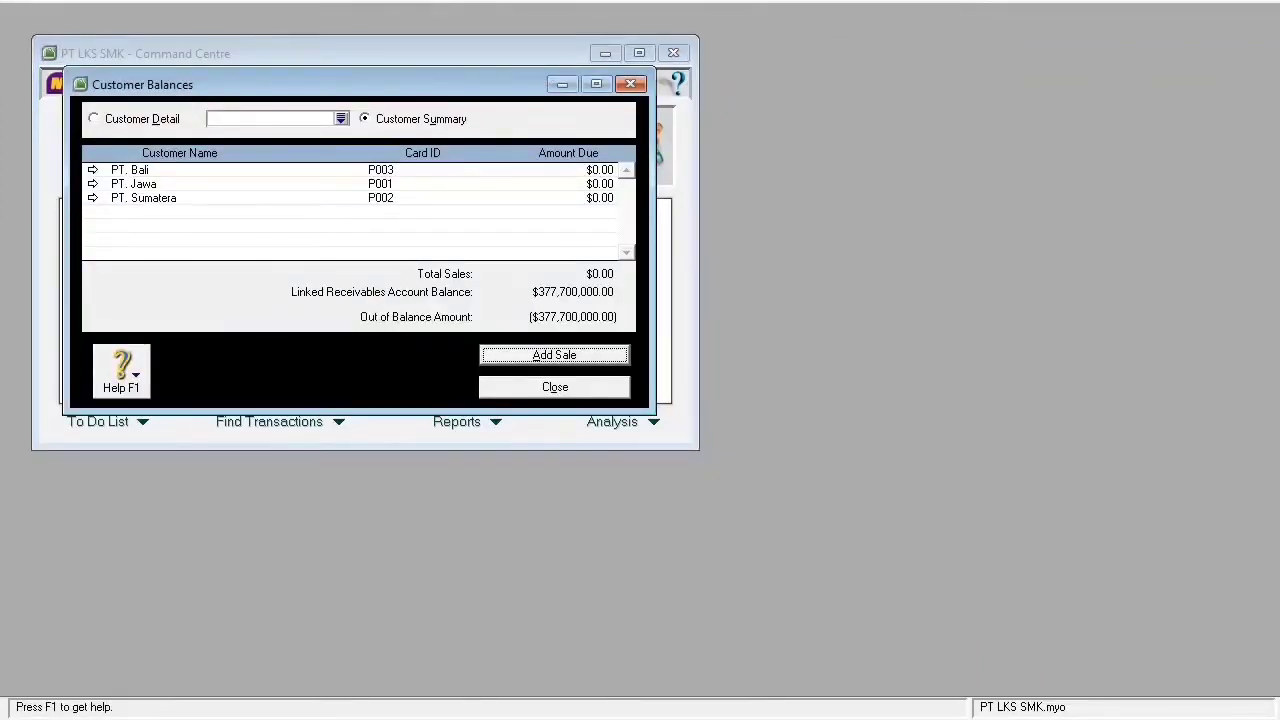
click(93, 184)
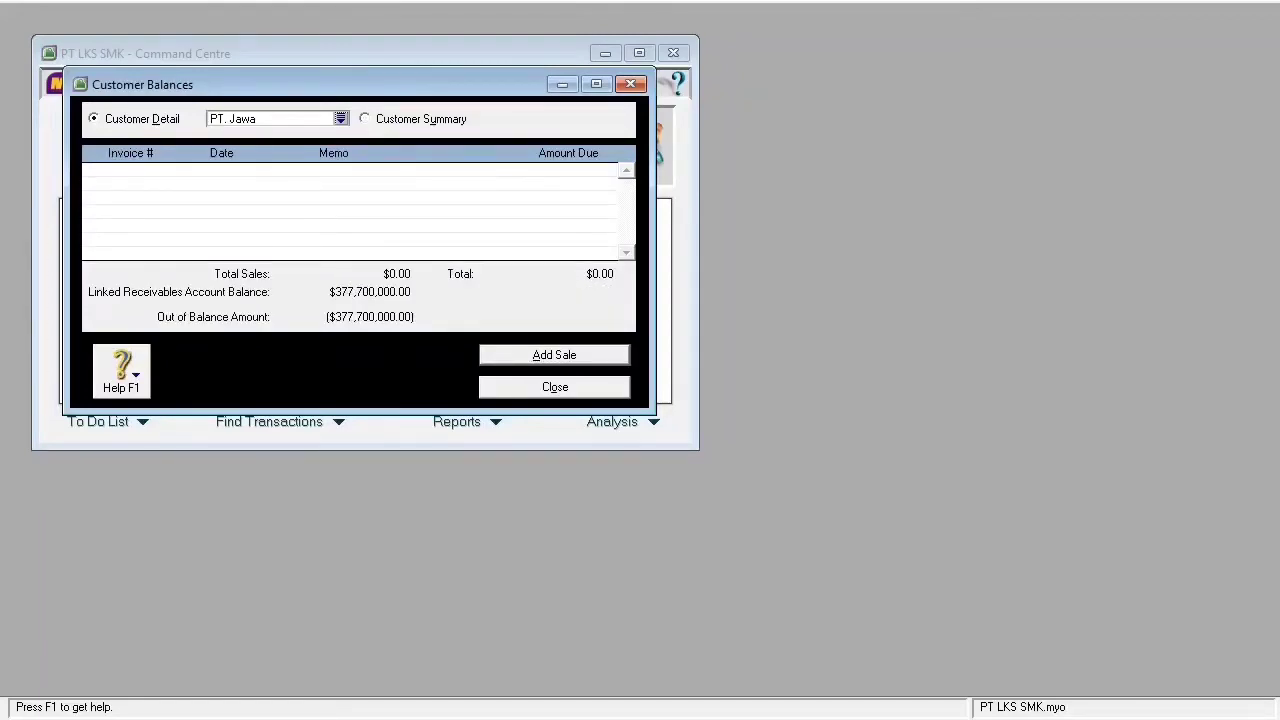
click(554, 355)
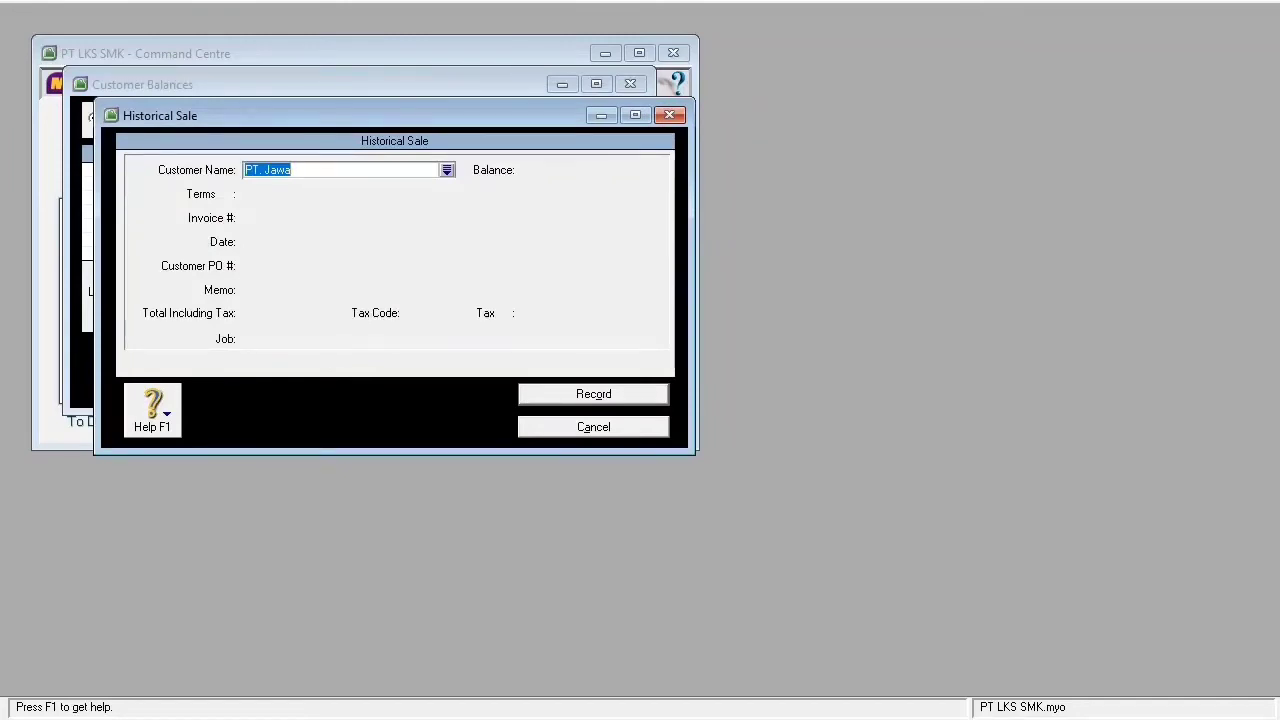
- Enter invoice In.046, date 04/09/2018 and memo 'saldo awal piutang'
key(Tab)
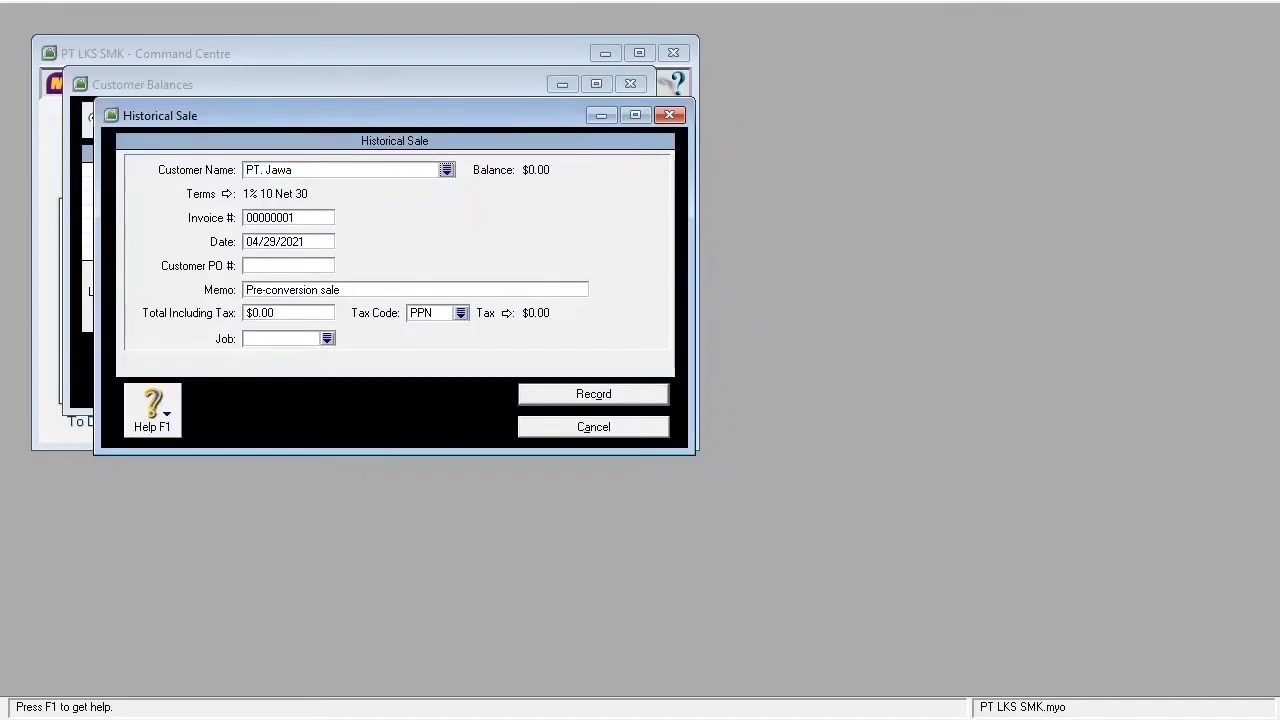
key(Tab)
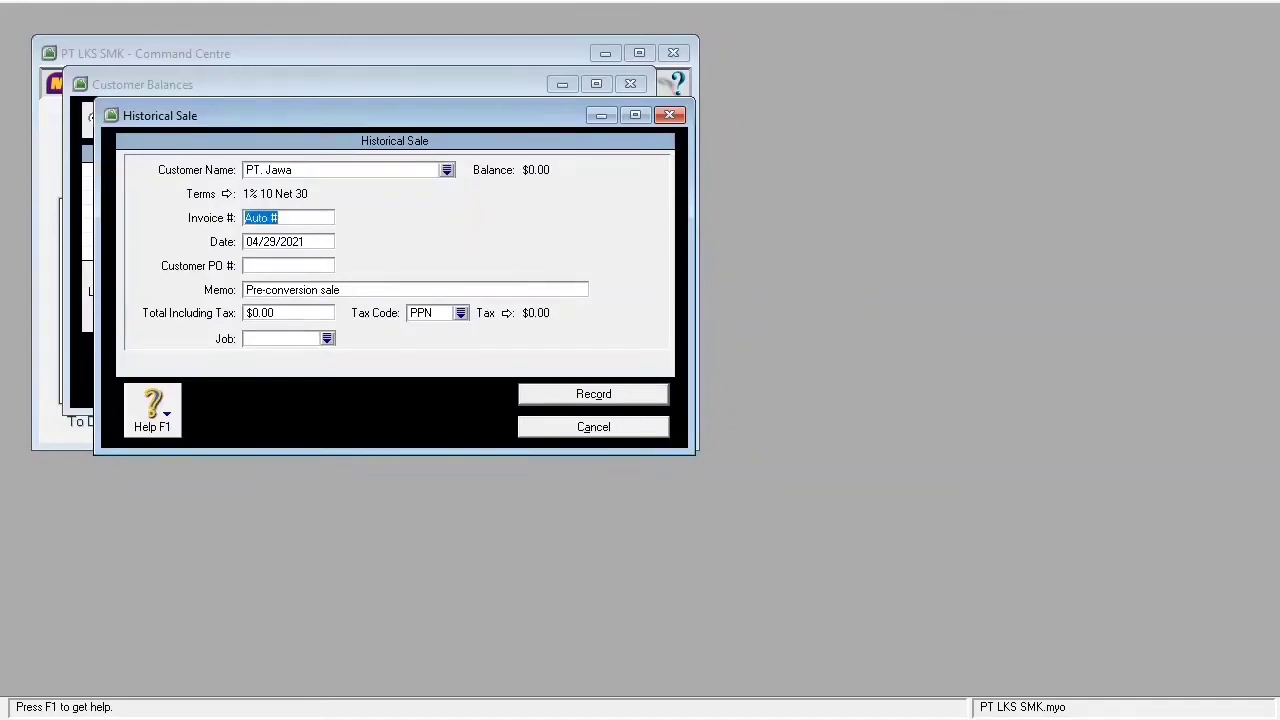
key(BackSpace)
text(In.046)
key(Tab)
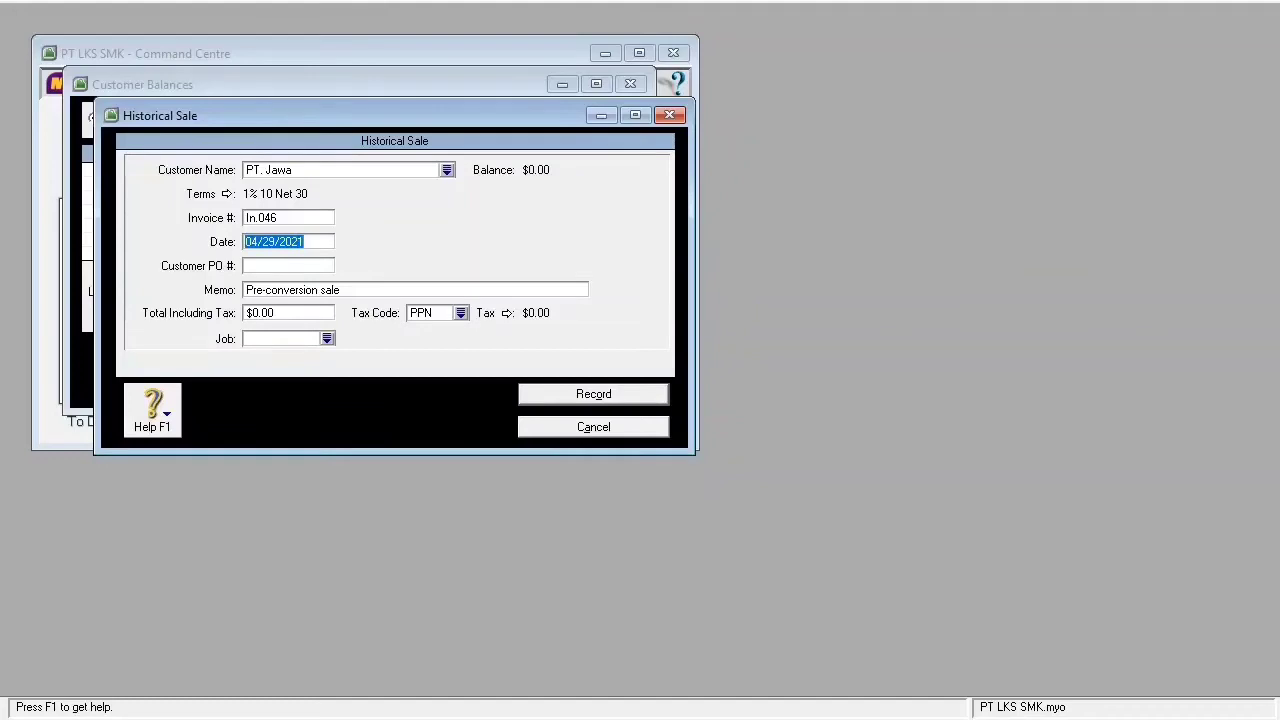
text(04/)
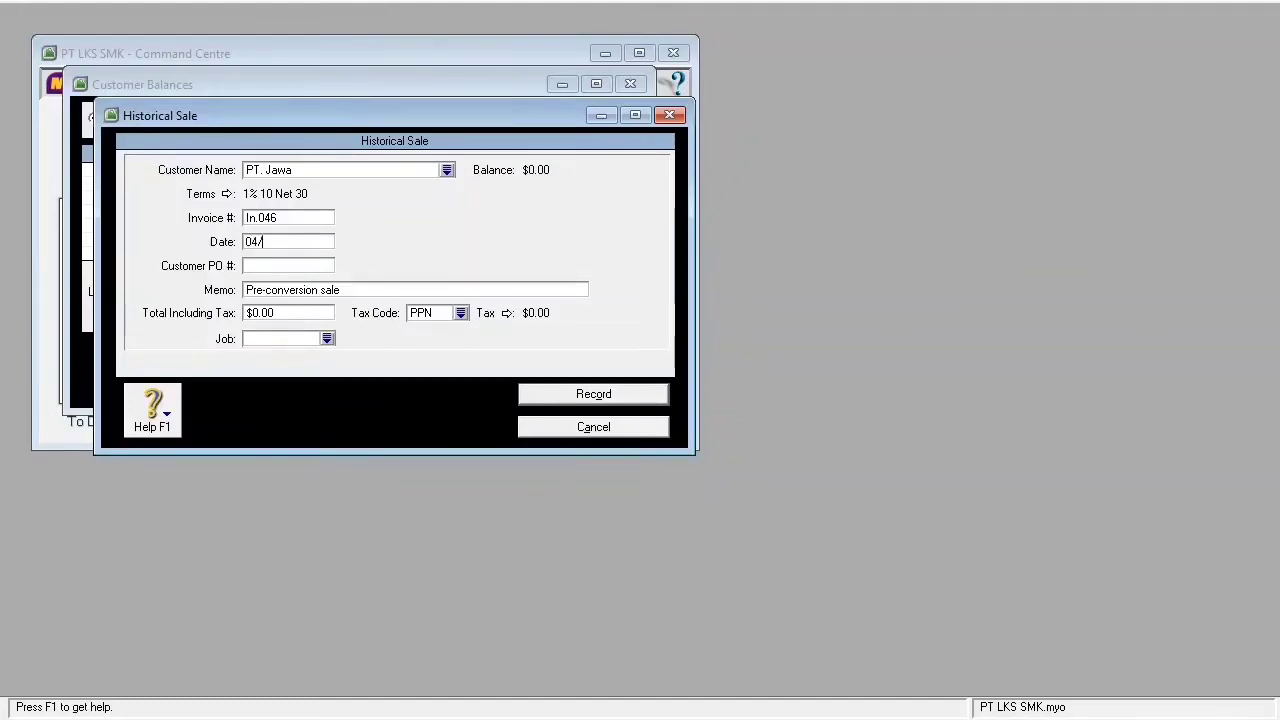
text(09/2018)
key(Tab)
key(Tab)
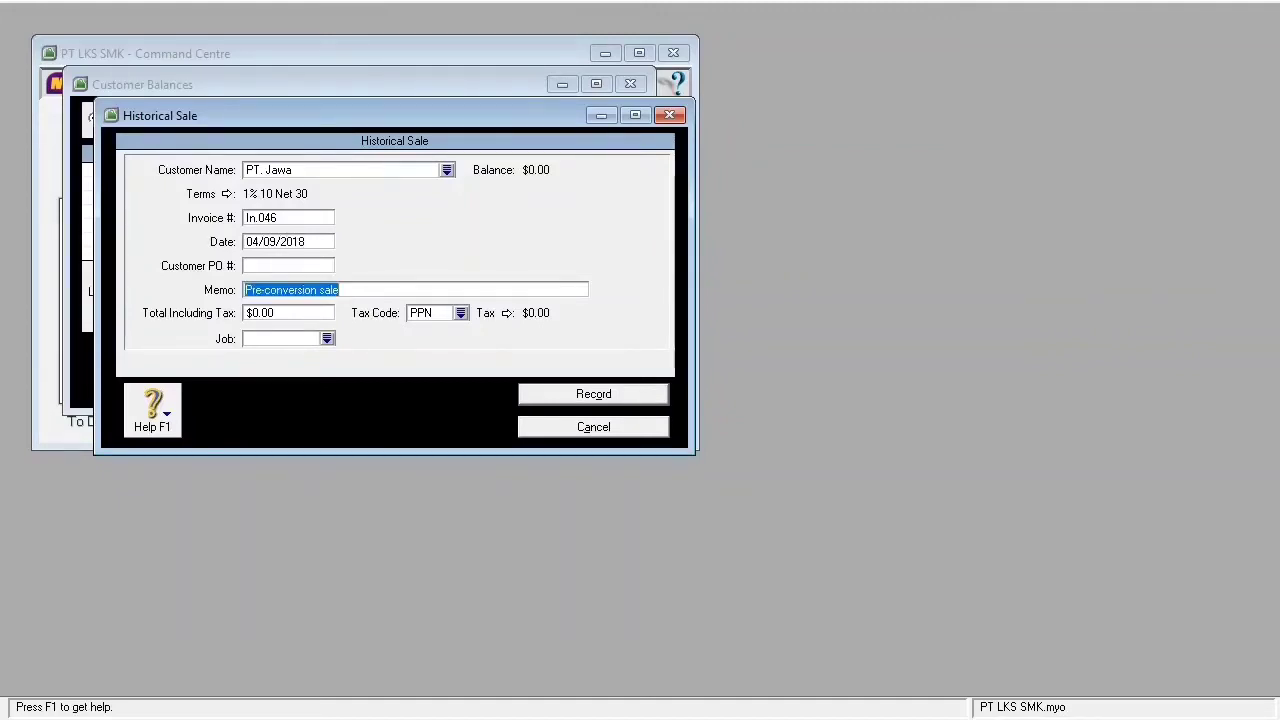
text(sa)
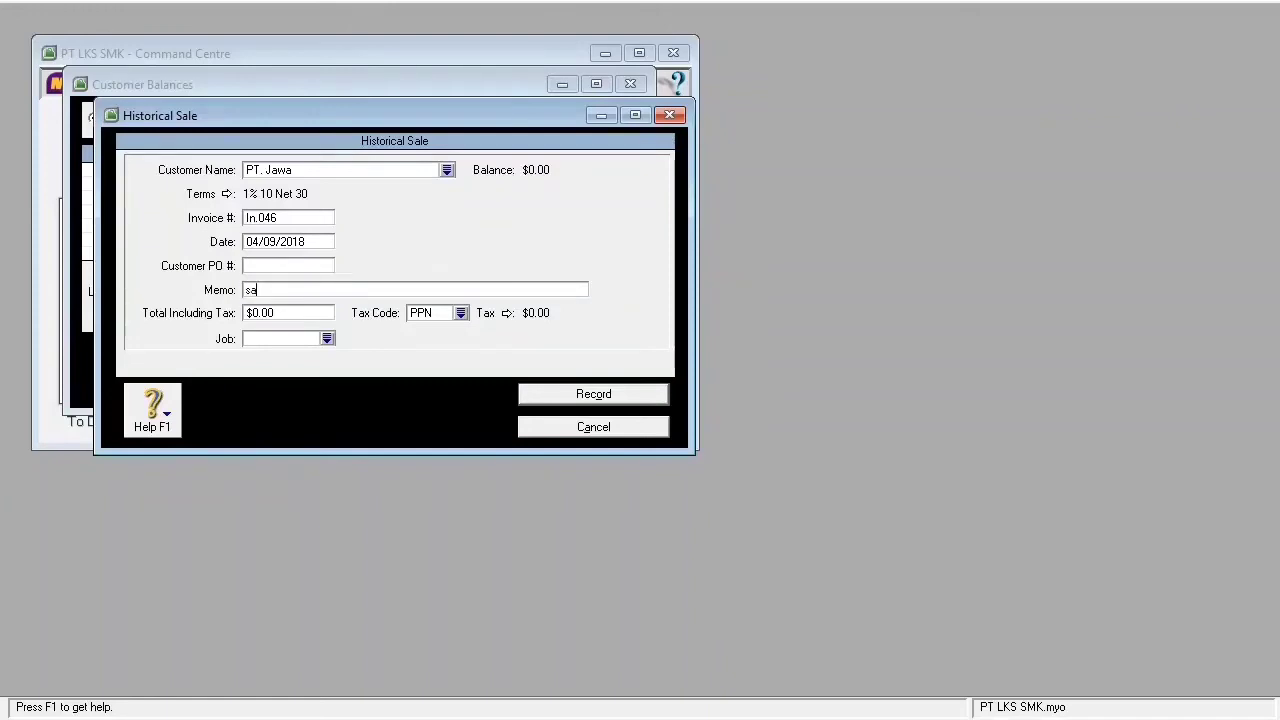
text(ldo awal piutang)
- Set the total to 185,150,000 with tax code N-T and record the sale
key(Tab)
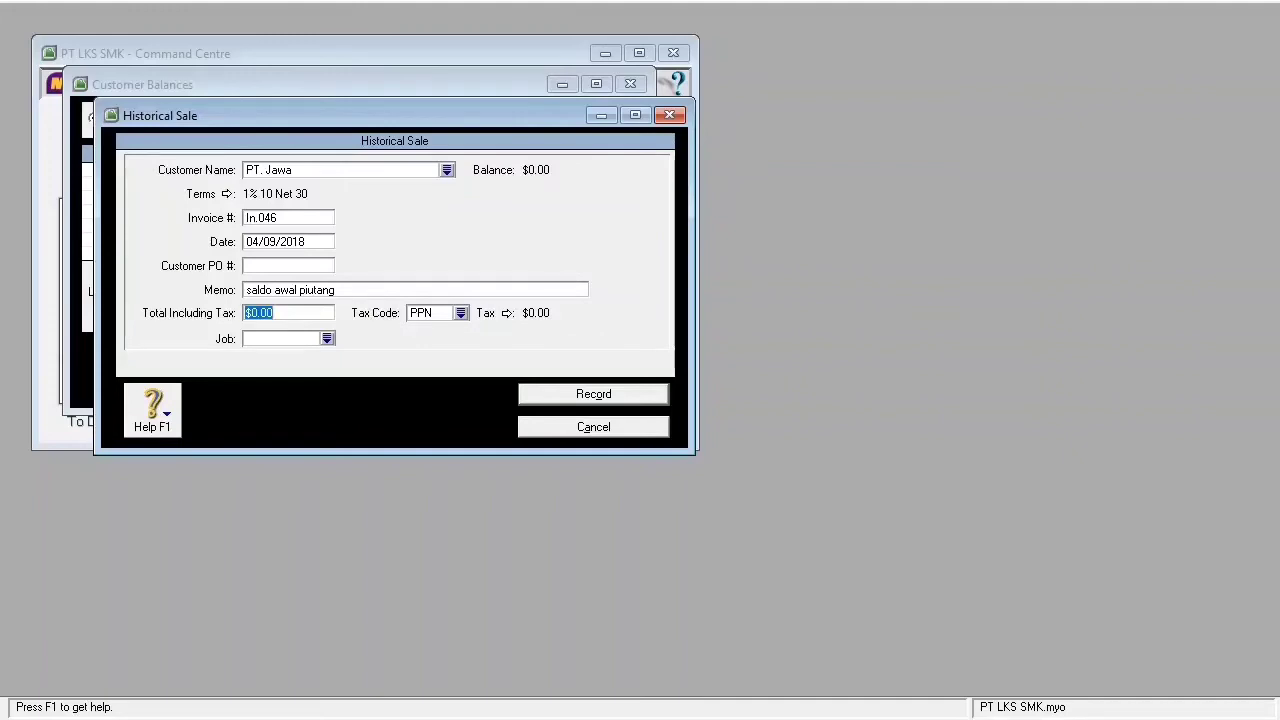
text(185150000)
key(Tab)
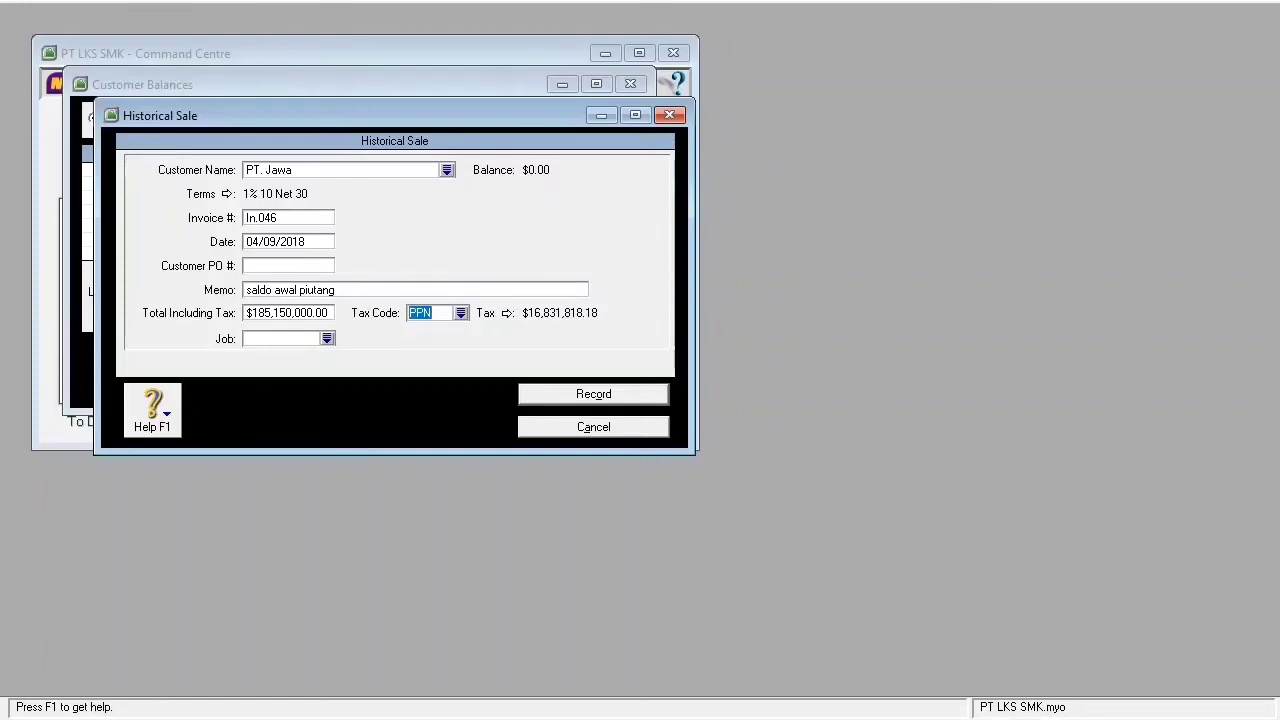
click(461, 313)
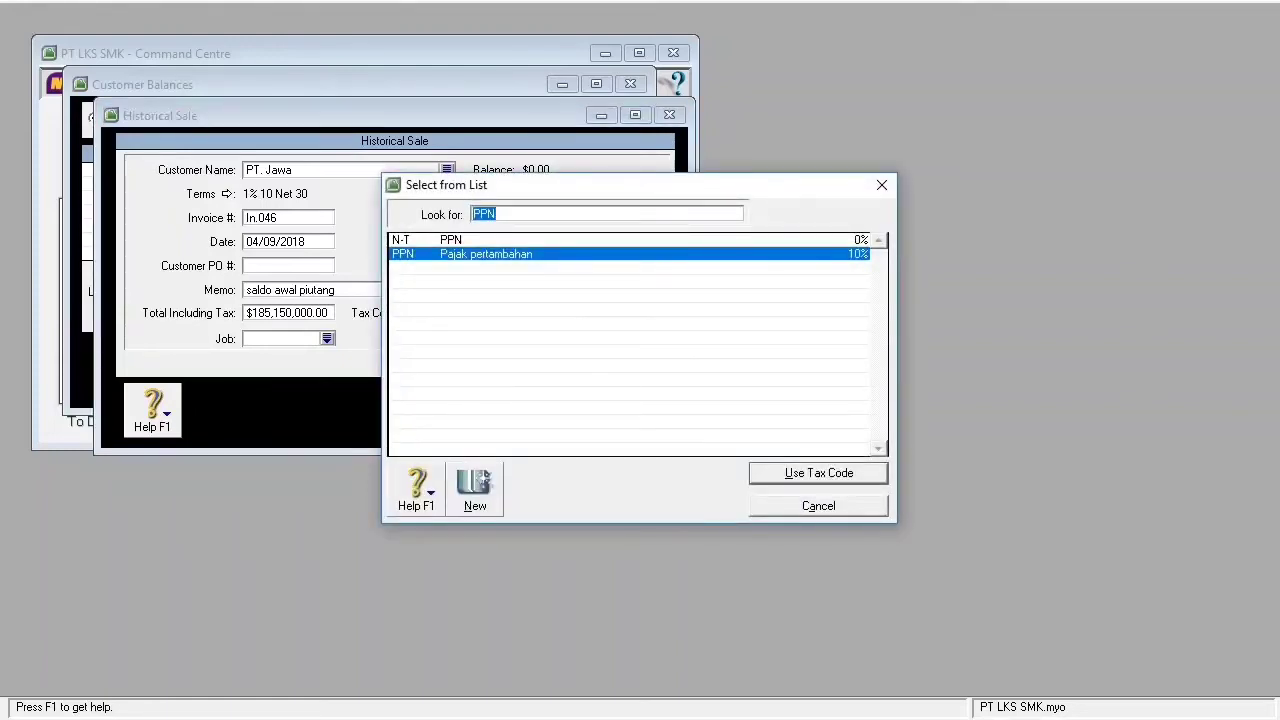
key(Up)
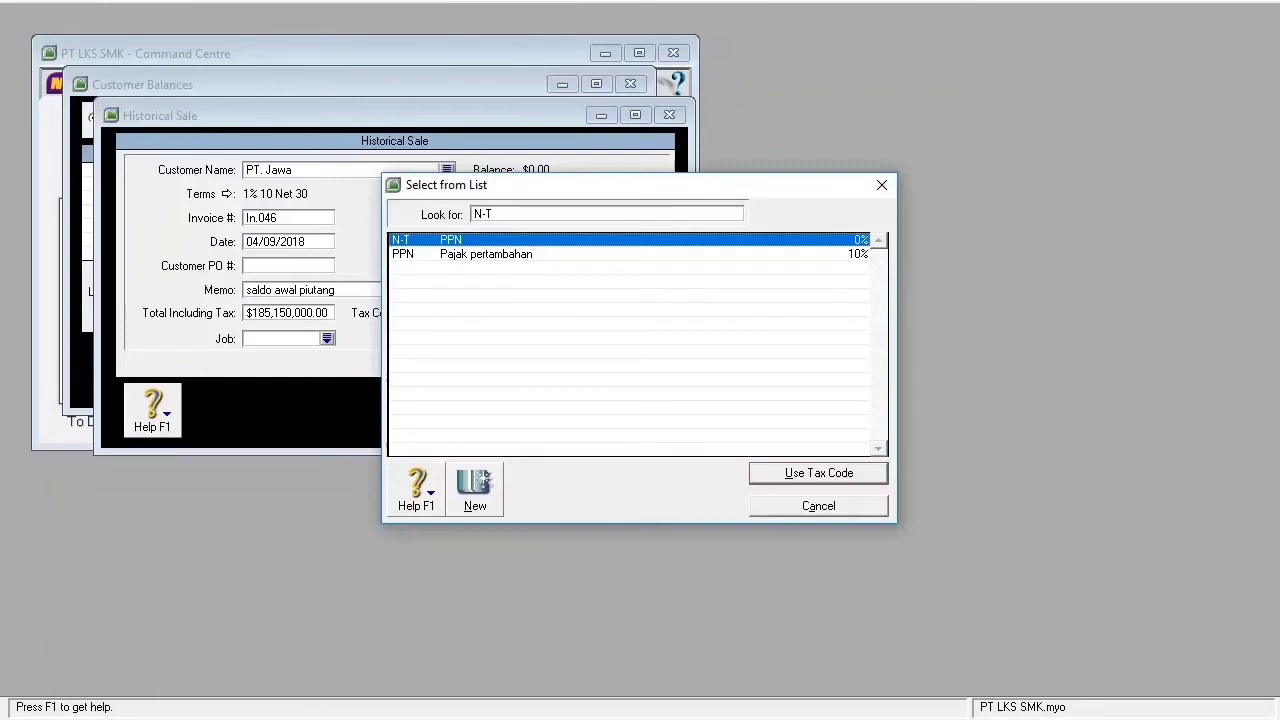
key(Return)
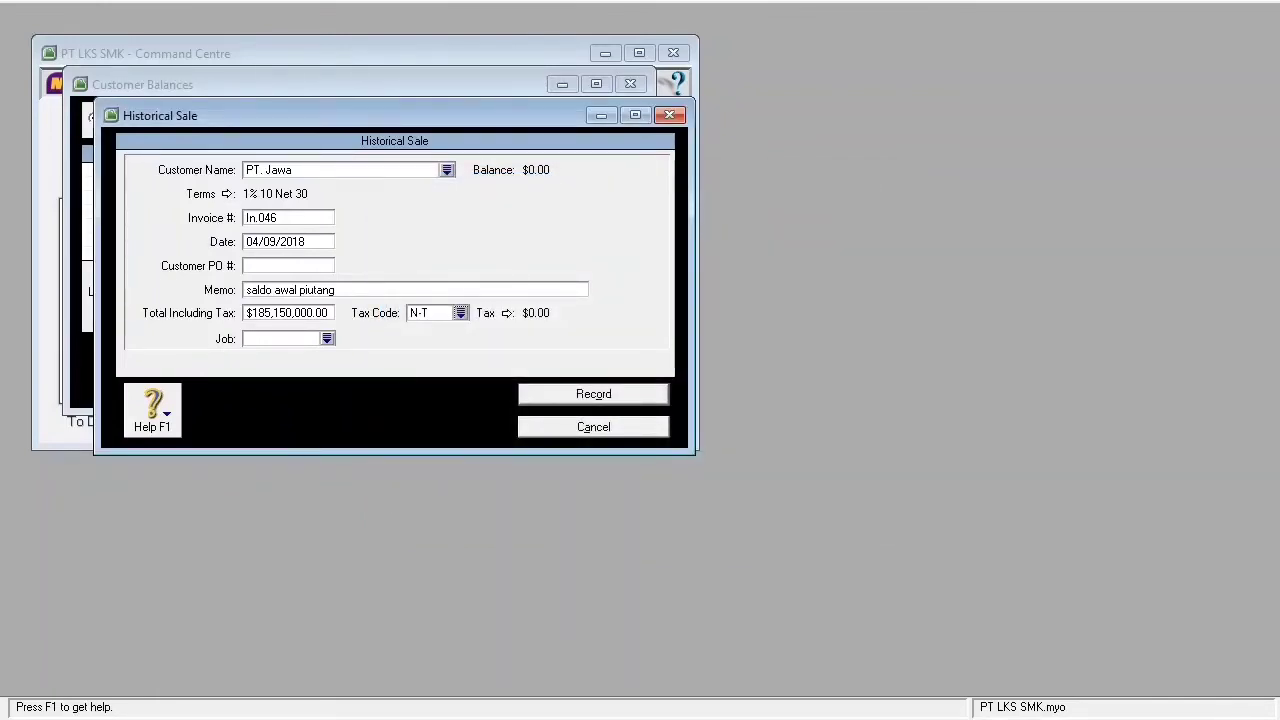
key(Return)
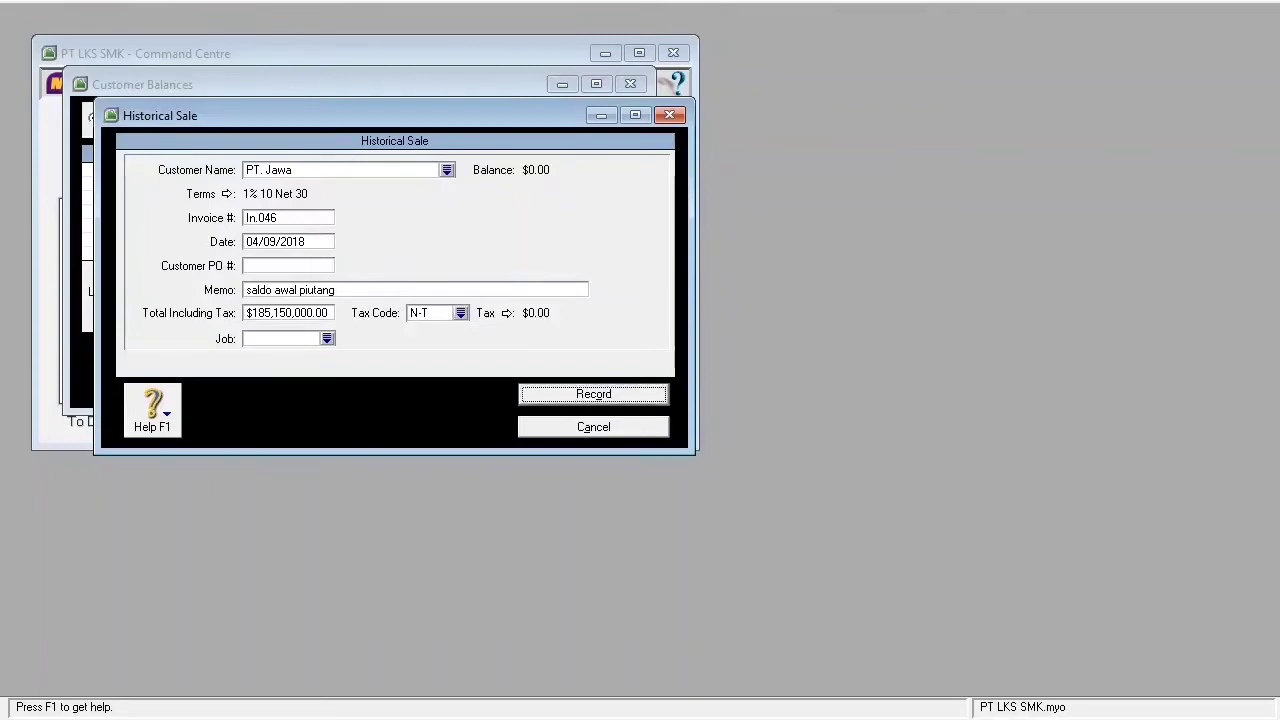
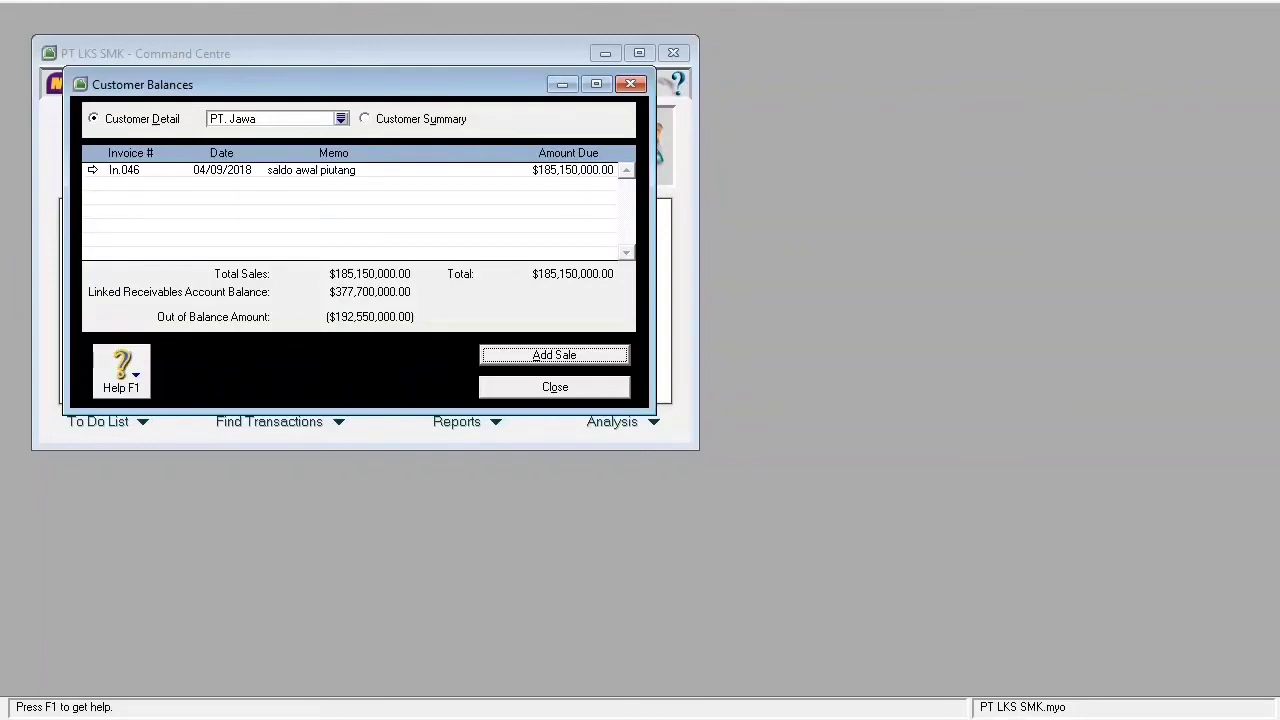
- Switch Customer Balances to PT. Sumatera and add a new historical sale for it
click(341, 119)
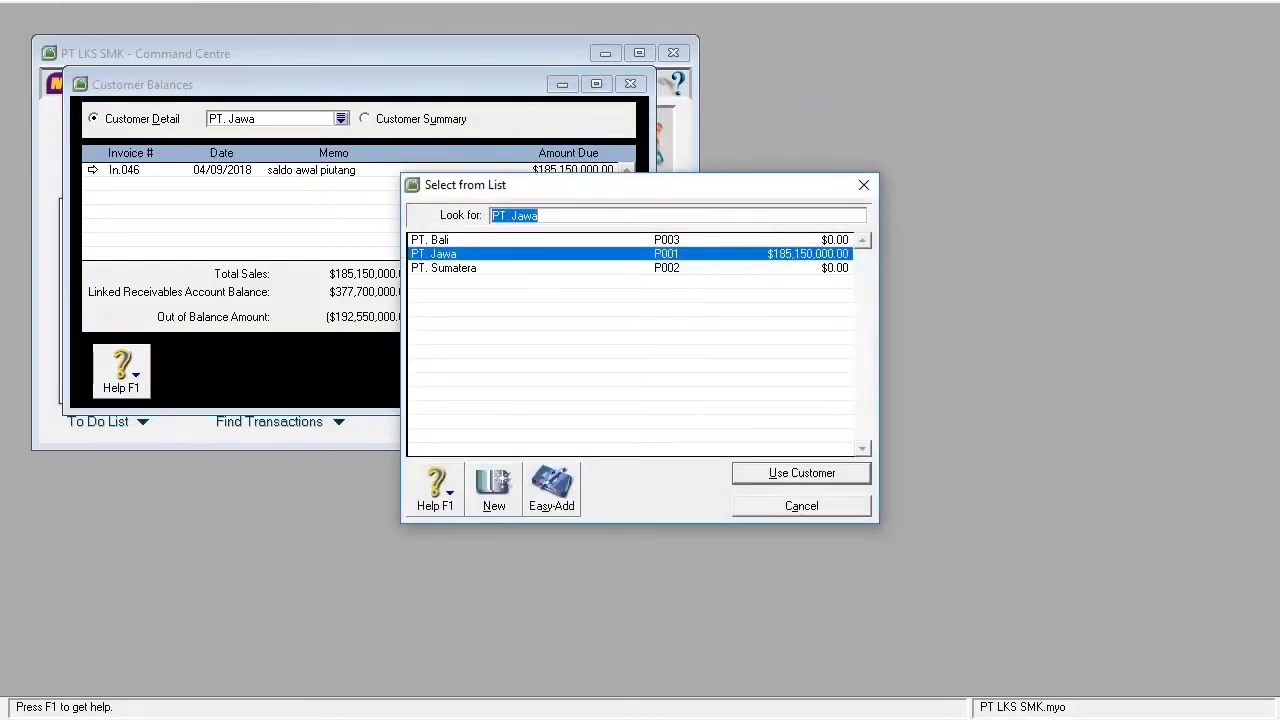
click(444, 268)
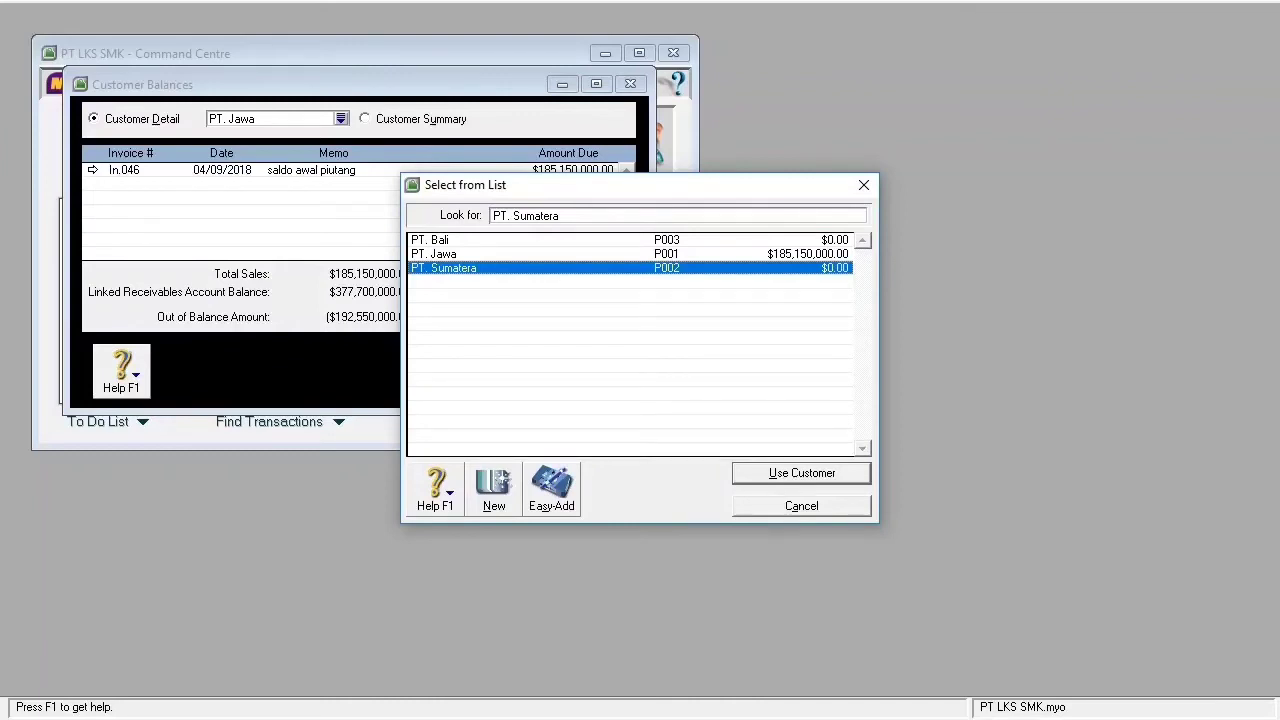
key(Return)
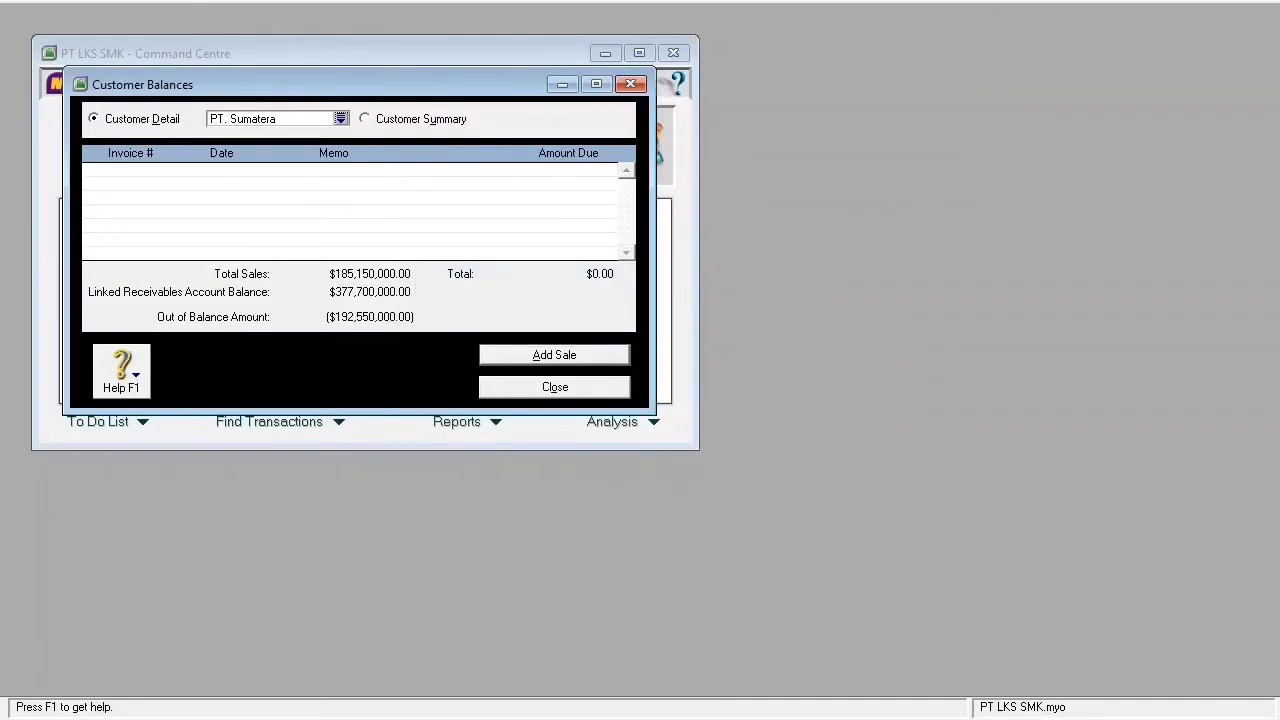
key(alt+a)
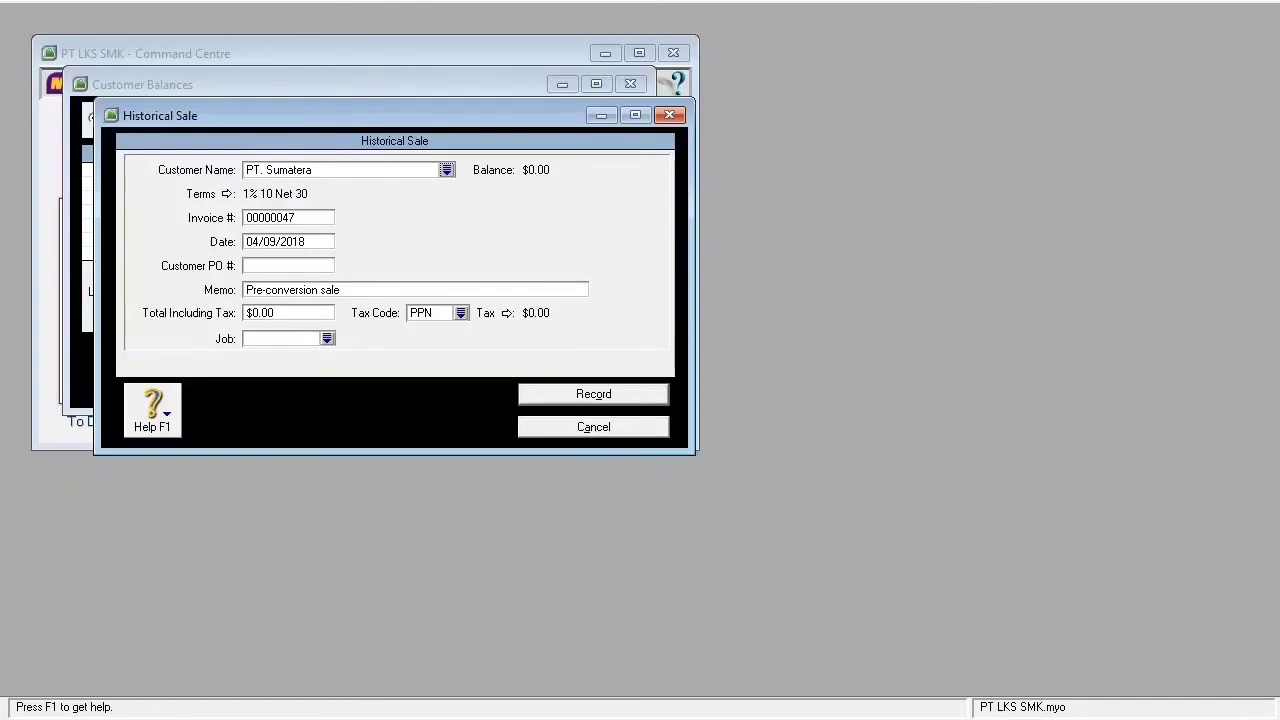
- Enter invoice In.125, date 02/05/2015 and memo 'saldo awal piutang'
click(280, 218)
key(BackSpace)
key(BackSpace)
key(BackSpace)
key(BackSpace)
key(BackSpace)
key(BackSpace)
text(In.125)
key(Tab)
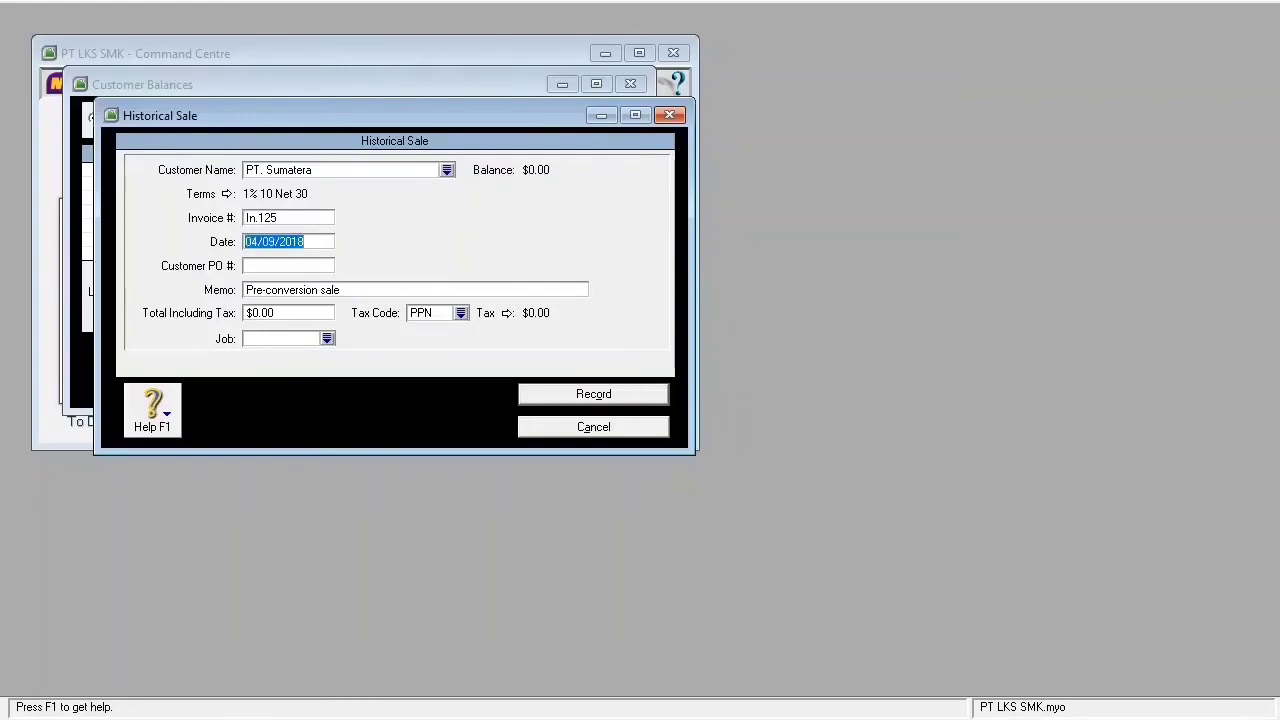
text(02/05)
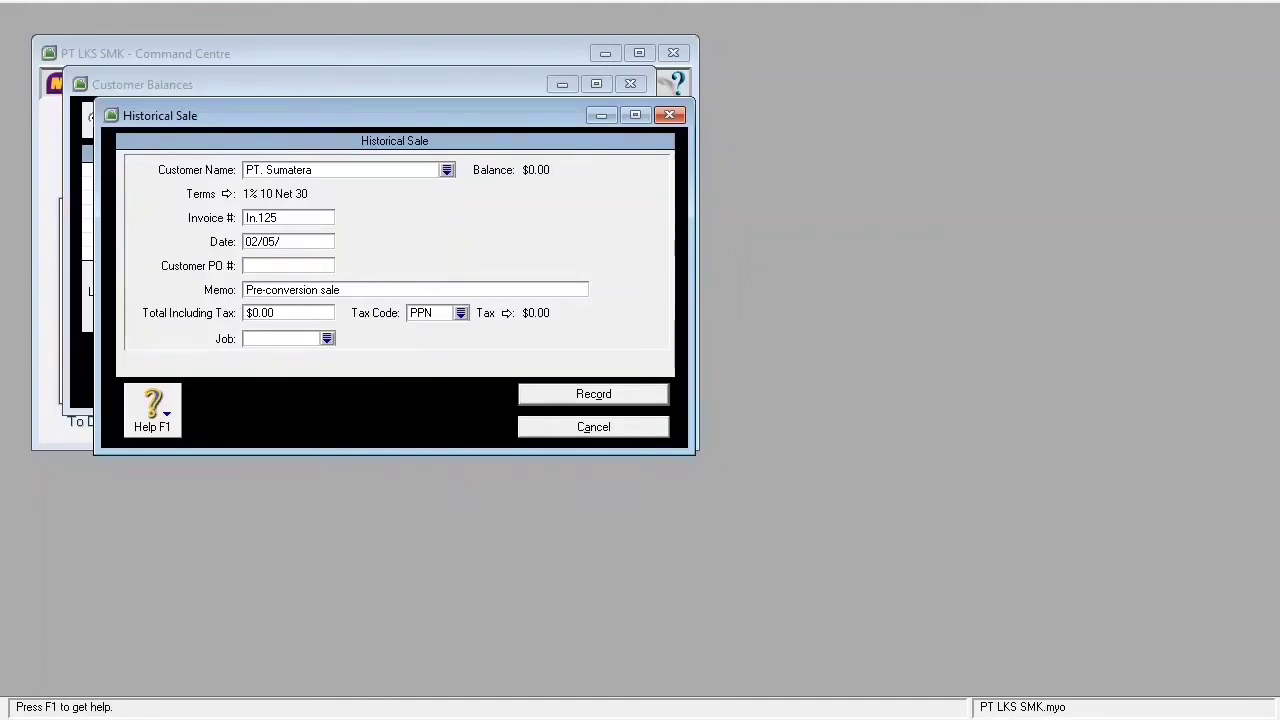
text(/2015)
key(Tab)
key(Tab)
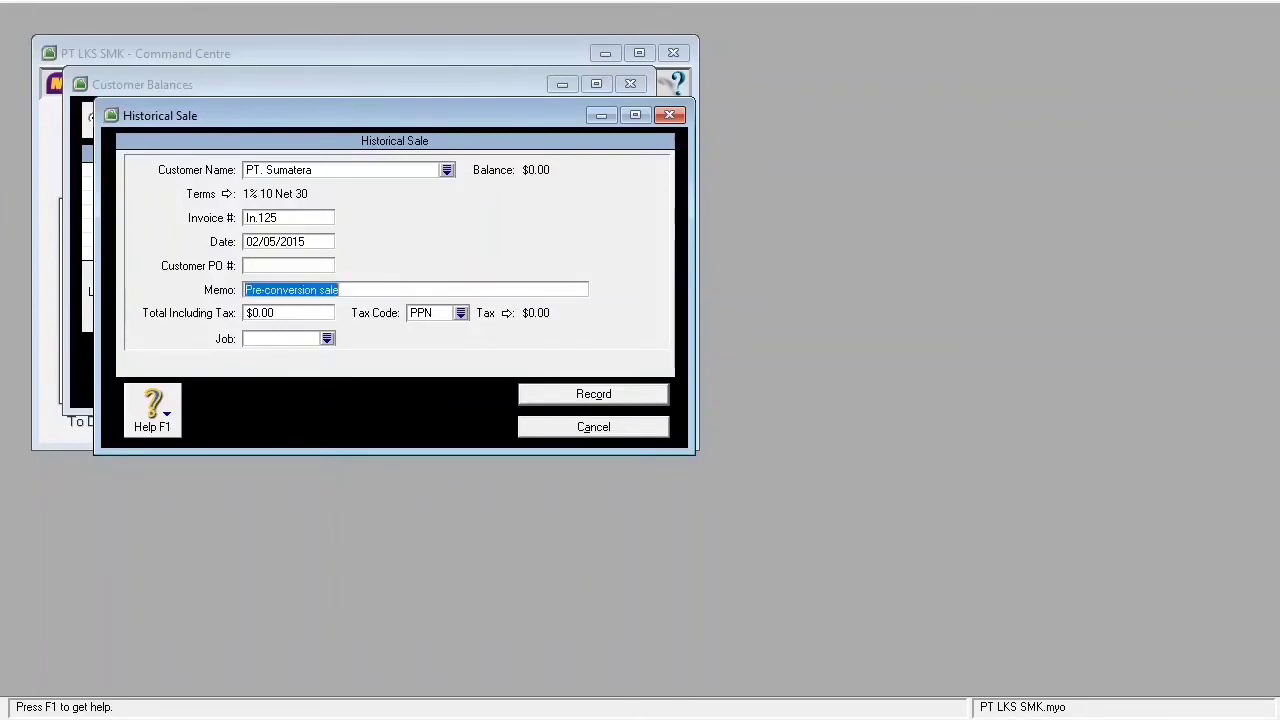
text(saldo)
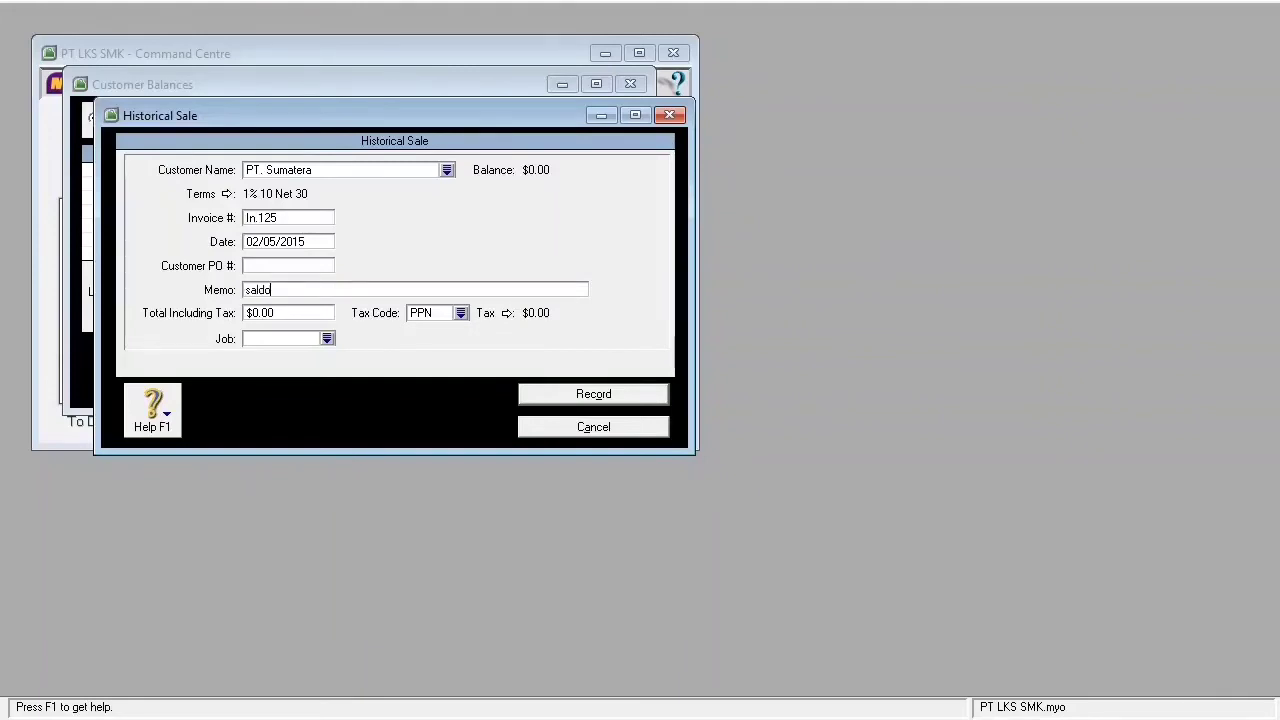
text( awal piutang)
- Set the total to 154,125,000 with tax code N-T and record the sale
key(Tab)
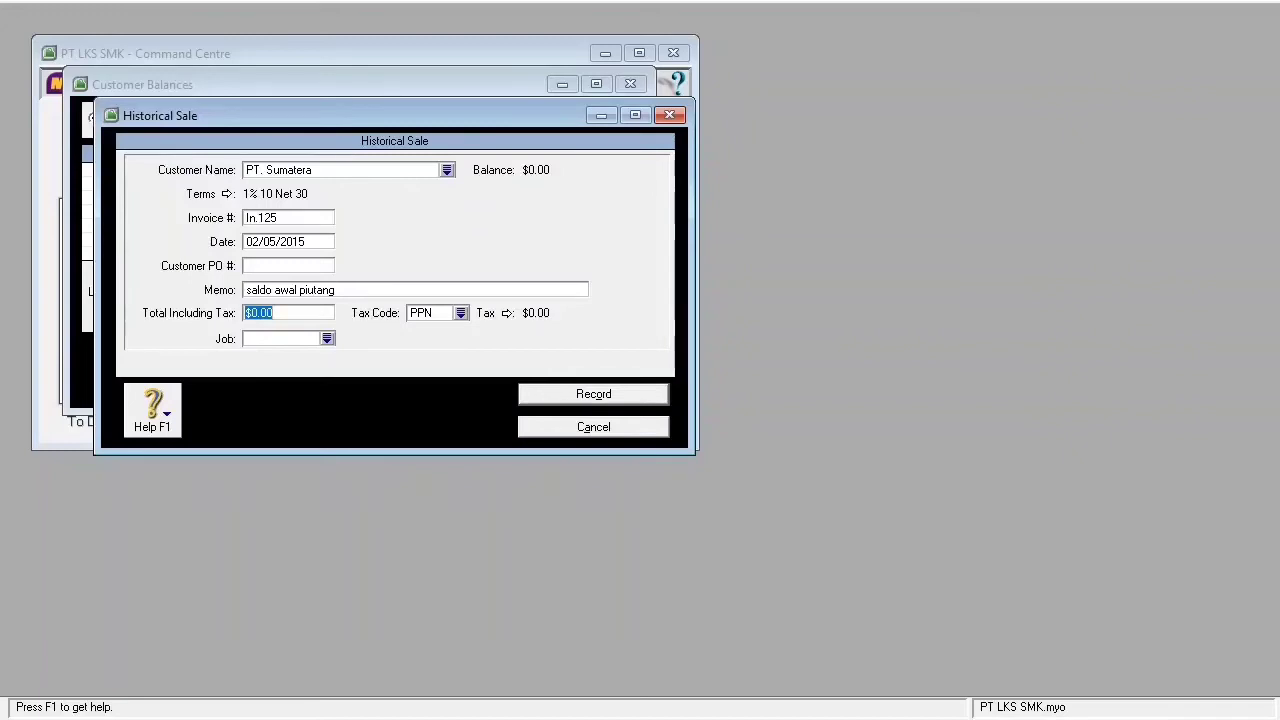
text(154,)
text(12)
text(5,00)
text(0)
key(Tab)
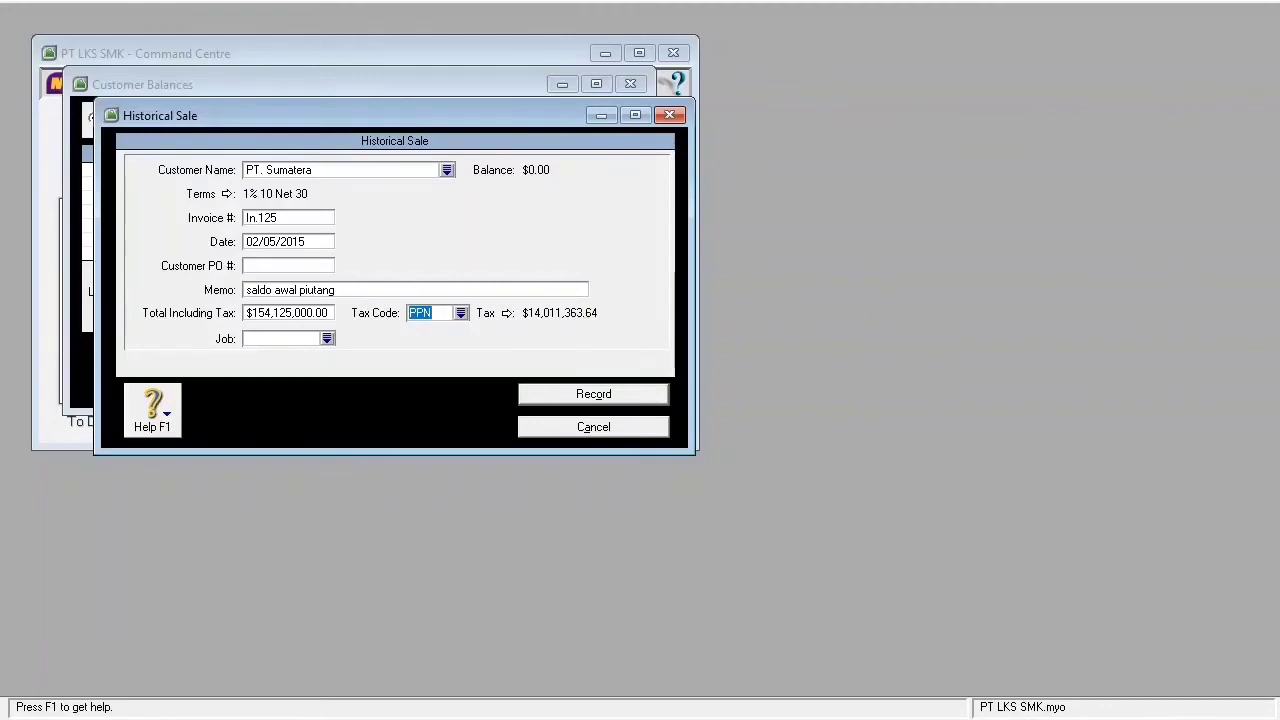
key(Return)
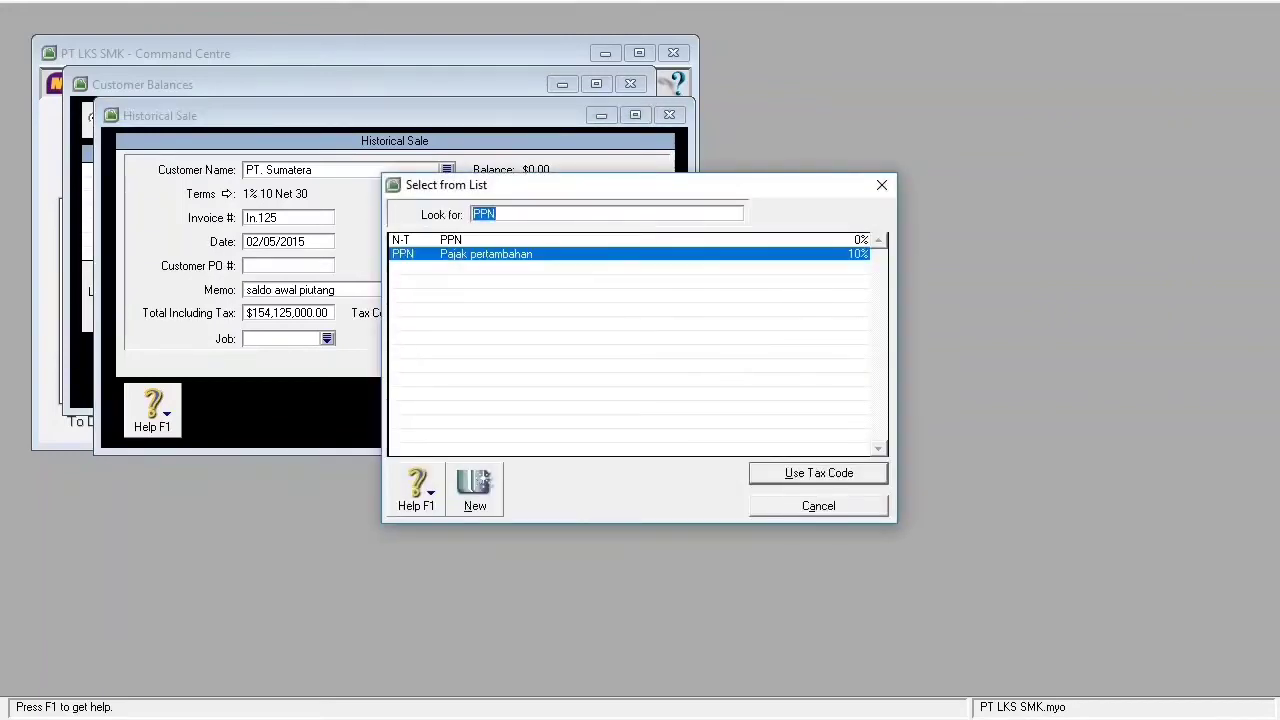
key(Up)
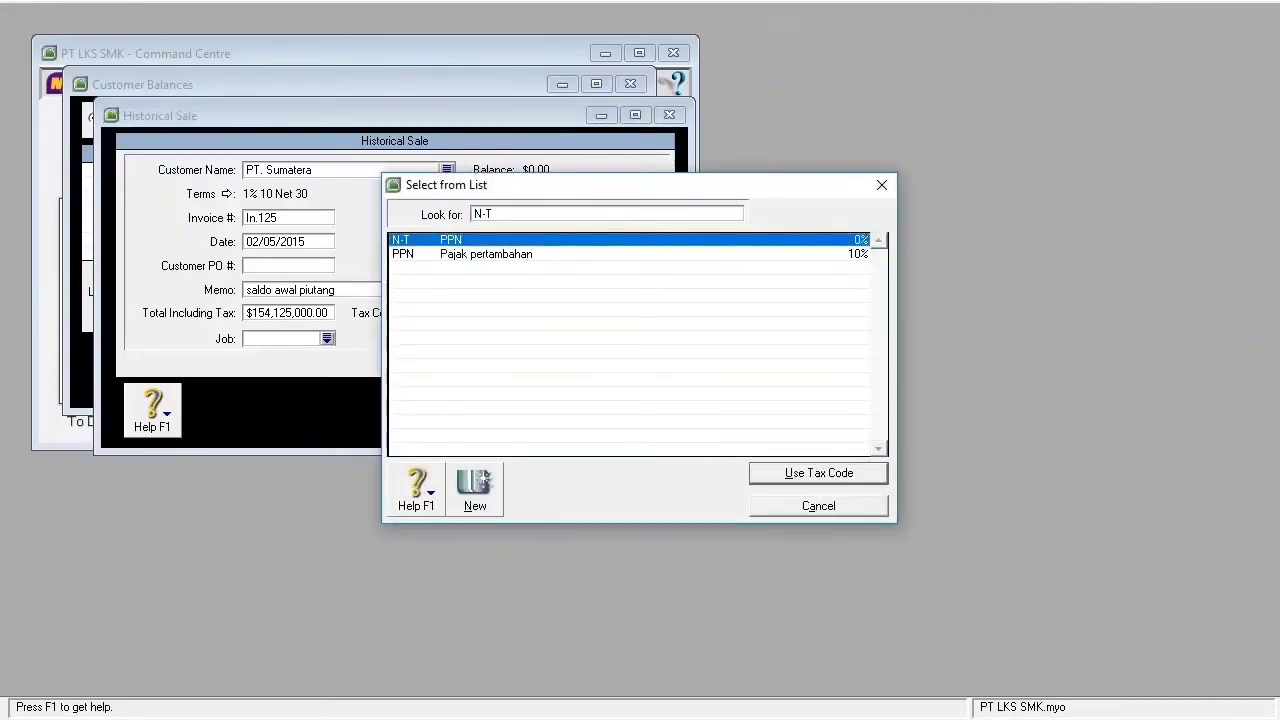
key(Return)
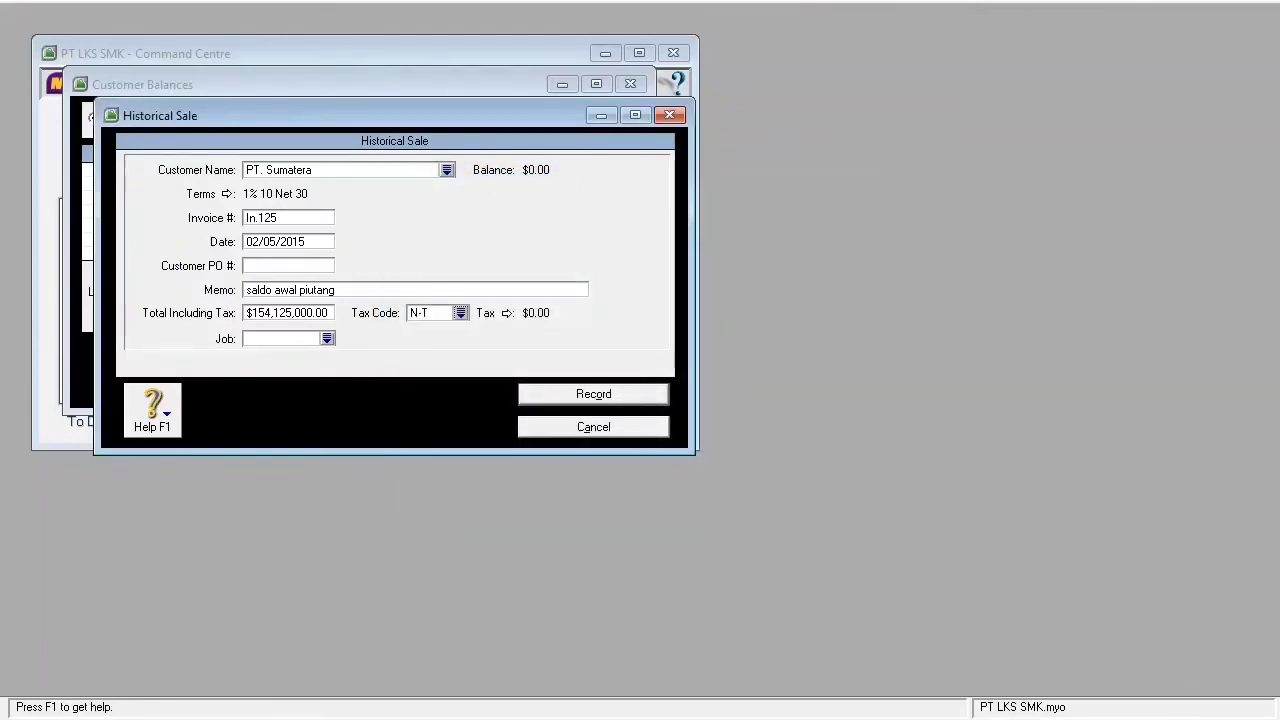
key(Return)
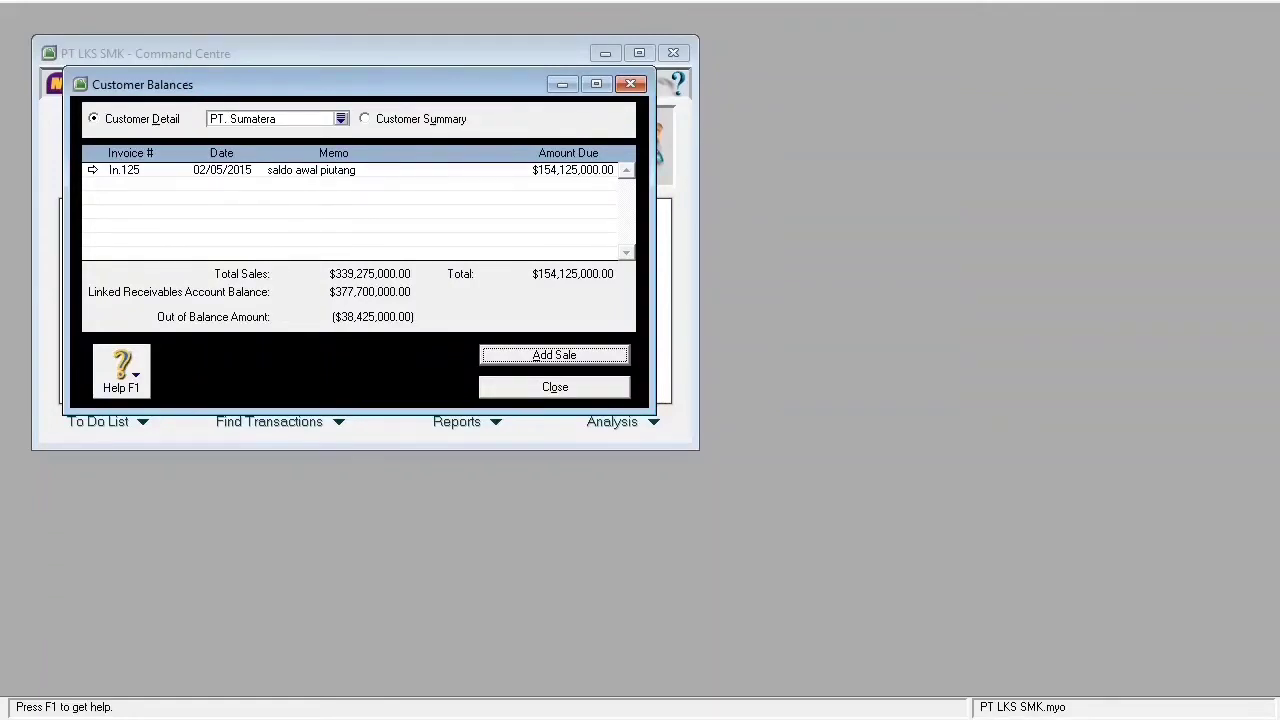
- Switch Customer Balances to PT. Bali and add a new historical sale for it
click(341, 119)
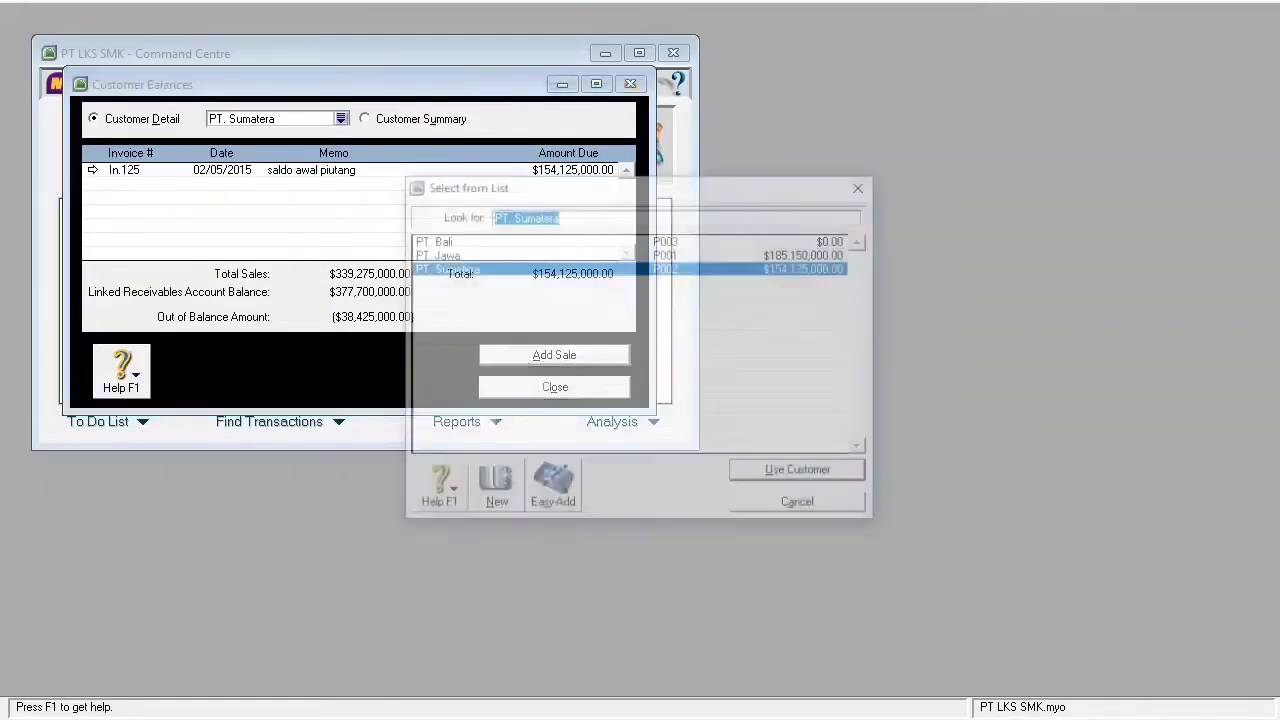
click(430, 240)
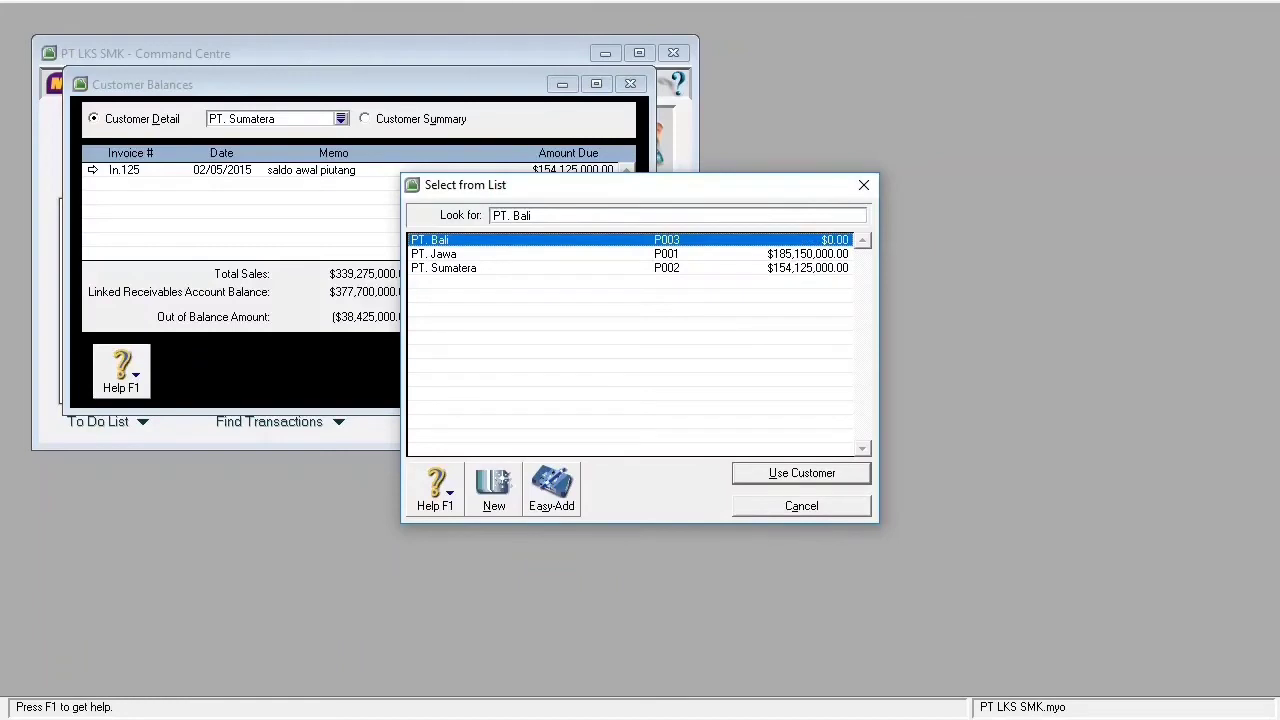
key(Return)
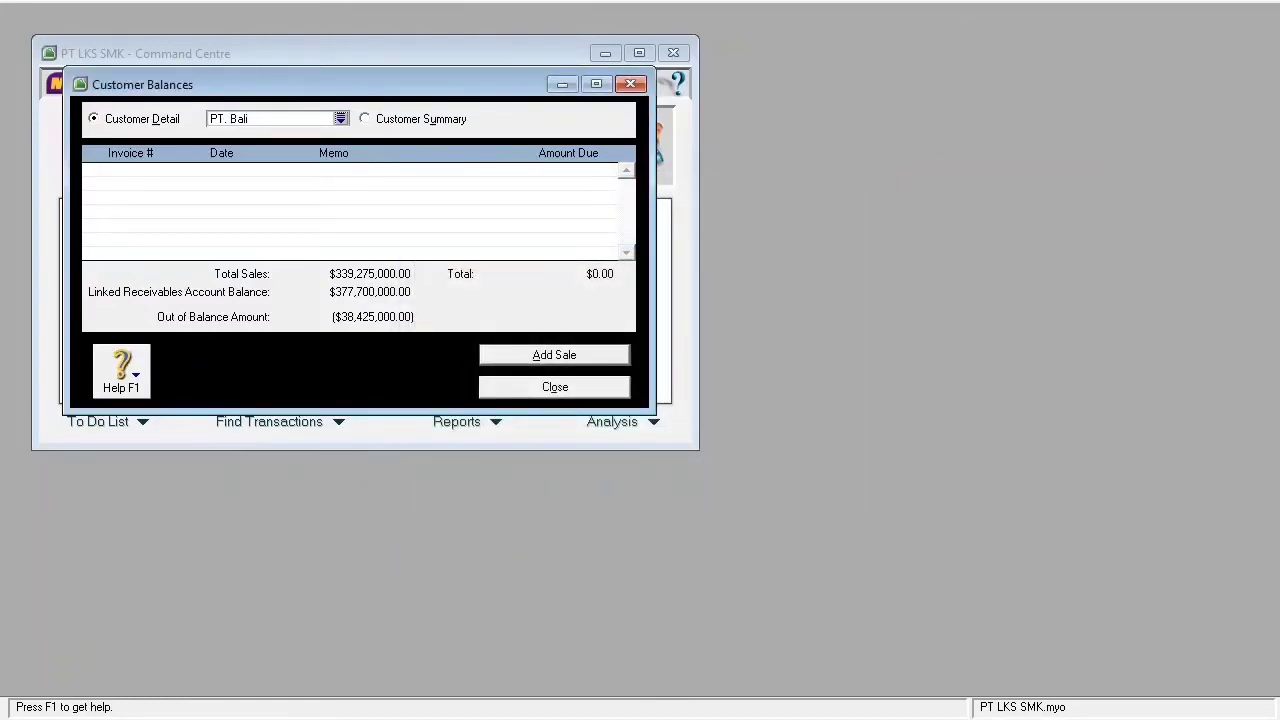
key(alt+a)
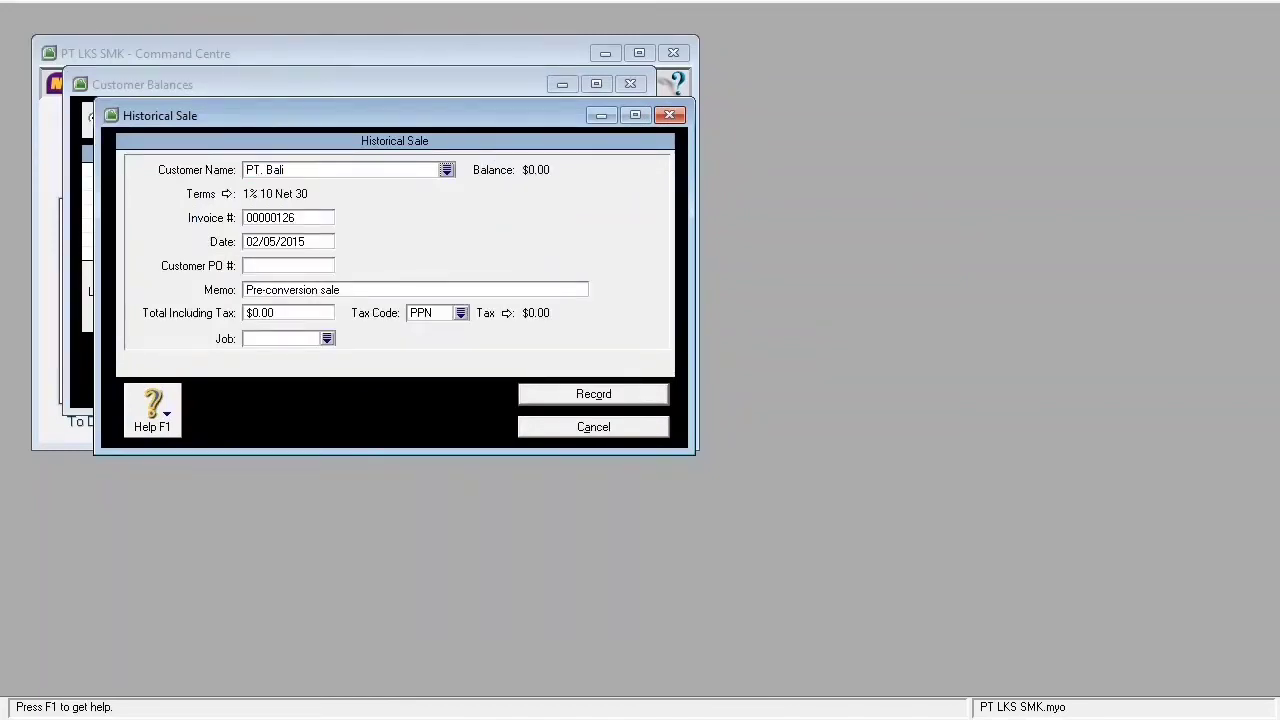
- Enter invoice In.212, date 05/31/2015 and memo 'saldo awal piutang'
key(Tab)
key(BackSpace)
text(In.212)
key(Tab)
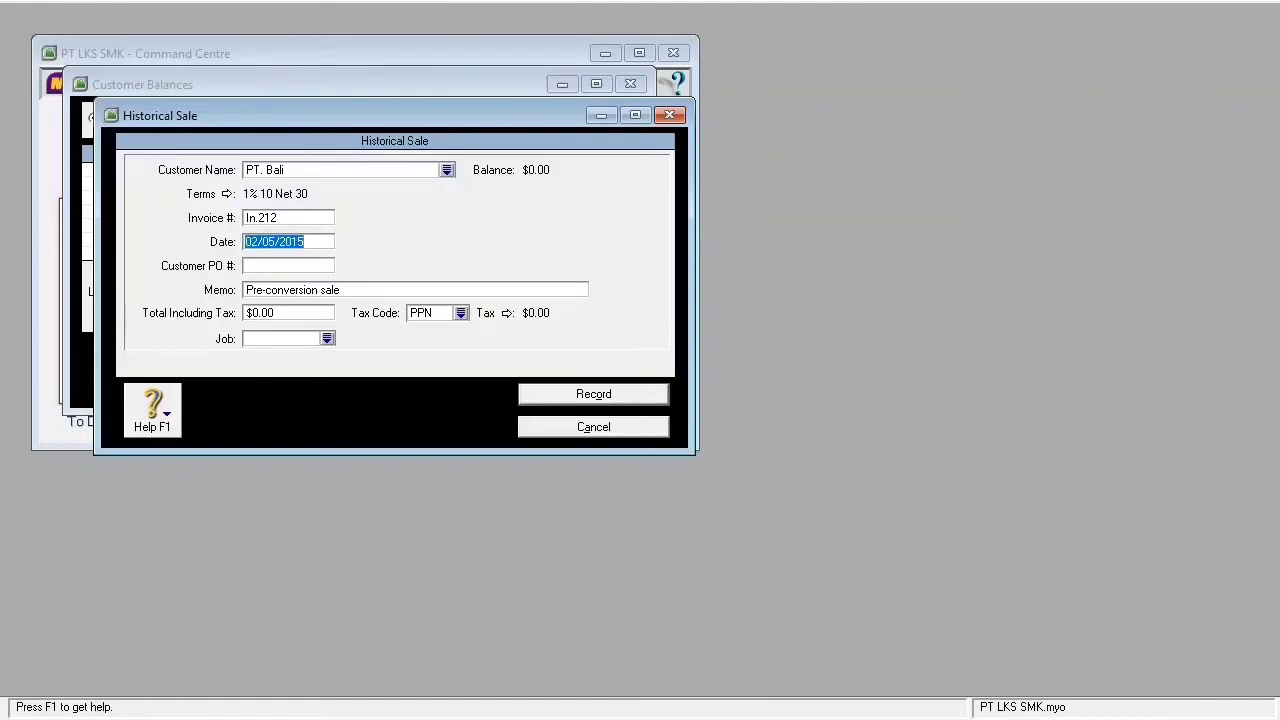
text(05)
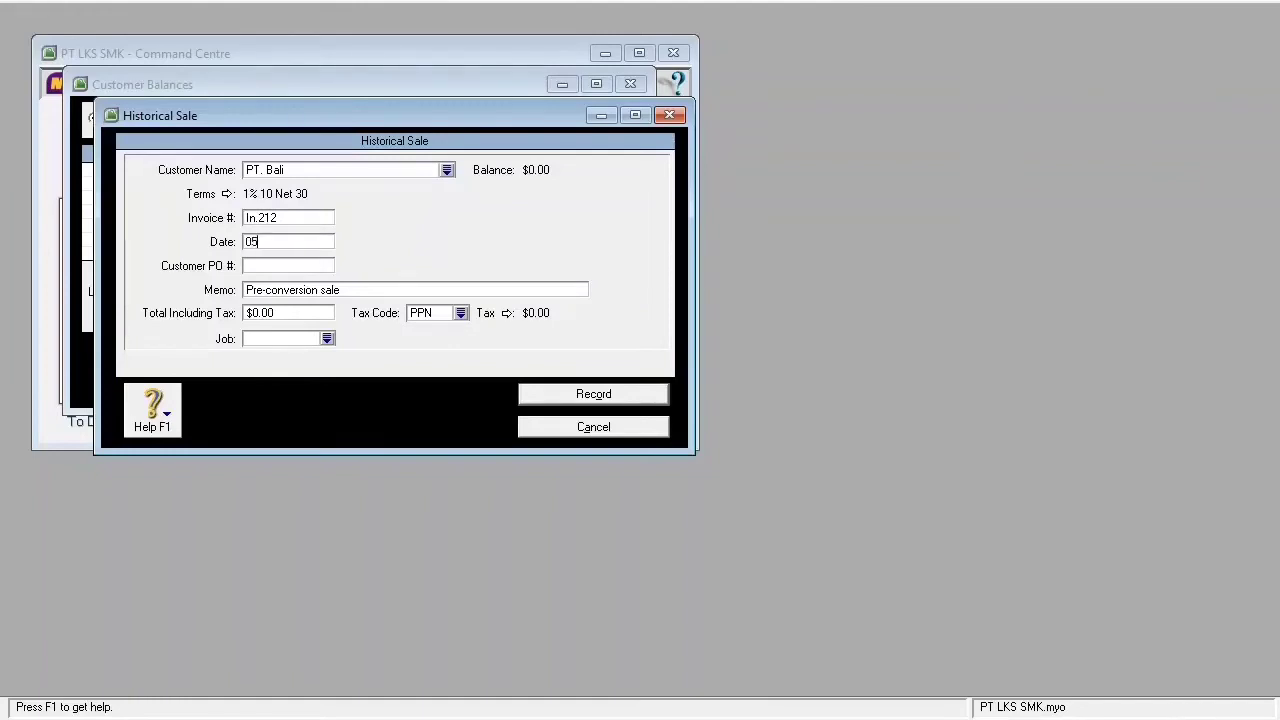
text(/31/2015)
key(Tab)
key(Tab)
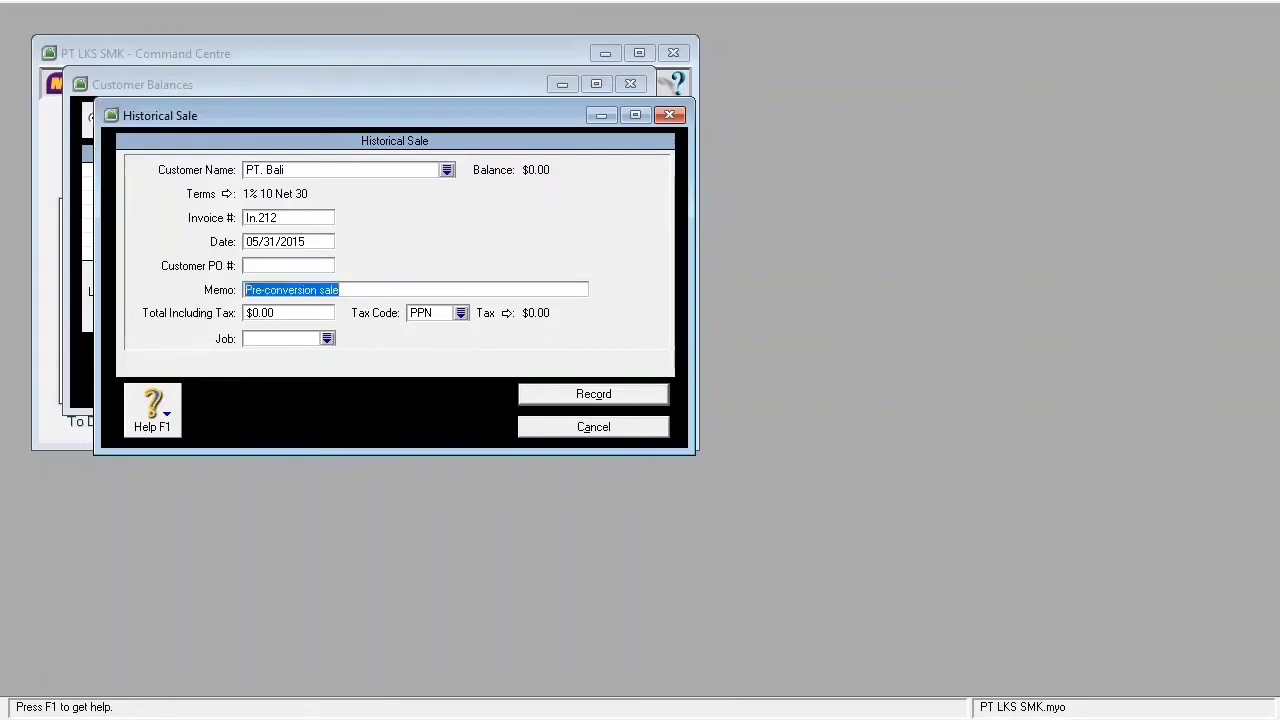
text(saldo )
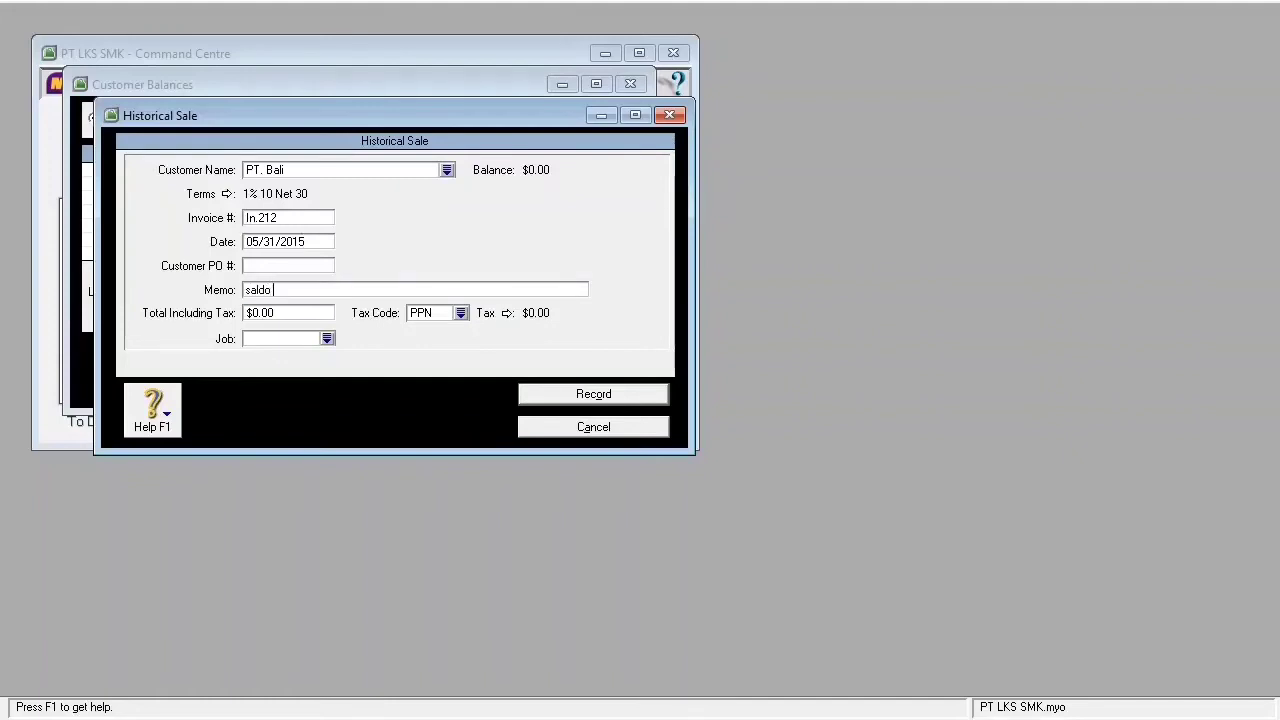
text(awal piutang)
- Set the total to 38,425,000 with tax code N-T and record the sale
key(Tab)
text(38,)
text(425,)
text(000)
key(Tab)
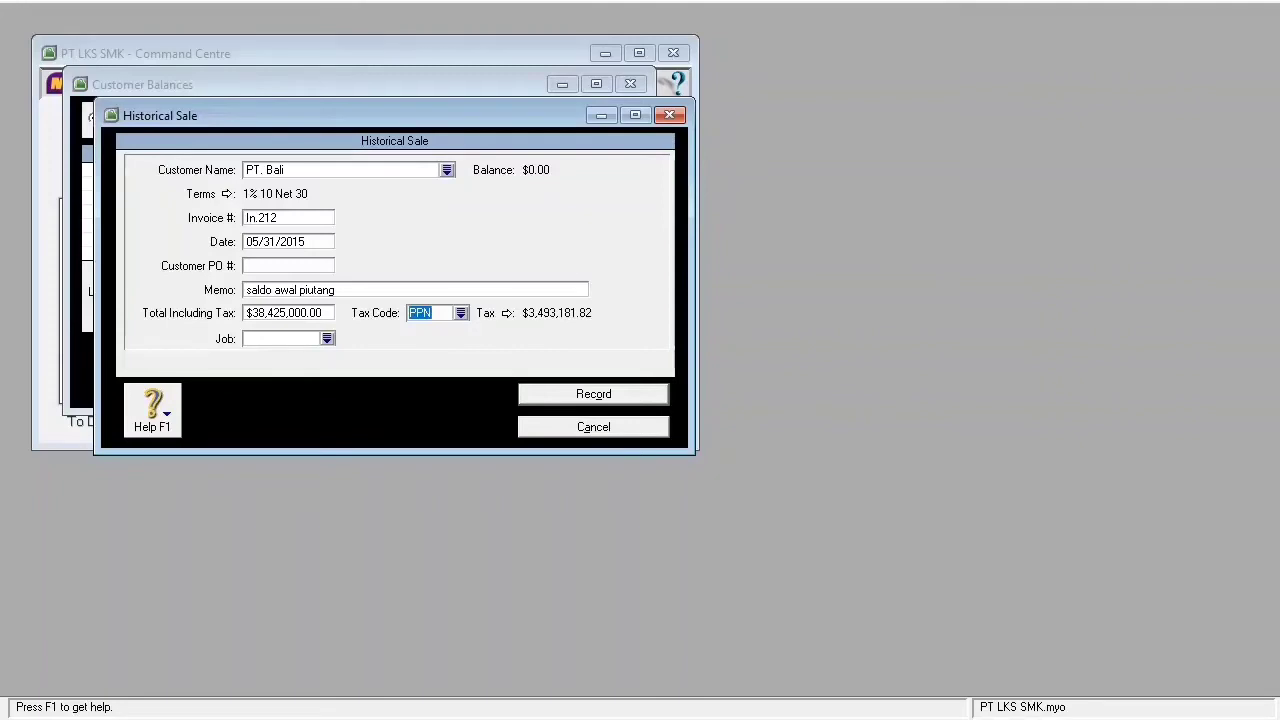
click(461, 313)
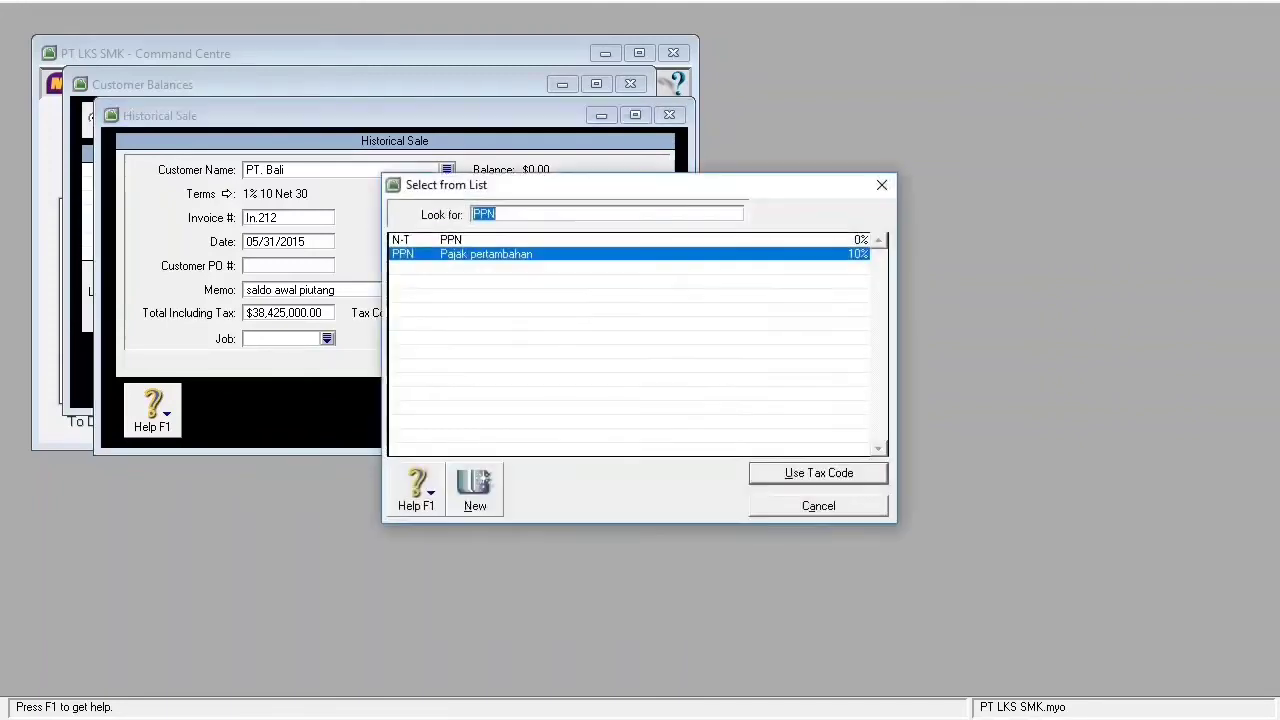
click(452, 240)
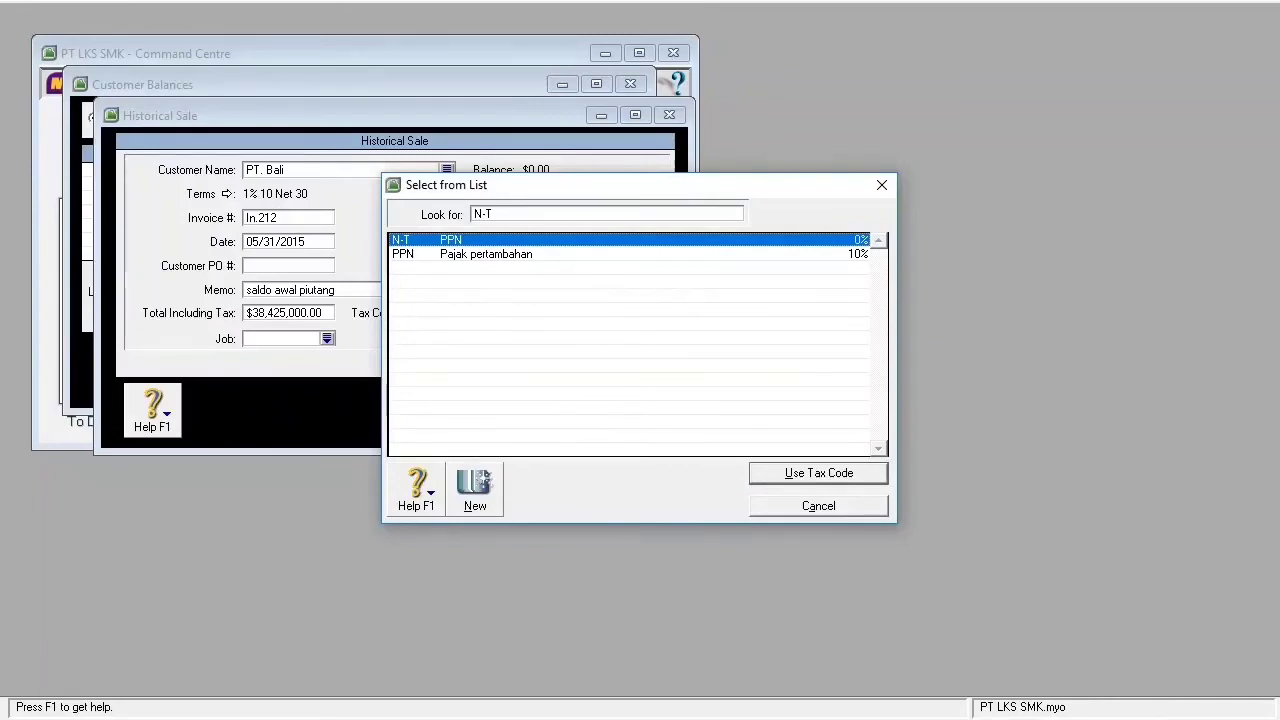
key(Return)
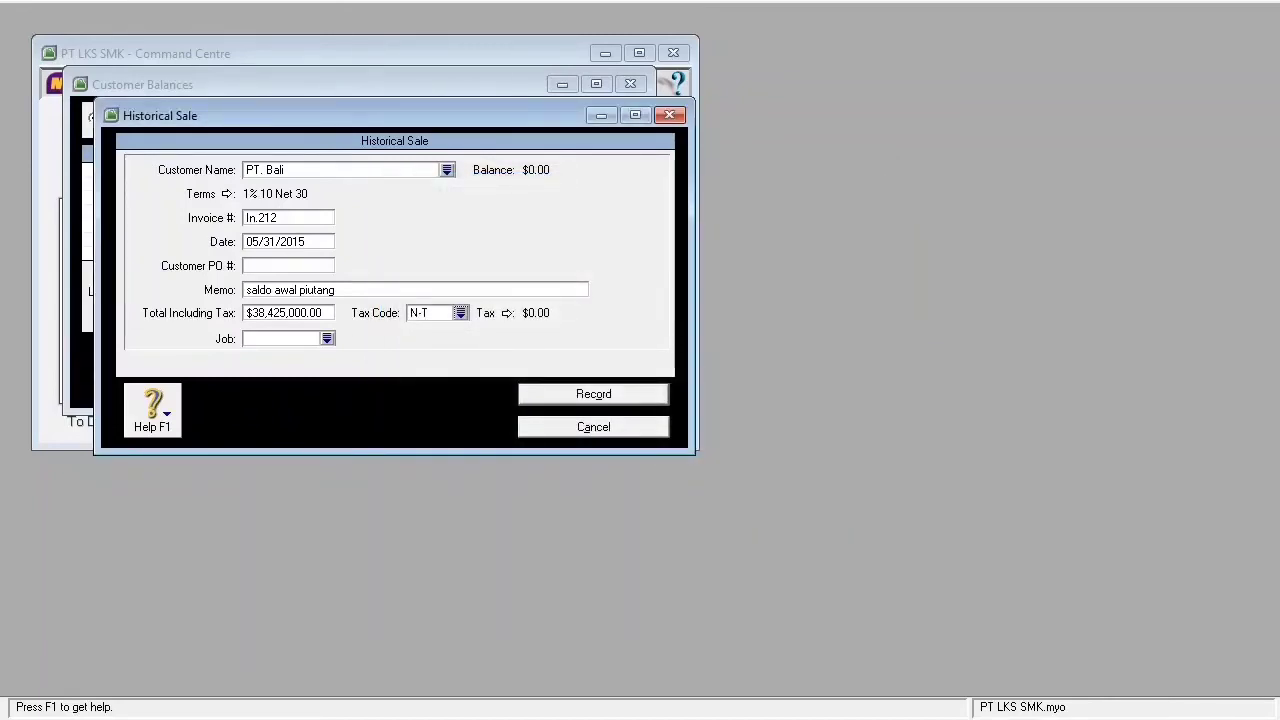
click(593, 394)
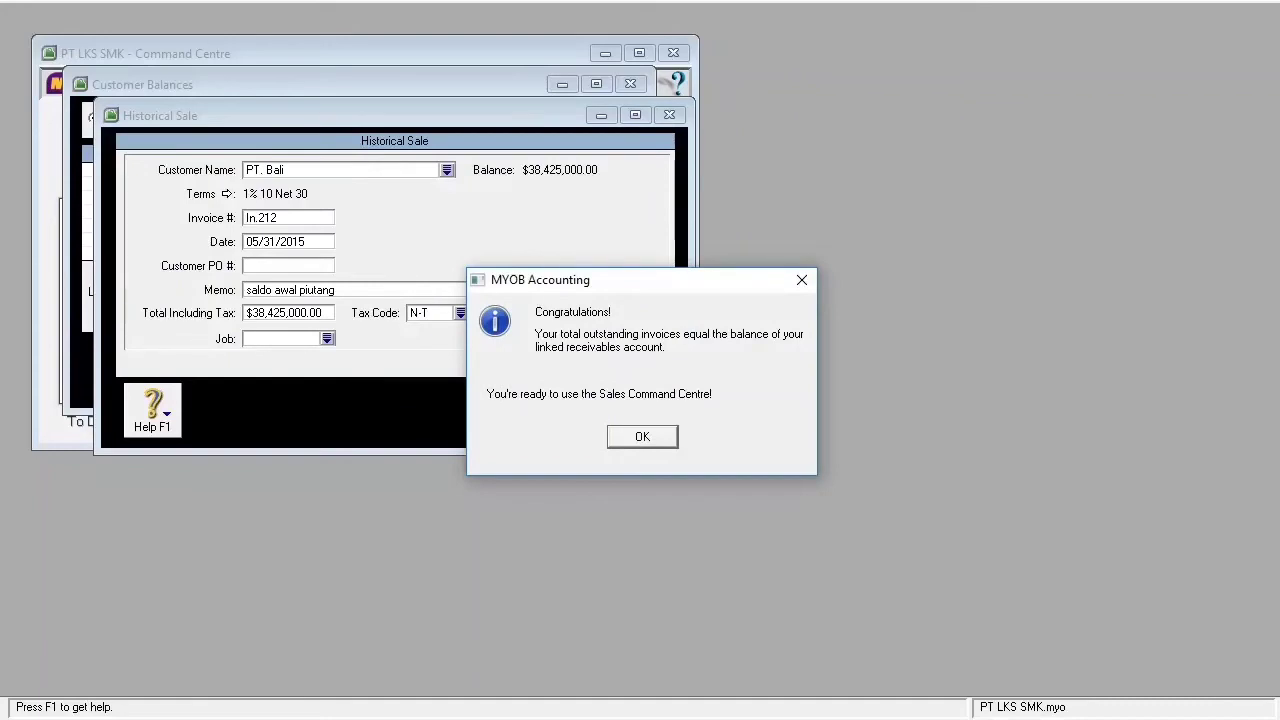
- Dismiss the Congratulations message and close the Customer Balances window
key(Return)
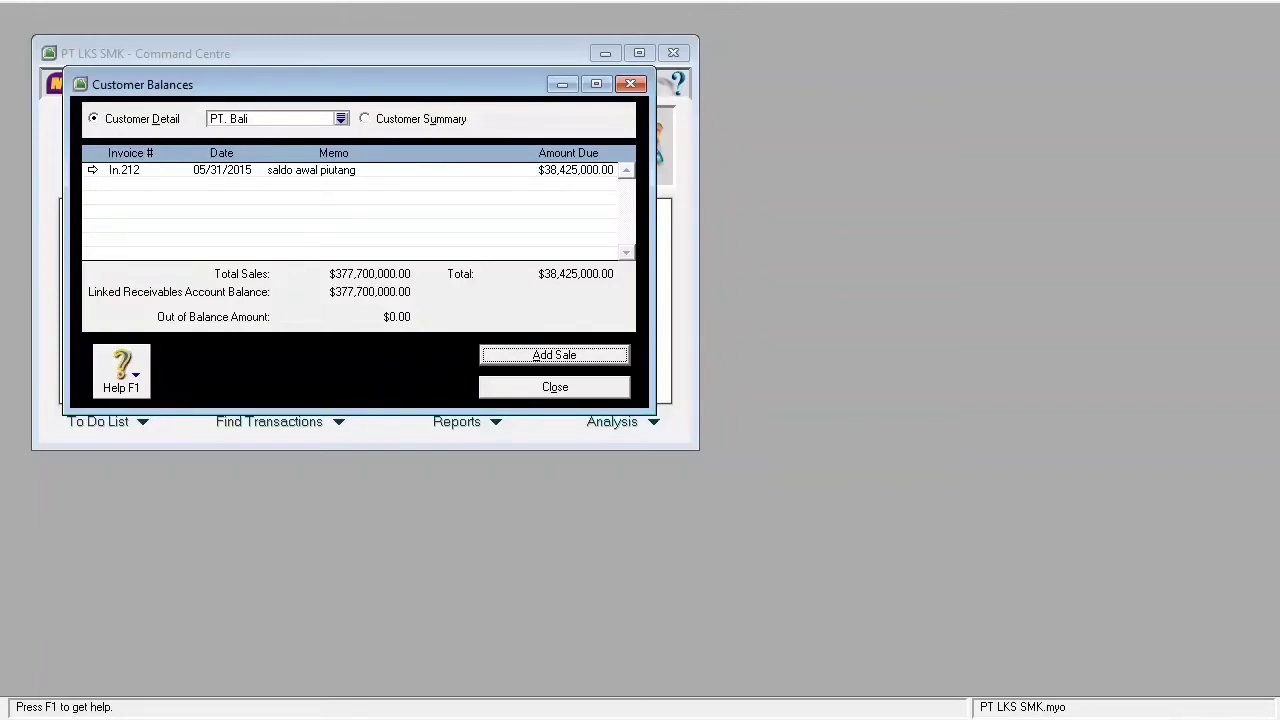
key(Tab)
key(Return)
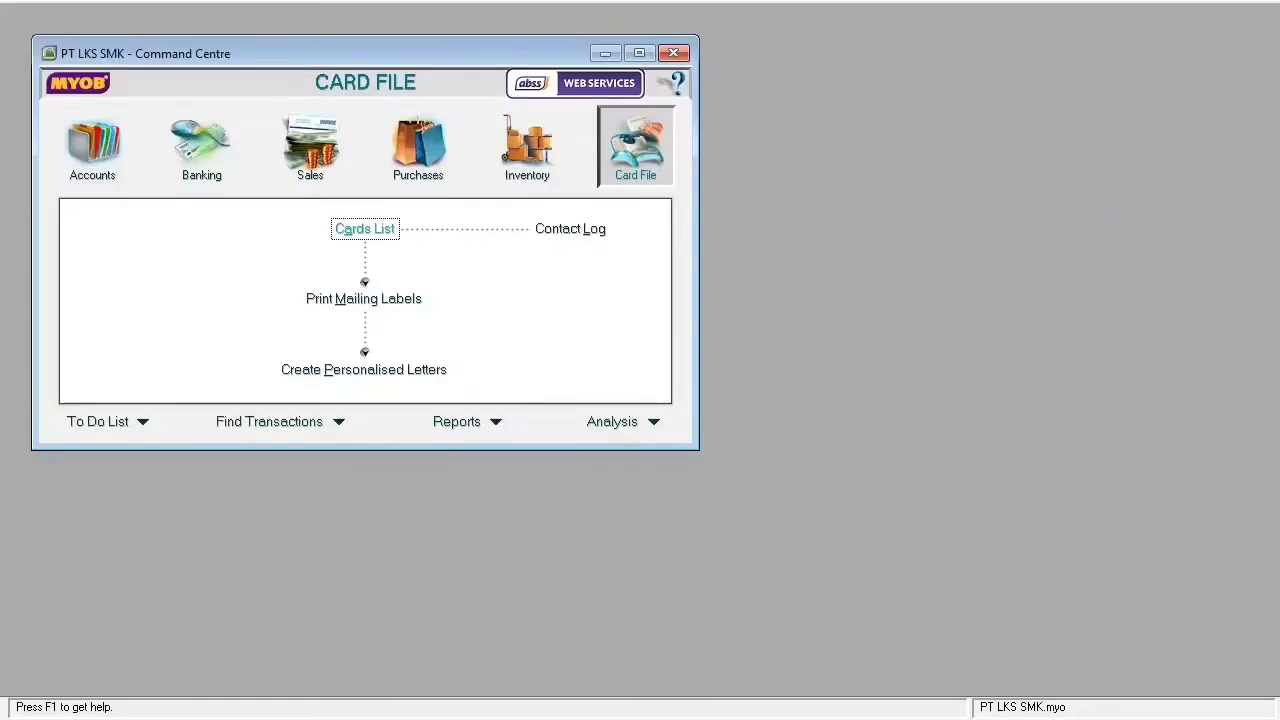
- Open Setup > Balances > Supplier Balances to view the three suppliers' opening balances
click(365, 229)
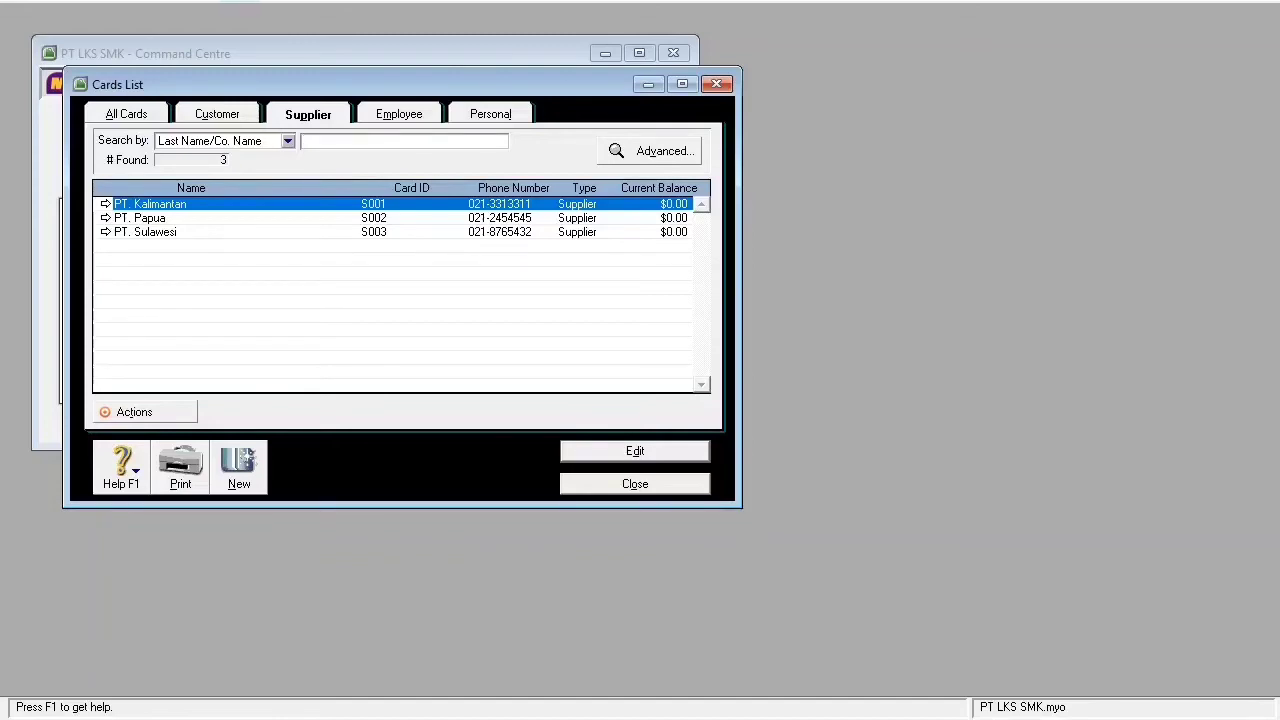
click(308, 114)
click(239, 1)
mouse_move(296, 60)
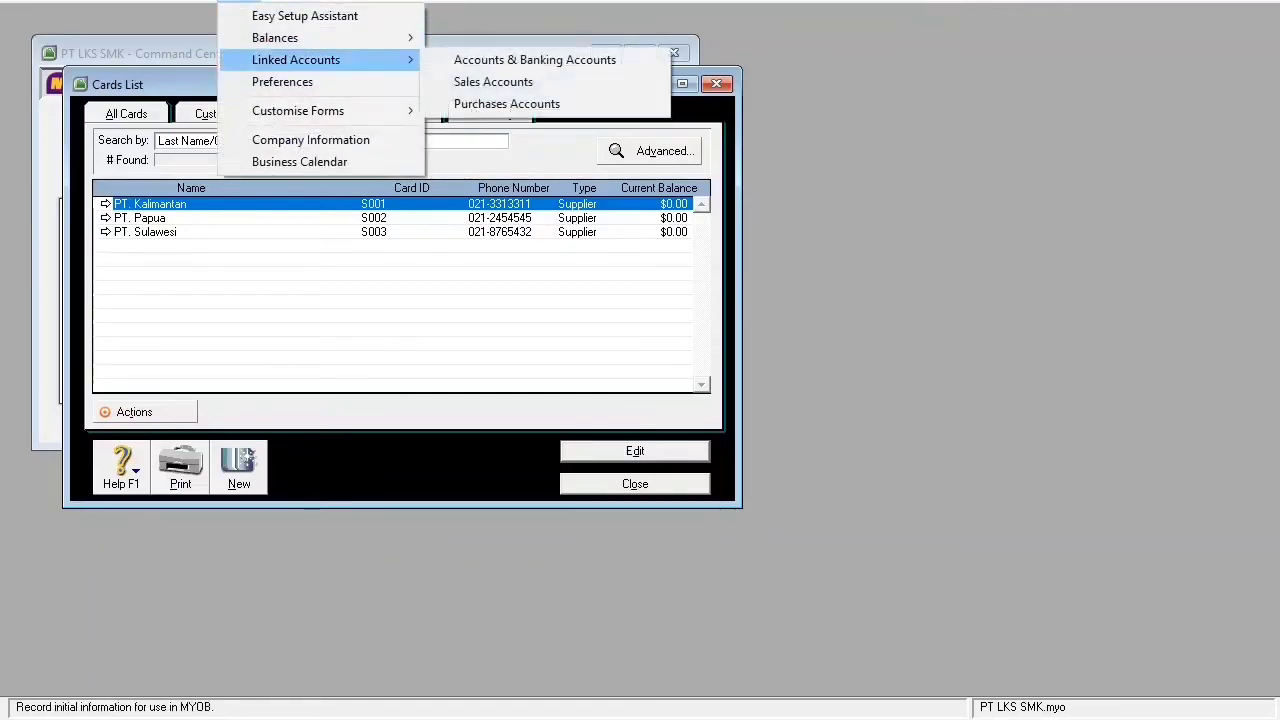
mouse_move(290, 38)
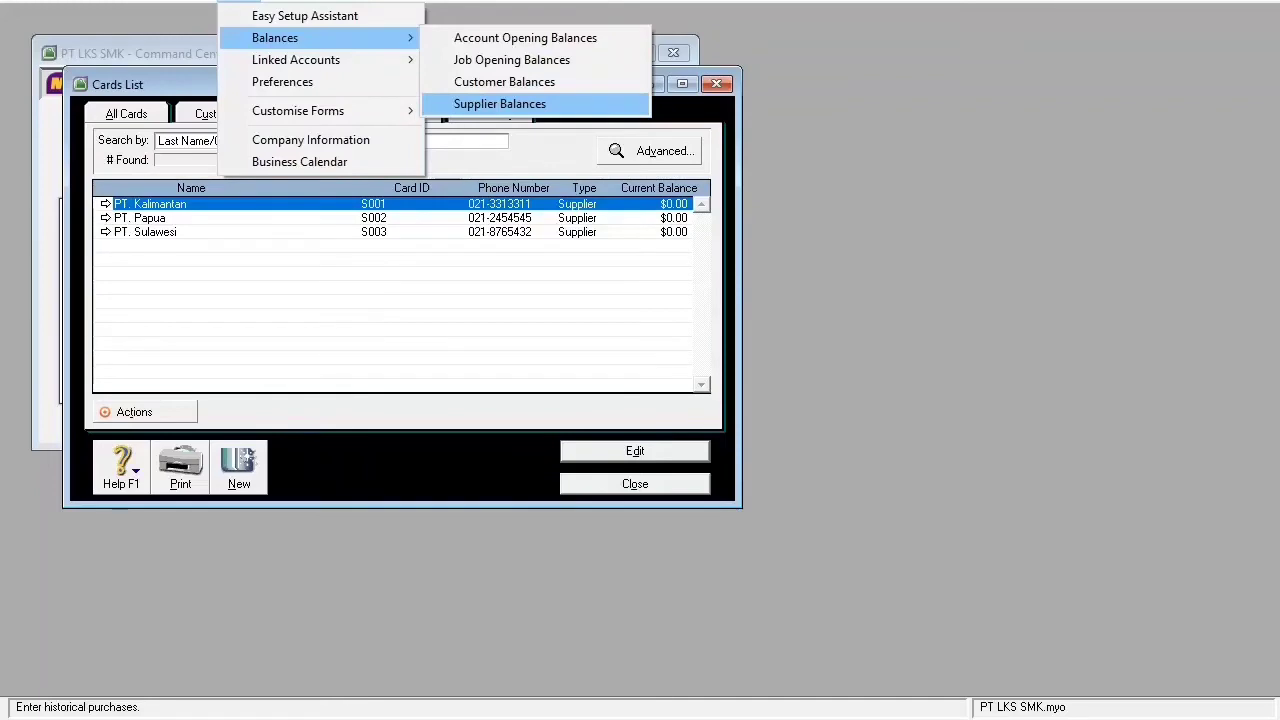
click(500, 104)
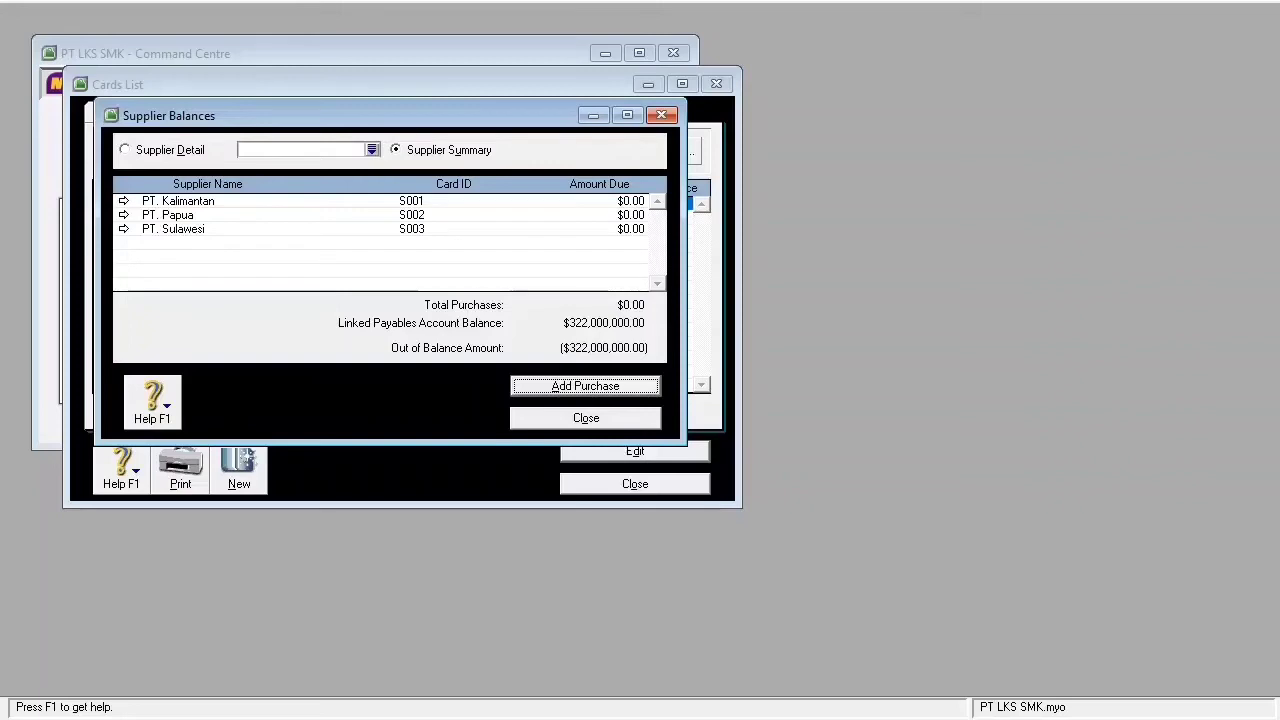
- Add a new historical purchase from Supplier Balances
key(Return)
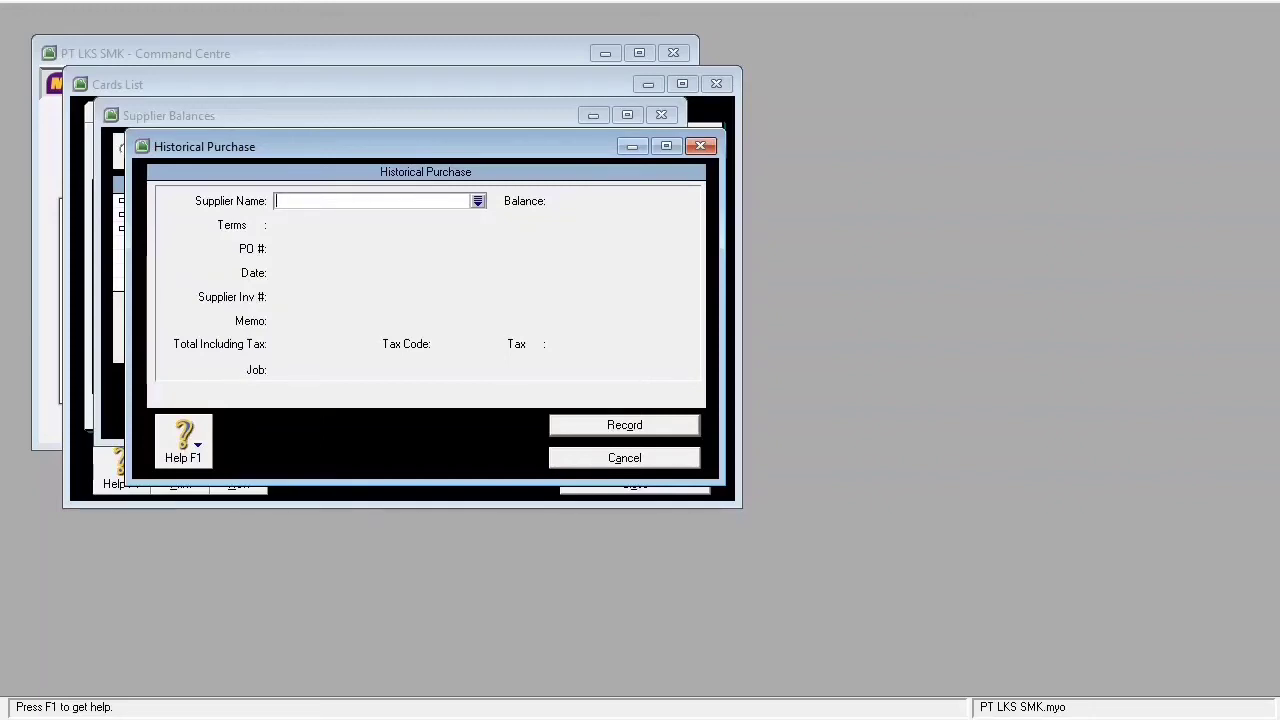
- Choose supplier PT. Kalimantan and enter PO B.66, date 04/24/2014, memo 'saldo awal utang'
key(Tab)
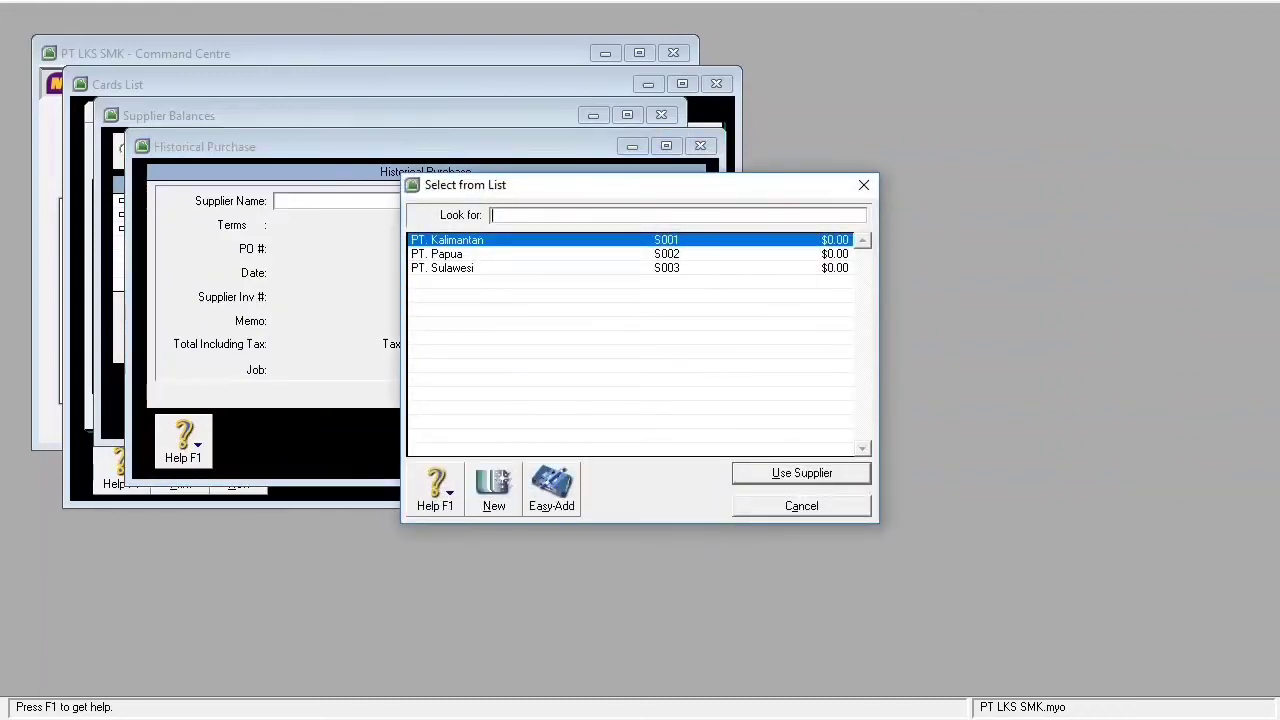
key(Return)
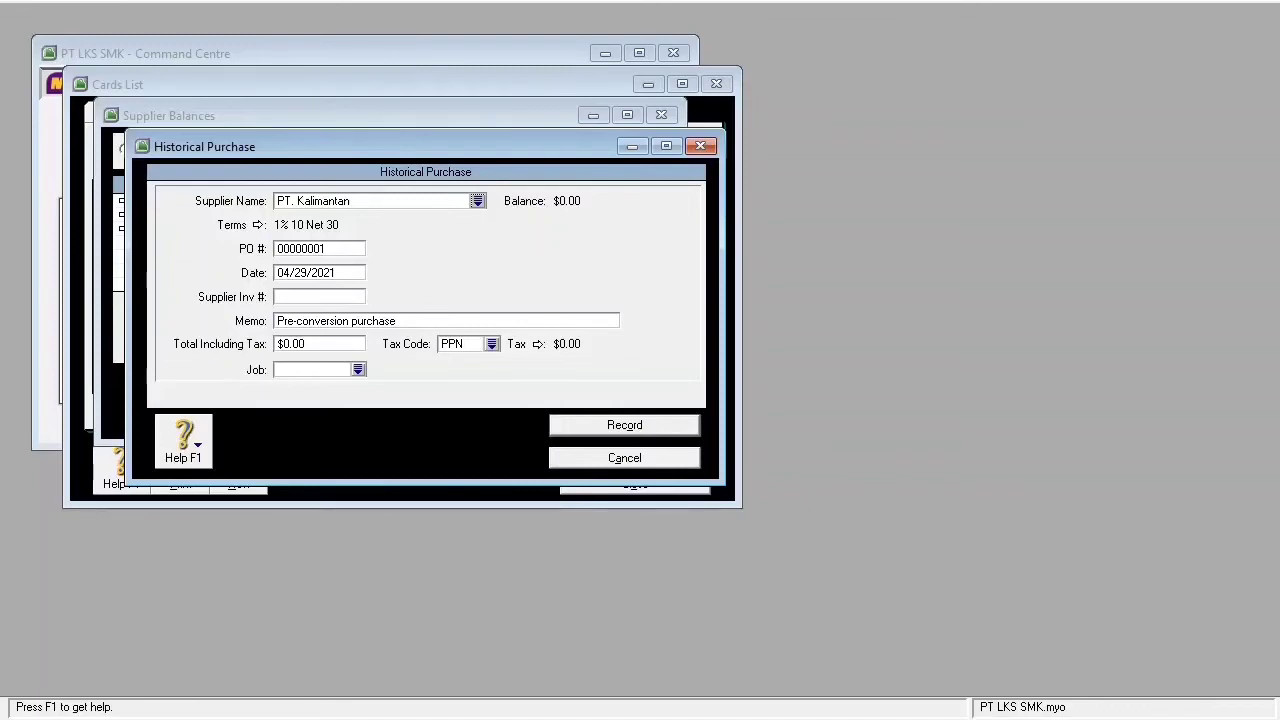
key(Tab)
key(BackSpace)
text(B)
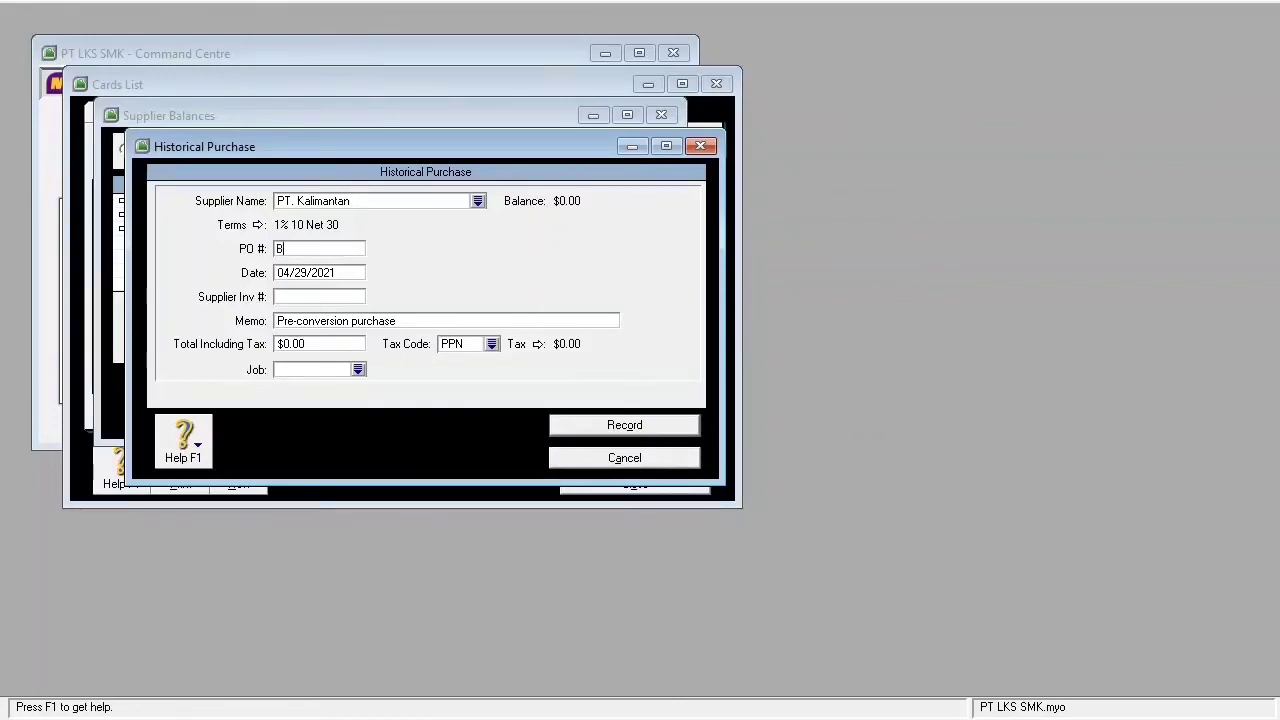
text(.66)
key(Tab)
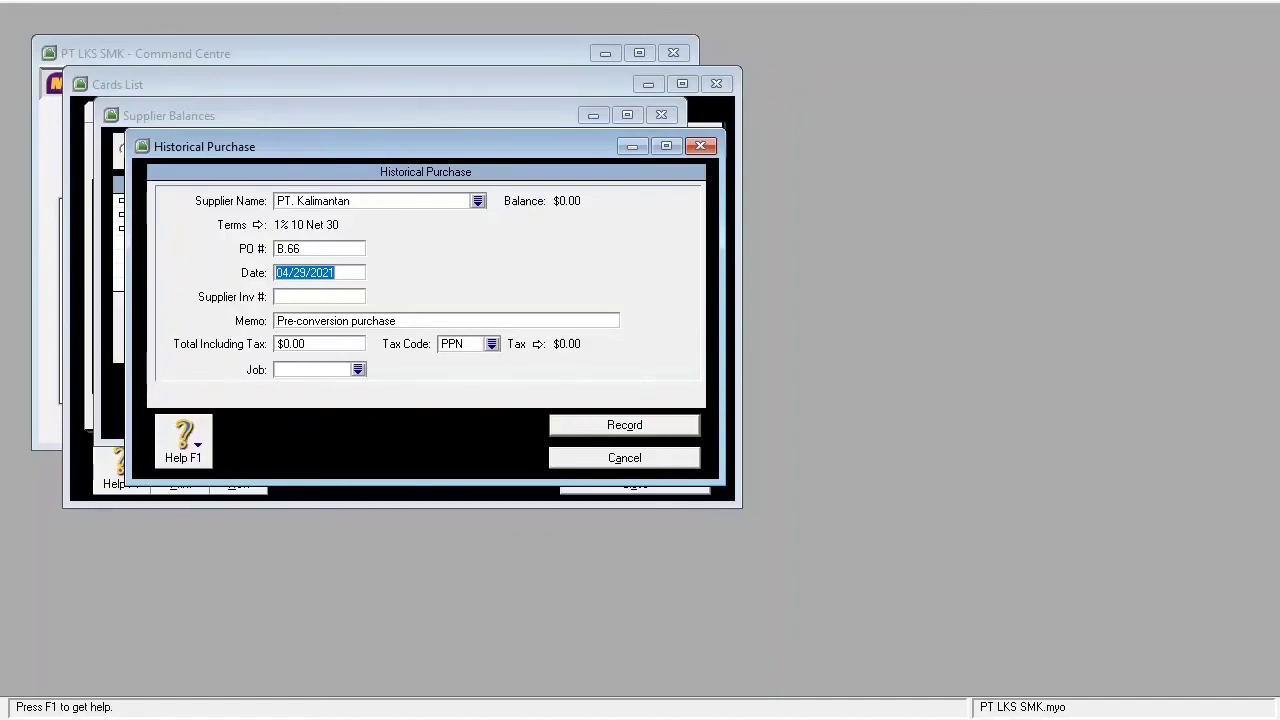
text(04)
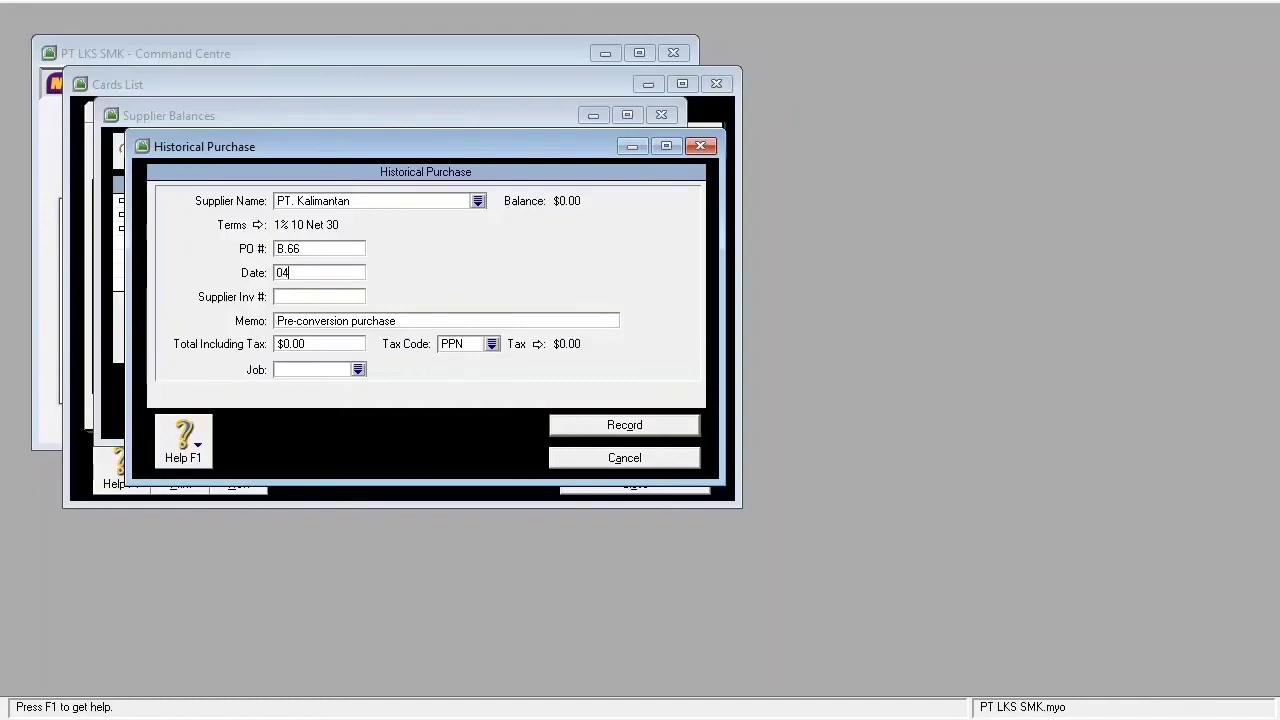
text(/24/2014)
key(Tab)
key(Tab)
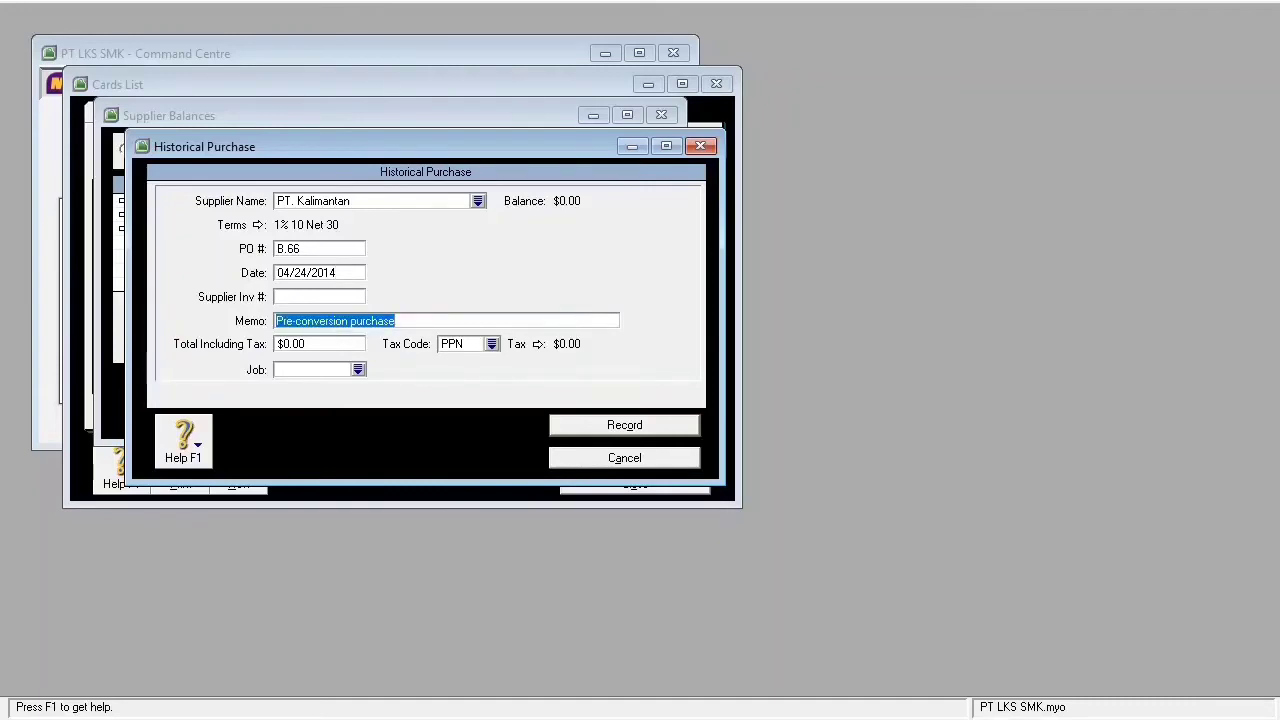
text(saldo)
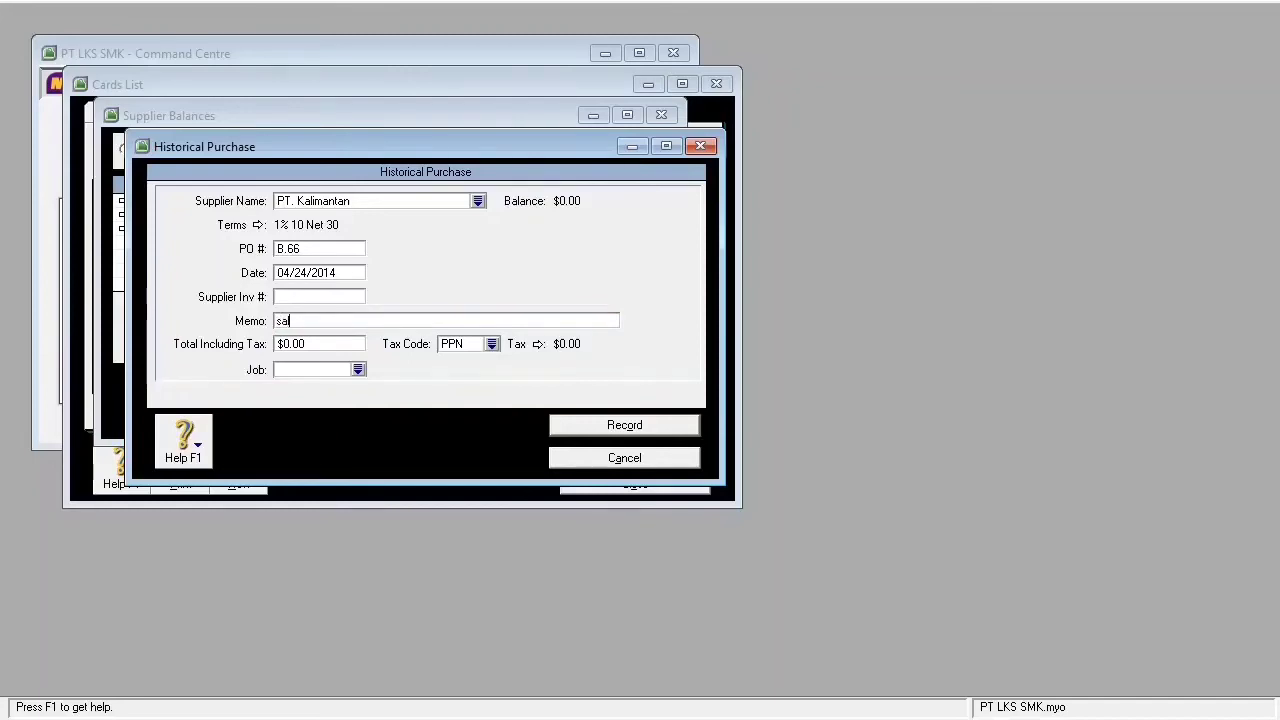
text( awal utang)
- Set the total to 105,500,000 with tax code N-T and record the purchase
key(Tab)
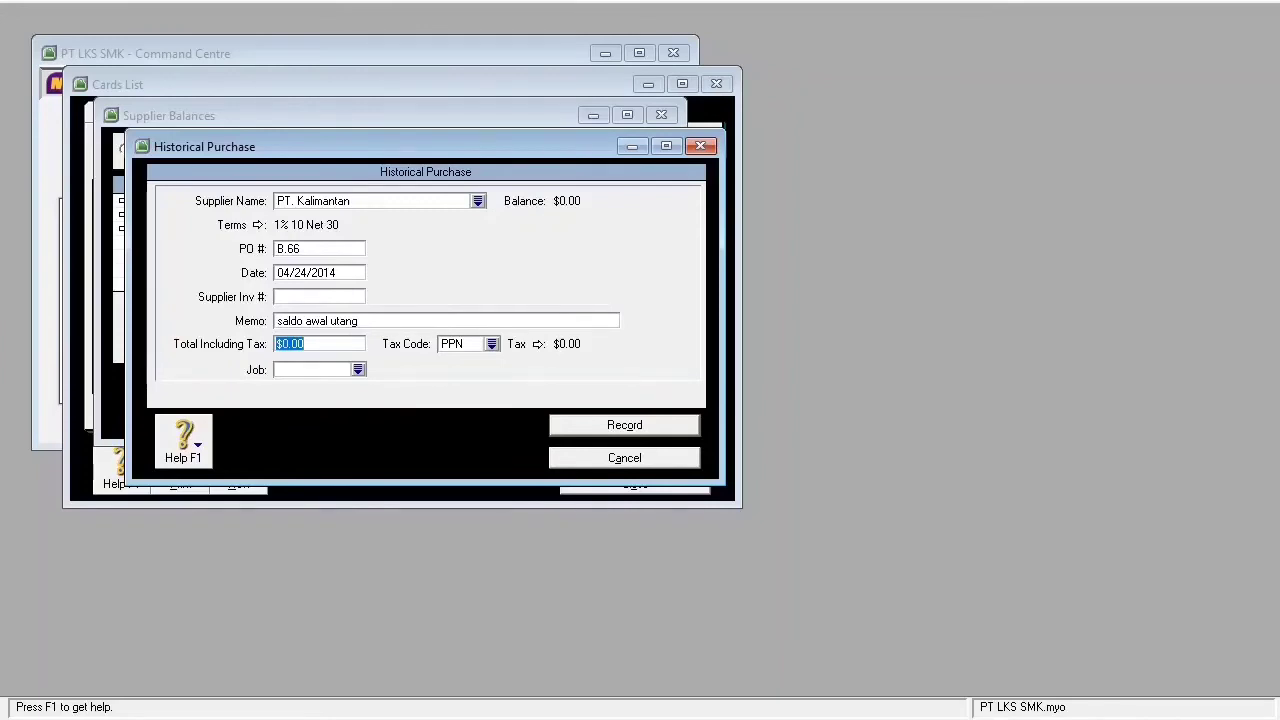
text(105500000)
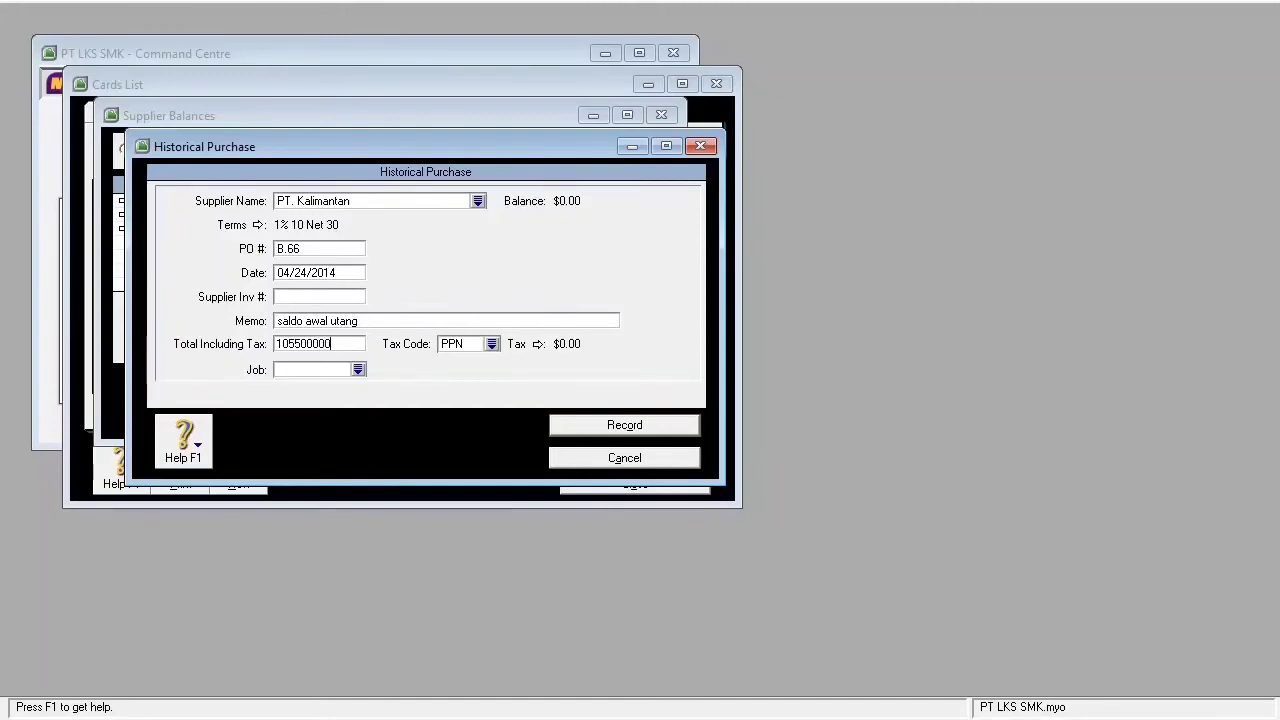
key(Tab)
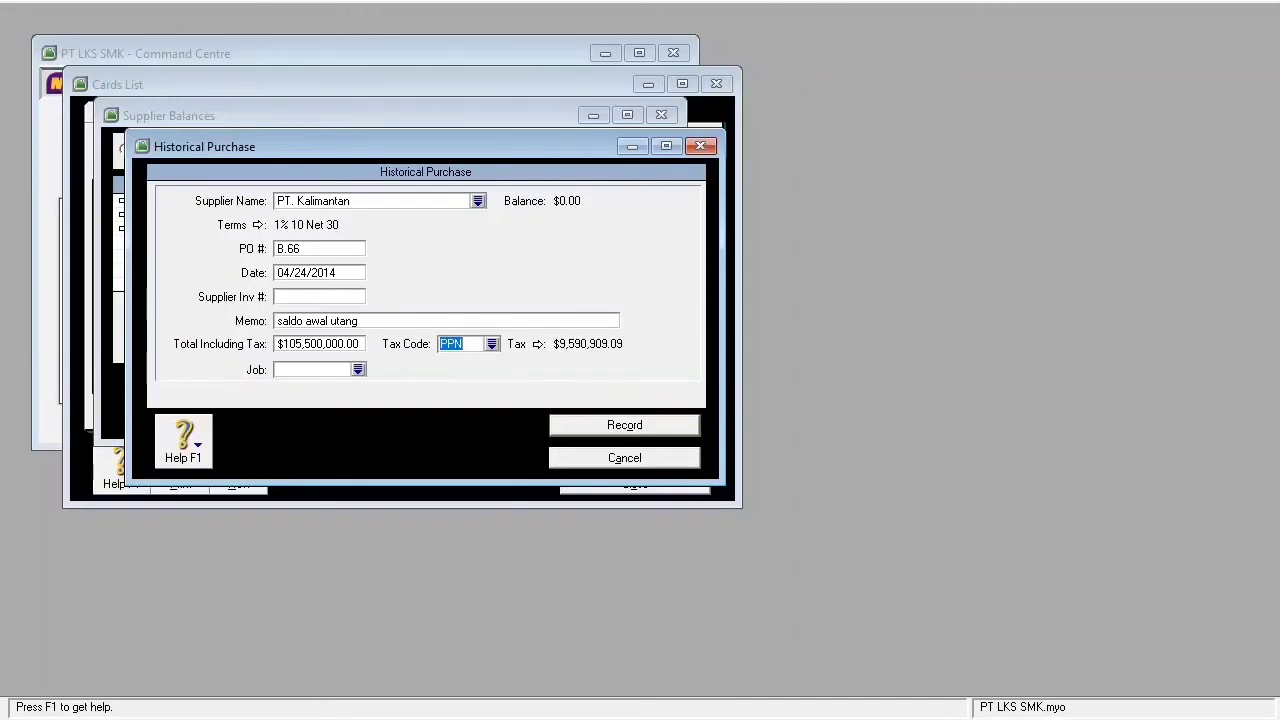
click(492, 344)
click(452, 240)
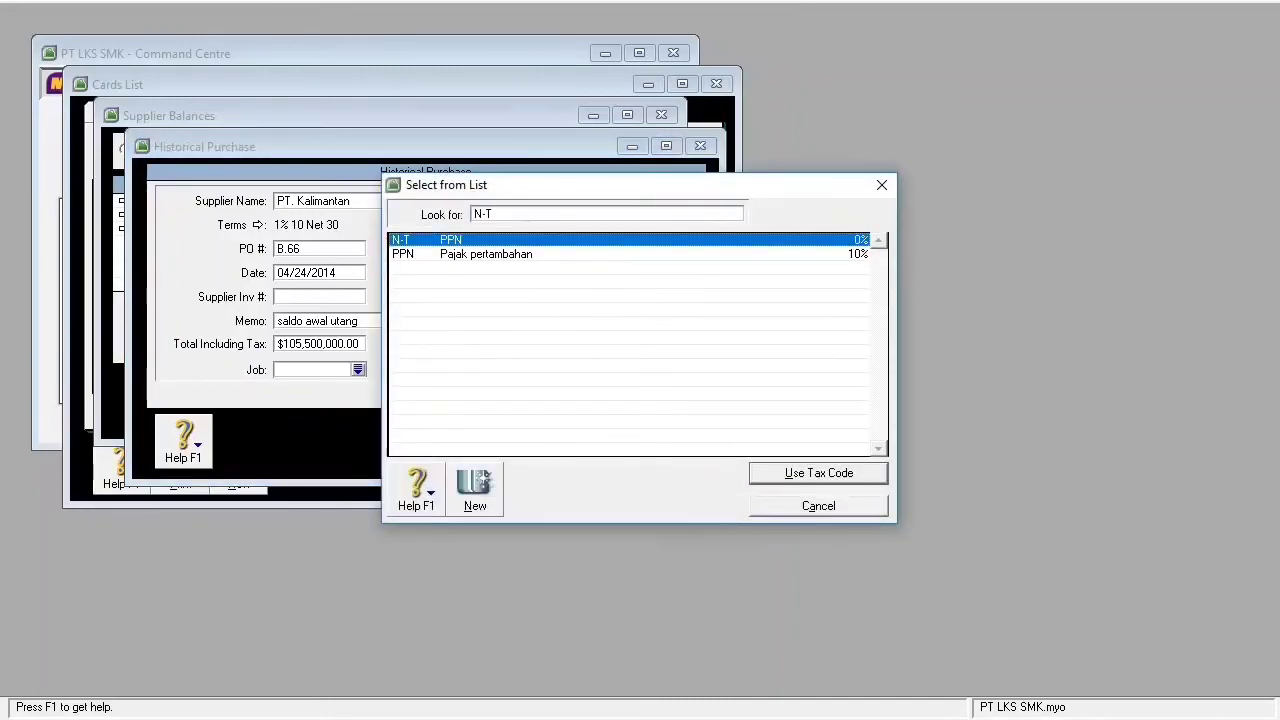
key(Return)
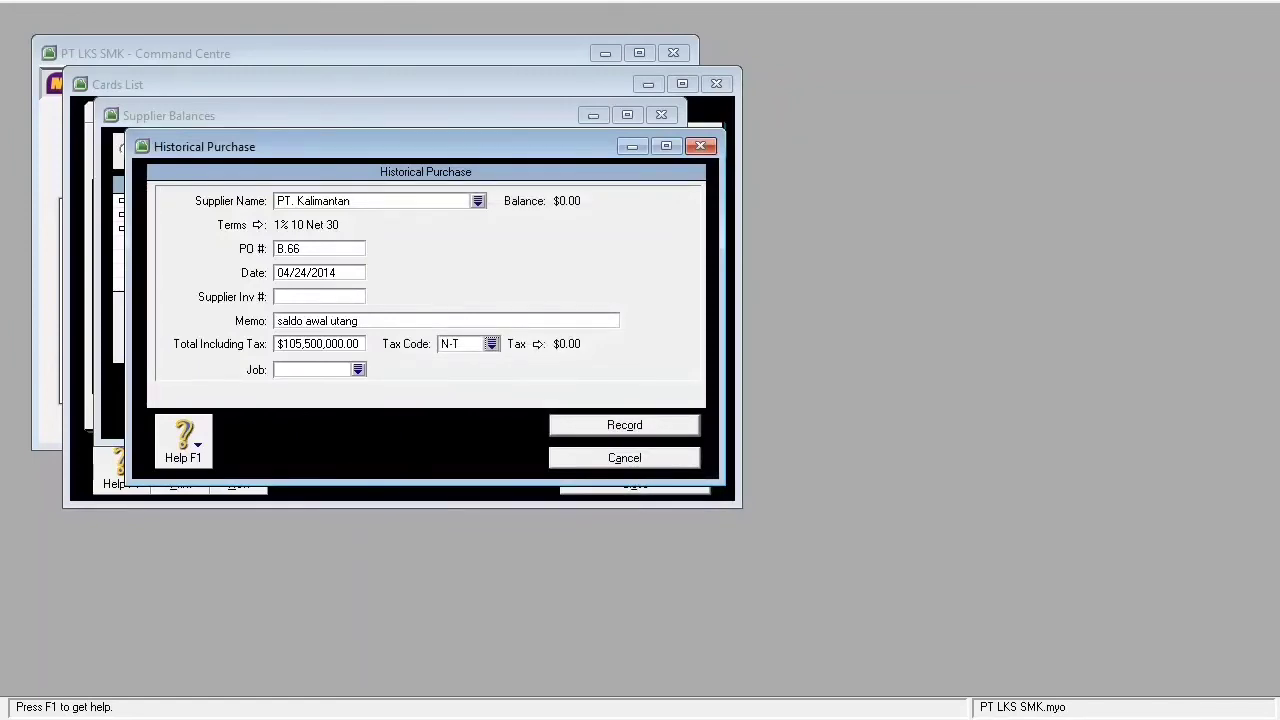
key(Return)
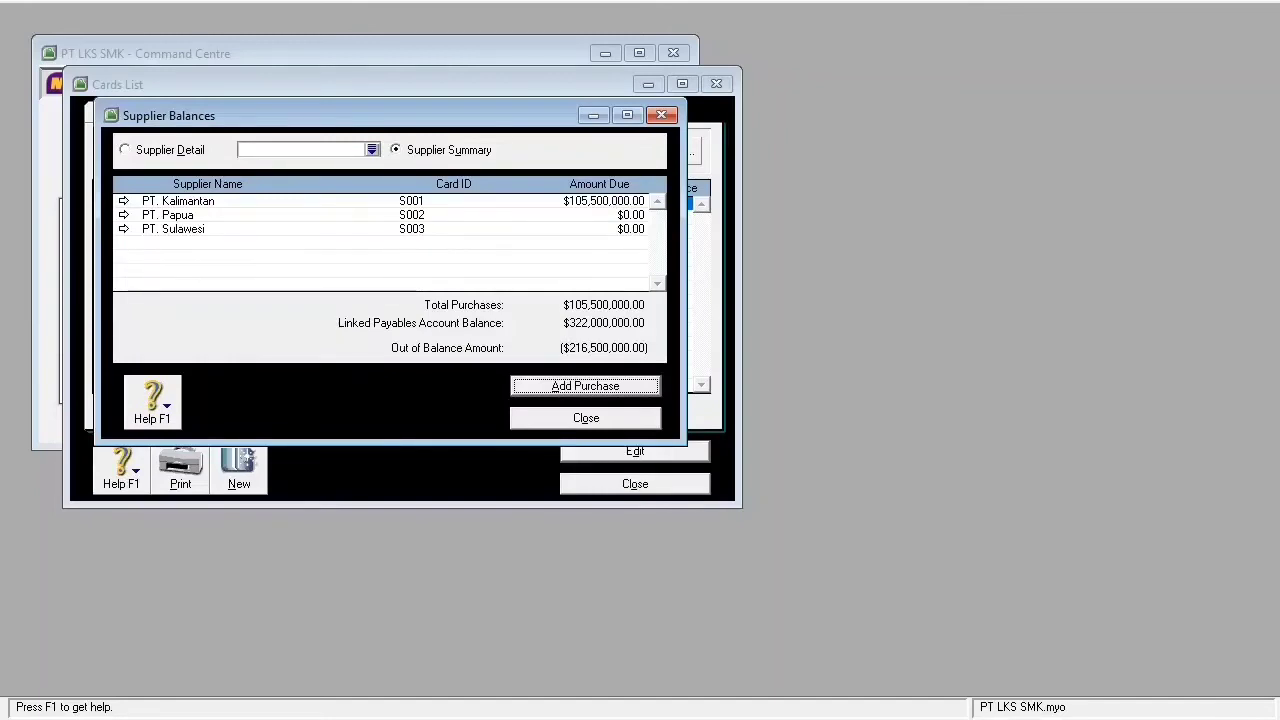
- Start another historical purchase for PT. Papua with PO P.99, date 05/29/2015, memo 'Saldo awal utang'
key(Return)
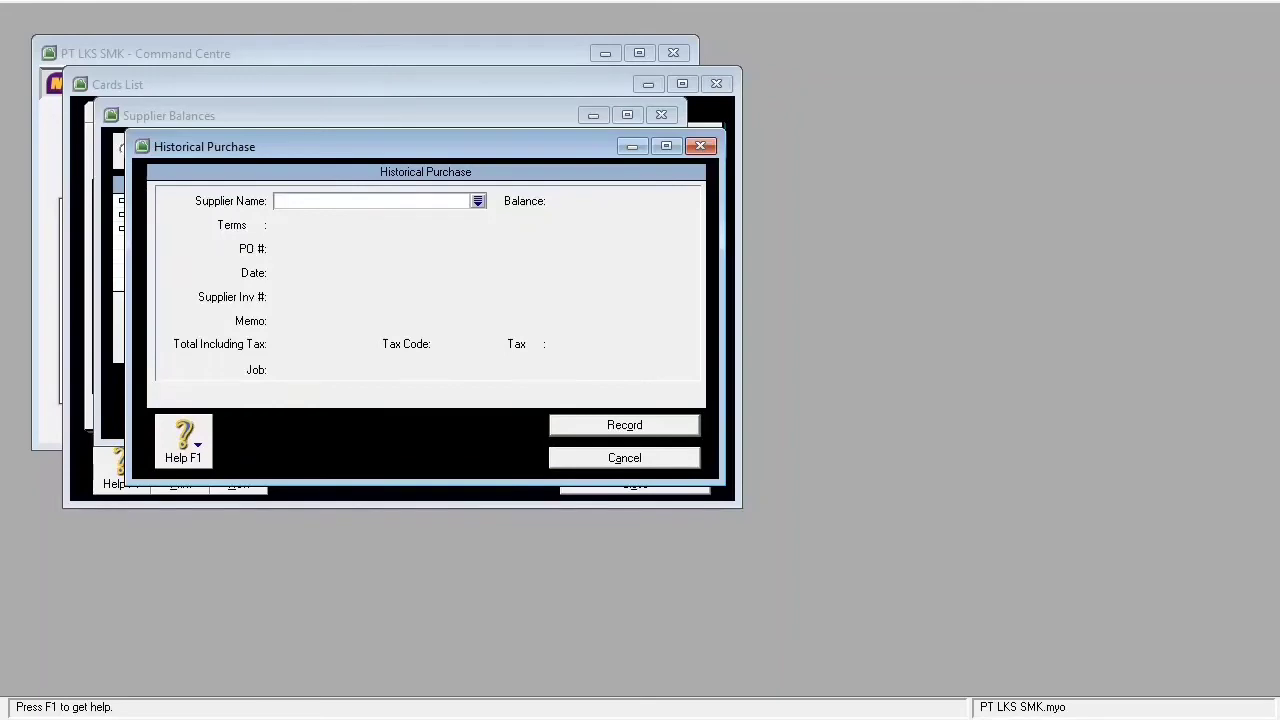
key(Tab)
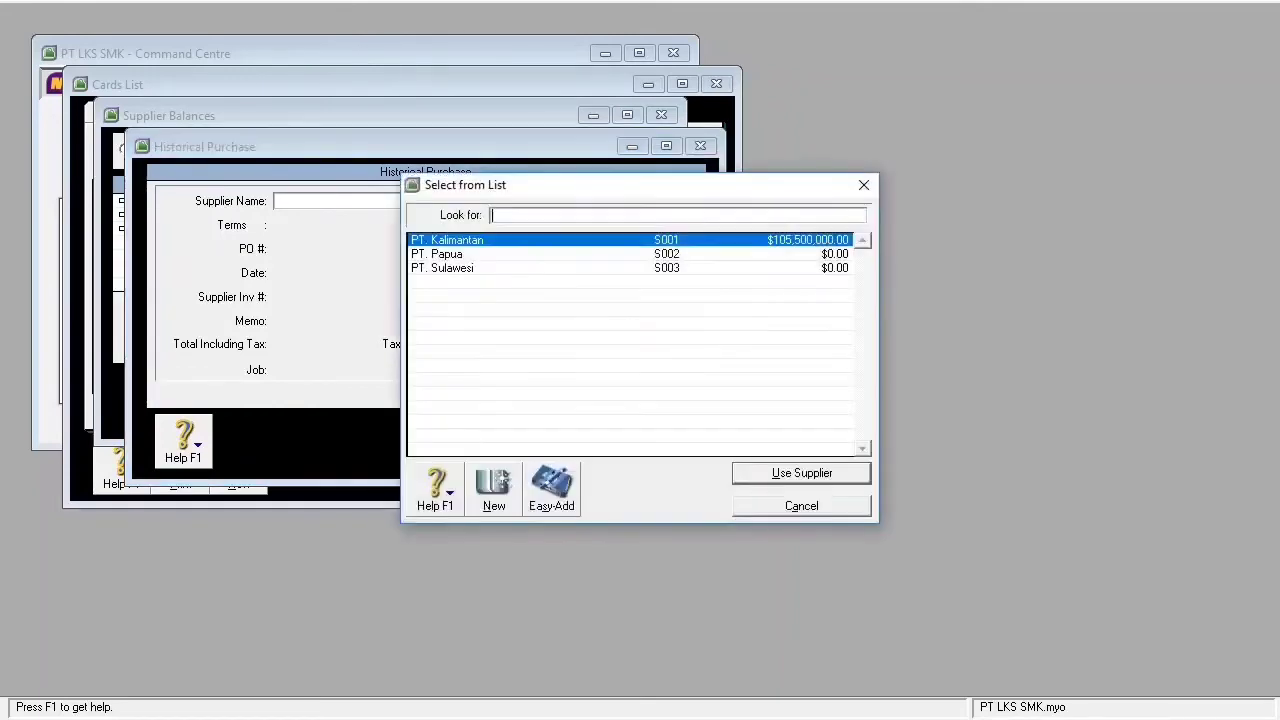
key(Down)
key(Return)
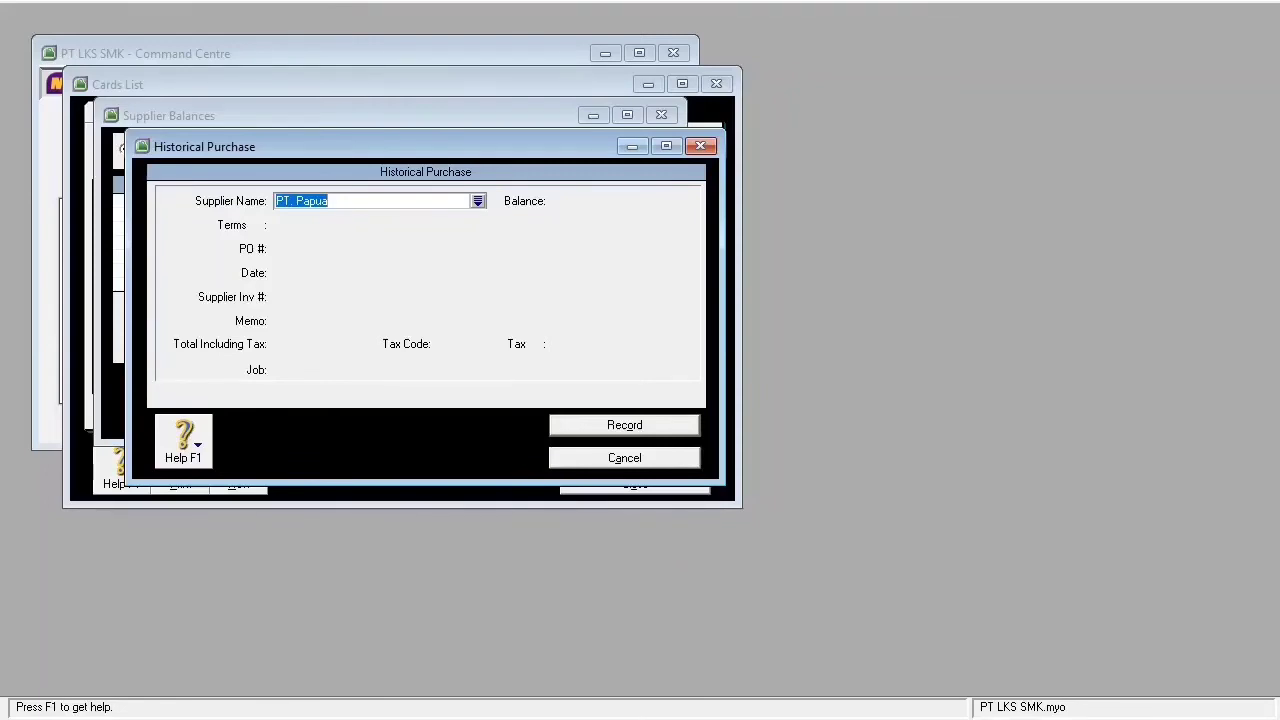
key(Tab)
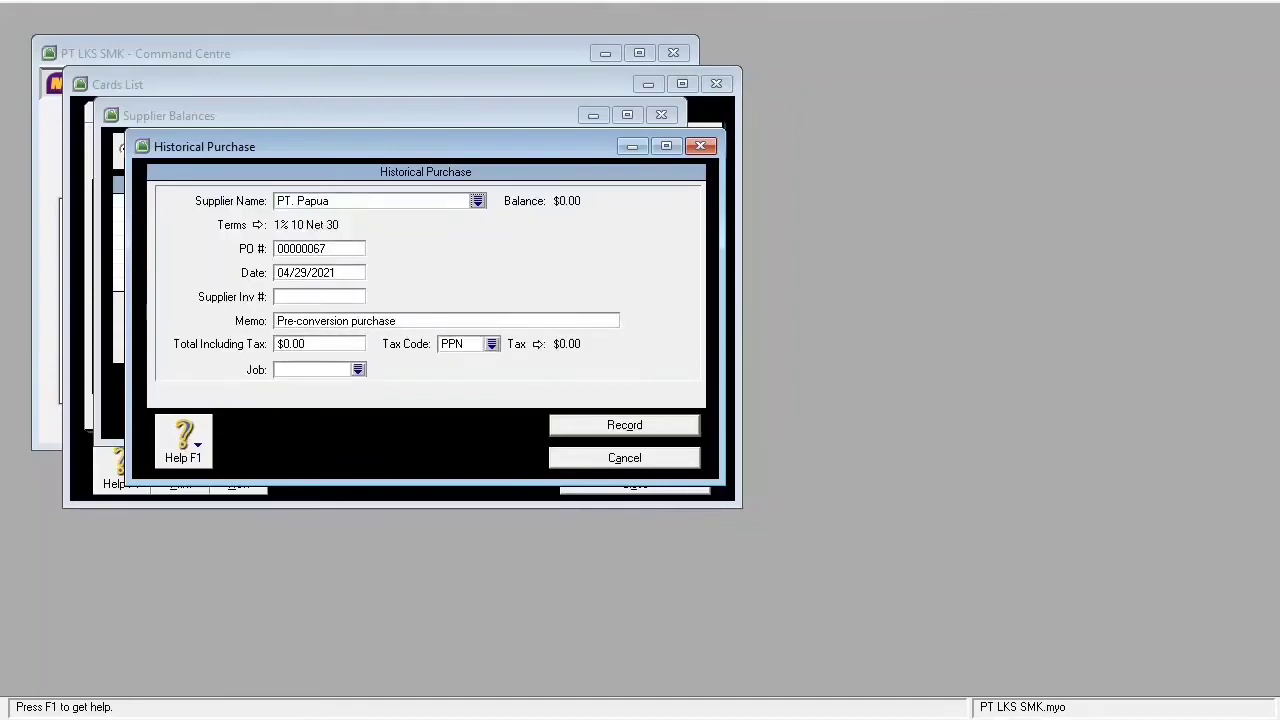
key(Tab)
text(P.99)
key(Tab)
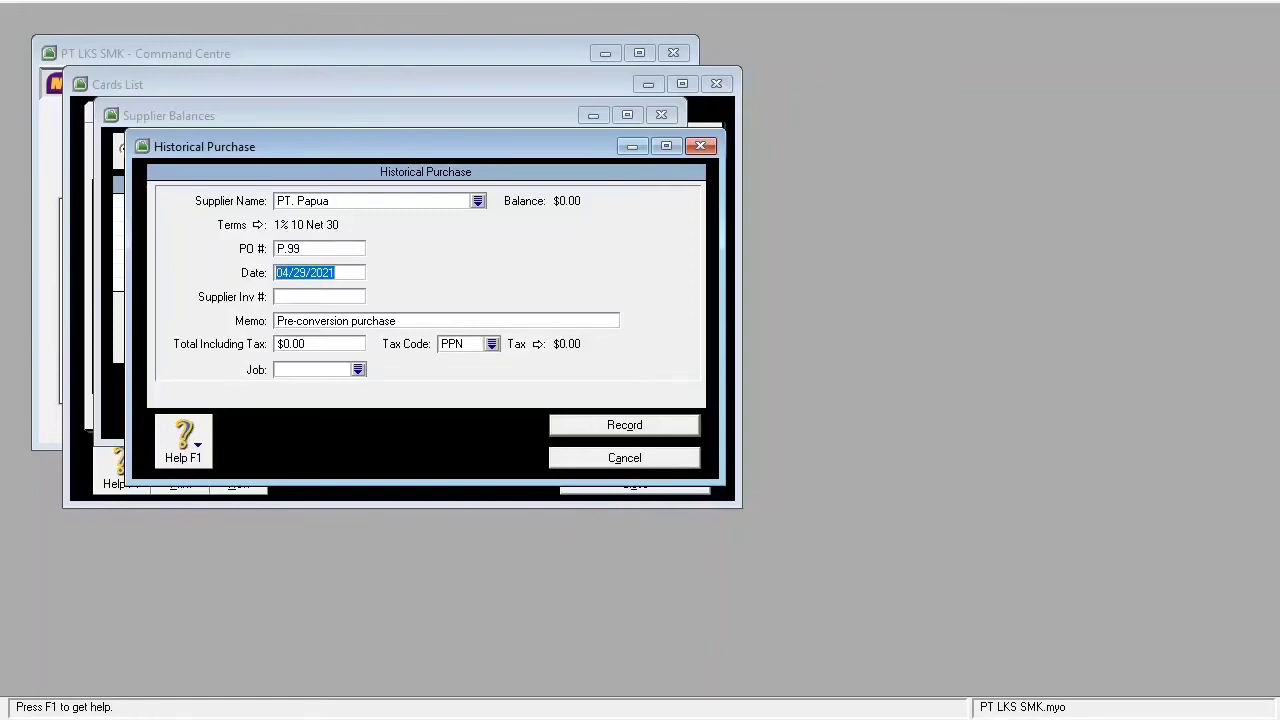
text(05/29/2015)
key(Tab)
key(Tab)
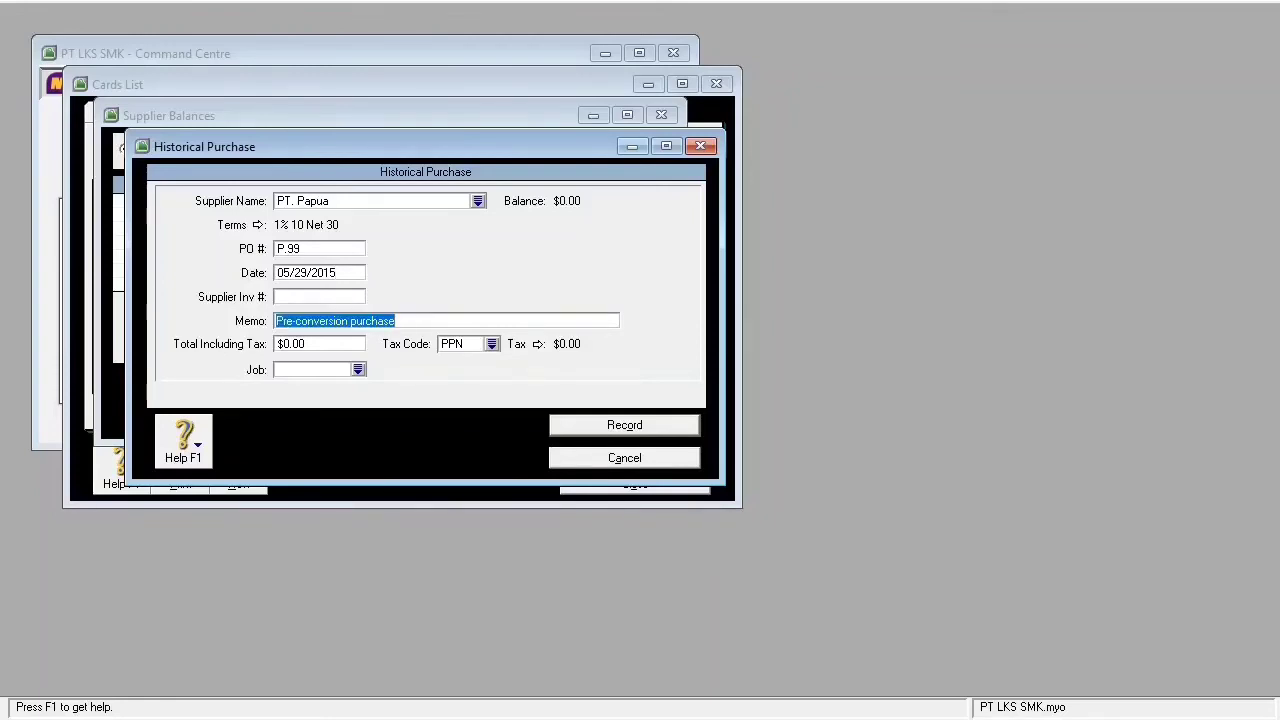
text(Sa)
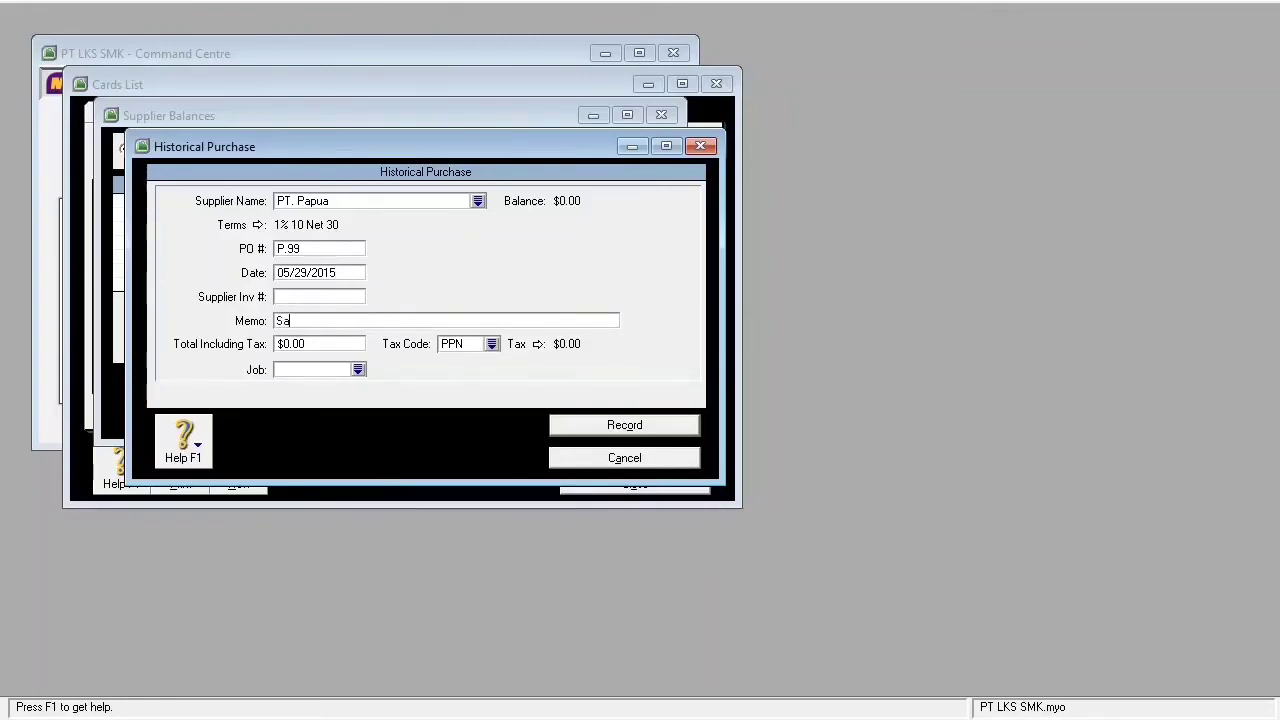
text(ldo awal utang)
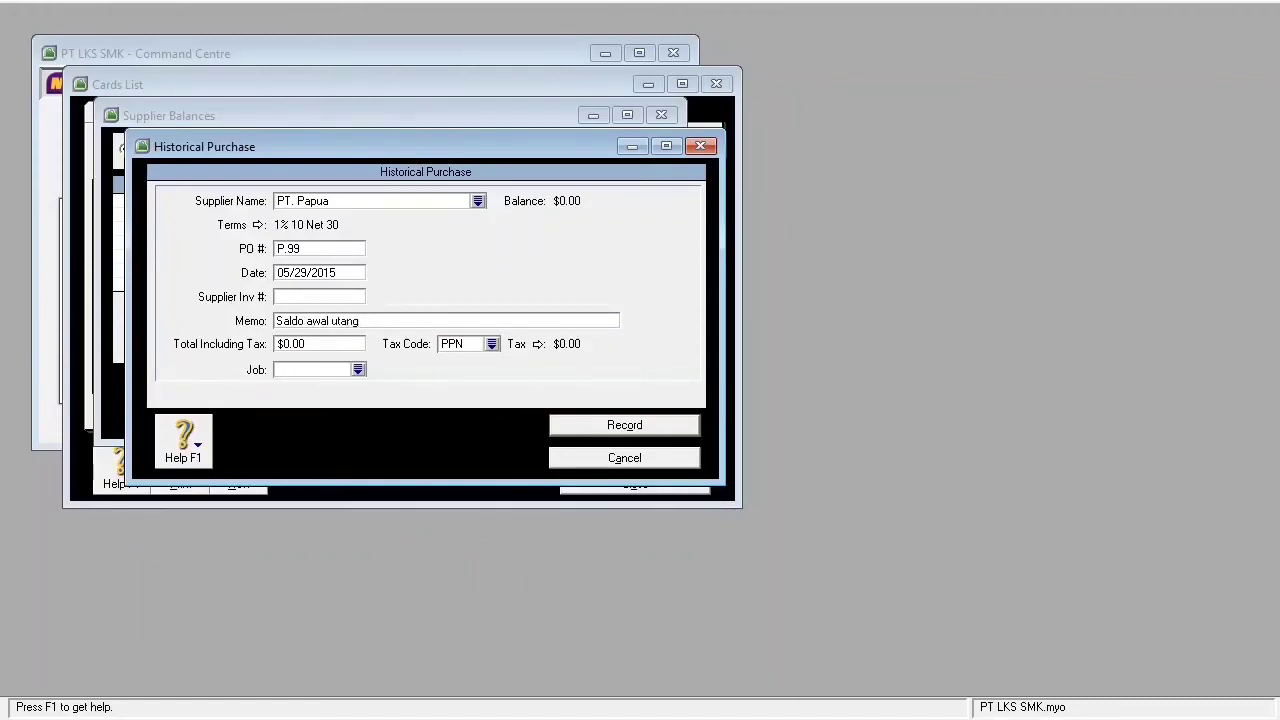
- Set the total to 212,500,000 with tax code N-T and record the purchase
key(Tab)
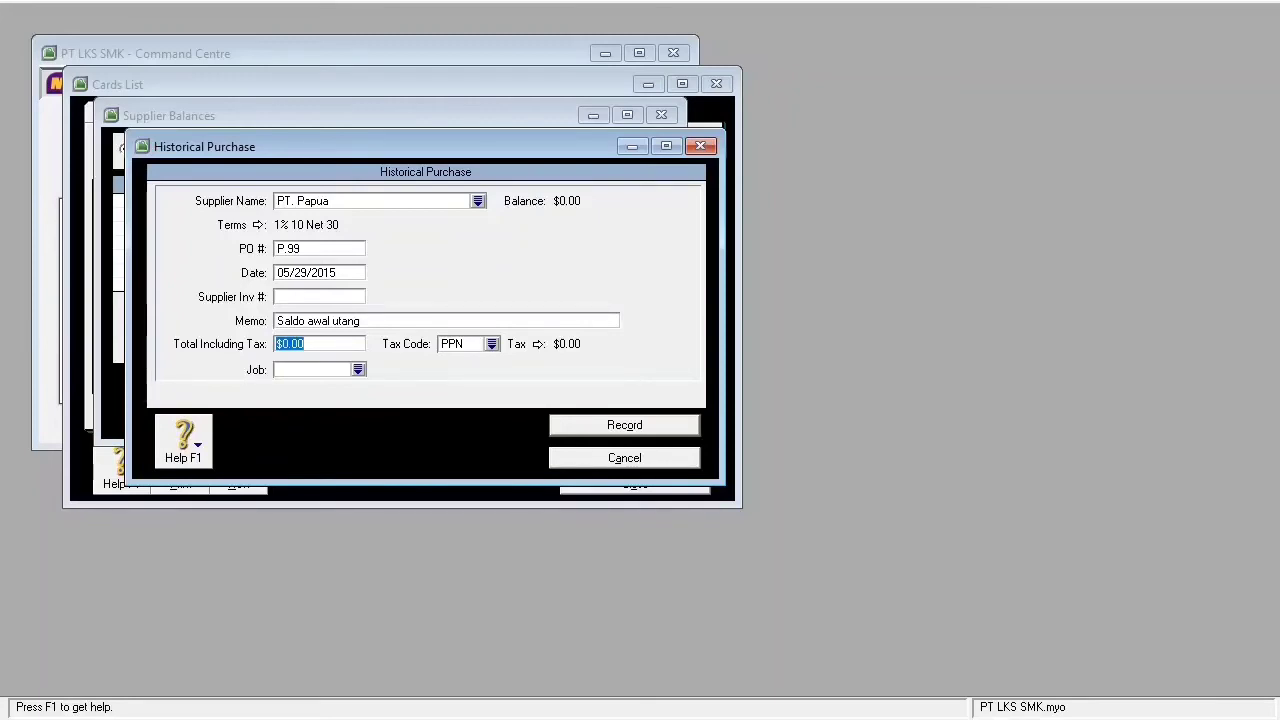
text(212500000)
key(Tab)
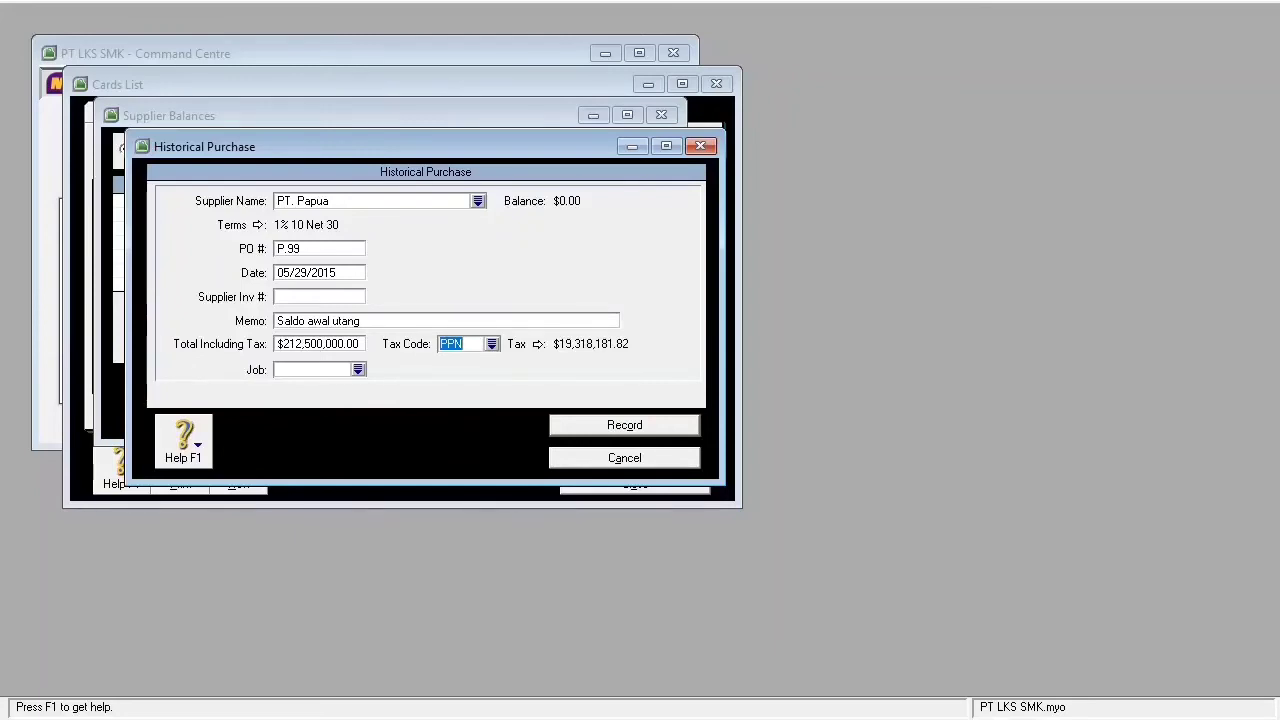
key(Return)
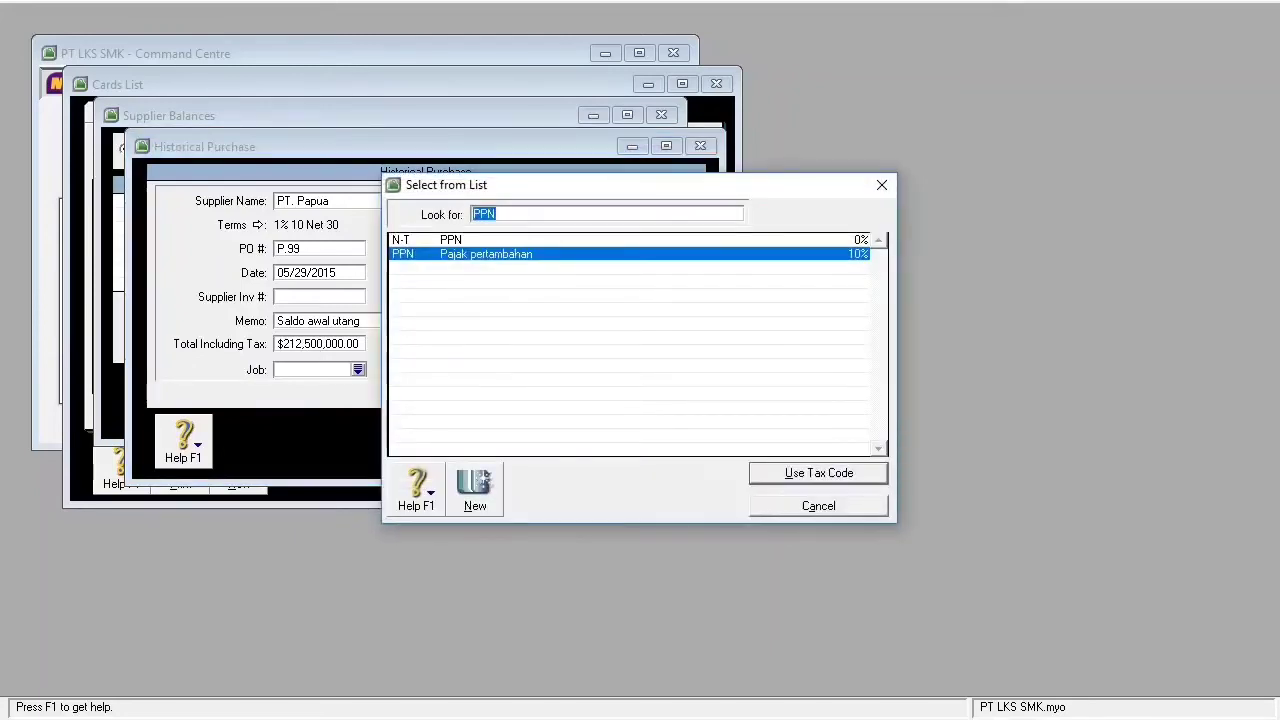
key(Up)
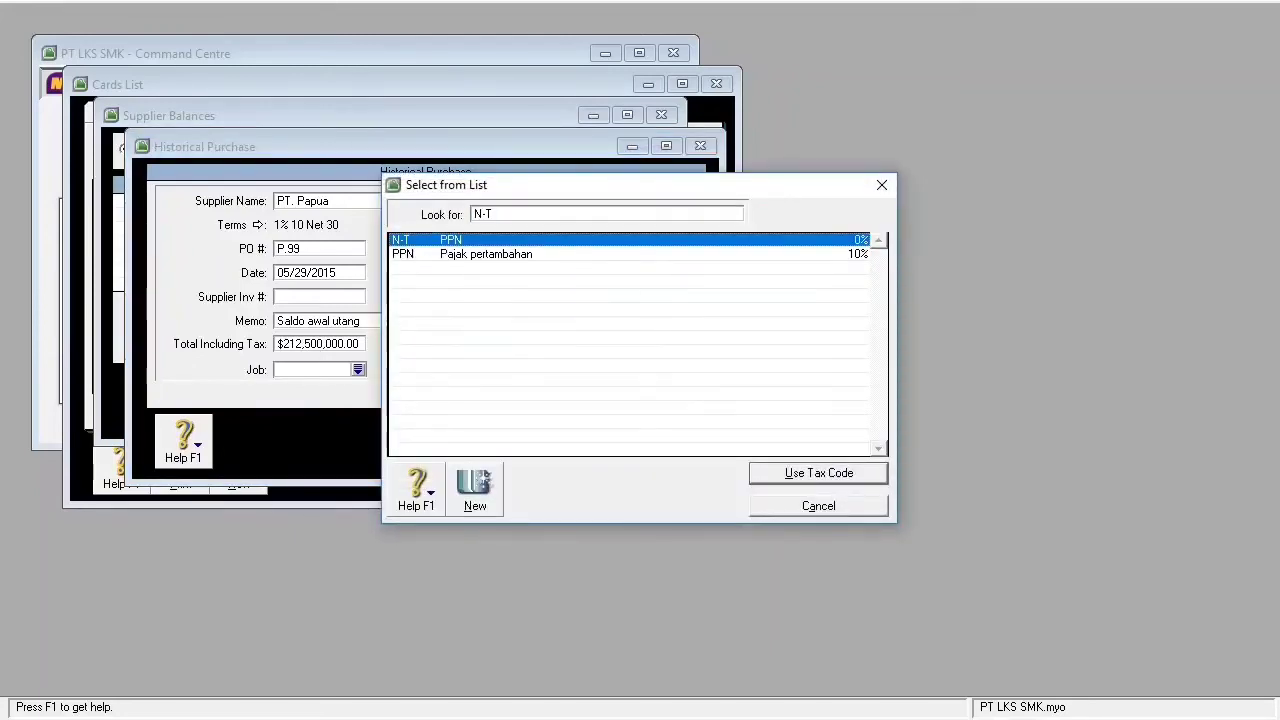
key(Return)
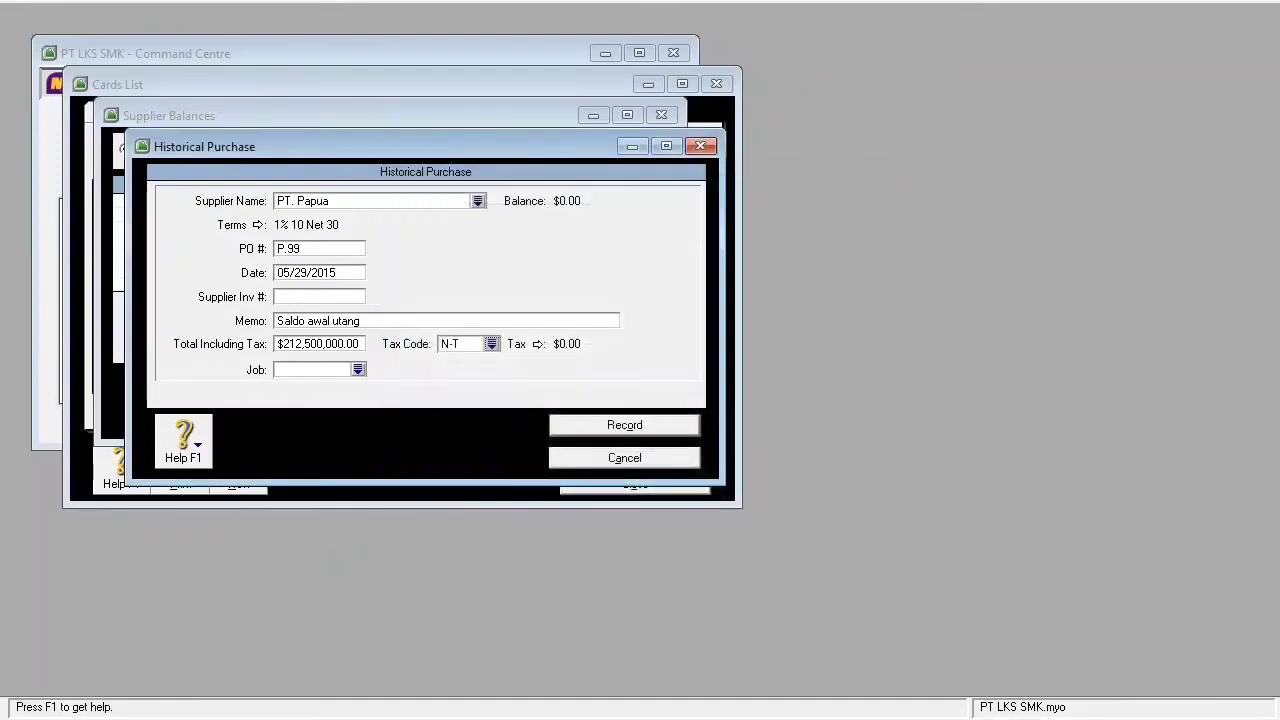
key(Return)
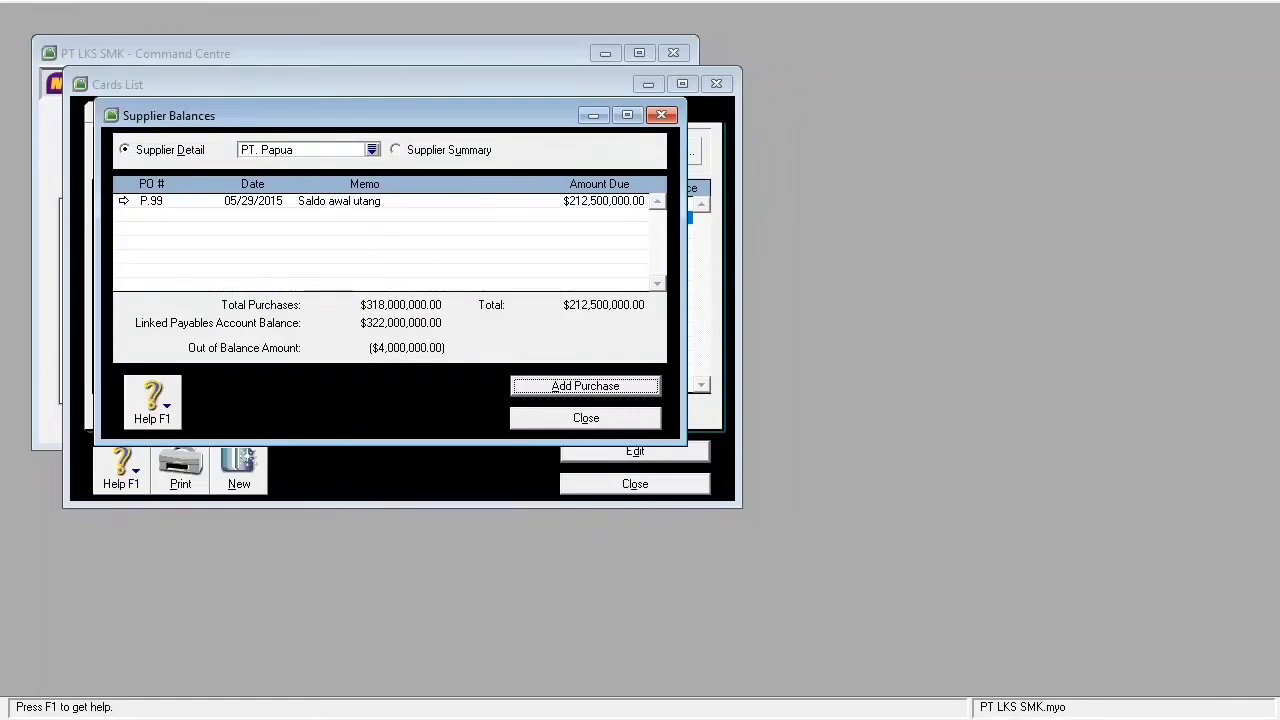
- Start a historical purchase for PT. Sulawesi, then cancel it and close Supplier Balances
click(372, 150)
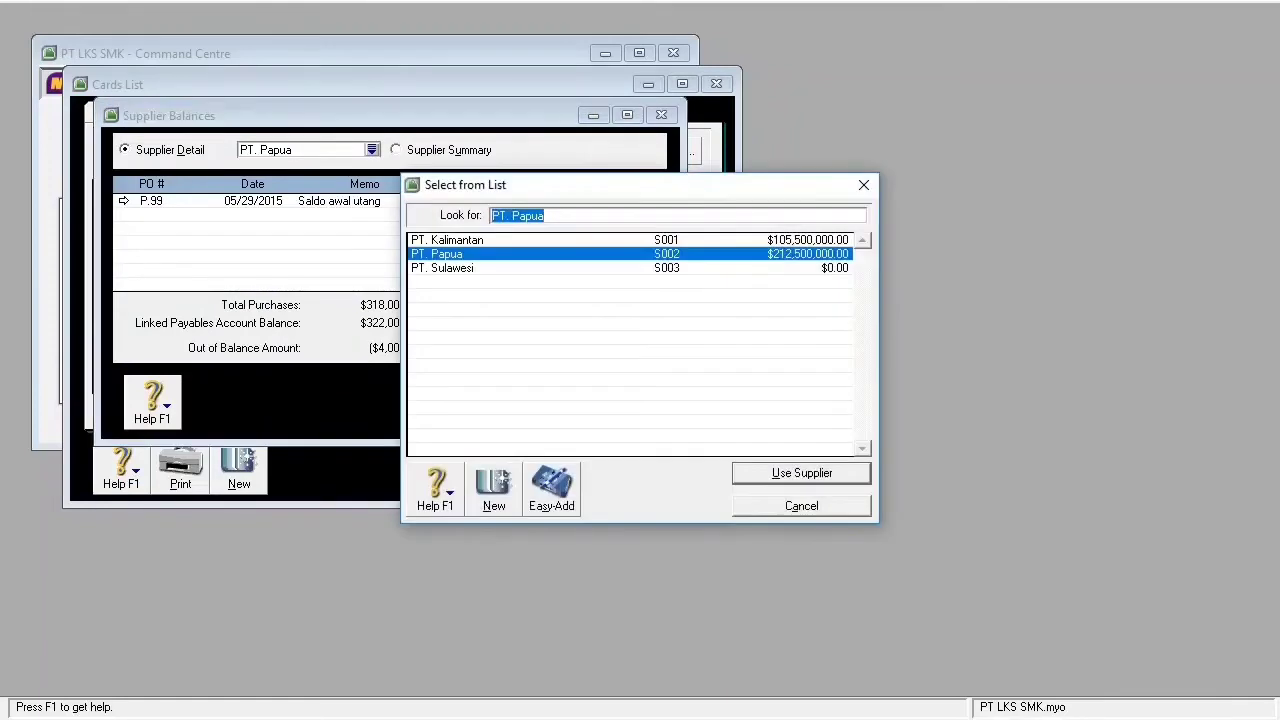
click(443, 268)
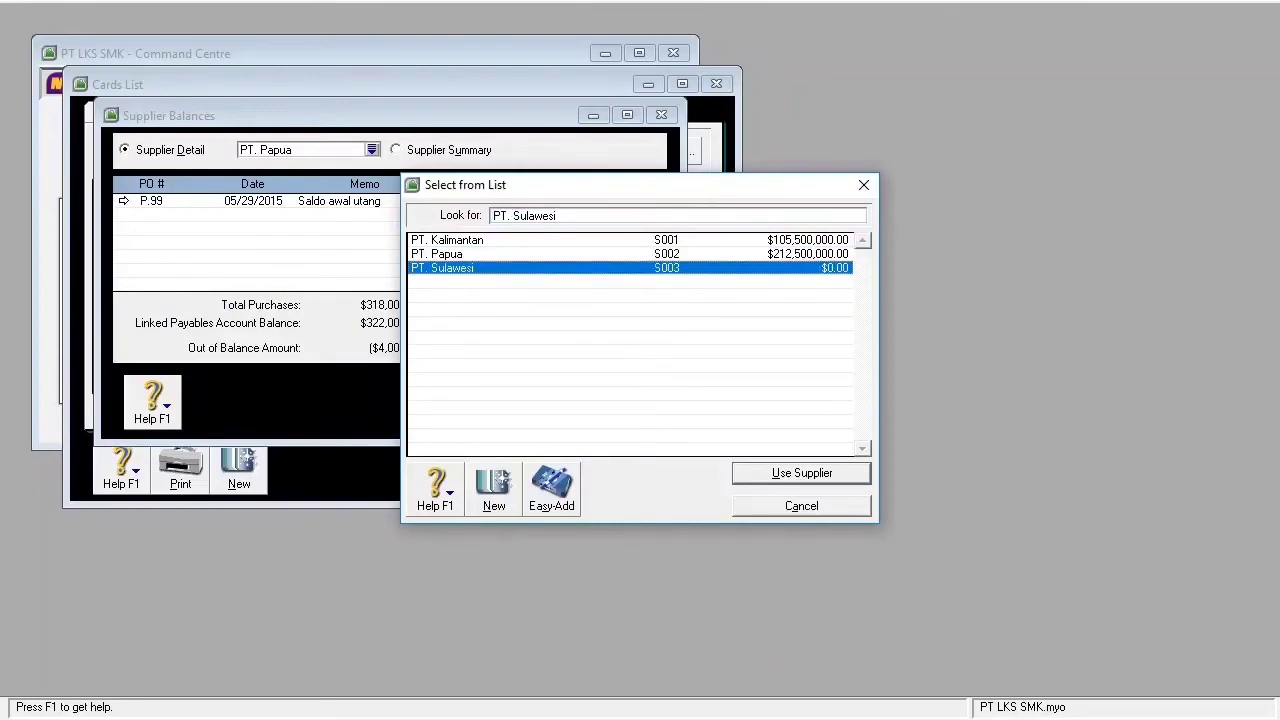
key(Return)
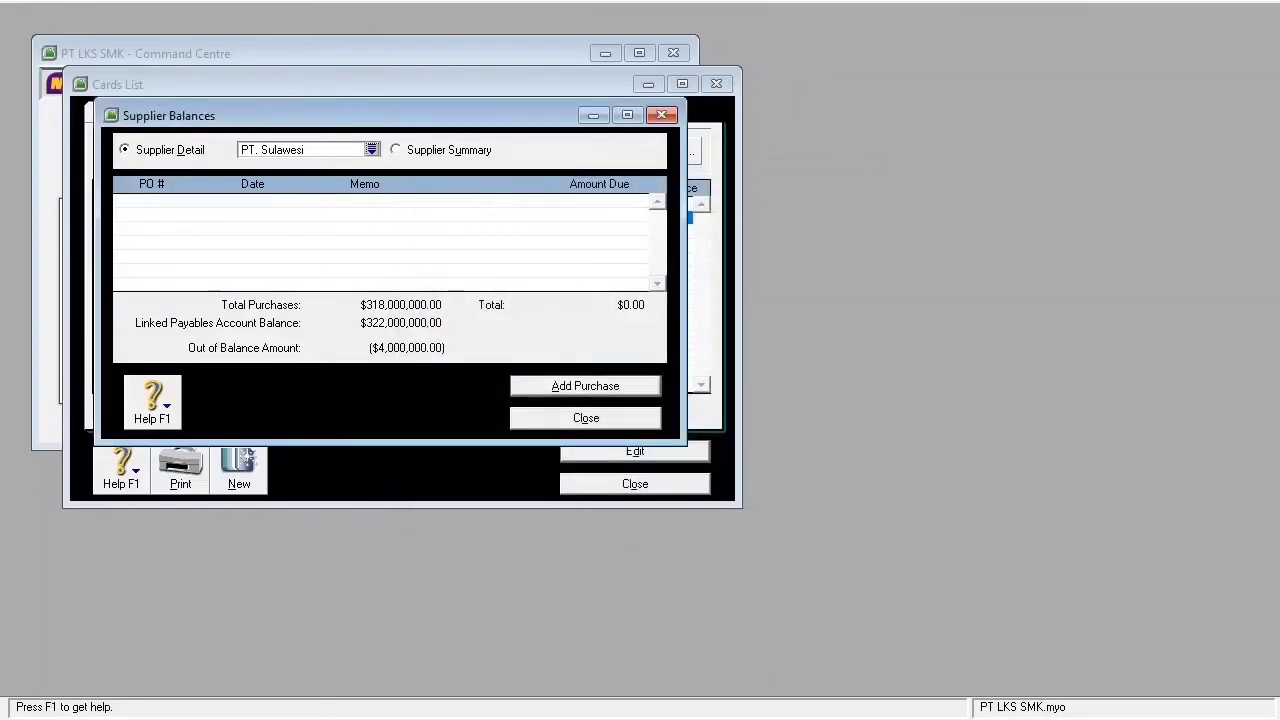
key(alt+a)
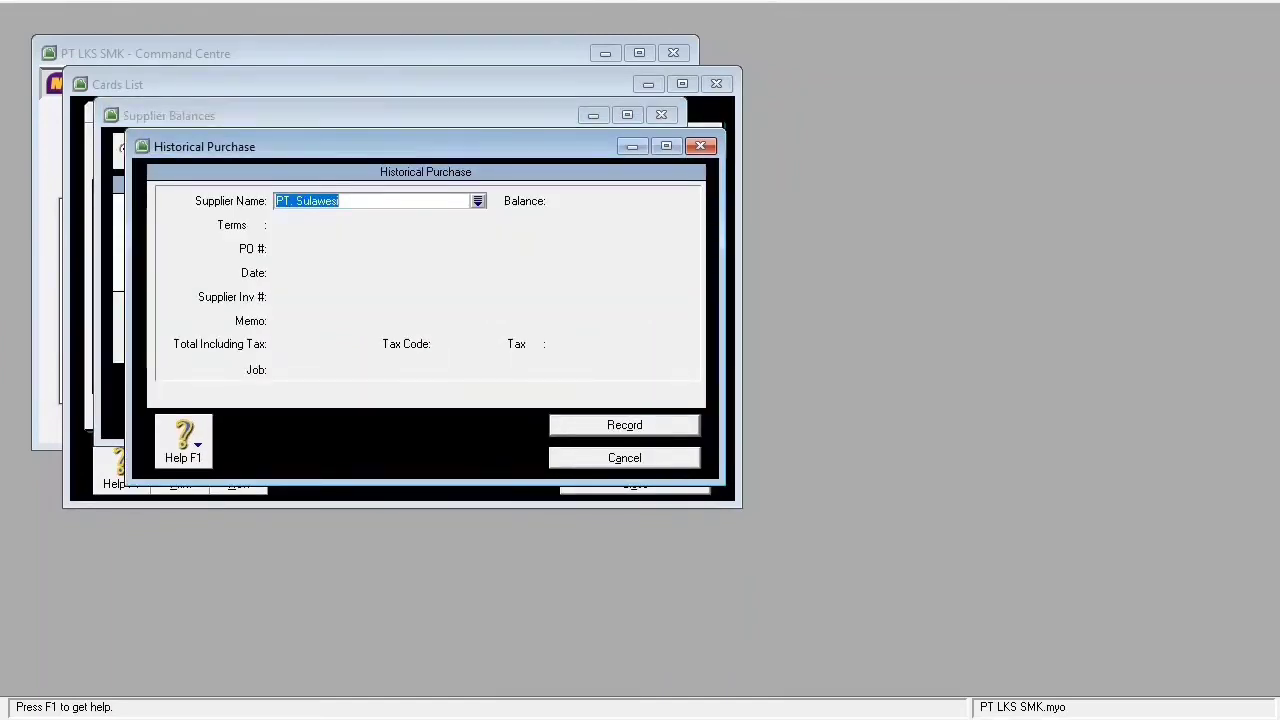
key(Tab)
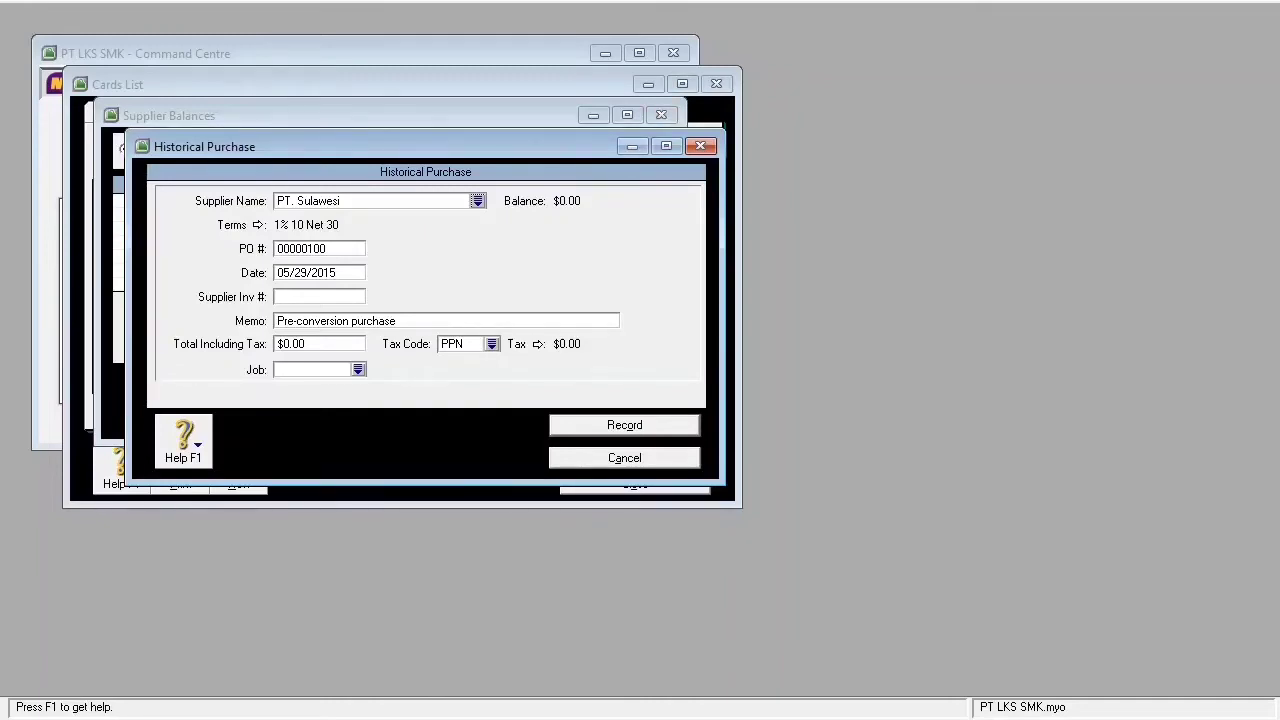
key(Escape)
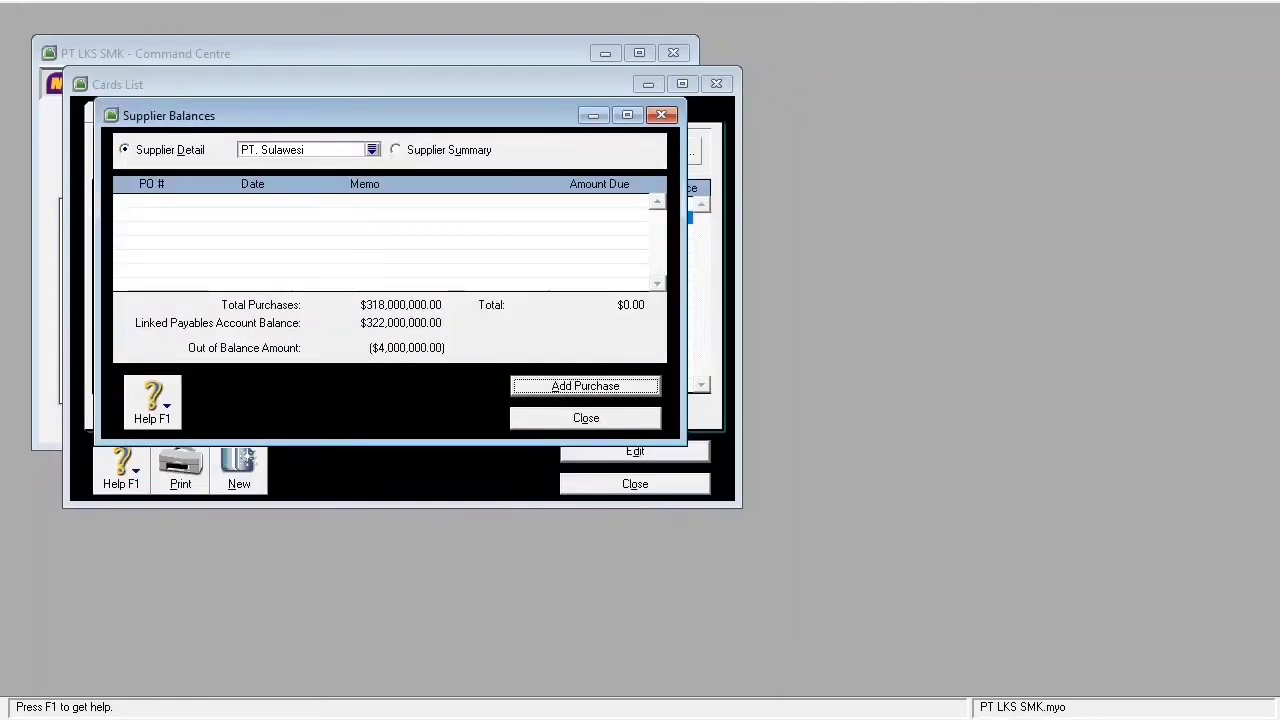
key(Escape)
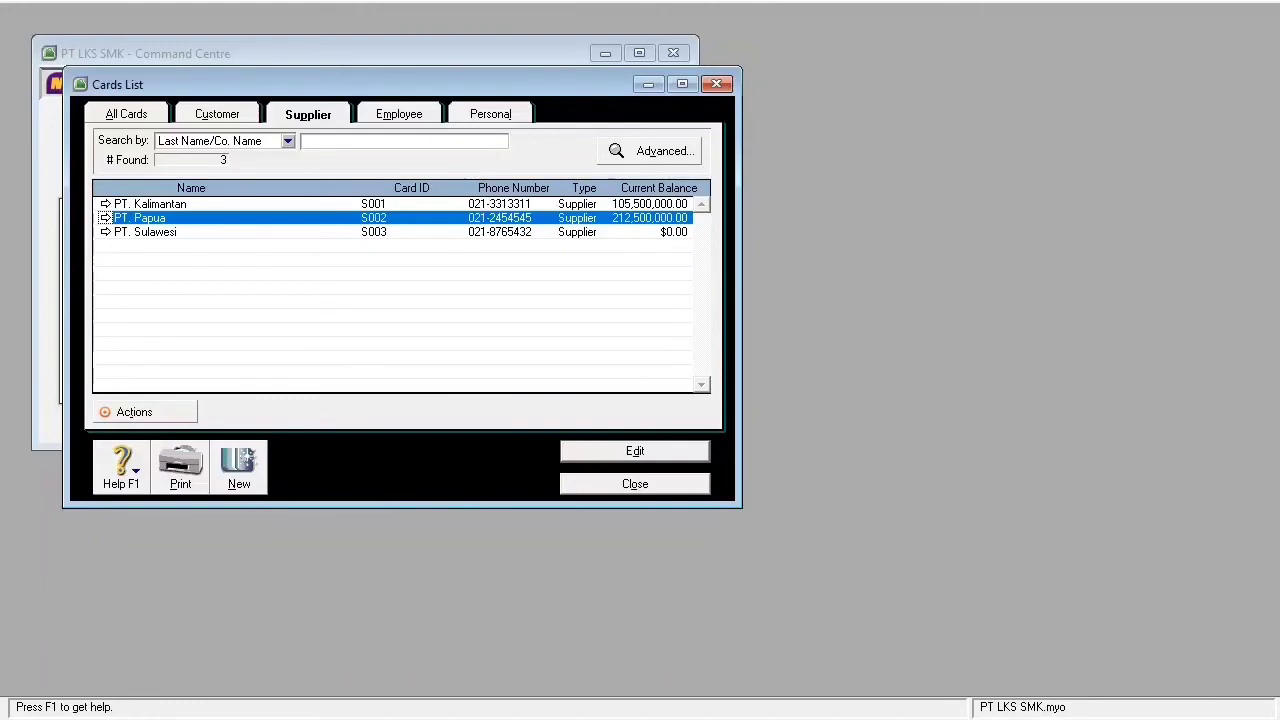
- Close the Cards List and open the still-empty Inventory Items List
key(Escape)
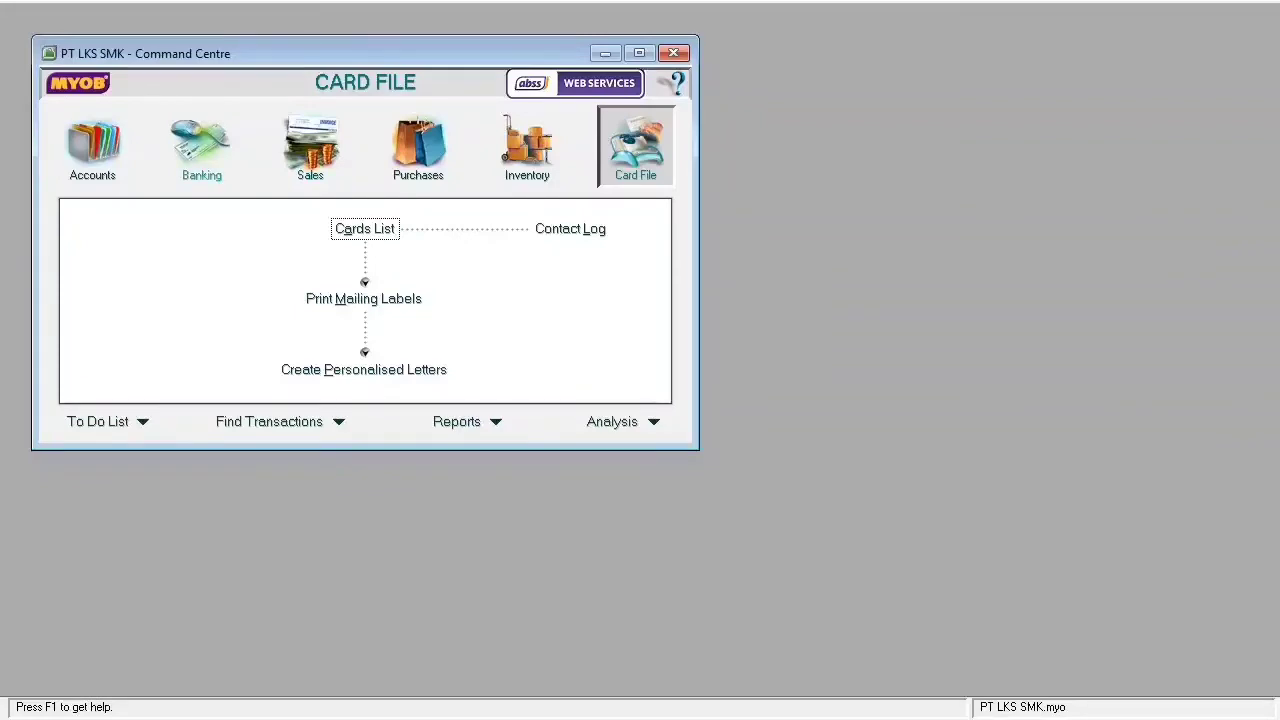
click(530, 155)
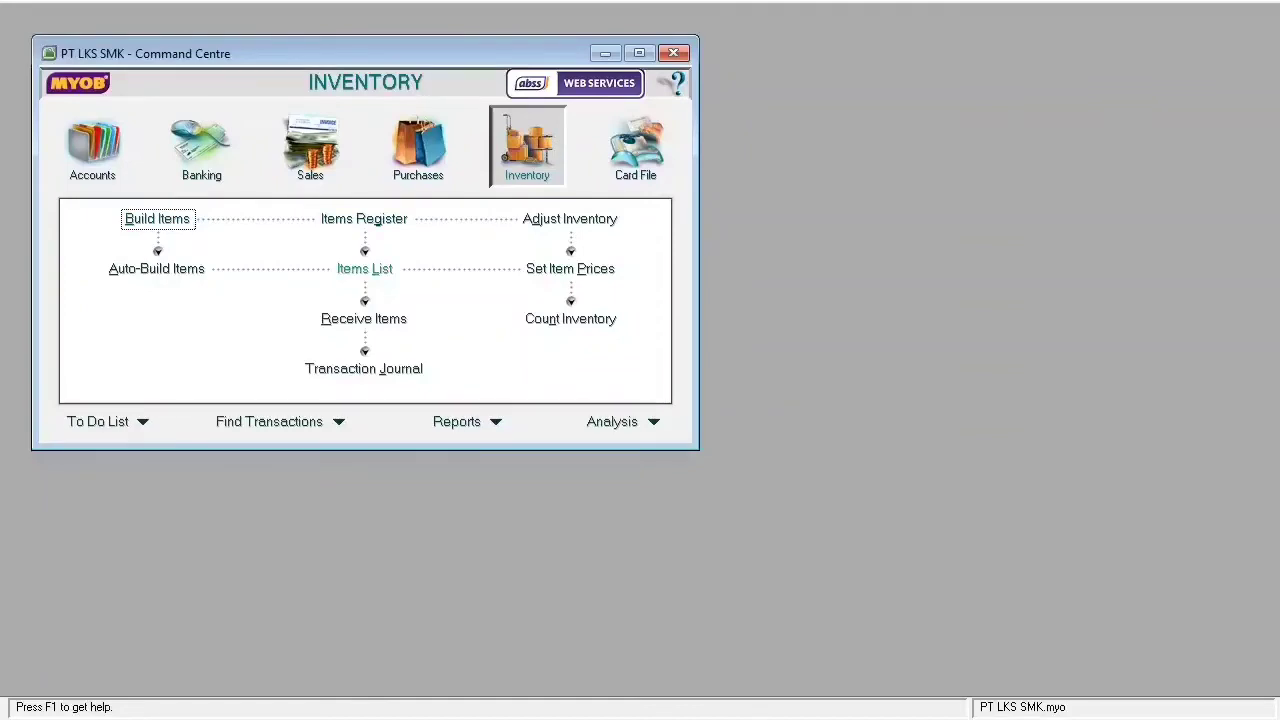
click(364, 268)
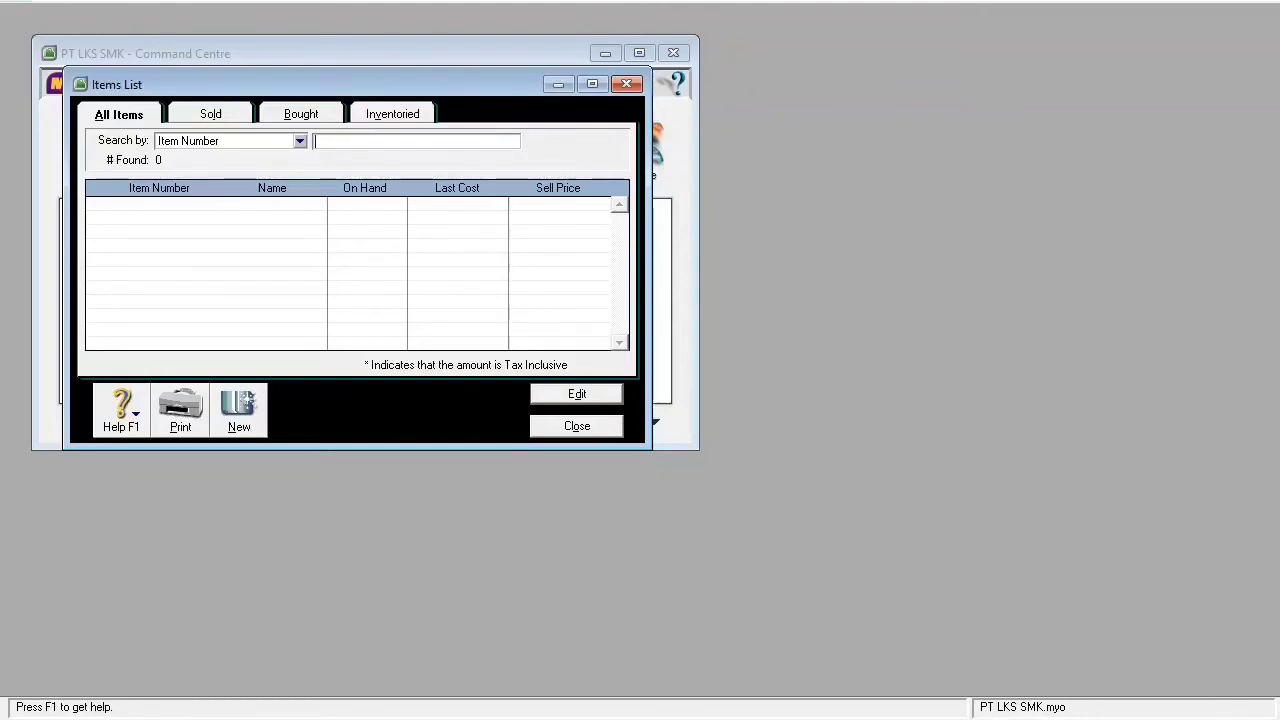
- Start an Items data import with duplicate records set to Update Existing Record
click(16, 1)
mouse_move(84, 1)
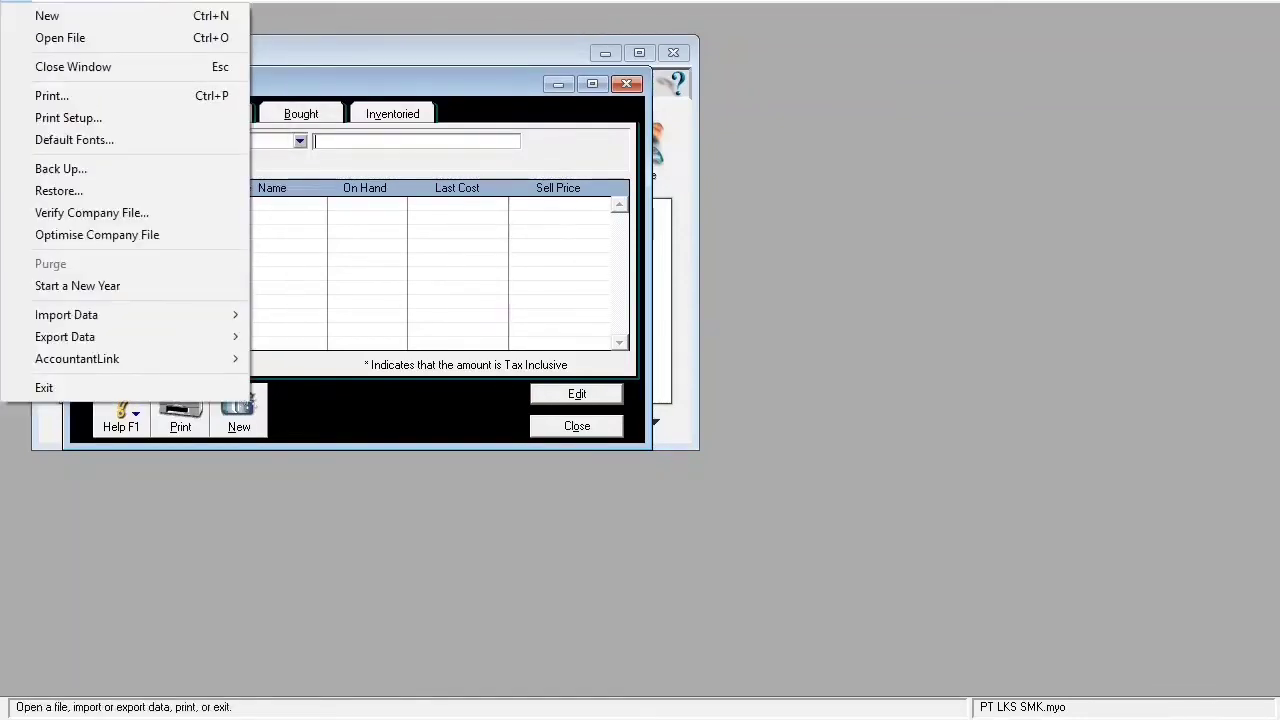
click(16, 1)
click(16, 1)
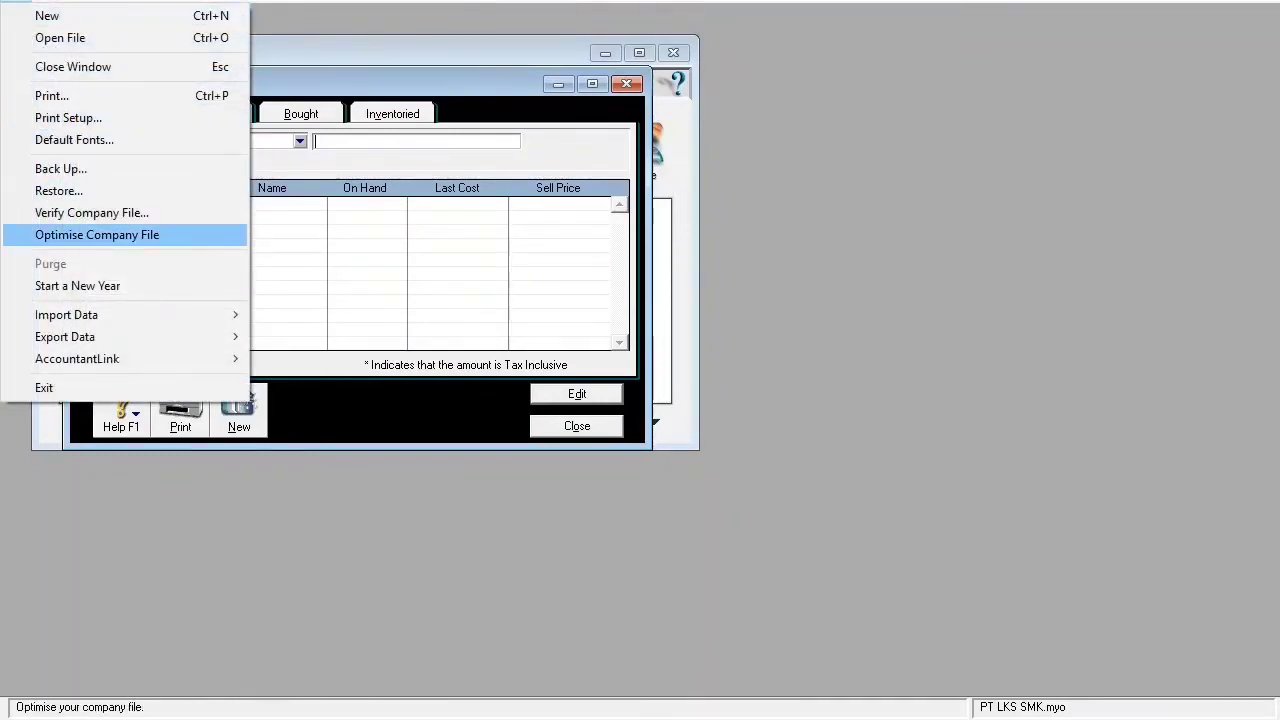
mouse_move(120, 314)
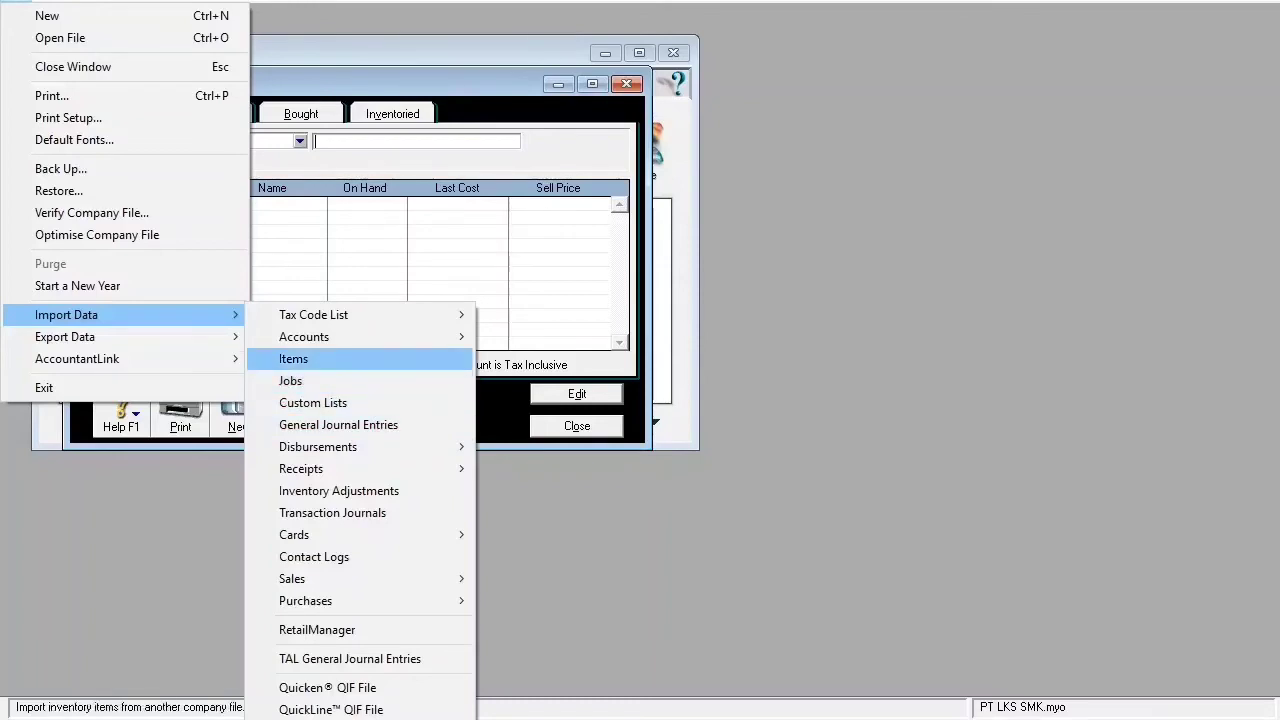
click(322, 359)
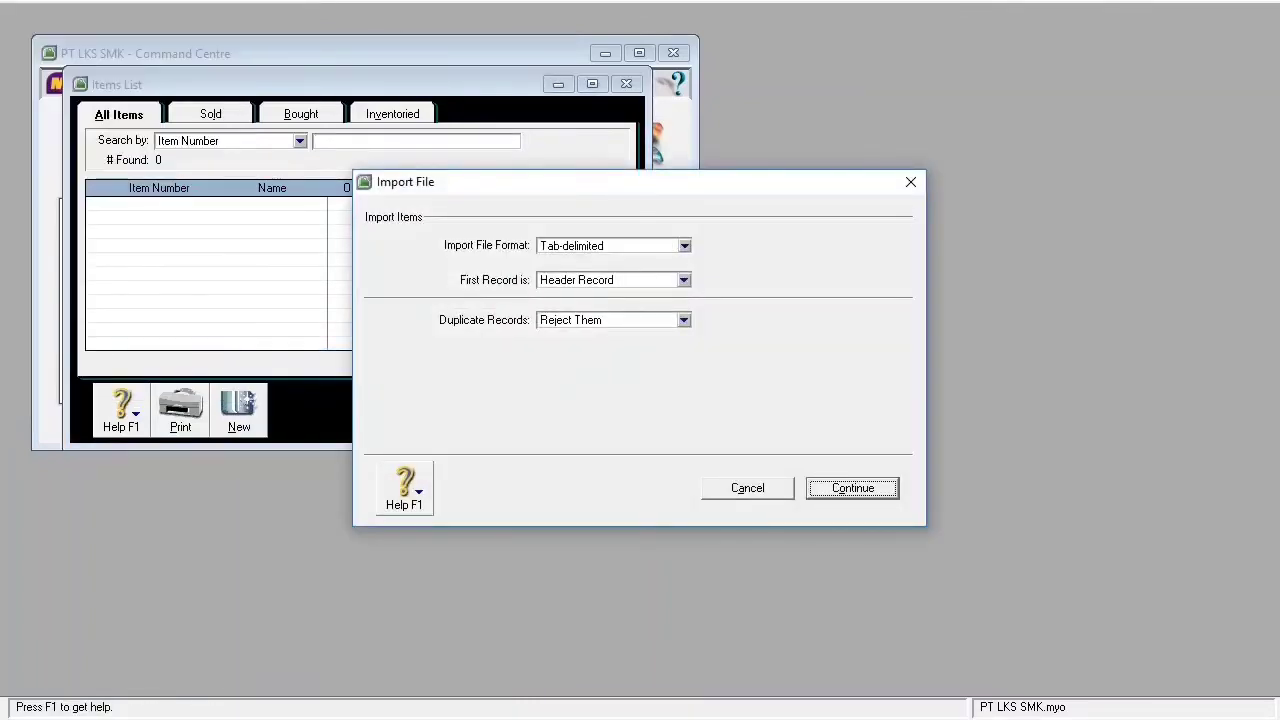
click(684, 320)
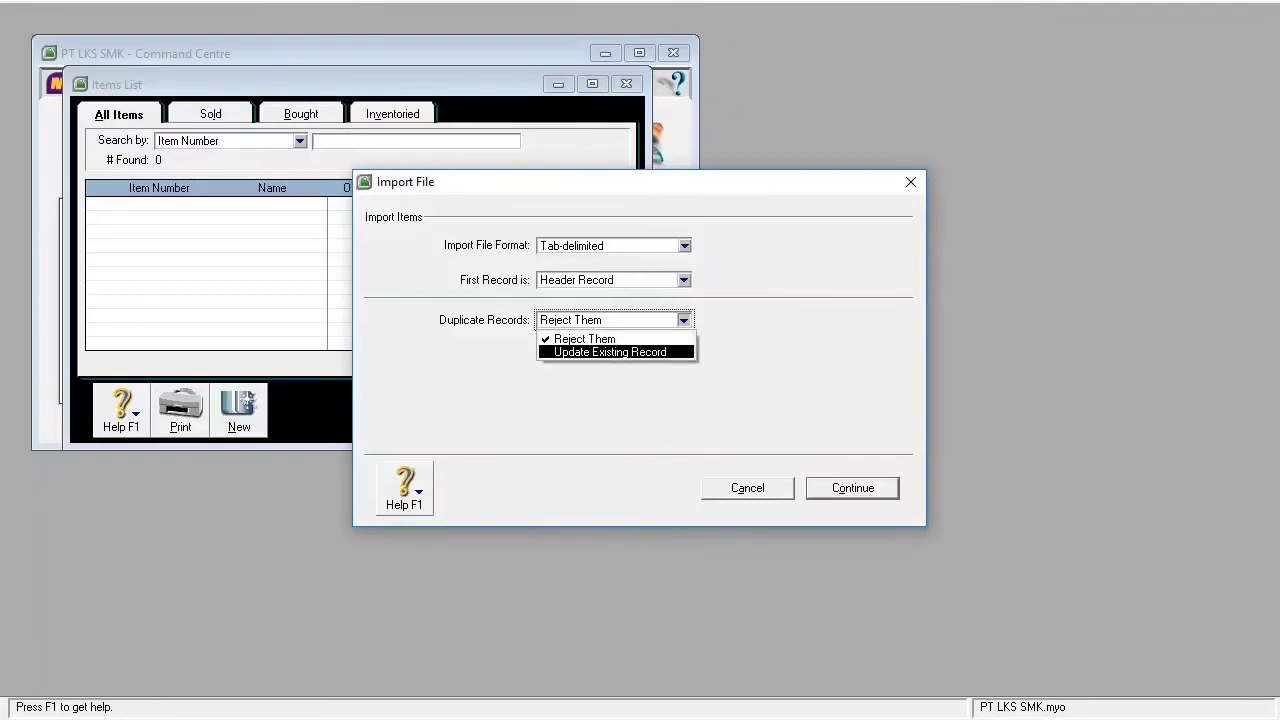
click(610, 352)
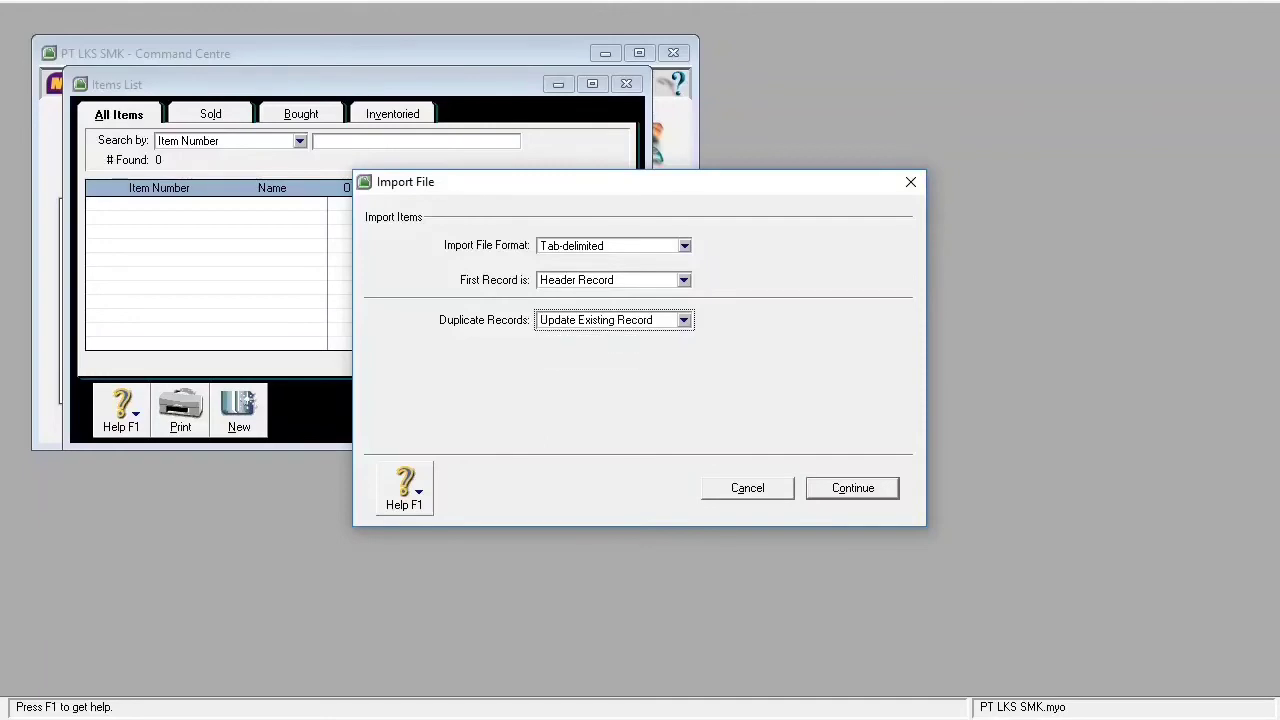
key(Return)
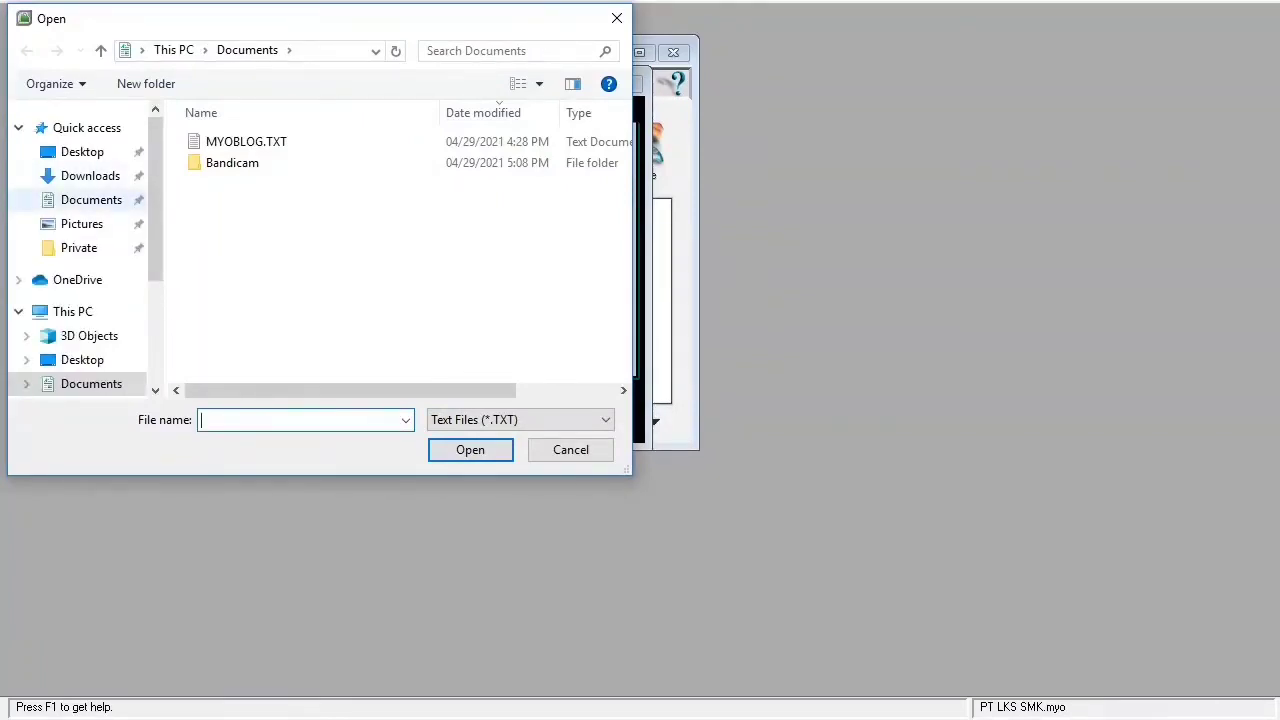
- Import Downloads\Daftar Item.TXT with all fields matched, then close the Items List
click(91, 200)
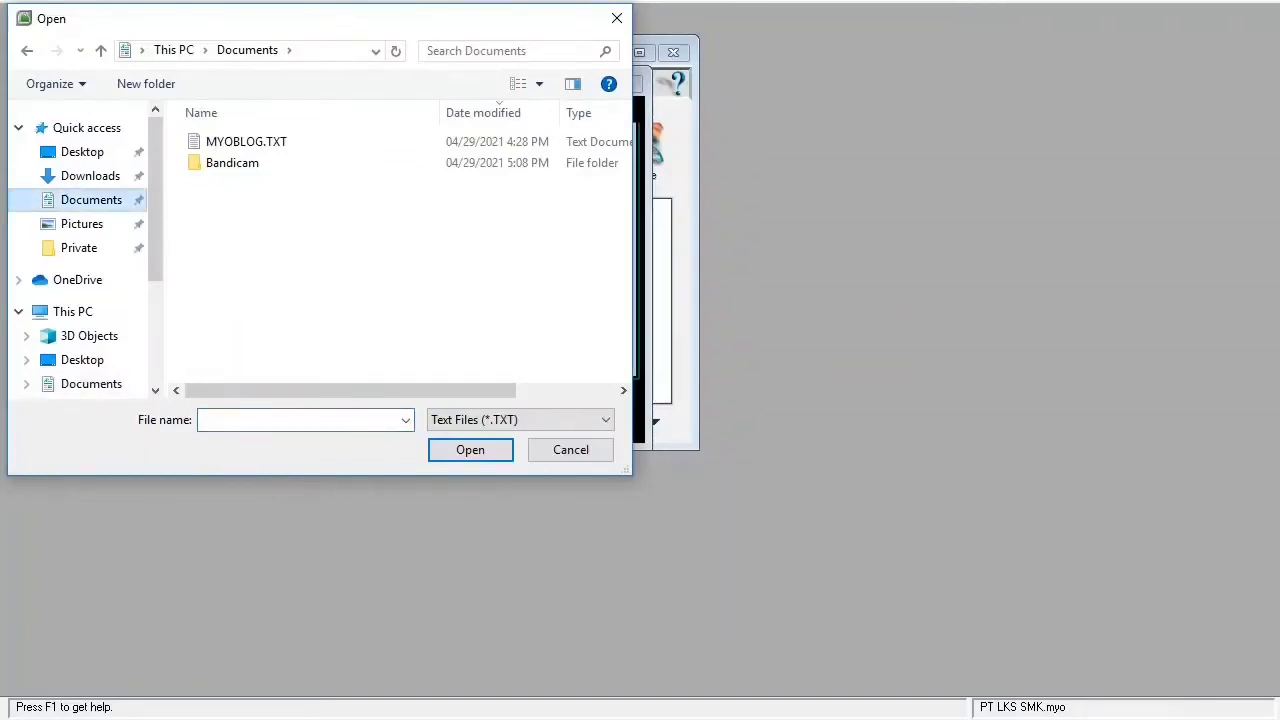
click(90, 176)
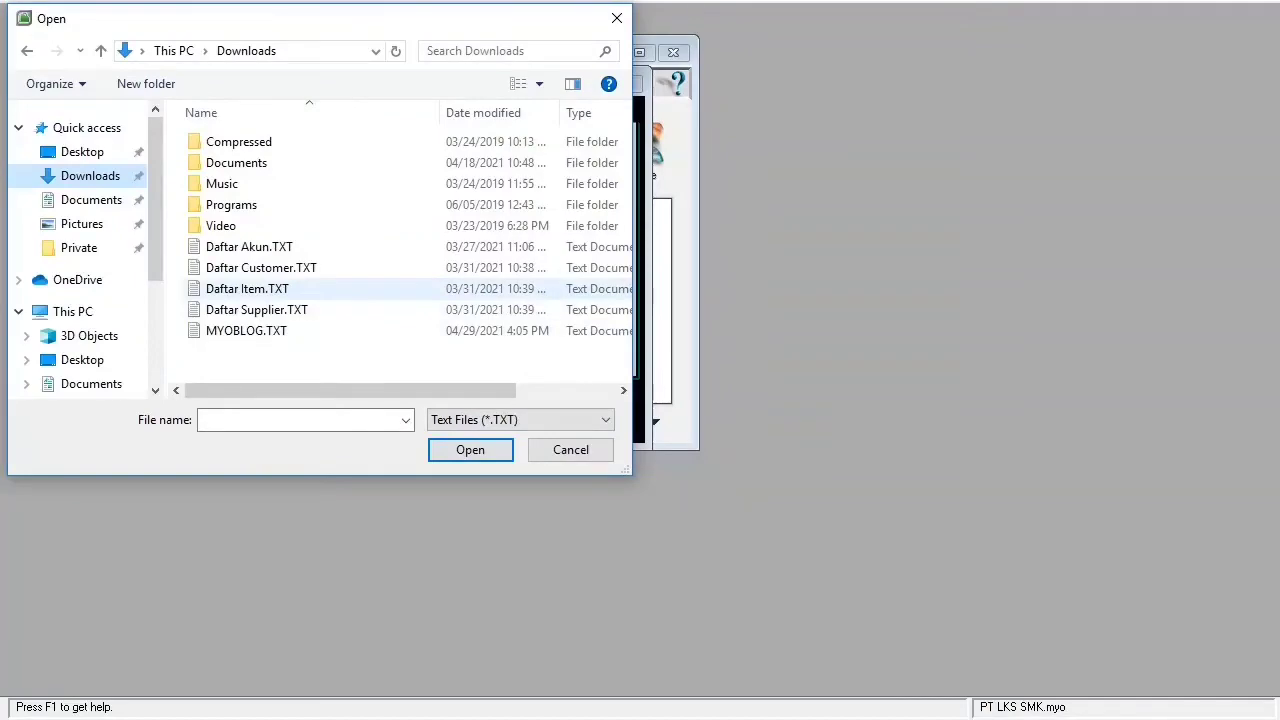
click(247, 289)
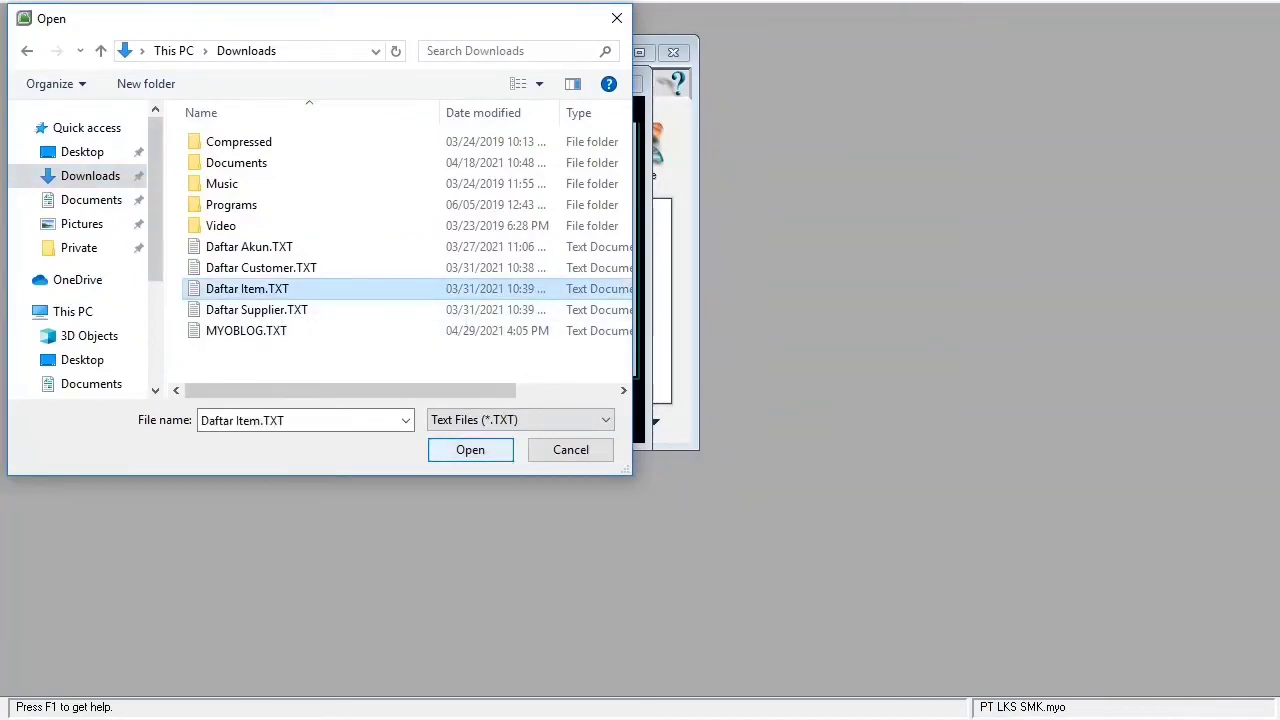
click(470, 450)
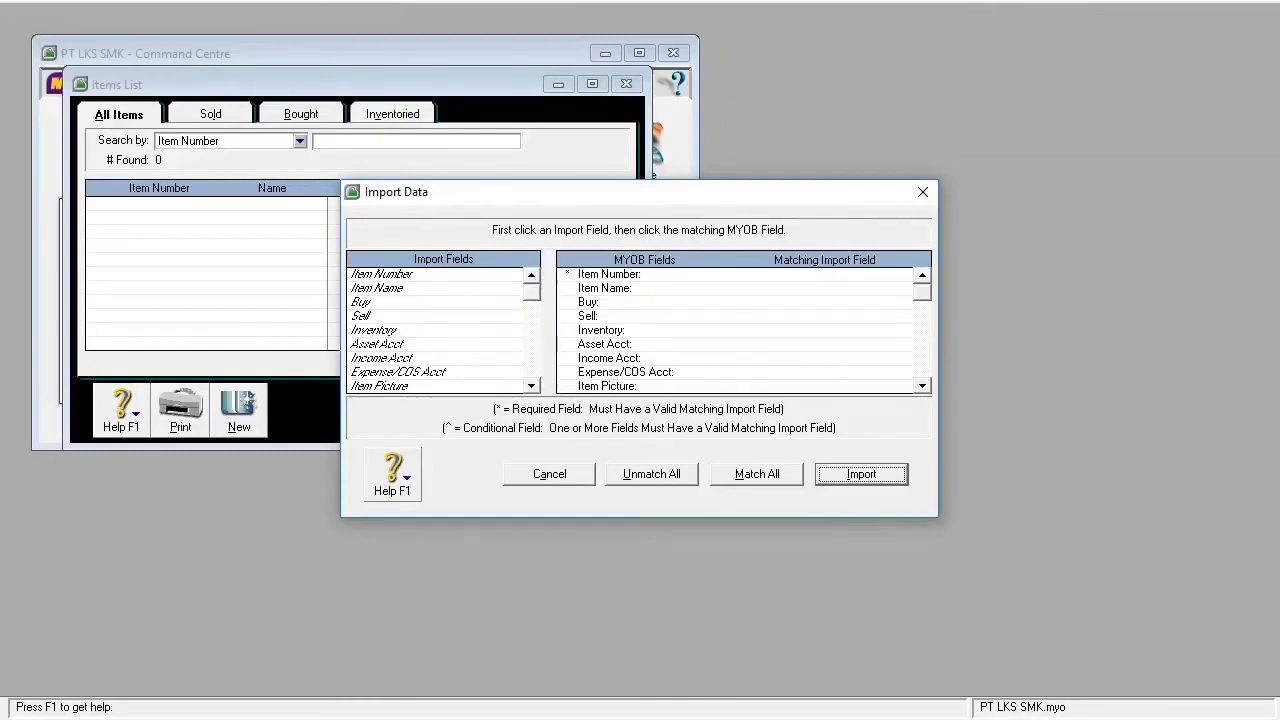
click(757, 474)
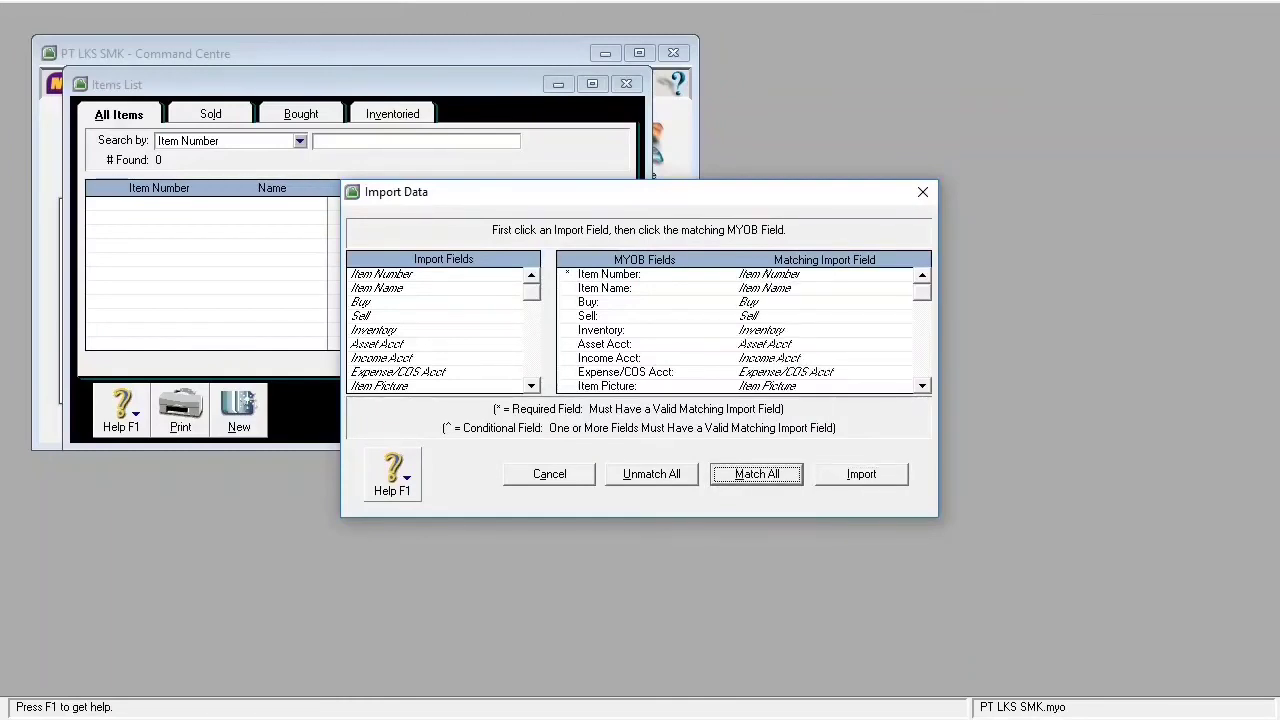
click(861, 474)
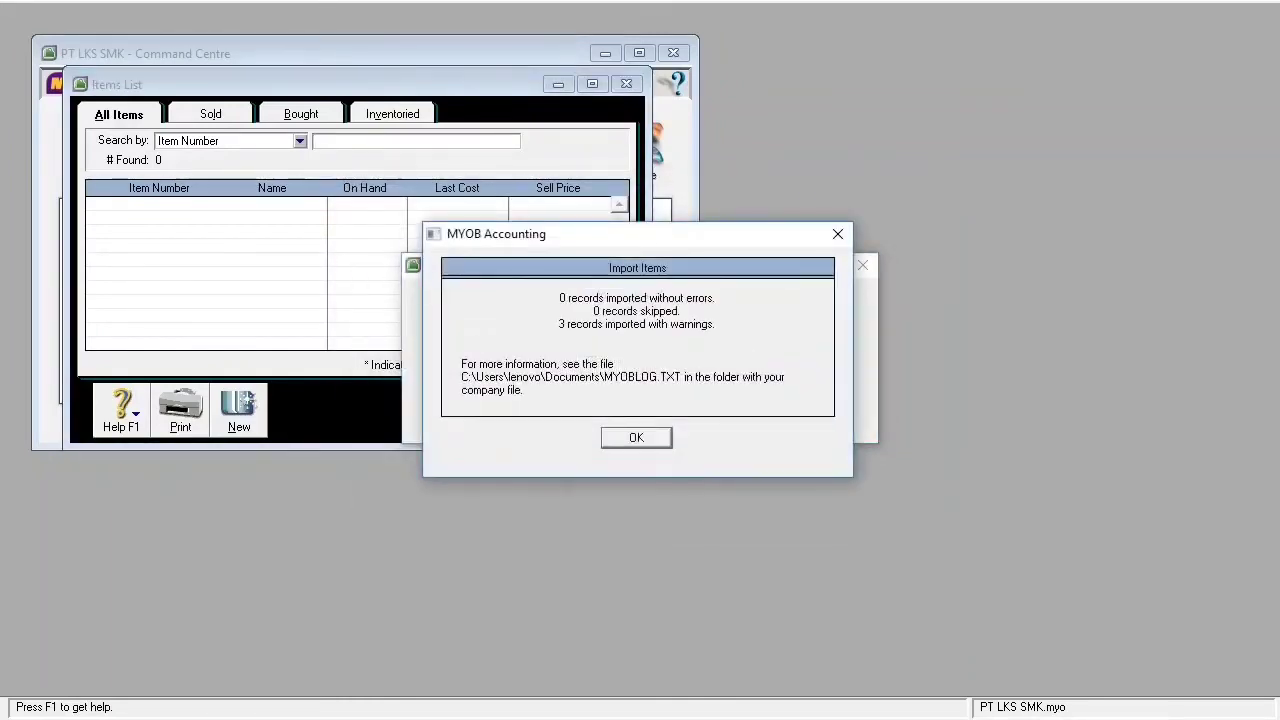
key(Return)
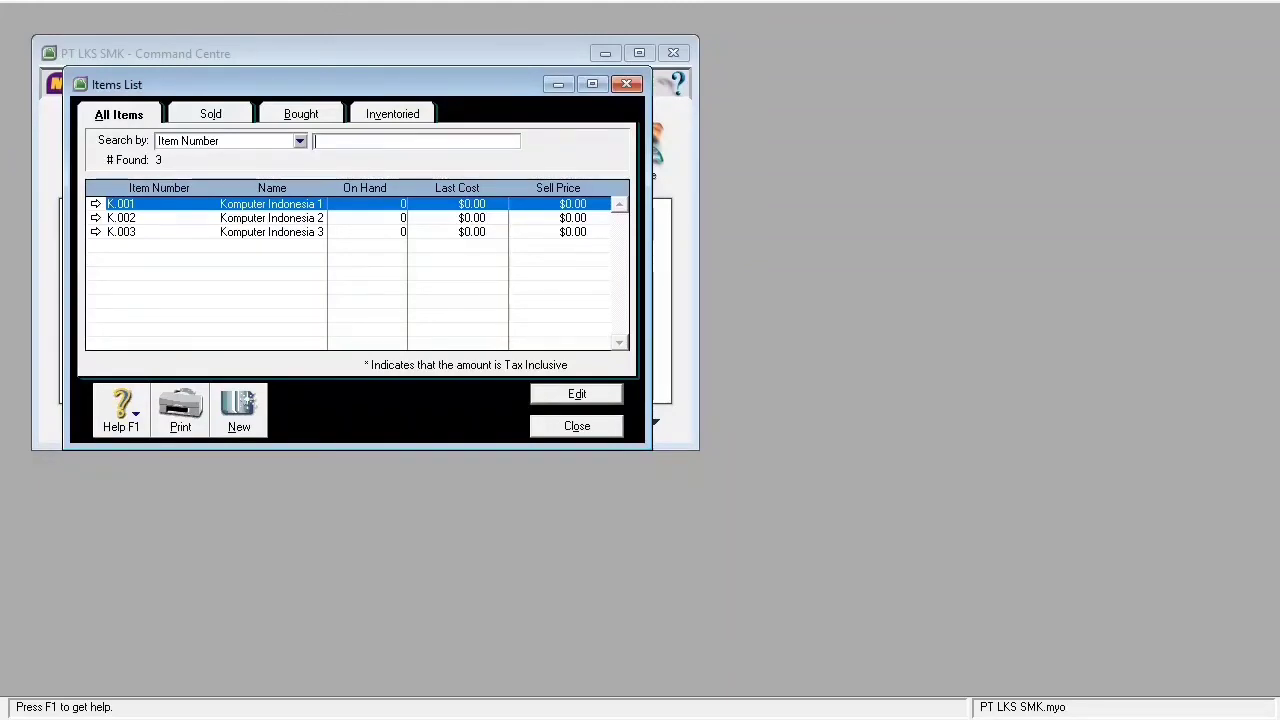
key(Escape)
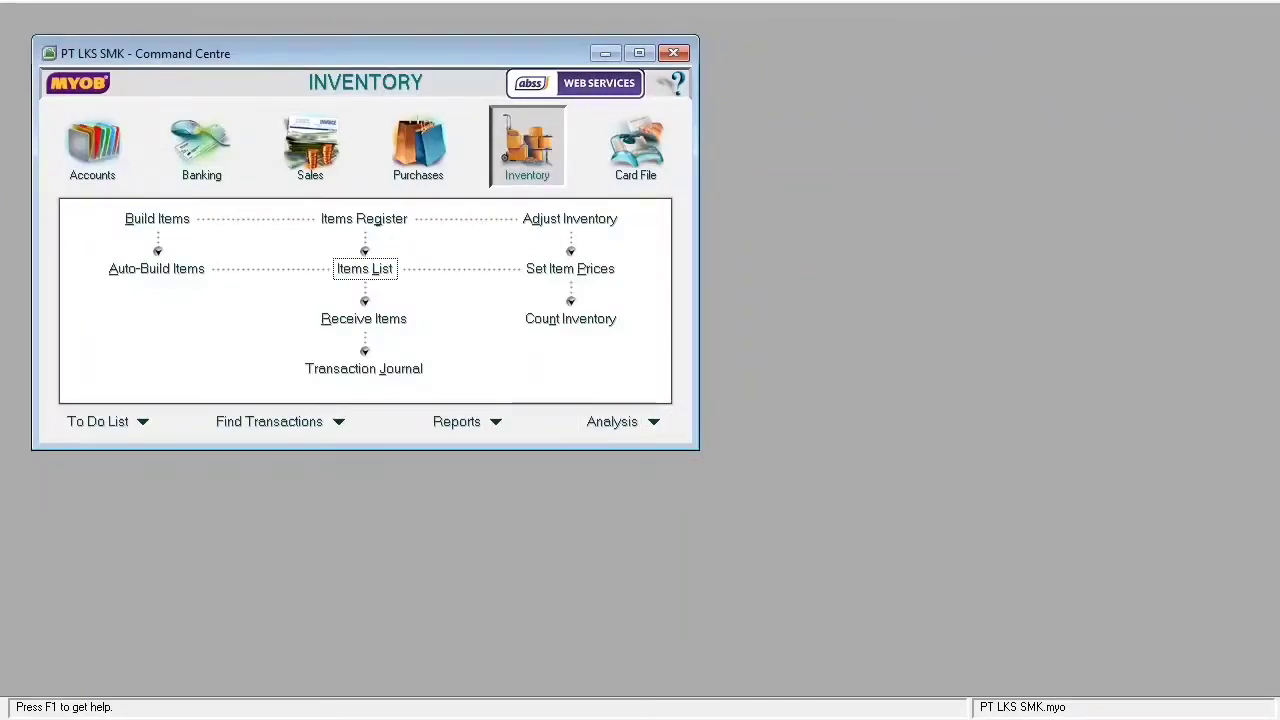
- Open adjustment IJ000001 dated 06/01/2015 with memo 'Saldo awal persediaan barang'
click(570, 219)
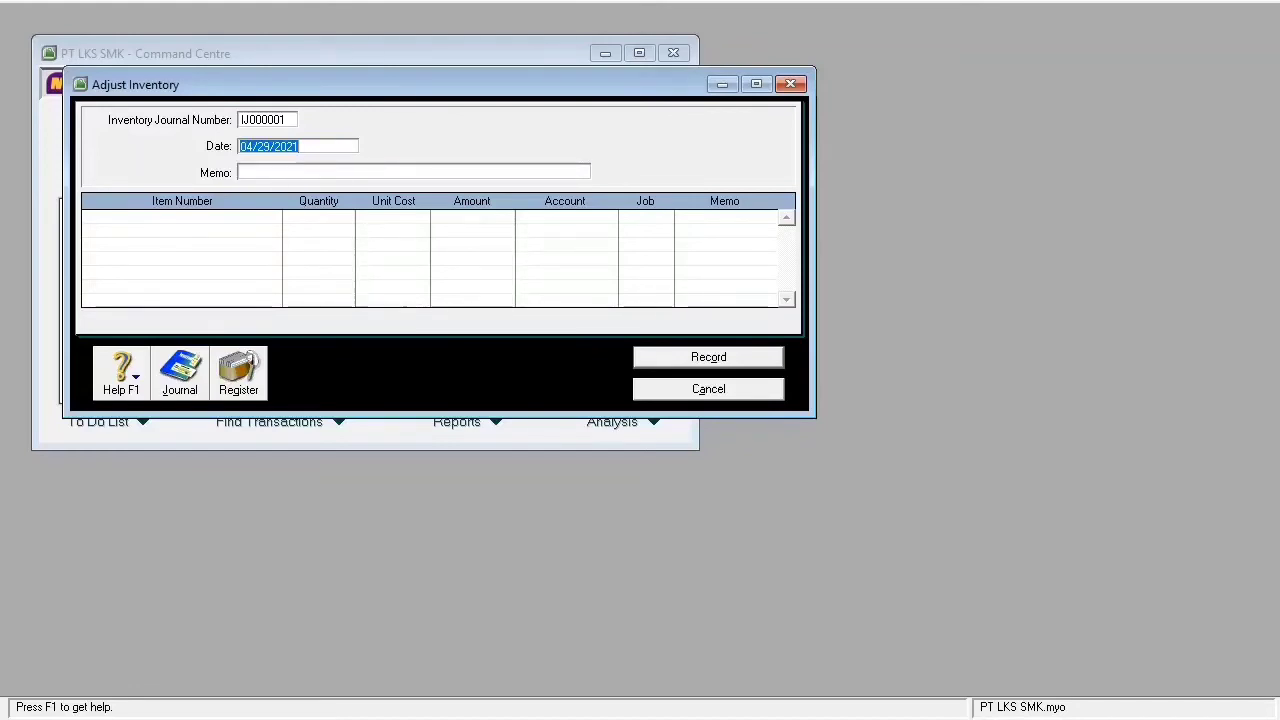
text(01/)
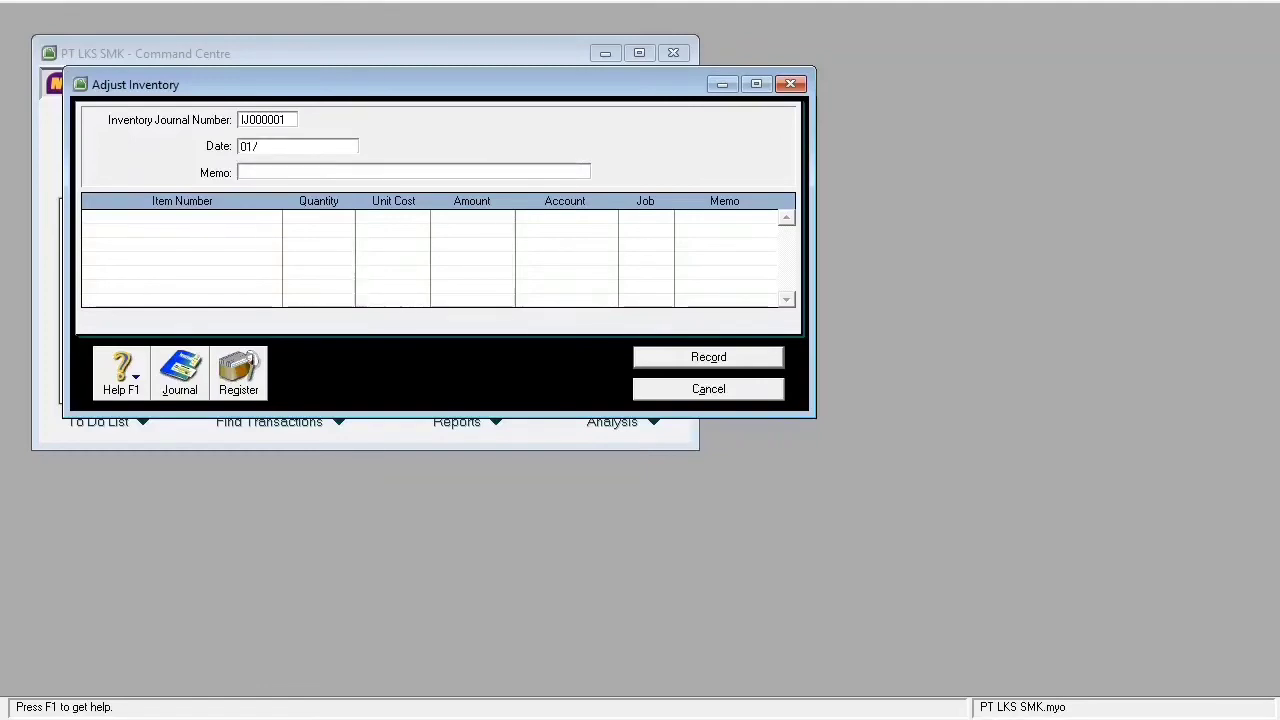
text(06/2015)
key(Tab)
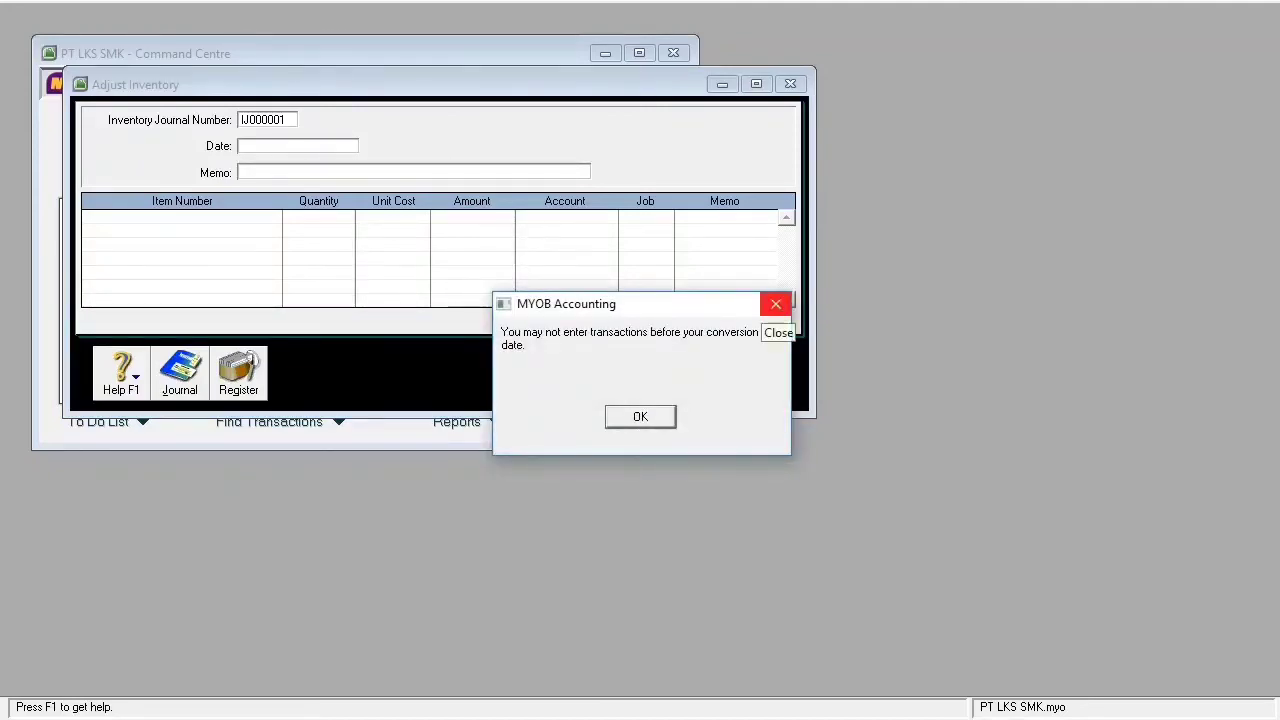
click(640, 416)
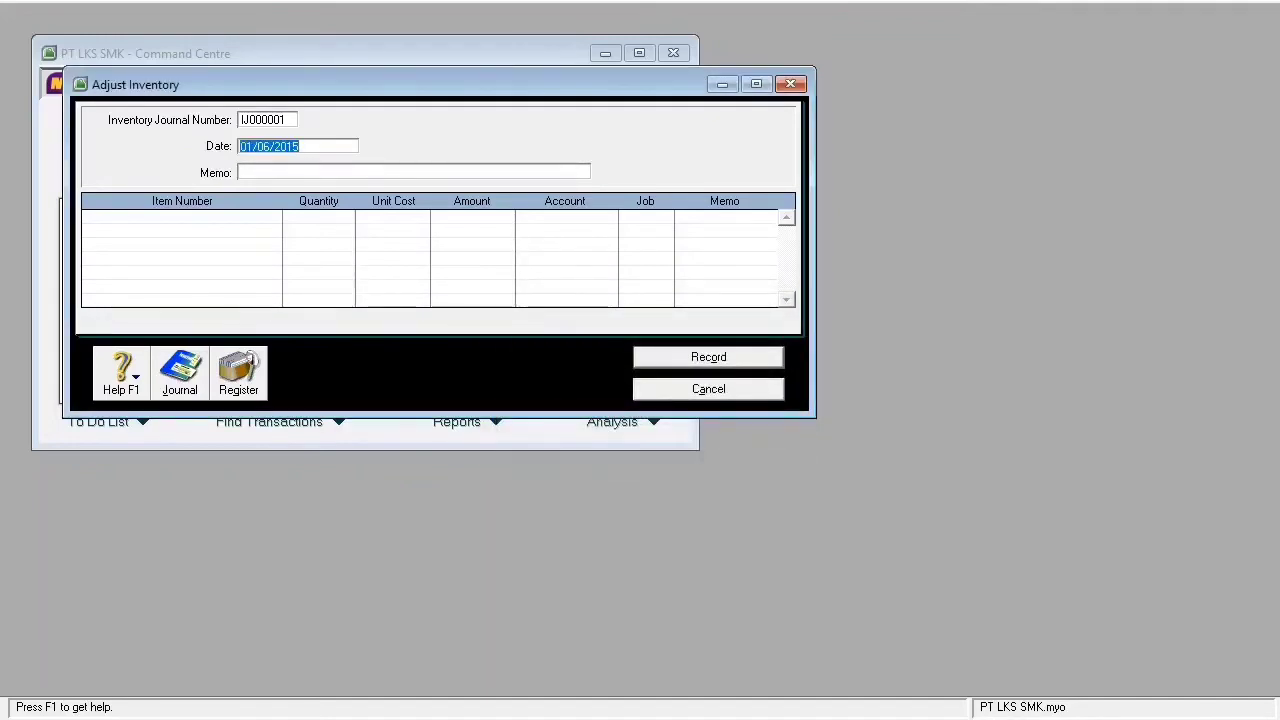
key(alt+Tab)
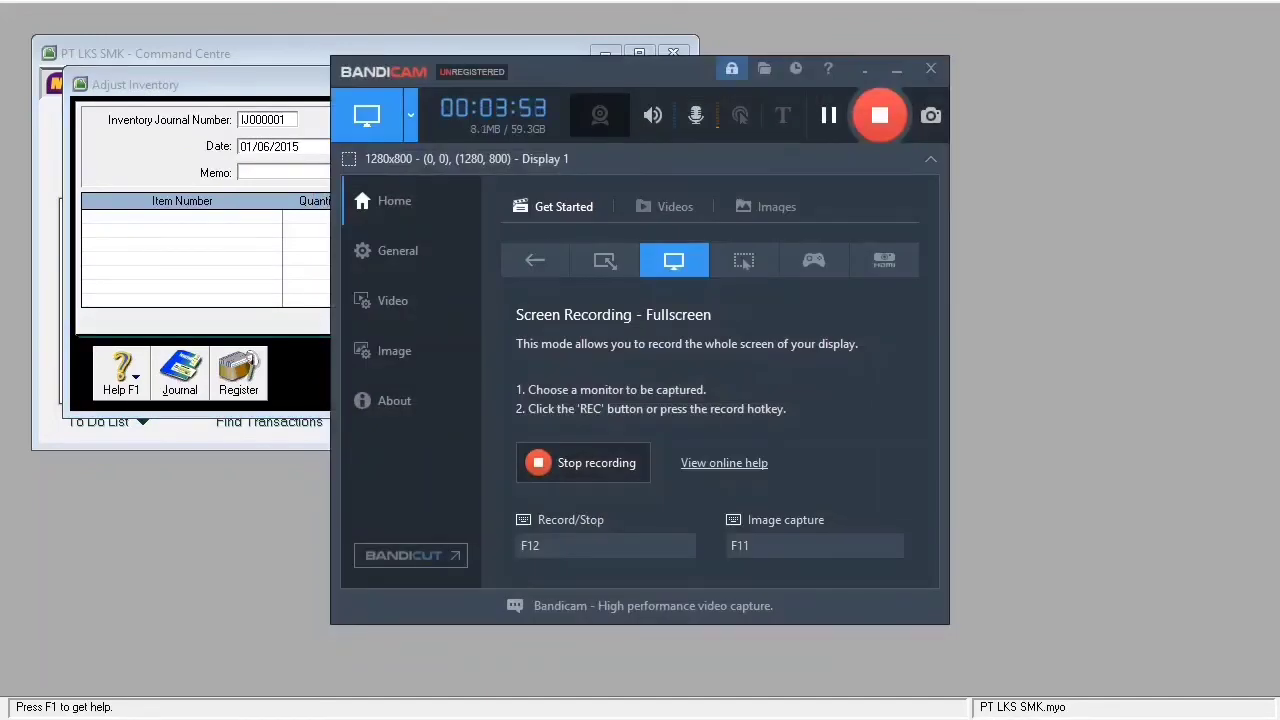
click(829, 116)
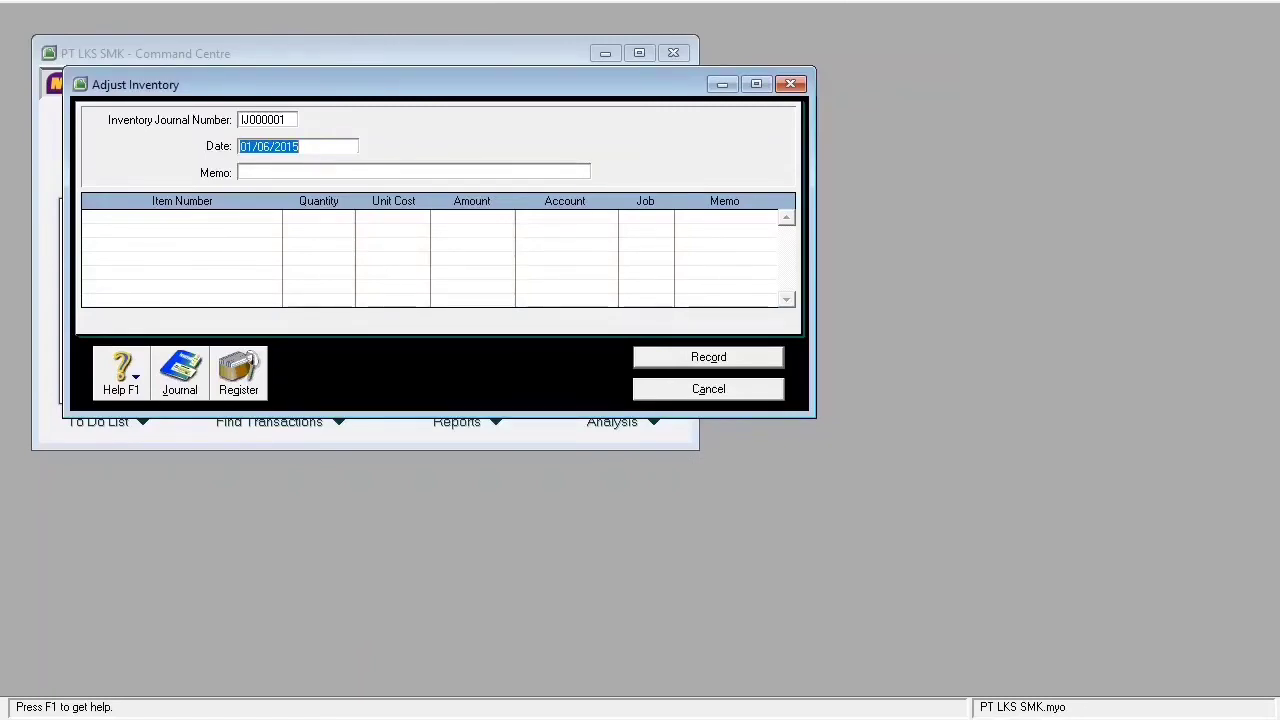
text(06/01)
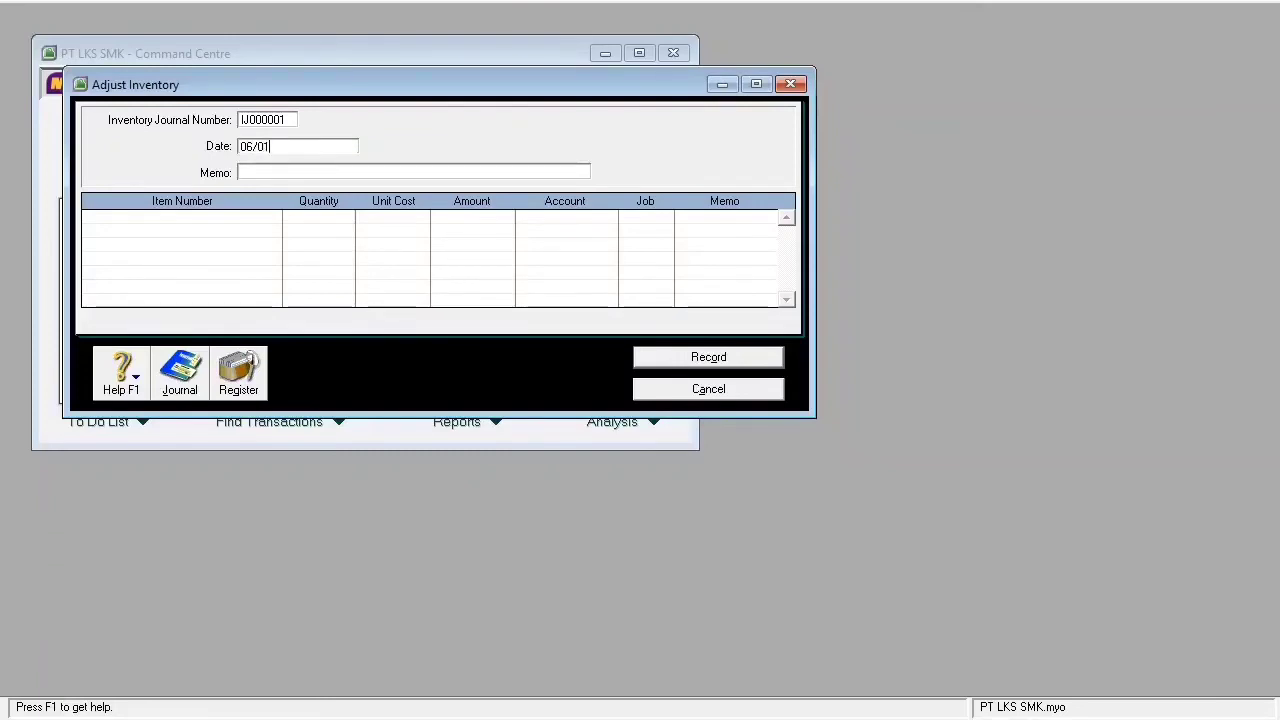
text(/2015)
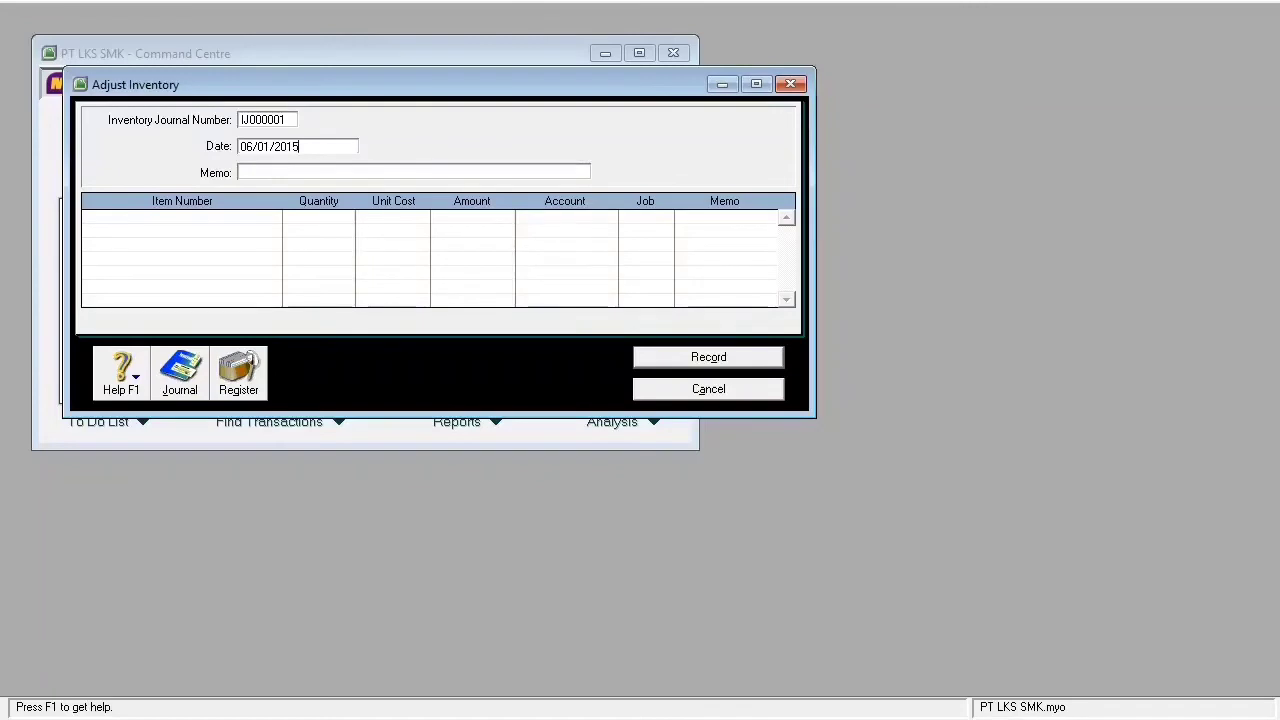
key(Tab)
text(Saldo awal perse)
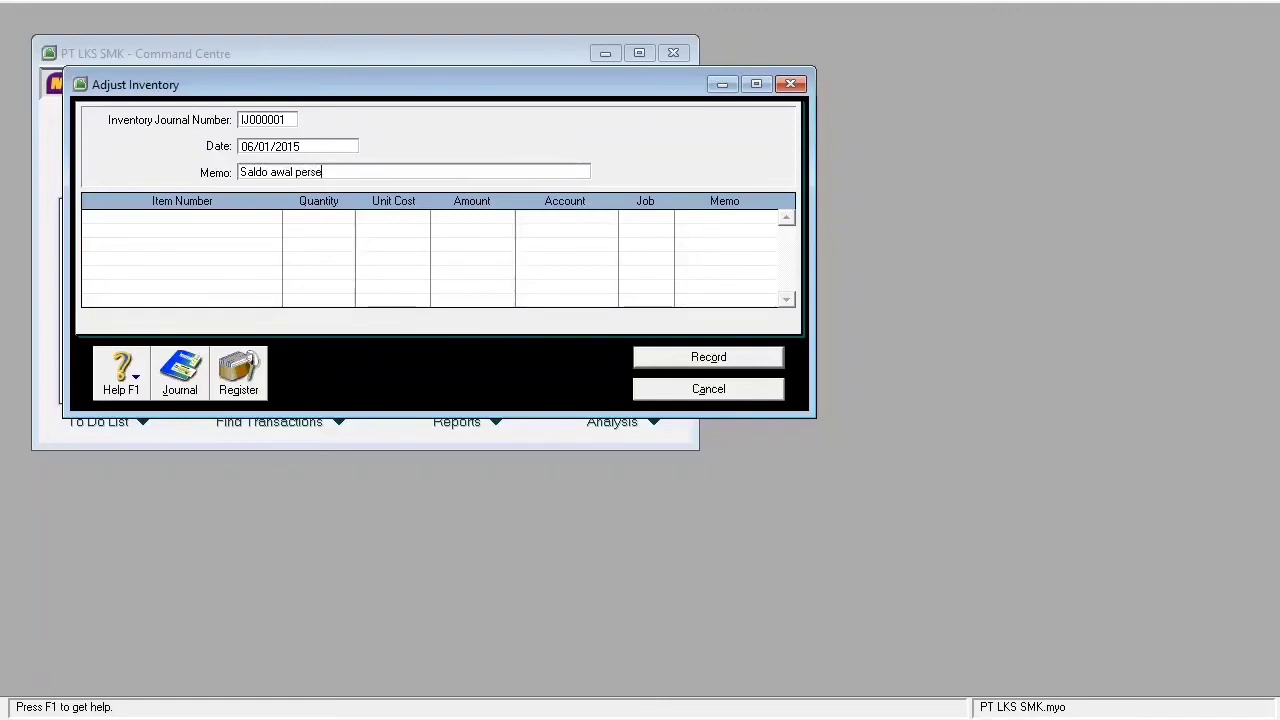
text(diaan barang)
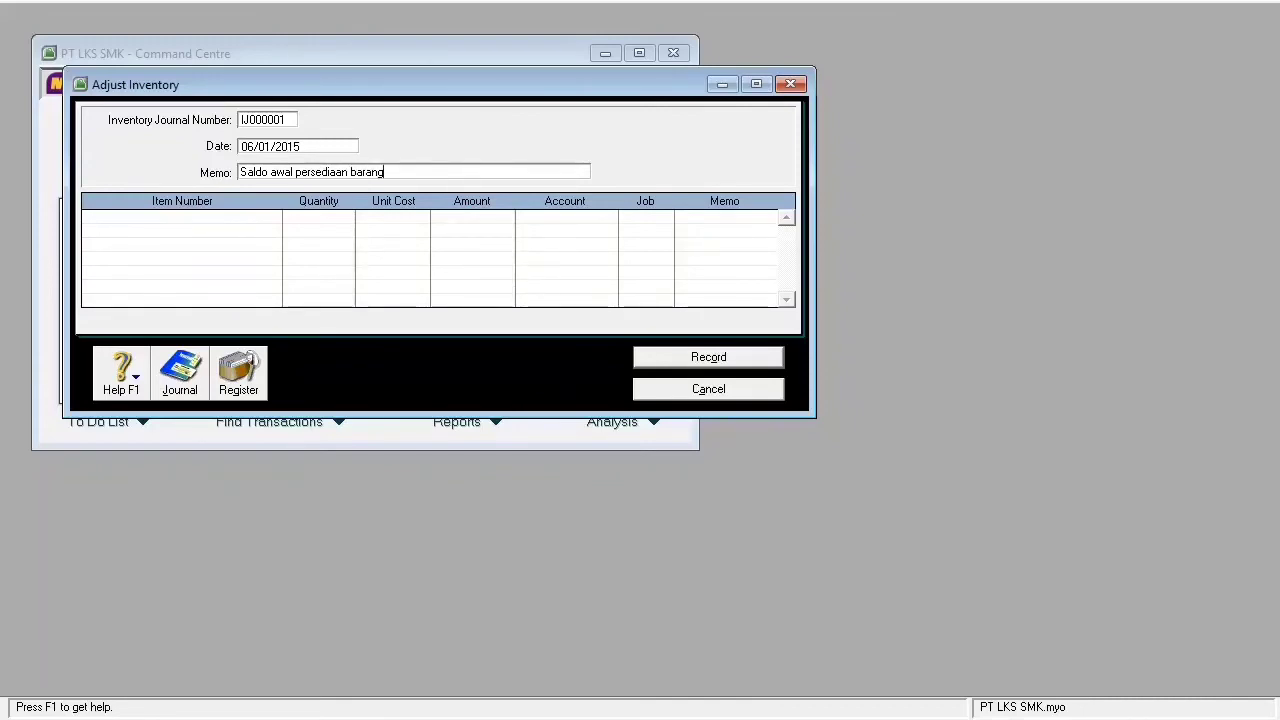
key(Tab)
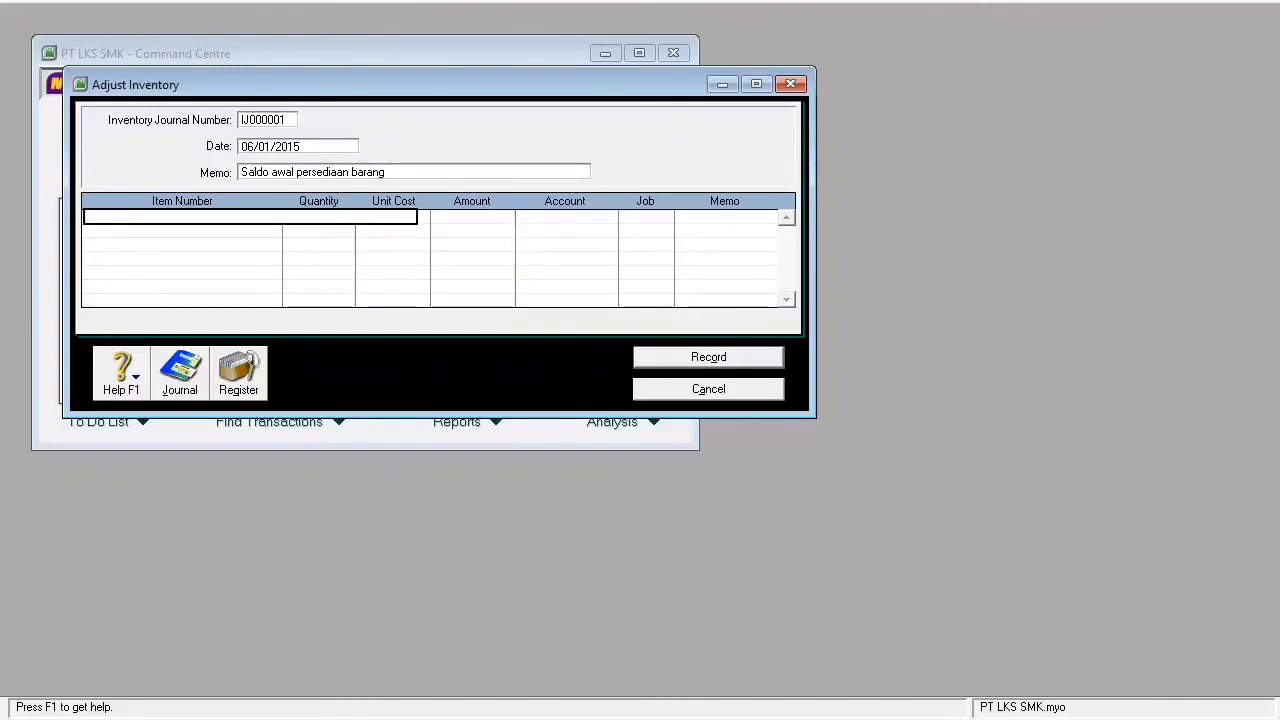
- Put item K.001 on the first line with quantity 50 and unit cost 3,650,000
key(Tab)
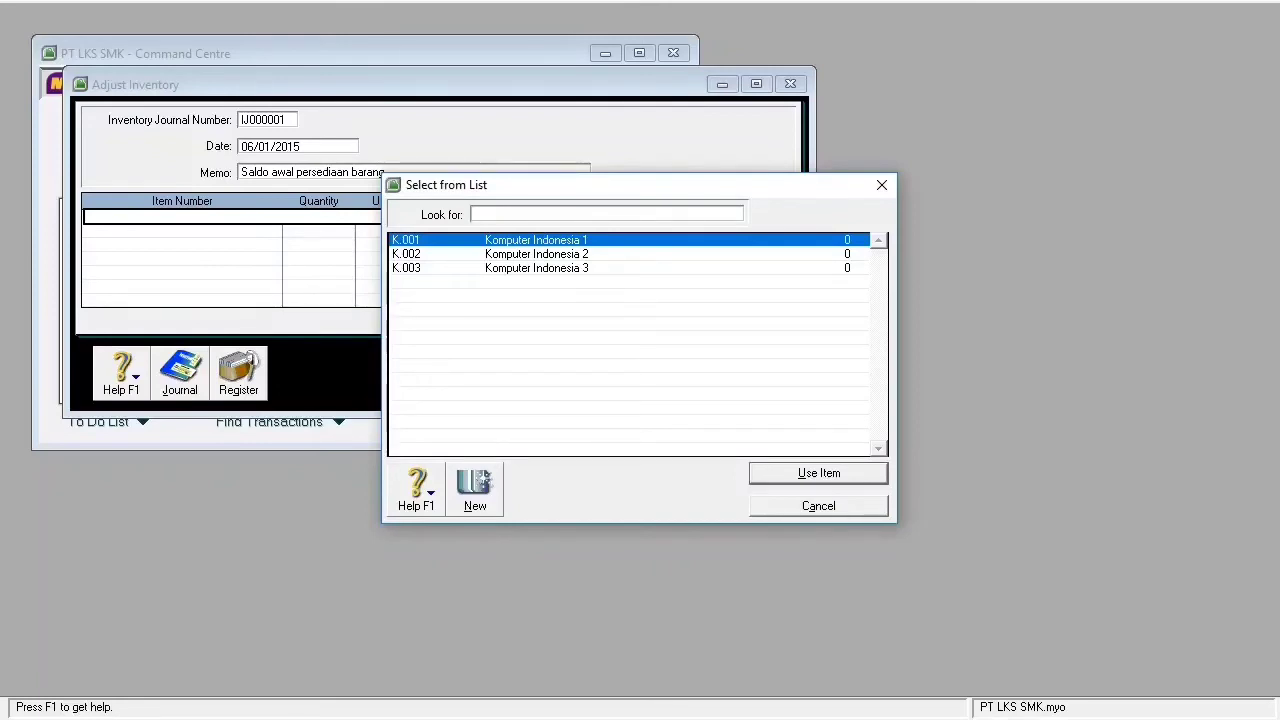
text(K.001)
key(Return)
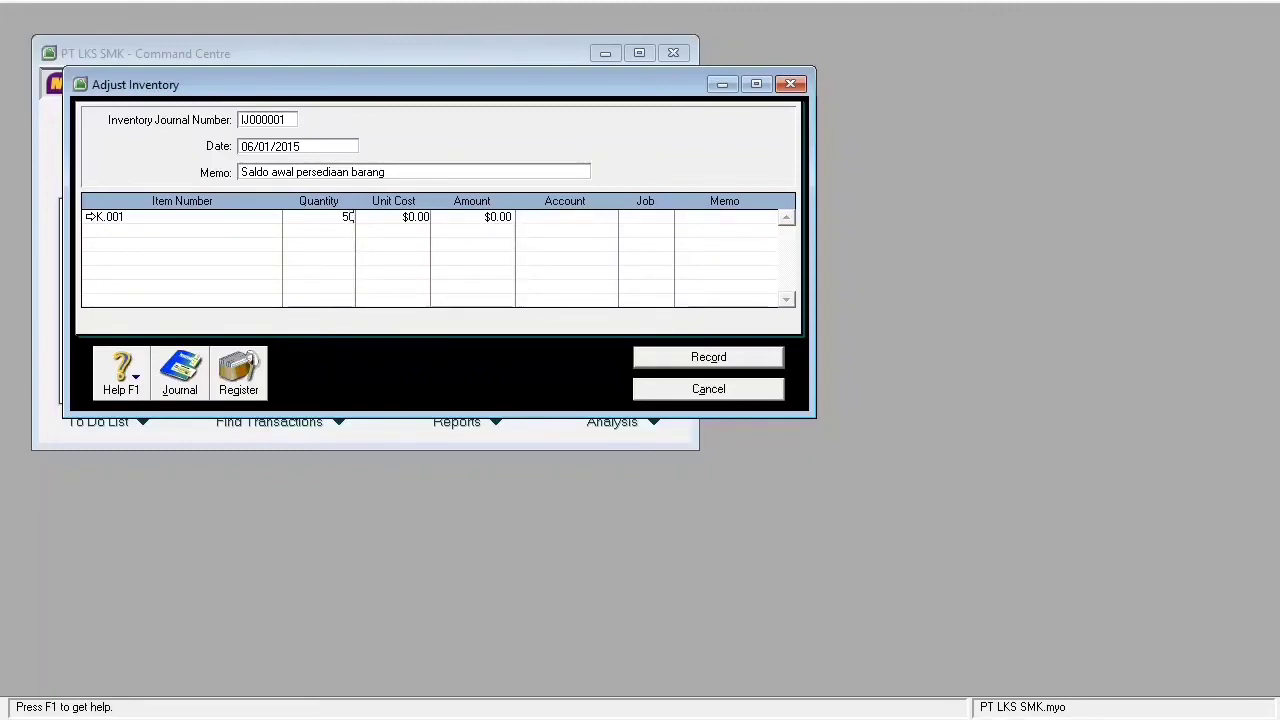
key(Tab)
text(35)
text(60000)
key(BackSpace)
key(BackSpace)
key(BackSpace)
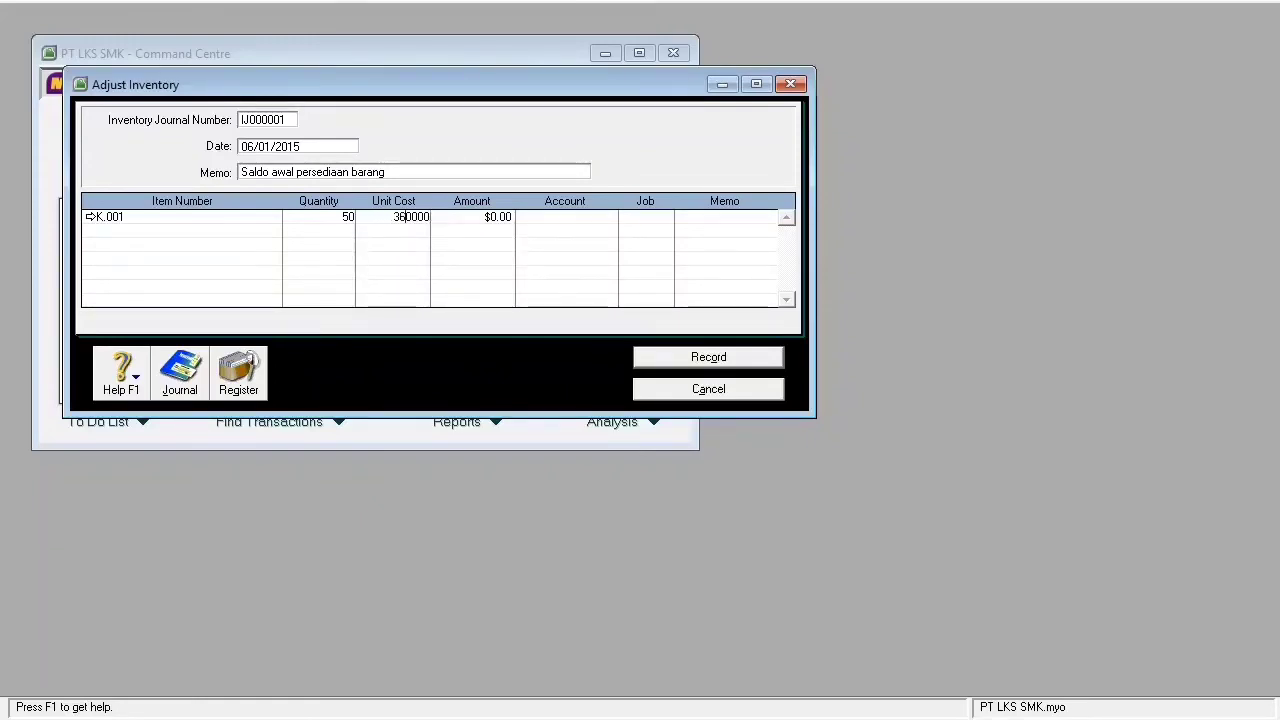
text(5)
key(Return)
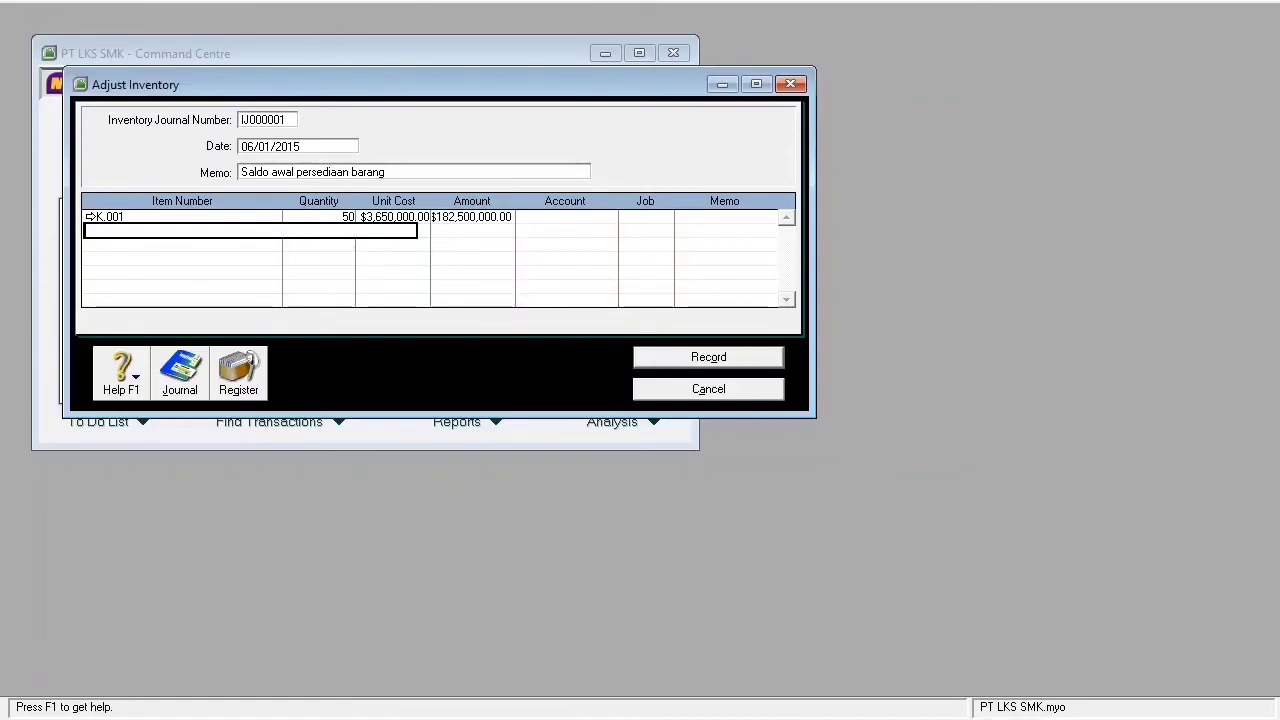
- Allocate the K.001 line to account 1-1117 Merchandise Inventory
click(560, 217)
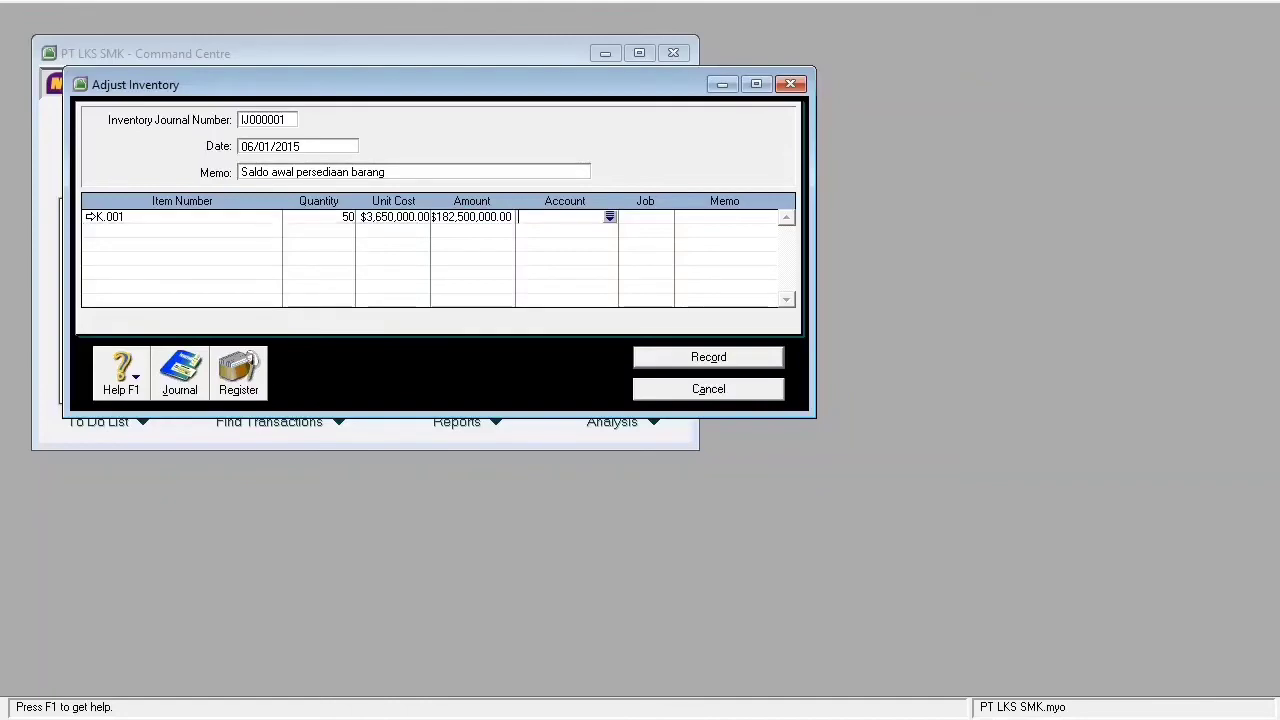
text(6-)
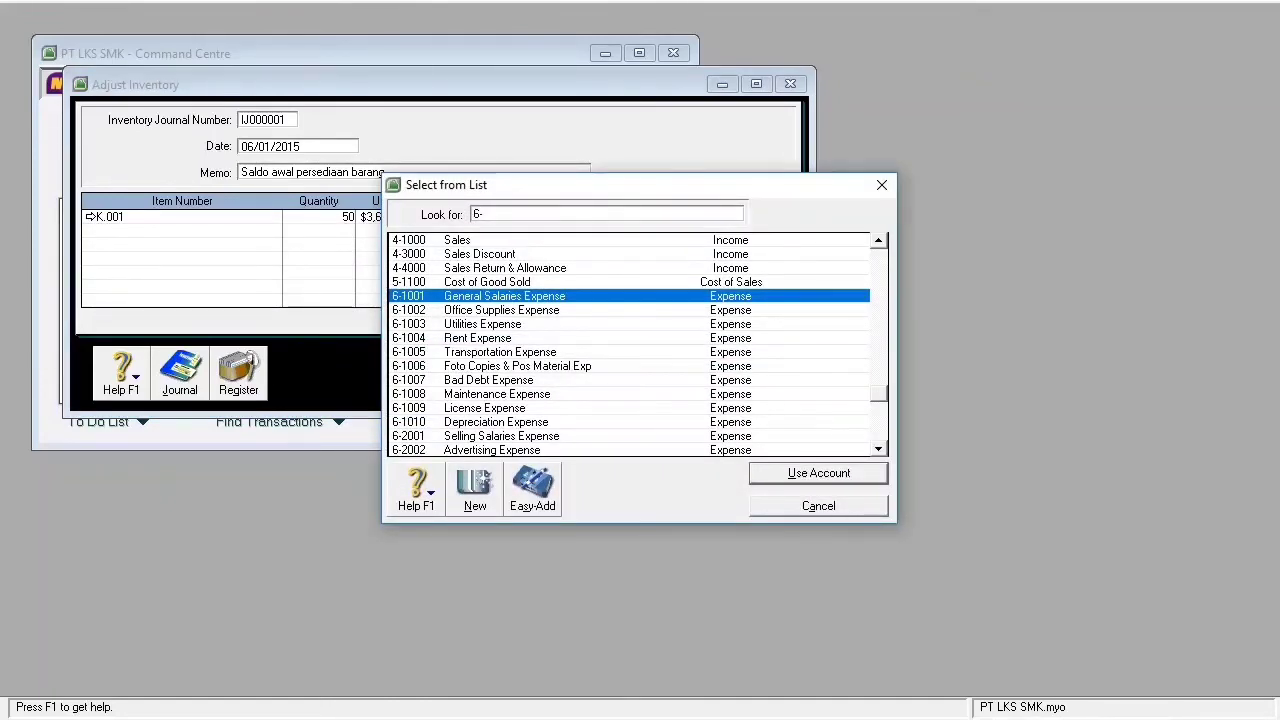
drag(879, 393, 879, 295)
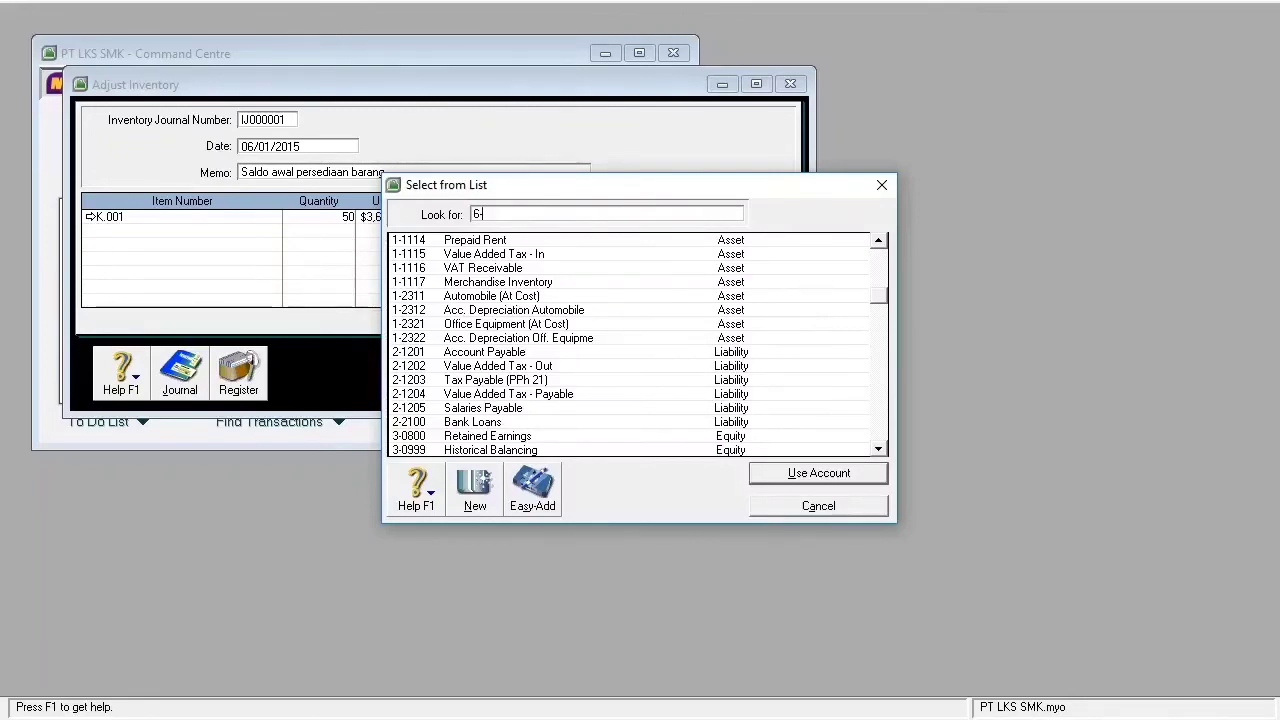
click(498, 282)
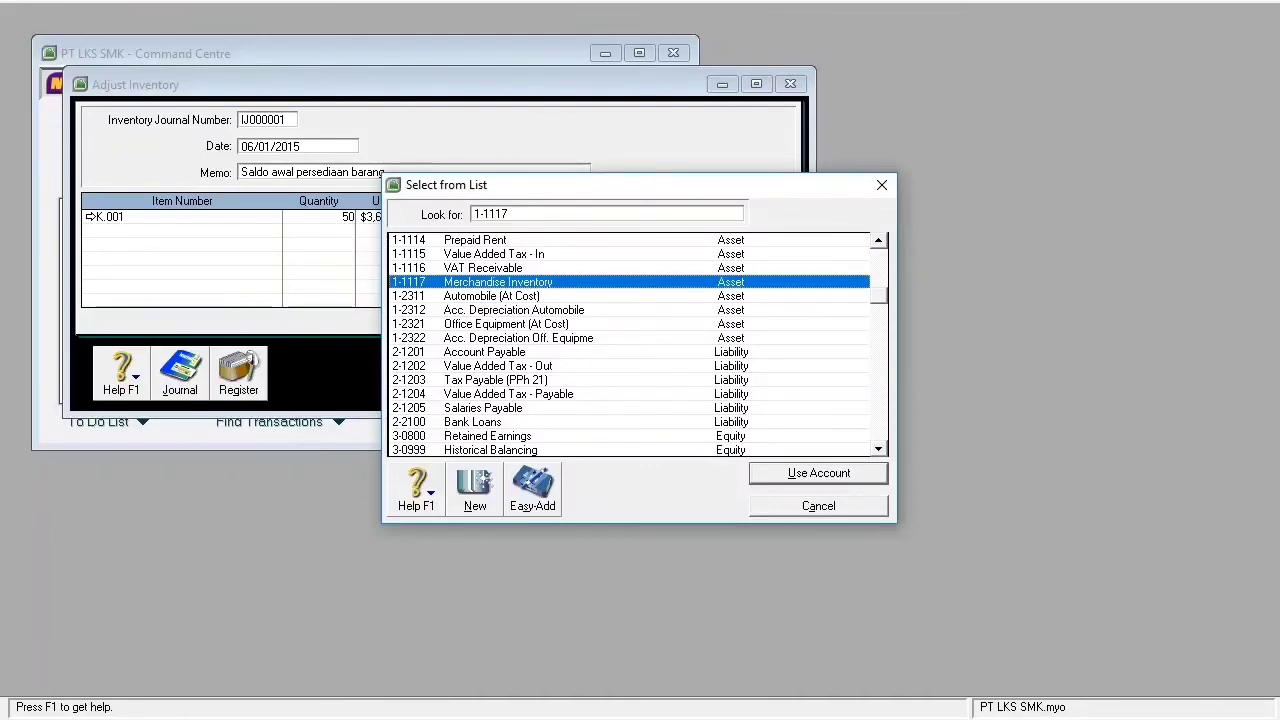
key(Return)
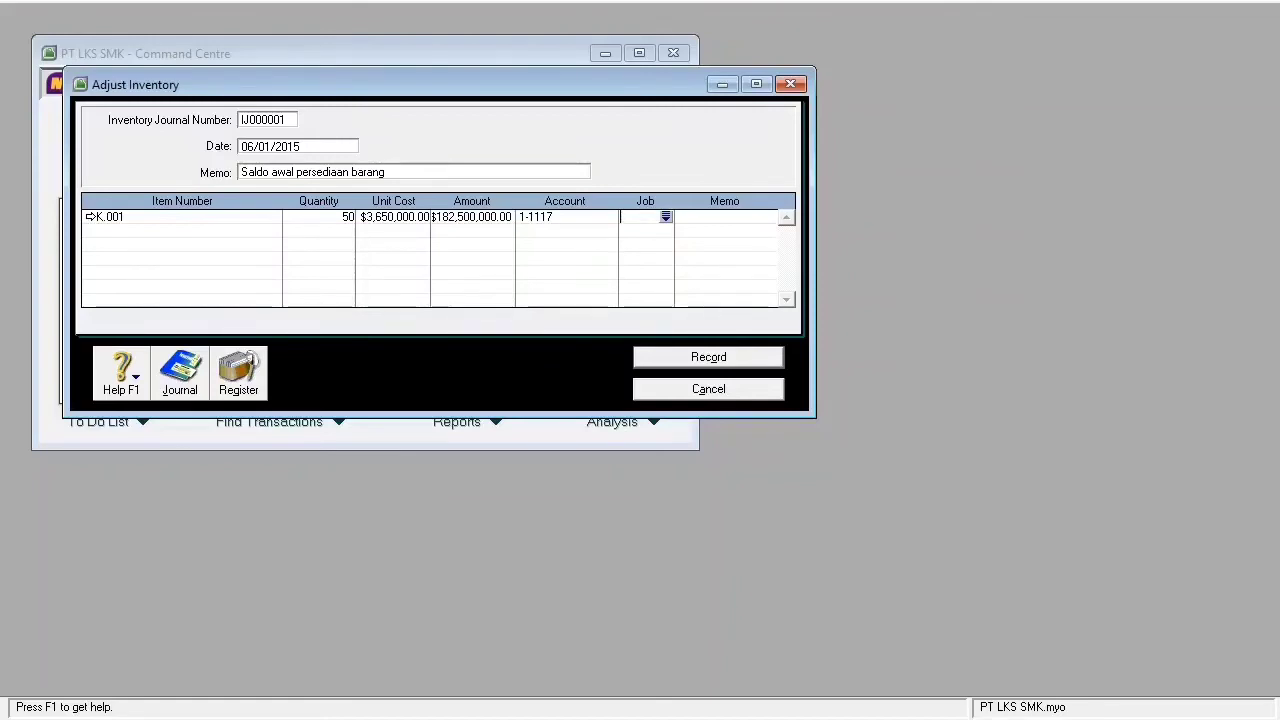
click(182, 231)
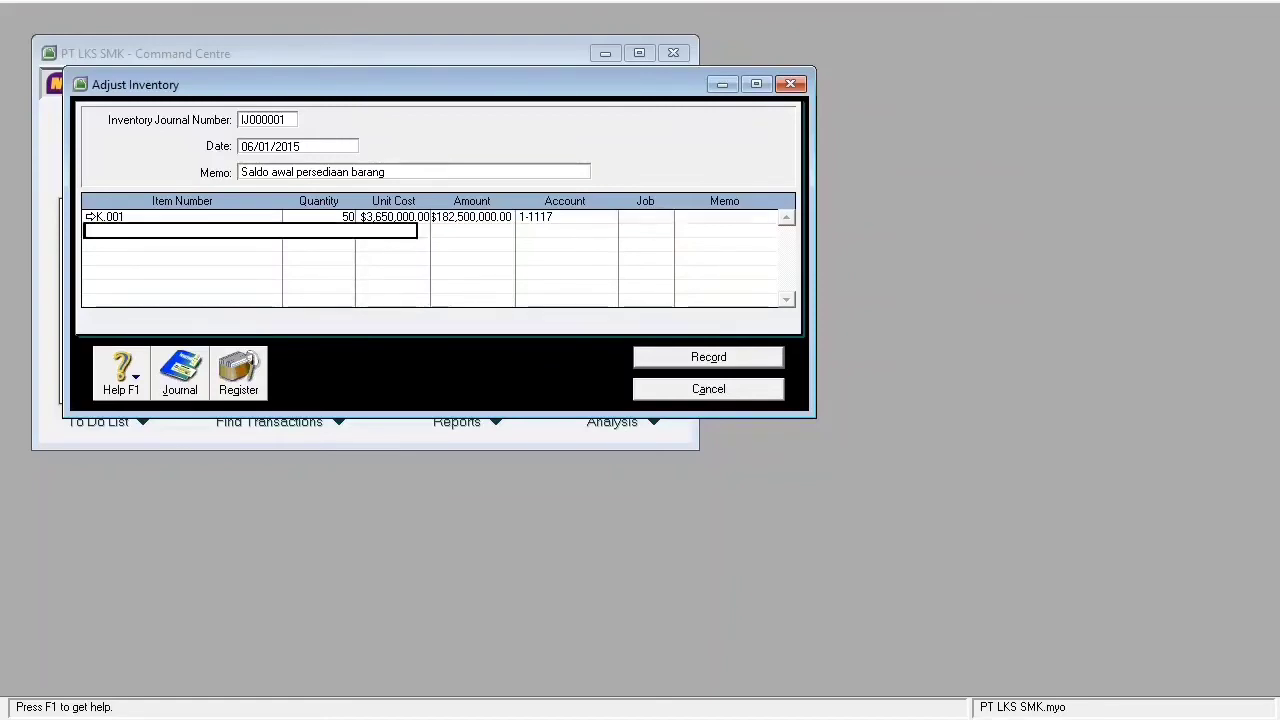
- Put item K.002 on the second line with quantity 50 and unit cost 4,250,000
key(Return)
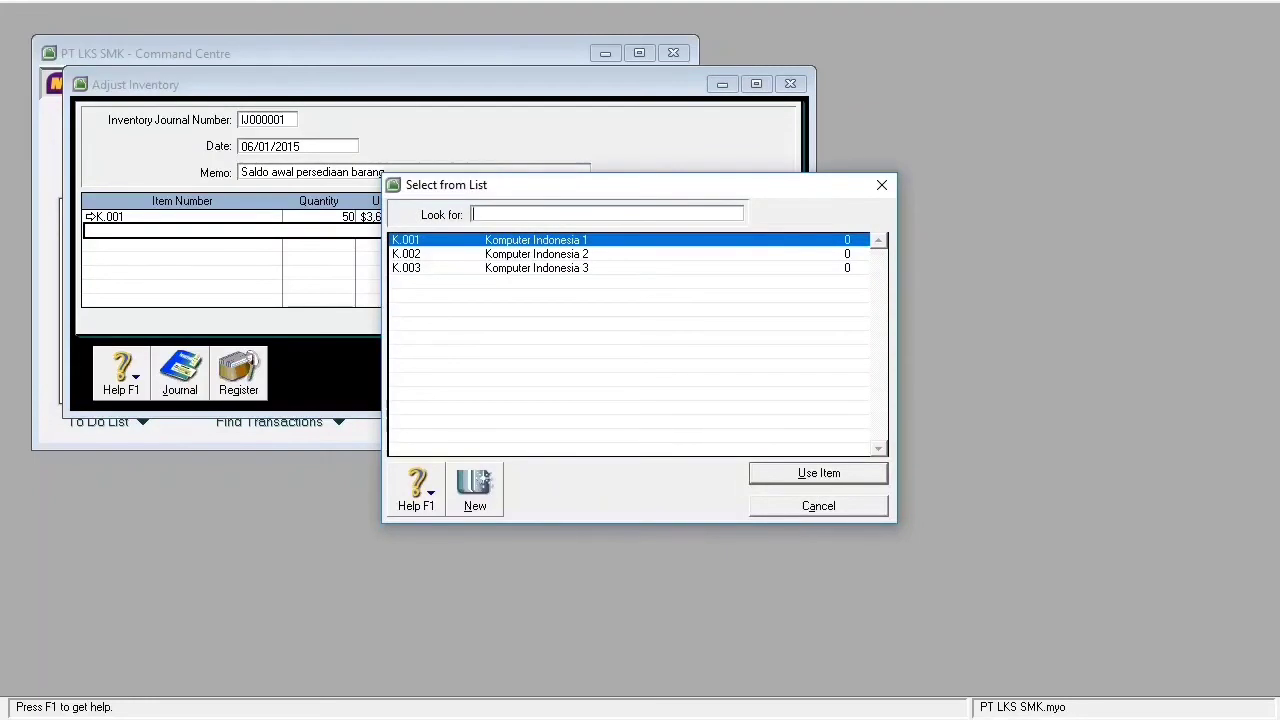
text(K.002)
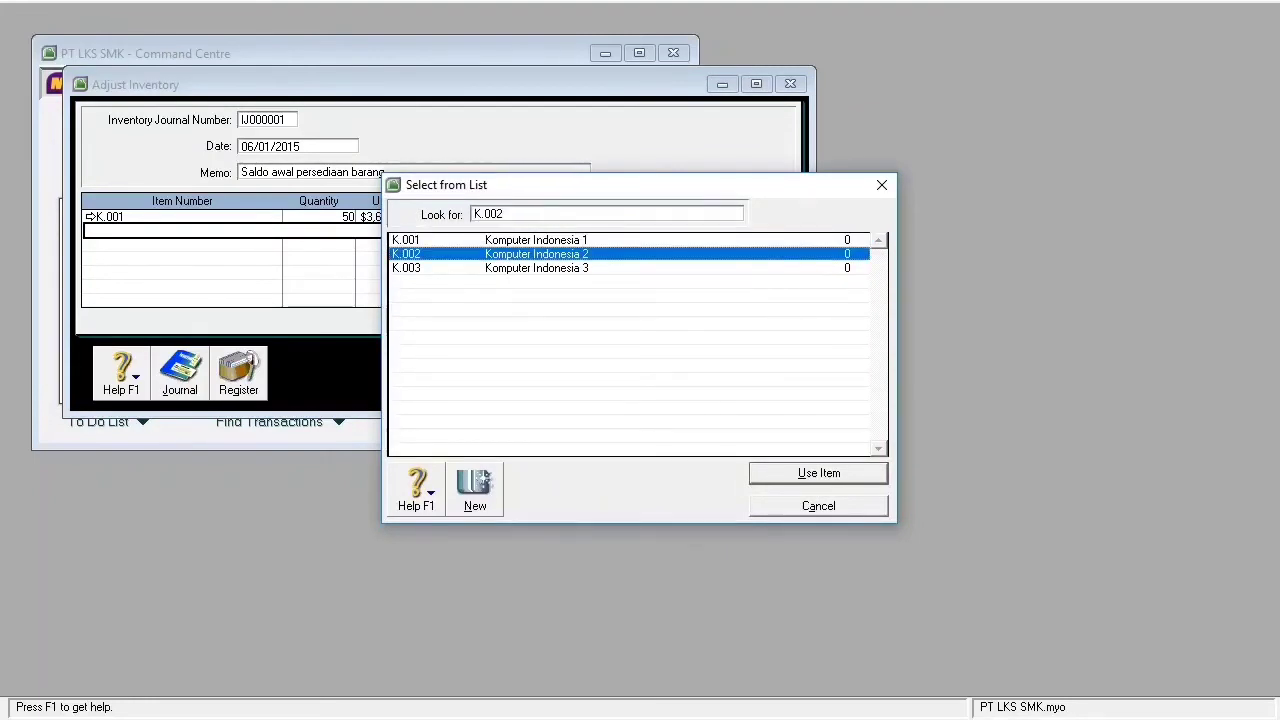
key(Return)
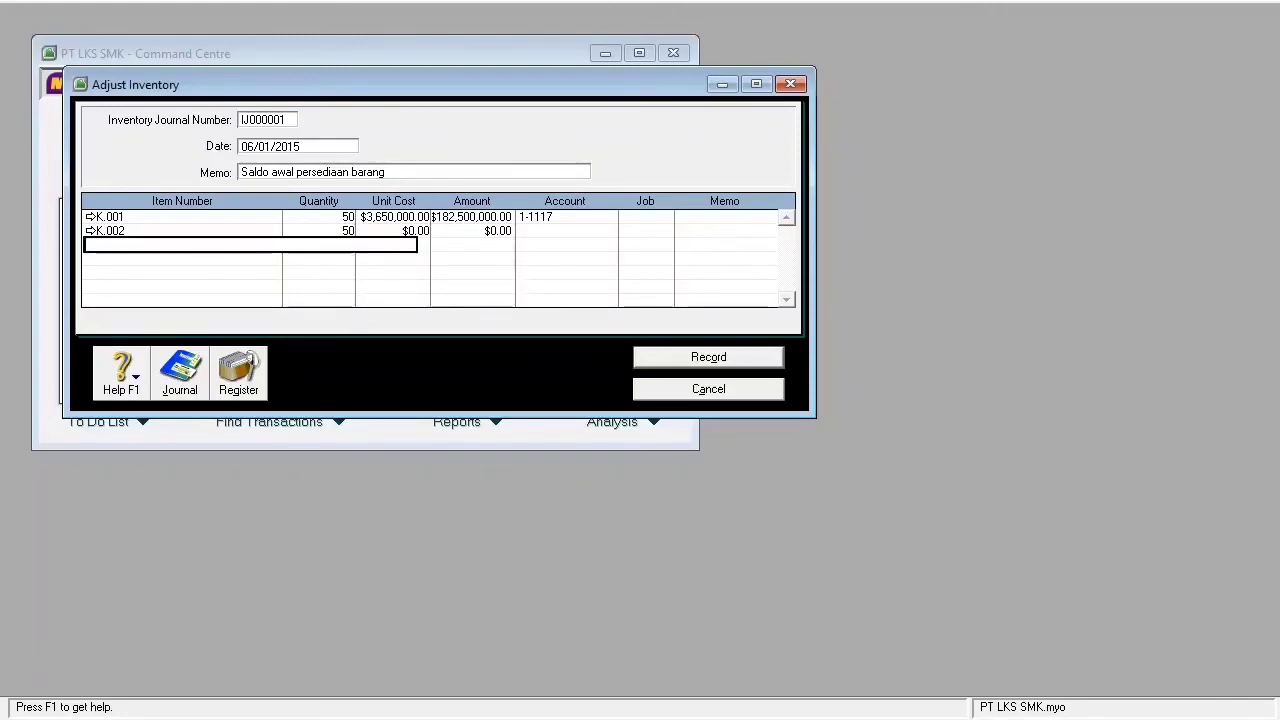
key(Tab)
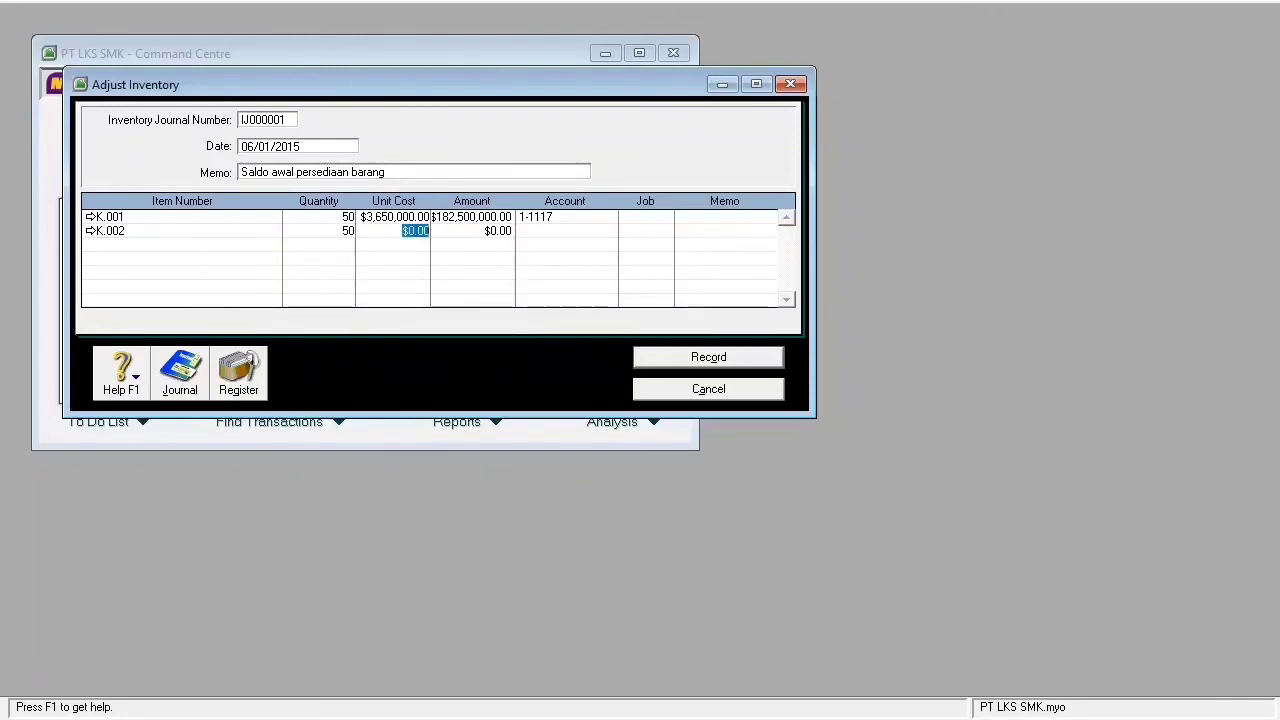
text(4250000)
key(Return)
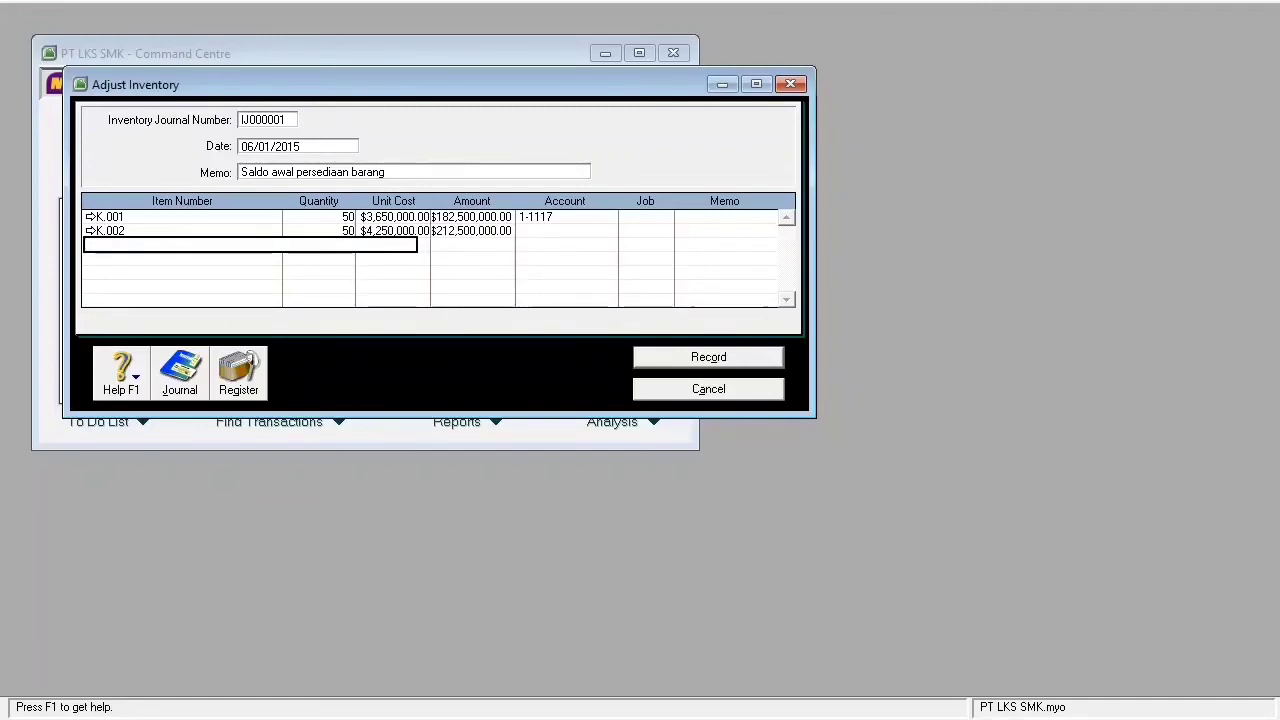
- Allocate the K.002 line to account 1-1117 Merchandise Inventory
key(Tab)
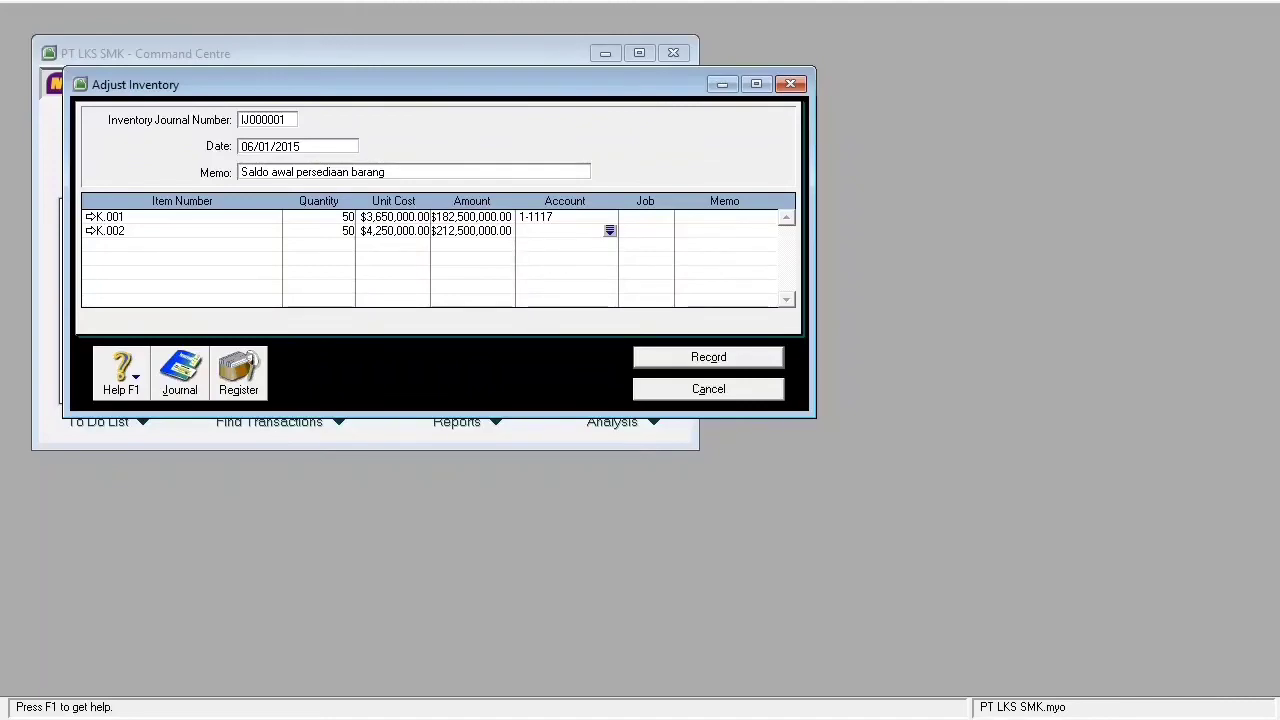
text(6-)
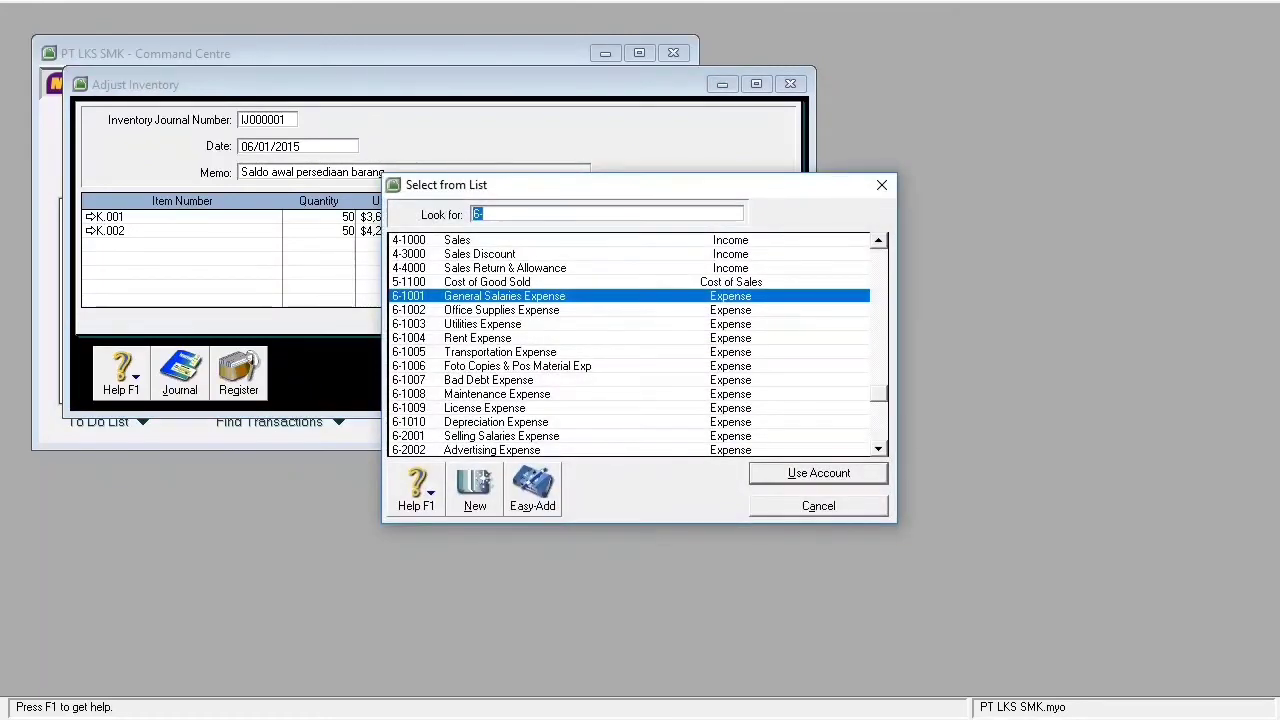
drag(879, 393, 879, 256)
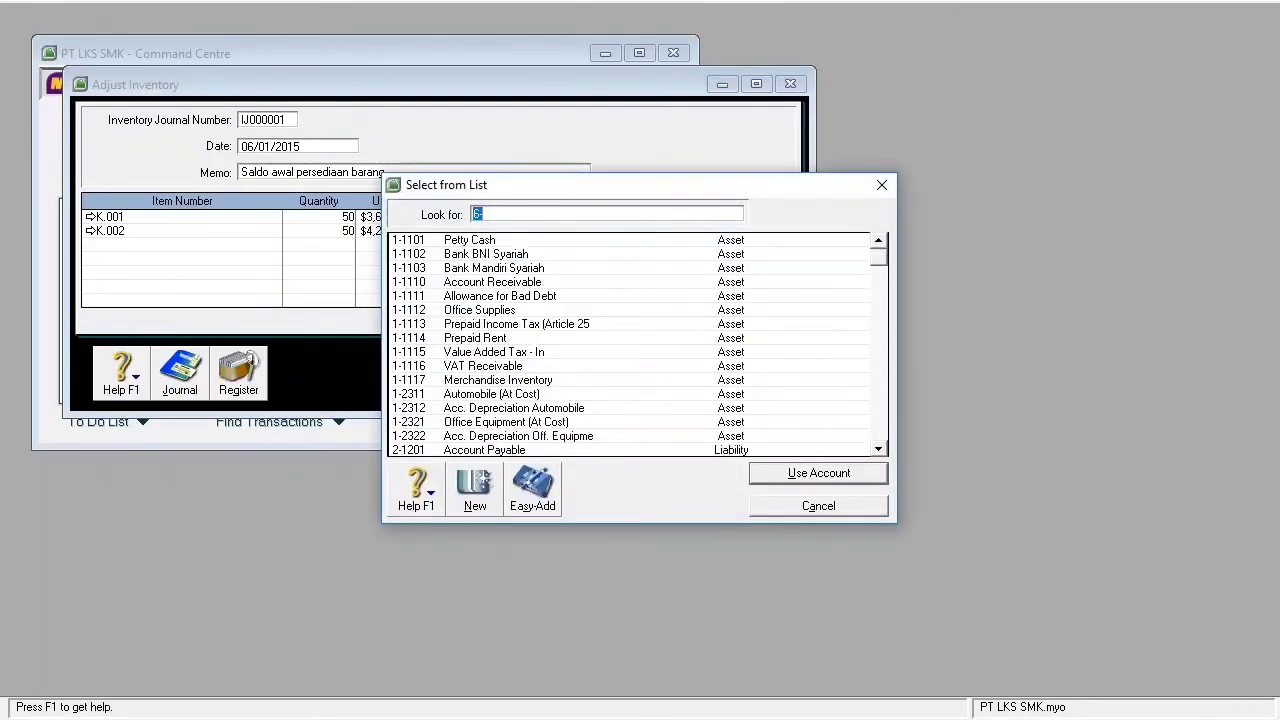
text(1-1117)
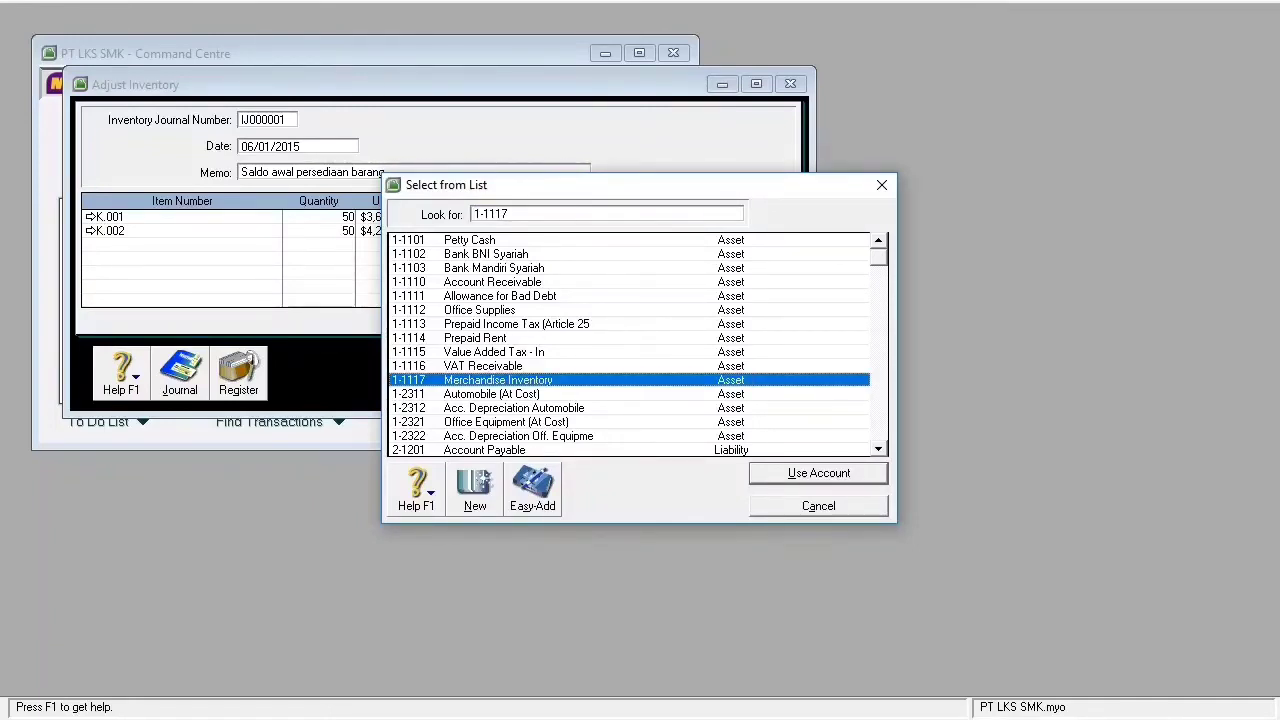
key(Return)
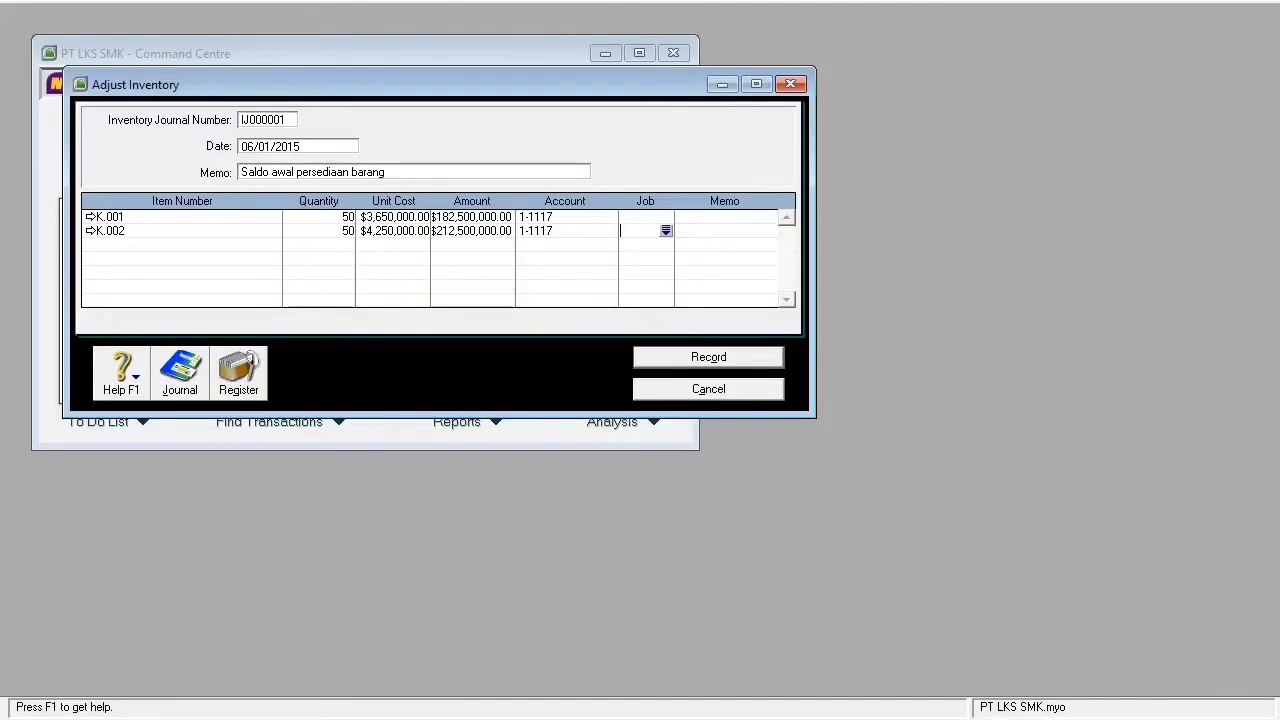
key(Tab)
key(Tab)
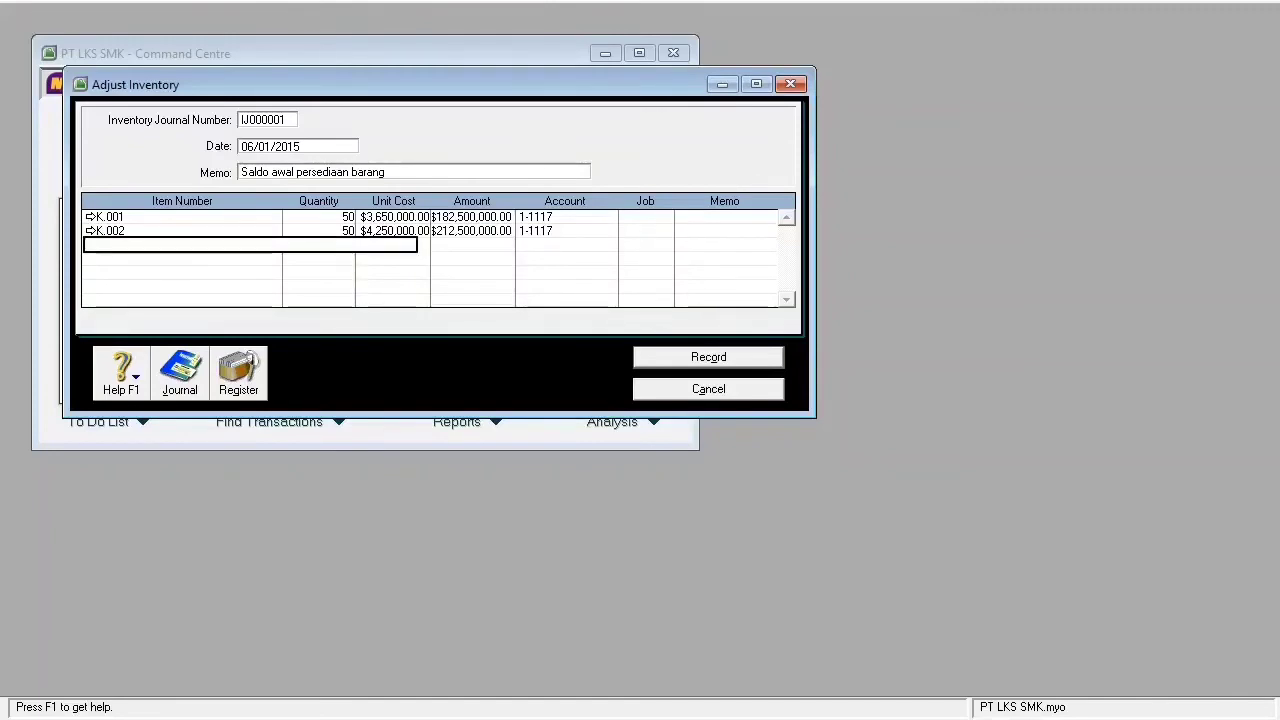
- Put item K.003 on the third line with quantity 25 and unit cost 5,300,000
key(Tab)
text(K.003)
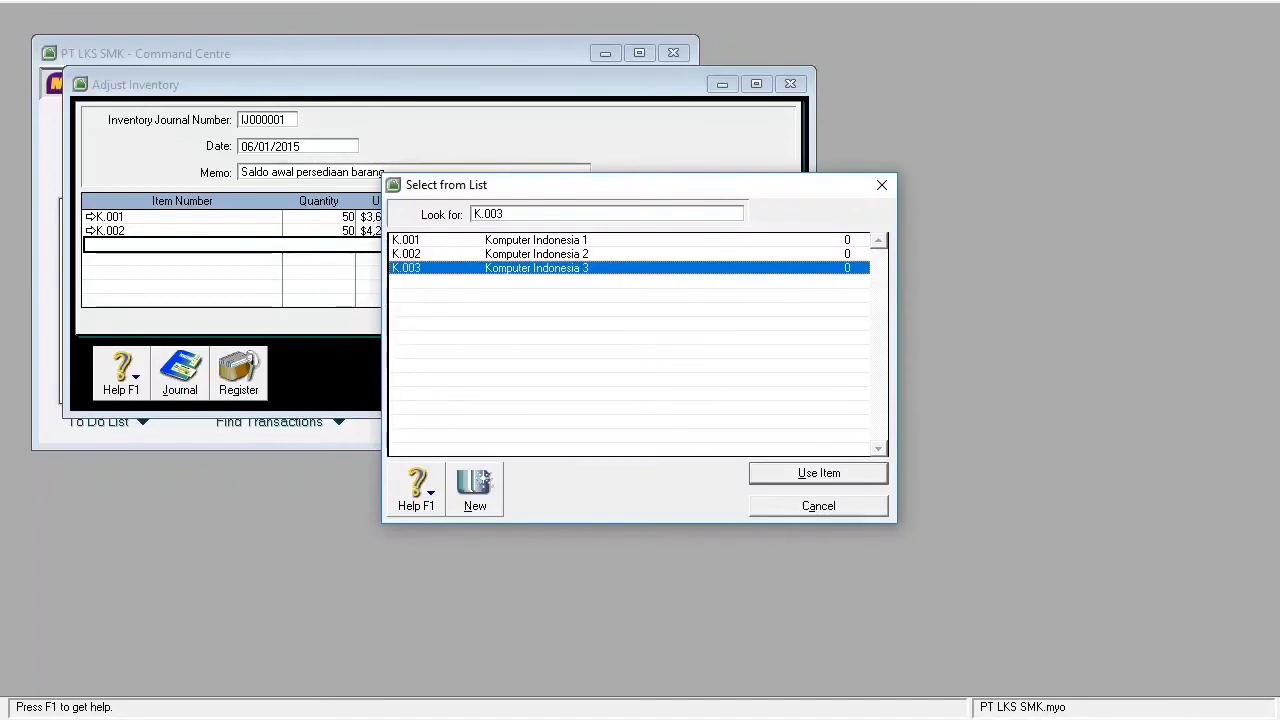
key(Return)
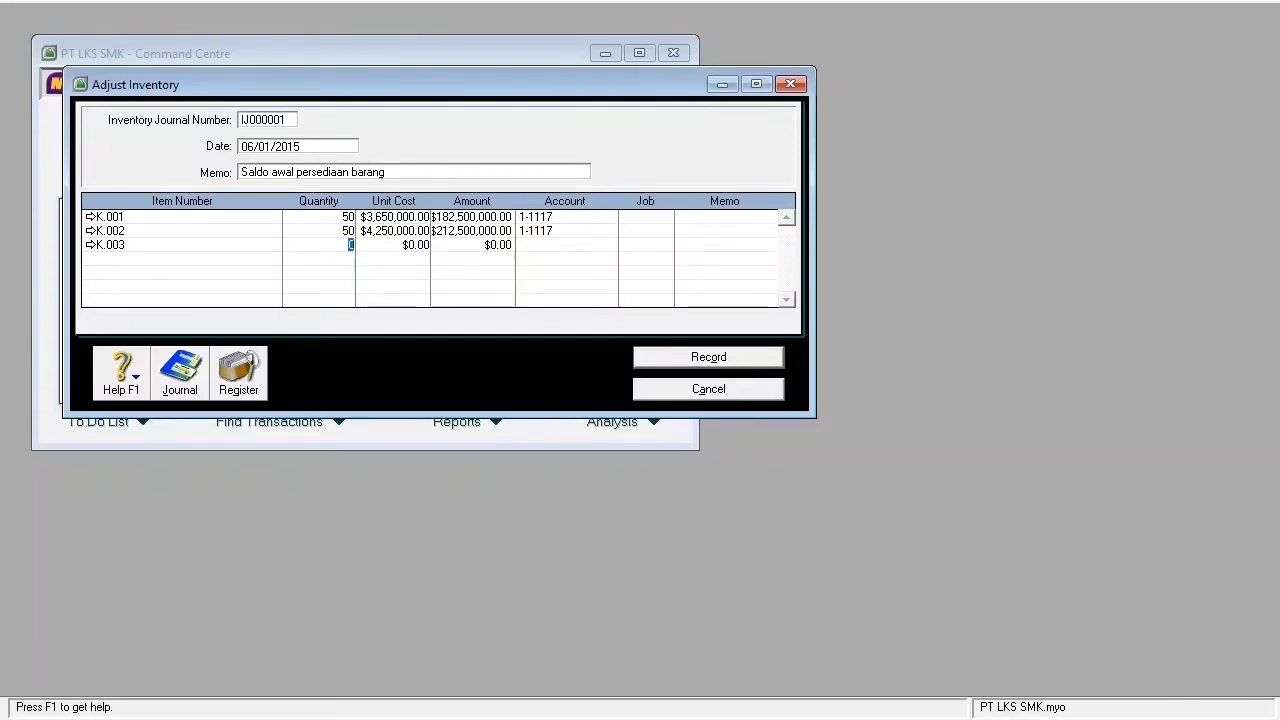
text(25)
key(Tab)
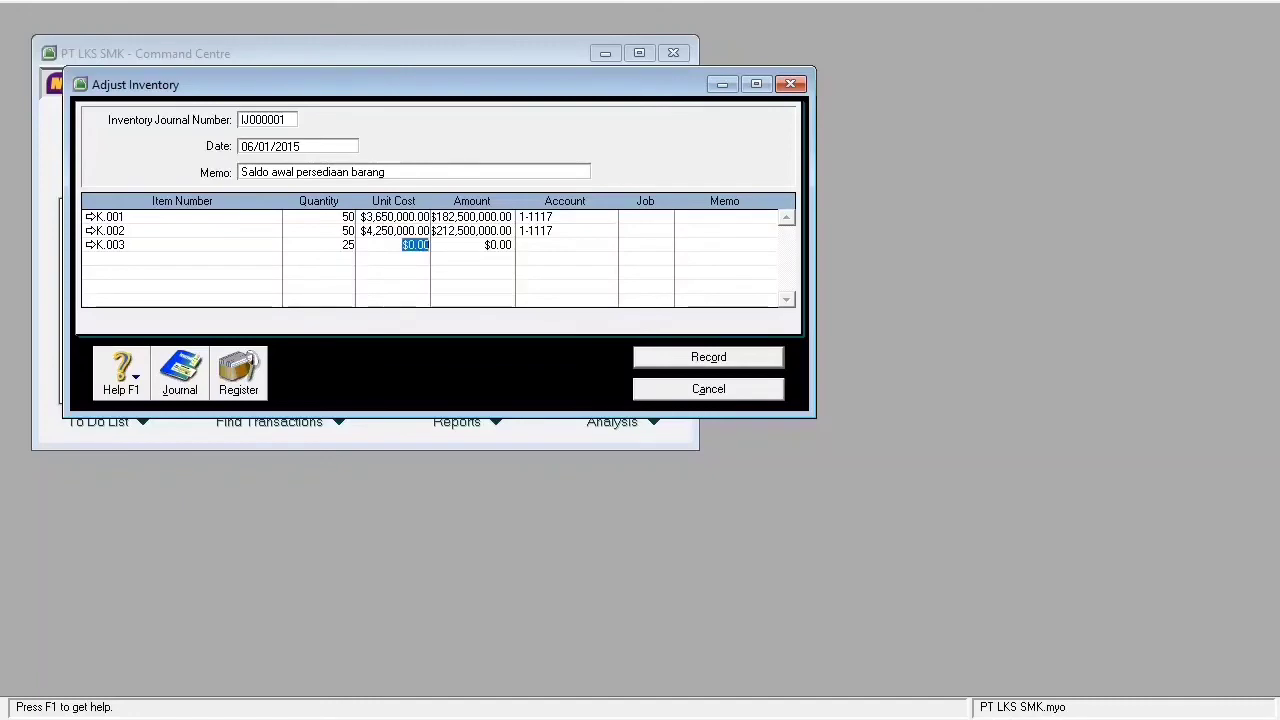
text(5,300,00)
text(0)
key(Return)
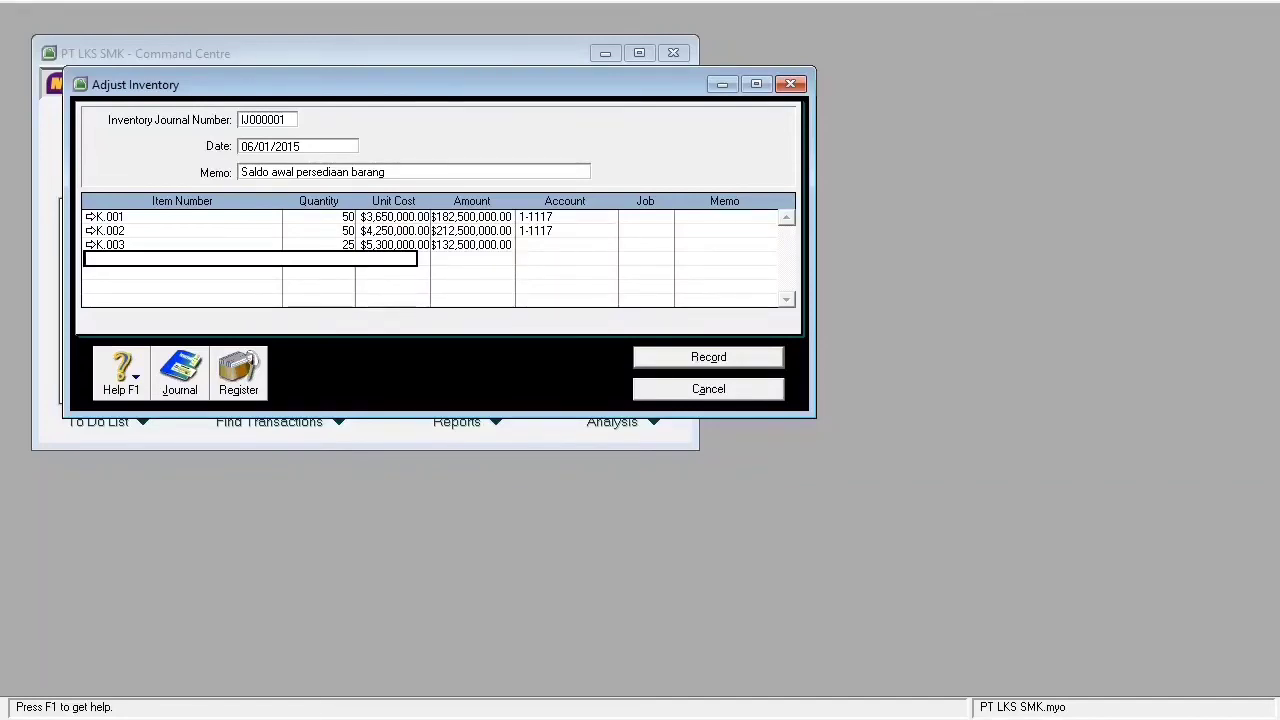
- Allocate the K.003 line to account 1-1117 and record the adjustment
click(564, 245)
text(6-)
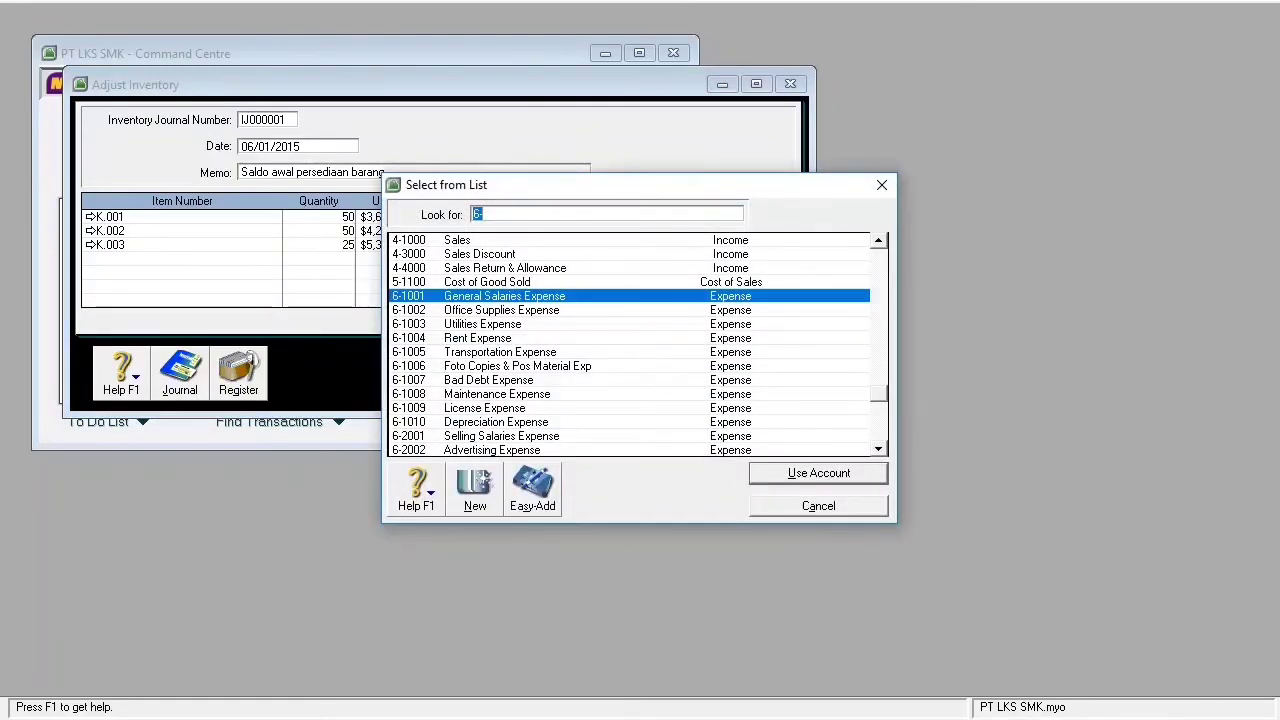
scroll(630, 345, up, 9)
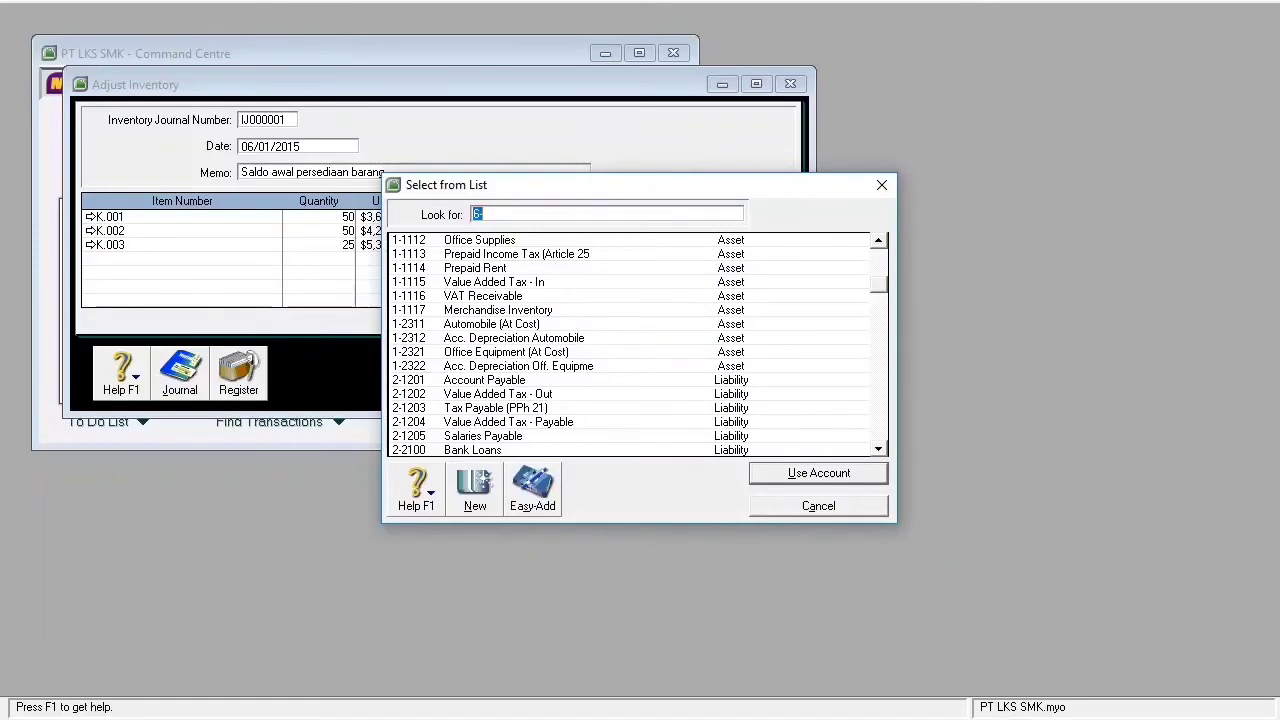
click(530, 310)
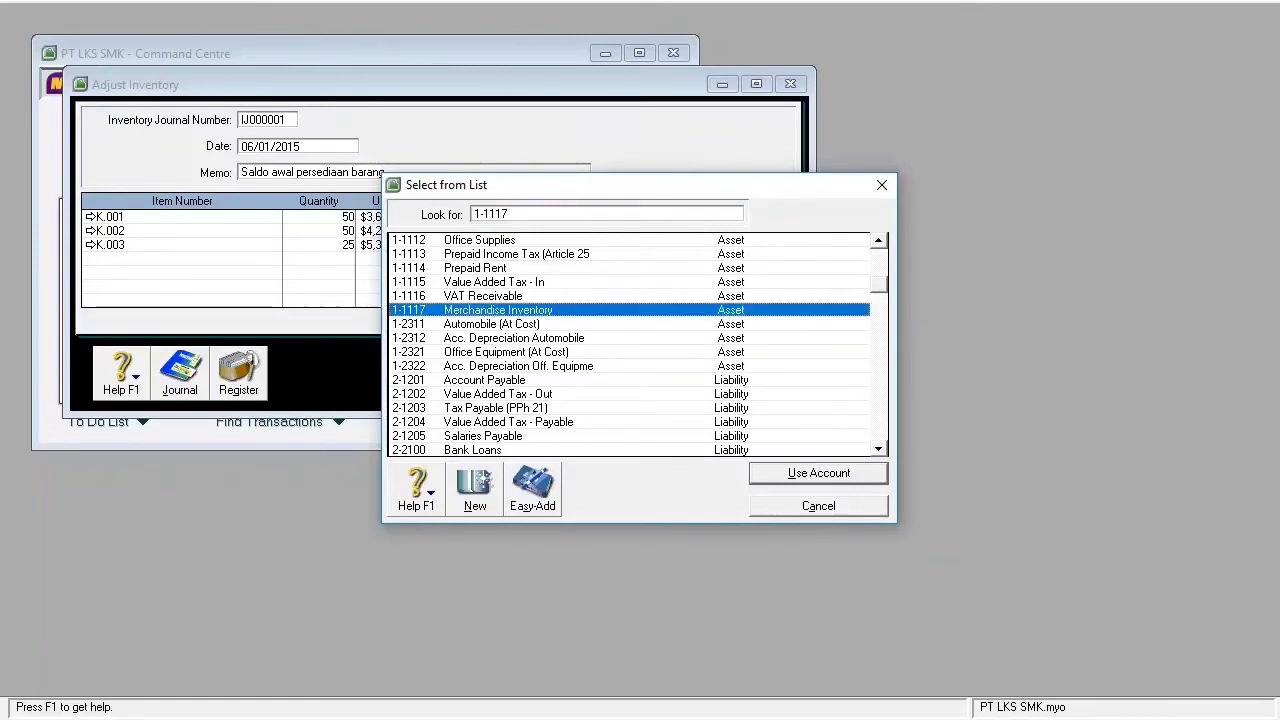
key(Return)
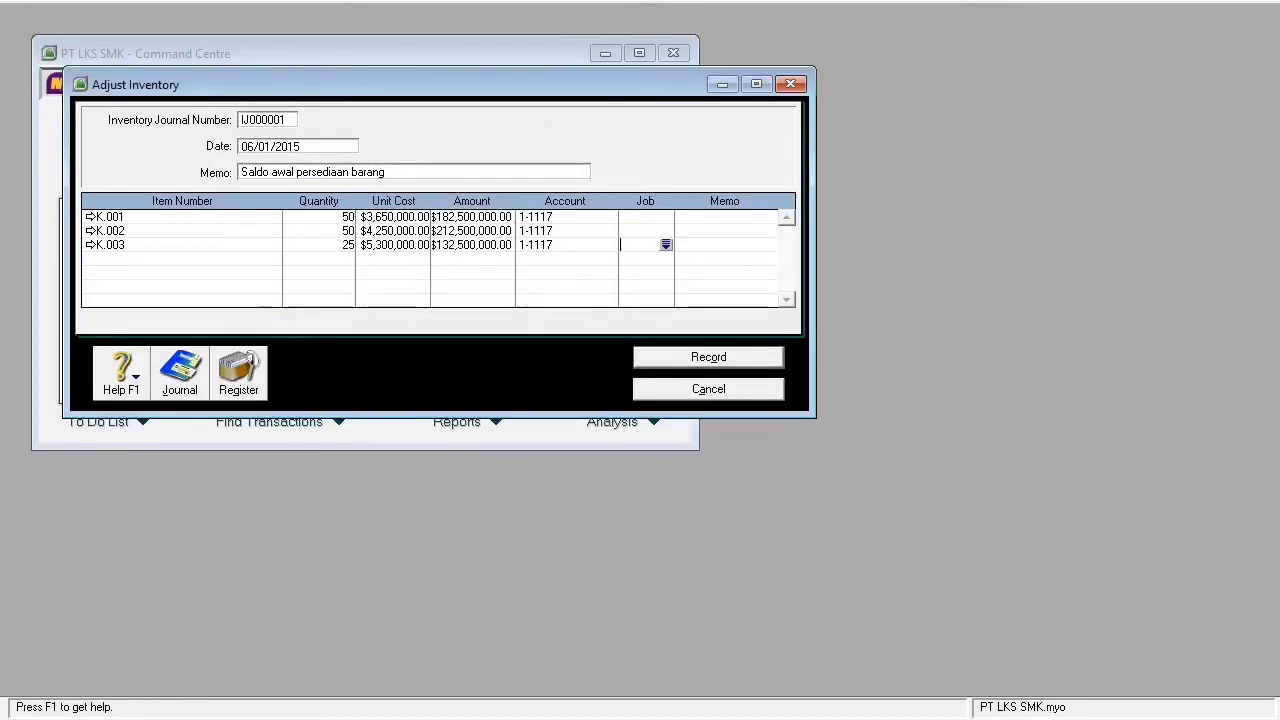
key(ctrl+r)
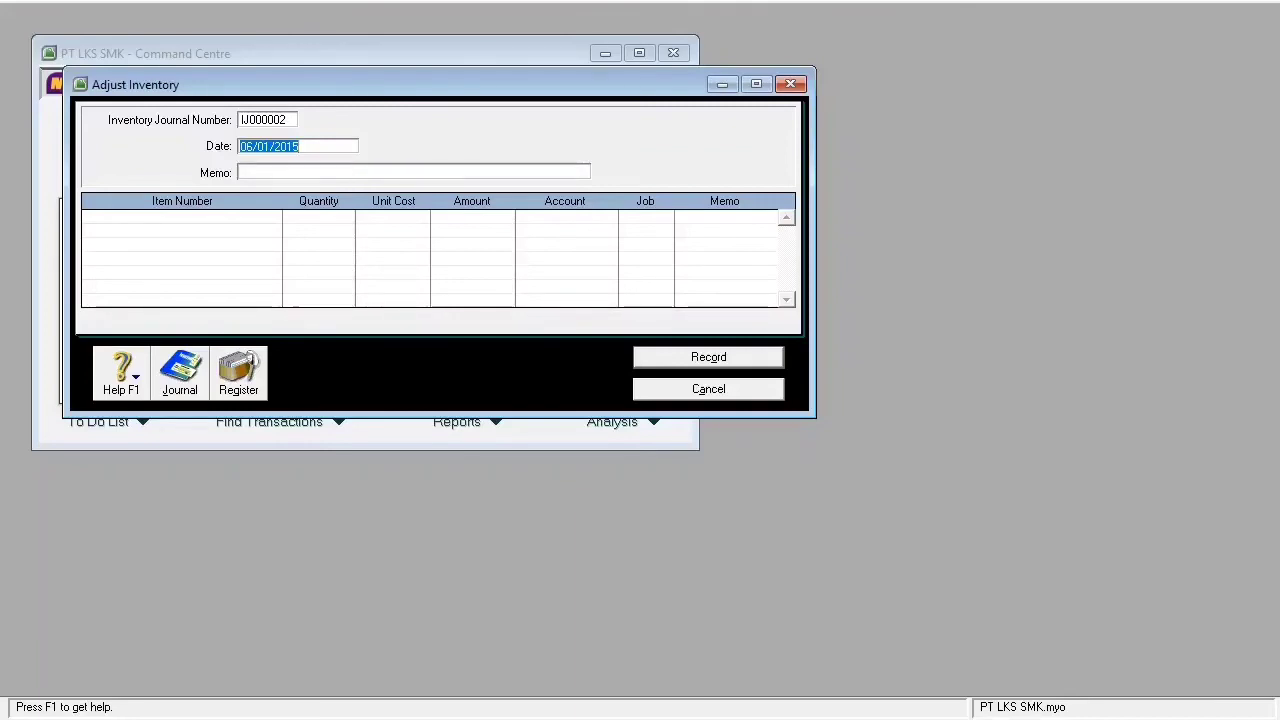
- Check the inventory journal from 06/01/2015 ($527,500,000.00 total), then close it and the adjustment window
key(alt+j)
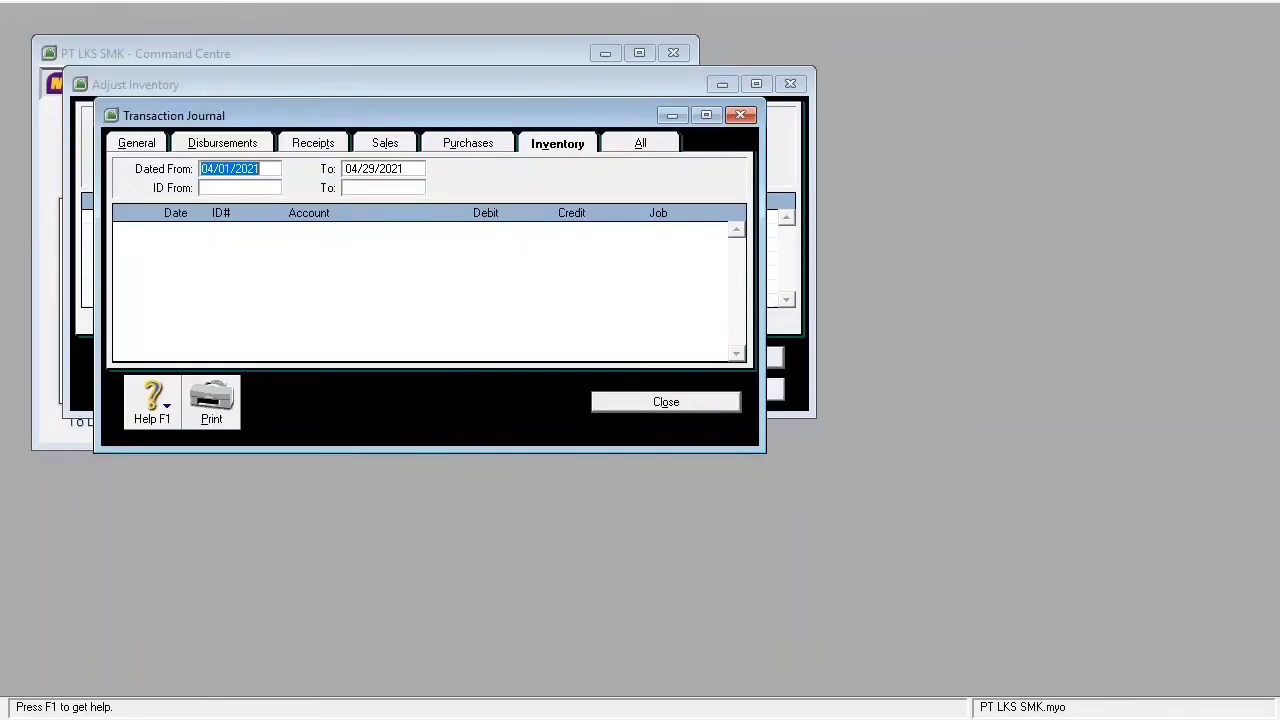
text(0)
key(BackSpace)
key(Tab)
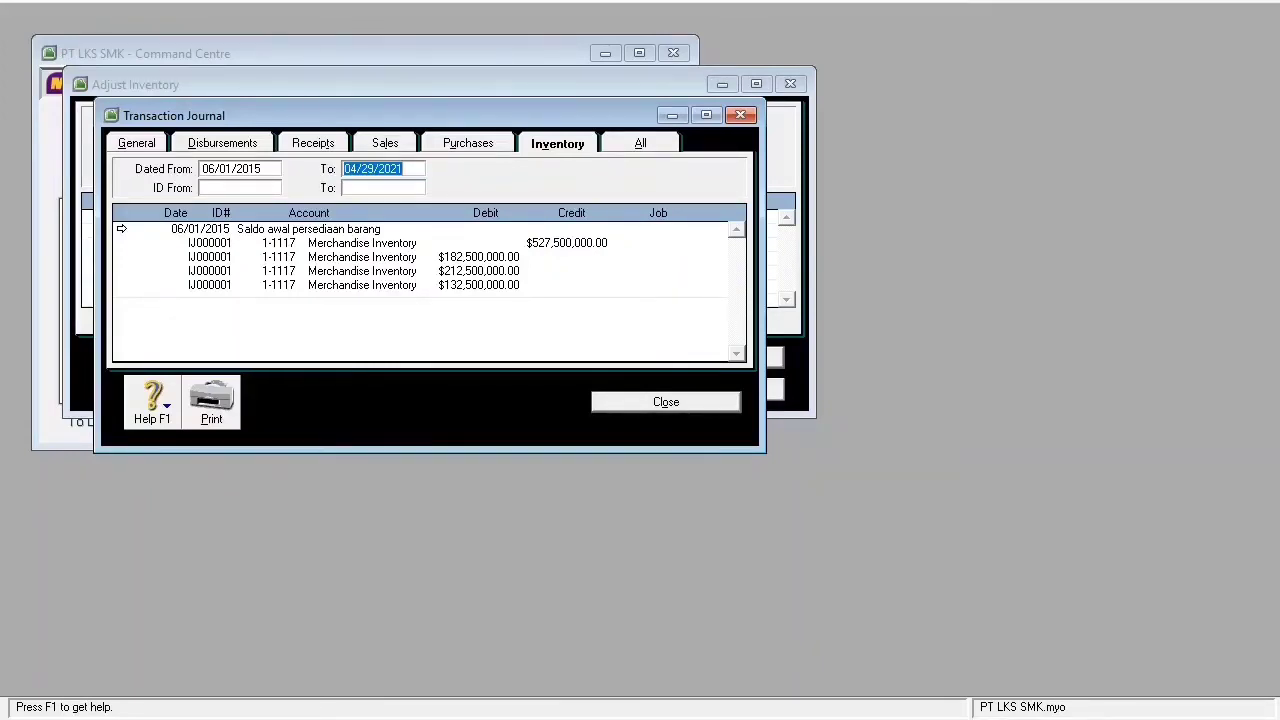
key(Escape)
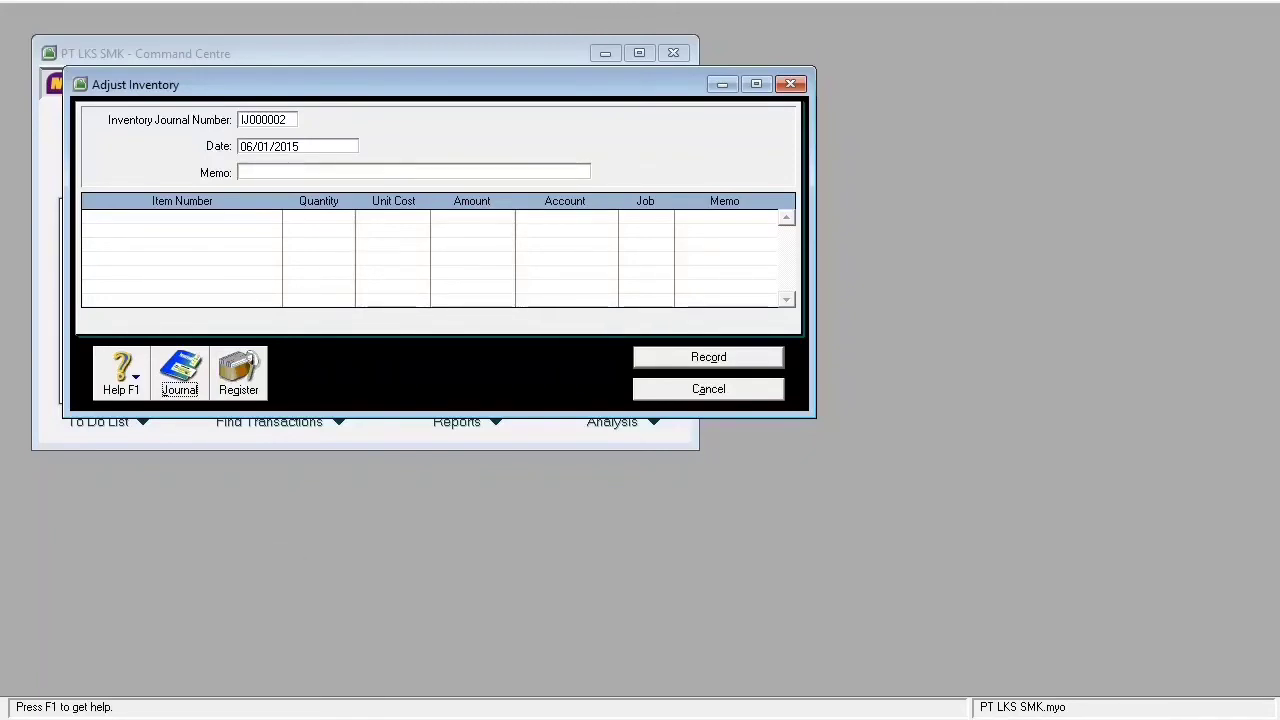
key(Escape)
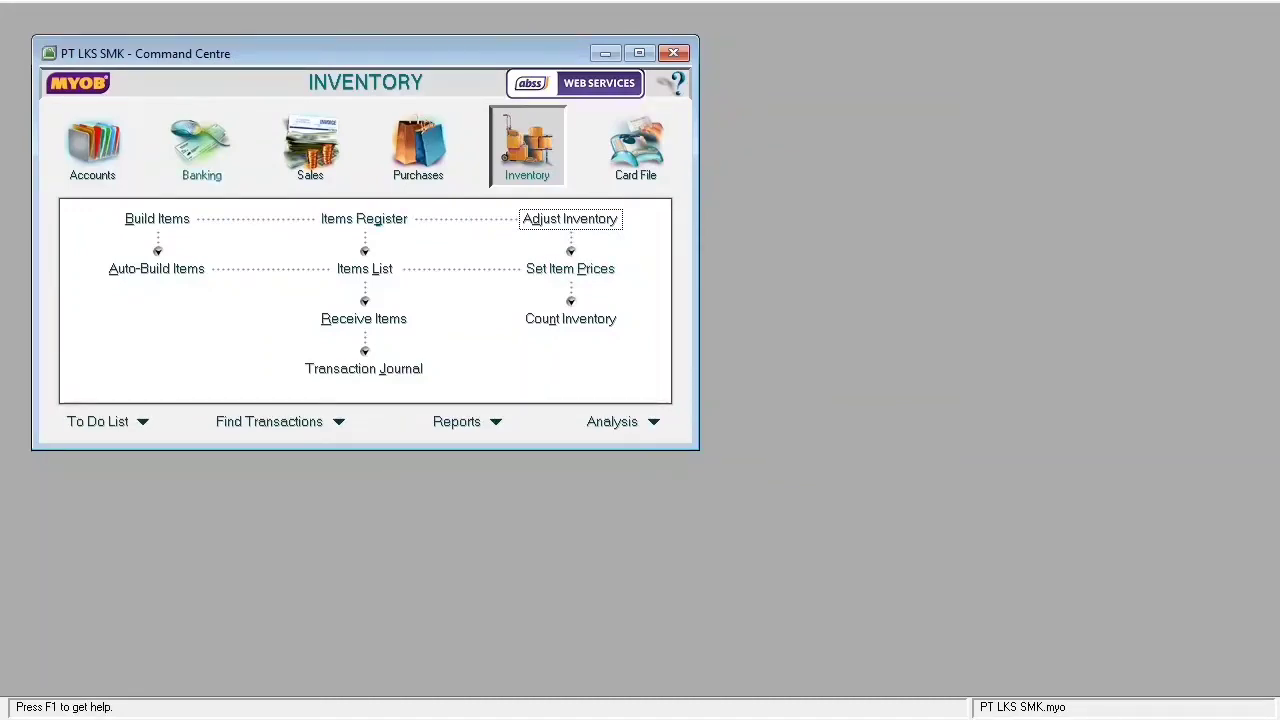
- Start a Petty Cash Spend Money cheque dated 06/02/2015 for $680,000.00
click(201, 145)
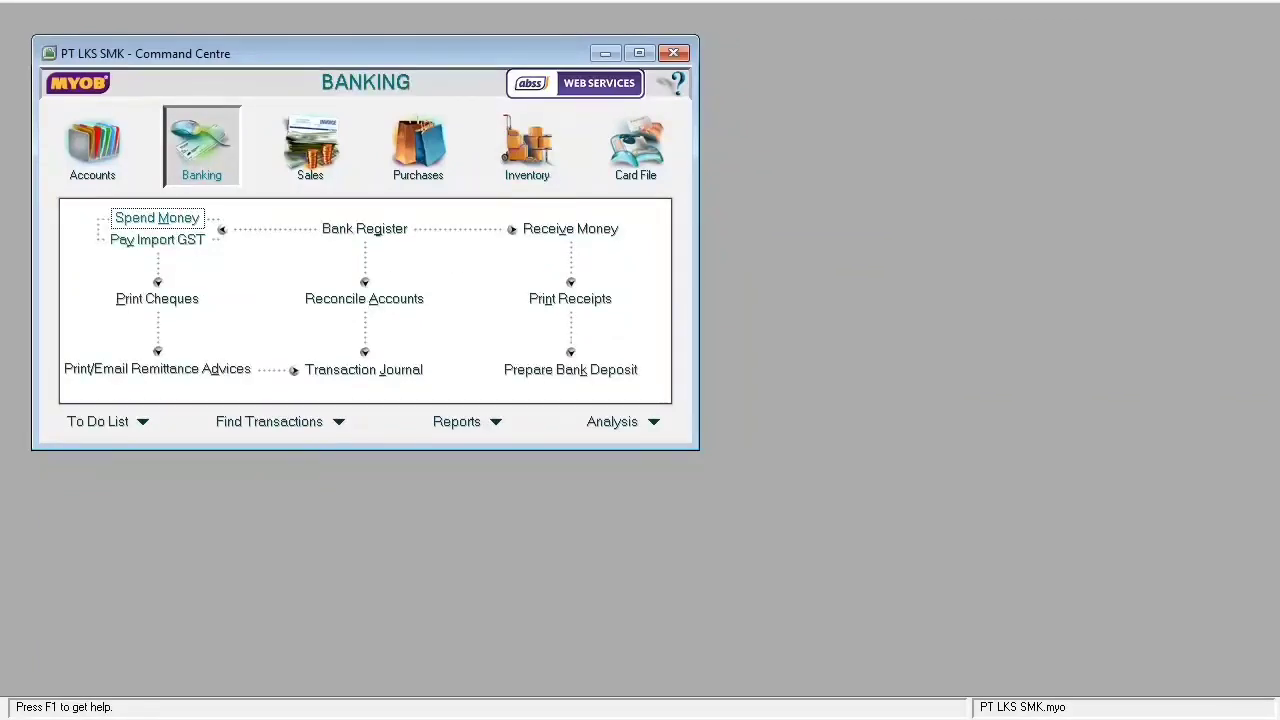
key(Return)
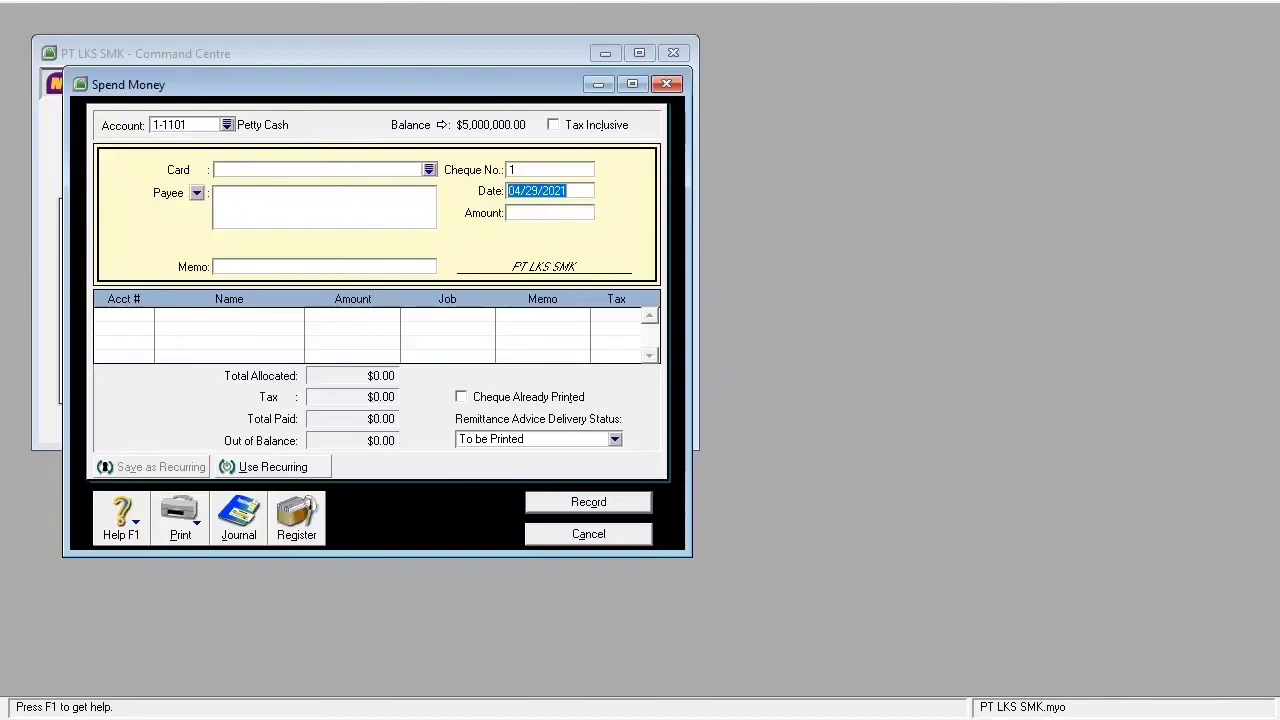
text(06/02/2015)
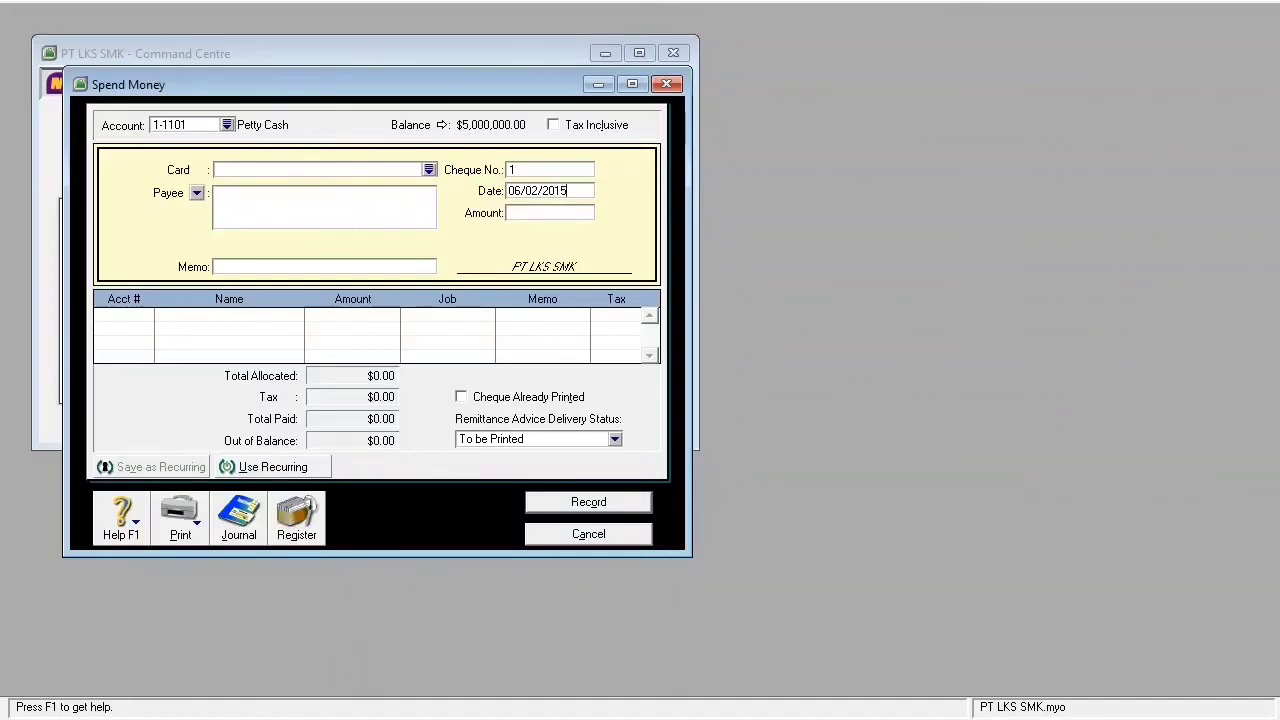
key(Tab)
text(680000)
key(Tab)
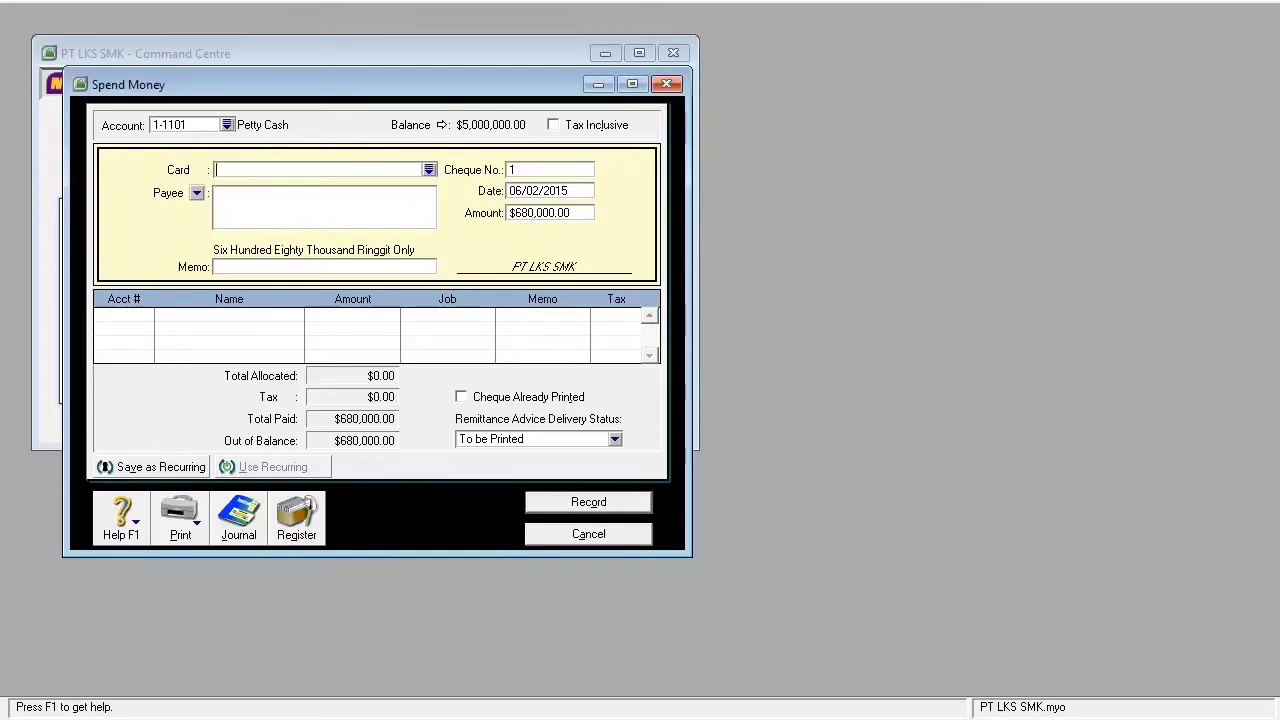
- Enter memo 'service rutin dan ganti oli' and cheque number VKK.01
click(217, 267)
text(service rutin dan ganti oli)
key(Tab)
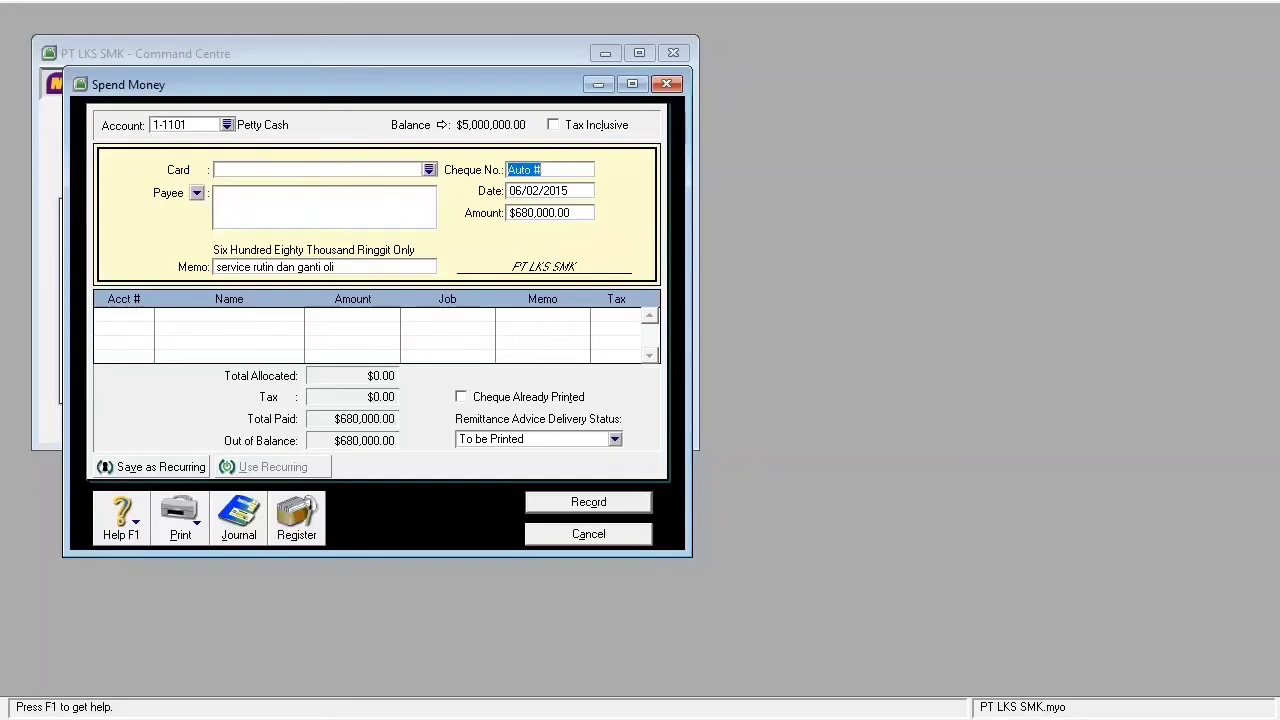
text(VKK.01)
key(Tab)
key(Tab)
key(Tab)
- Allocate the $680,000.00 to 6-1008 Maintenance Expense and record the payment
click(120, 315)
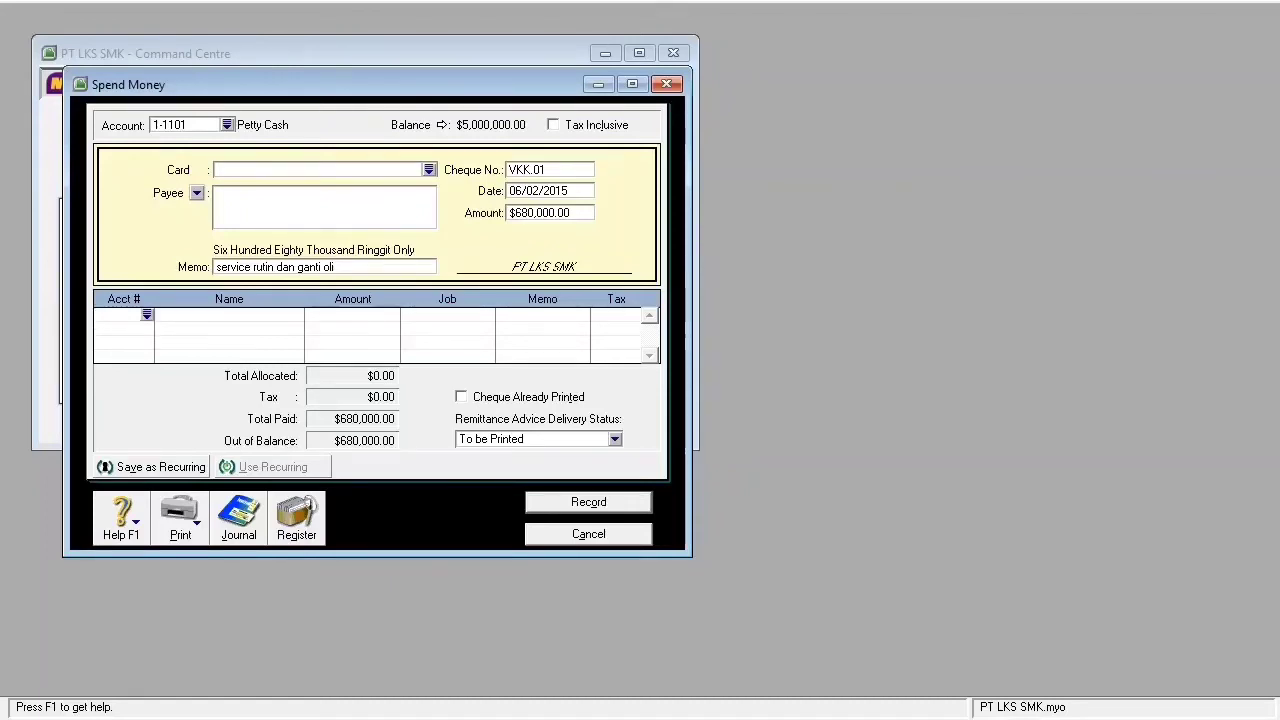
text(6)
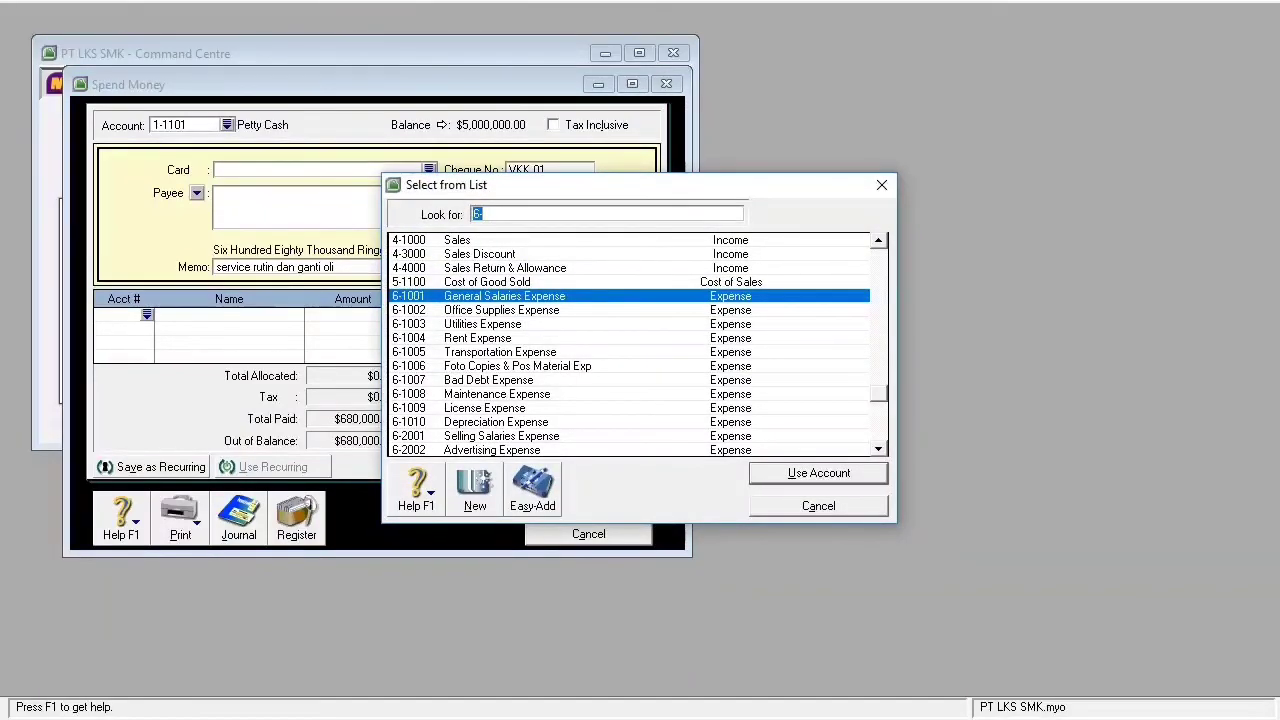
text(1008)
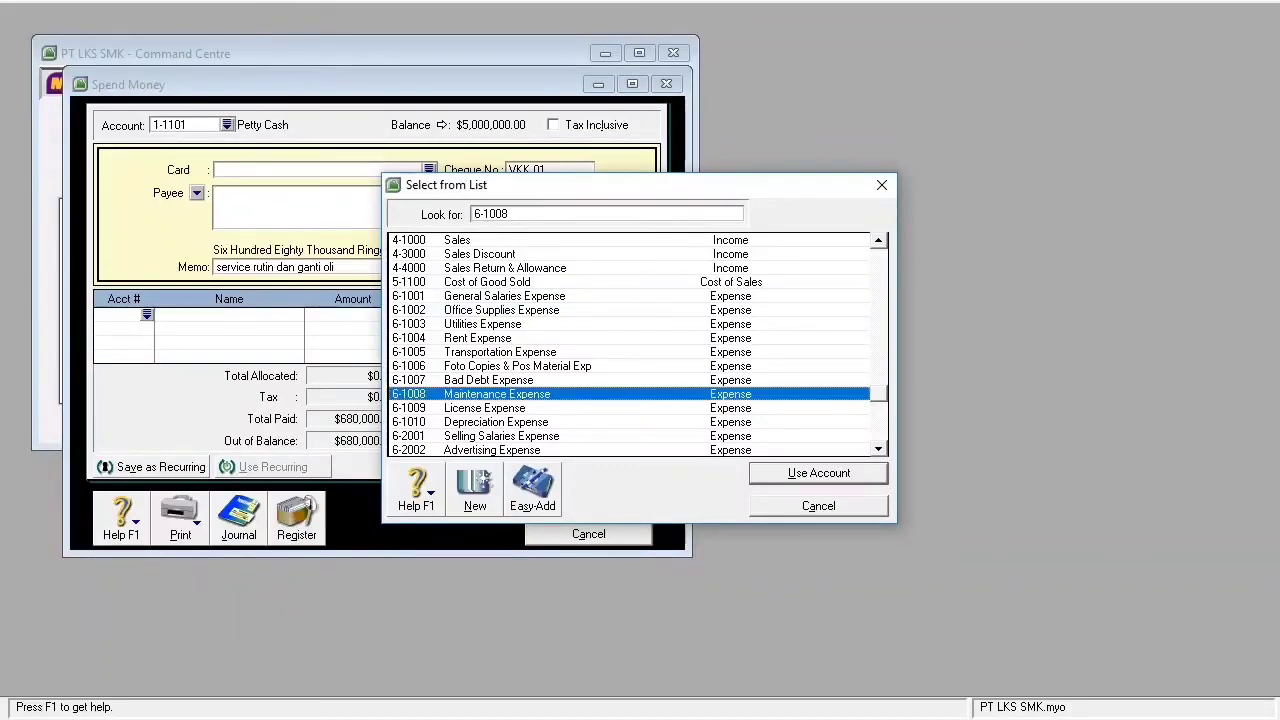
key(Return)
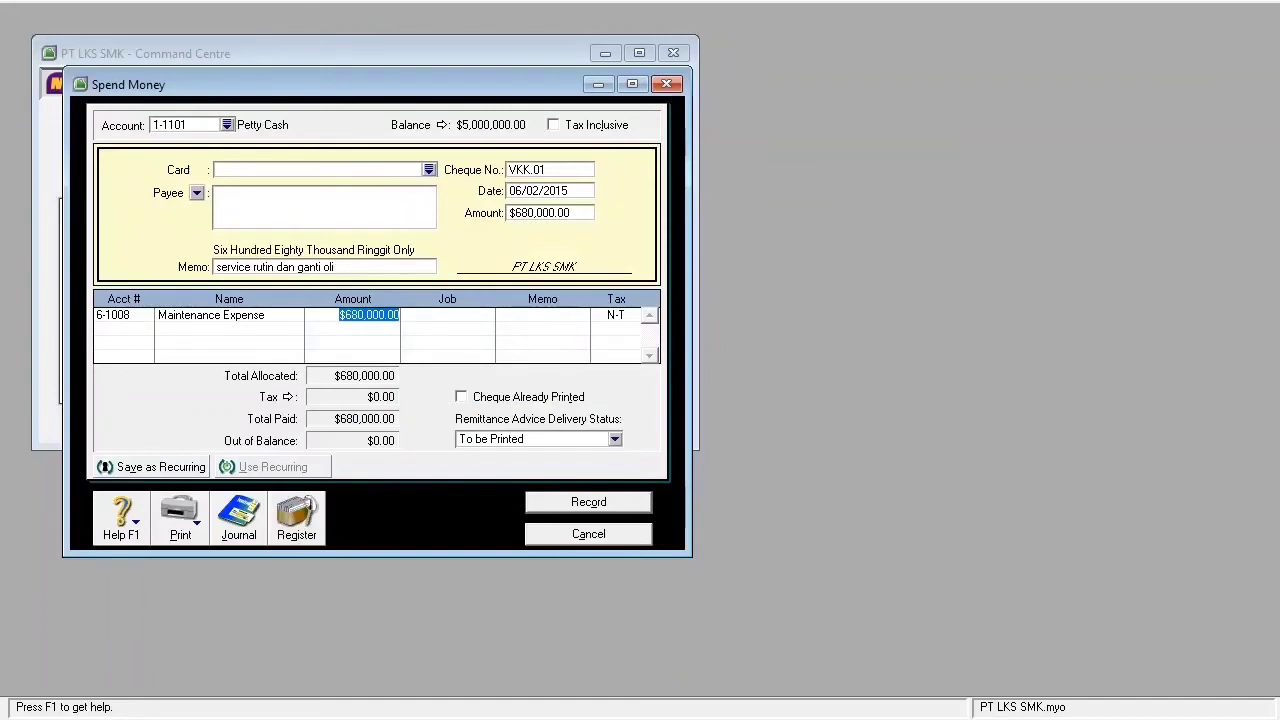
key(Return)
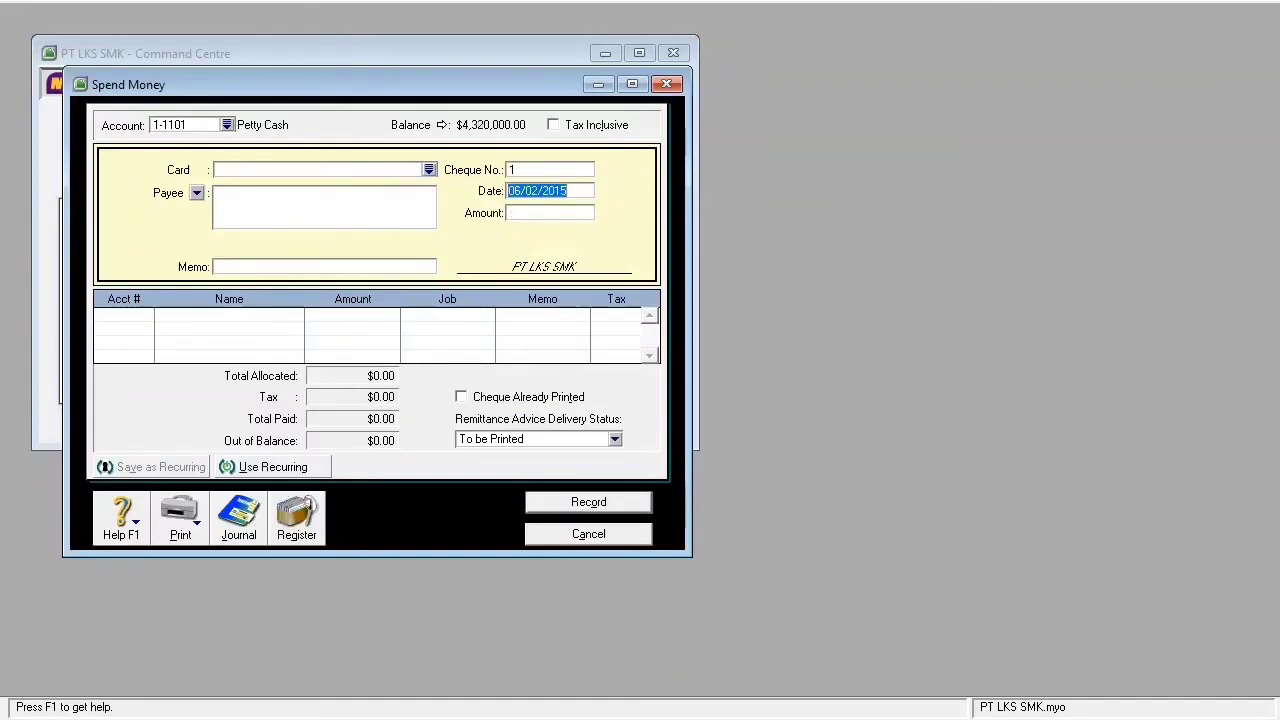
key(alt+j)
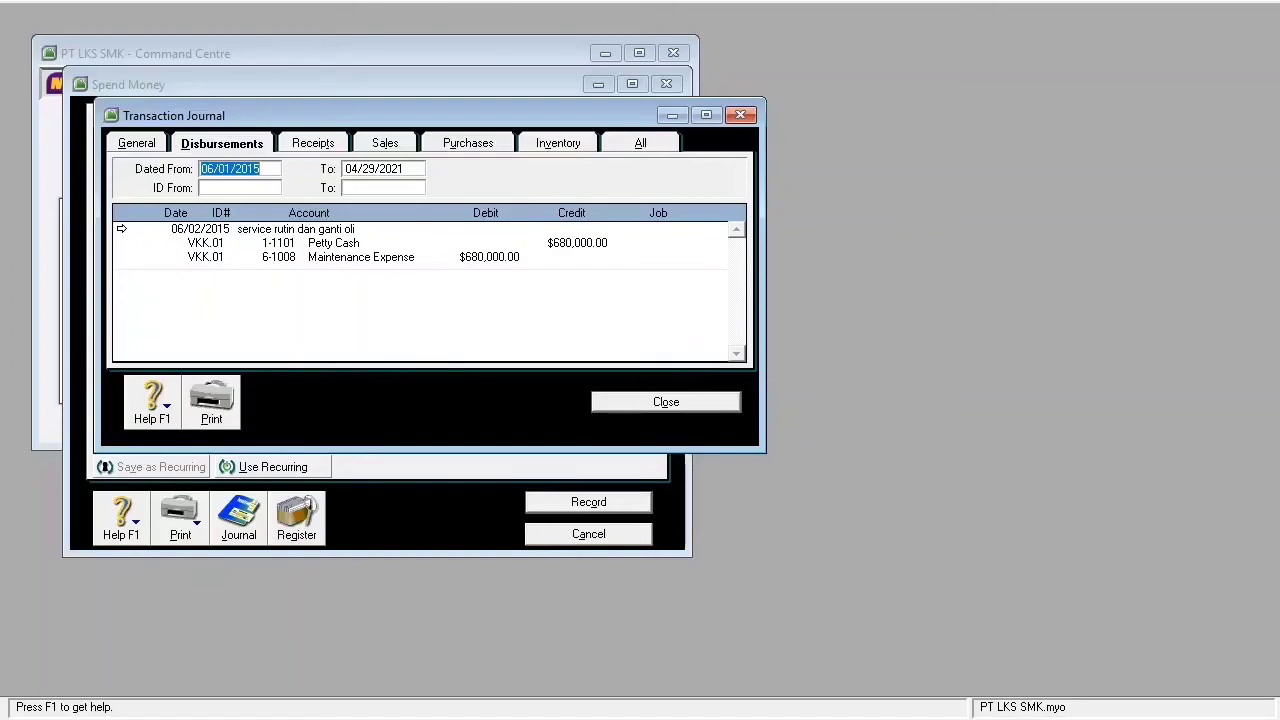
key(Escape)
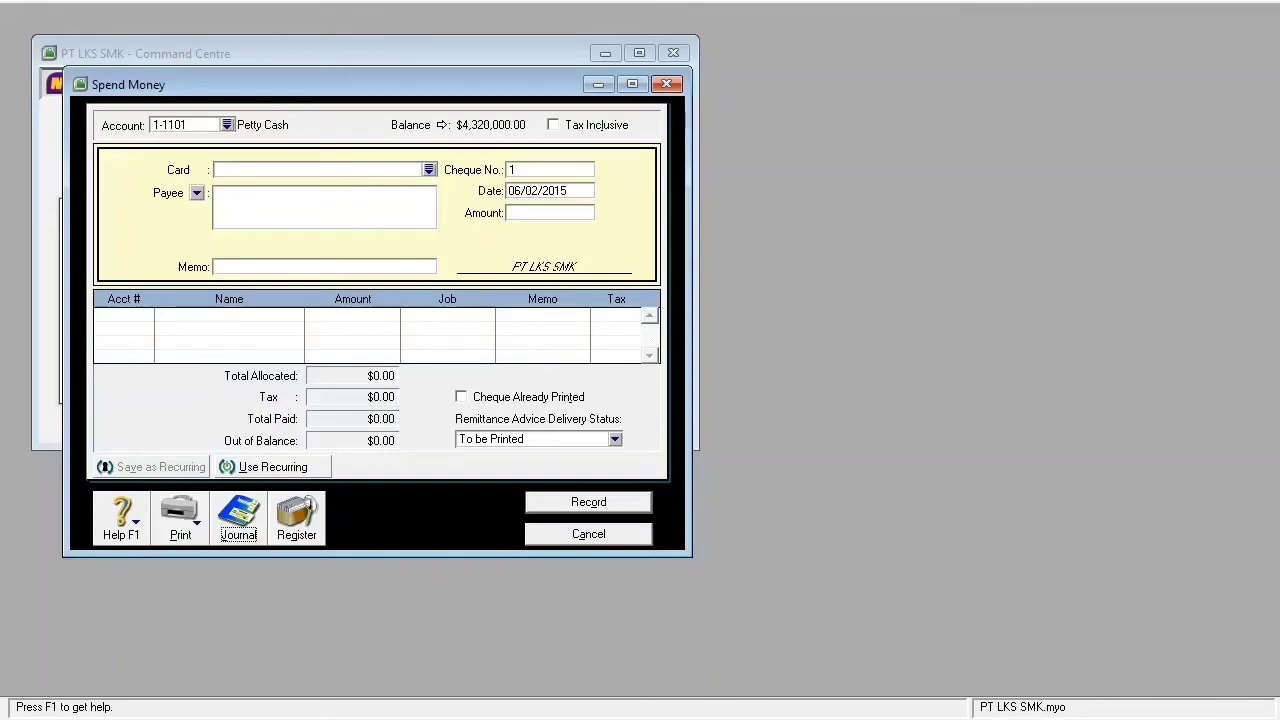
key(alt+j)
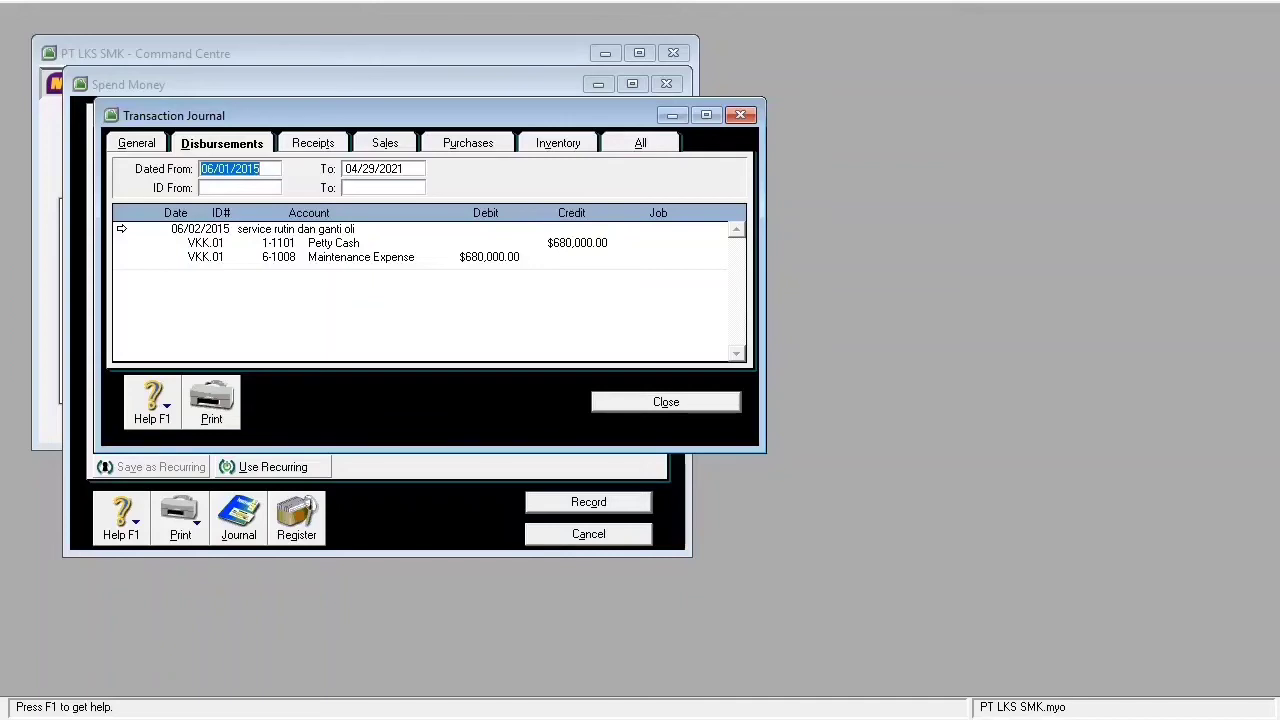
key(Escape)
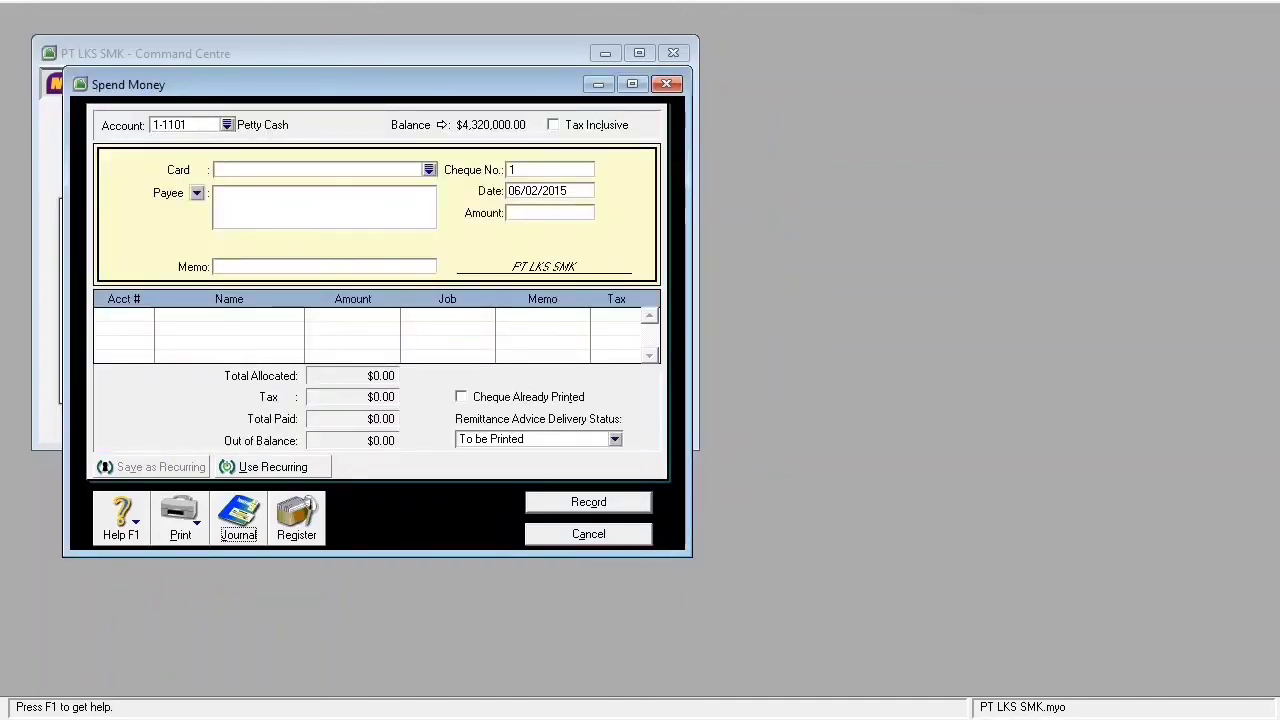
- Set cheque VKK.02, dated 06/03/2015, for $430,000.00
click(549, 170)
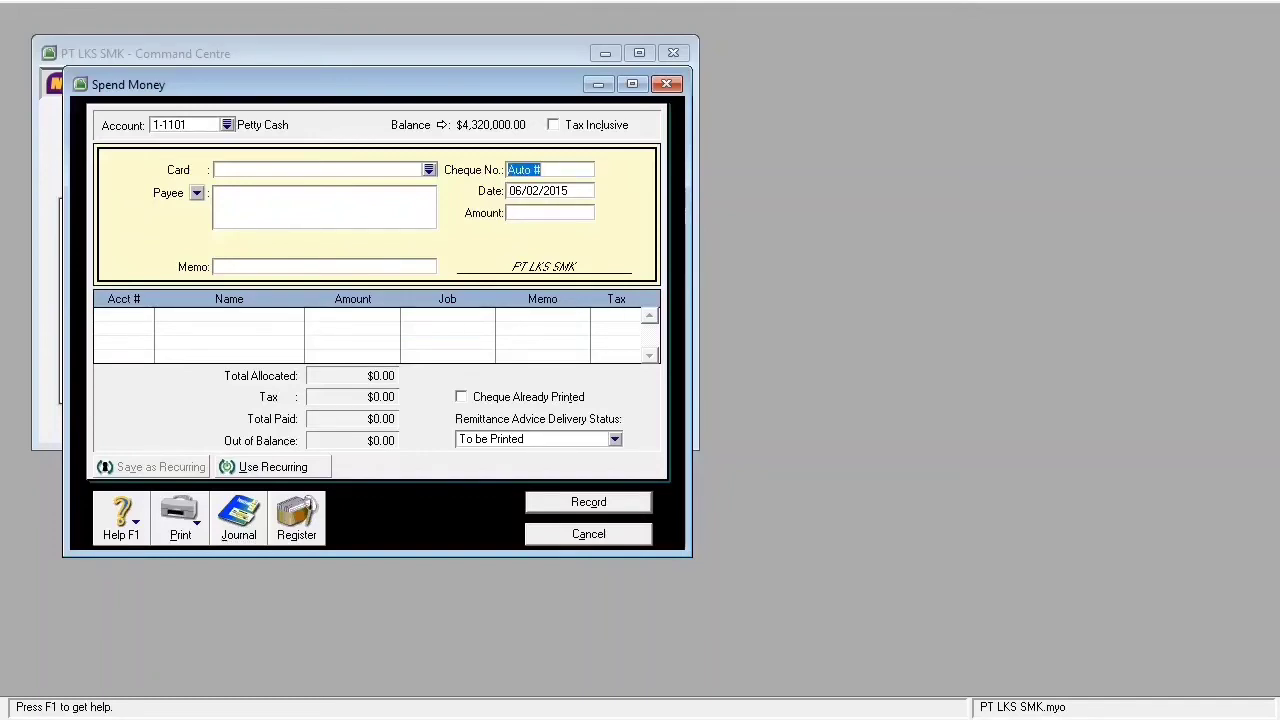
text(VKK-0)
key(BackSpace)
key(BackSpace)
text(.02)
key(Tab)
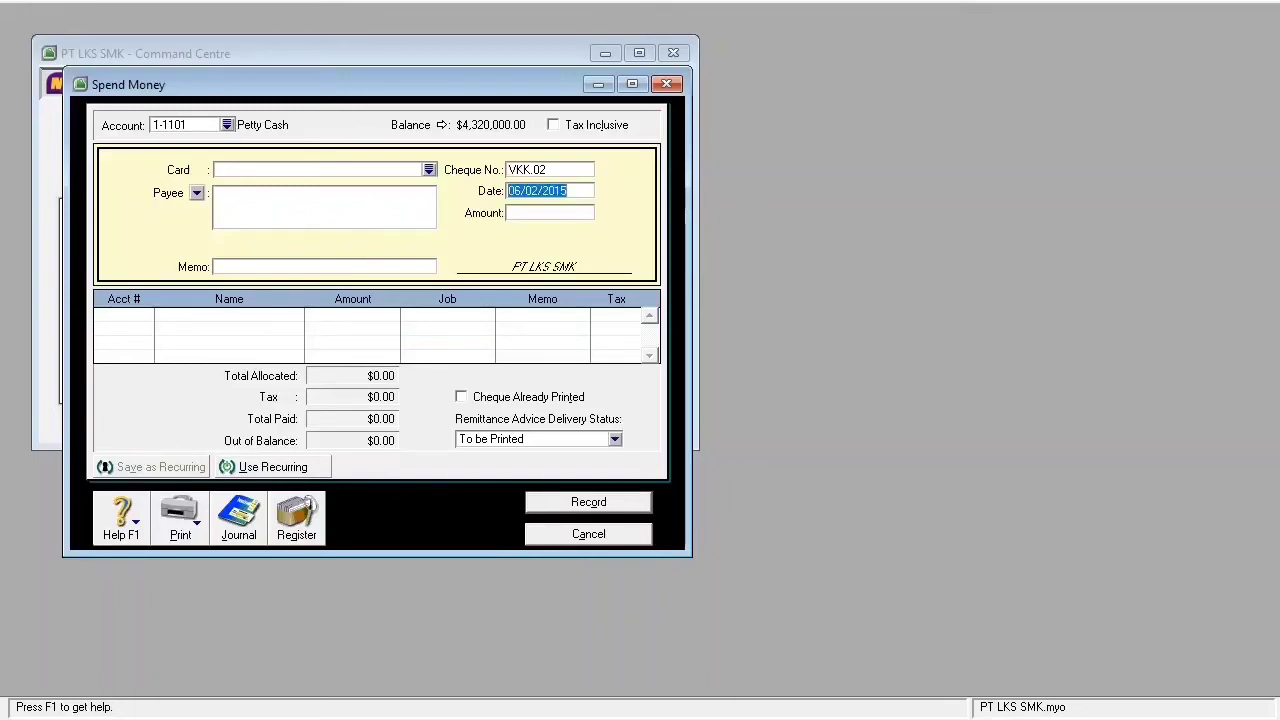
text(06/03/20)
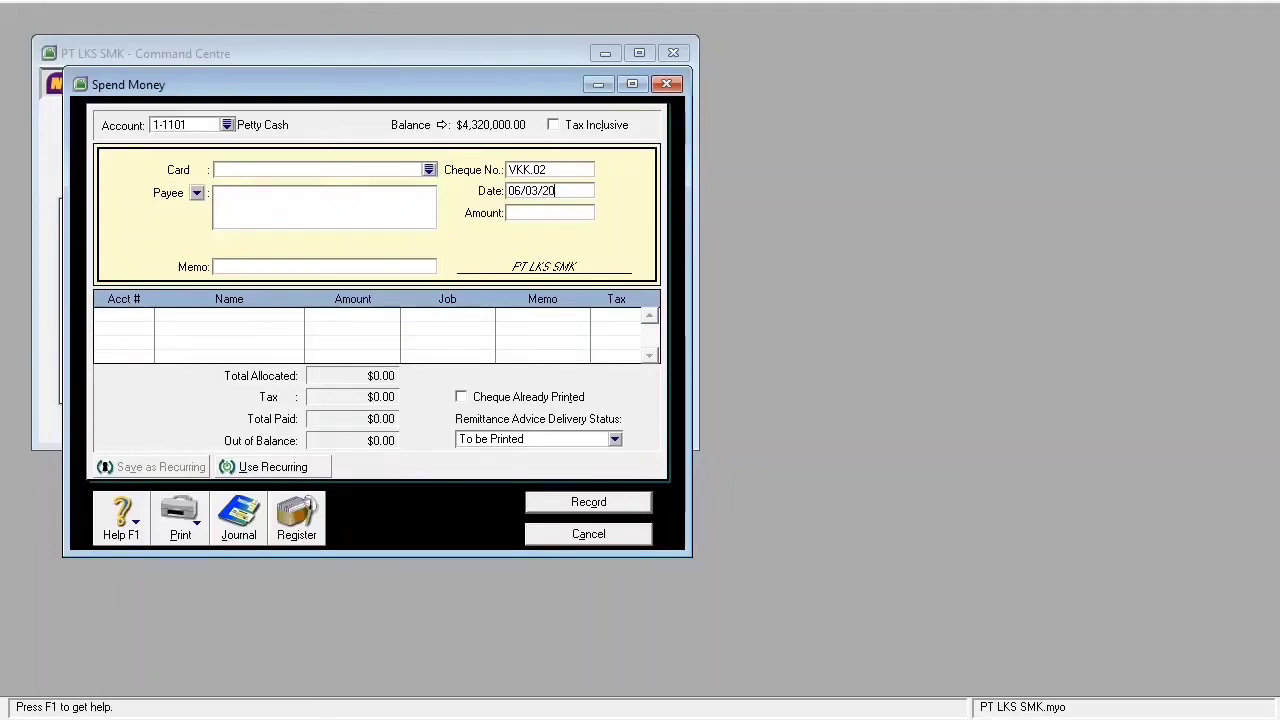
text(15)
key(Tab)
text(430000)
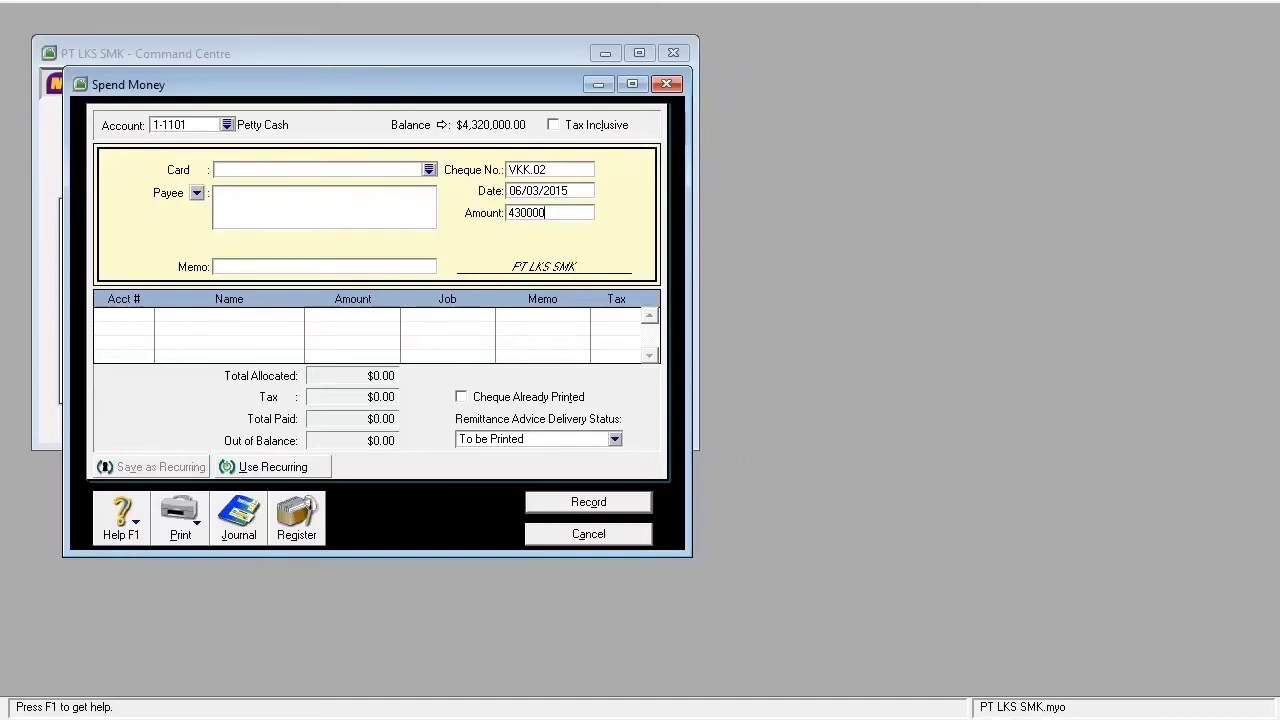
key(Tab)
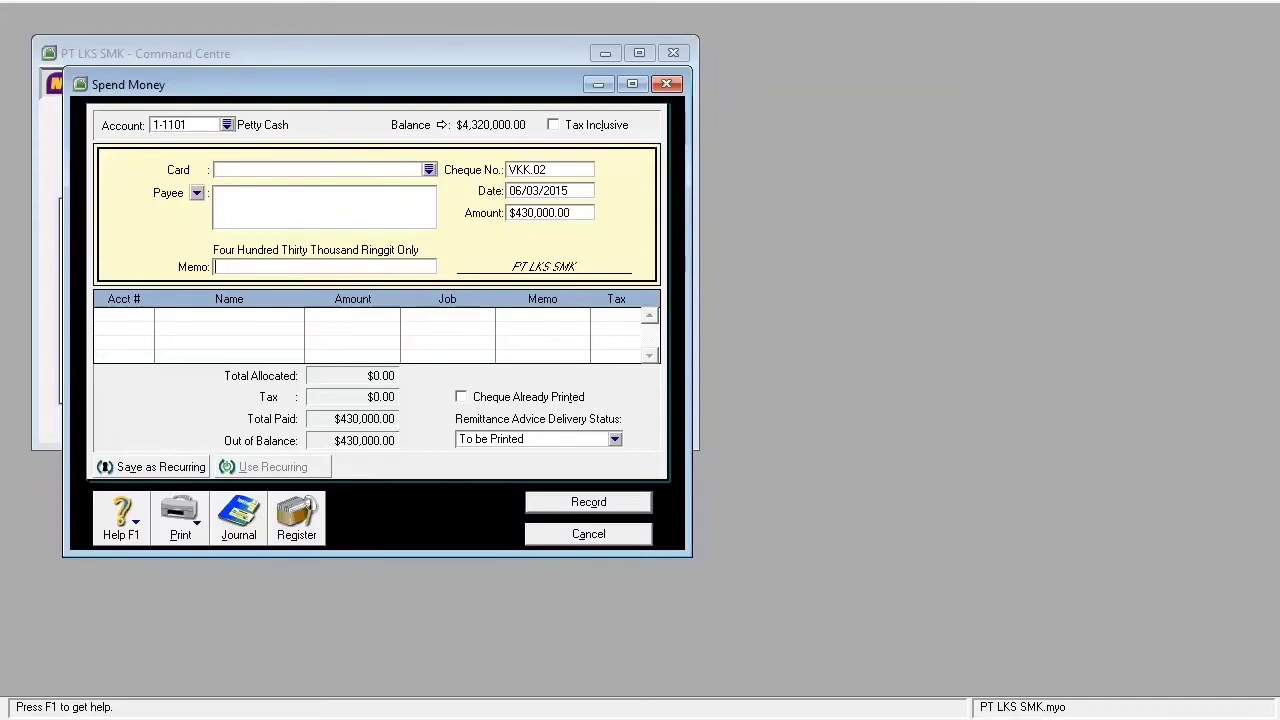
- Enter memo 'Pembayaran transport ke bandung' and start an account lookup with 6-
text(Pembayaran transport ke bandung)
key(Tab)
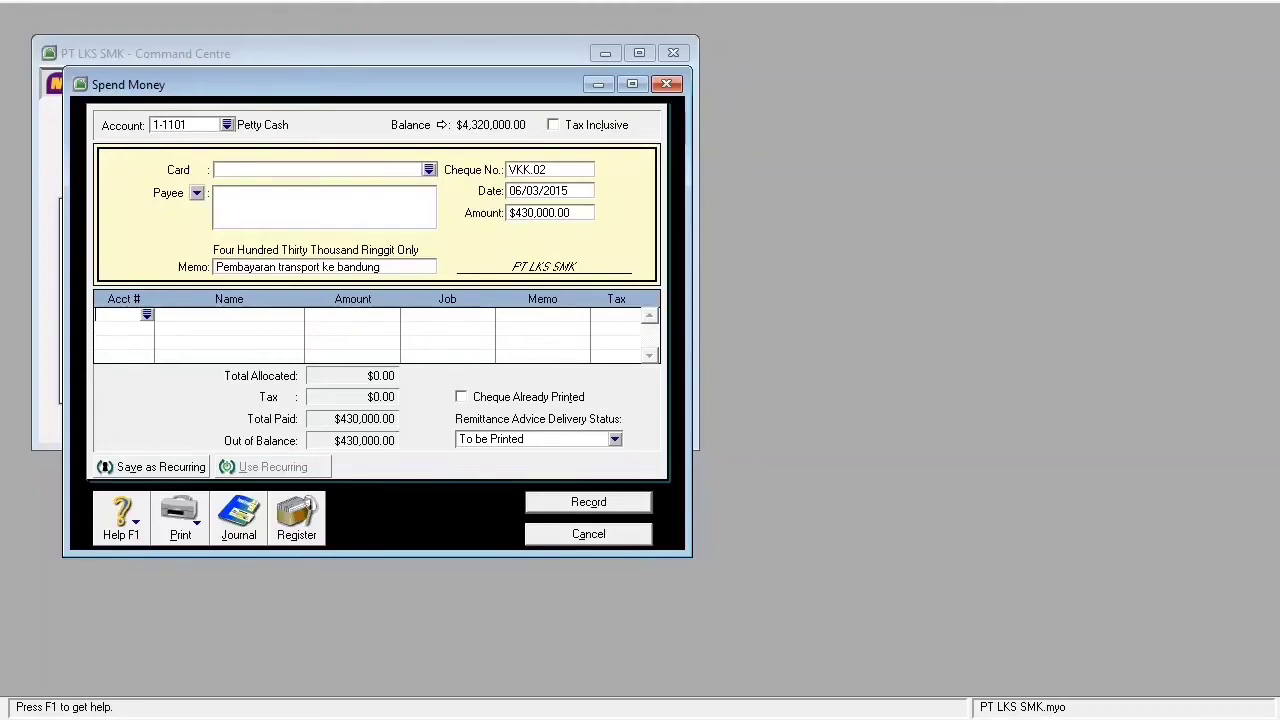
text(6-)
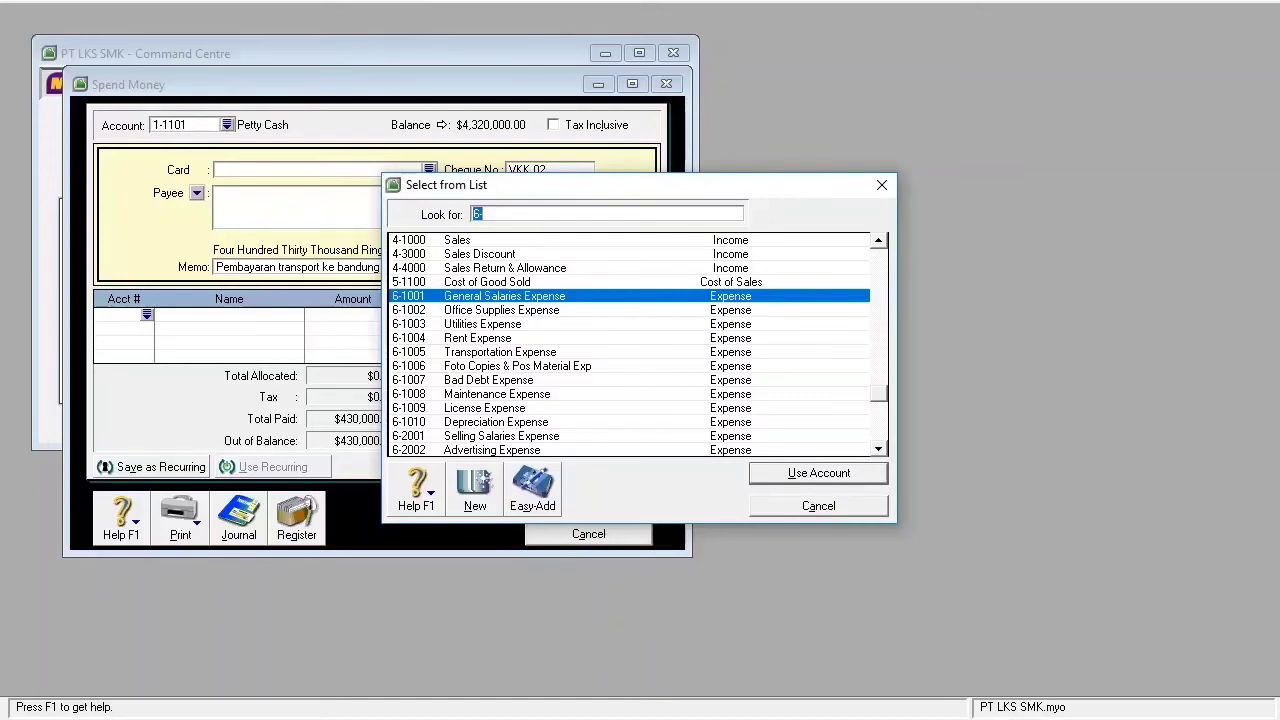
- Allocate VKK.02 to 6-1005 Transportation Expense, record it, and check both payments in the journal
text(6-1005)
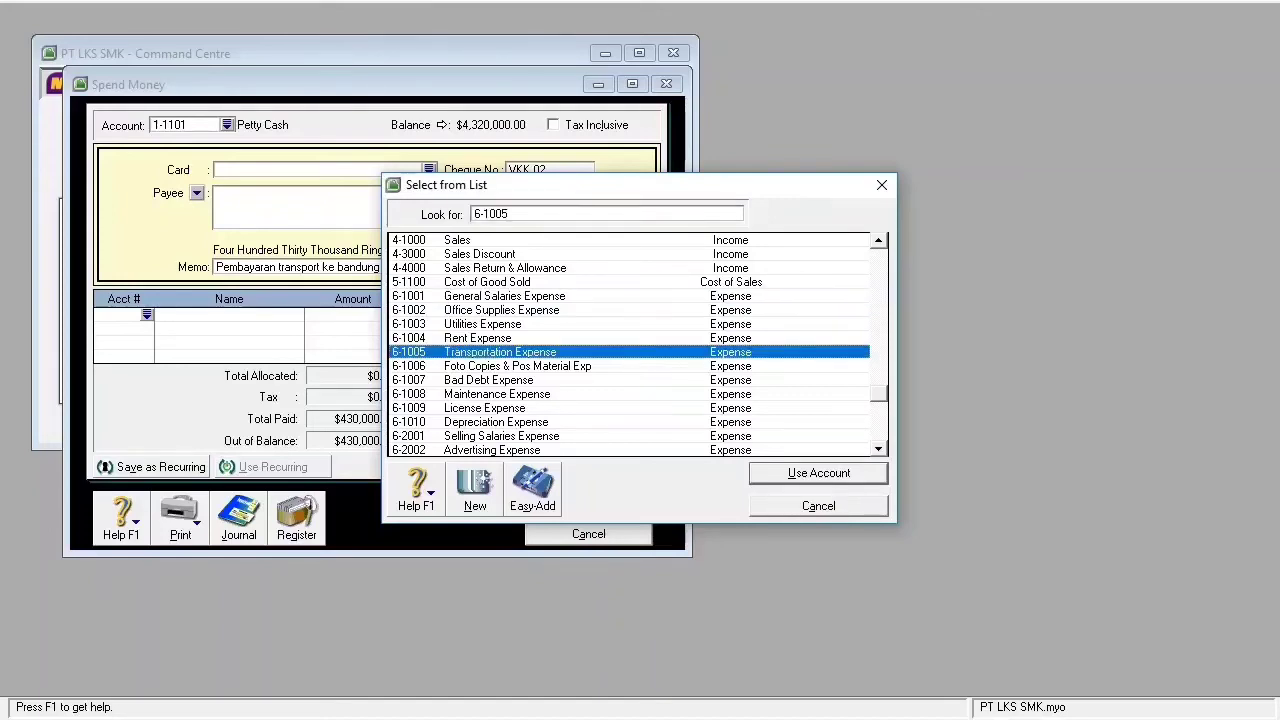
key(Return)
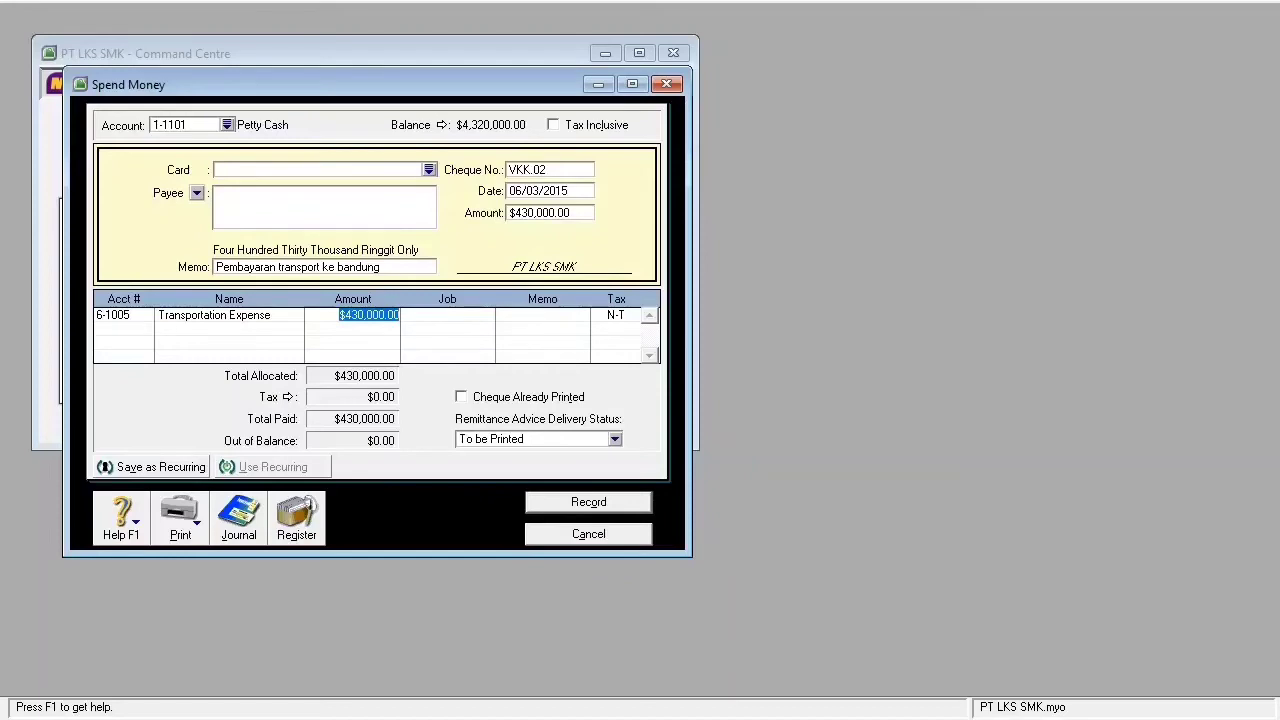
key(Return)
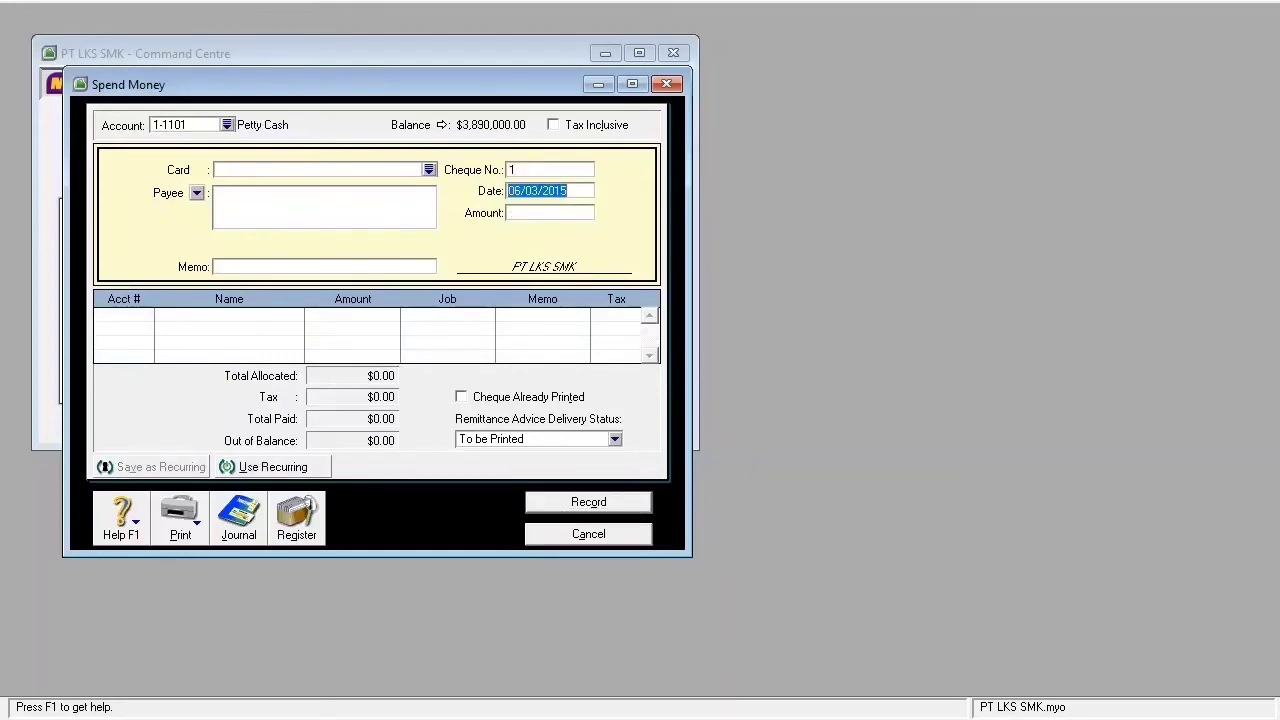
key(alt+j)
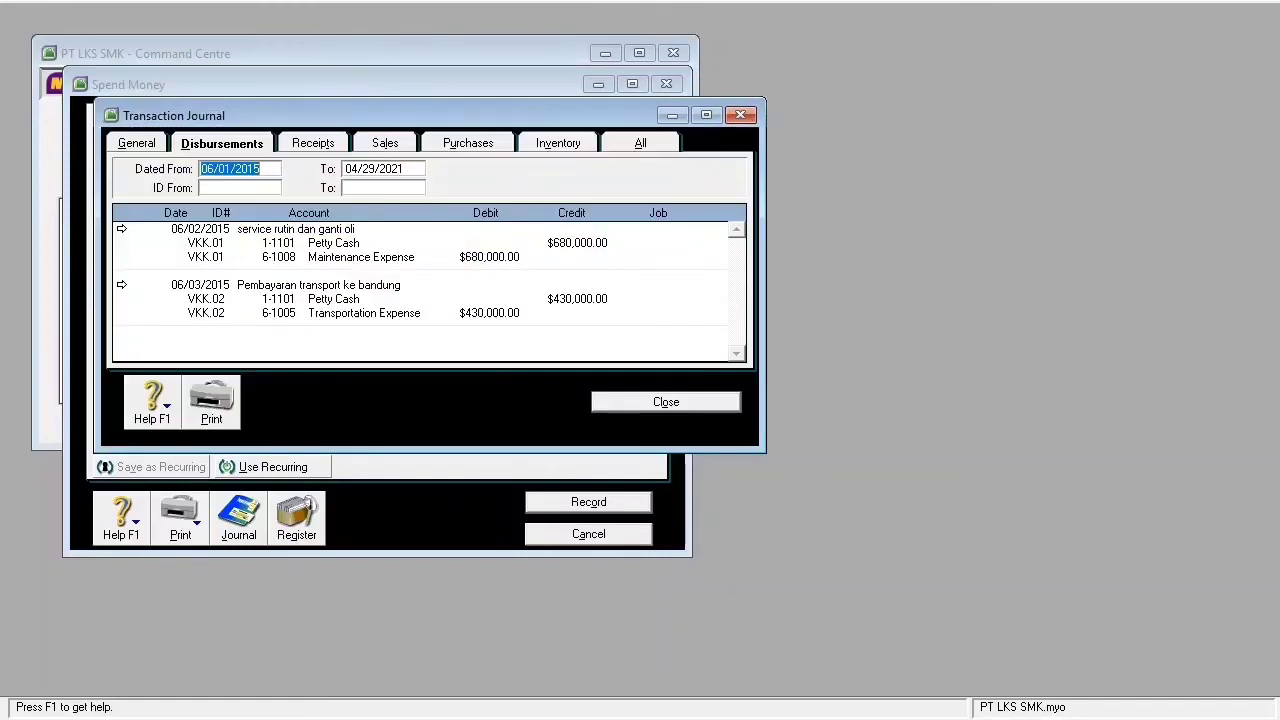
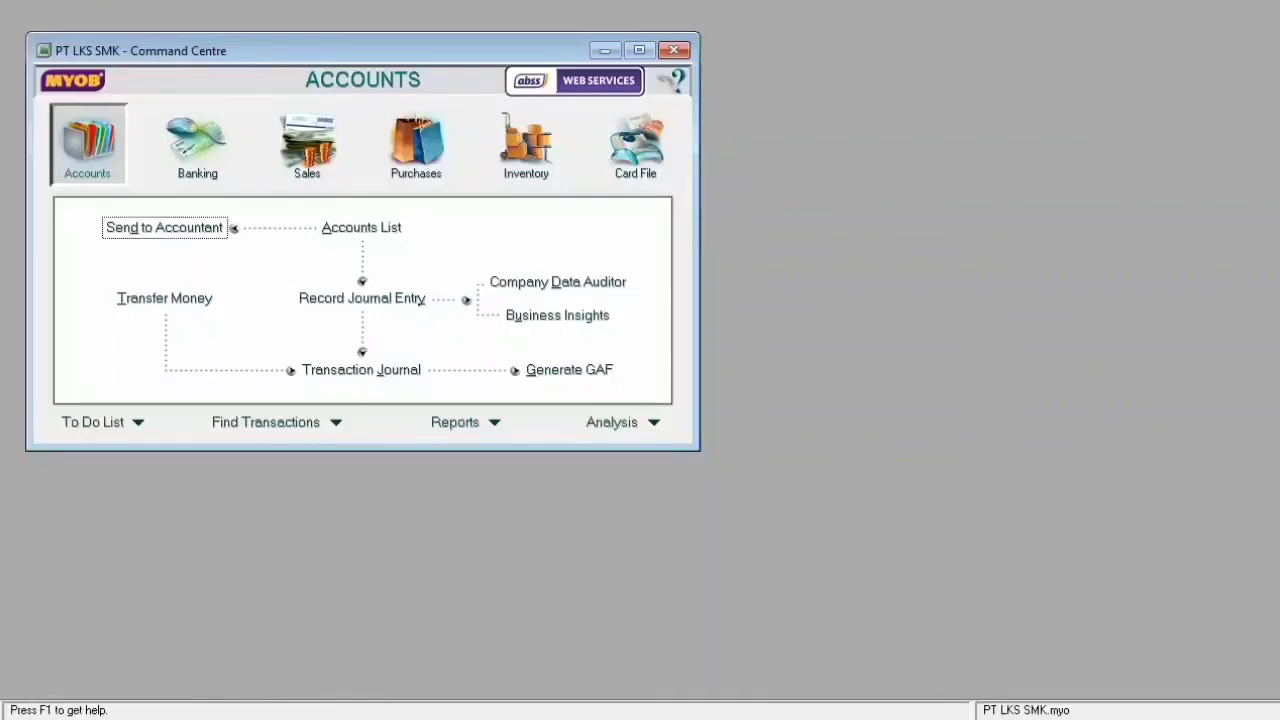
- Start a Pay Bills payment to supplier PT. Papua, showing its $212,500,000.00 open bill
click(416, 146)
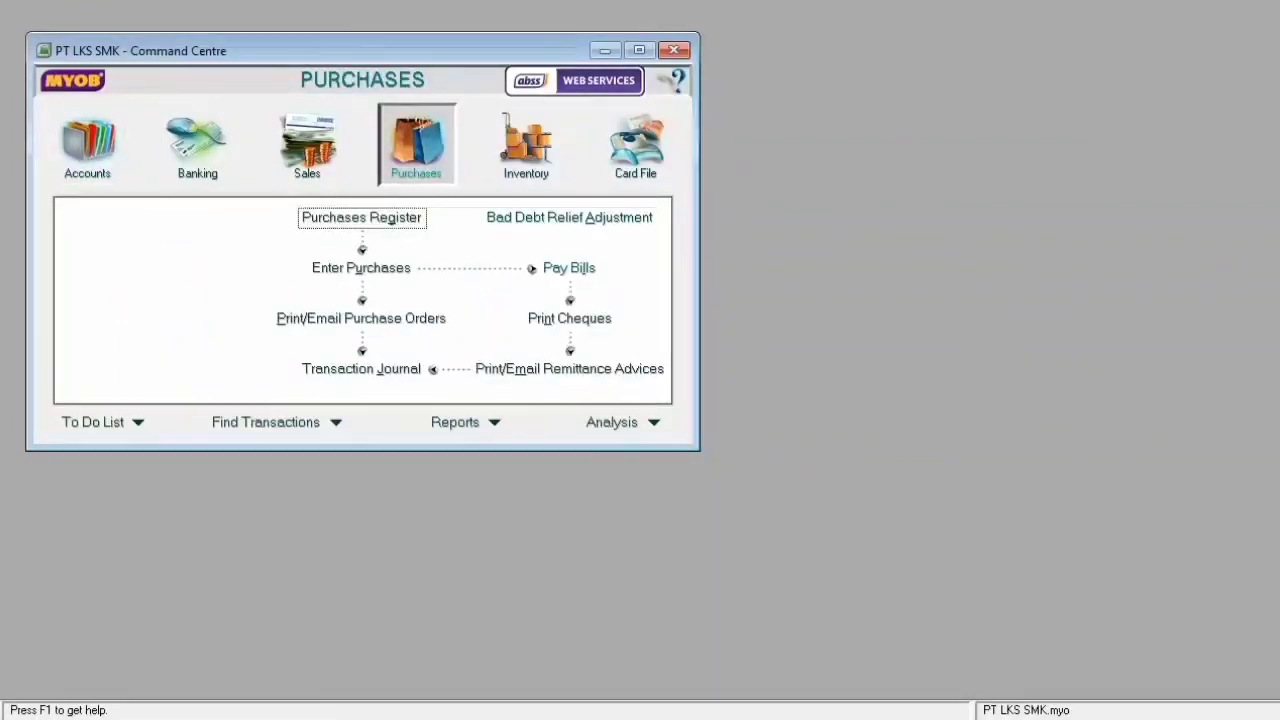
click(569, 268)
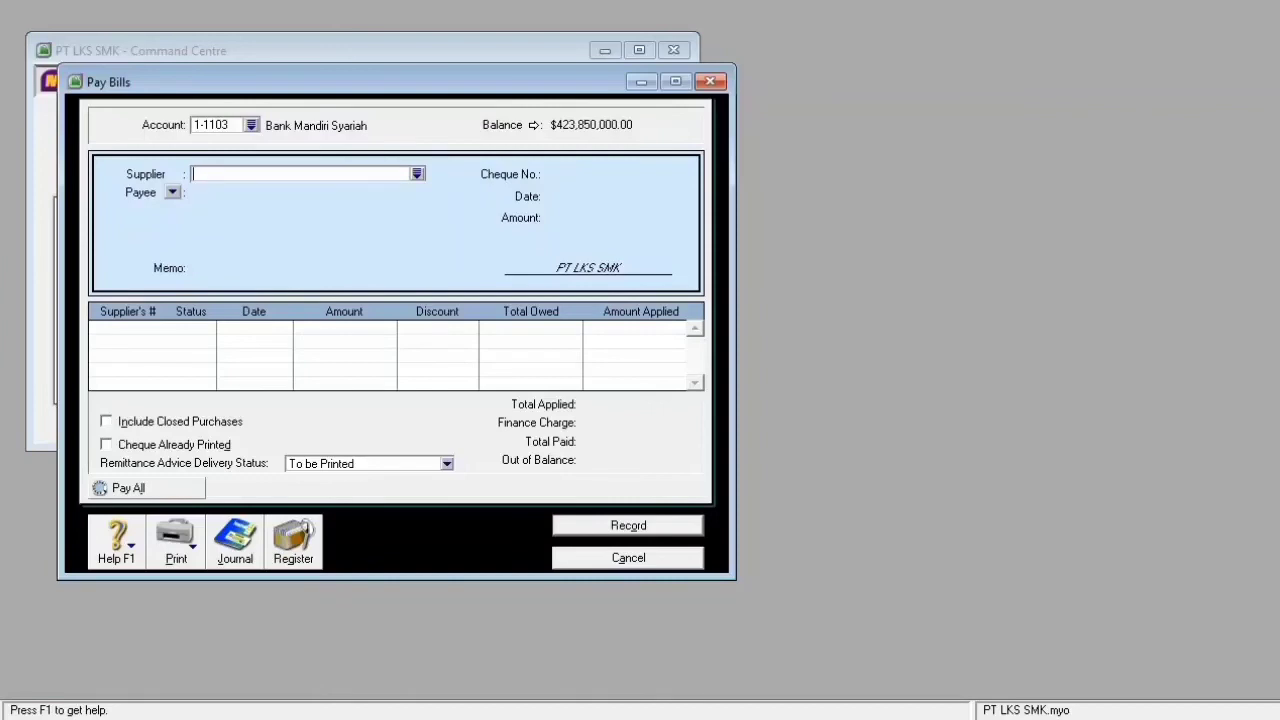
click(417, 174)
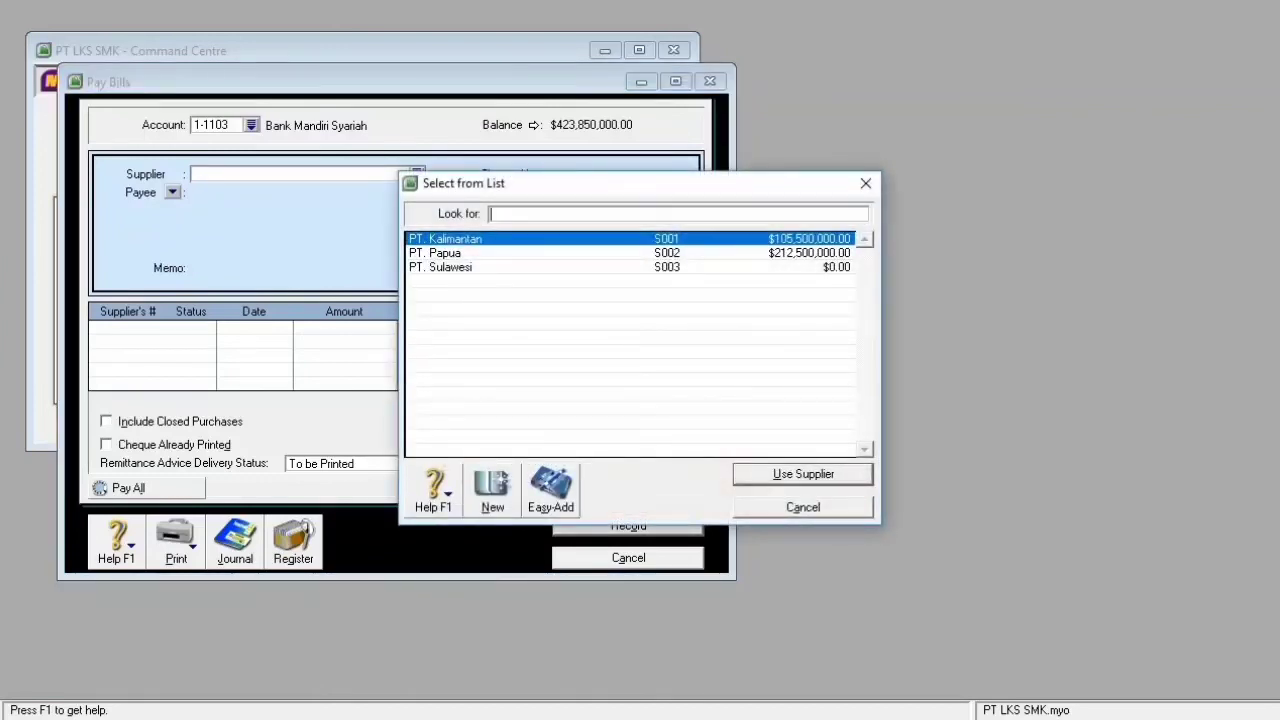
double_click(460, 253)
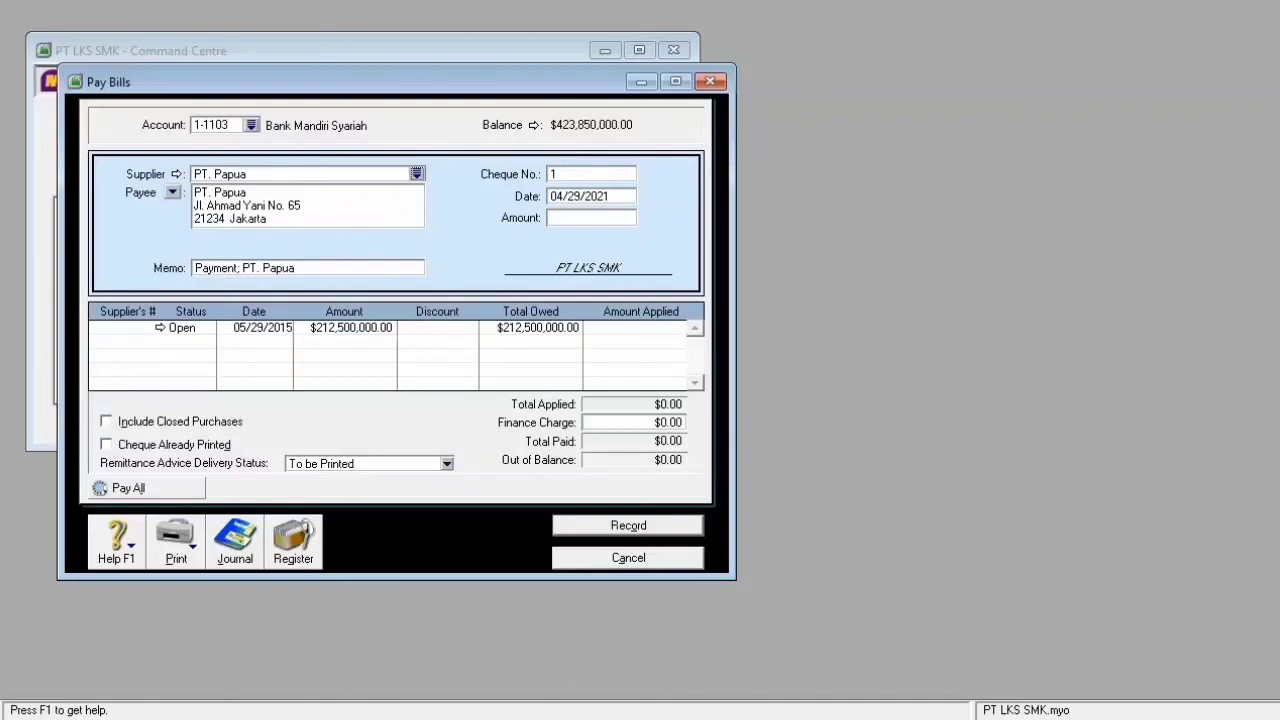
- Set the payment to cheque BKK.001, dated 06/04/2015, for $210,370,000.00
key(Tab)
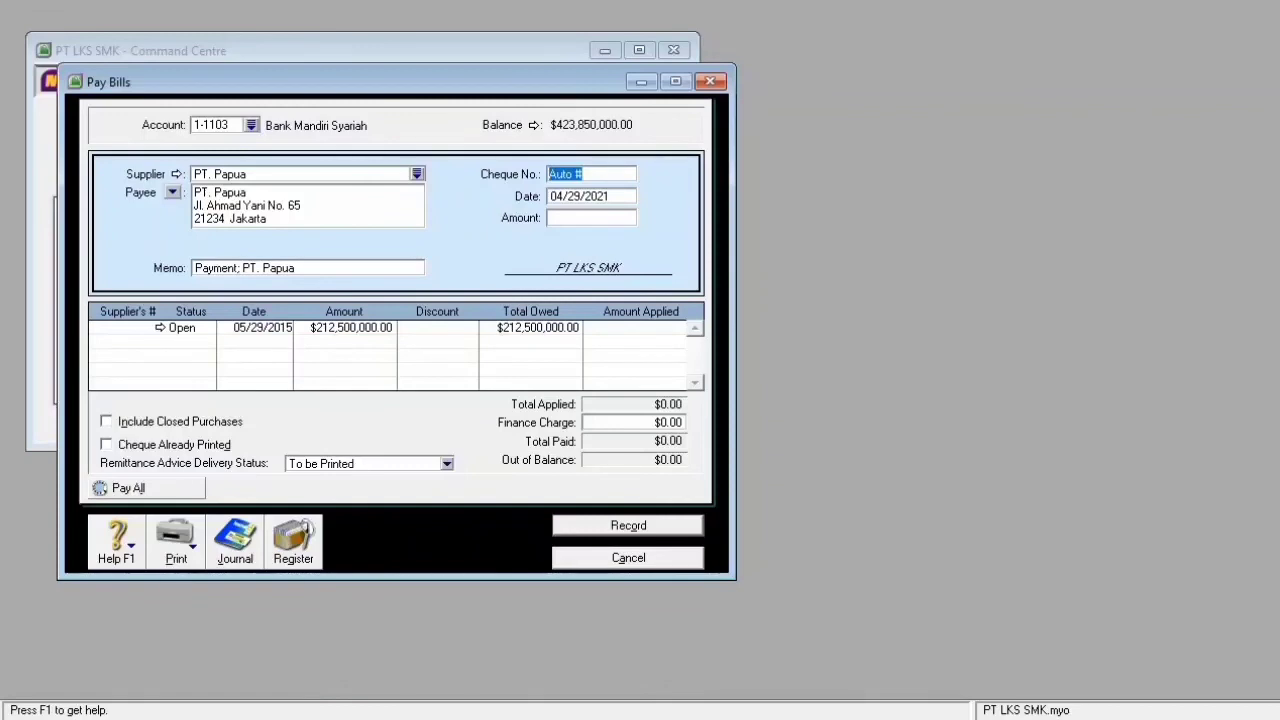
text(V)
text(BKK)
text(.)
text(001)
key(Tab)
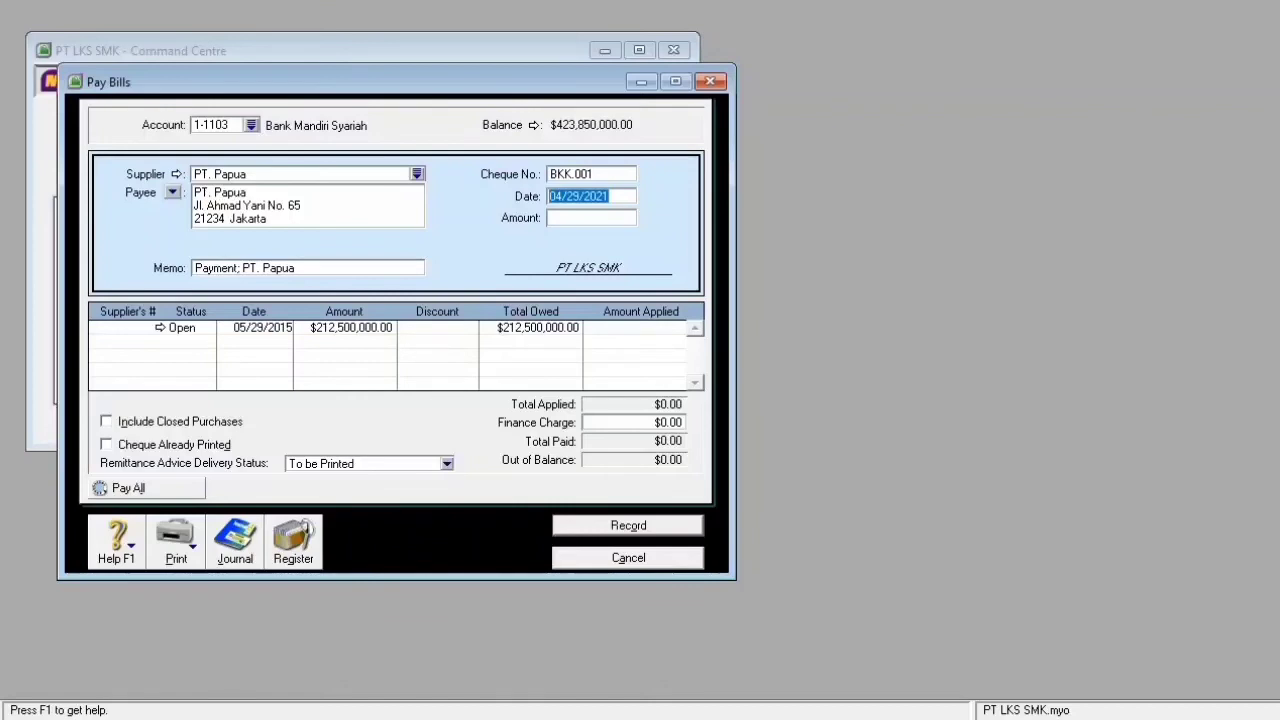
text(06)
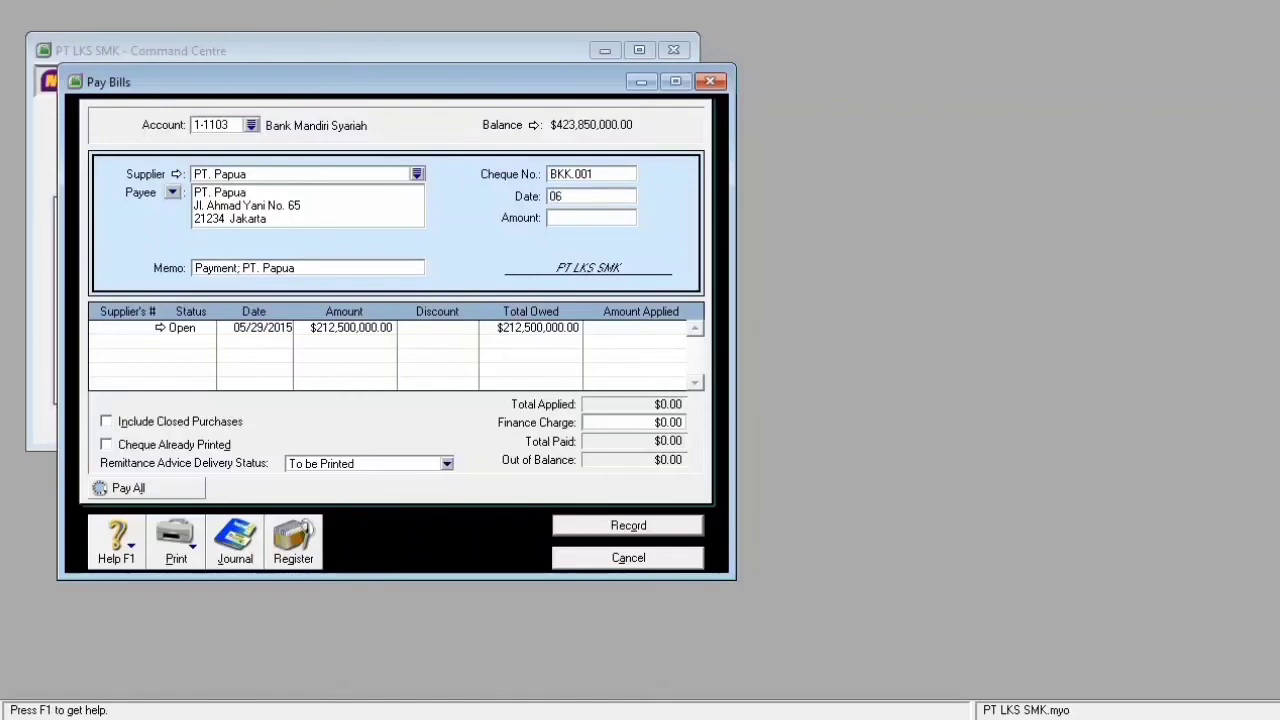
text(/04/2015)
key(Tab)
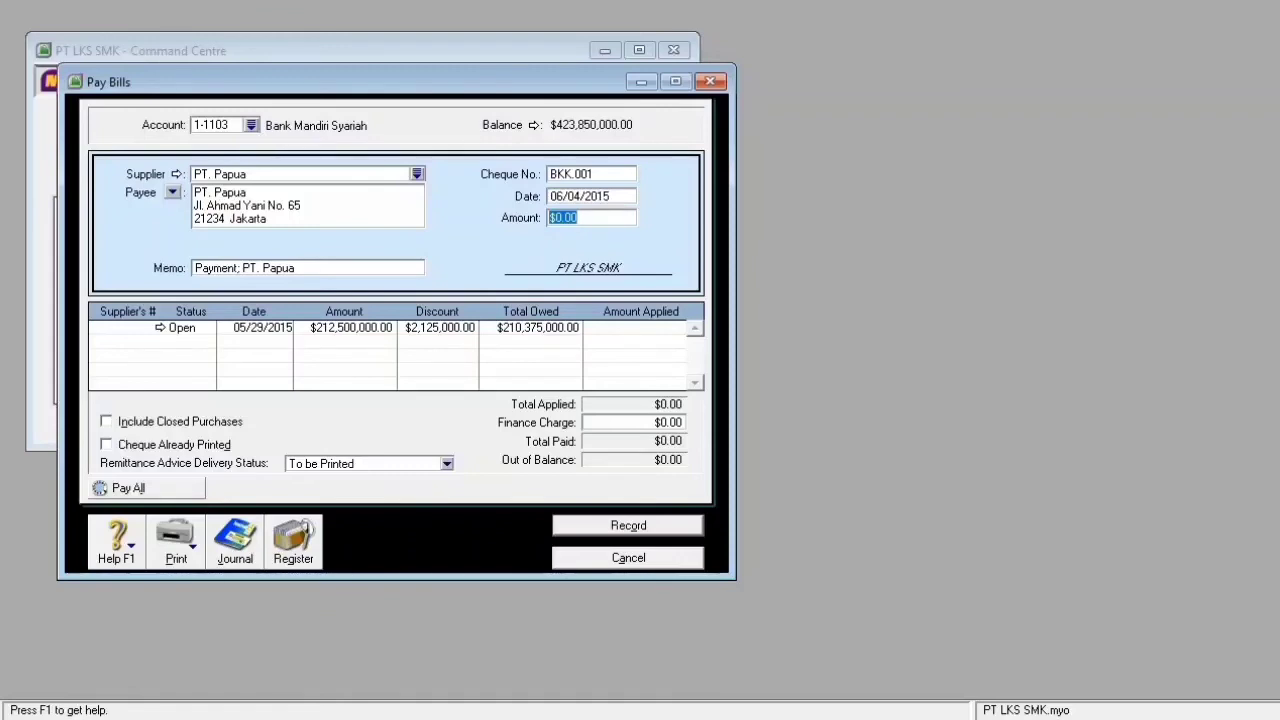
text(210370000)
key(Tab)
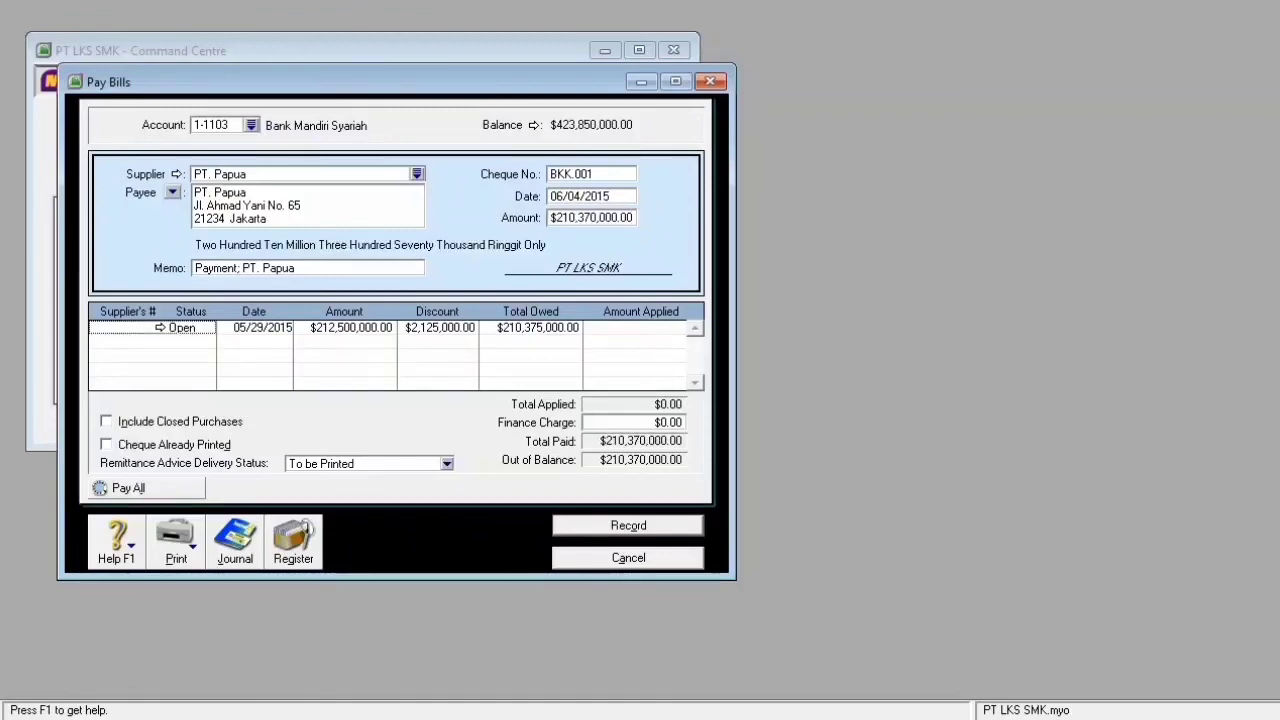
- Add memo 'Pembayaran utang kepada PT.papua dengan cek no.MS65', apply the amount to the bill, and record it
key(shift+Tab)
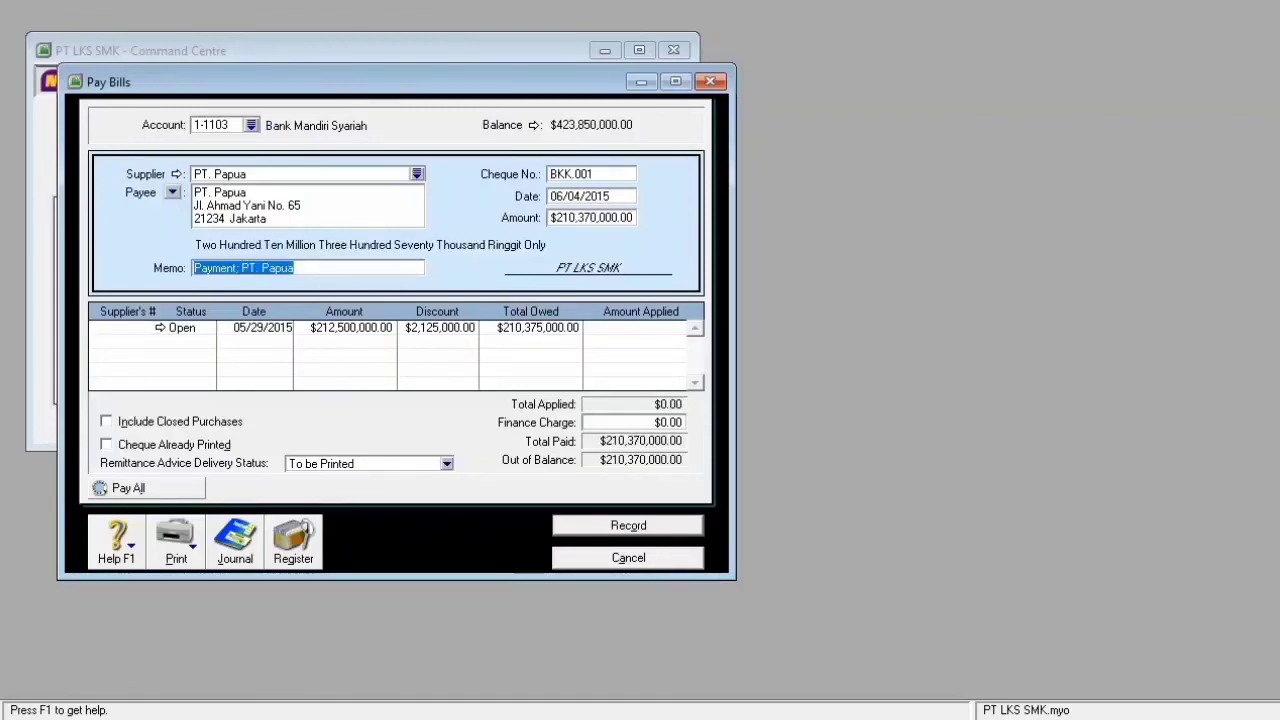
text(P)
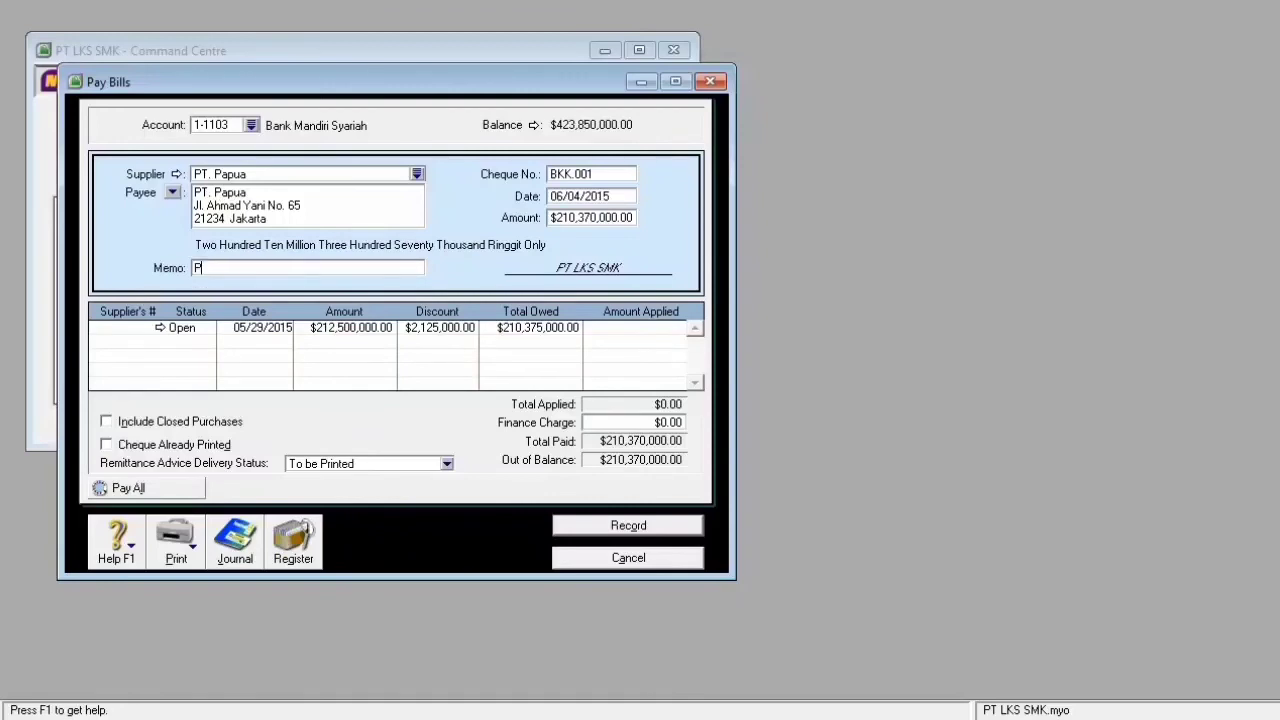
text(embayaran utang kepada P)
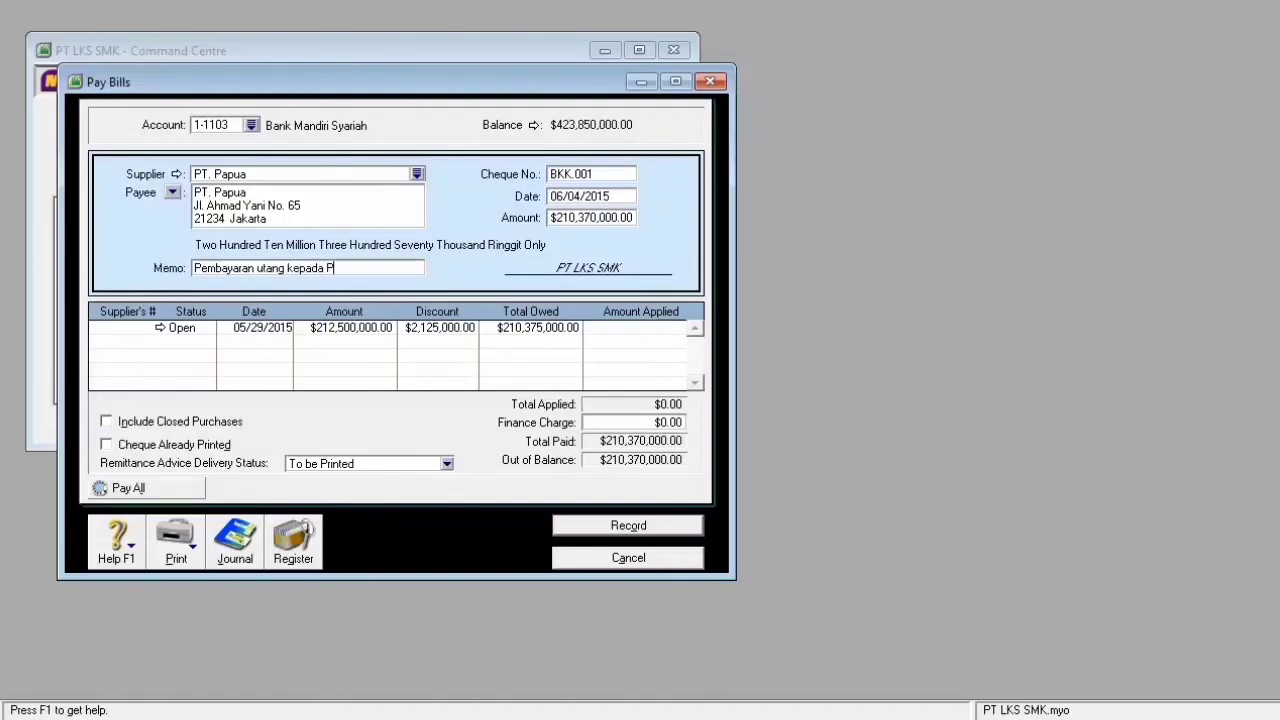
text(T>)
key(BackSpace)
text(.papua)
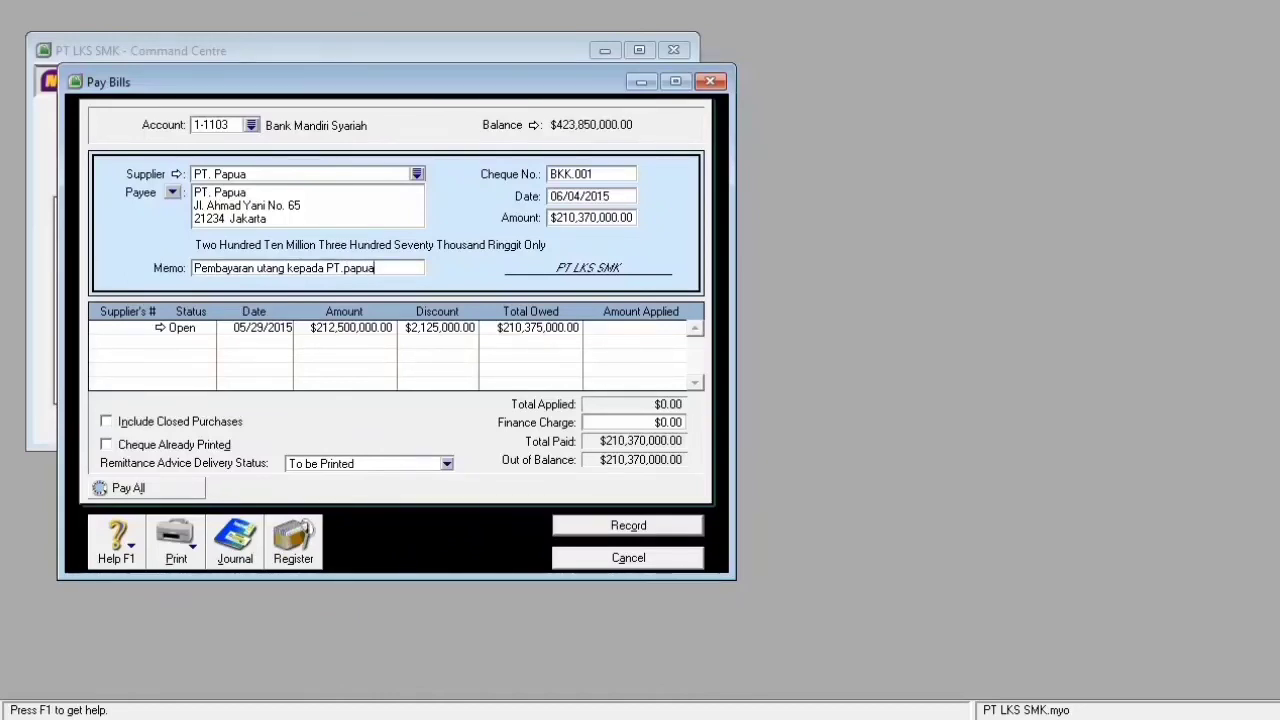
text( dengan cek n)
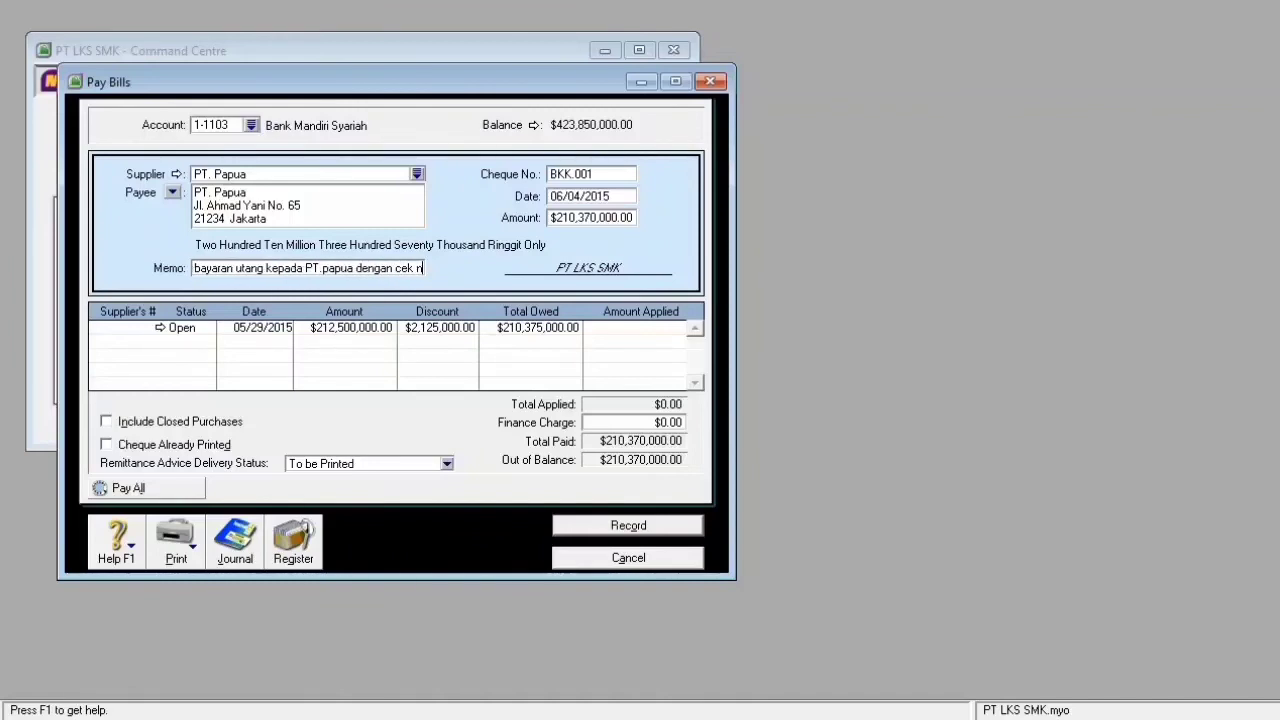
text(o)
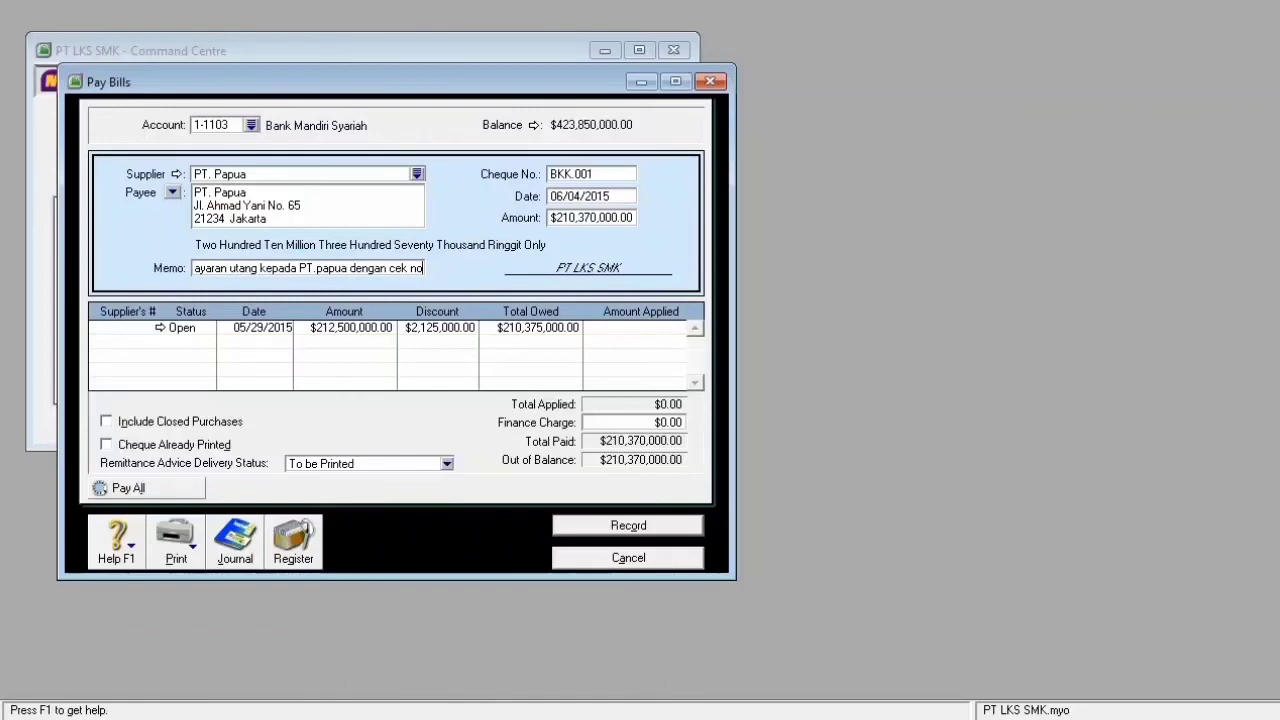
text(.)
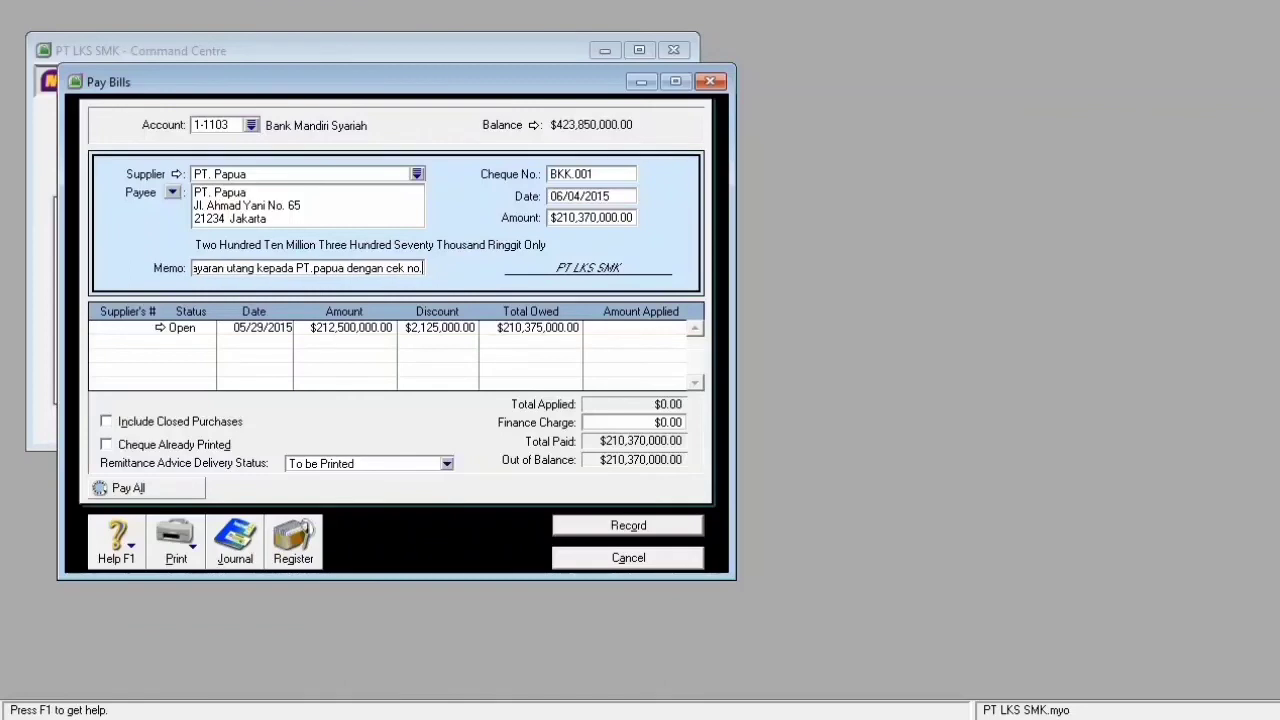
text(MS)
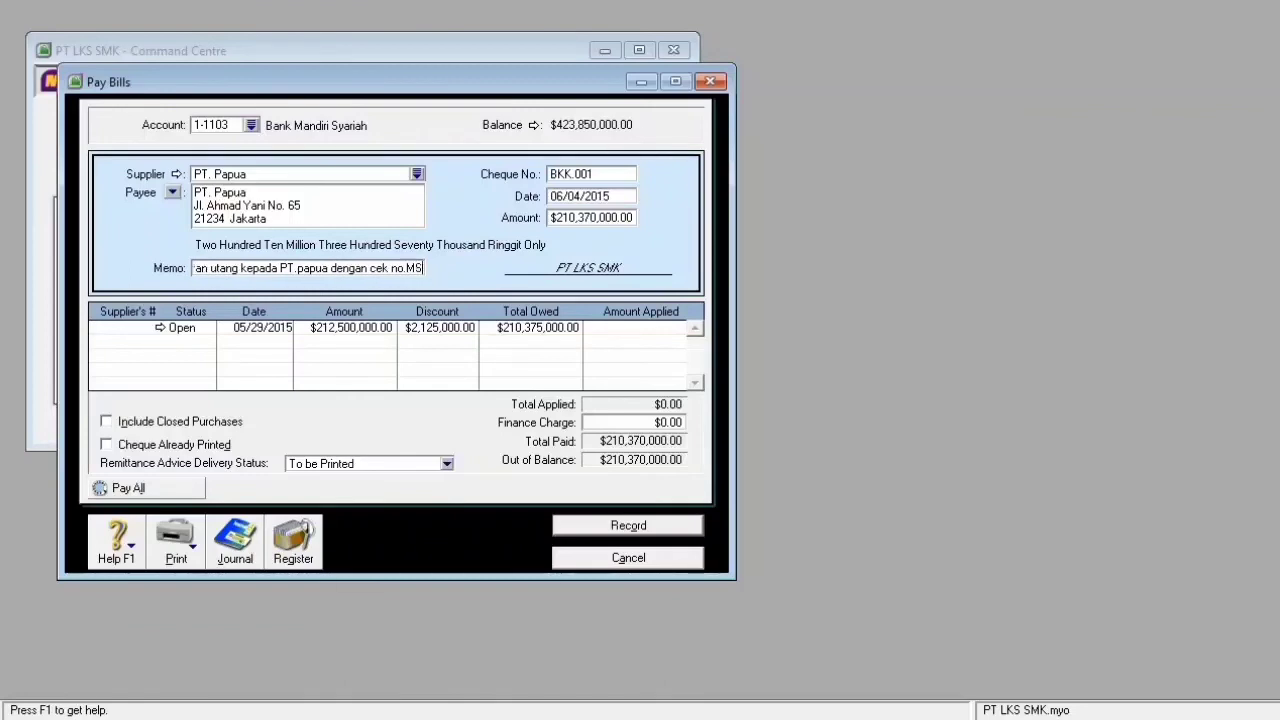
text(65)
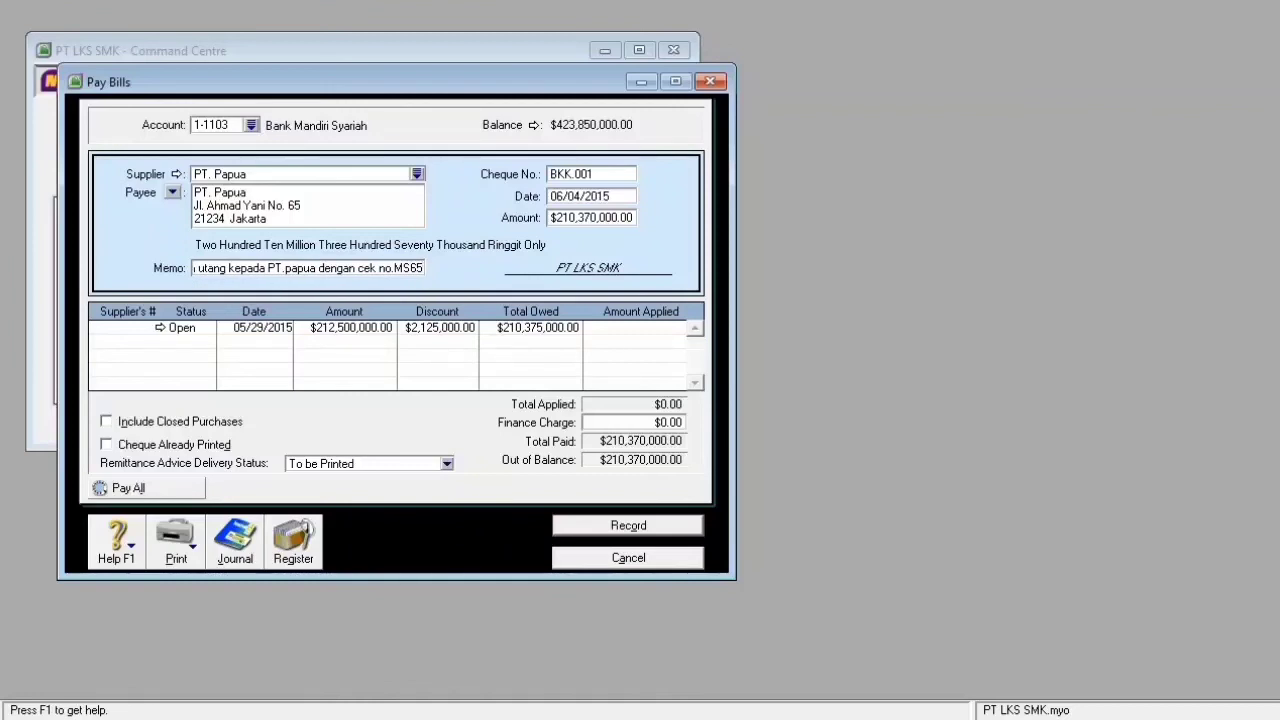
key(Tab)
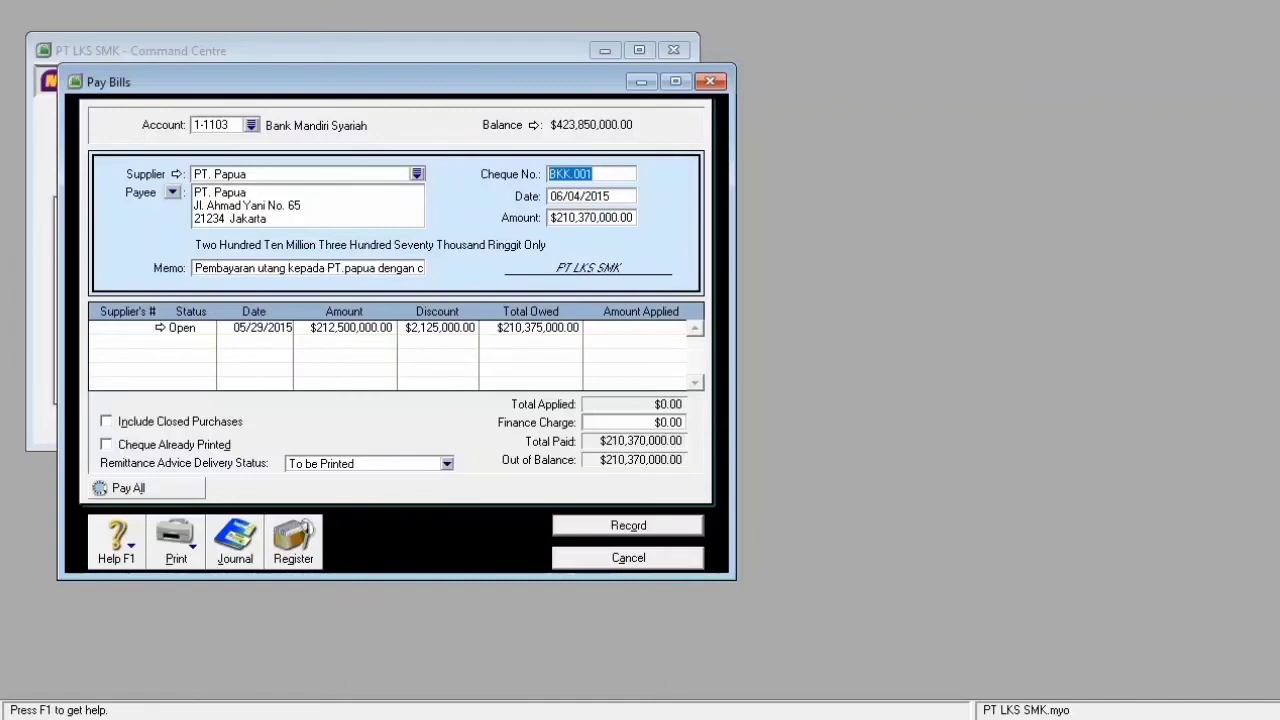
click(635, 423)
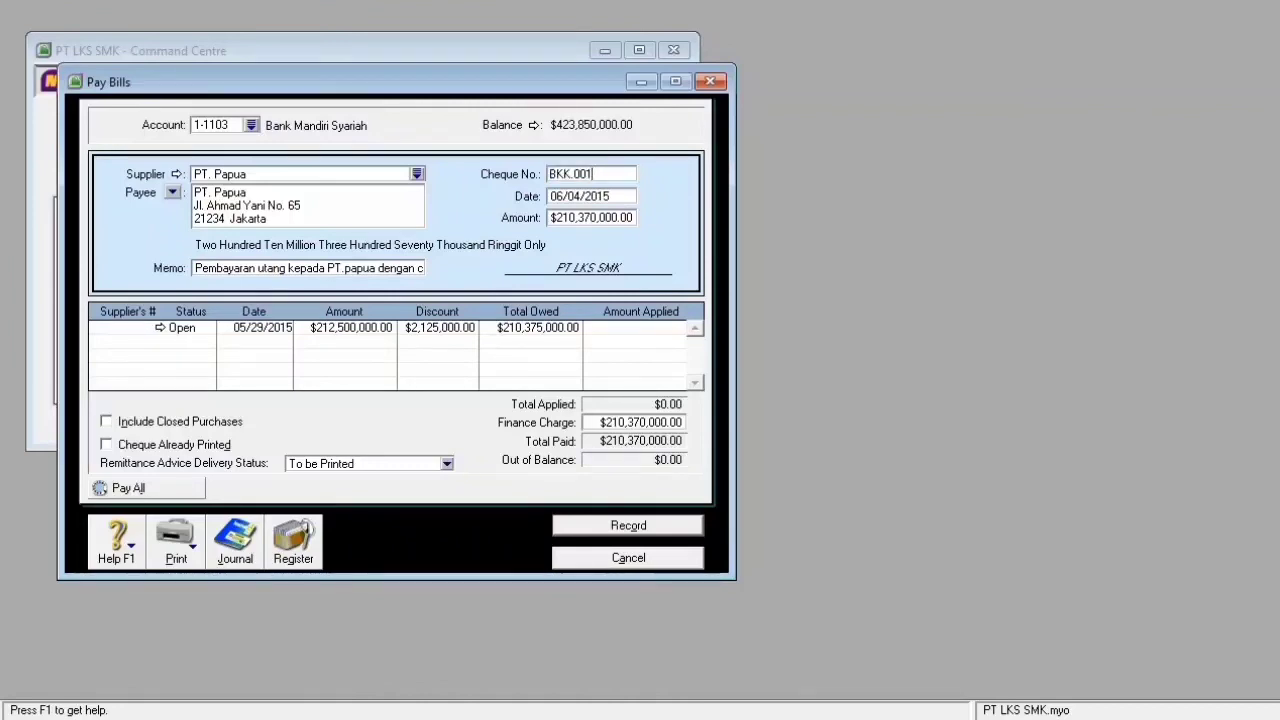
click(628, 525)
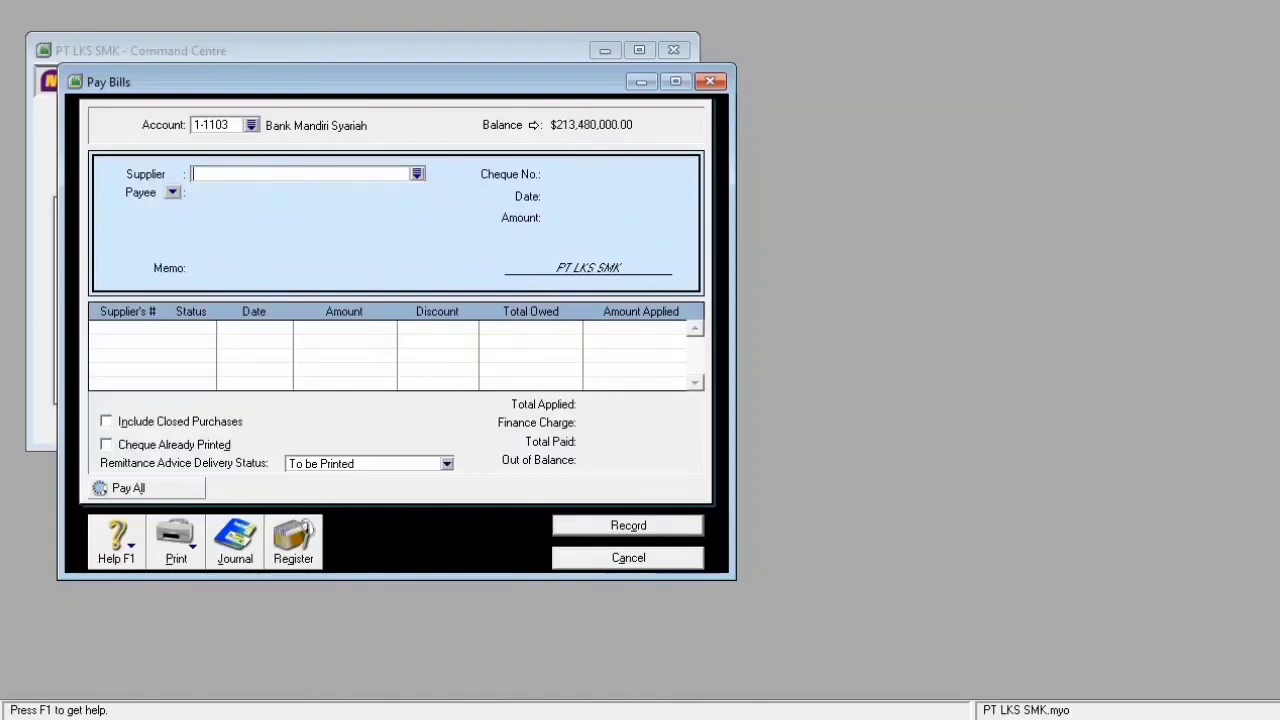
- Filter the Disbursements journal from 06/04/2015 to confirm the BKK.001 entry, then close it
key(alt+j)
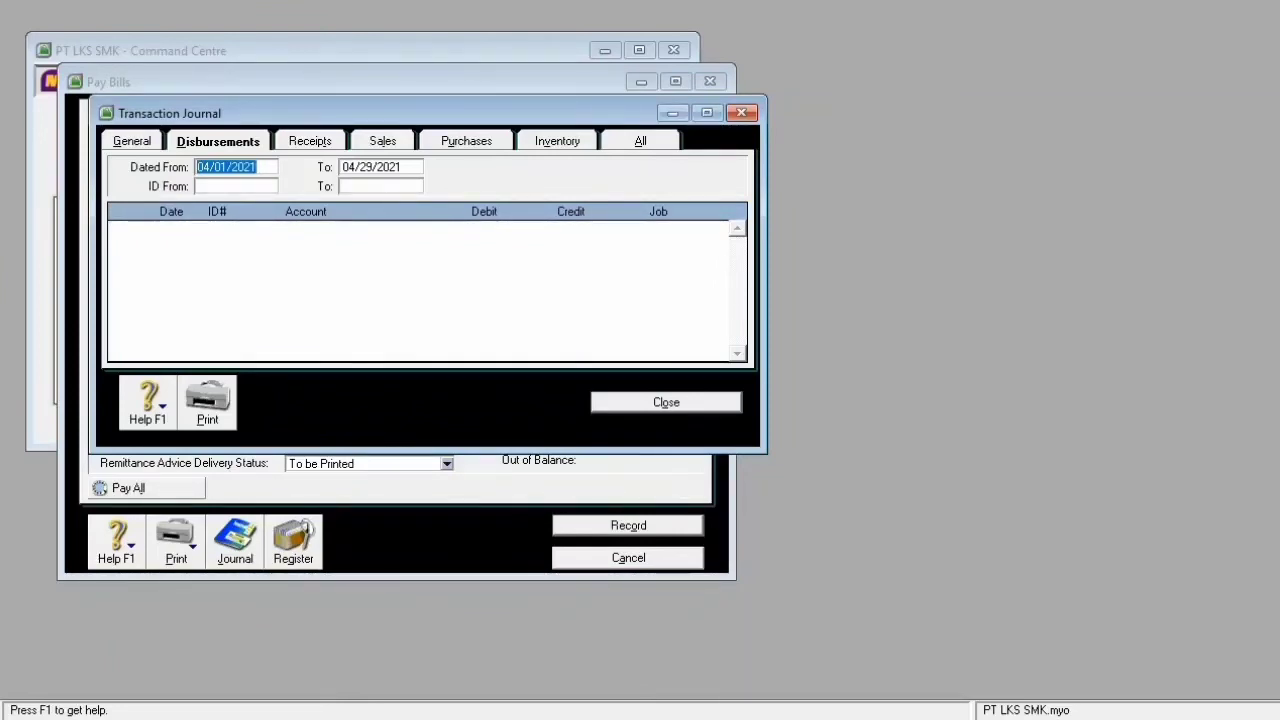
key(ctrl+Tab)
key(ctrl+Tab)
key(ctrl+Tab)
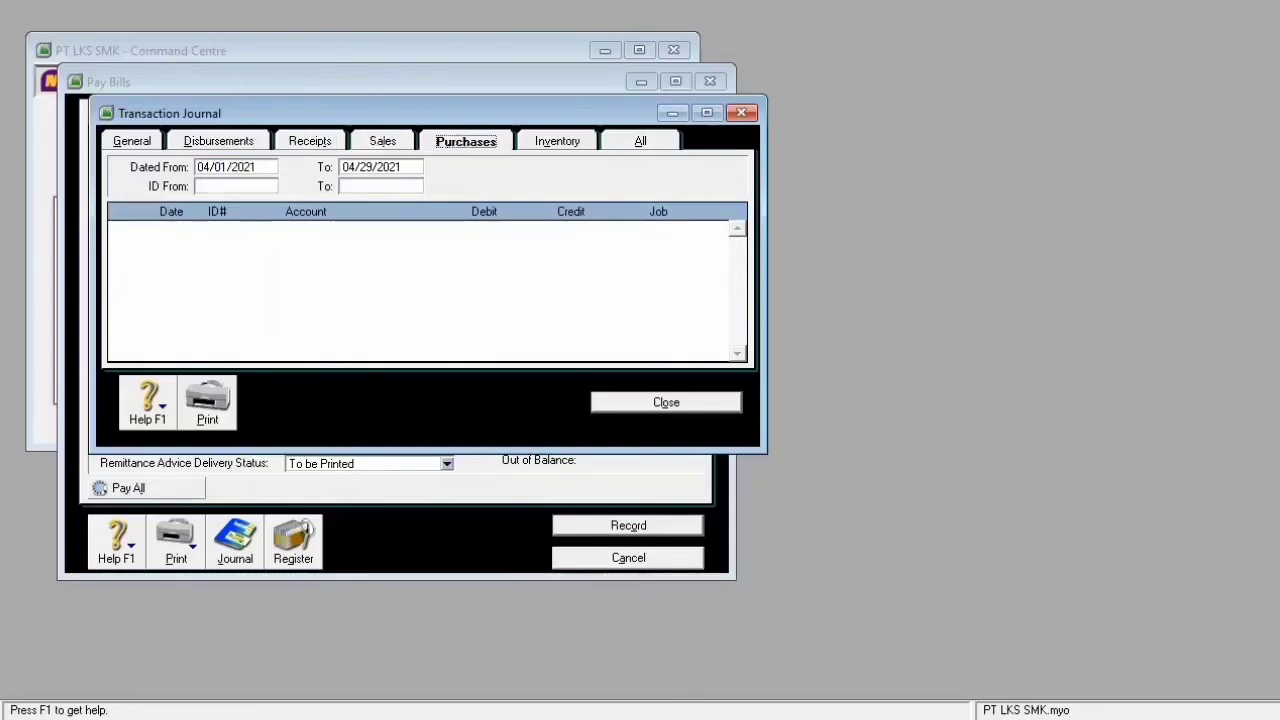
click(218, 141)
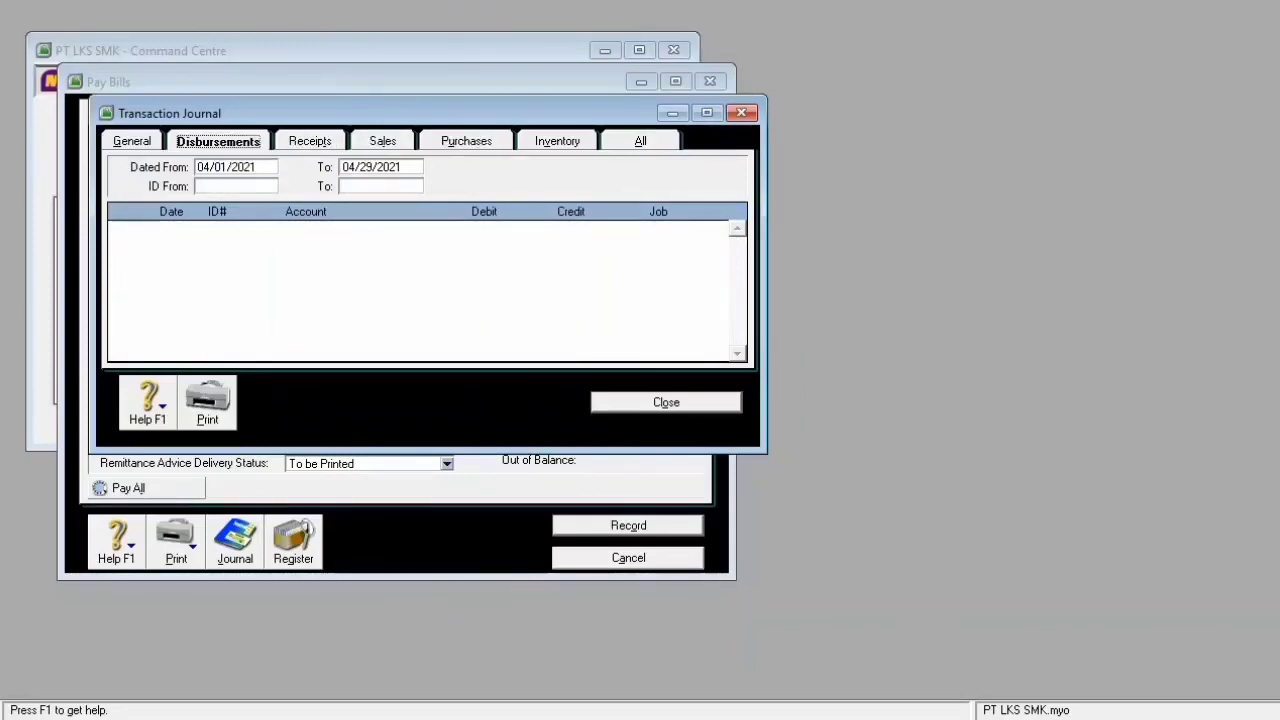
click(239, 167)
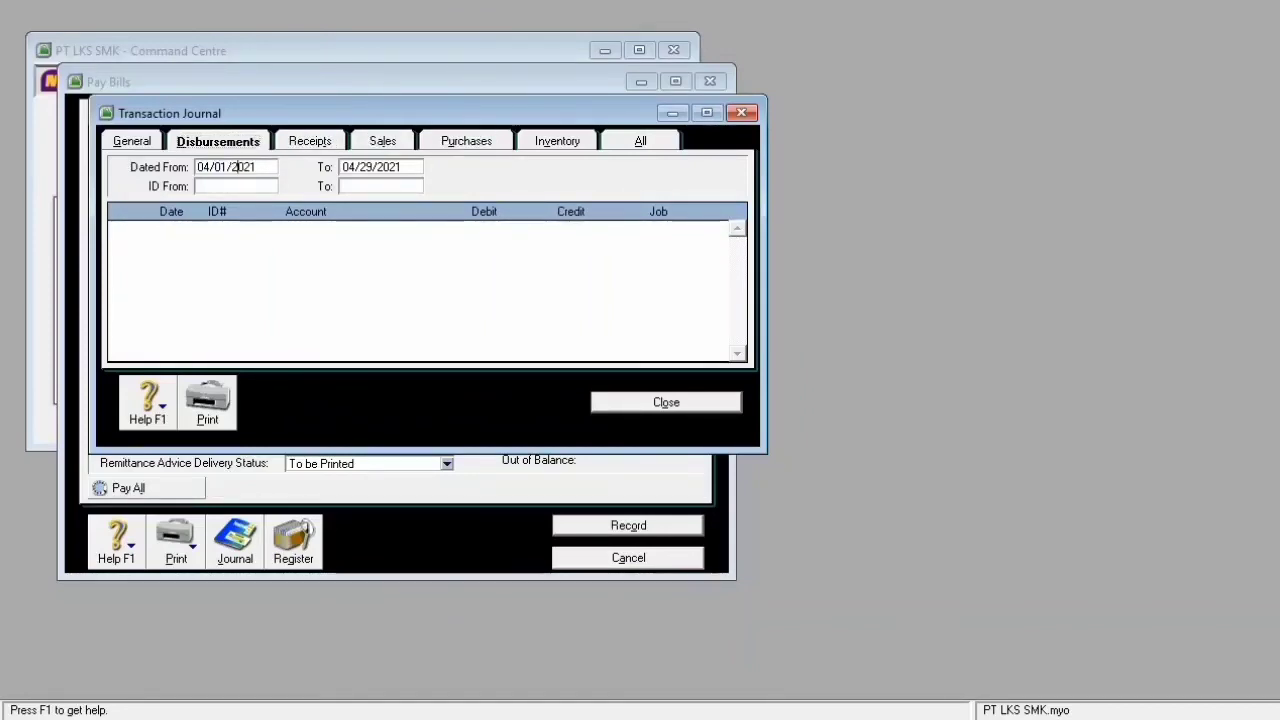
click(258, 167)
key(BackSpace)
key(BackSpace)
key(BackSpace)
key(BackSpace)
key(BackSpace)
key(BackSpace)
key(BackSpace)
key(BackSpace)
key(BackSpace)
key(BackSpace)
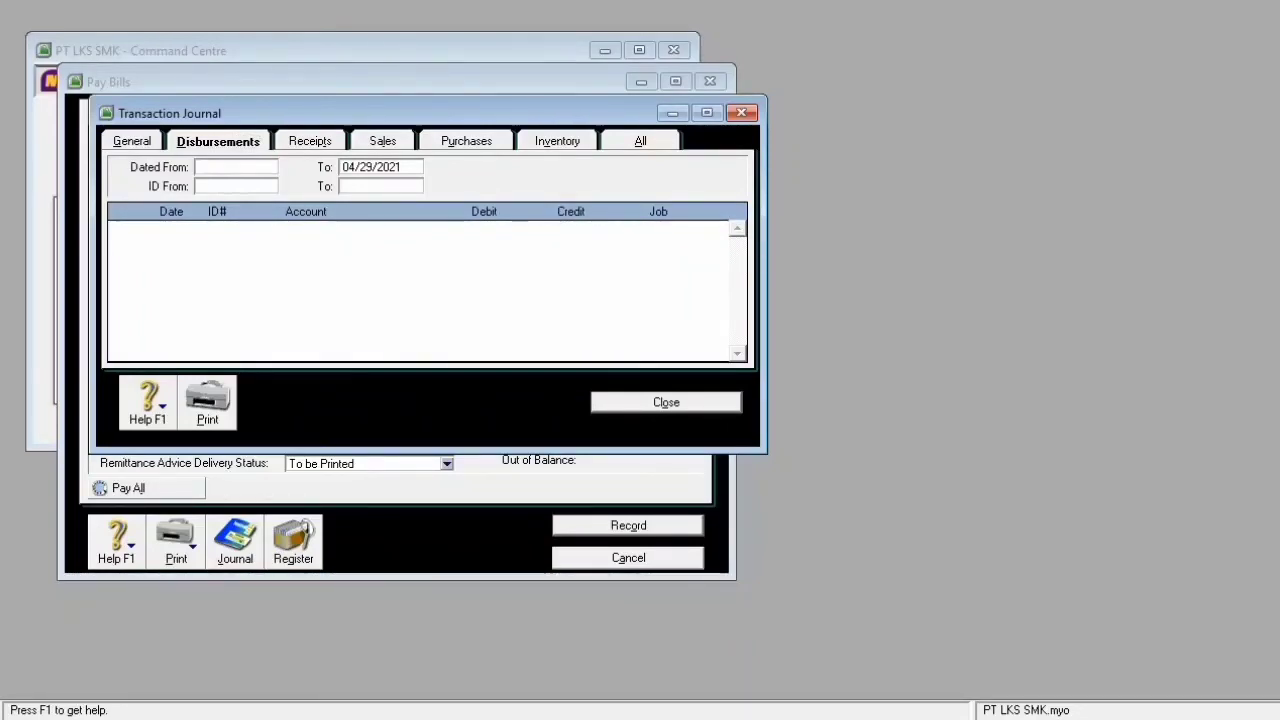
text(06/)
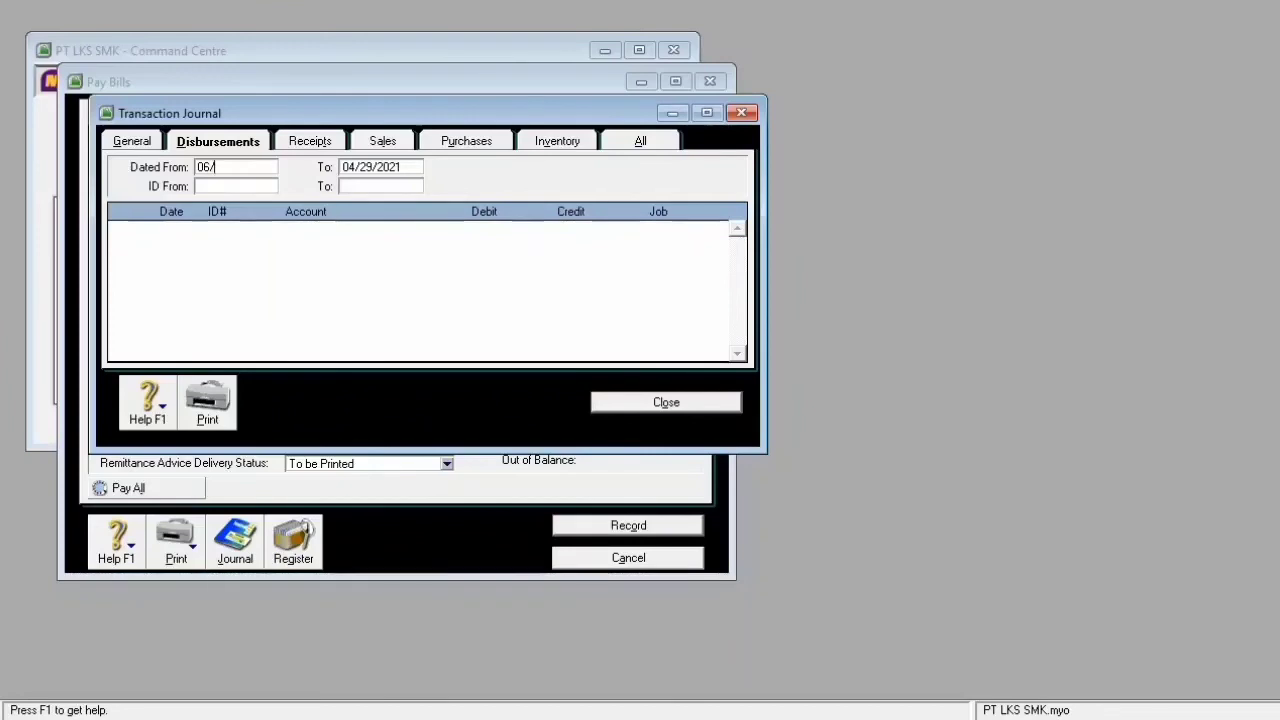
text(0)
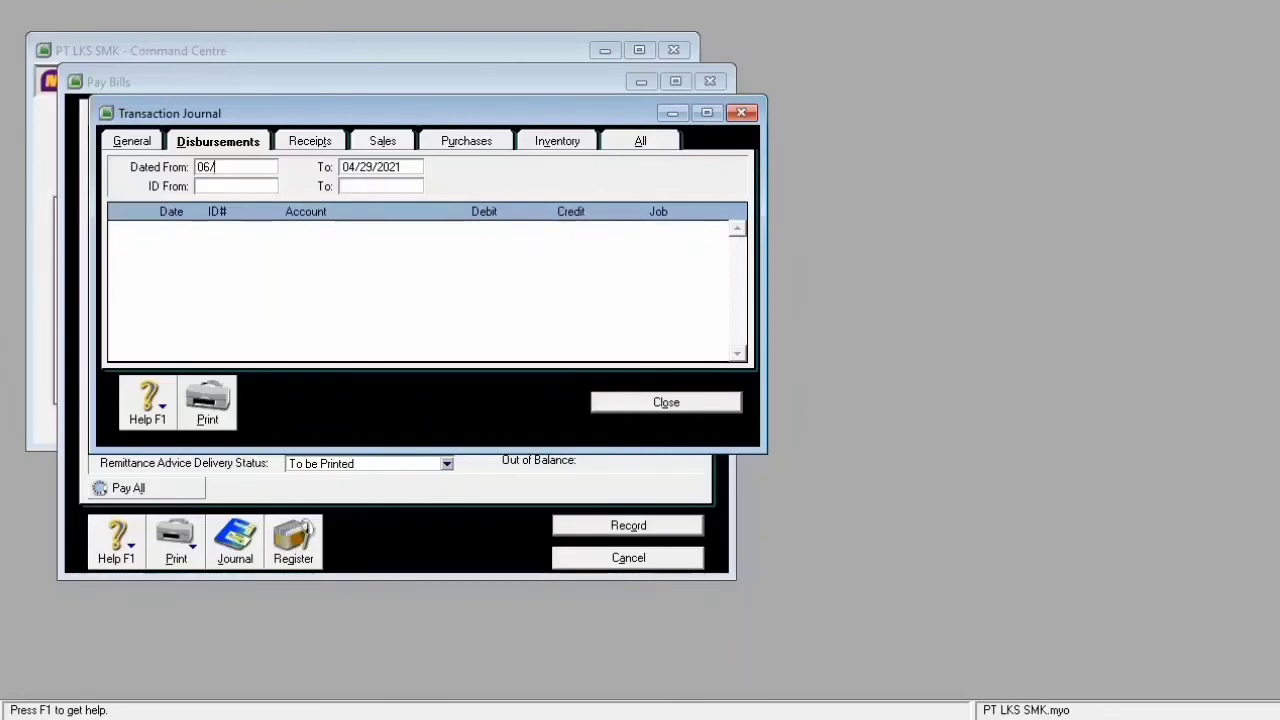
text(4/2015)
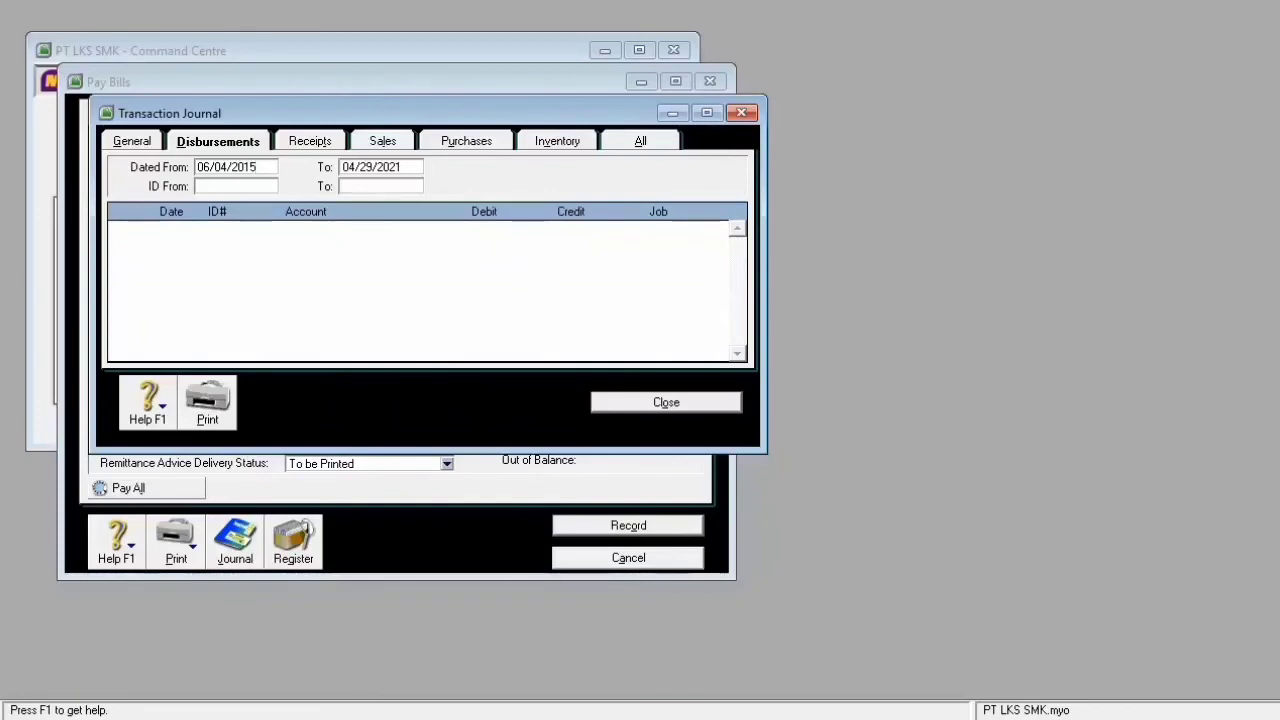
key(Tab)
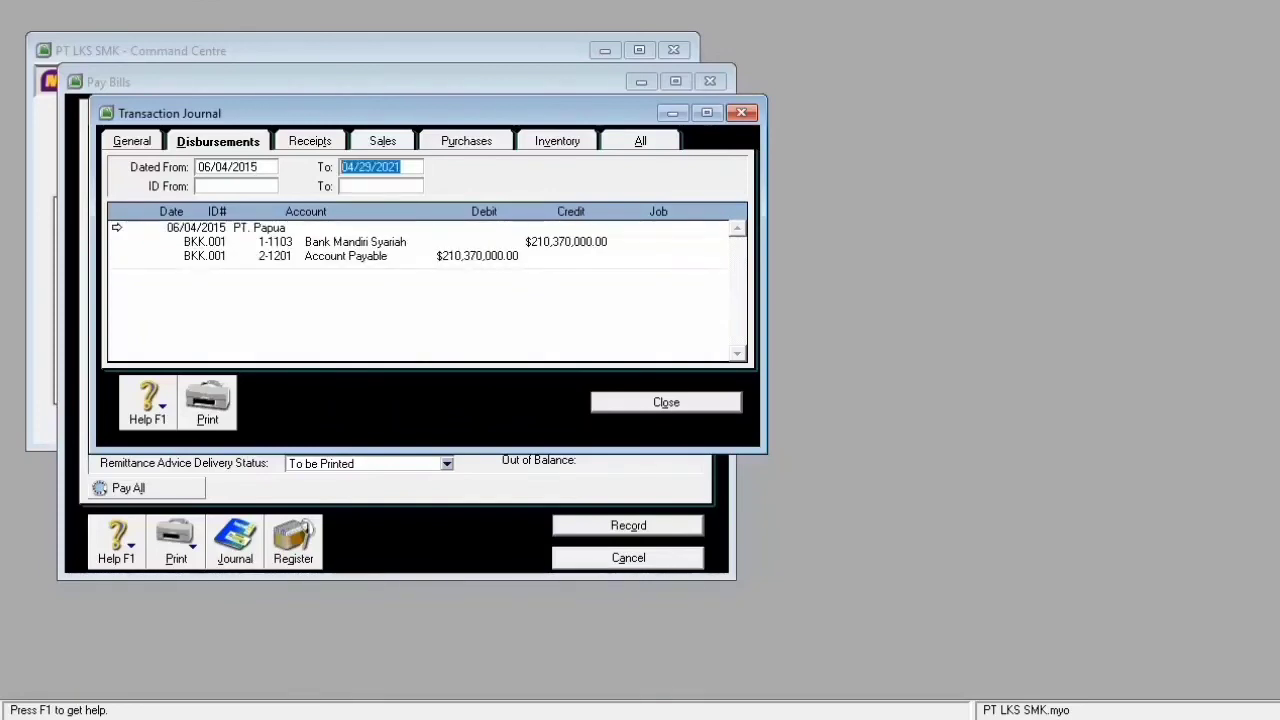
key(Escape)
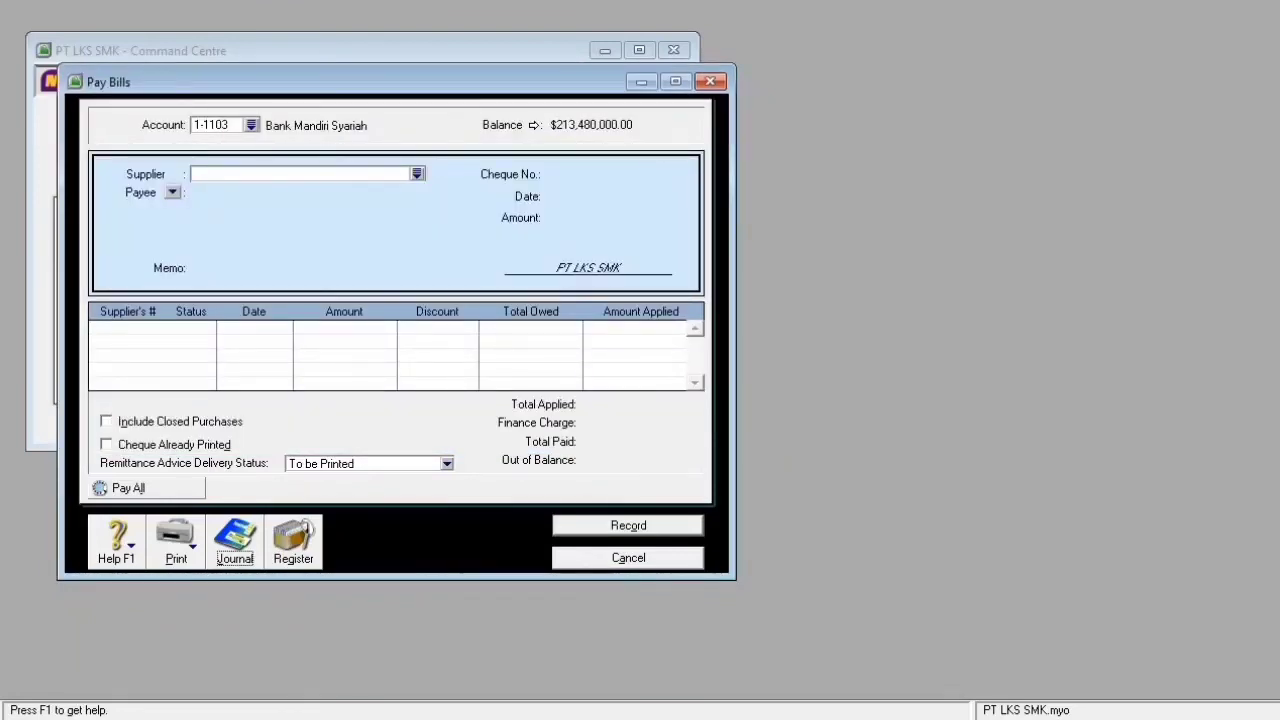
- Discard the unfinished bill payment and open a blank Receive Payments form from Sales
click(417, 174)
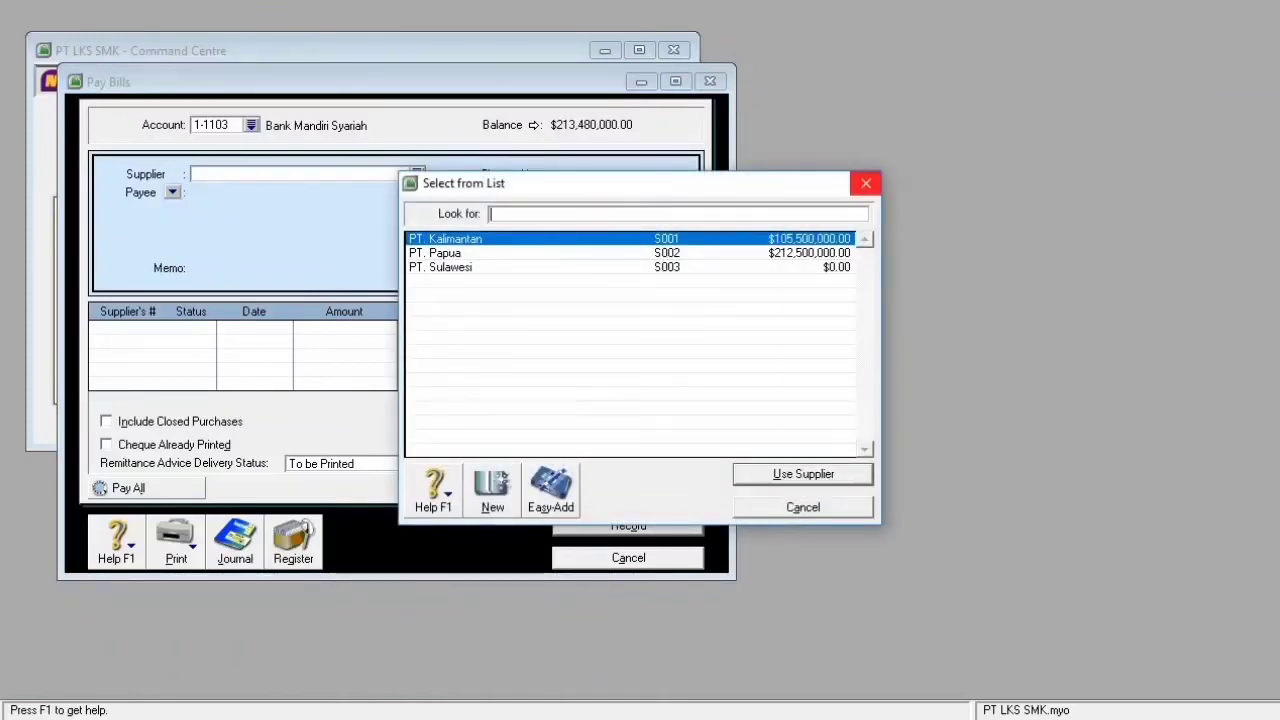
key(Return)
key(Escape)
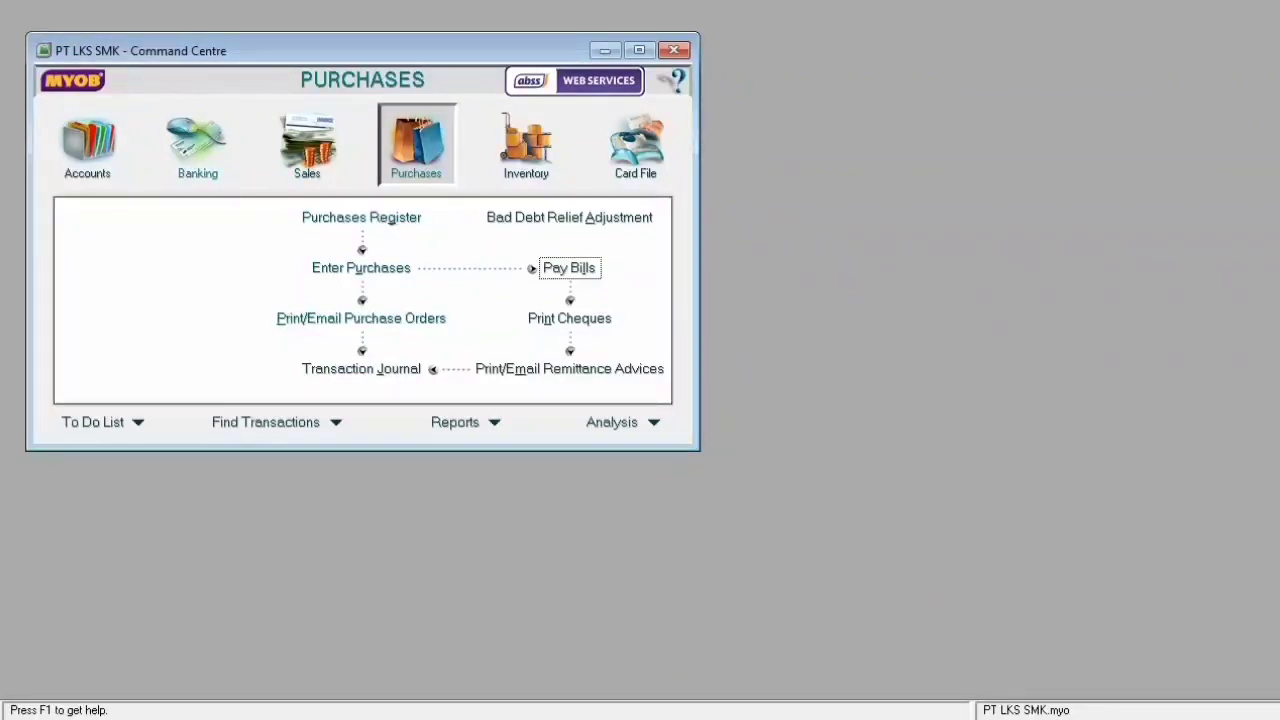
click(307, 145)
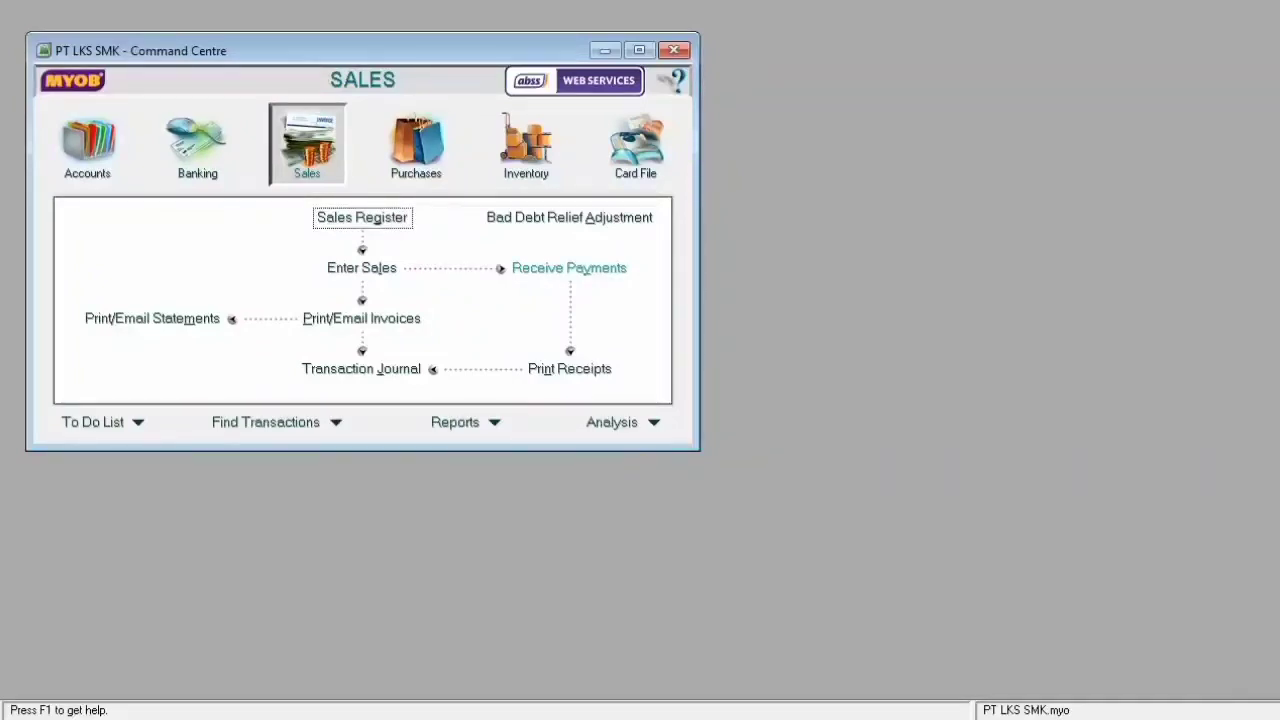
click(568, 268)
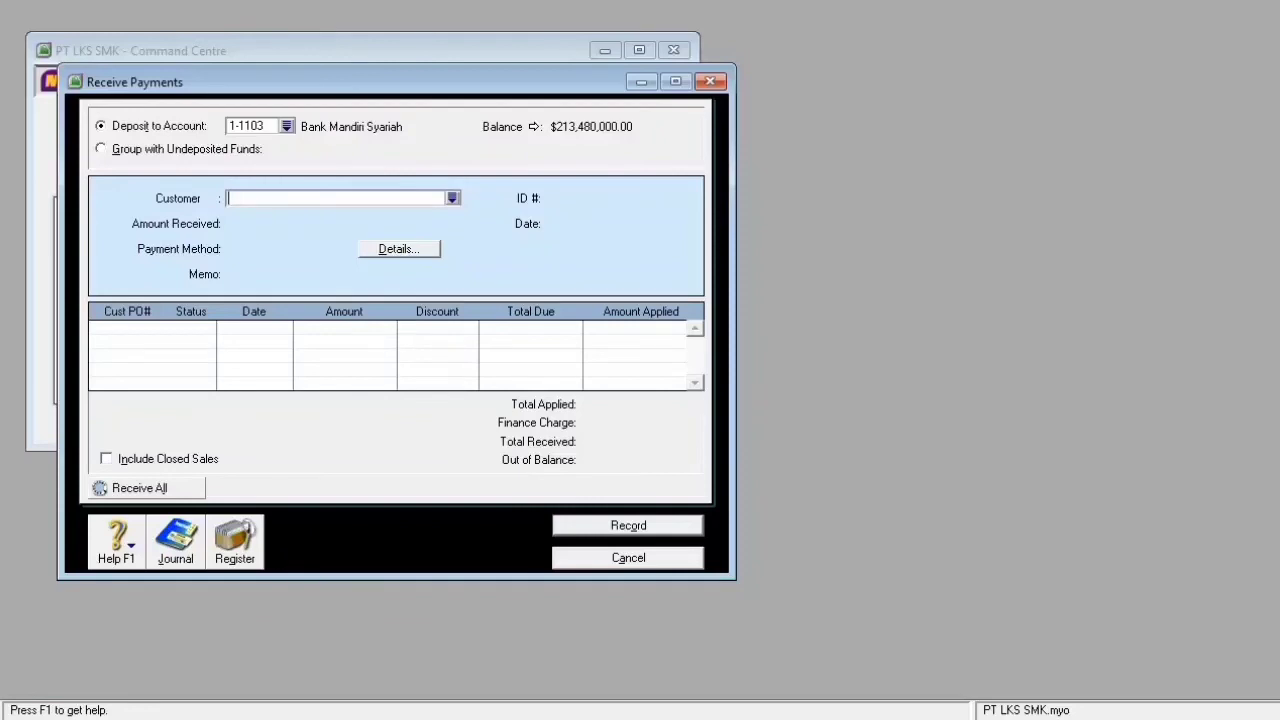
- Choose customer PT. Jawa and set payment ID BKM.001 dated 06/04/2015
text(PT. Jawa)
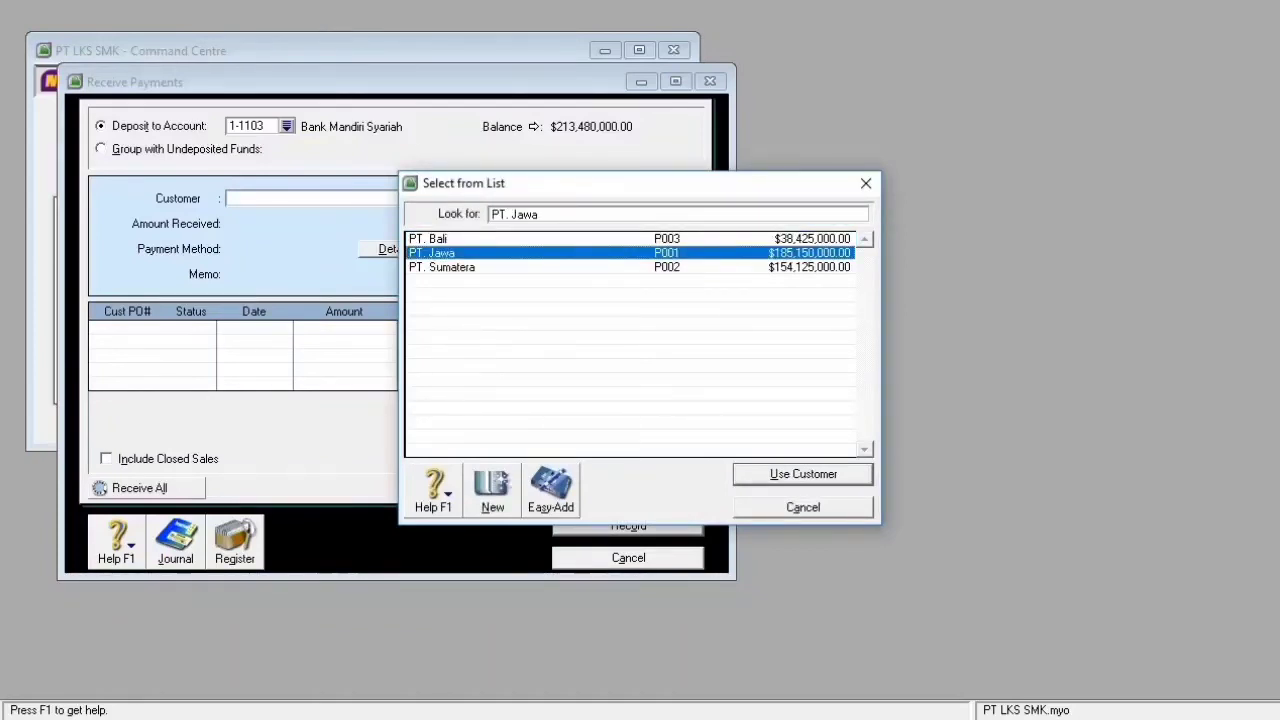
key(Return)
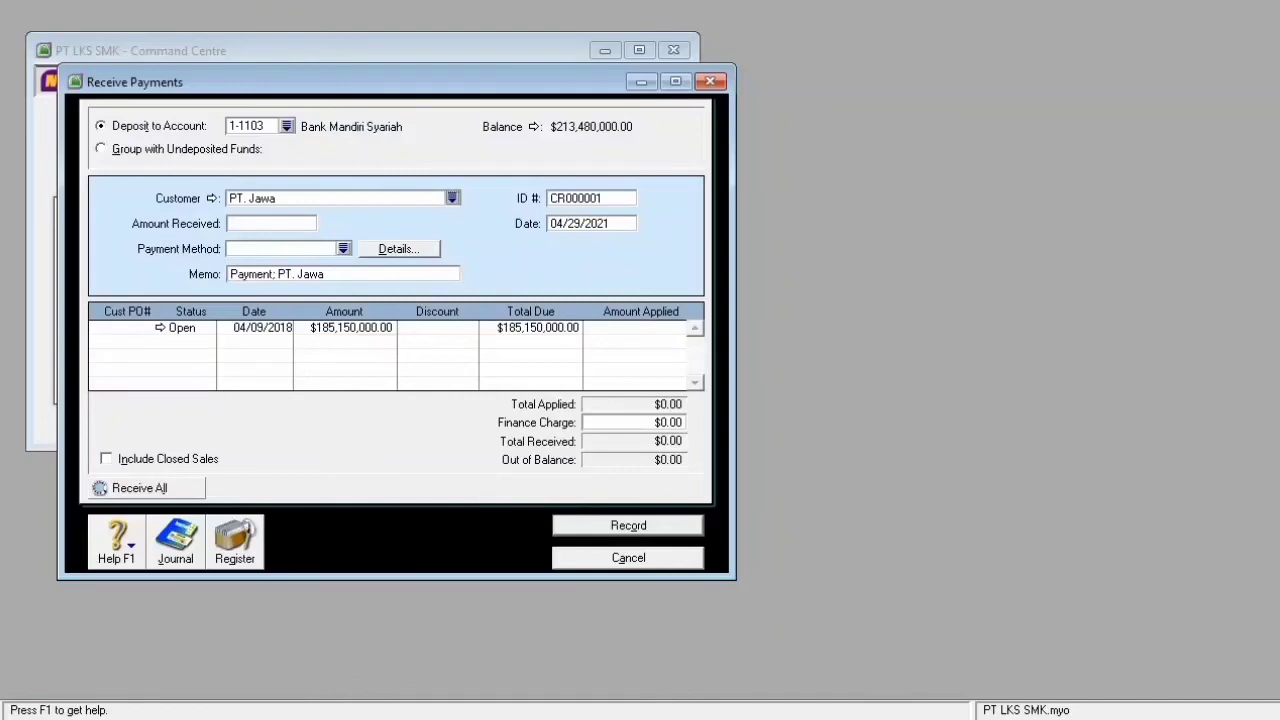
click(590, 198)
text(BKM.001)
key(Tab)
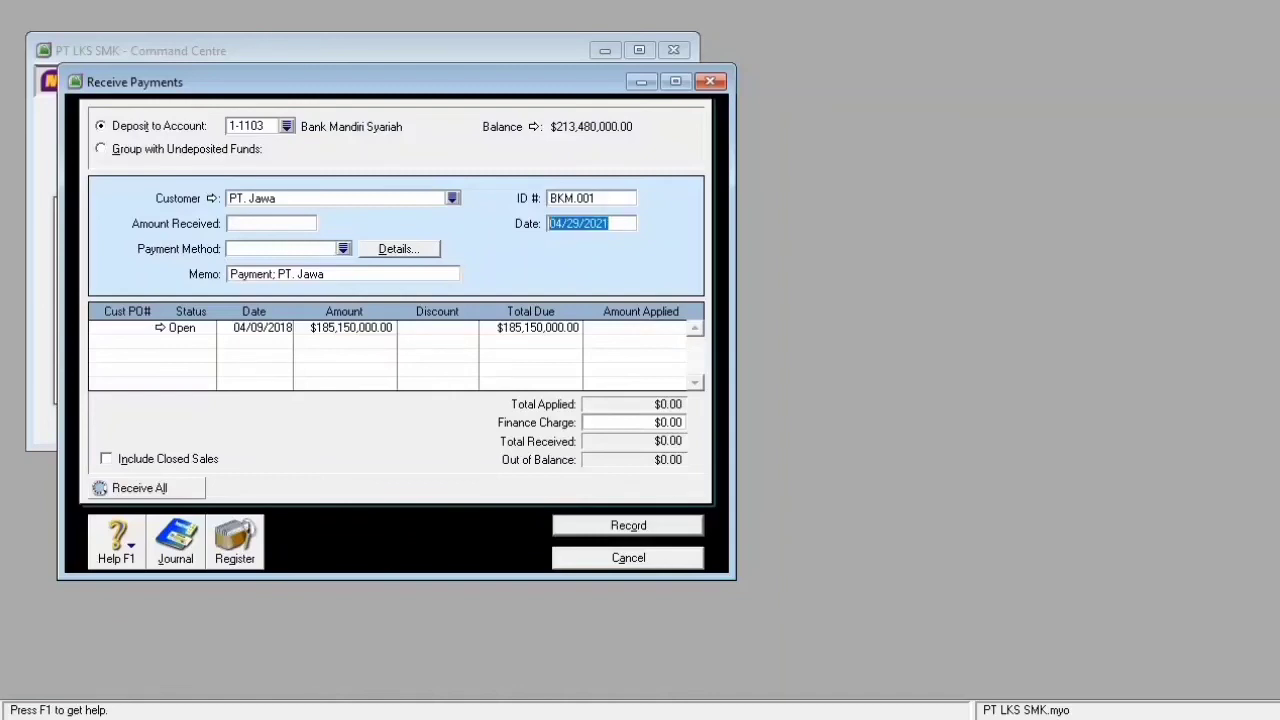
text(06)
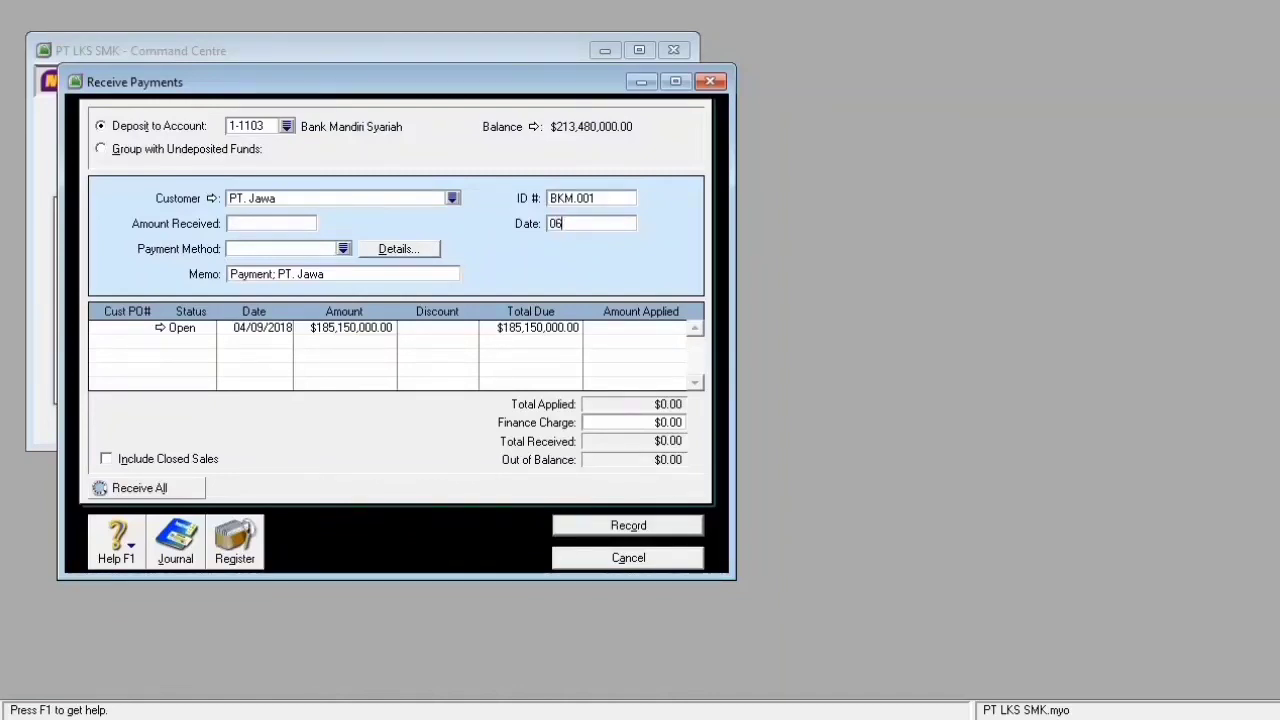
text(/04/2015)
key(Tab)
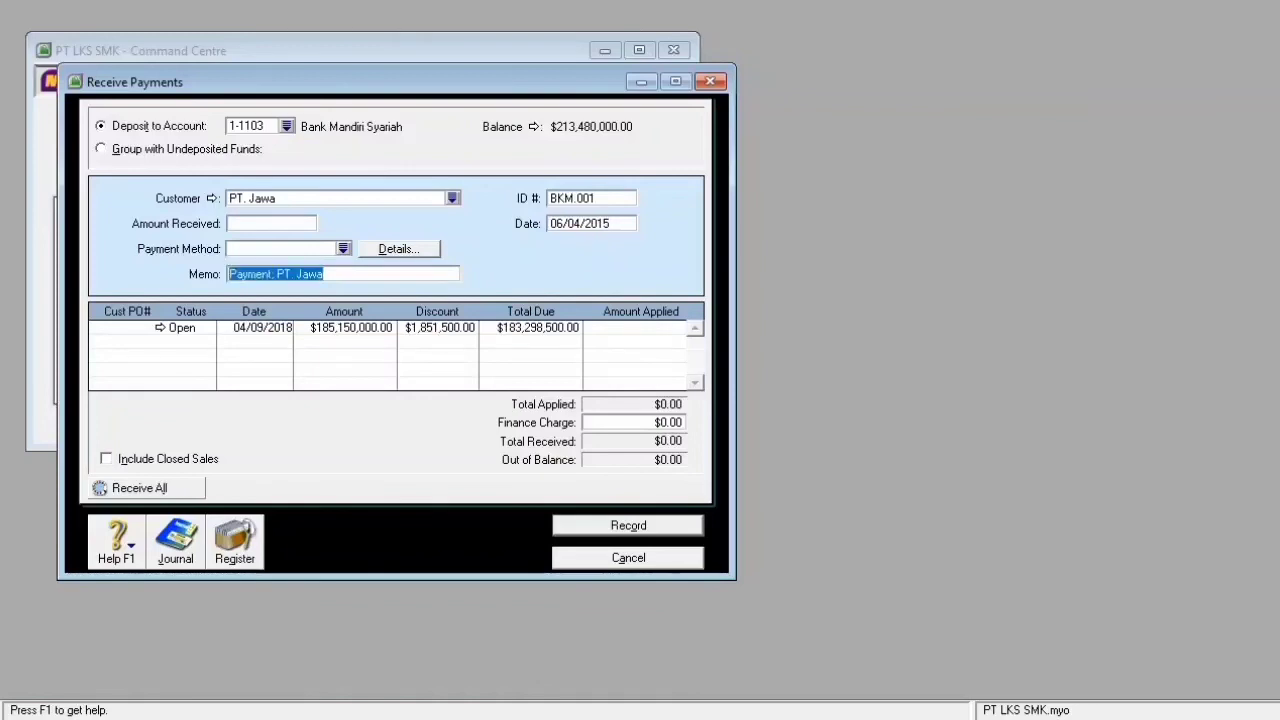
- Record a 187,001,500 receipt with memo 'Penerimaan cek bank mega no.M340 atas pelunasan PT.Jawa', balanced by finance charge
text(Pen)
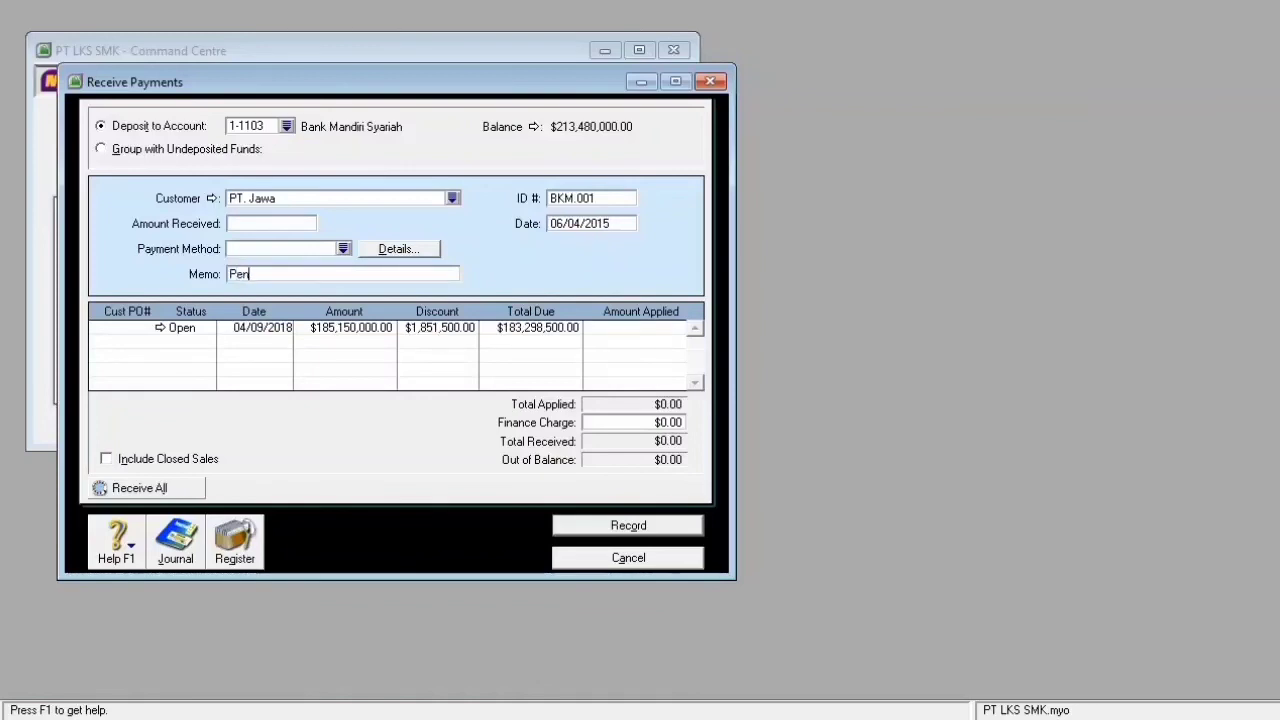
text(erimaan cek bank mega no.)
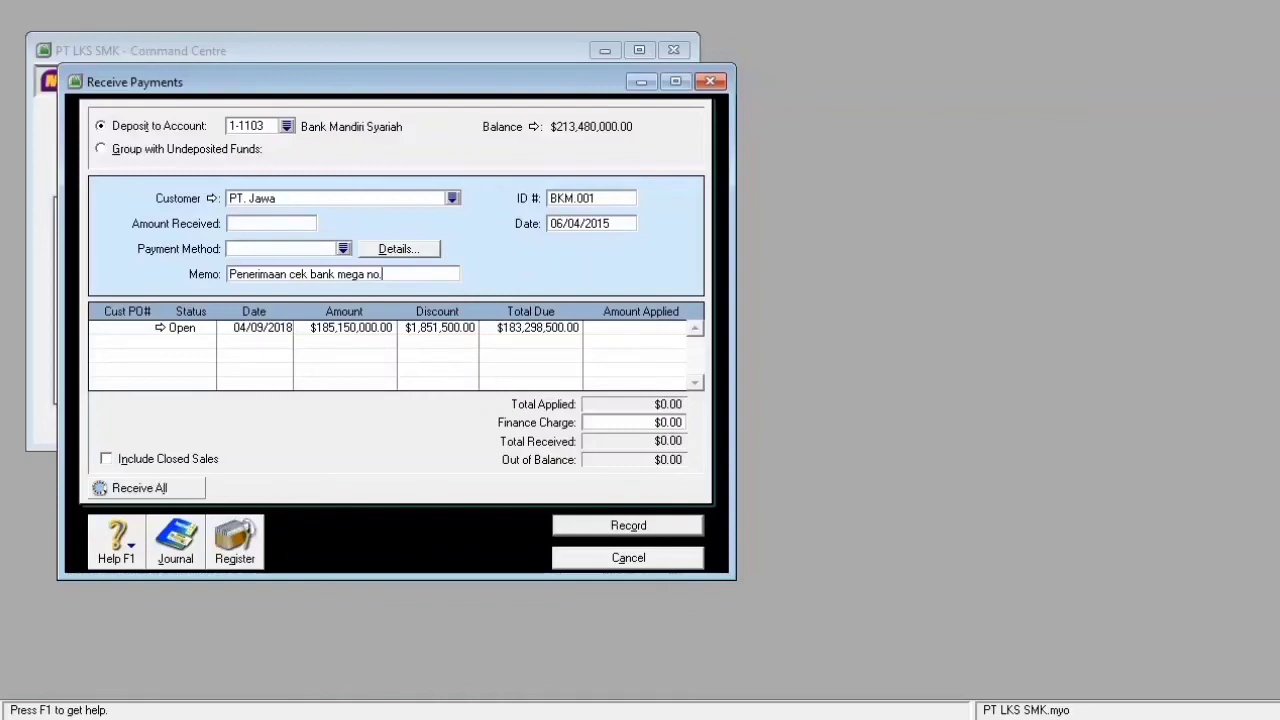
text(M340 atas pelunasan PT)
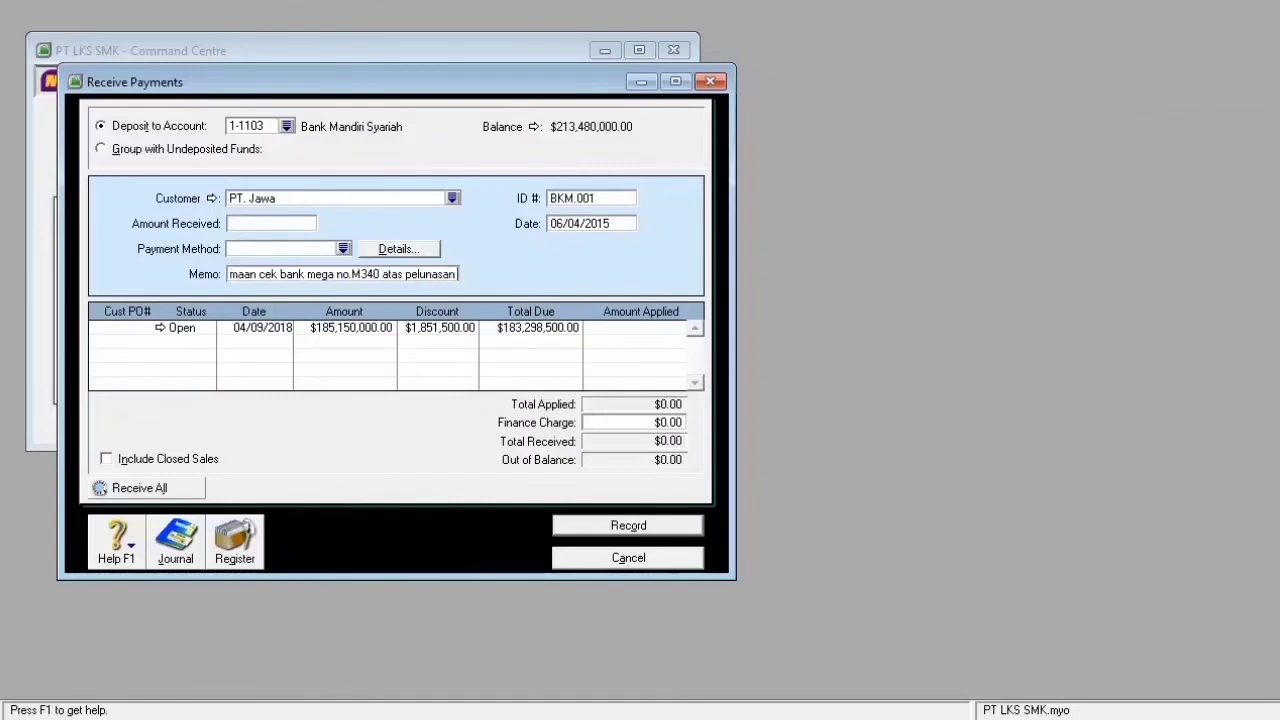
text(.Ja)
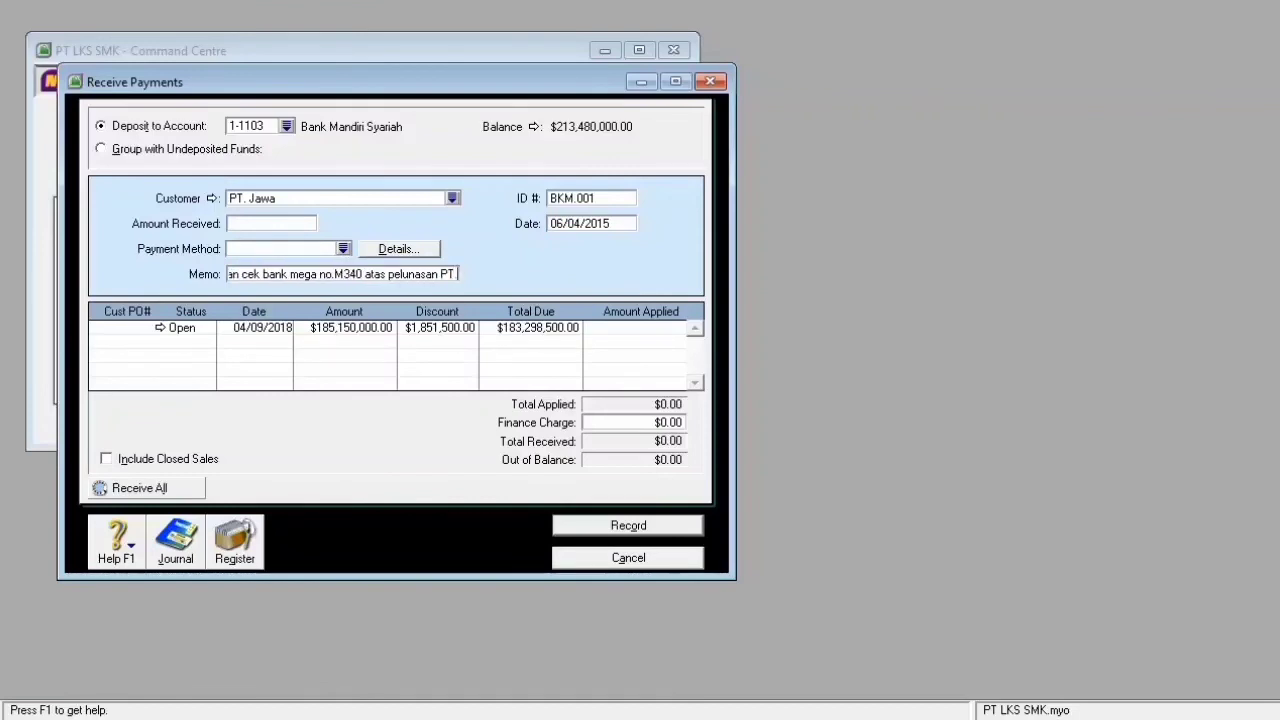
text(wa)
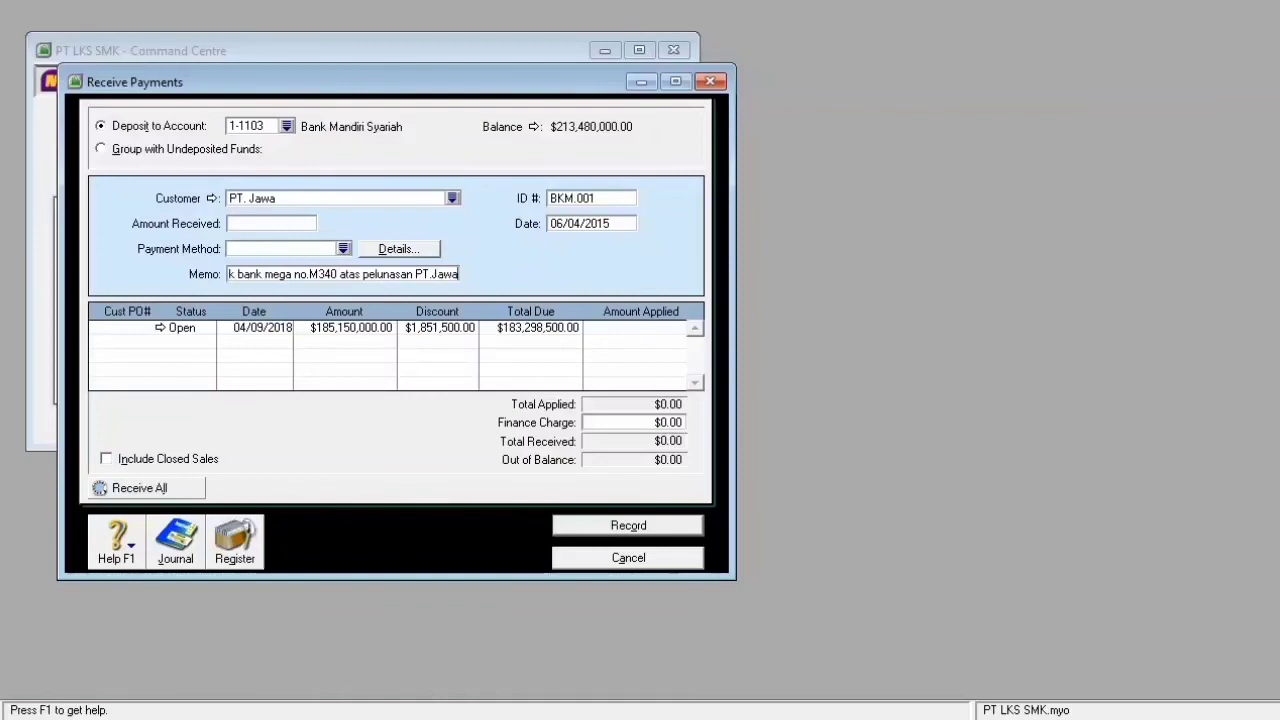
click(271, 224)
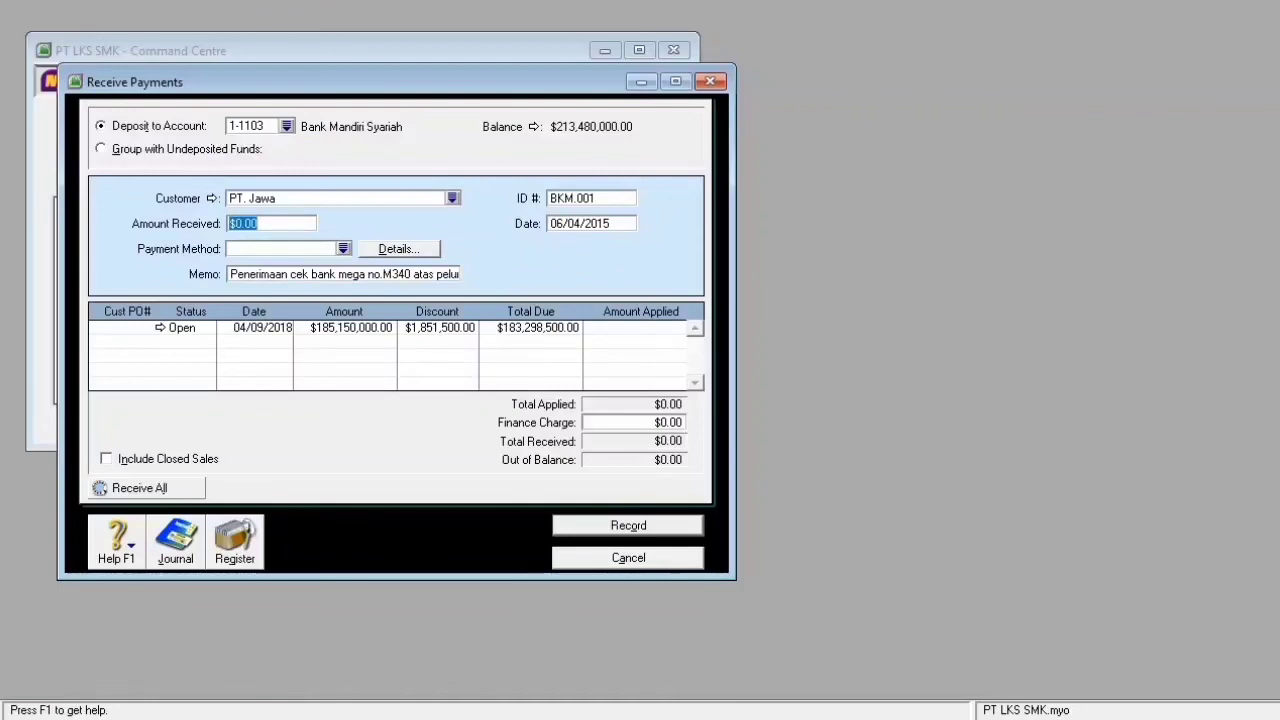
text(187001500)
key(Tab)
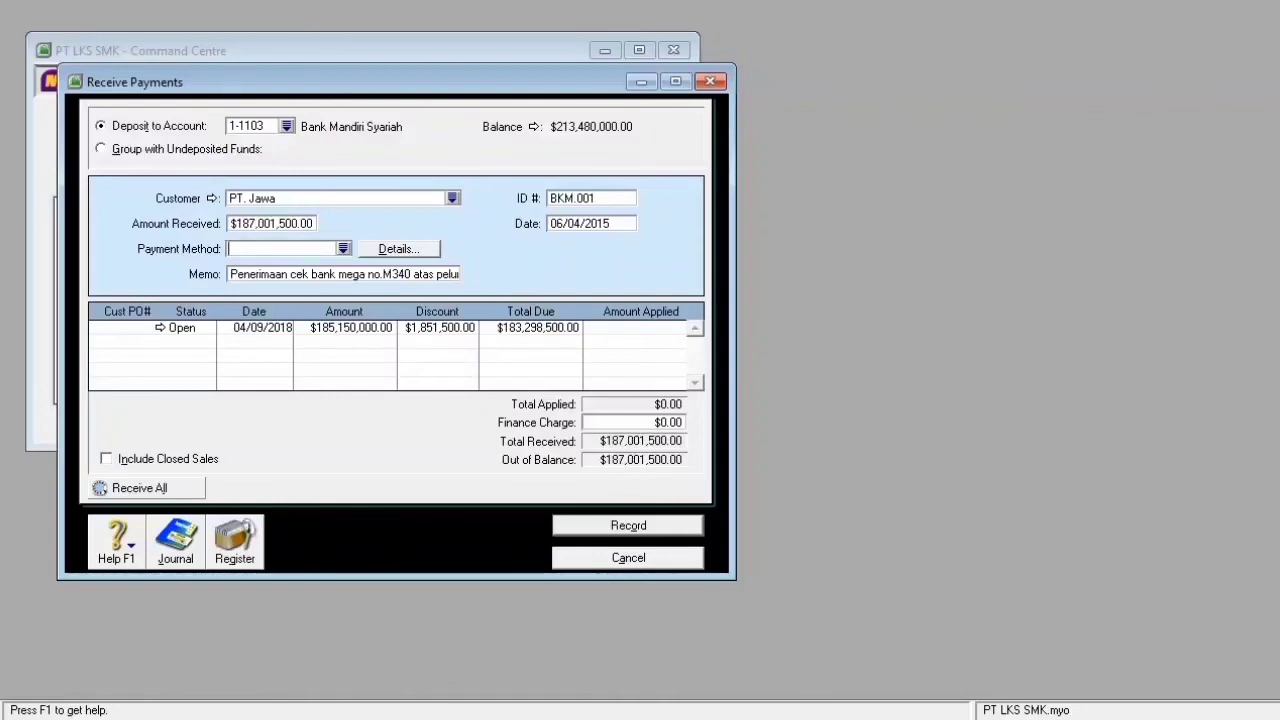
click(644, 423)
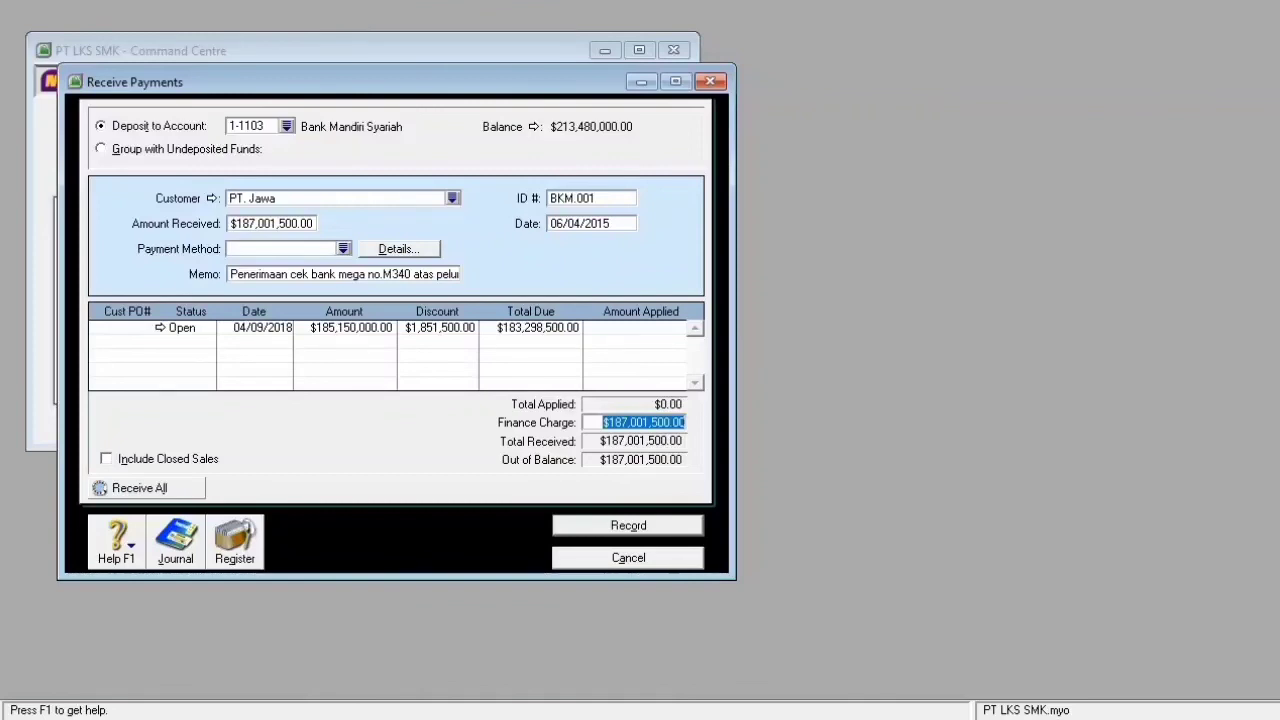
key(Tab)
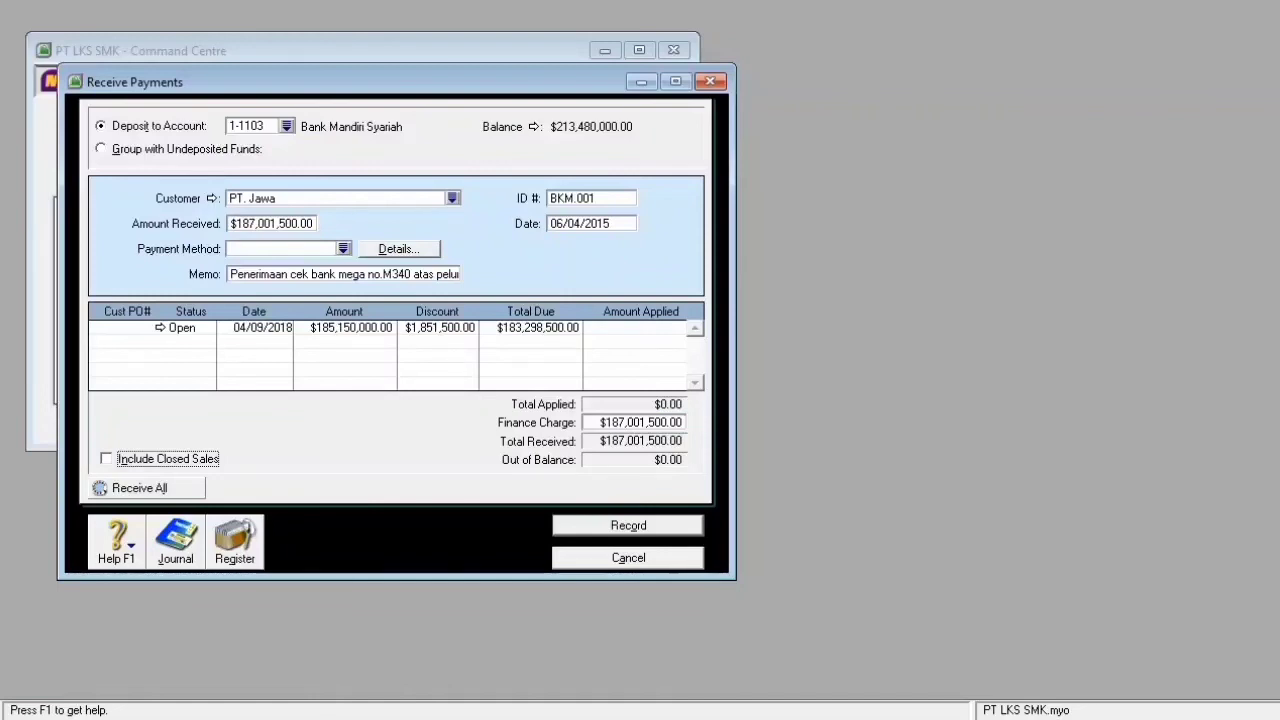
key(Return)
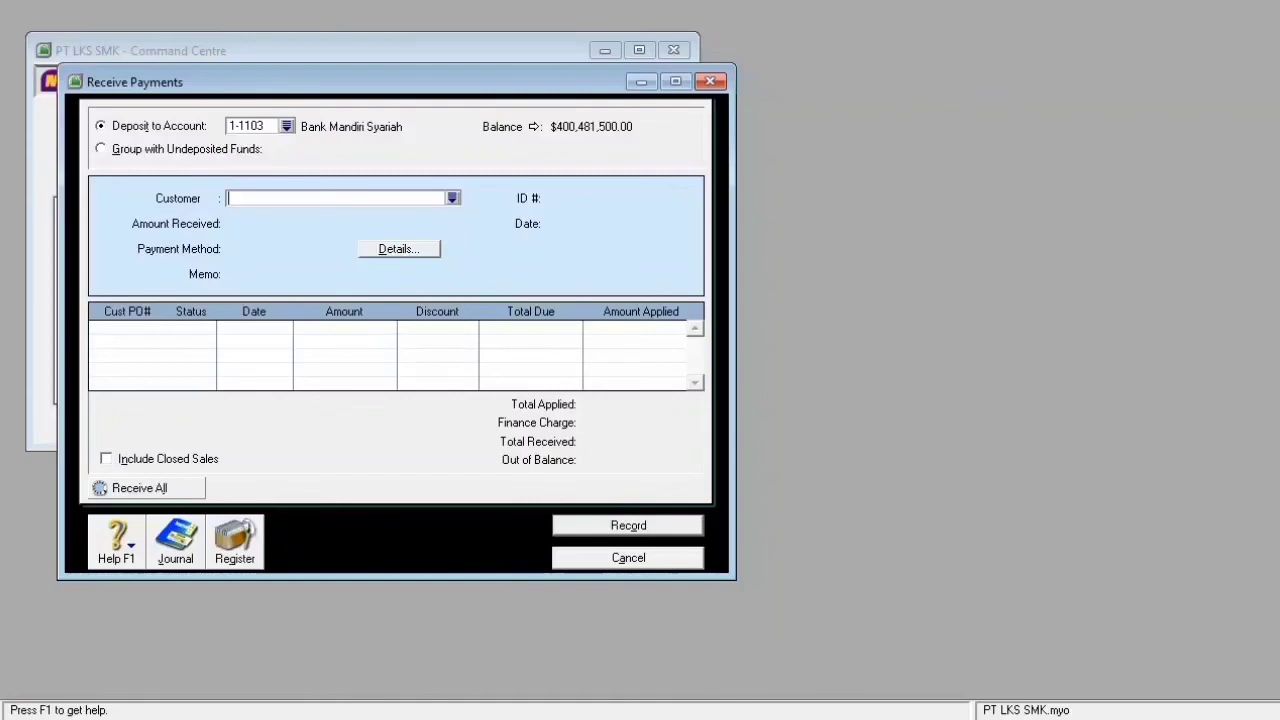
click(628, 558)
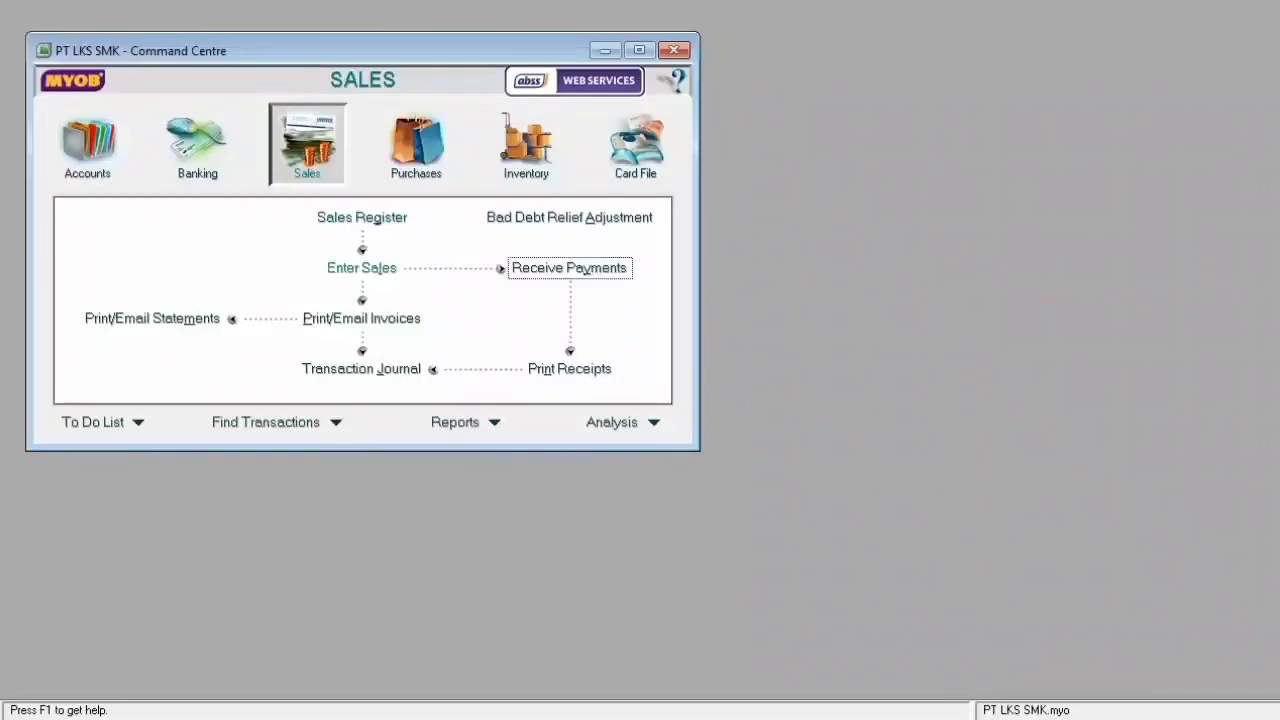
- Start a new sales invoice for PT. Jawa numbered FI/400
click(362, 268)
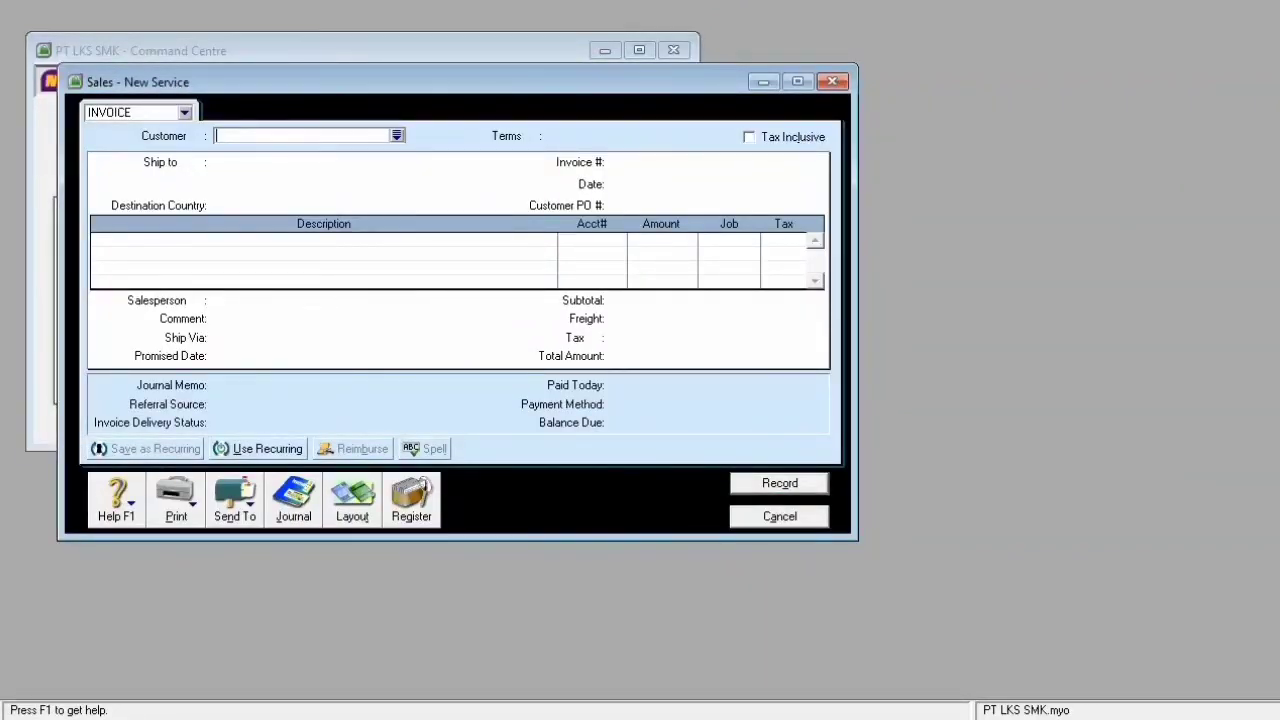
key(Tab)
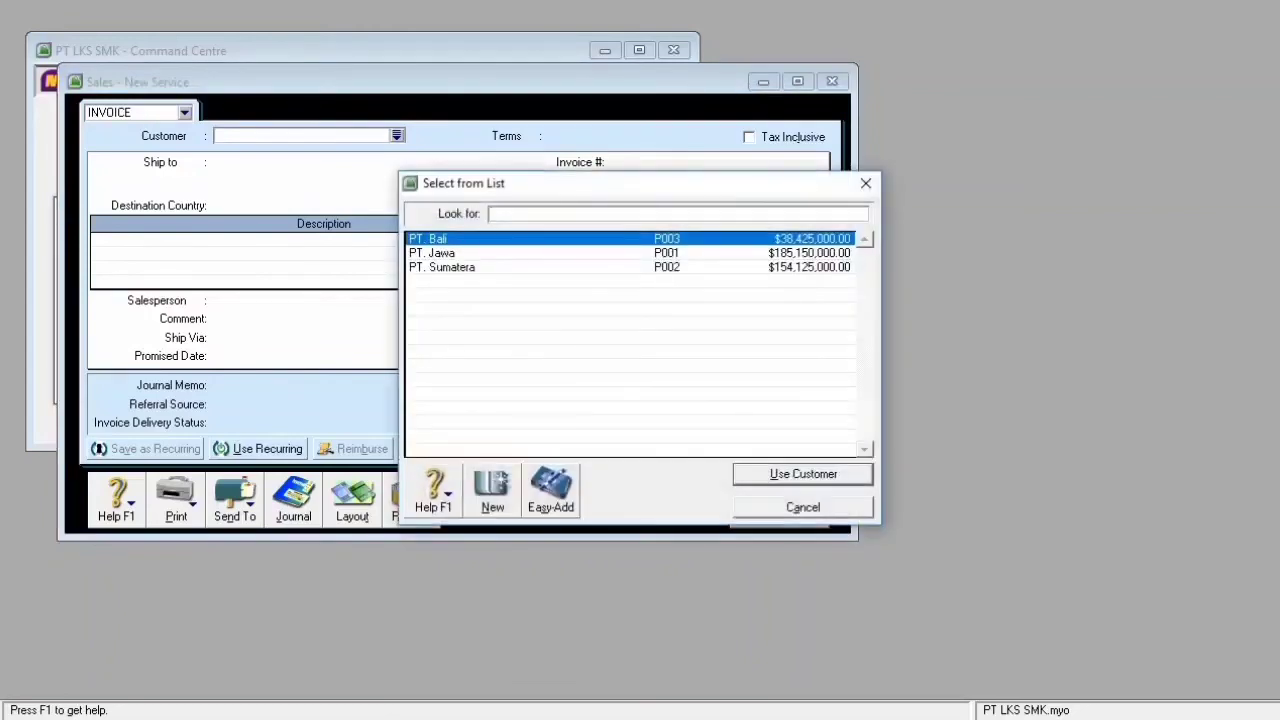
click(432, 253)
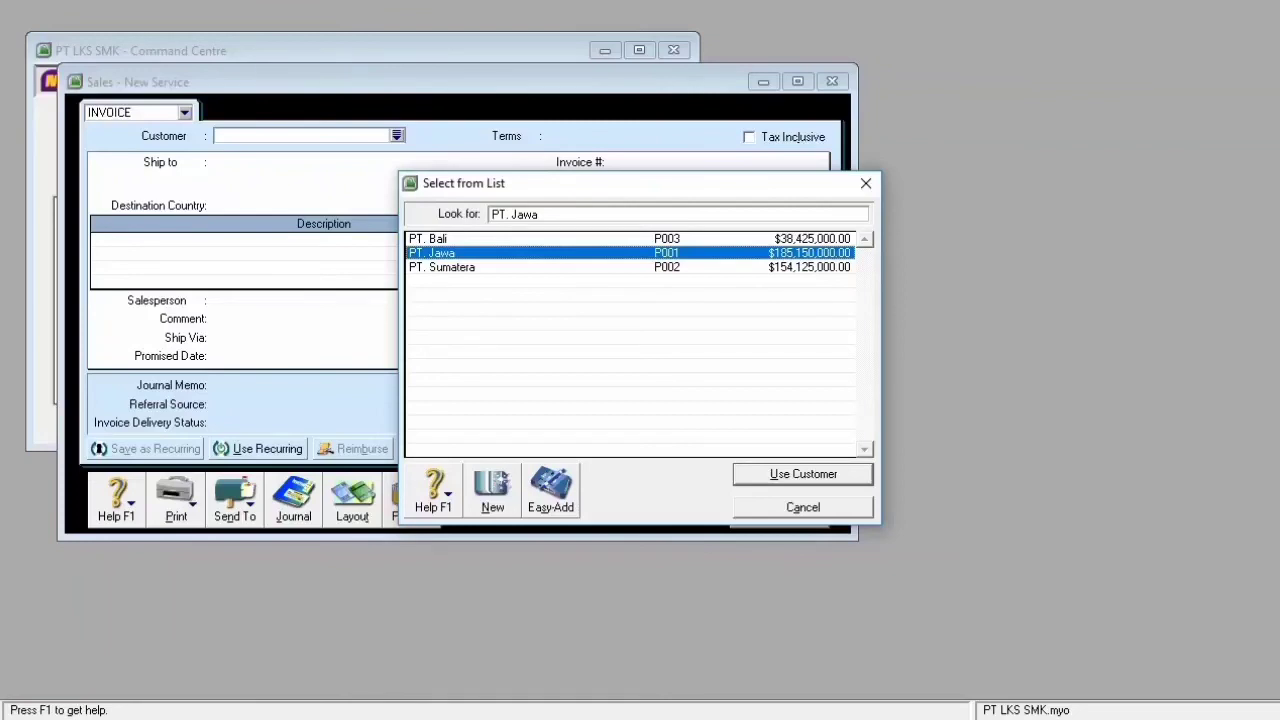
key(Return)
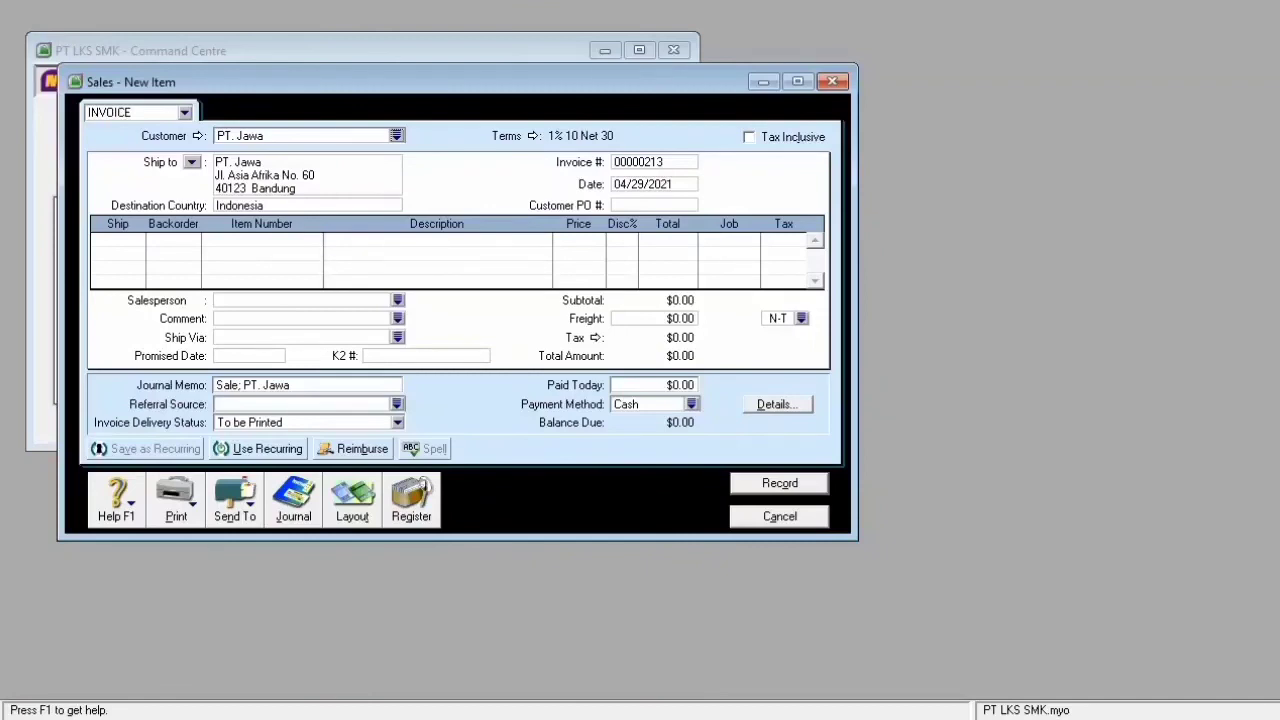
key(Tab)
text(F)
text(1)
key(BackSpace)
text(I4)
key(BackSpace)
text(/400)
key(Tab)
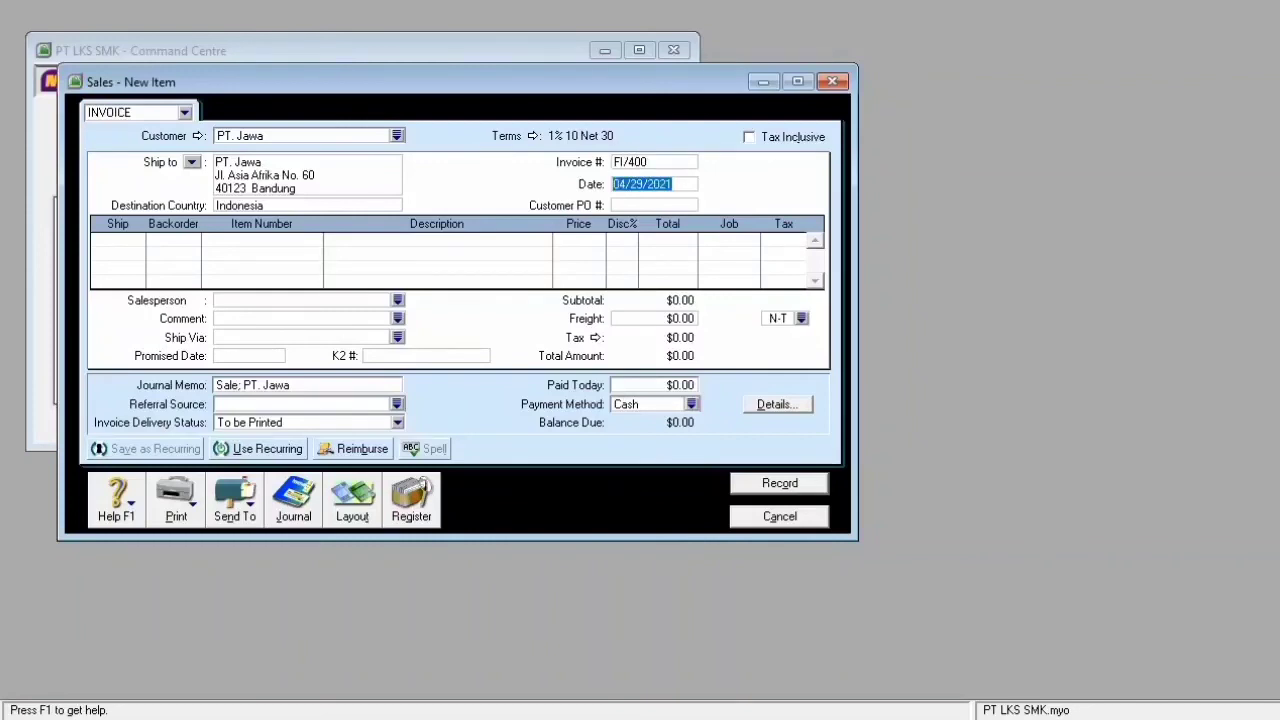
- Date the invoice 06/05/2015, set customer PO to PO87, and ship 10 on line one
text(0)
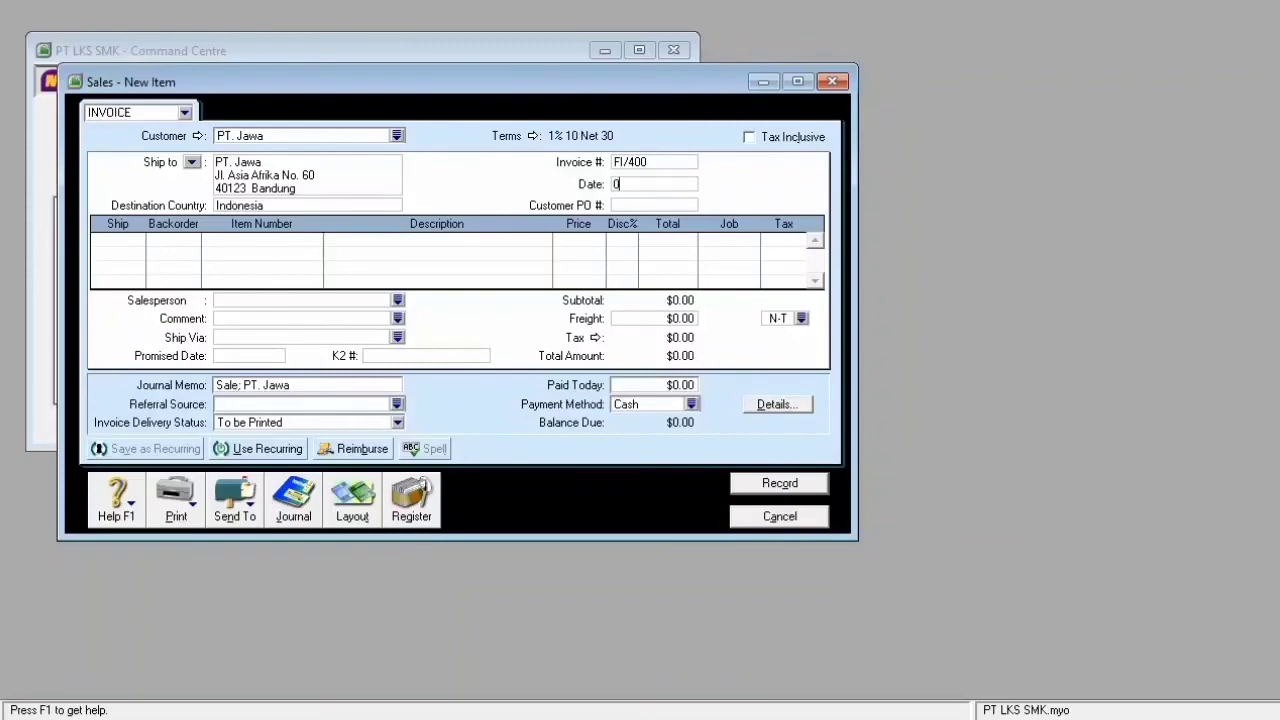
text(6/05/2015)
key(Tab)
text(PO87)
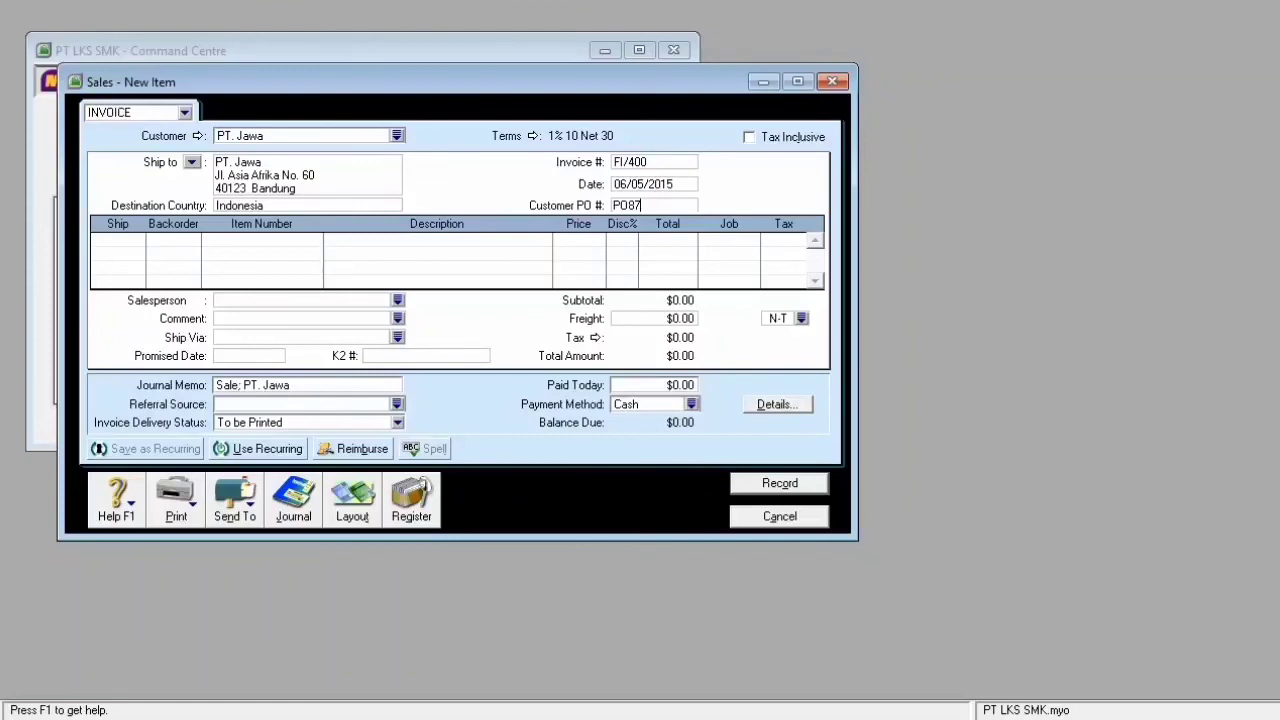
key(Tab)
text(10)
key(Tab)
key(Tab)
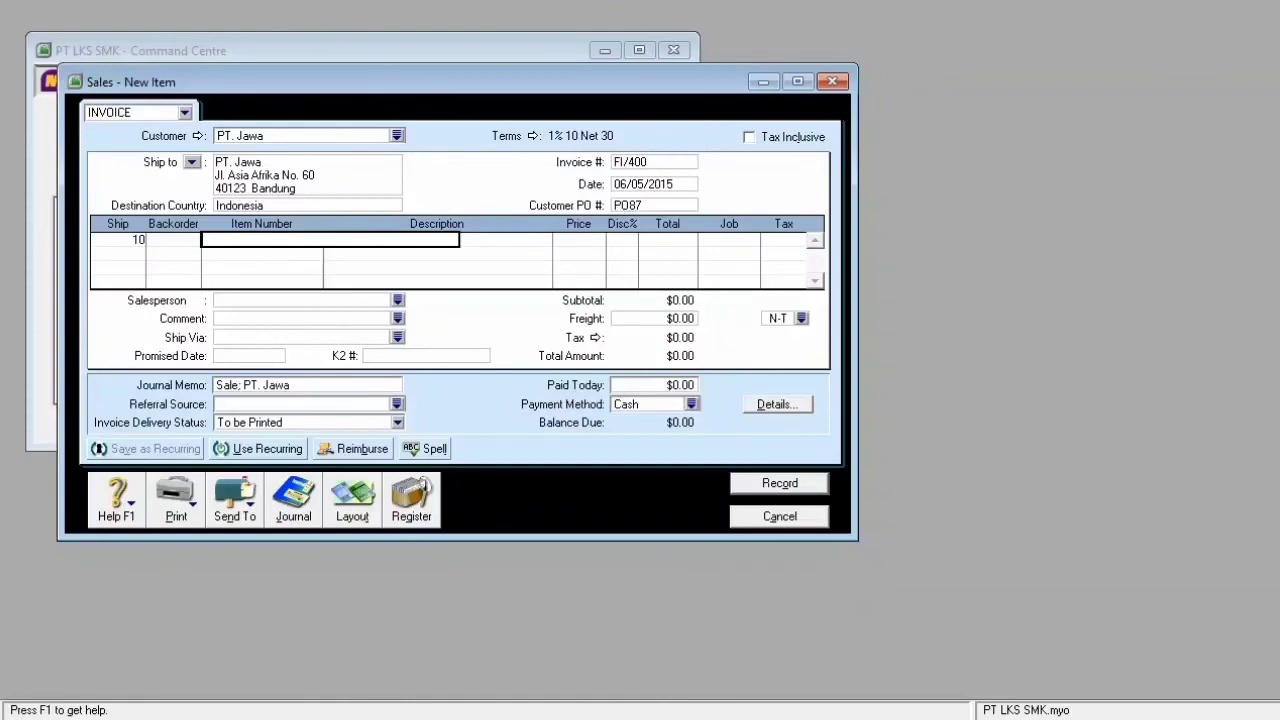
- Put item K.001 Komputer Indonesia 1 at 5,290,000 on line one and ship 10 on line two
key(Tab)
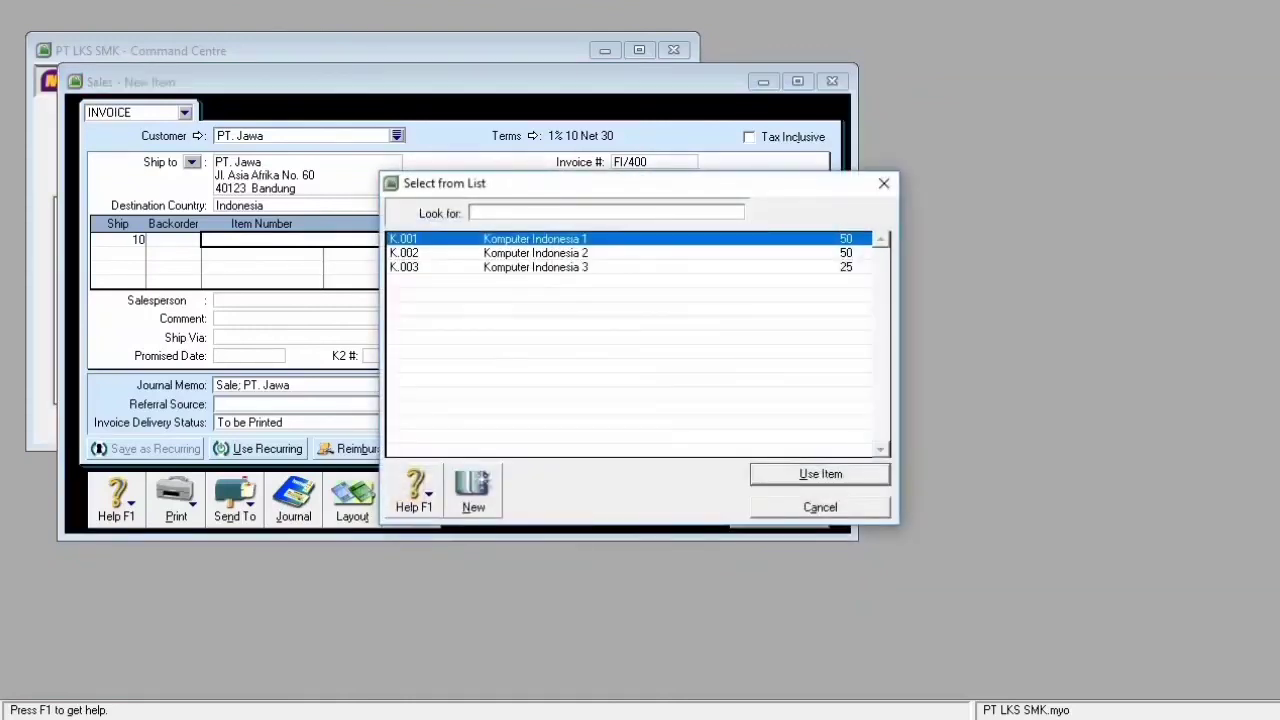
text(K.001)
key(Return)
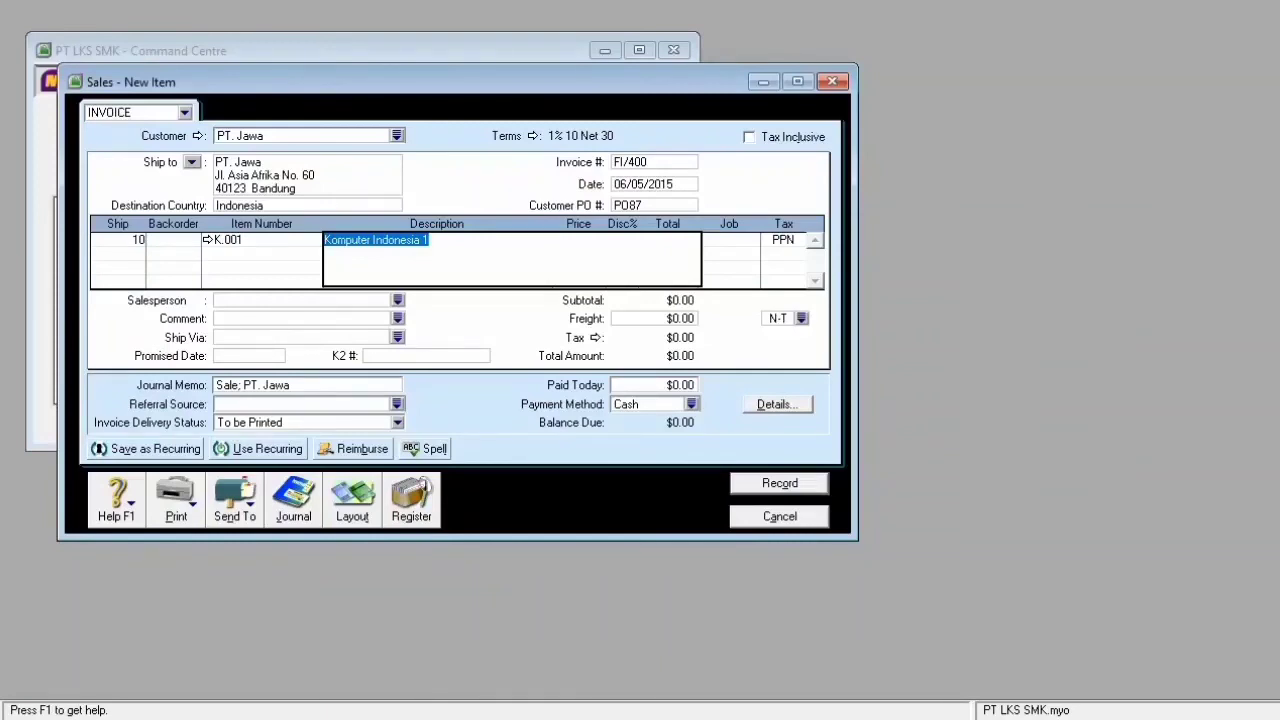
click(97, 254)
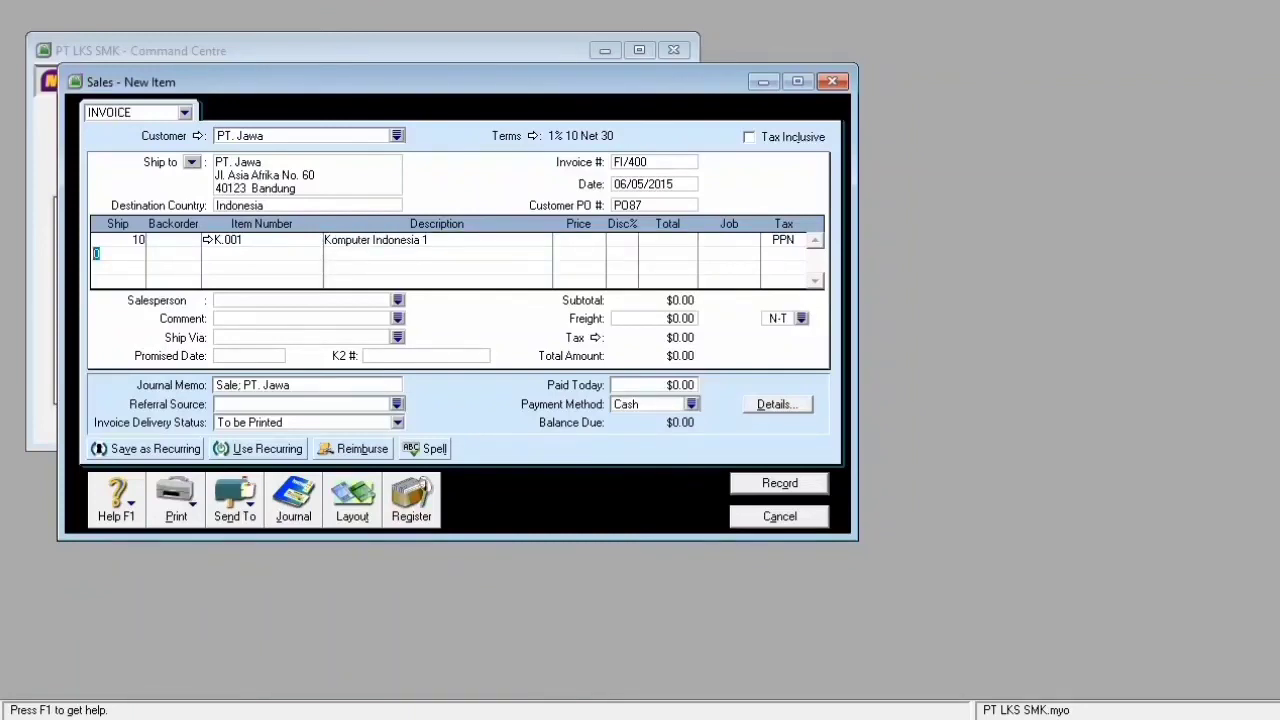
click(578, 240)
text(5290000)
key(Return)
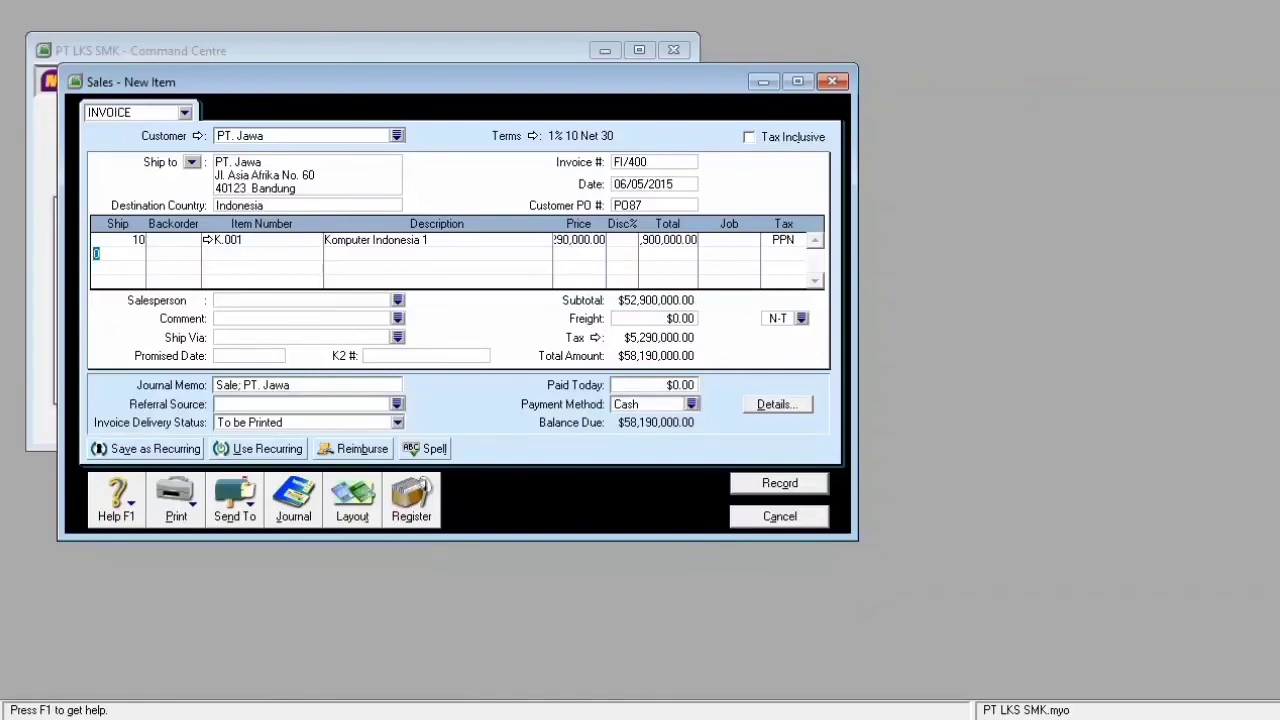
text(10)
key(Tab)
key(Tab)
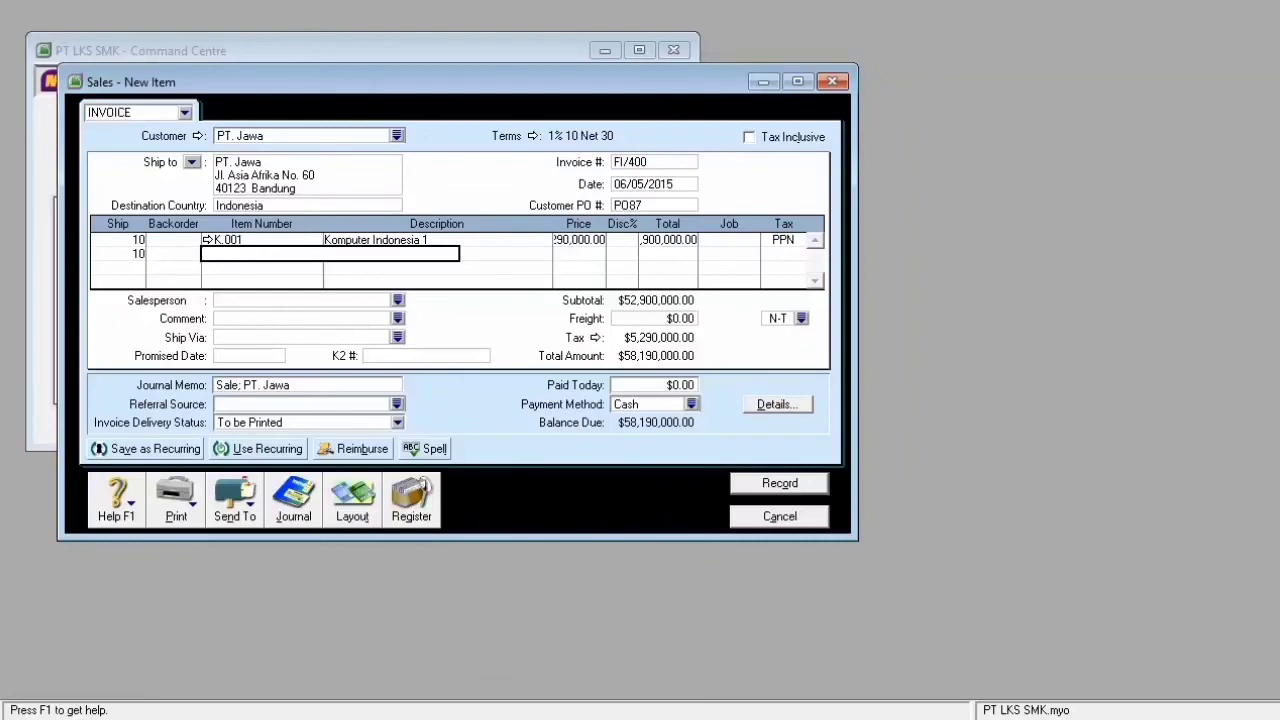
- Add item K.002 at 6,165,000 on line two and ship 10 on line three
key(Tab)
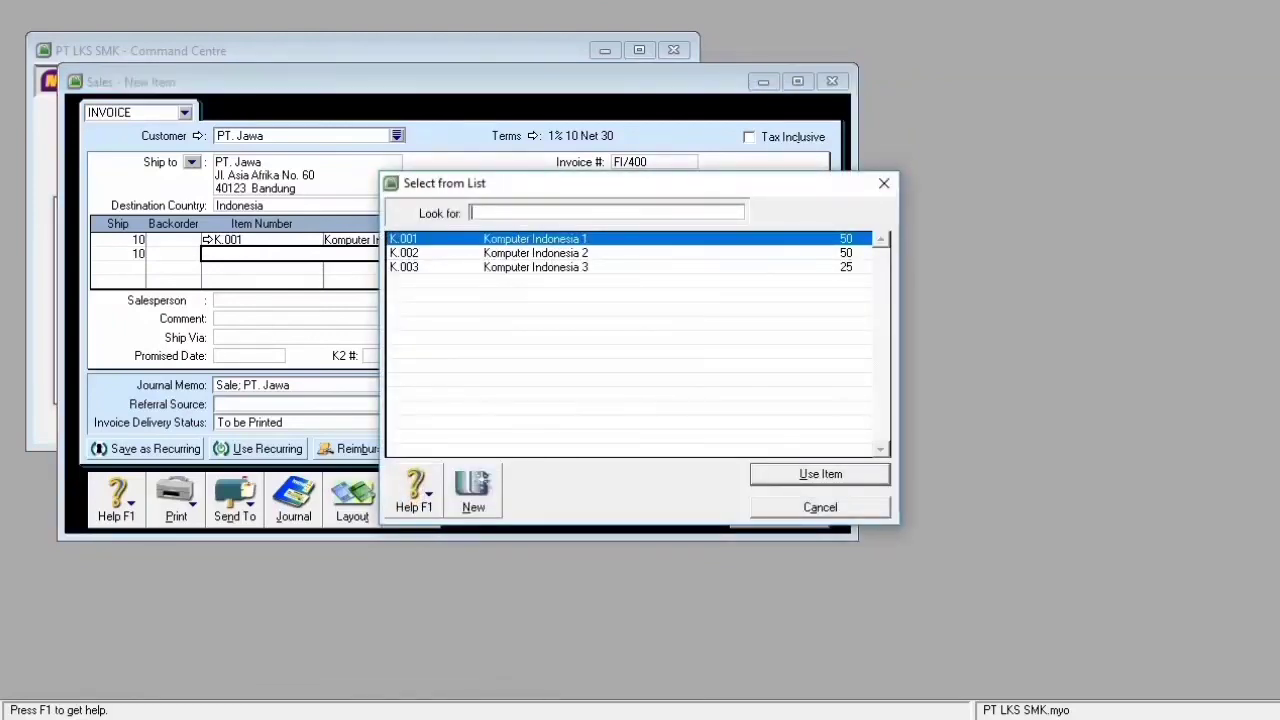
text(K.002)
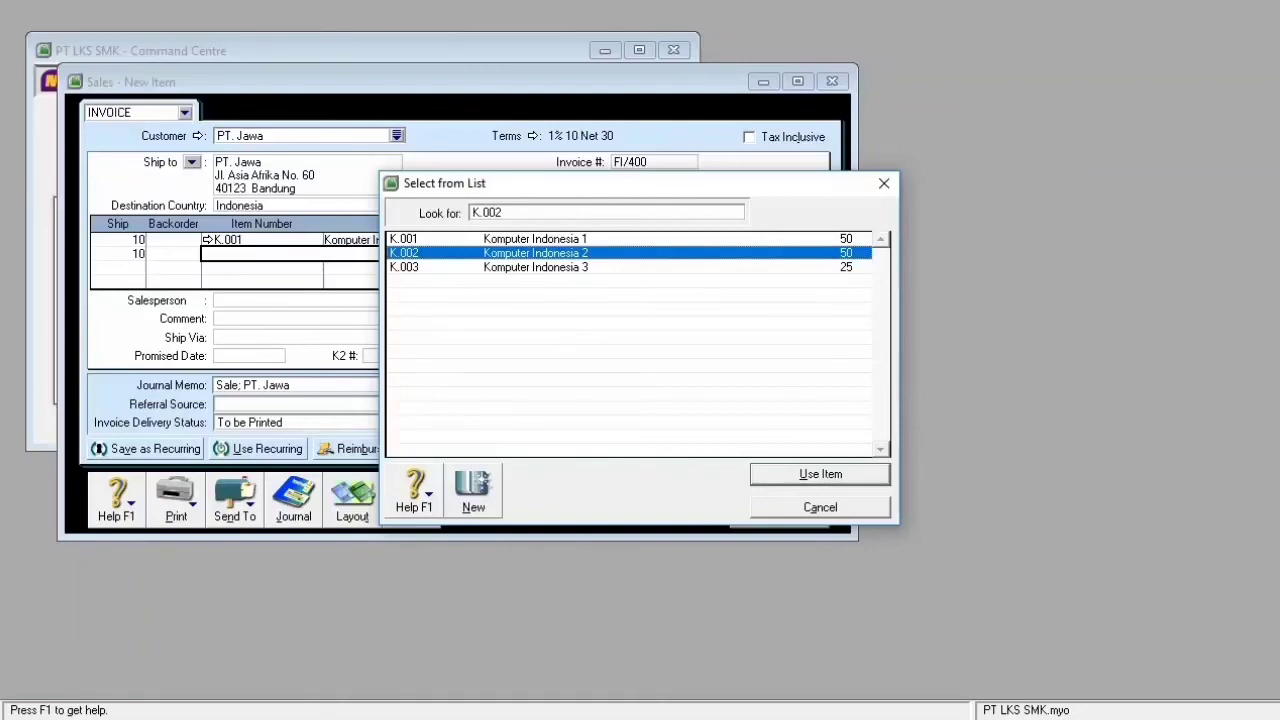
key(Return)
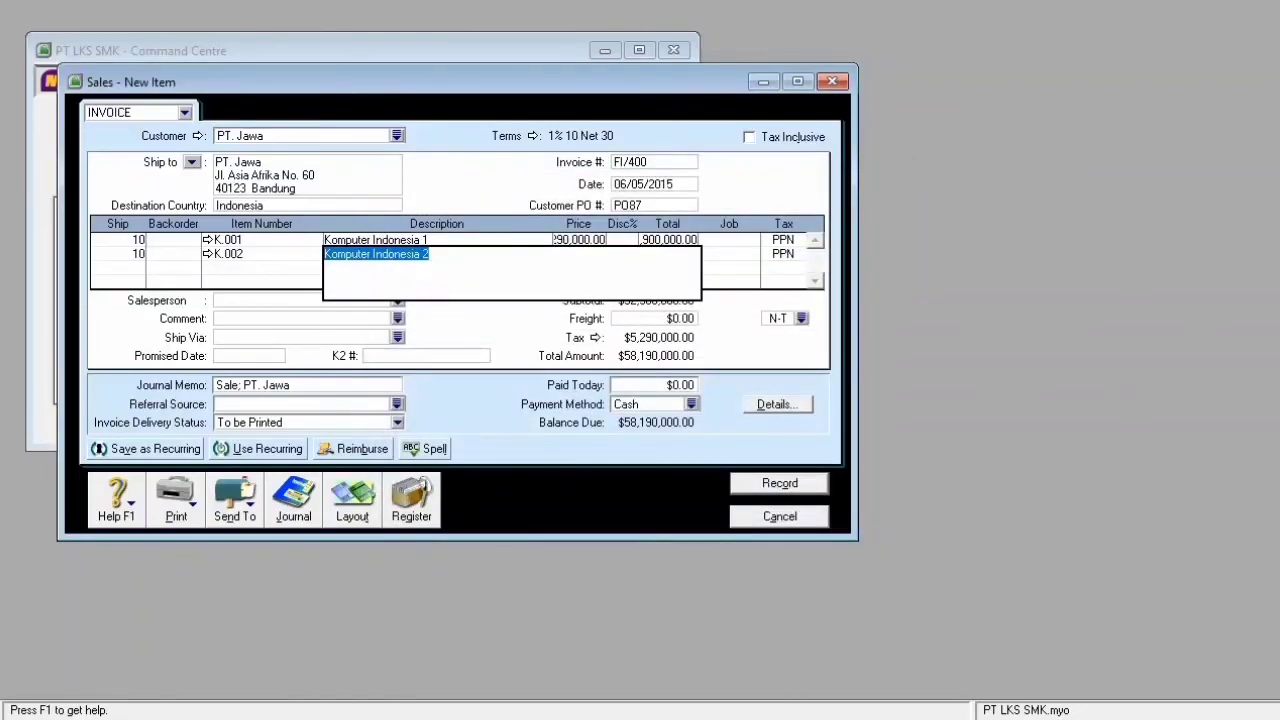
key(Tab)
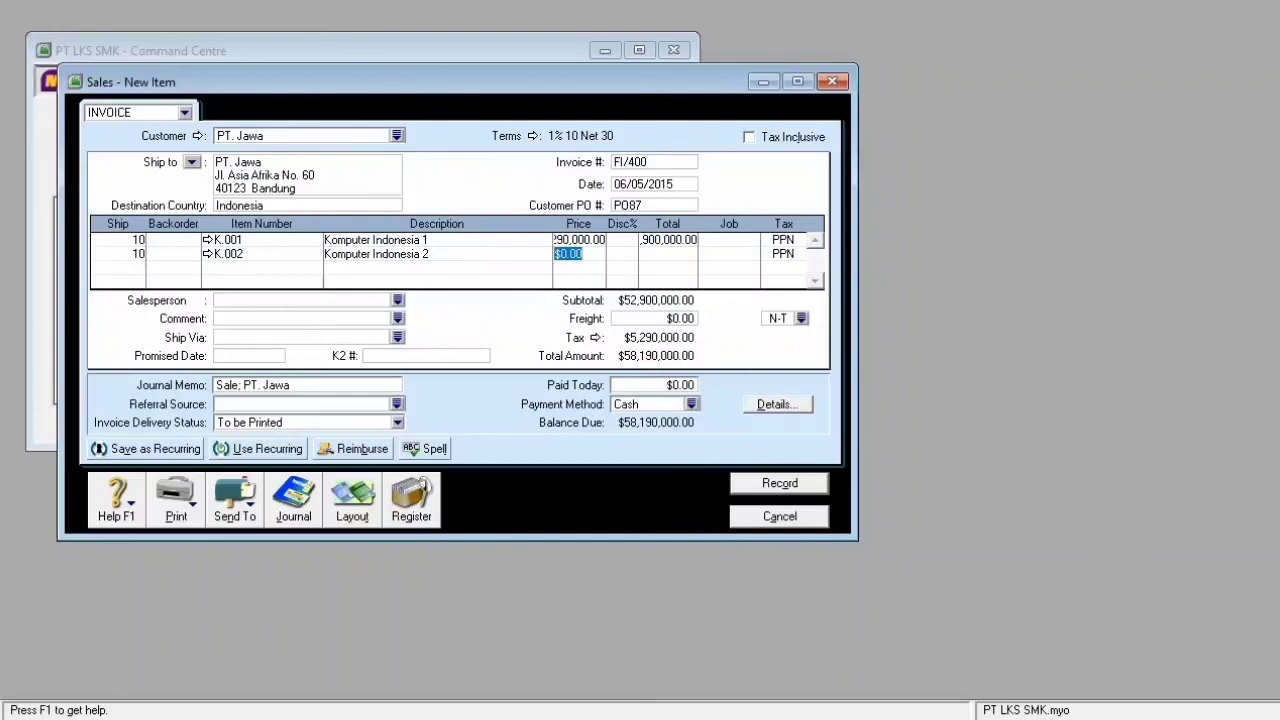
text(6165000)
key(Return)
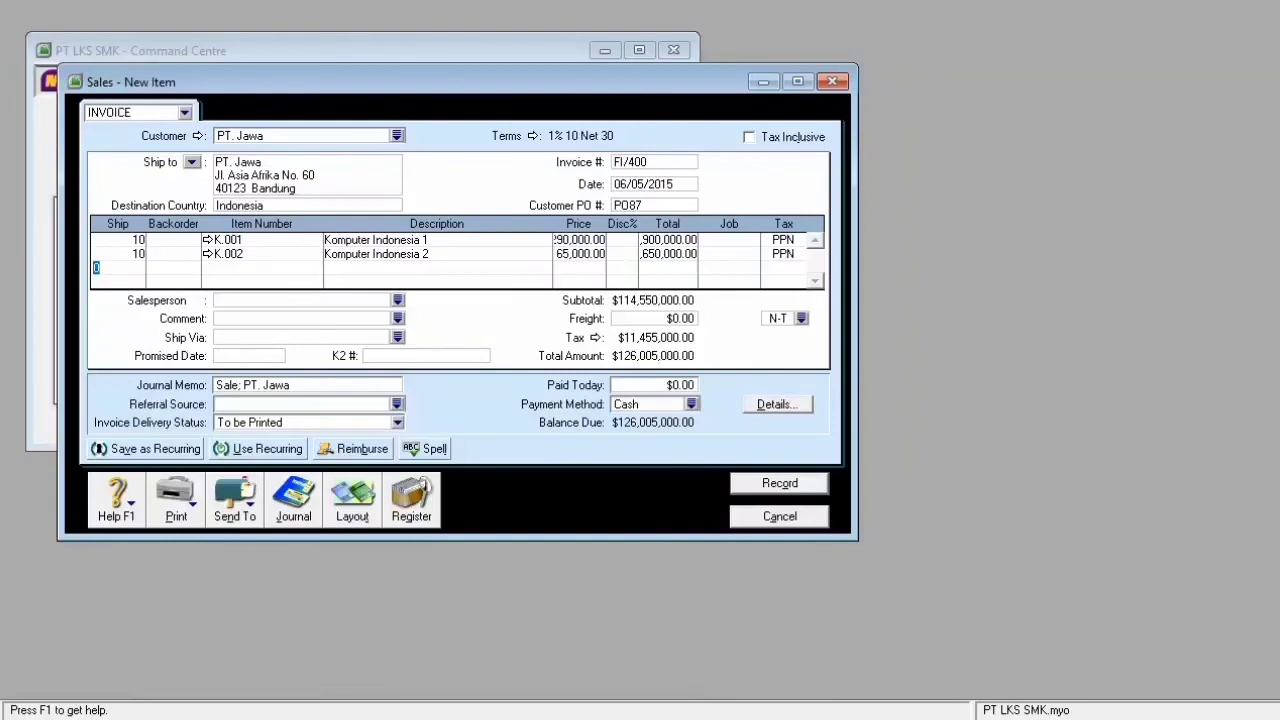
text(10)
key(Tab)
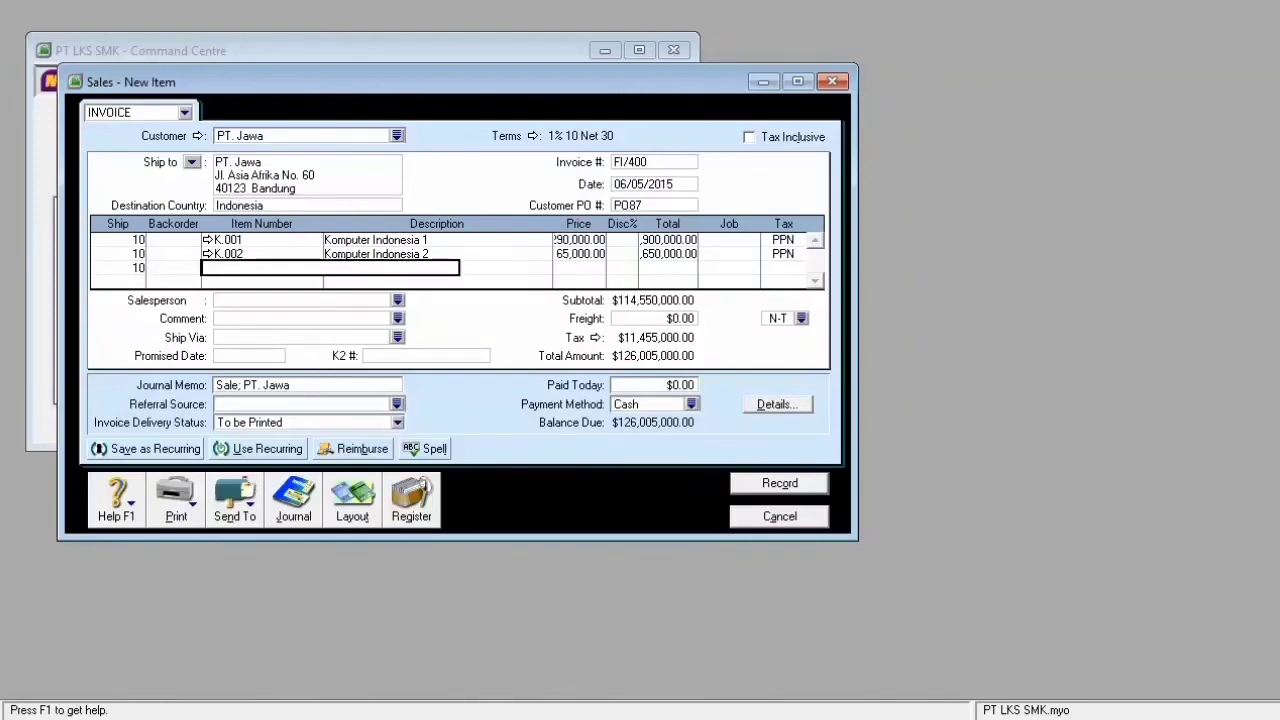
- Add item K.003 at 7,685,000 on line three and record the 210,540,000 invoice
key(Tab)
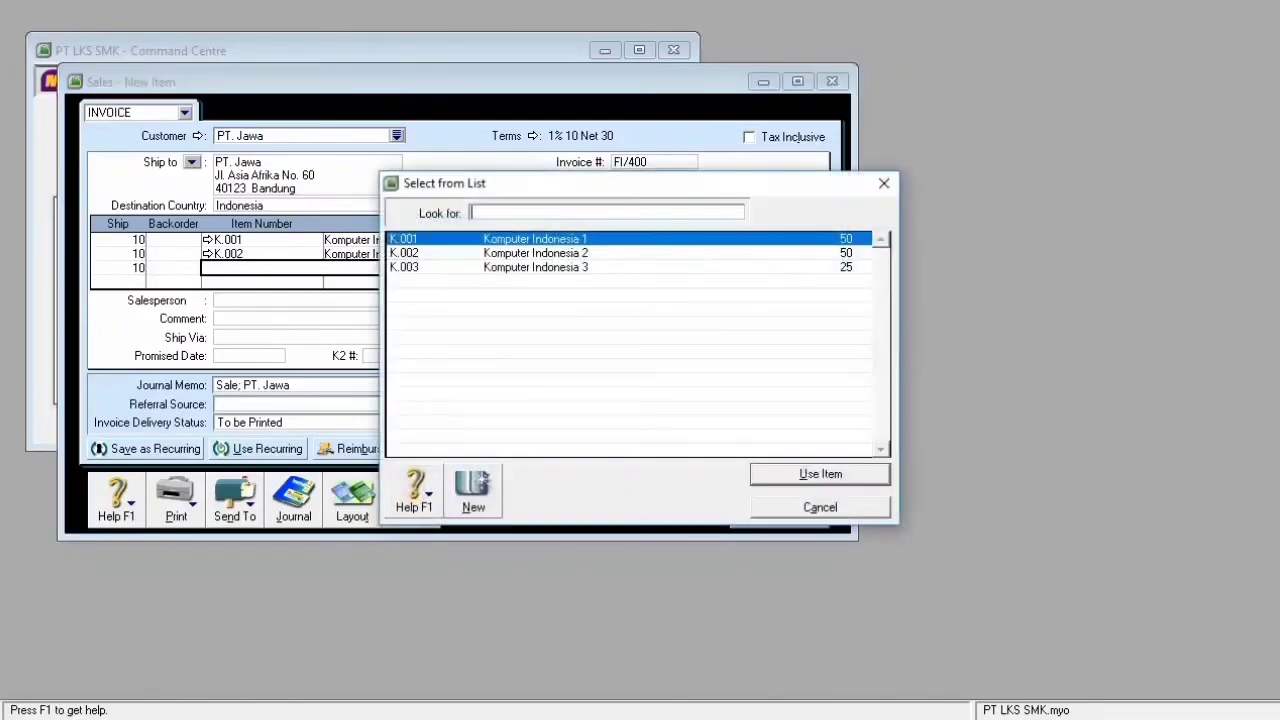
key(Down)
key(Down)
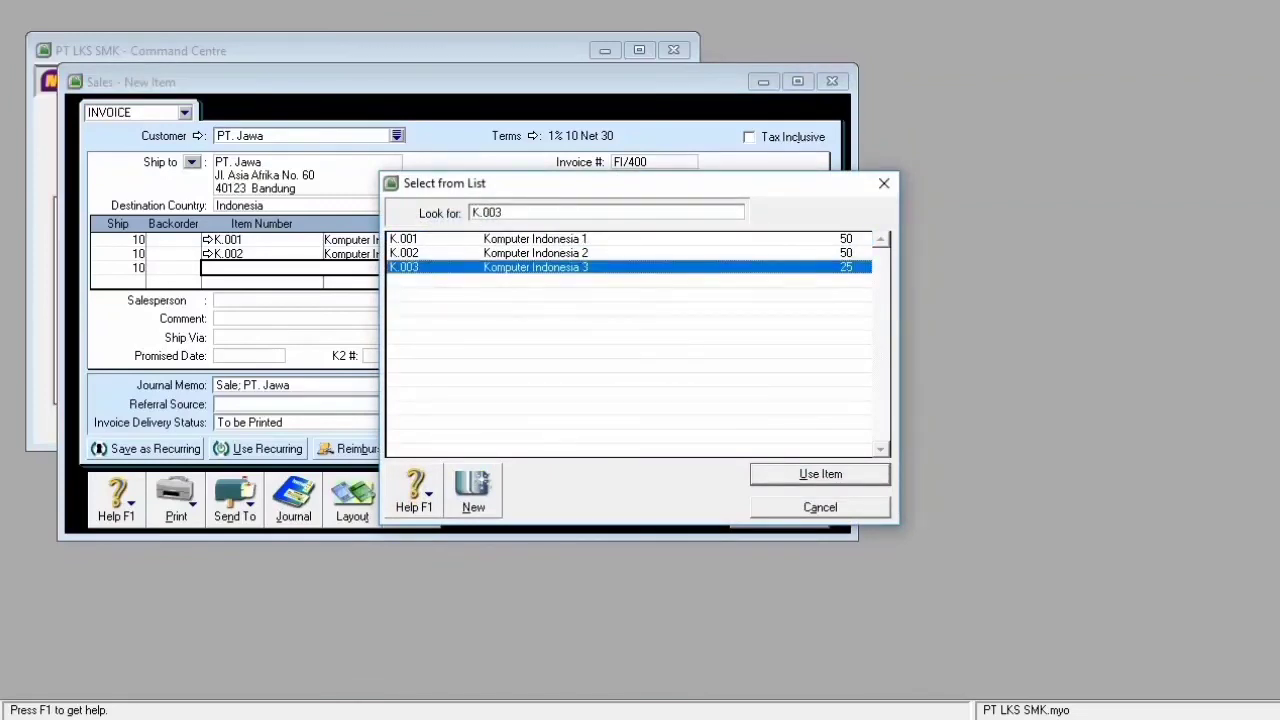
key(Return)
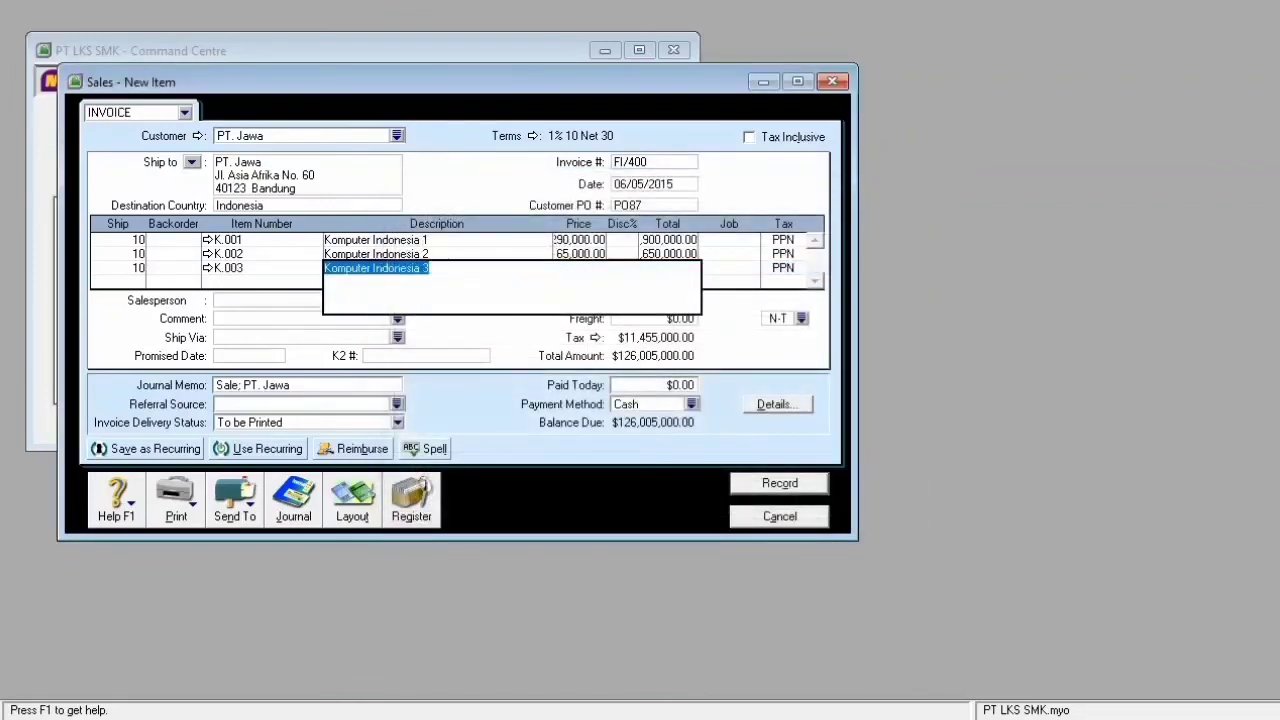
key(Tab)
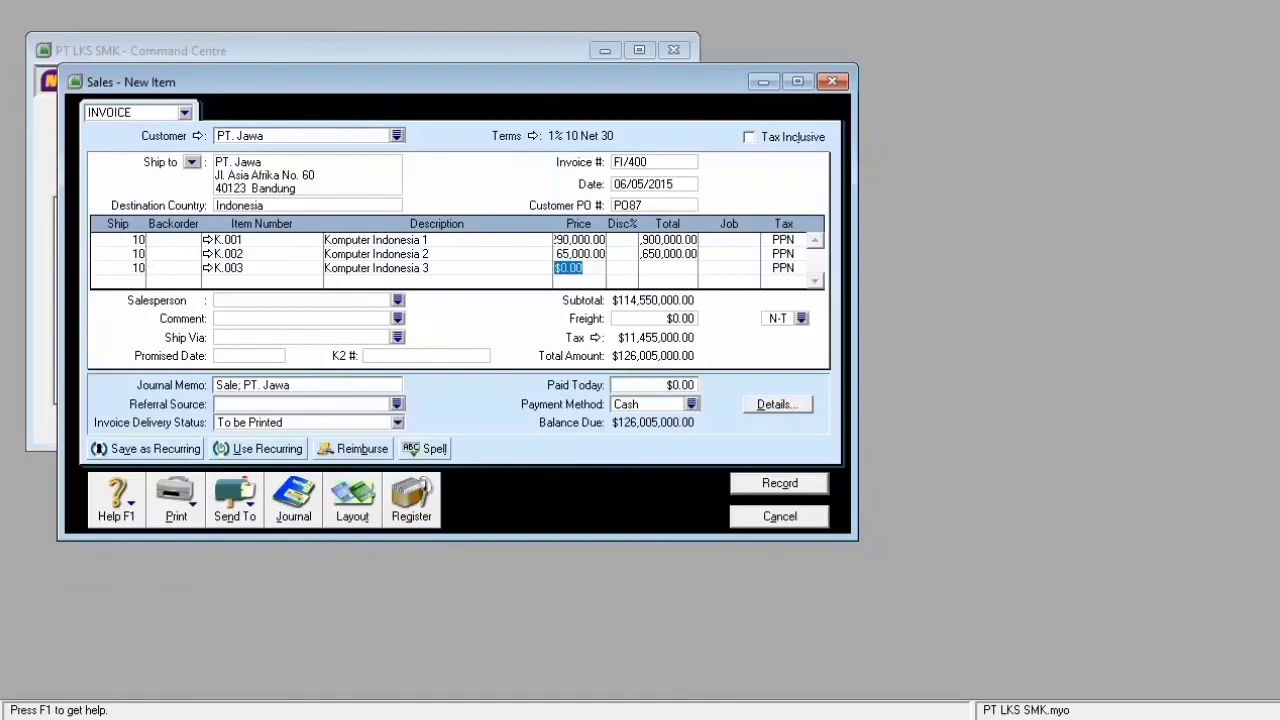
text(7685000)
key(Return)
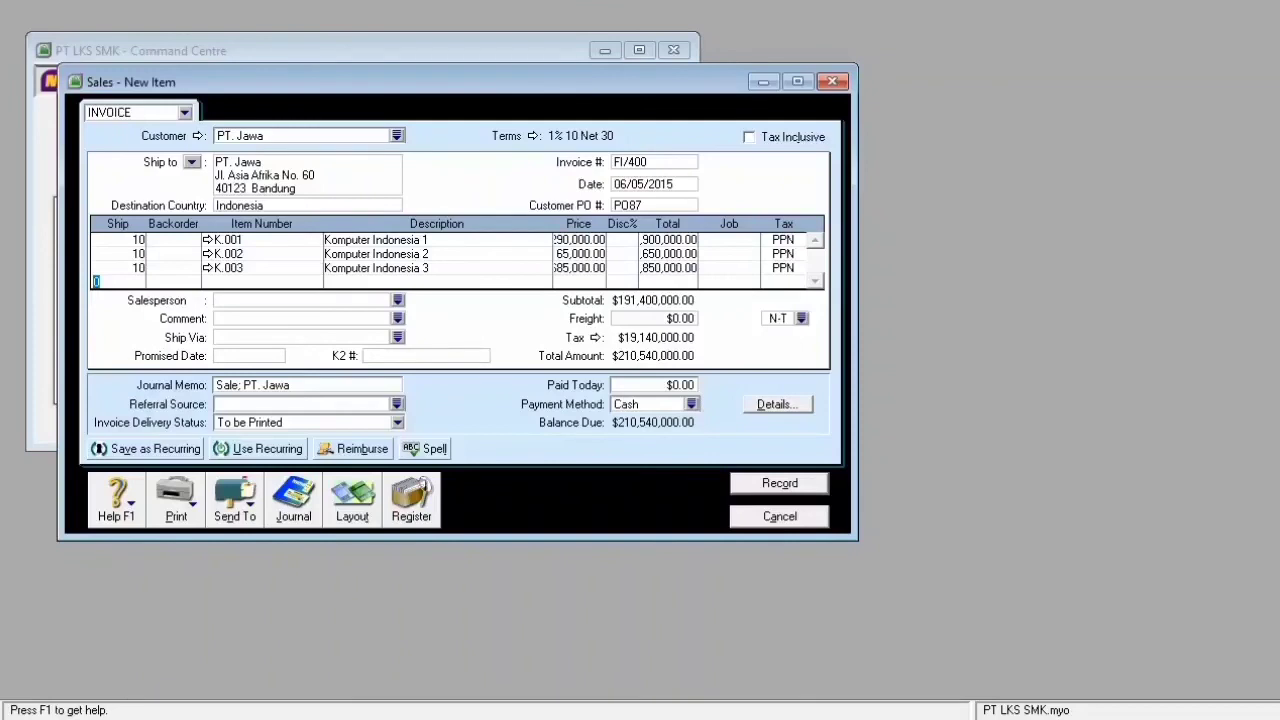
key(Tab)
key(Return)
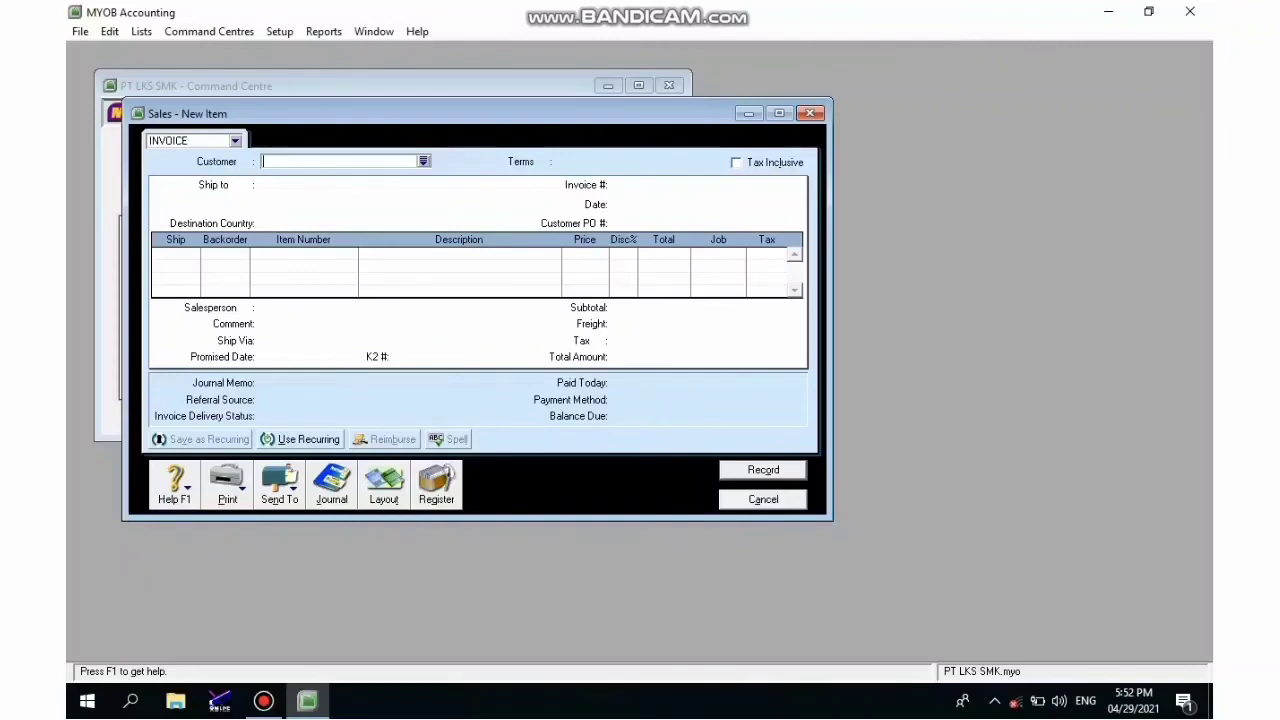
- Review FI/400's sales journal postings, including $132,000,000.00 cost of goods sold, then close the empty sales entry
key(alt+j)
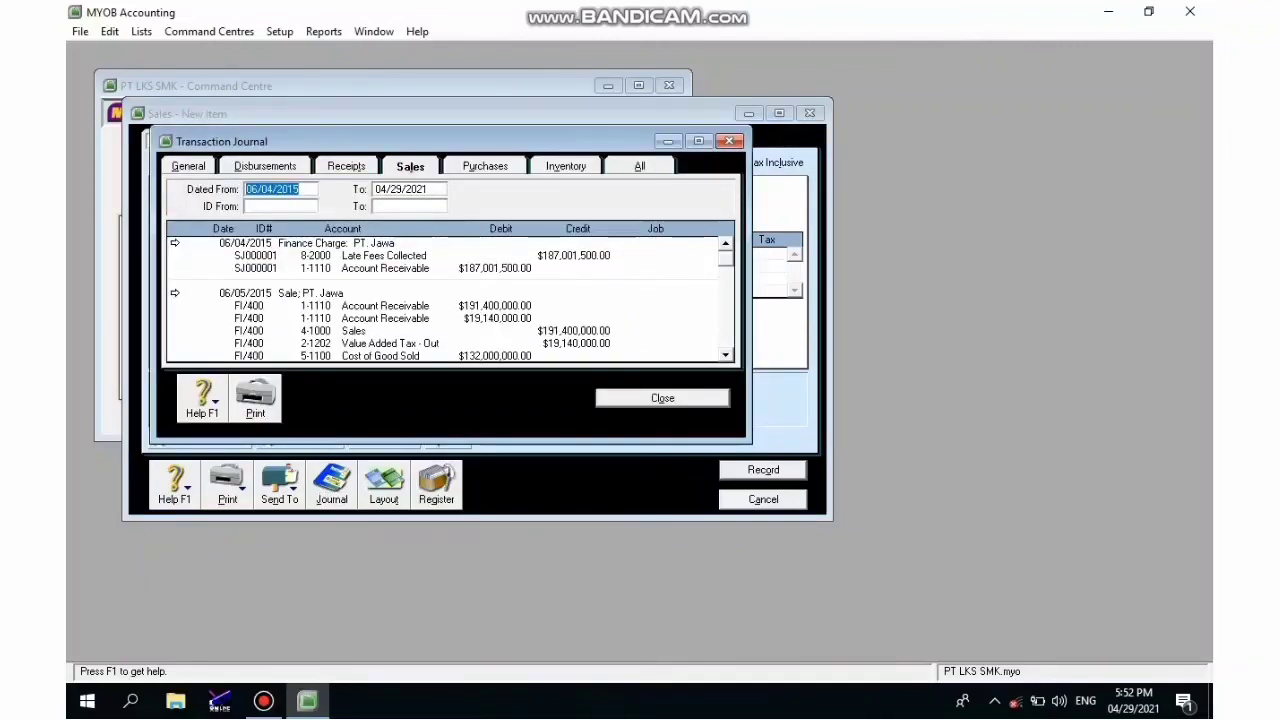
scroll(450, 299, down, 3)
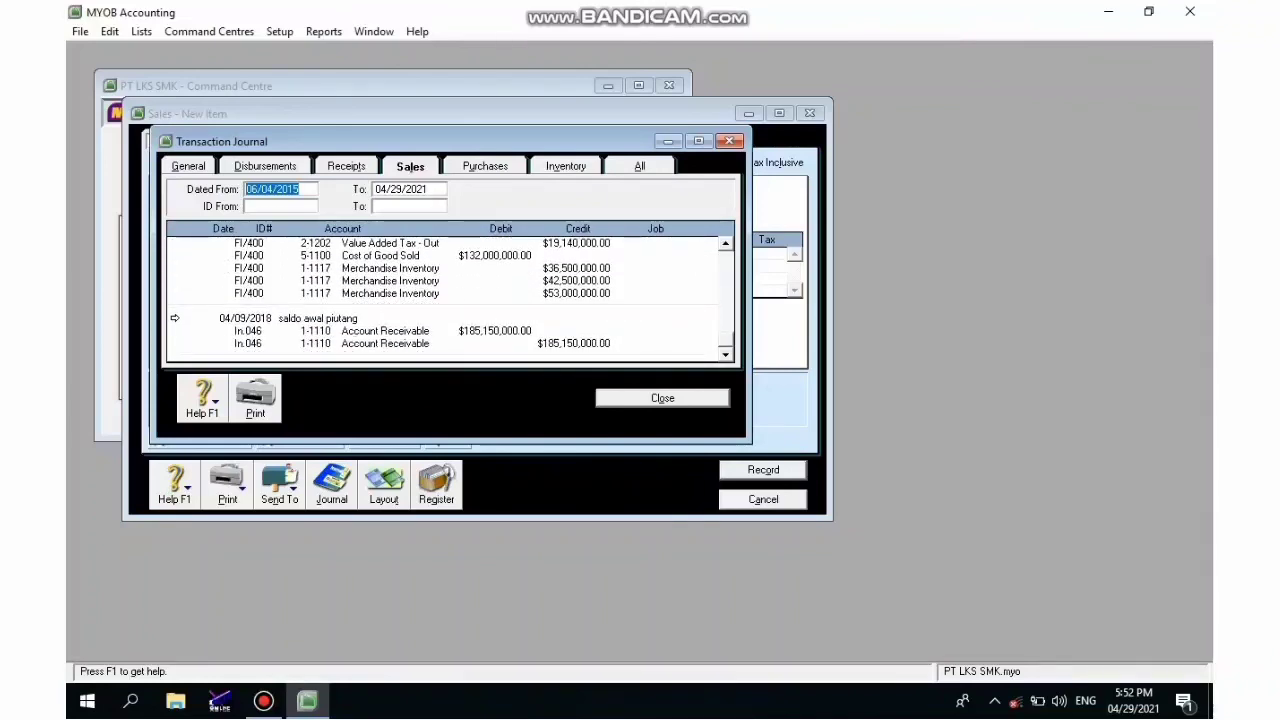
scroll(450, 299, up, 1)
key(Escape)
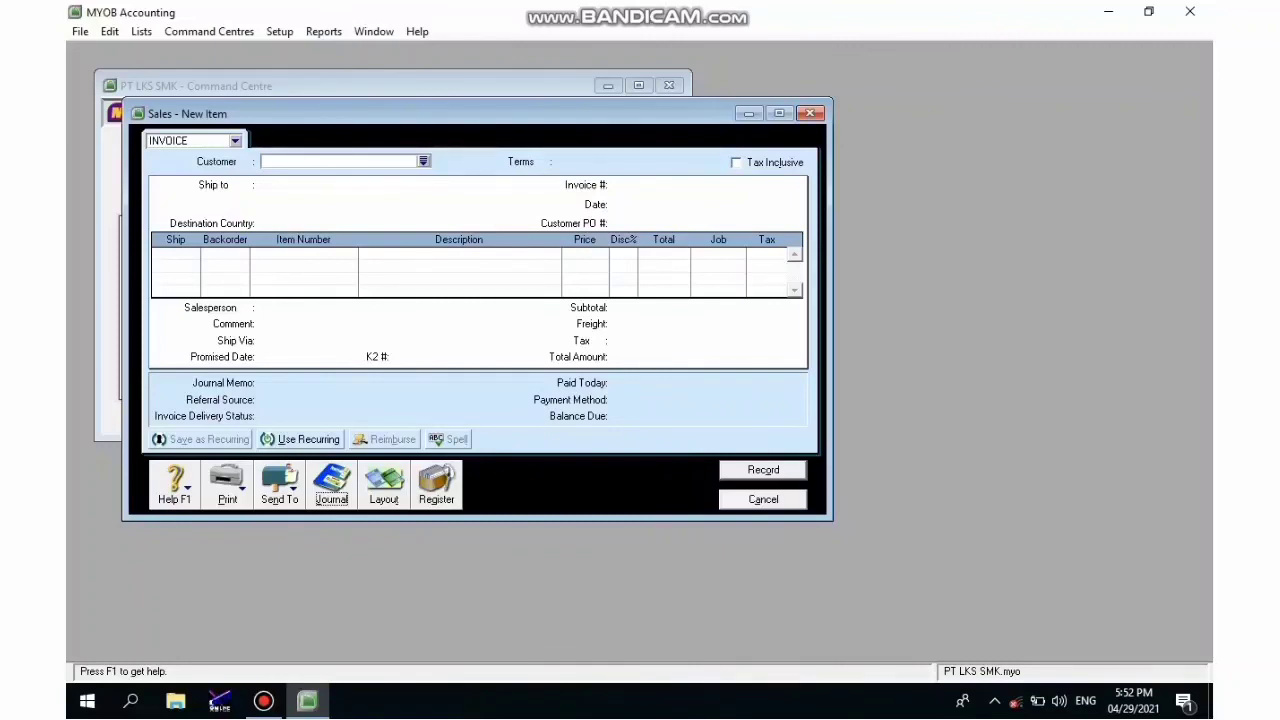
key(Escape)
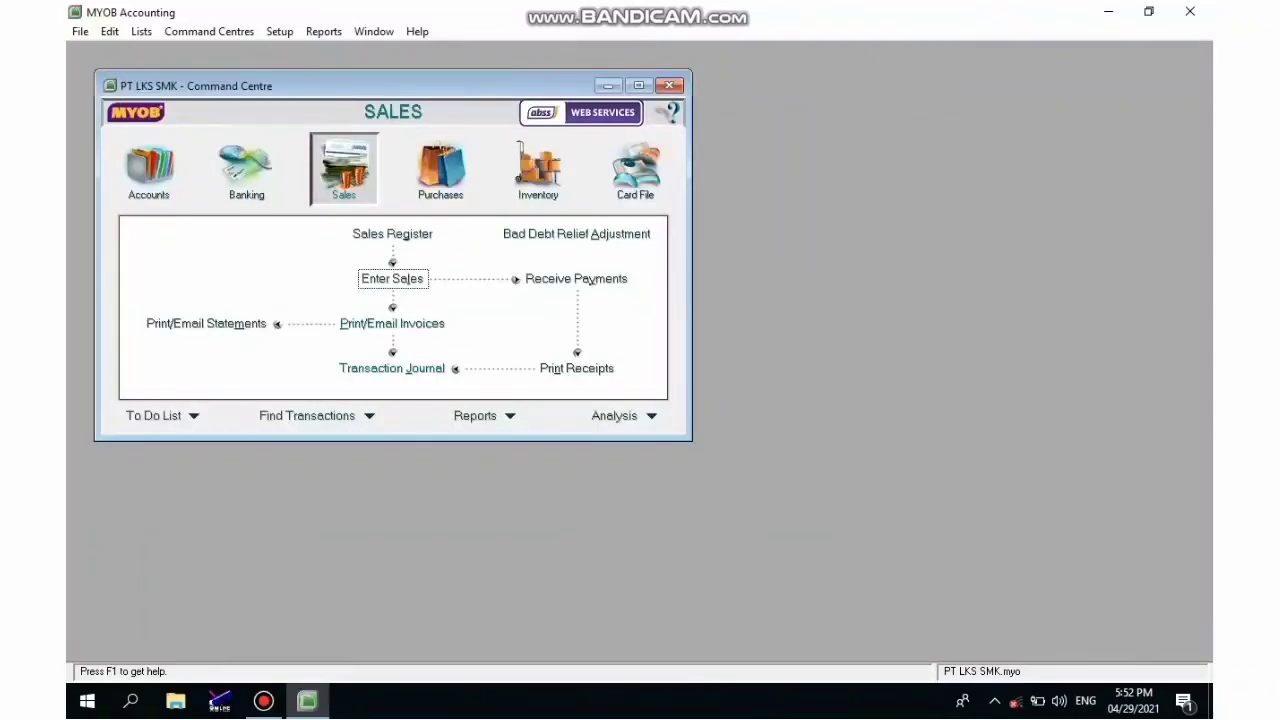
- Start a new Banking Spend Money payment with PT. Jawa as the payee, dismissing the refund notice
click(247, 170)
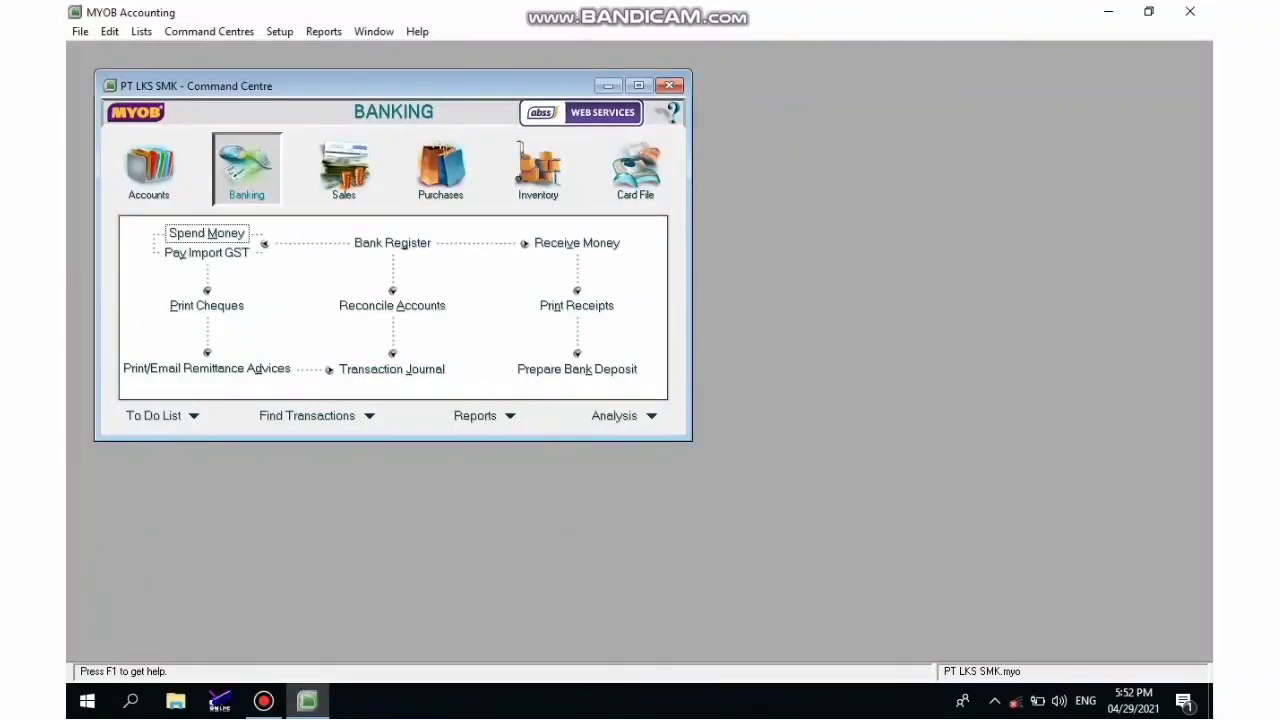
click(207, 233)
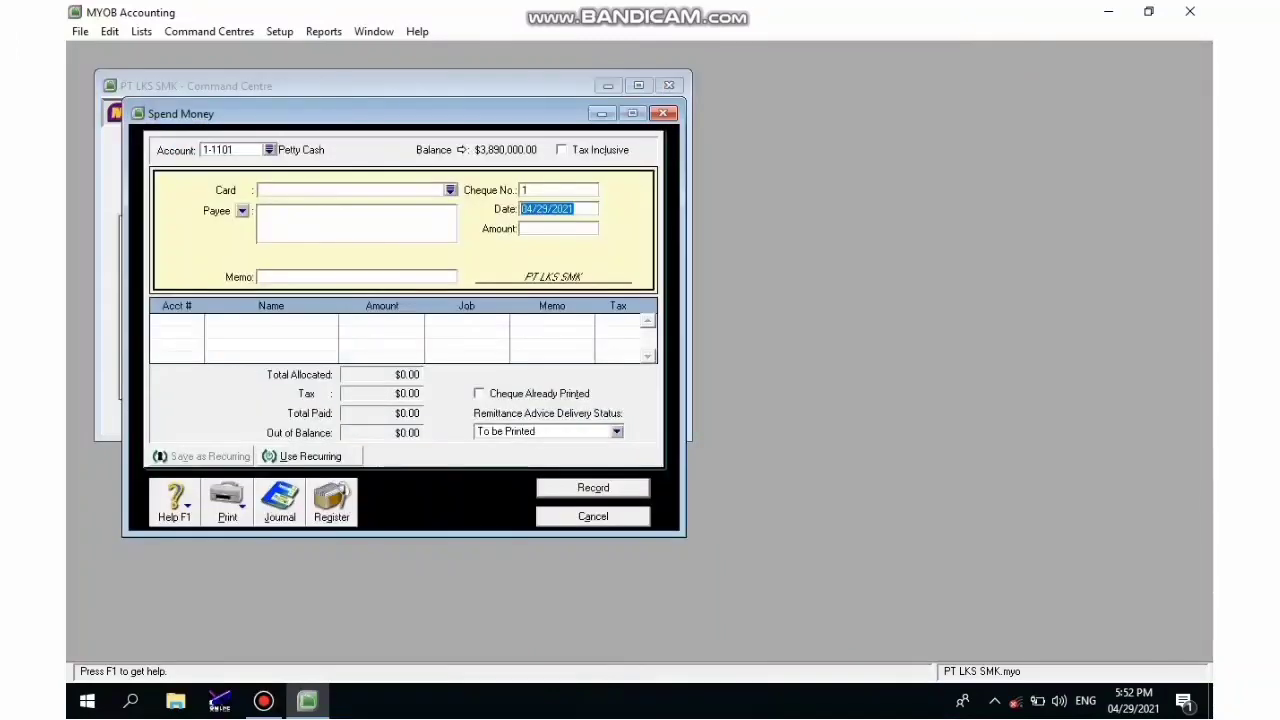
click(451, 190)
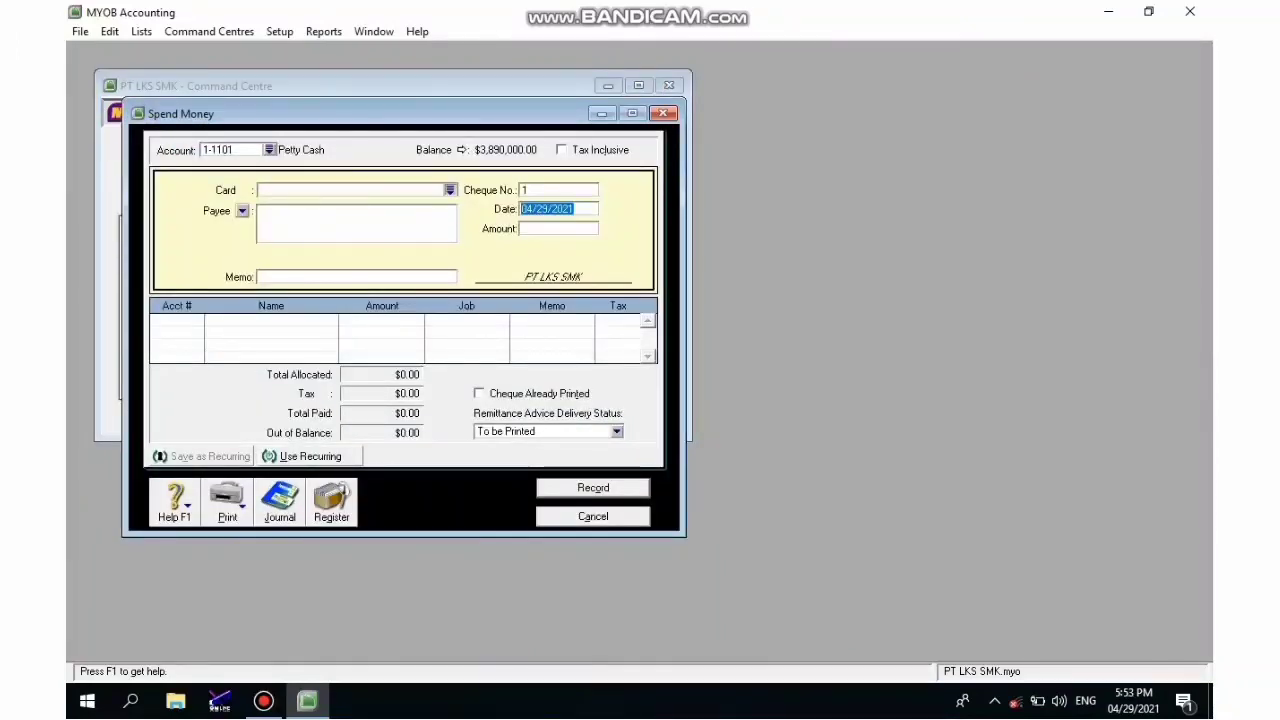
click(465, 266)
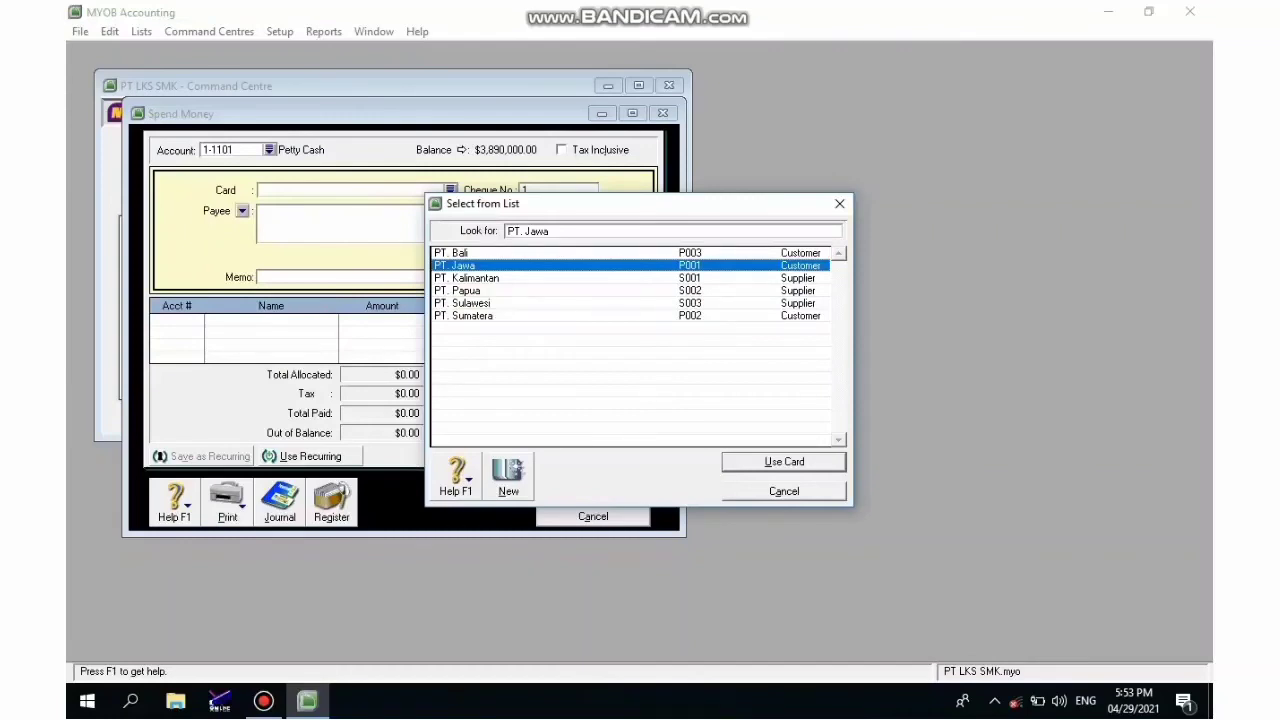
key(Return)
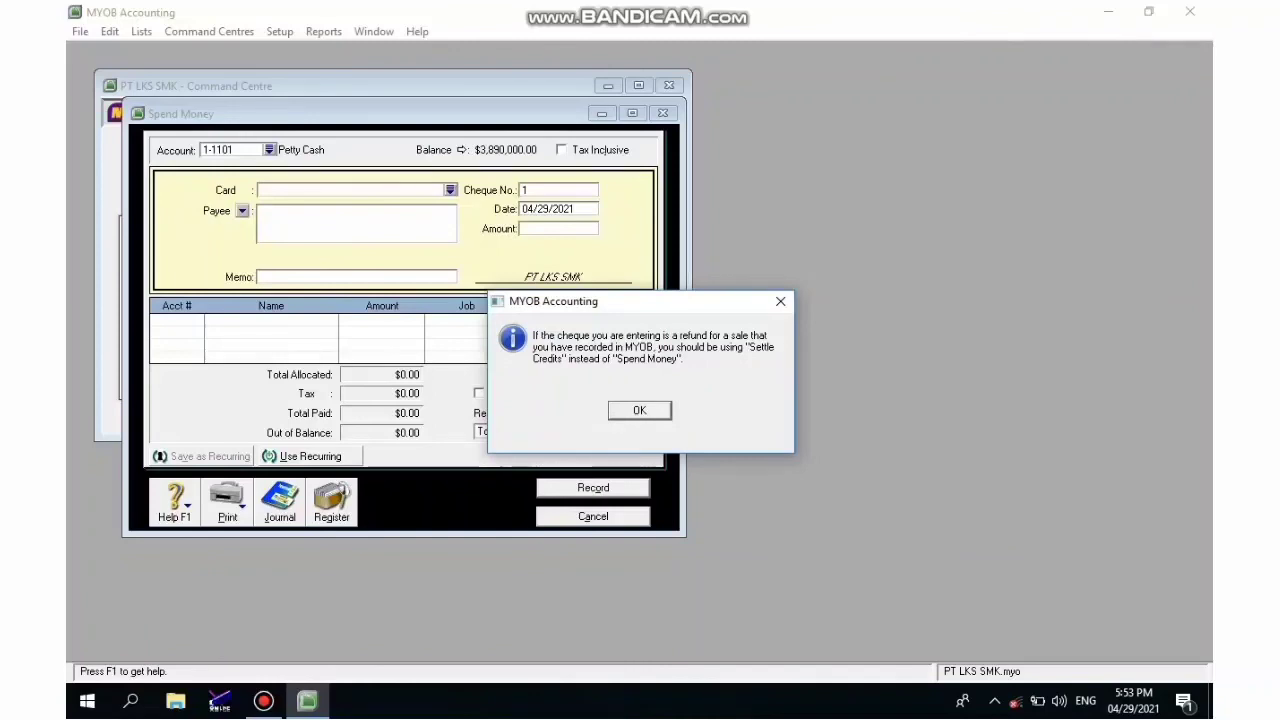
key(Return)
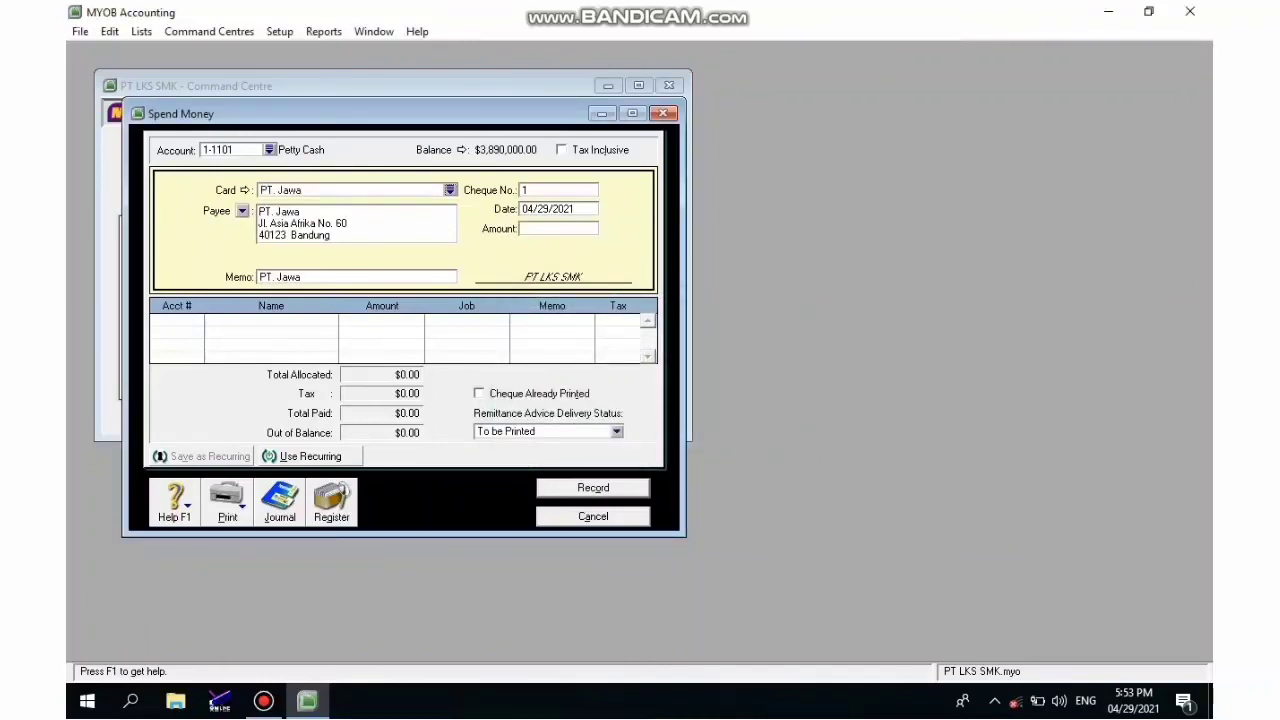
- Enter cheque number BKK.002, date 06/06/2015 and amount 1150000
key(Tab)
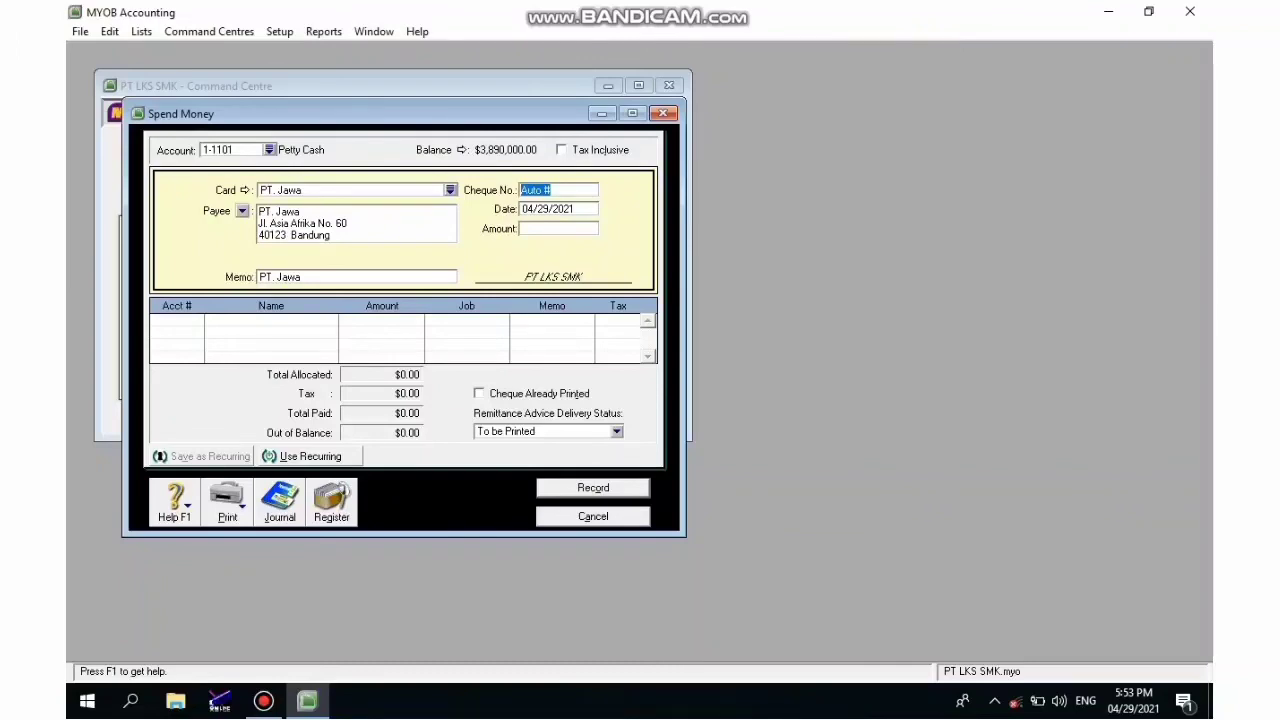
text(BK)
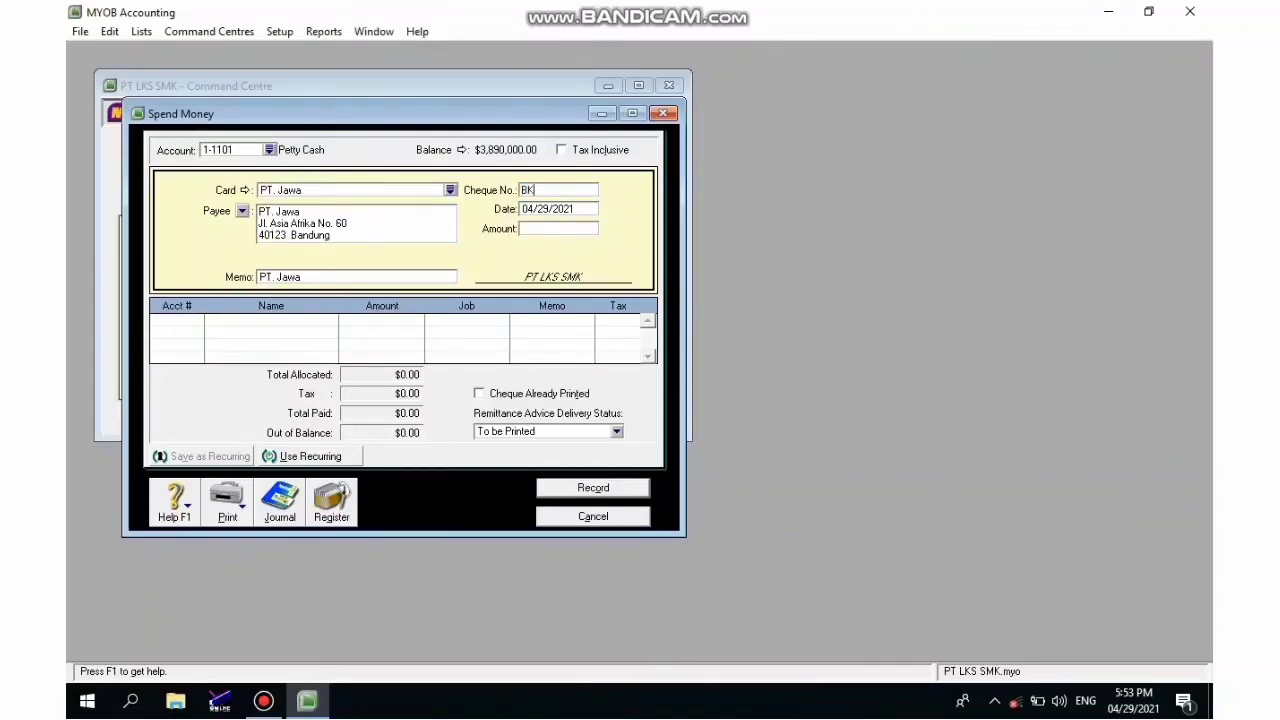
text(K.002)
key(Tab)
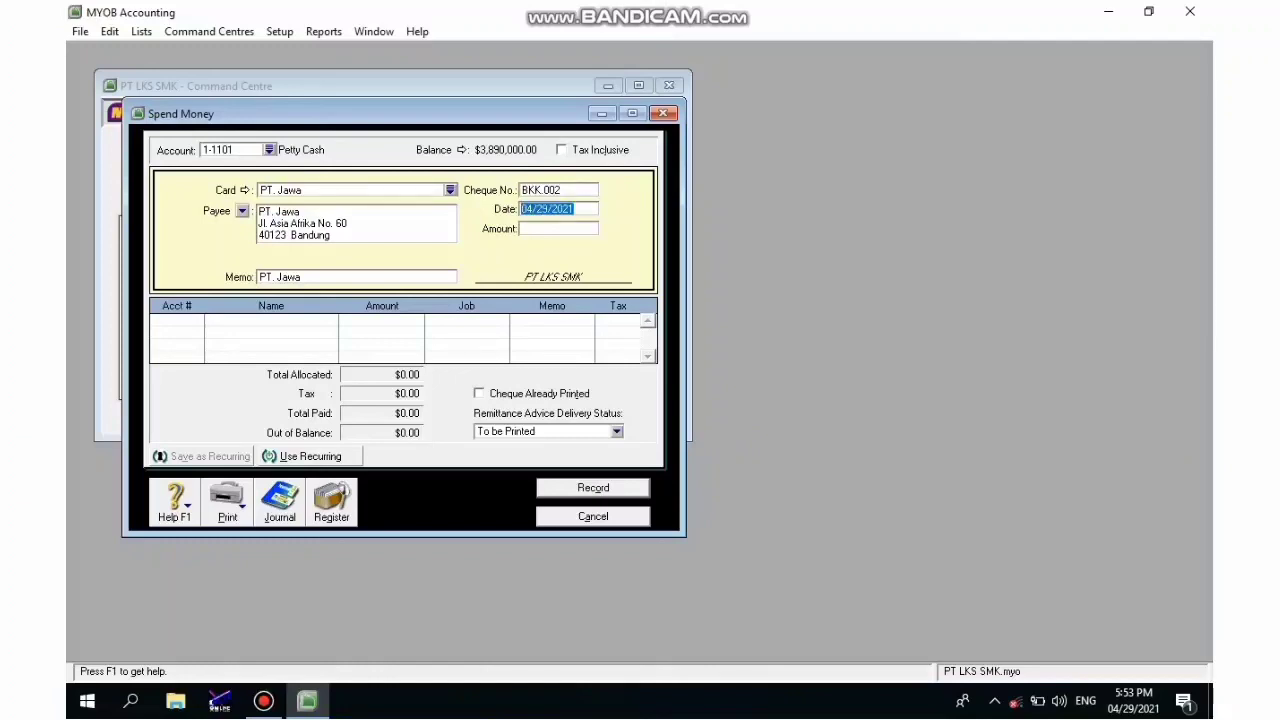
text(06/06/2015)
key(Tab)
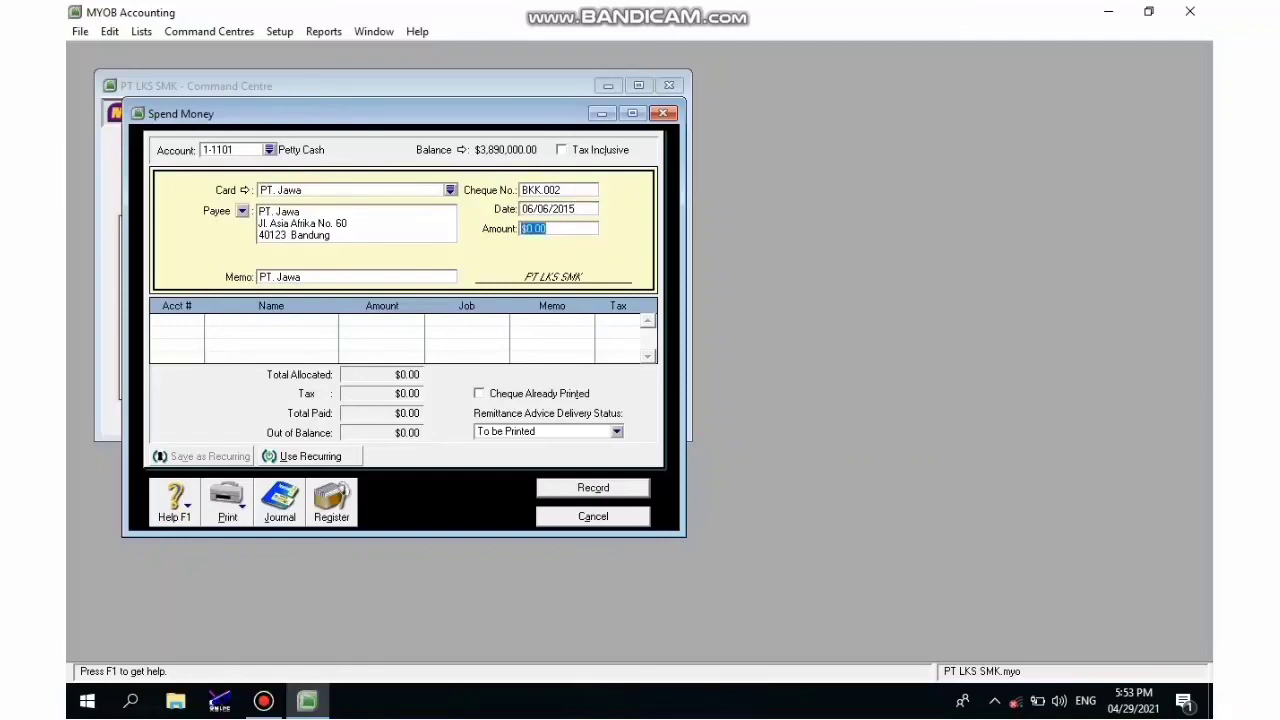
text(1150000)
key(Tab)
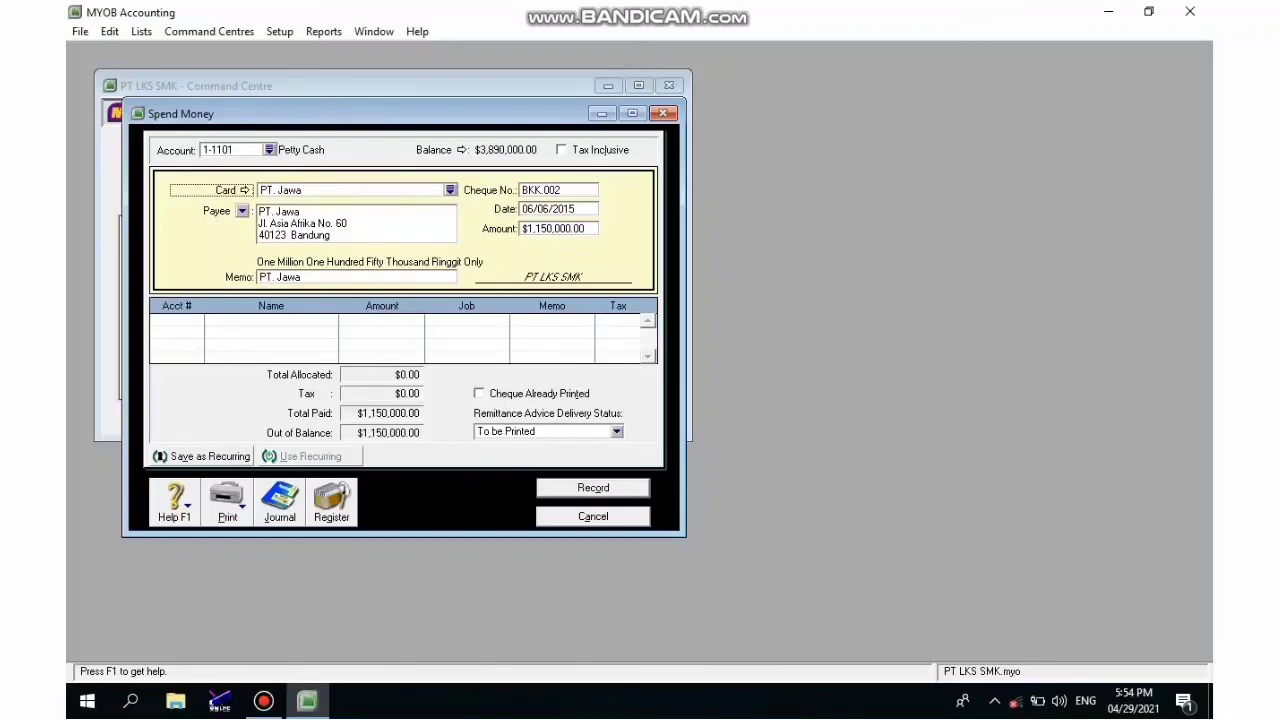
- Fill the memo 'Pengeluaran cek no. BS001 untuk pembatyaran iklan bulan juni' and begin the account with 6
key(Tab)
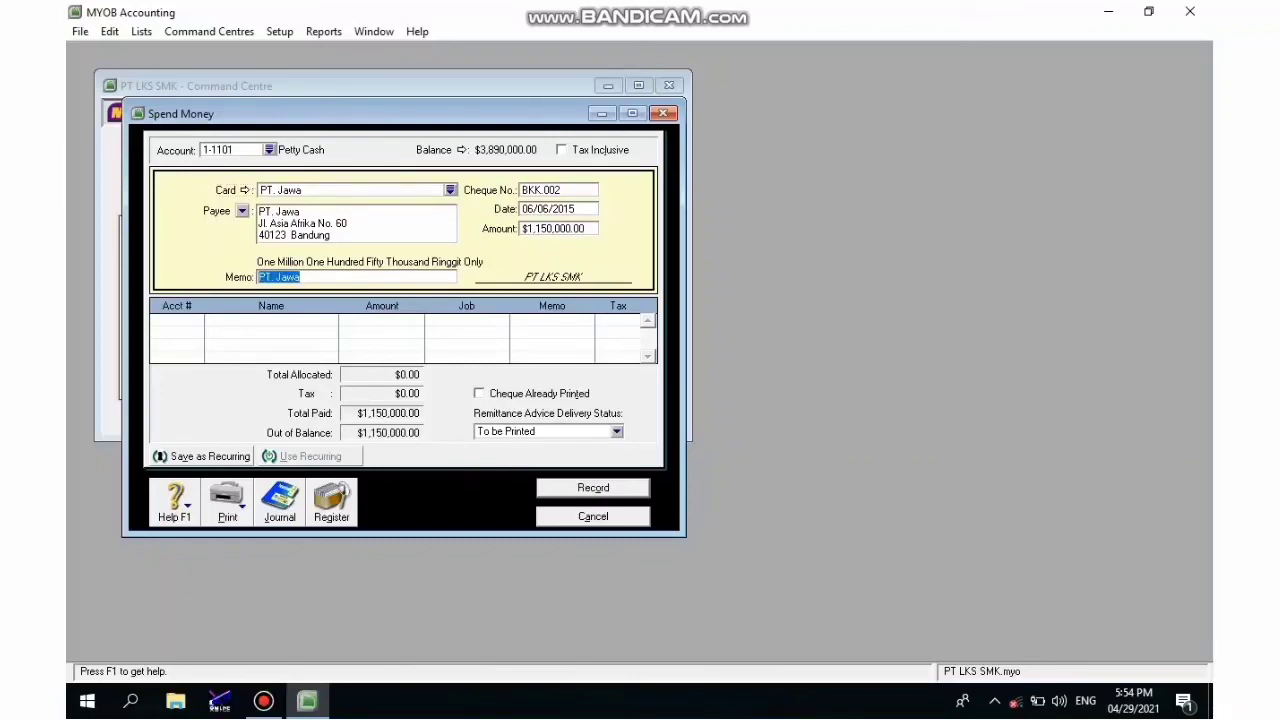
text(Pengeluaran cek no.)
text(BS00)
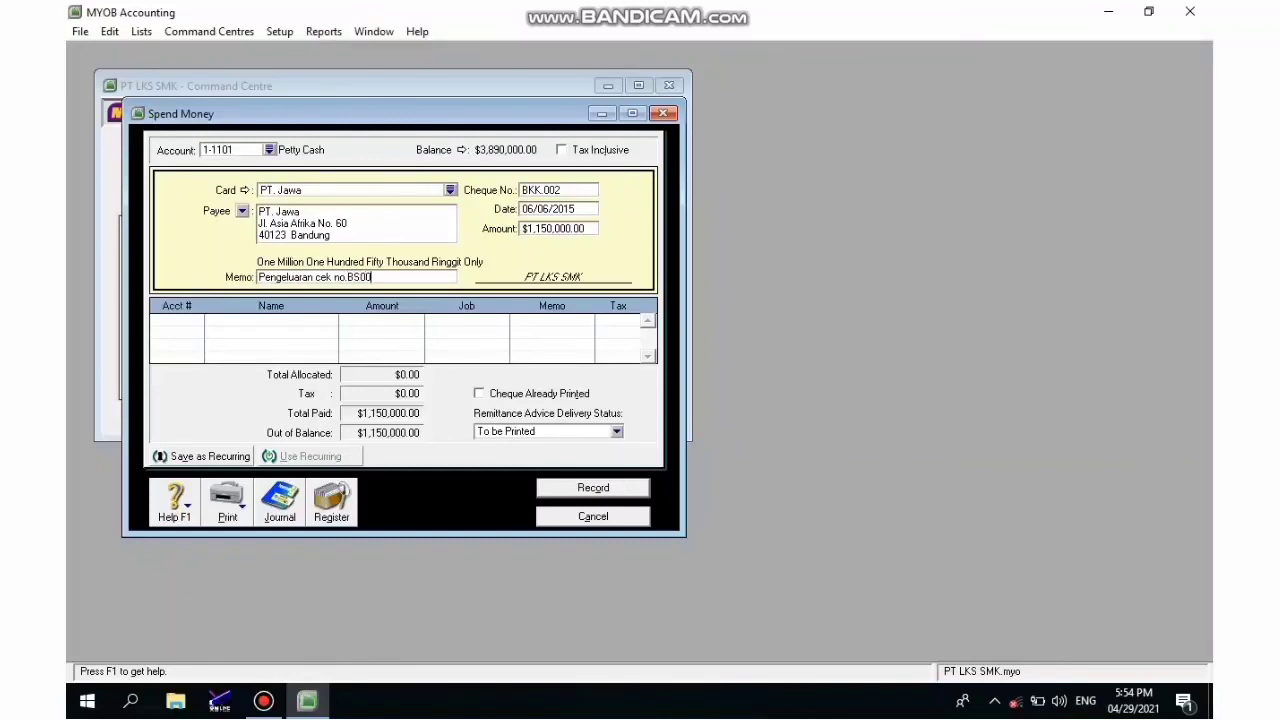
text(1)
text(untuk pembatyaran)
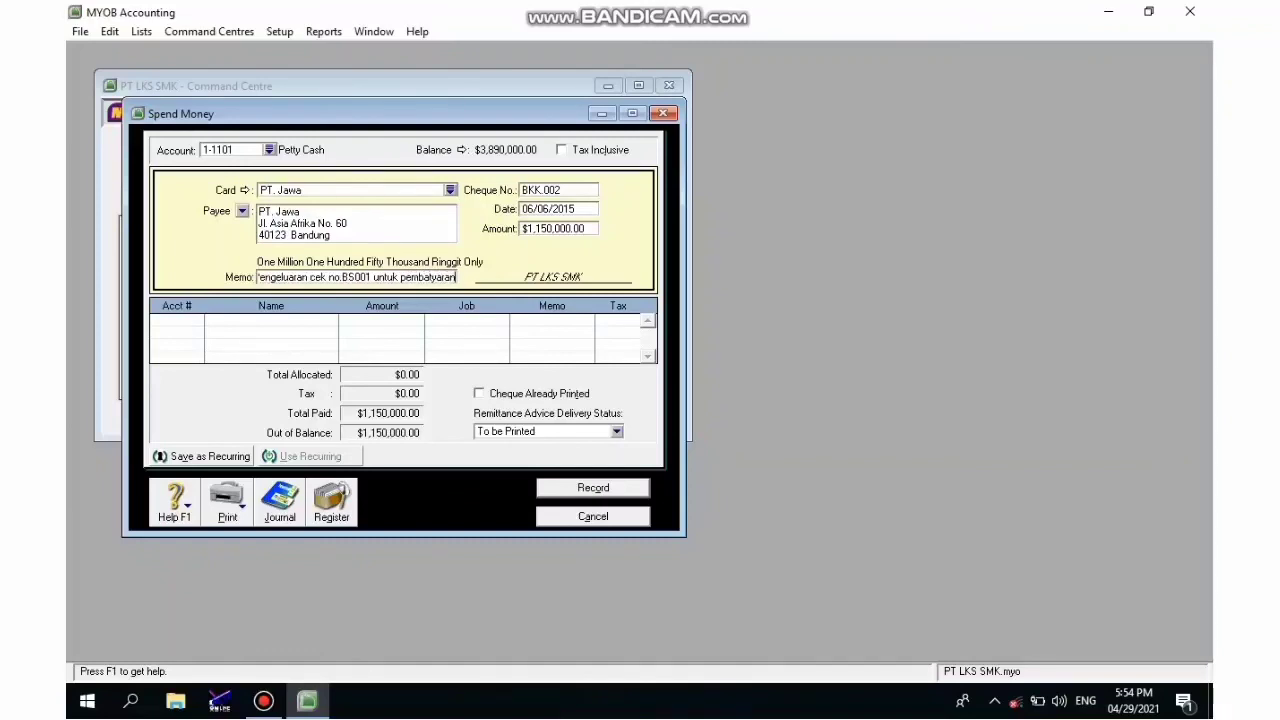
text( iklan)
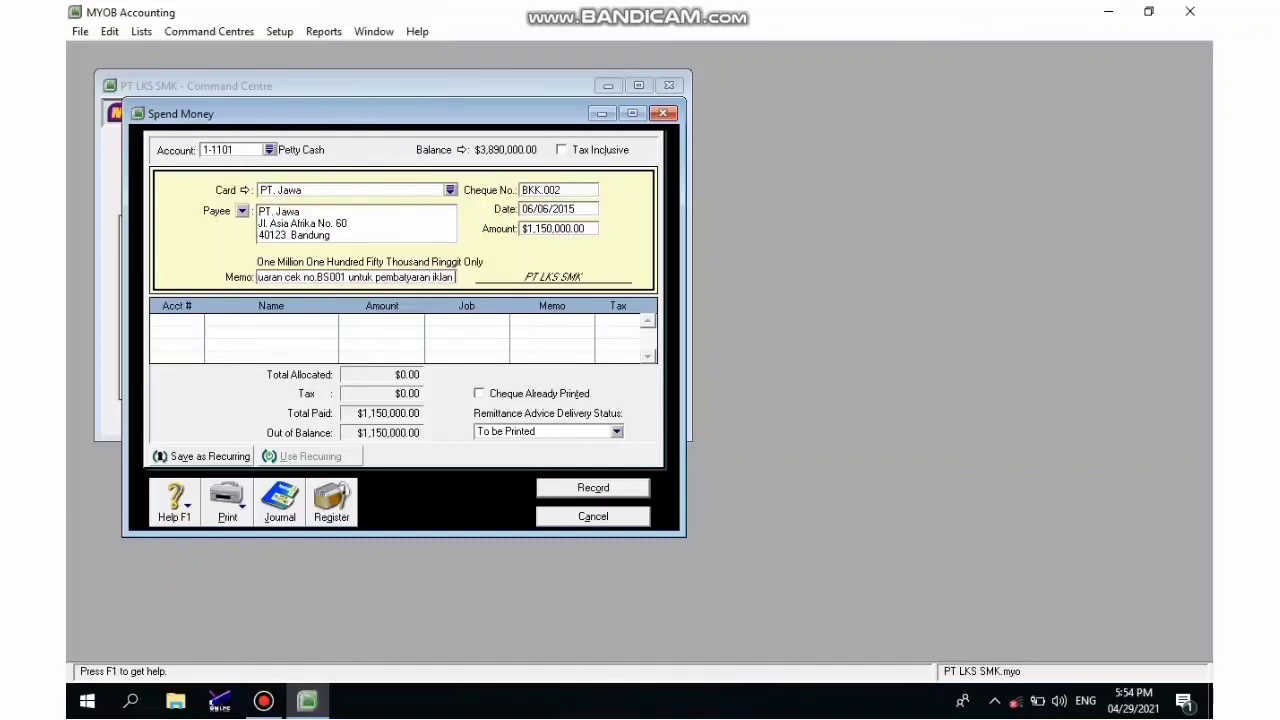
text( bulan juni)
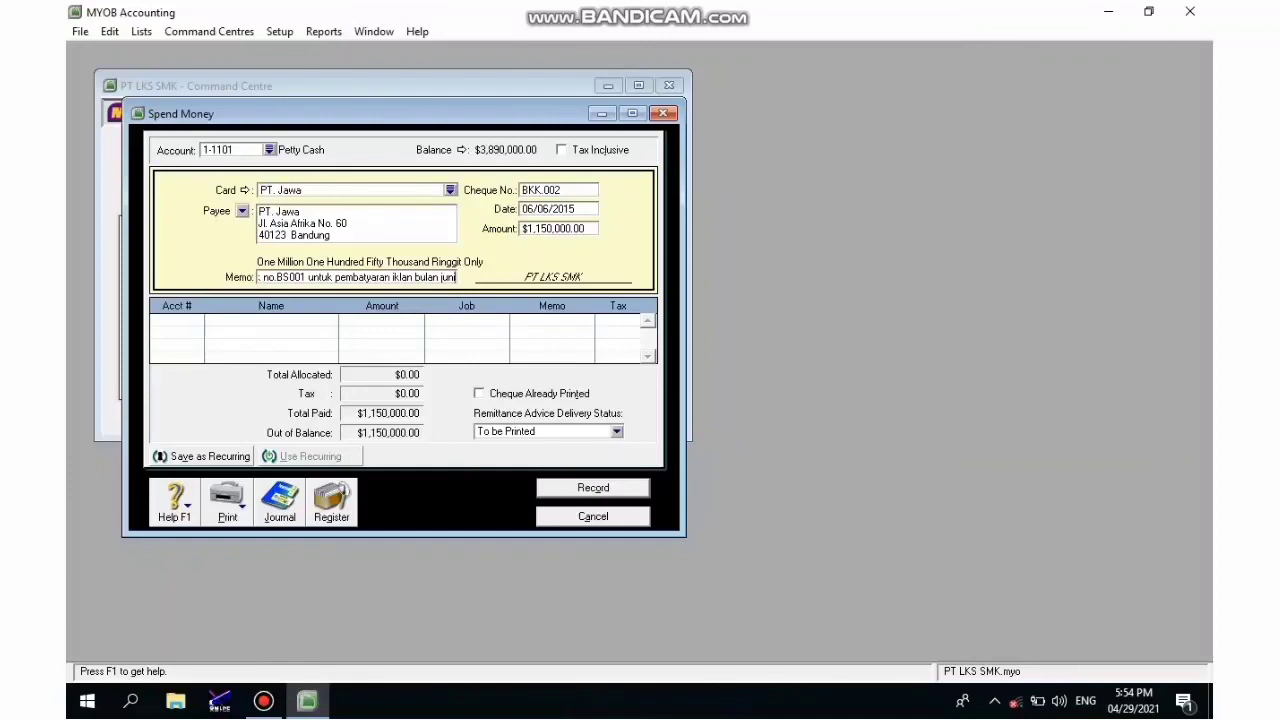
key(Tab)
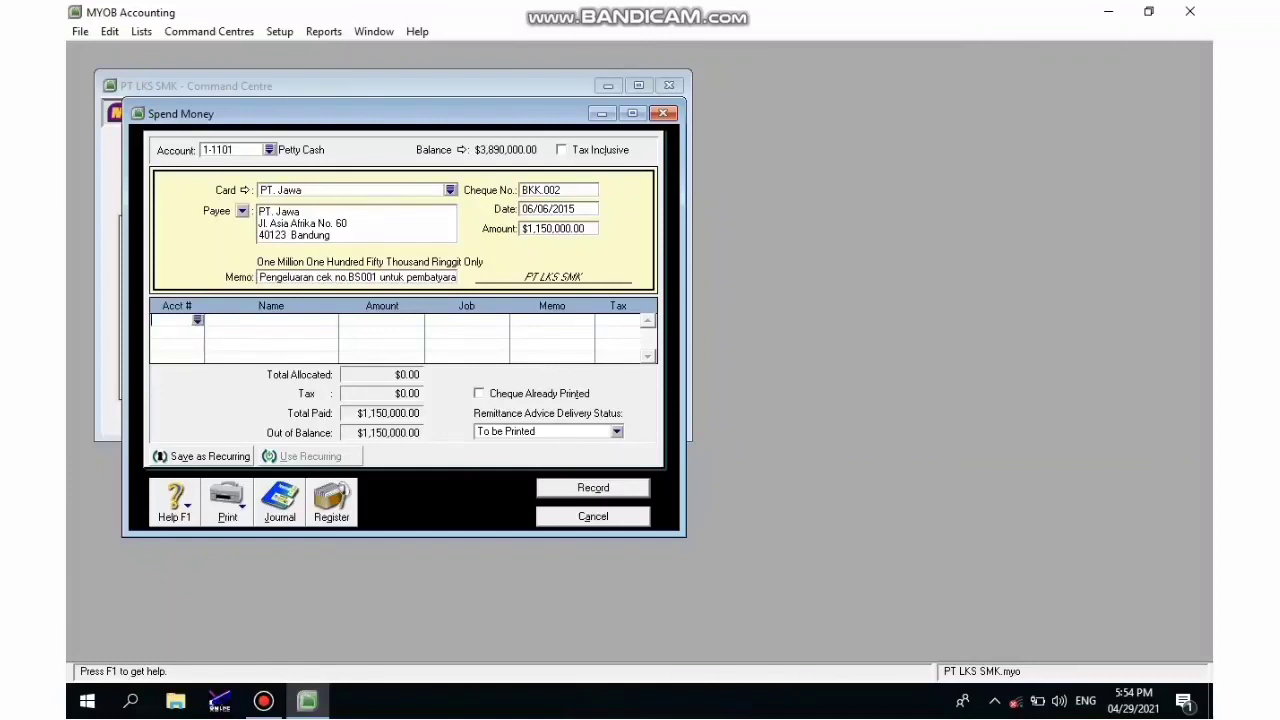
text(6)
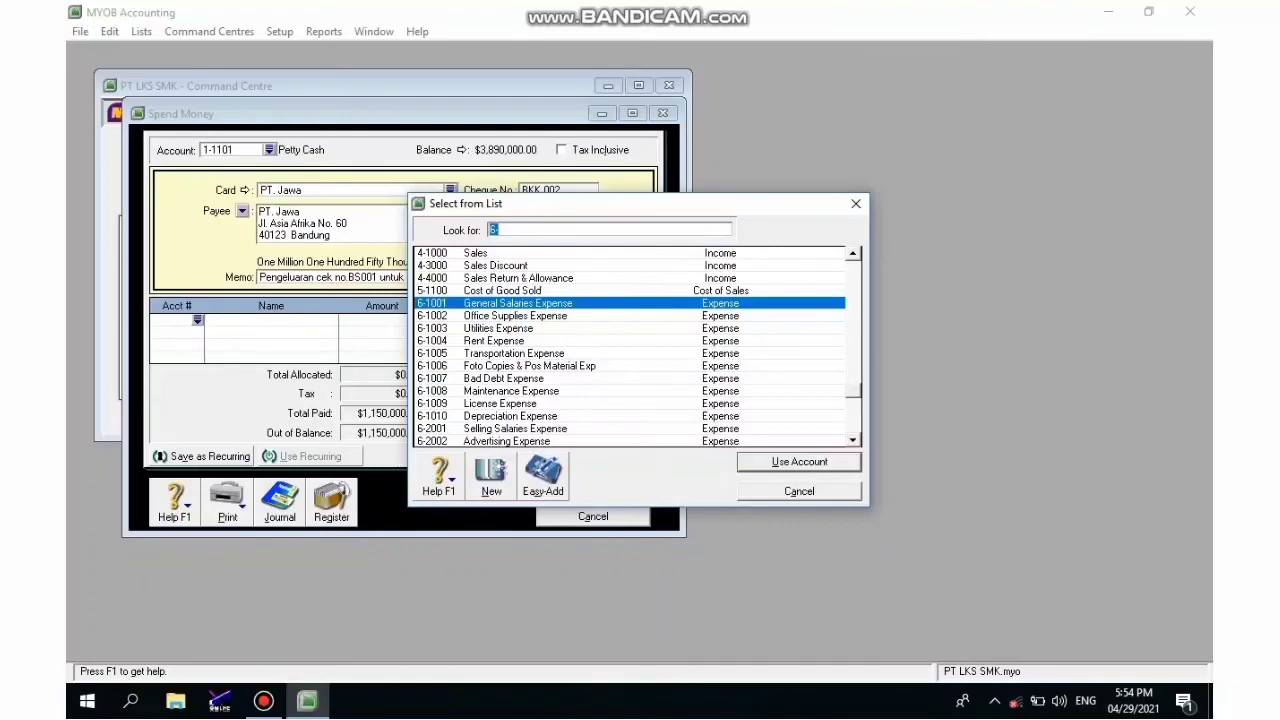
- Allocate the payment to 6-2002 Advertising Expense and record cheque BKK.002
text(6-2002)
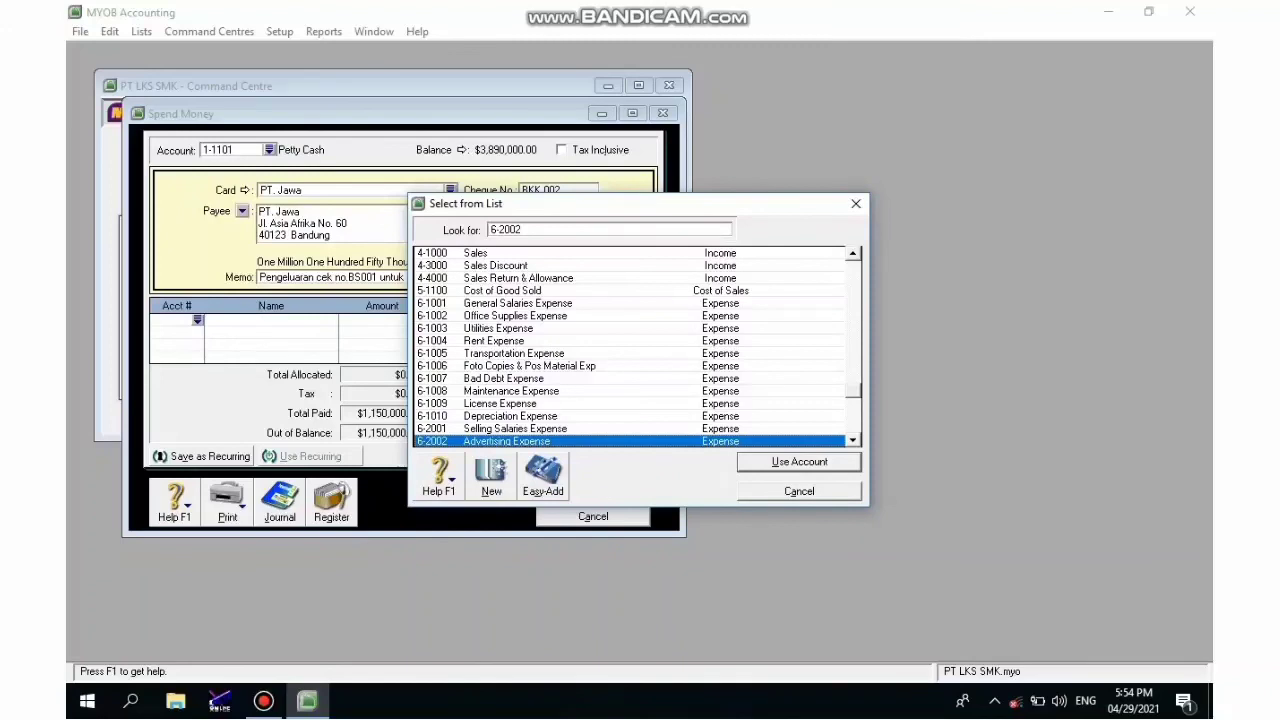
key(Return)
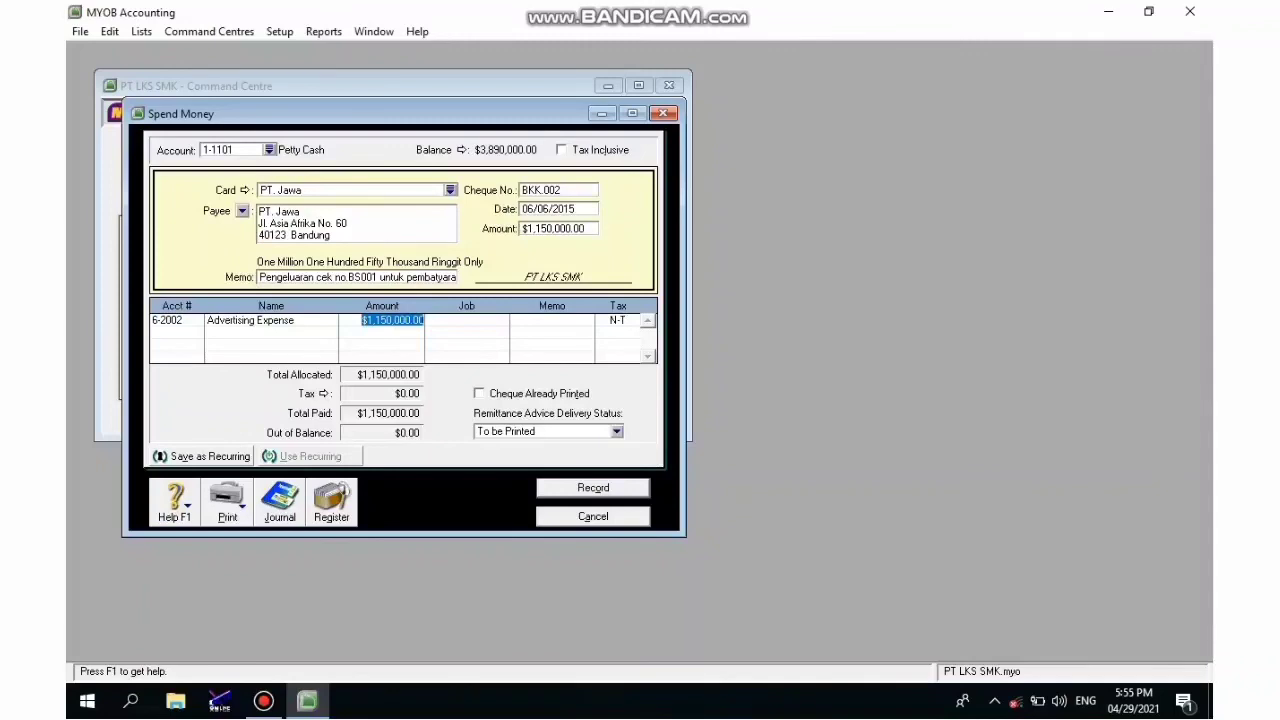
key(Return)
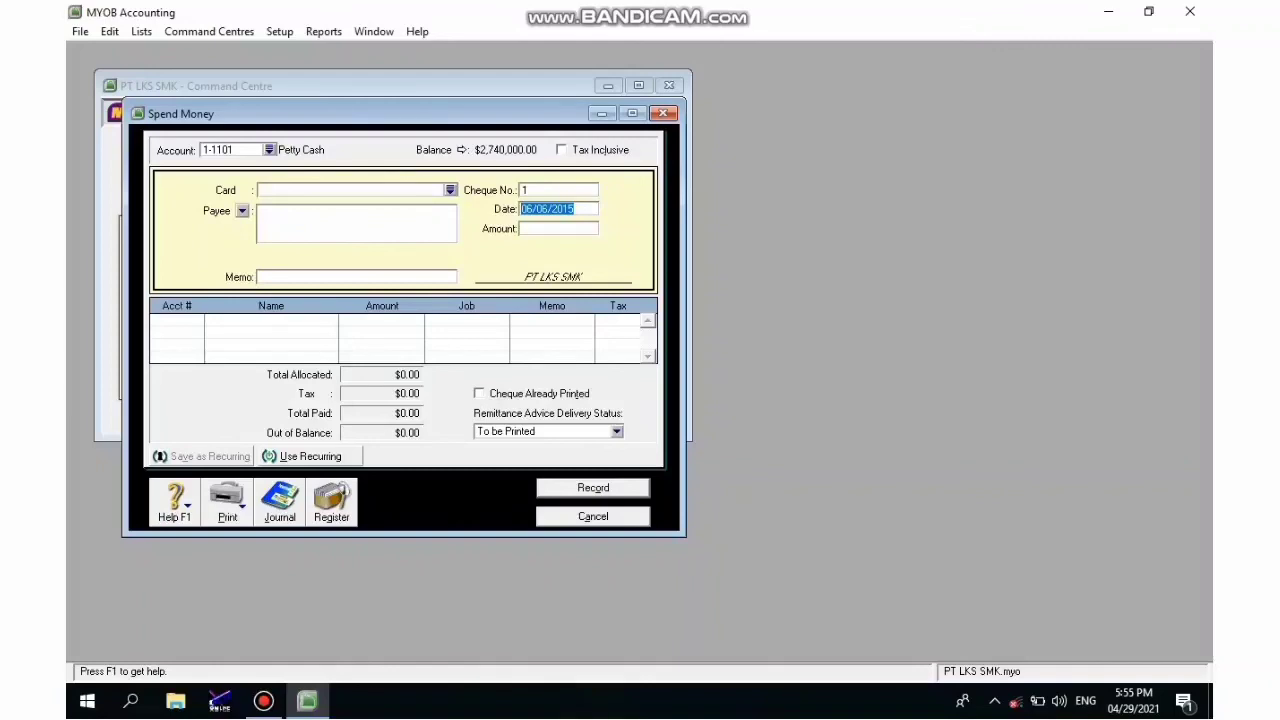
- Check BKK.002 in the disbursements journal, then start a fresh Spend Money entry
key(alt+j)
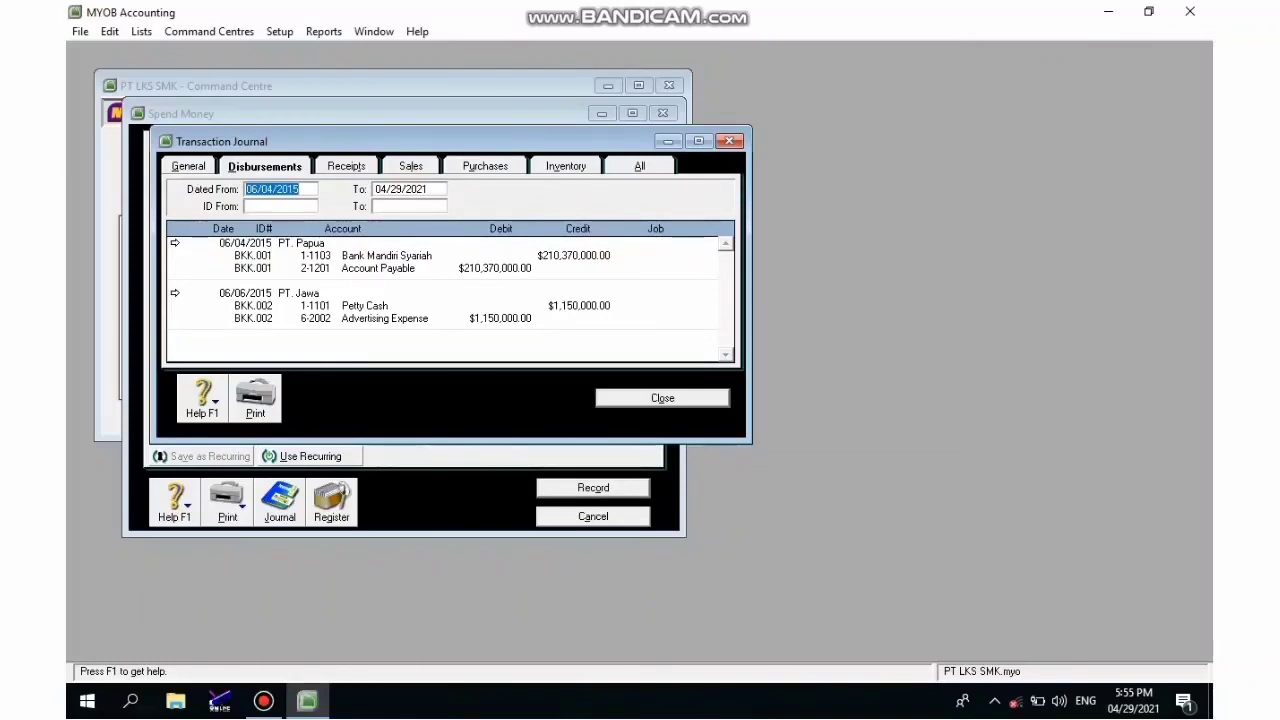
key(Escape)
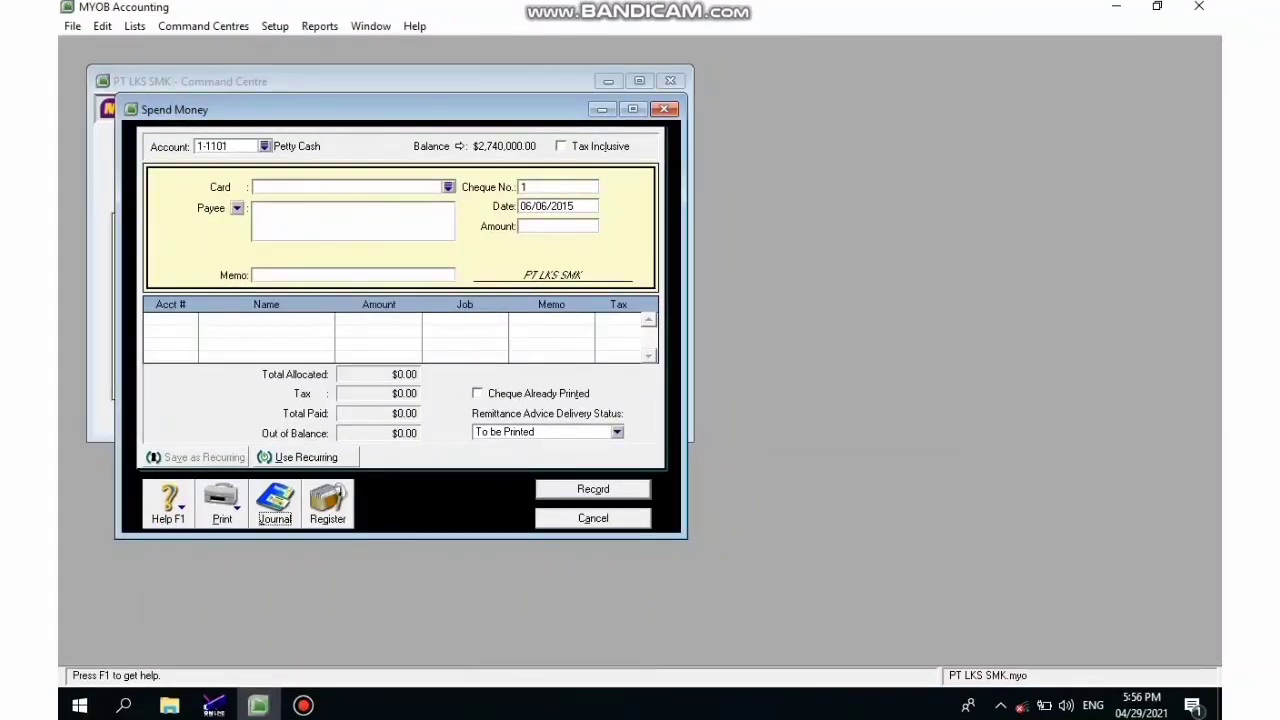
key(Escape)
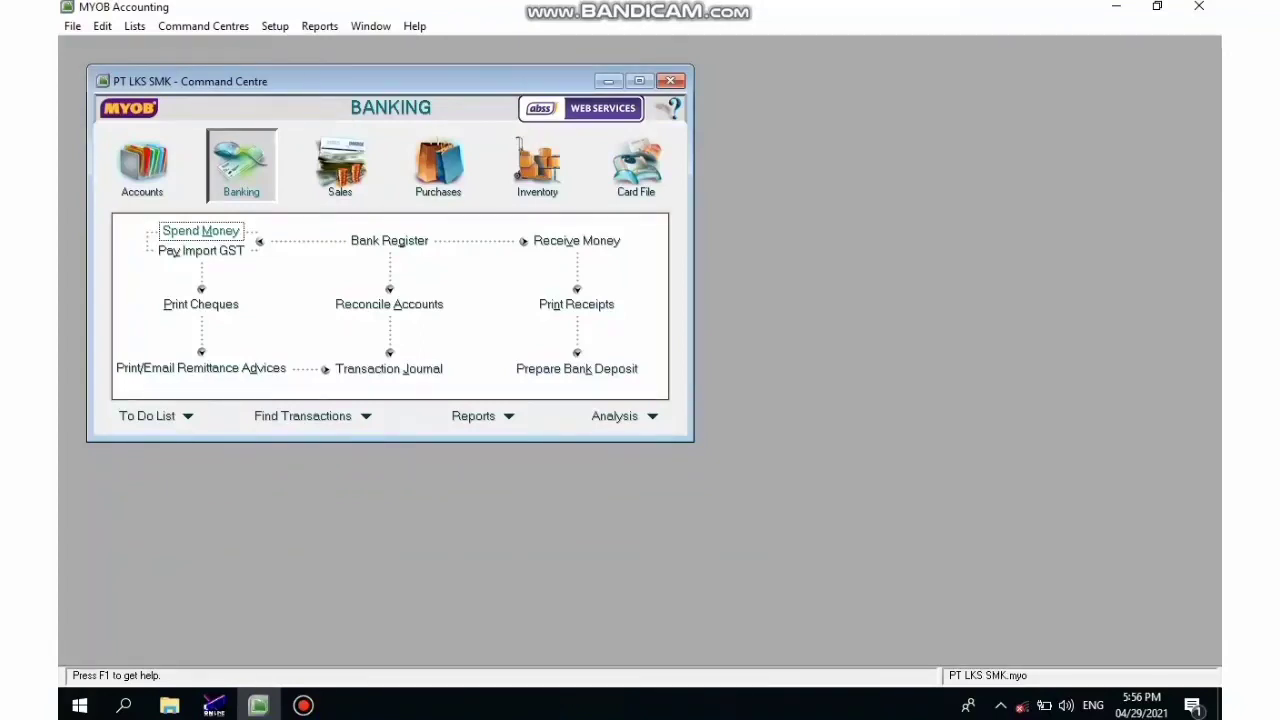
key(Return)
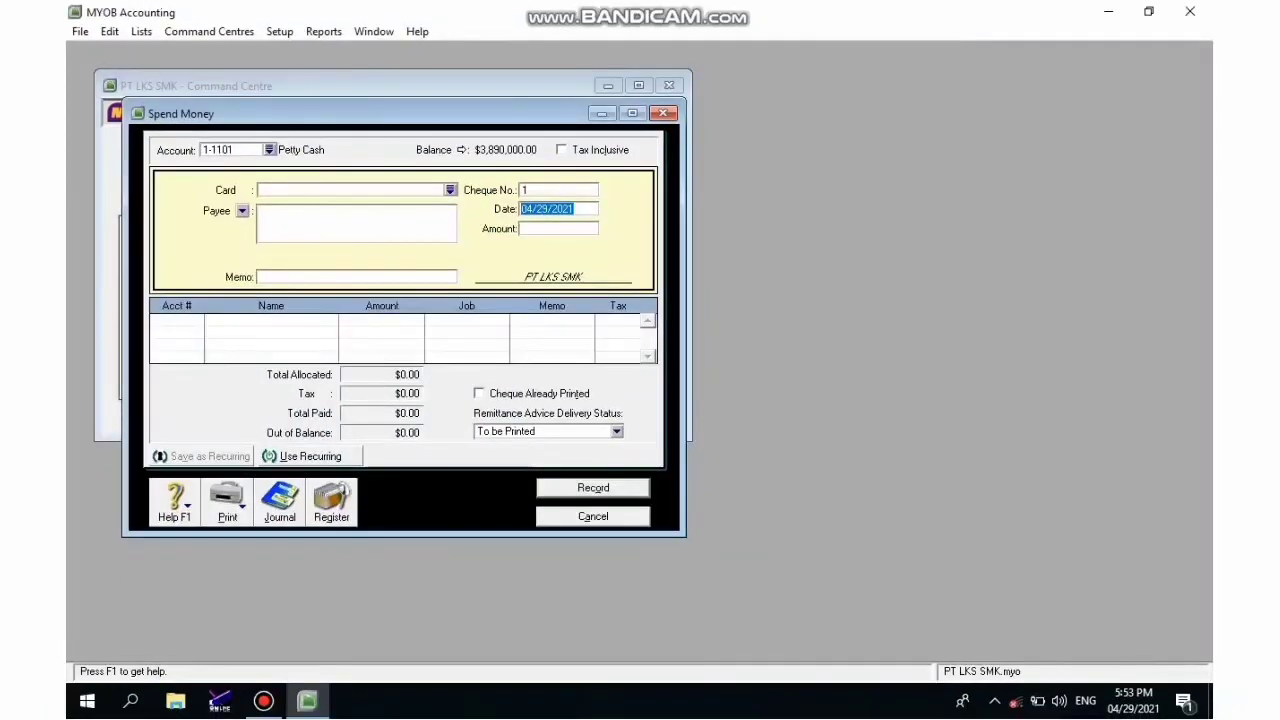
- Pay PT. Jawa with cheque VKK.003, dated 06/06/2015, for 625,000
click(450, 190)
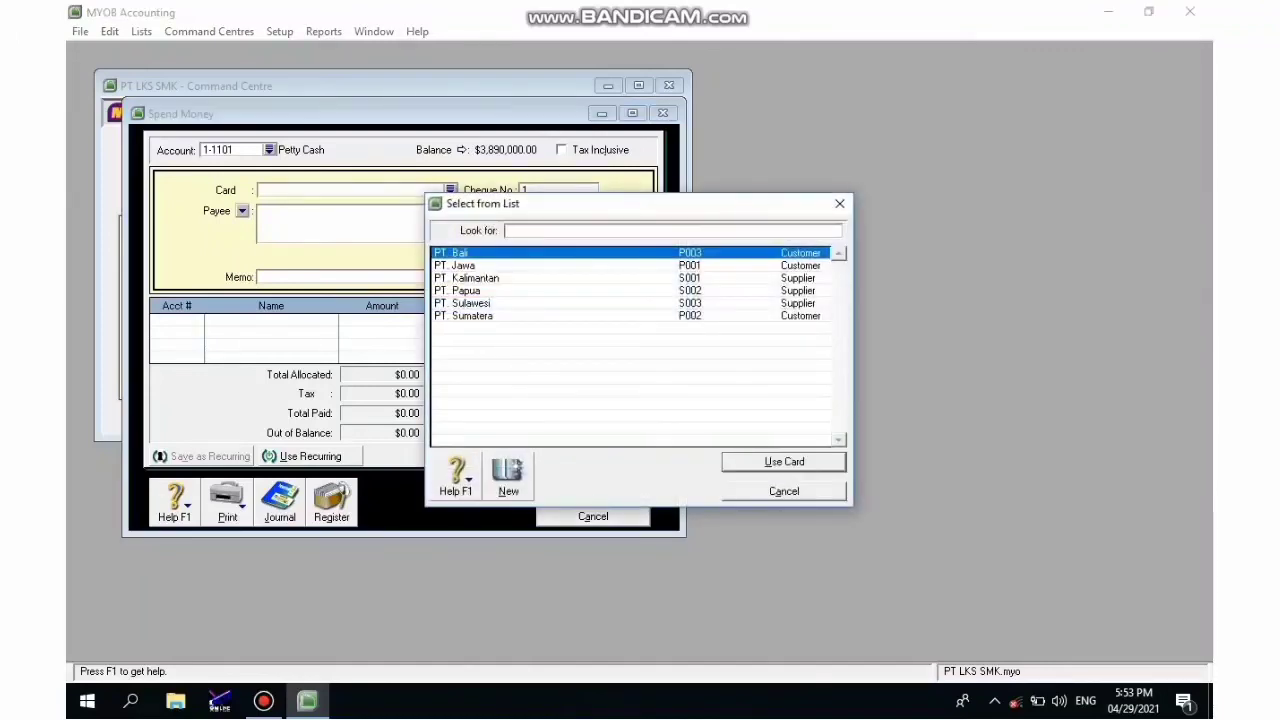
click(456, 266)
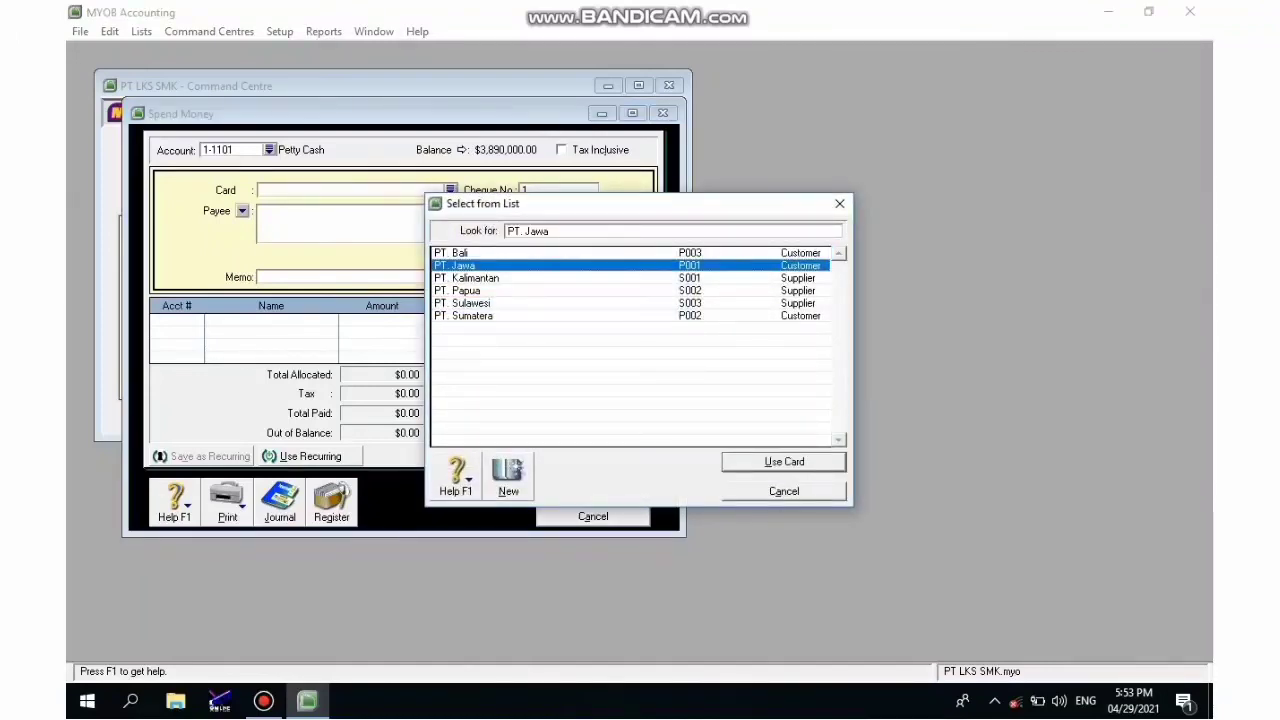
key(Return)
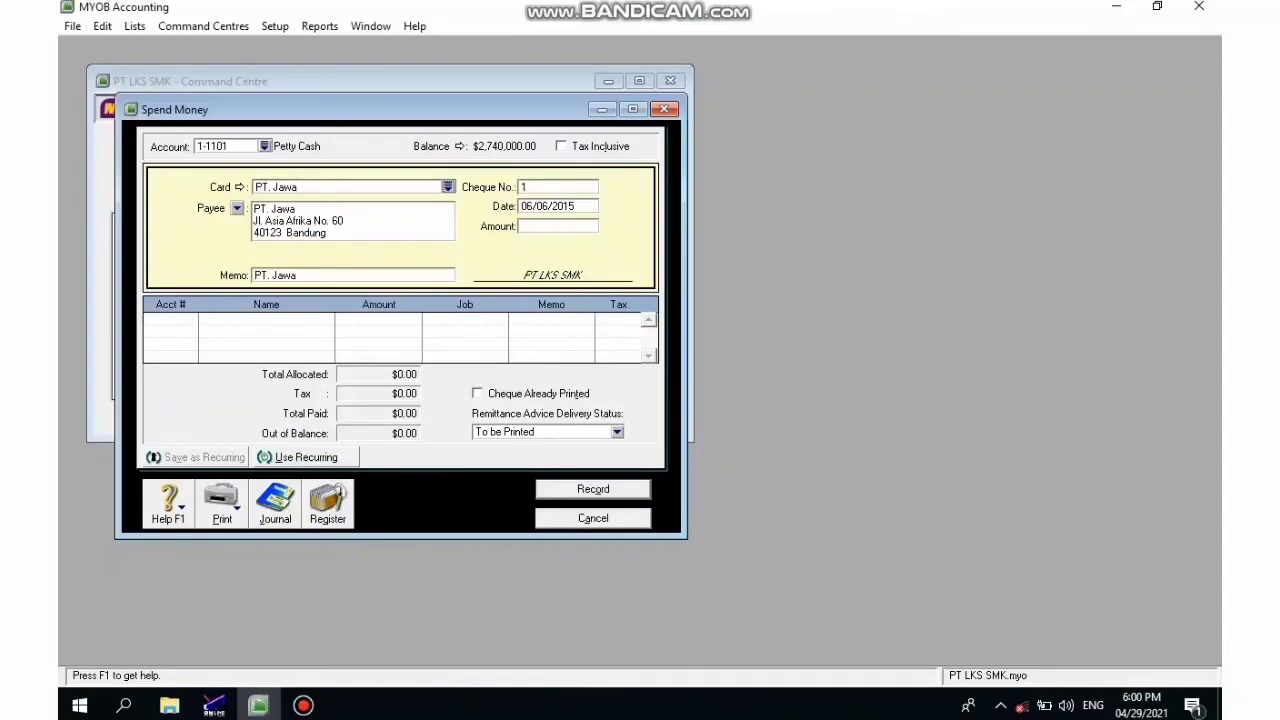
click(545, 187)
text(VKK.003)
key(Tab)
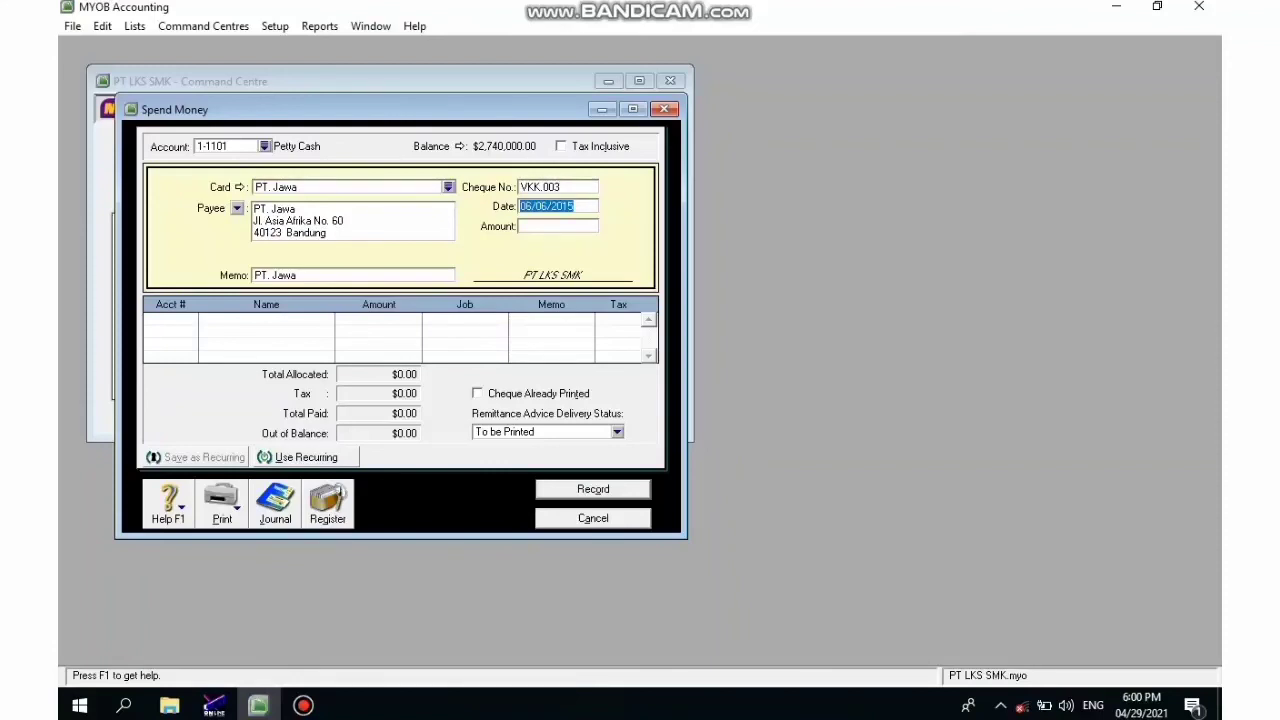
key(BackSpace)
text(06/06/2015)
key(Tab)
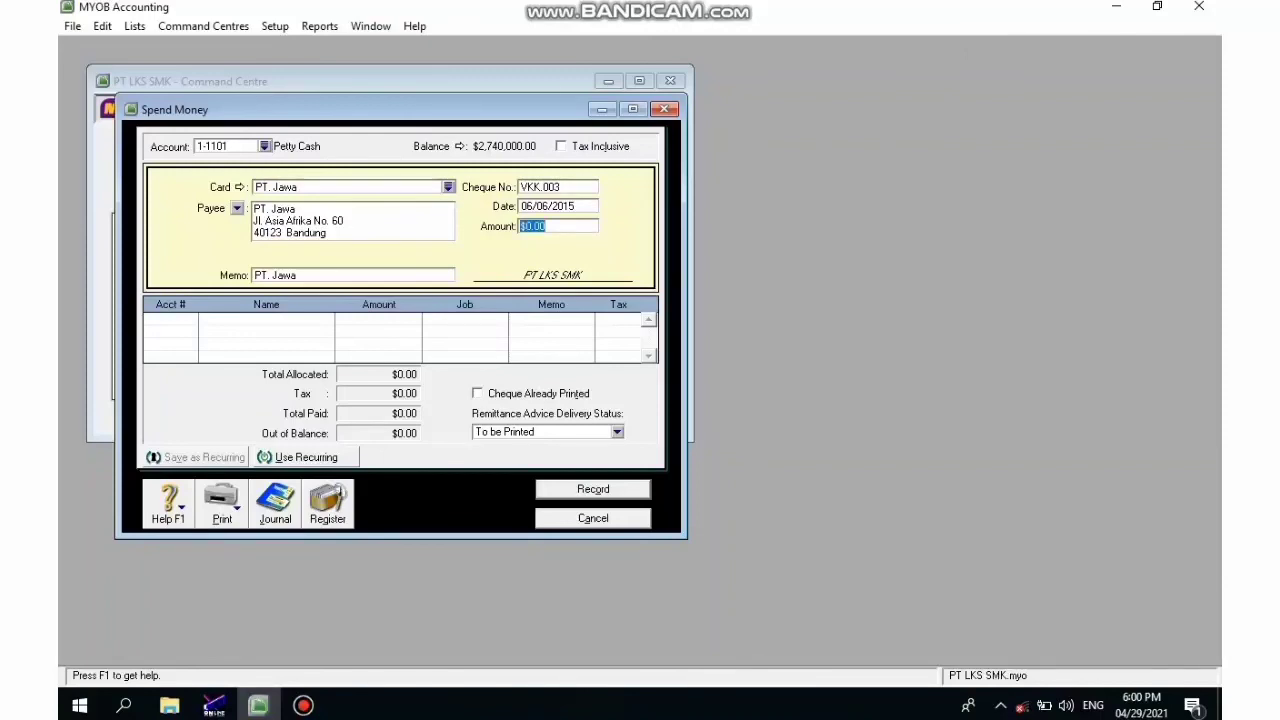
text(625,000)
key(Tab)
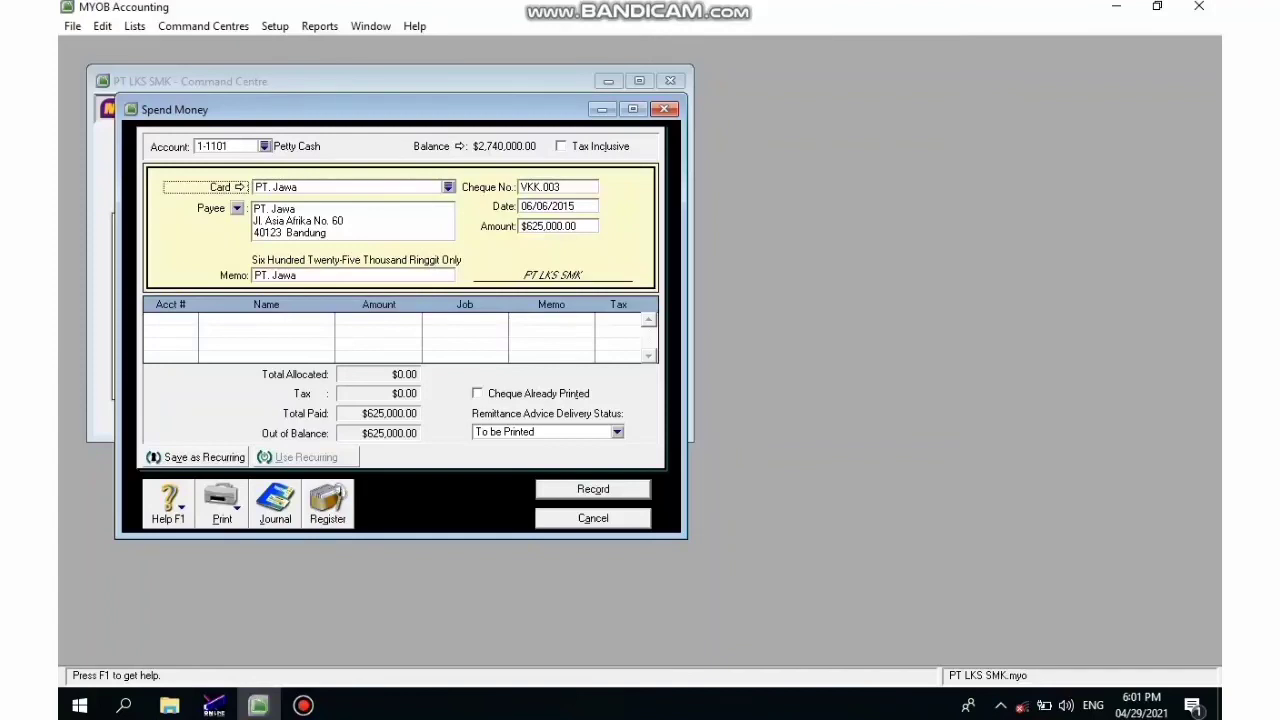
- Type the memo 'Pembelian perlengkapan kantor', correcting a typo
key(Tab)
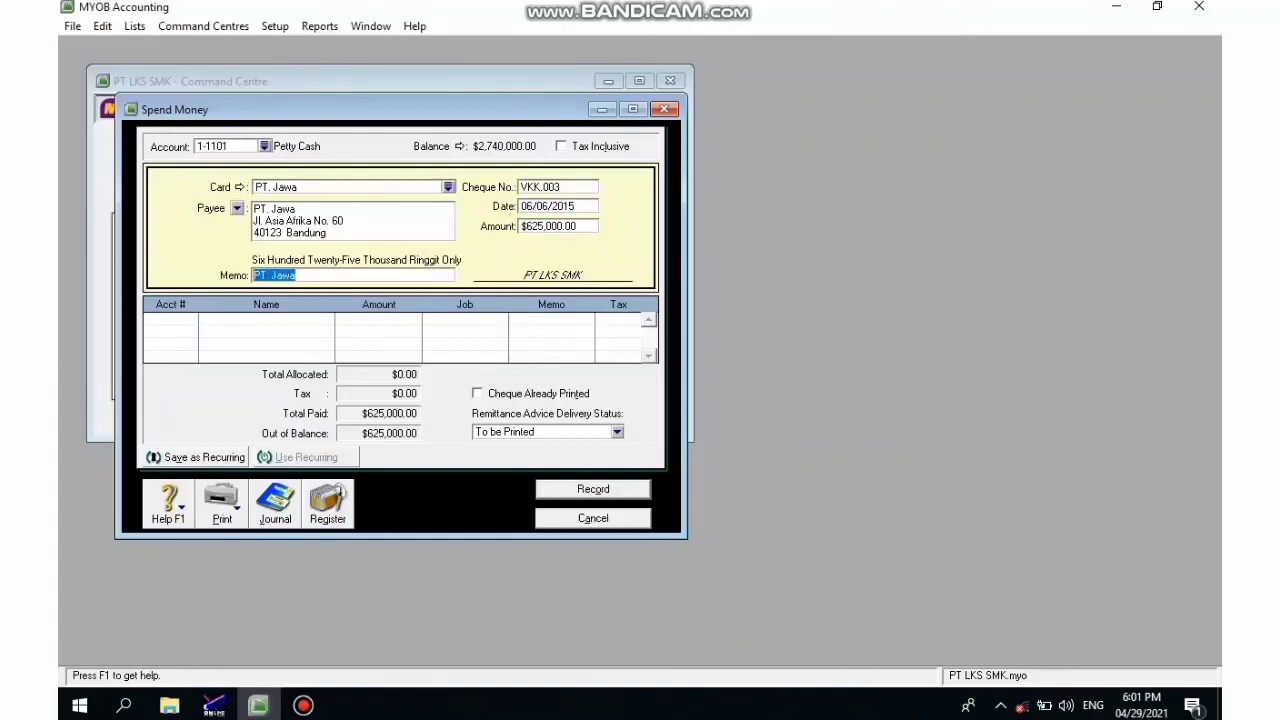
text(Pembelian perlengka)
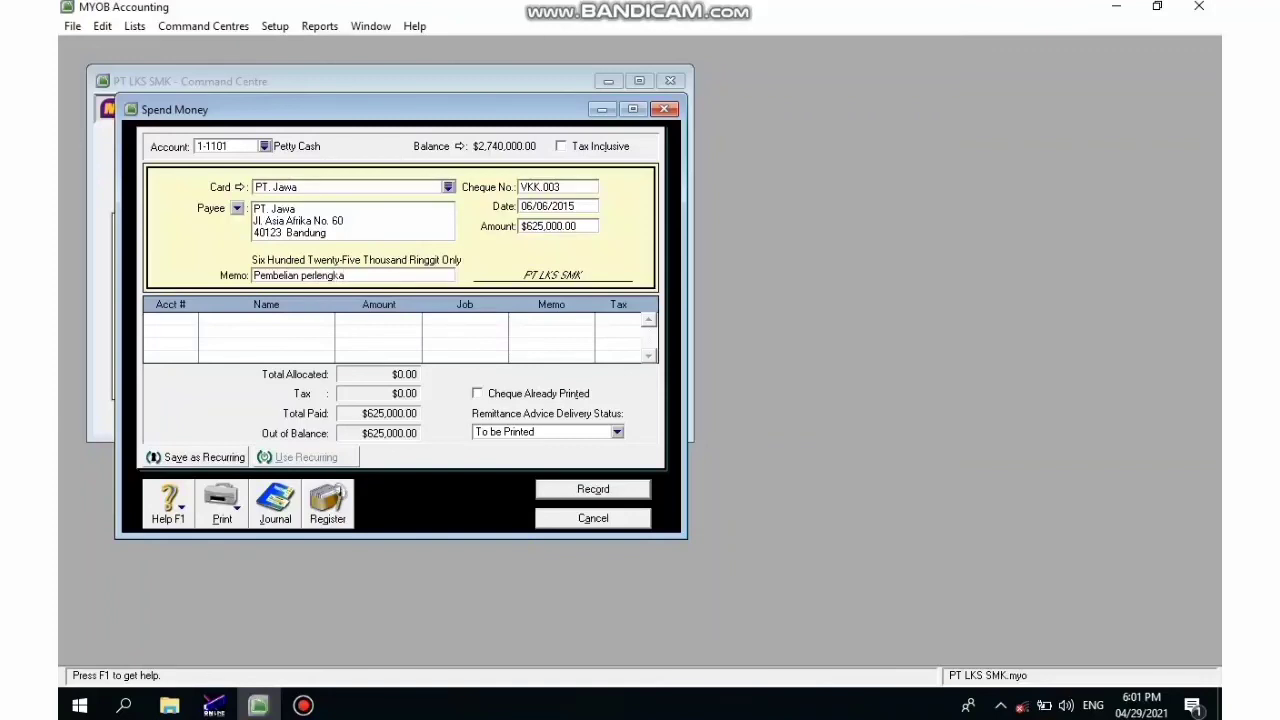
key(BackSpace)
text(kapan kantor)
- Fix the memo spacing, allocate to 1-1112 Office Supplies, record VKK.003 and close Spend Money
click(338, 275)
key(Tab)
text(6)
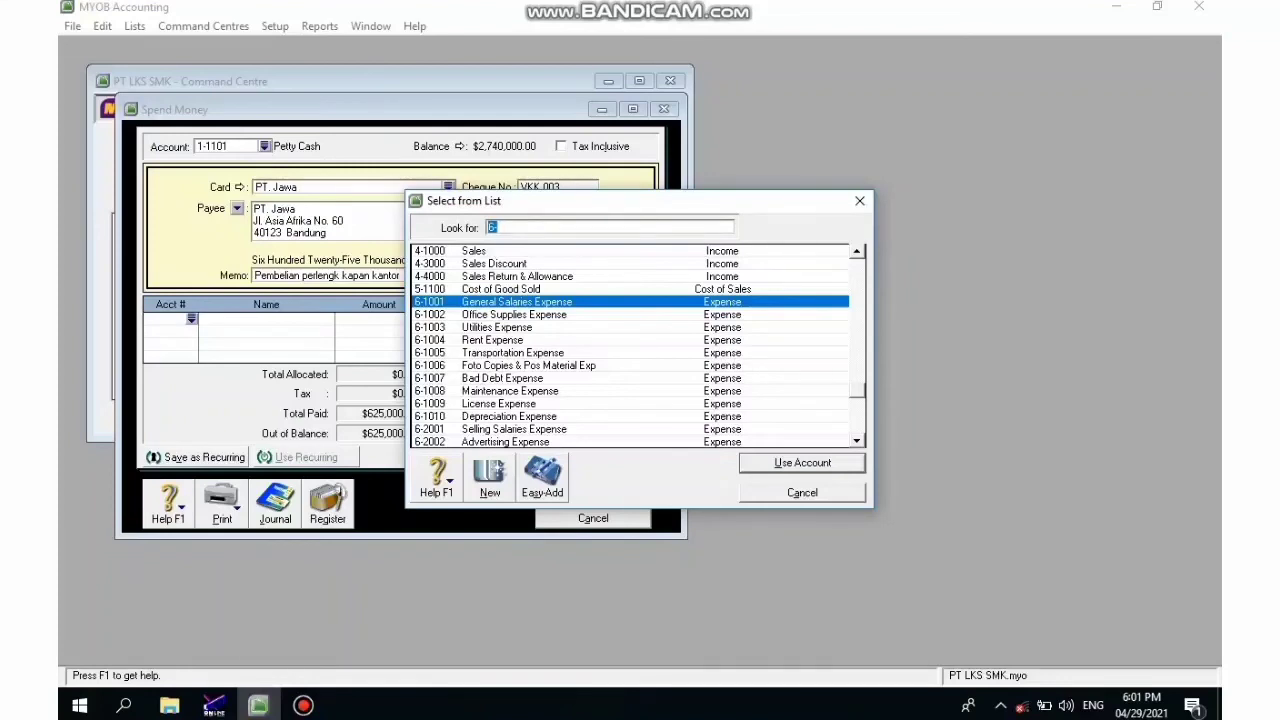
scroll(630, 345, up, 6)
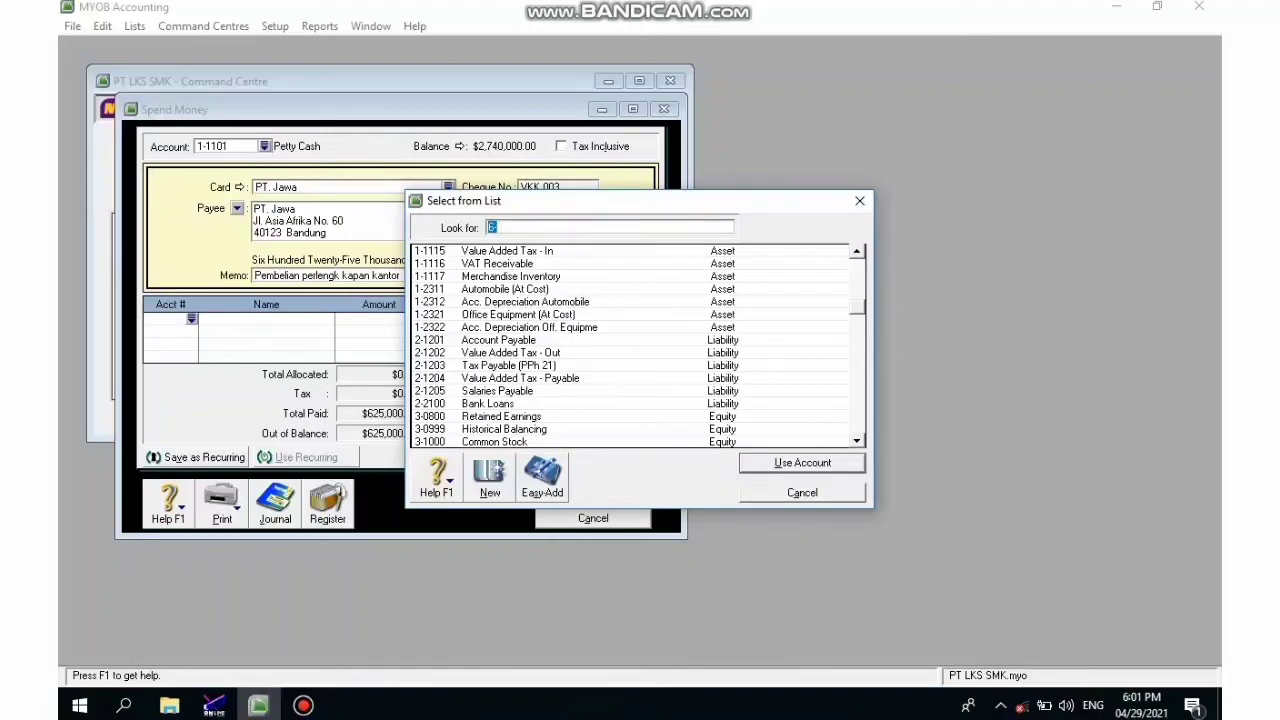
scroll(640, 345, up, 2)
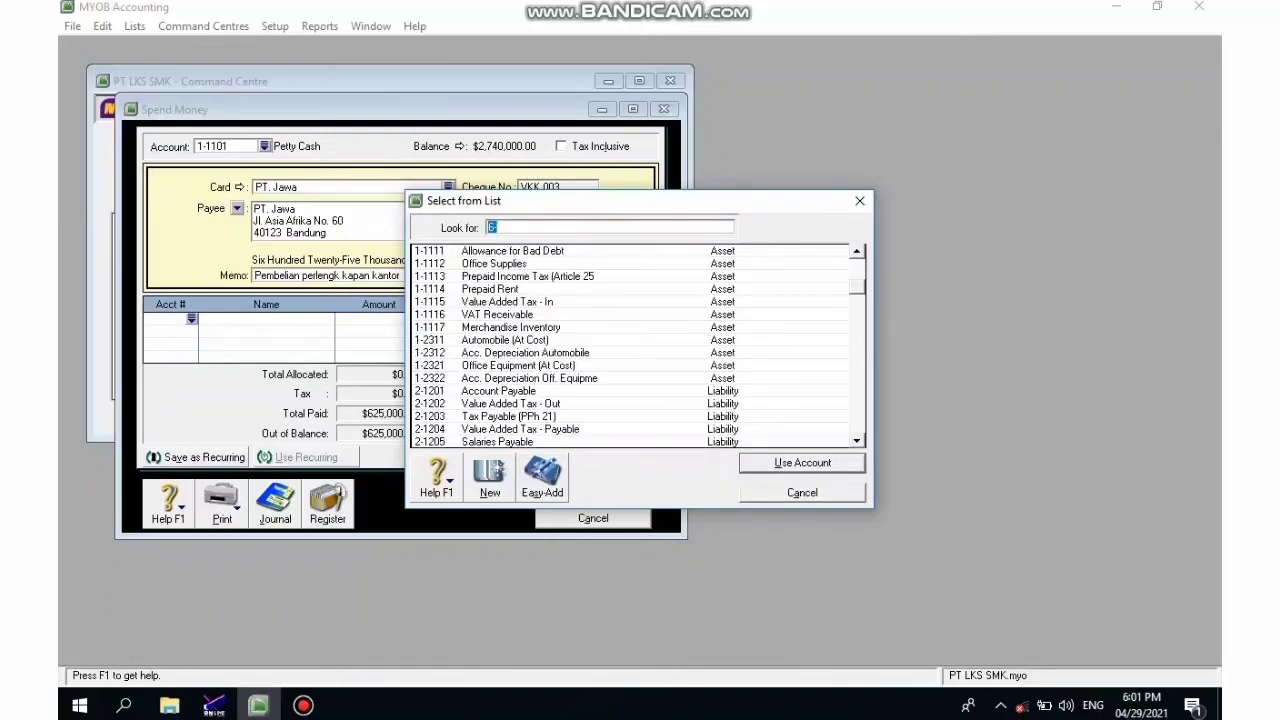
click(494, 264)
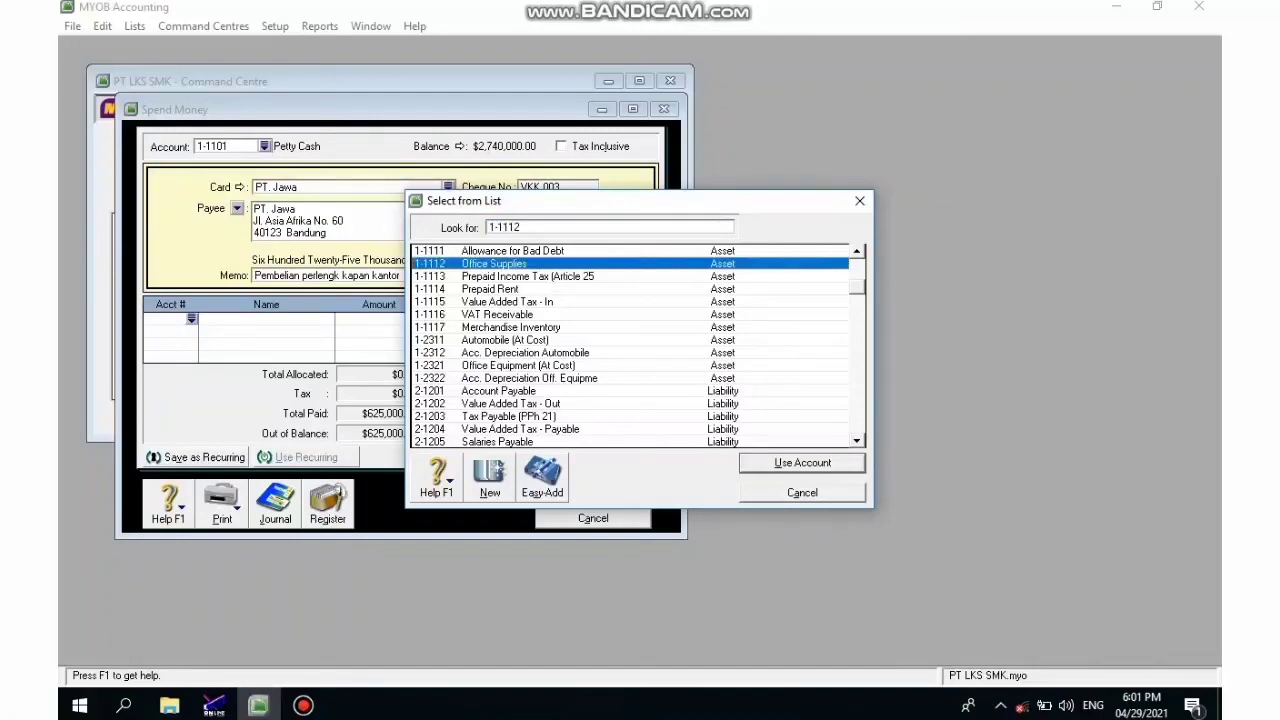
key(Return)
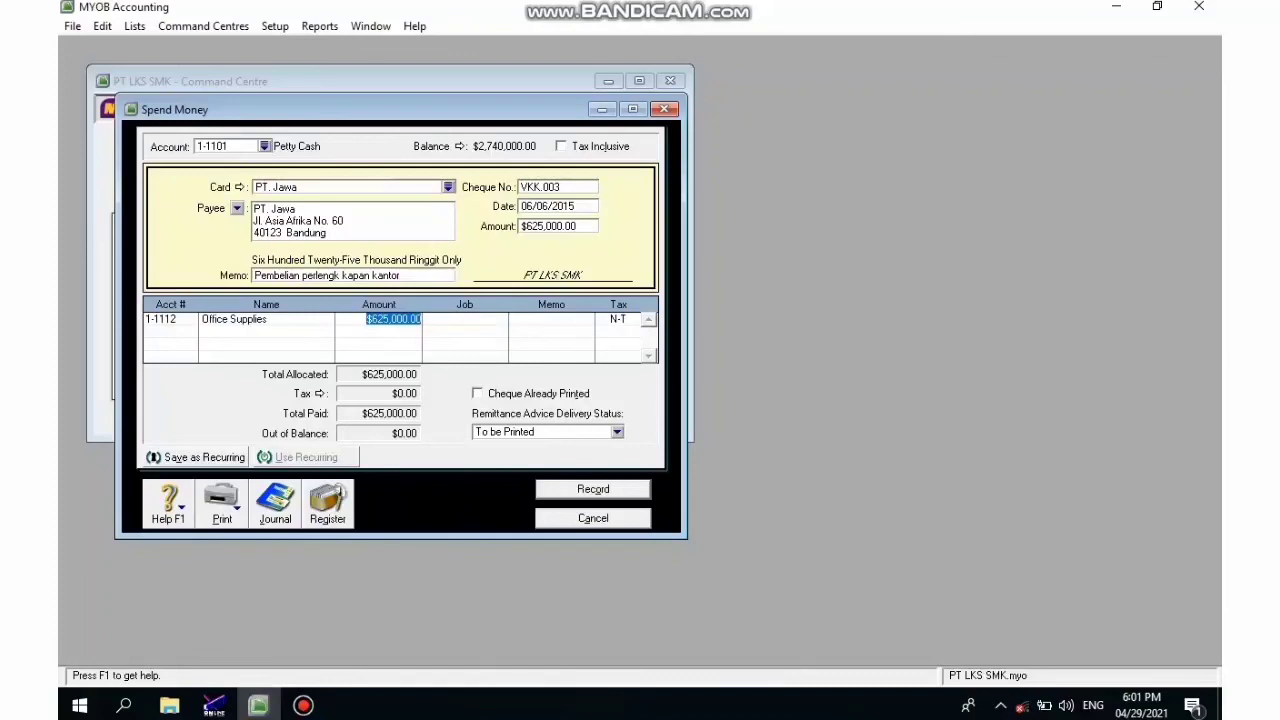
key(Return)
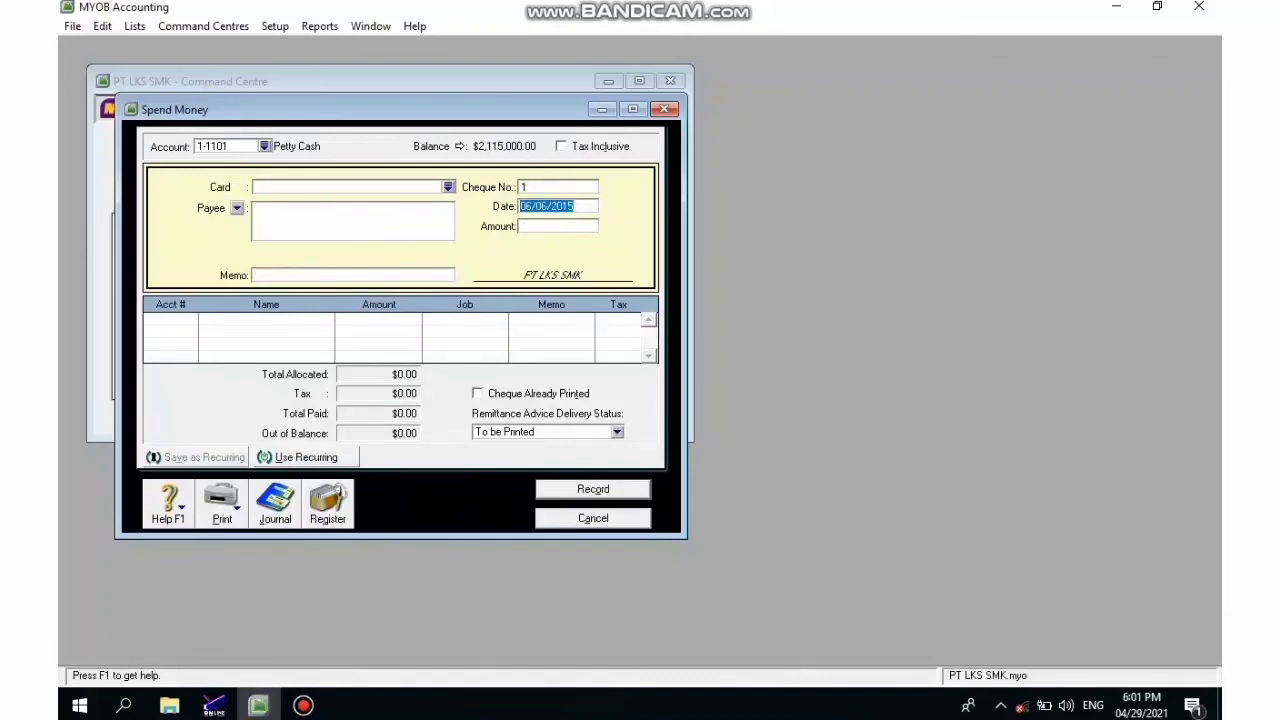
key(Escape)
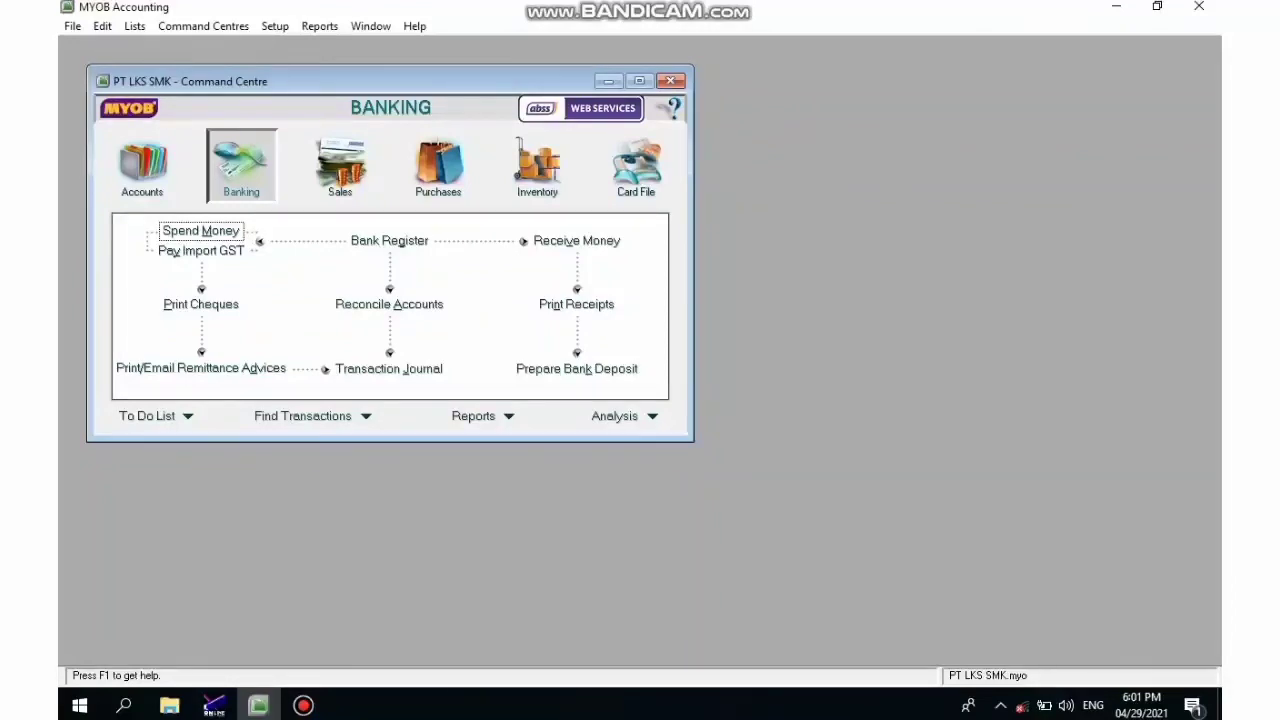
- Open a blank purchase form via Purchases > Enter Purchases
click(438, 167)
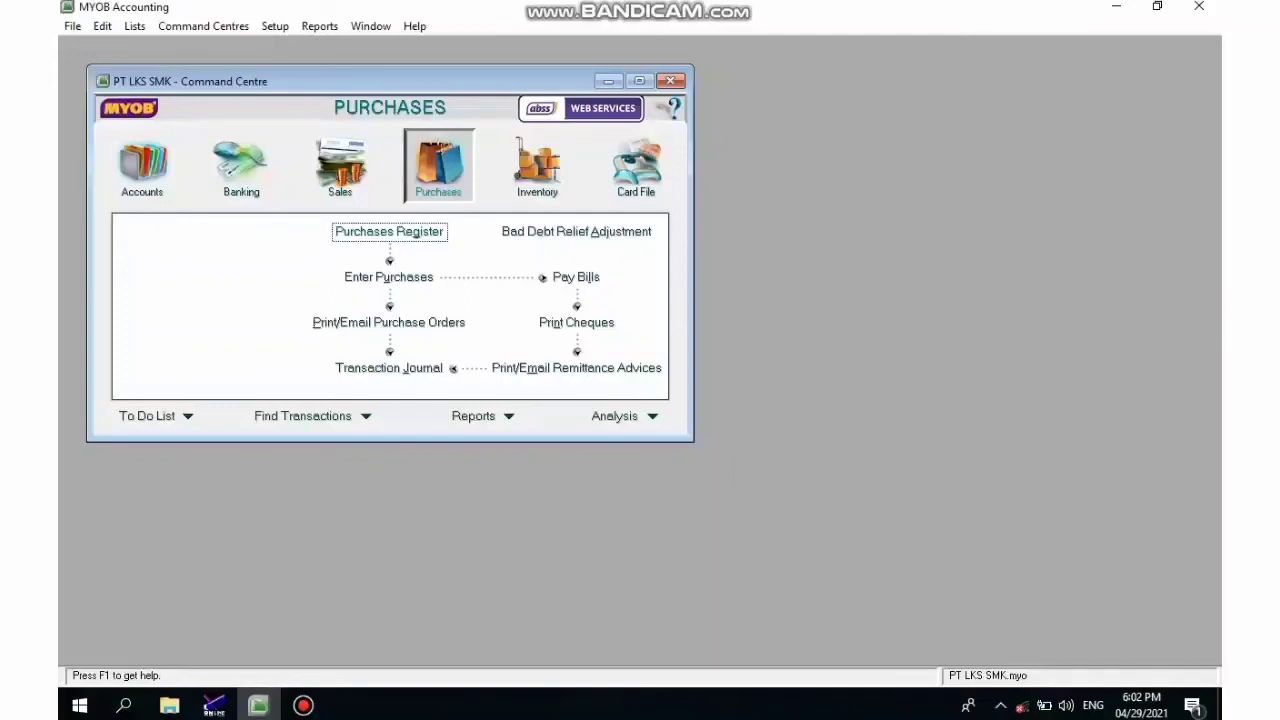
click(389, 277)
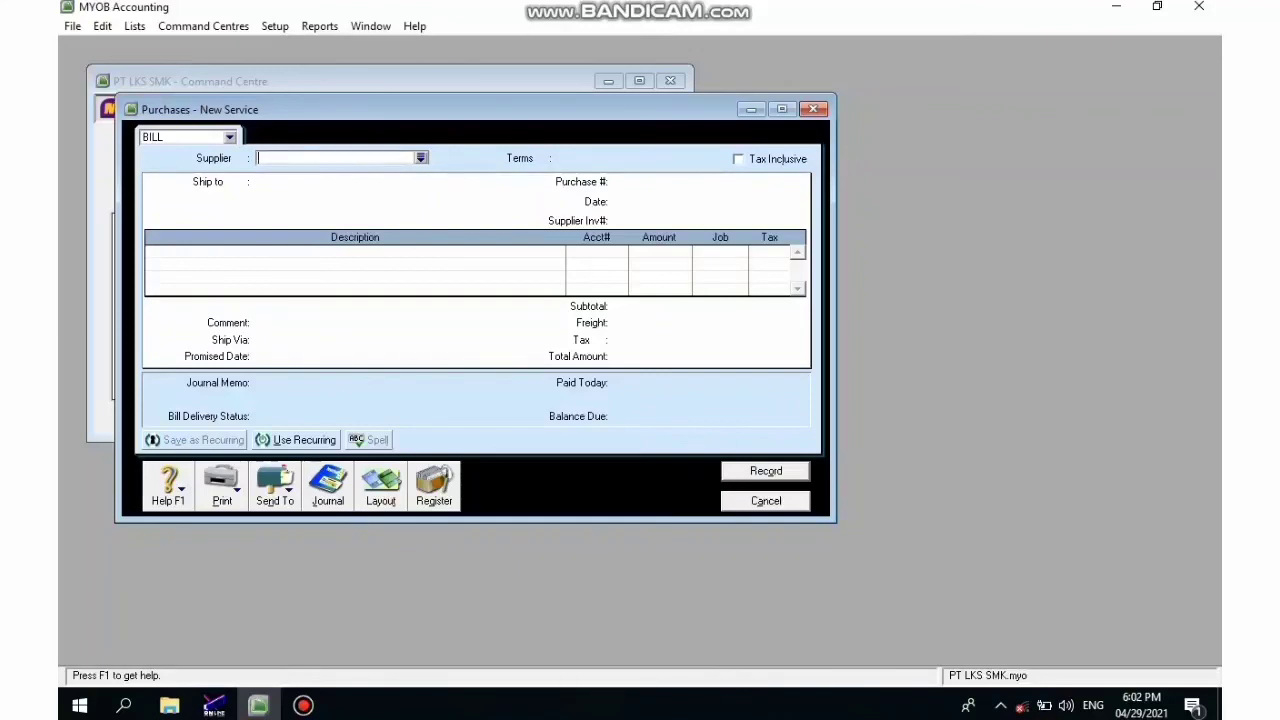
- Fill in supplier PT. Sulawesi, purchase number S29 and bill date 06/07/2015
key(Tab)
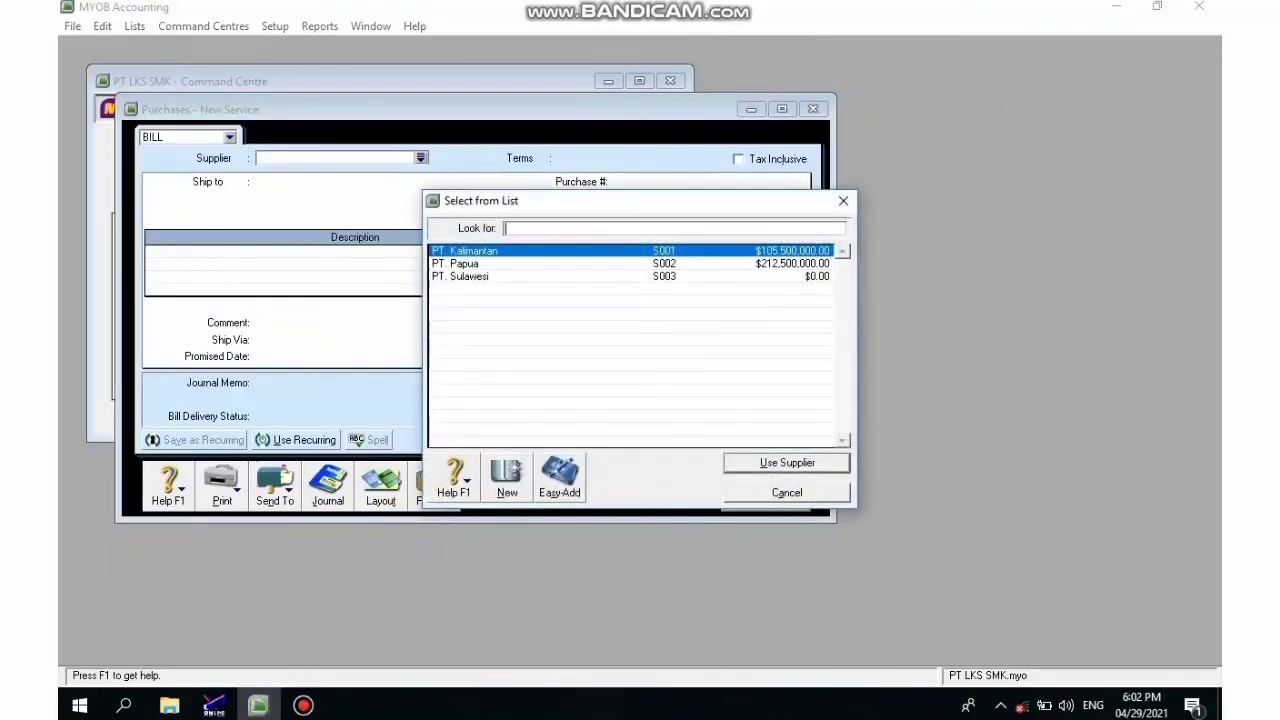
click(468, 276)
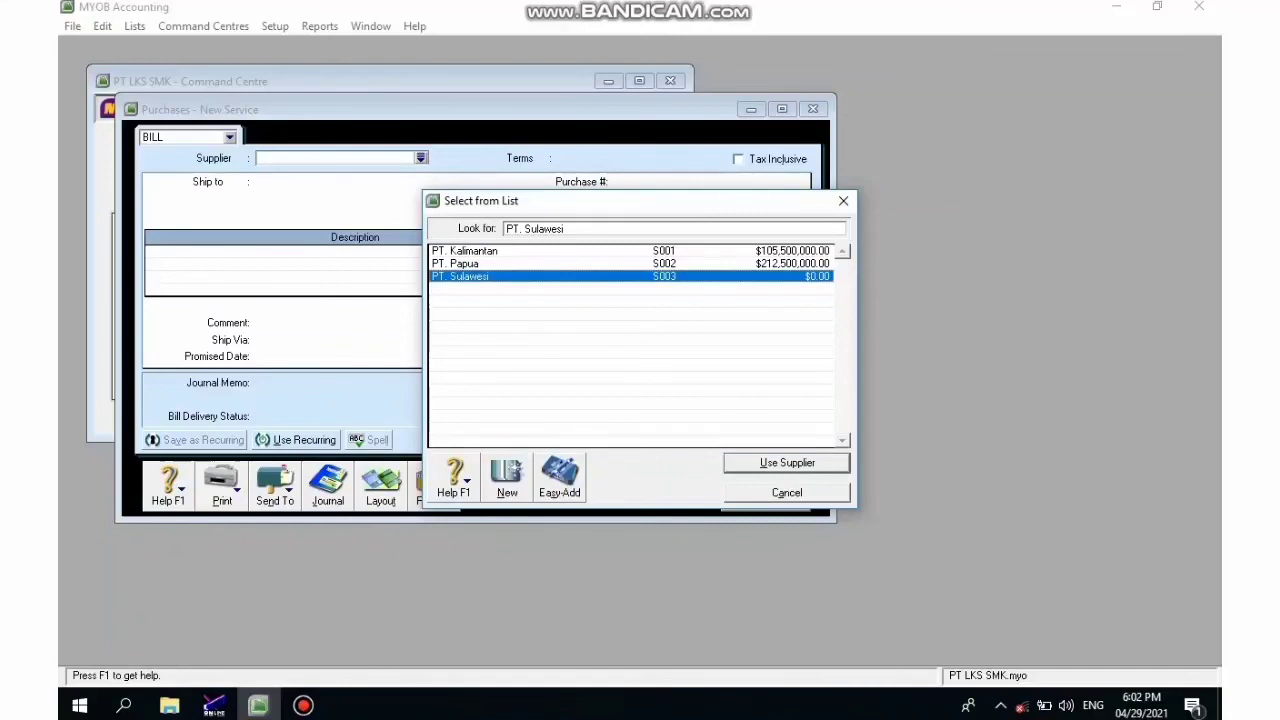
key(Return)
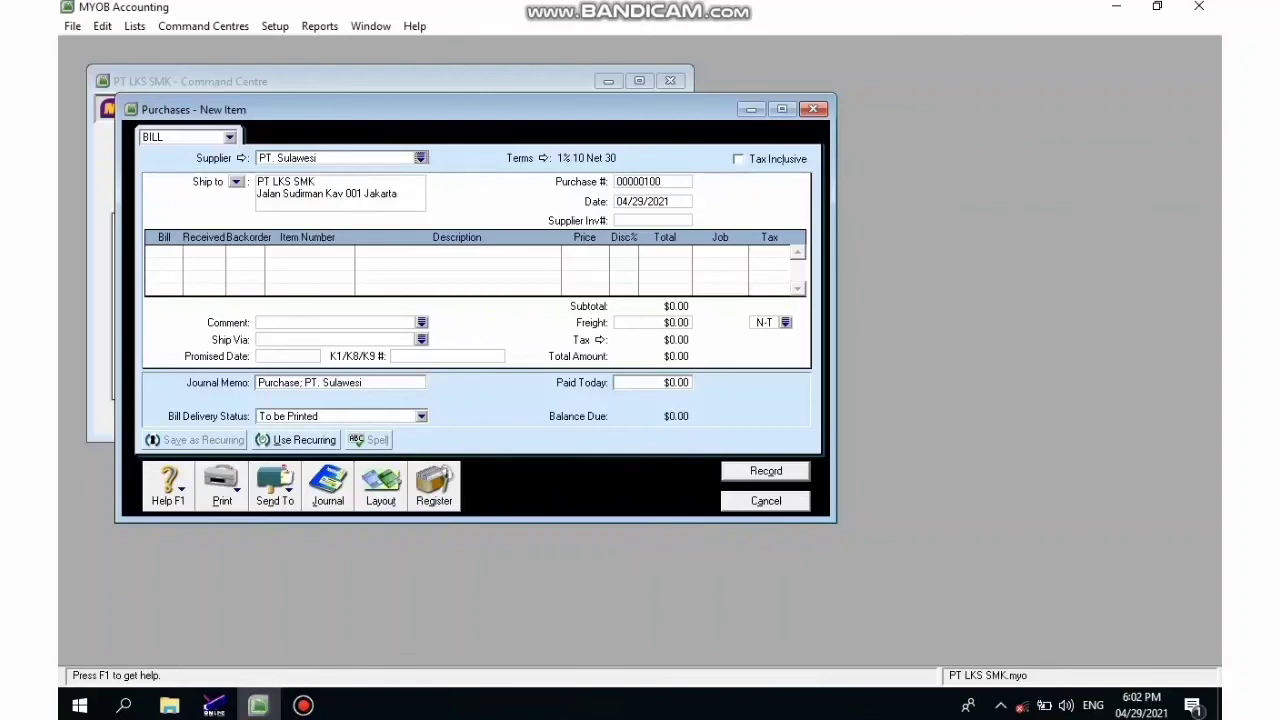
click(640, 182)
text(S29)
key(Tab)
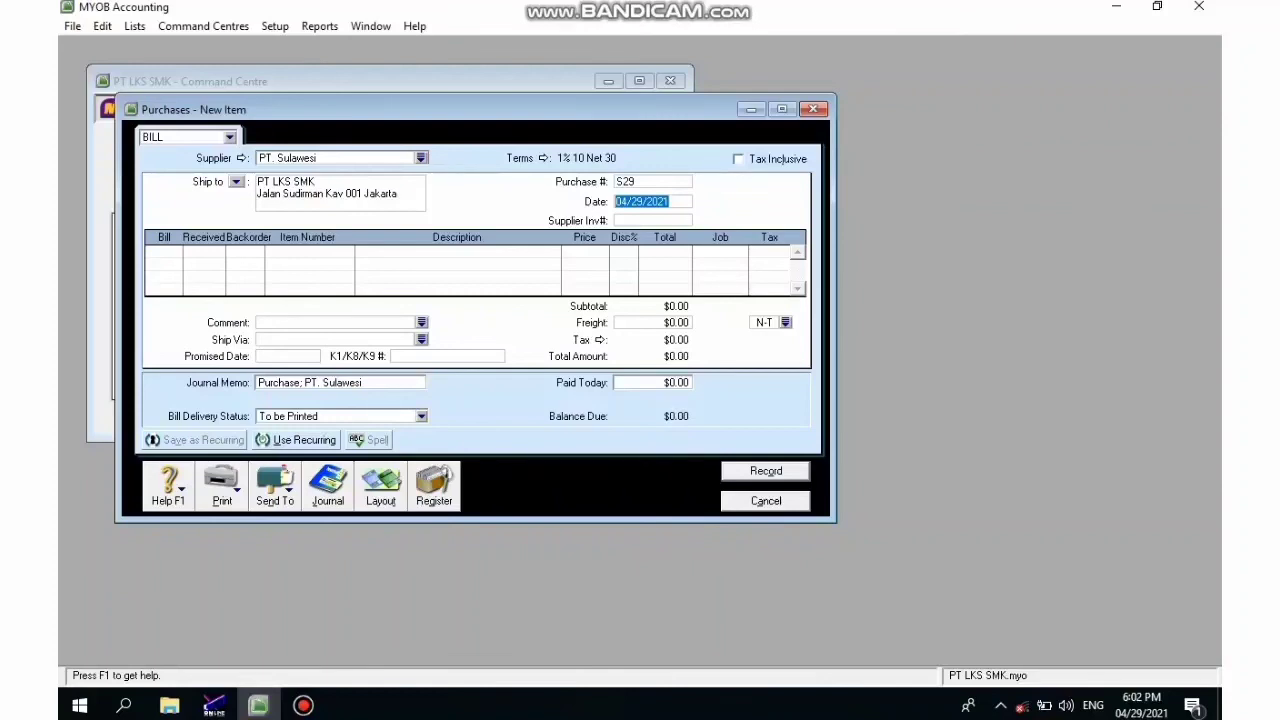
text(06/07/)
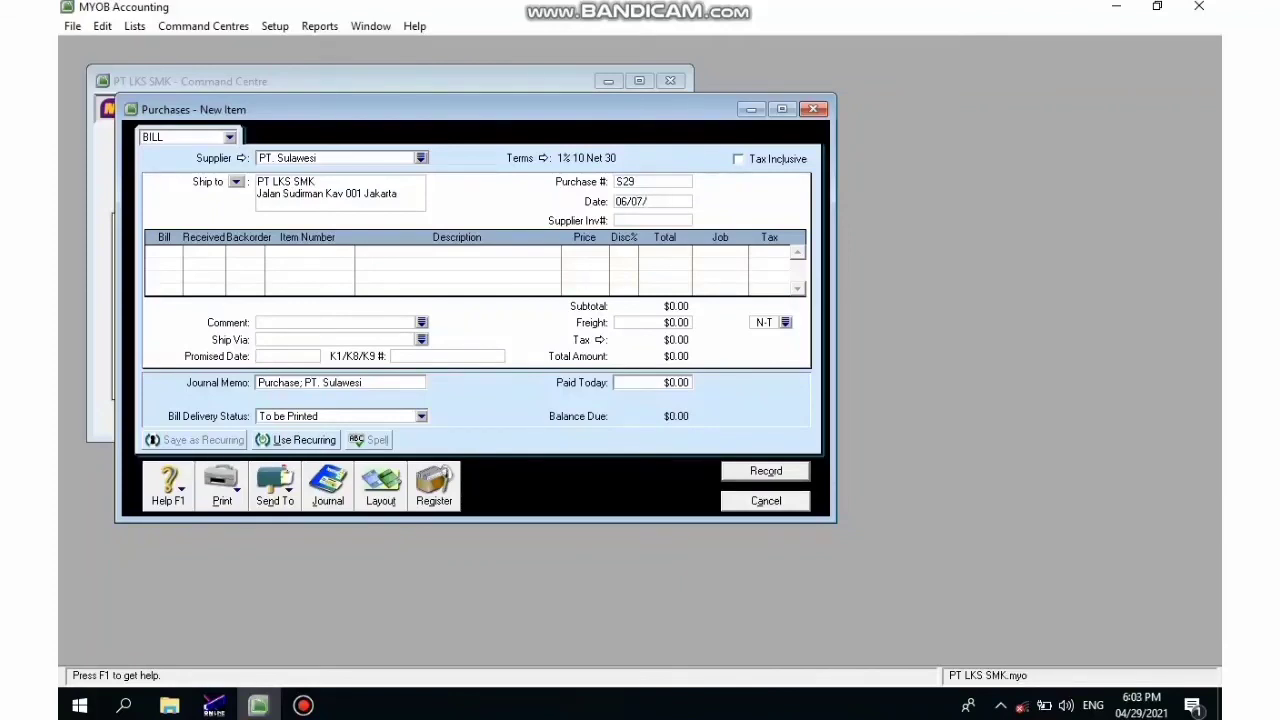
text(2015)
key(Tab)
- Enter supplier invoice PO45 and a line billing 50 of item K.003
text(PO45)
key(Tab)
text(50)
key(Tab)
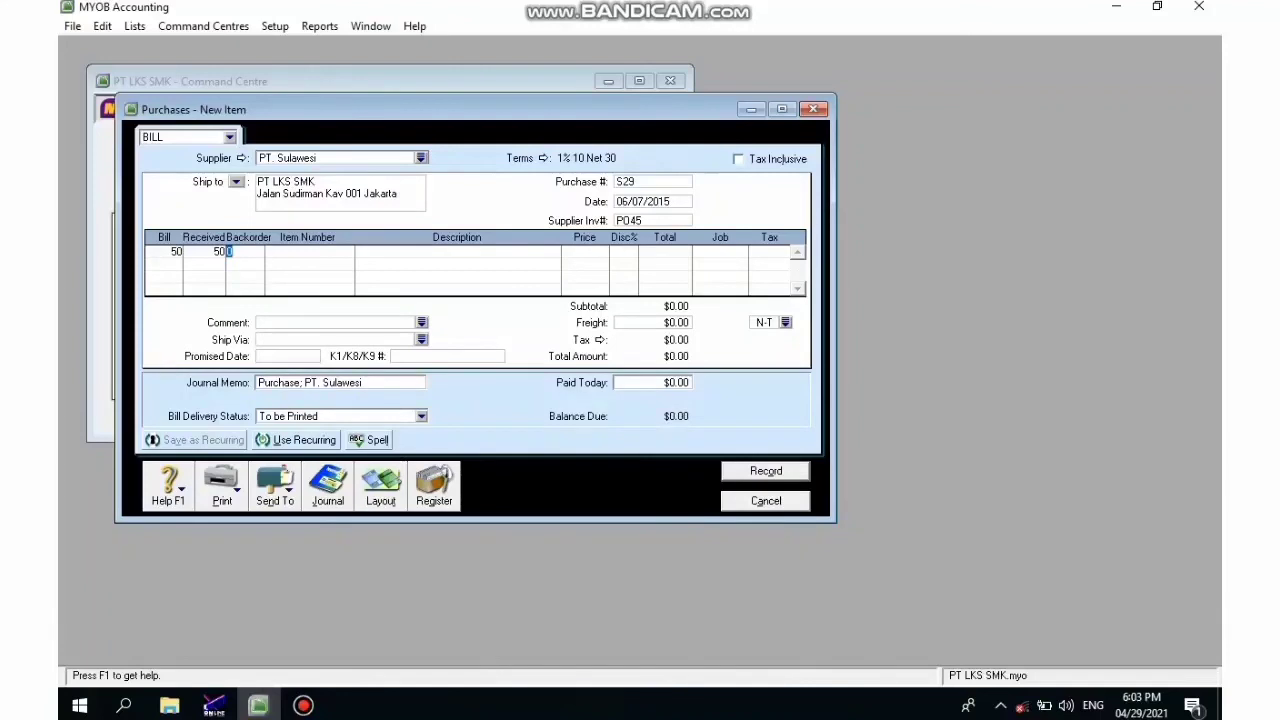
key(Tab)
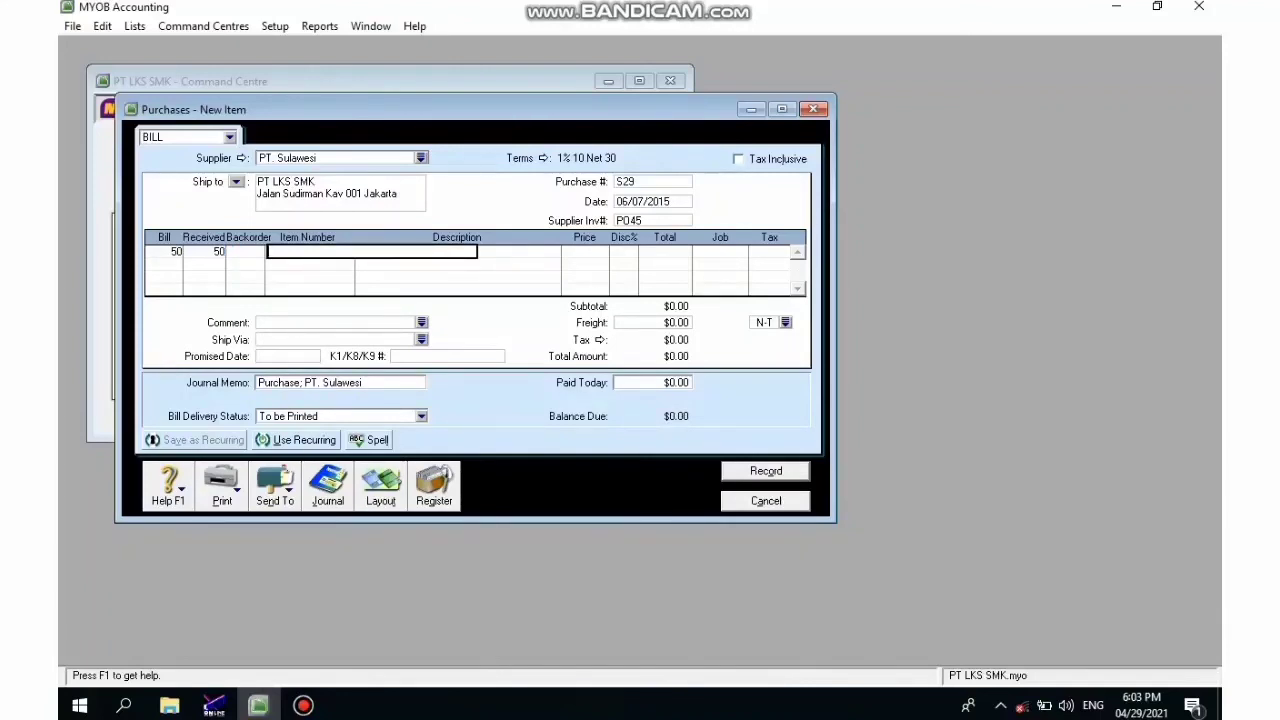
key(Tab)
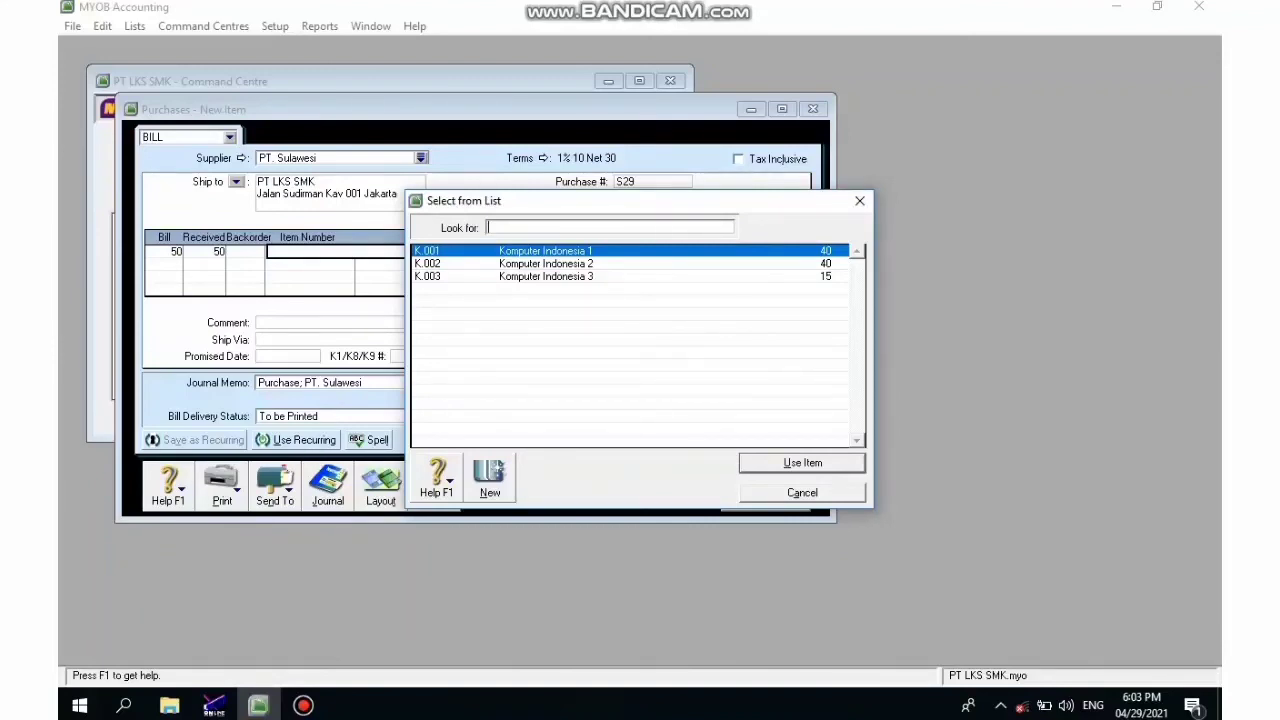
text(K.003)
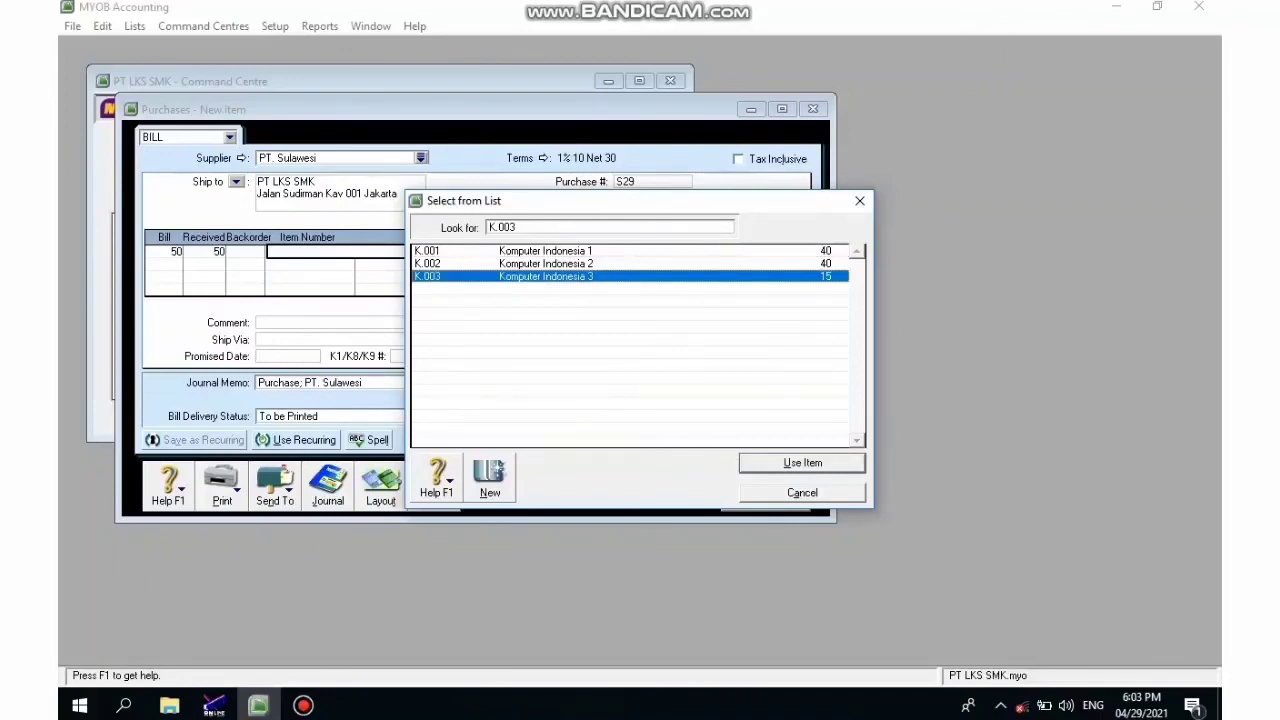
key(Return)
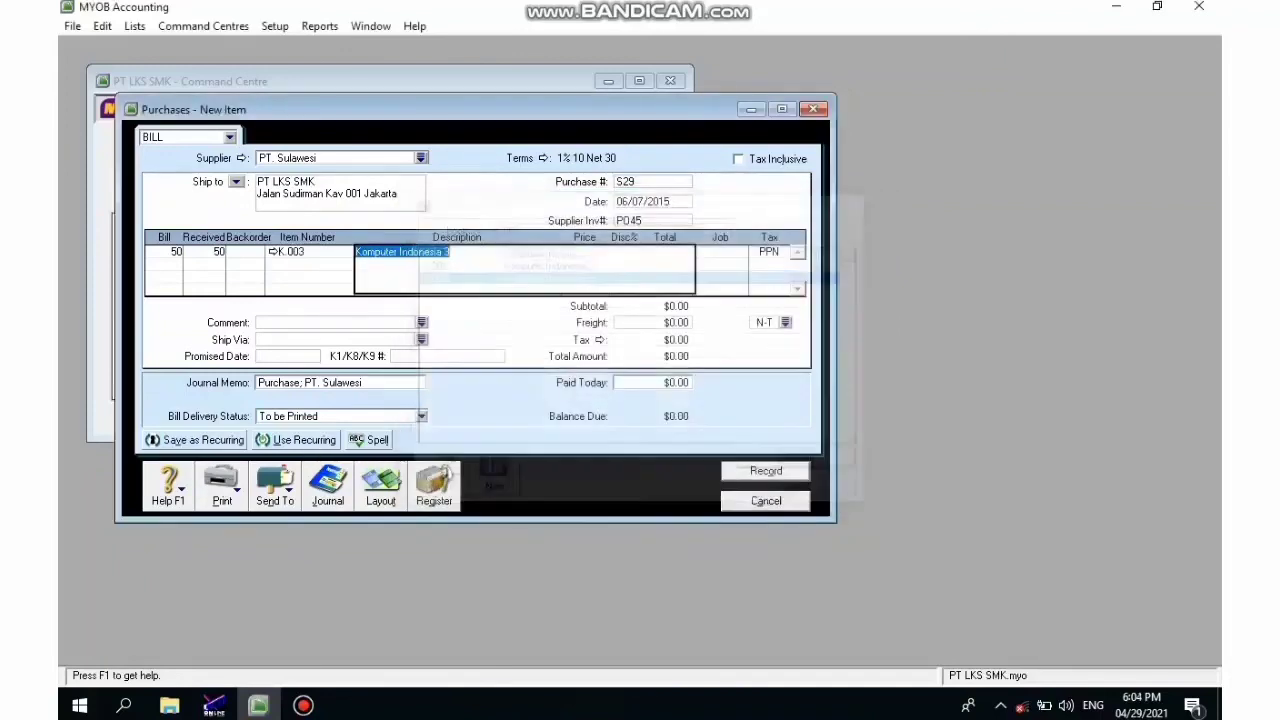
- Set the unit price to 5300000 and record bill S29, ignoring the spelling warning
key(Tab)
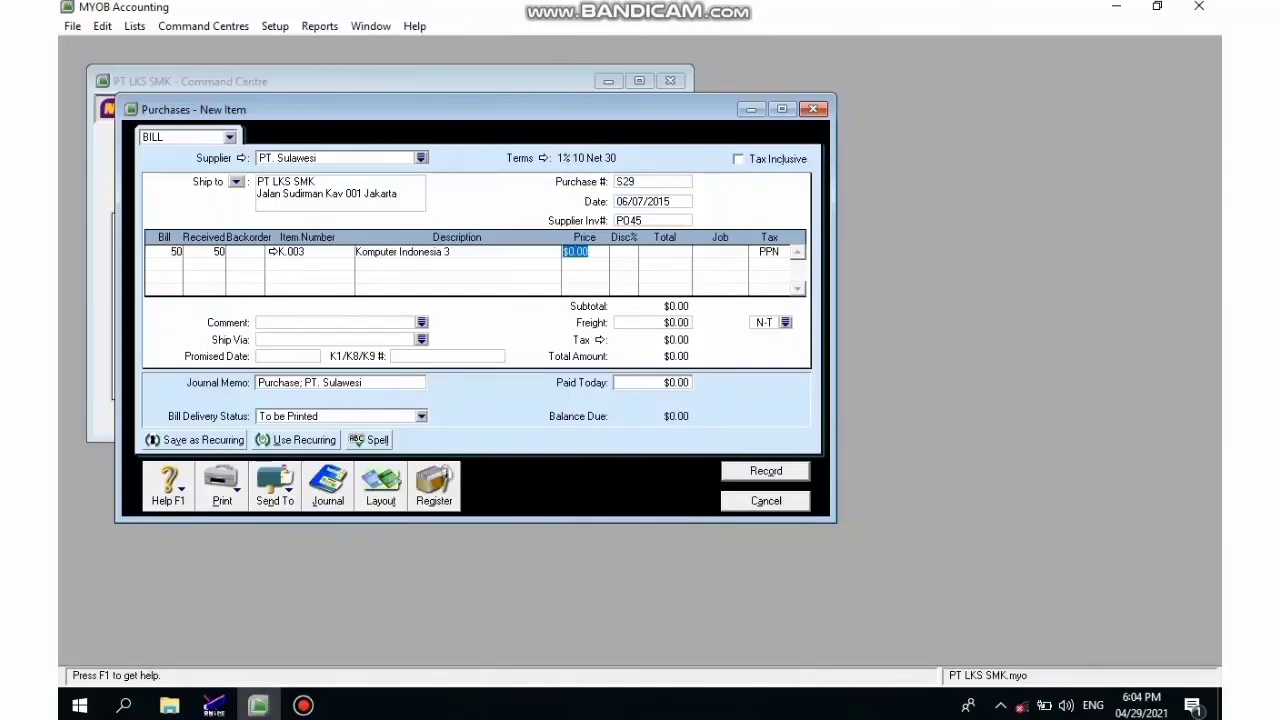
text(5300000)
key(Return)
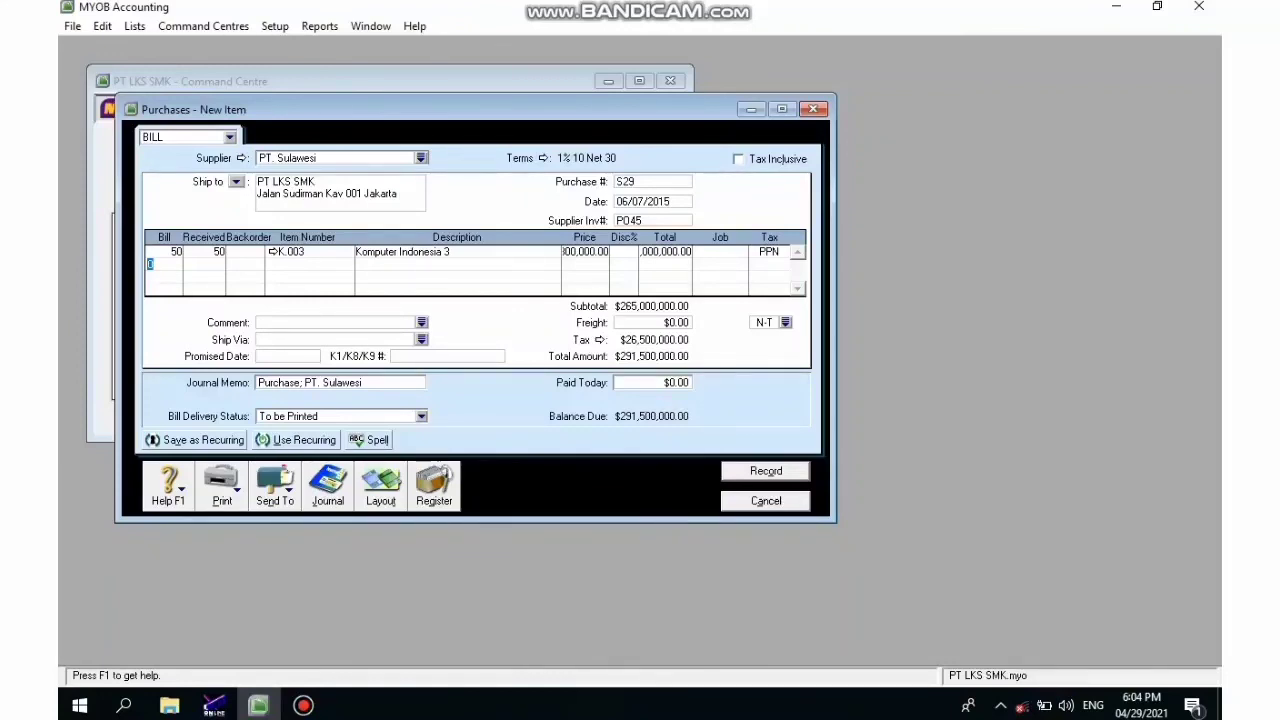
key(Return)
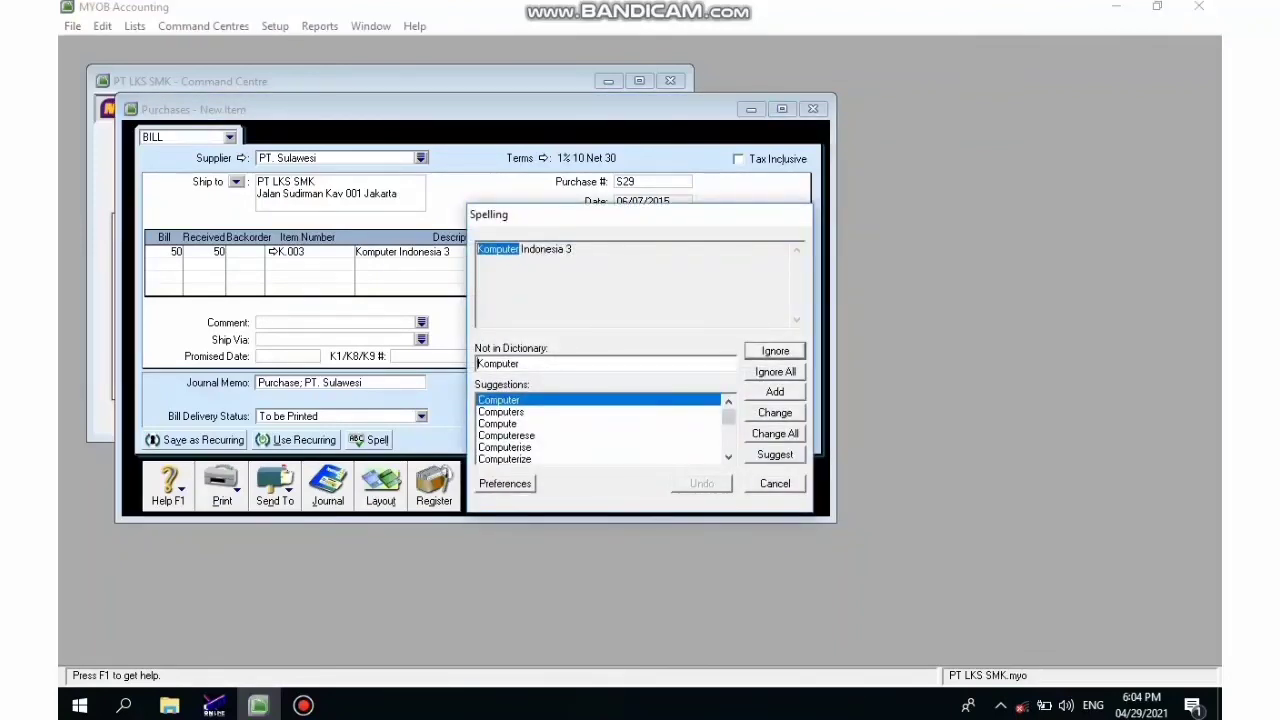
key(Return)
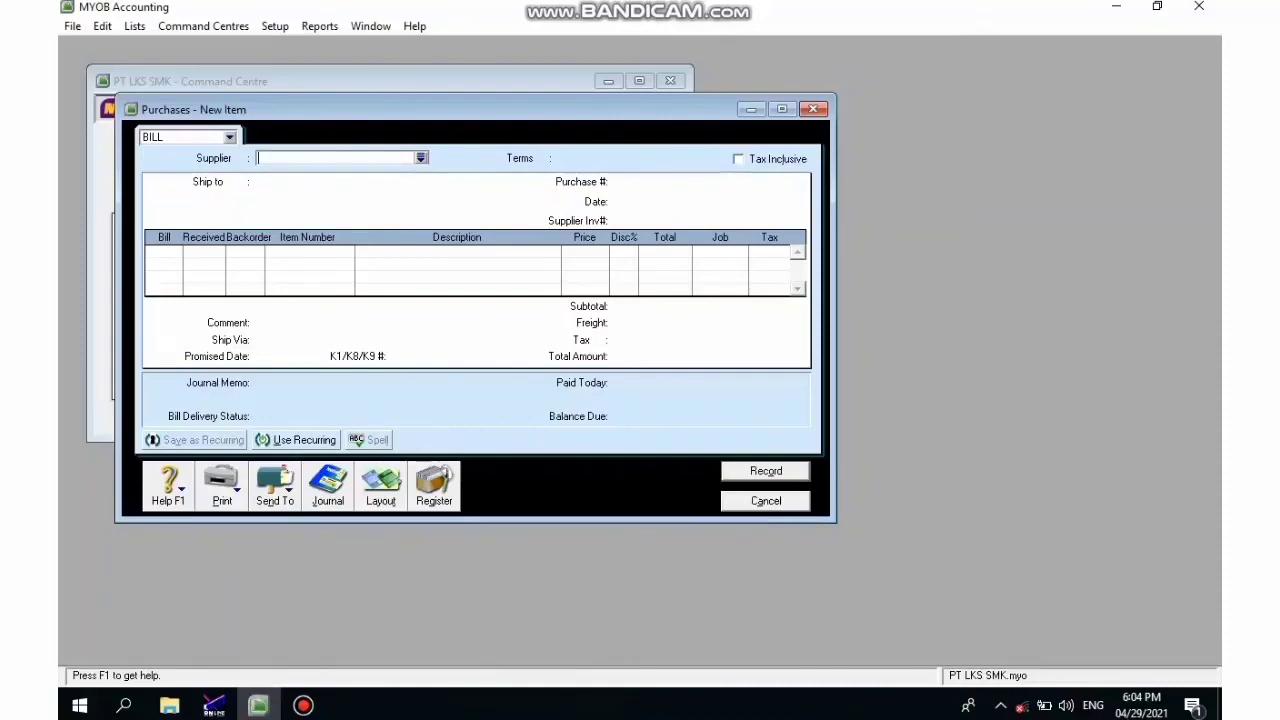
- Inspect S29's purchases journal lines: $265,000,000.00 Merchandise Inventory and $26,500,000.00 Value Added Tax
key(alt+j)
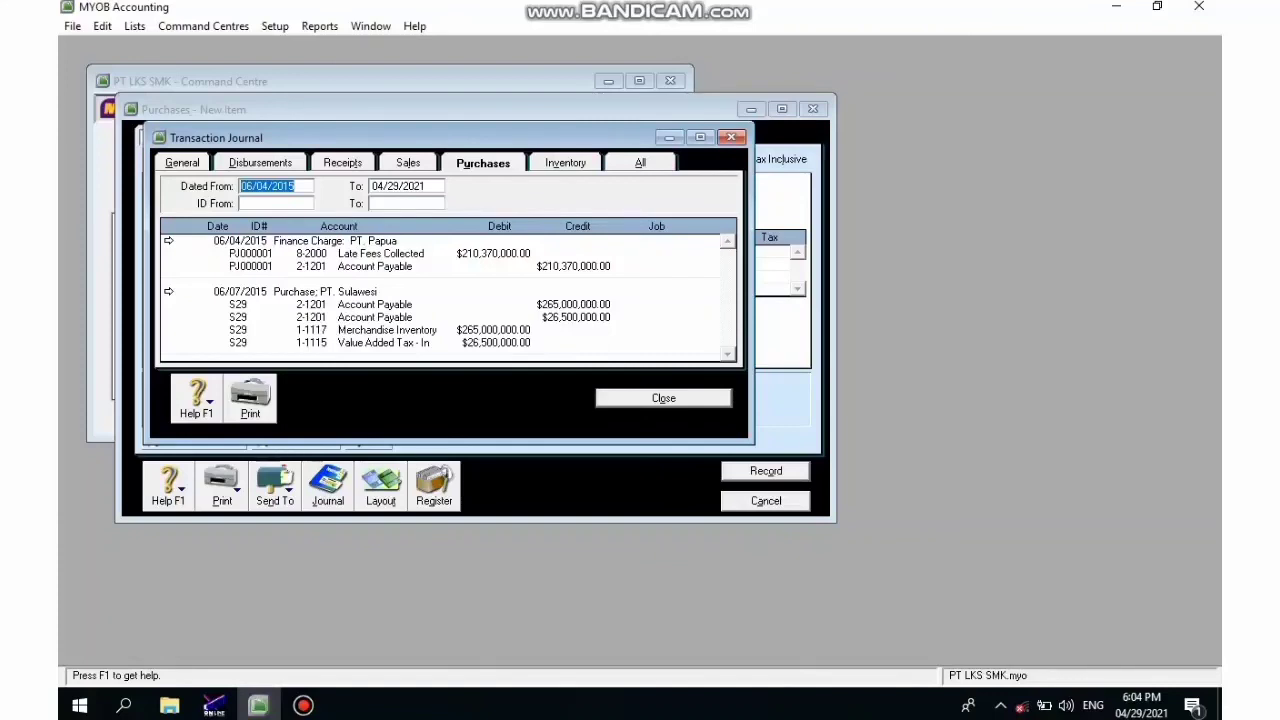
click(303, 705)
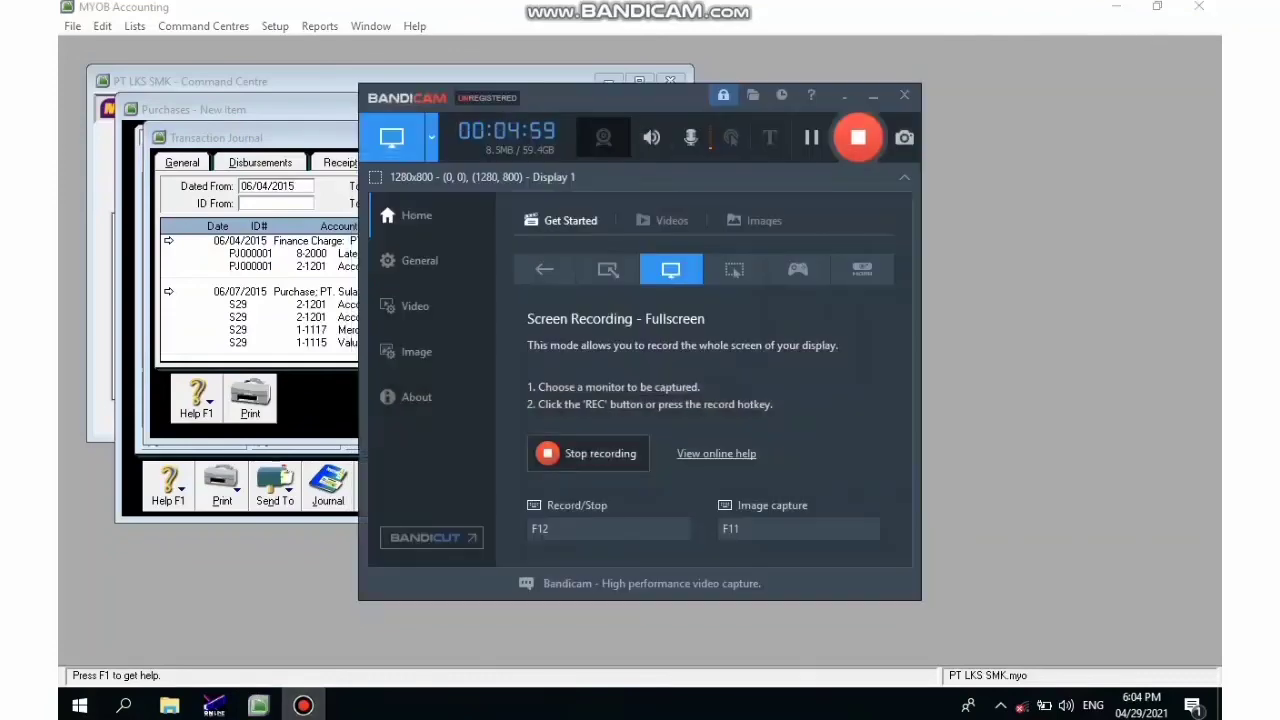